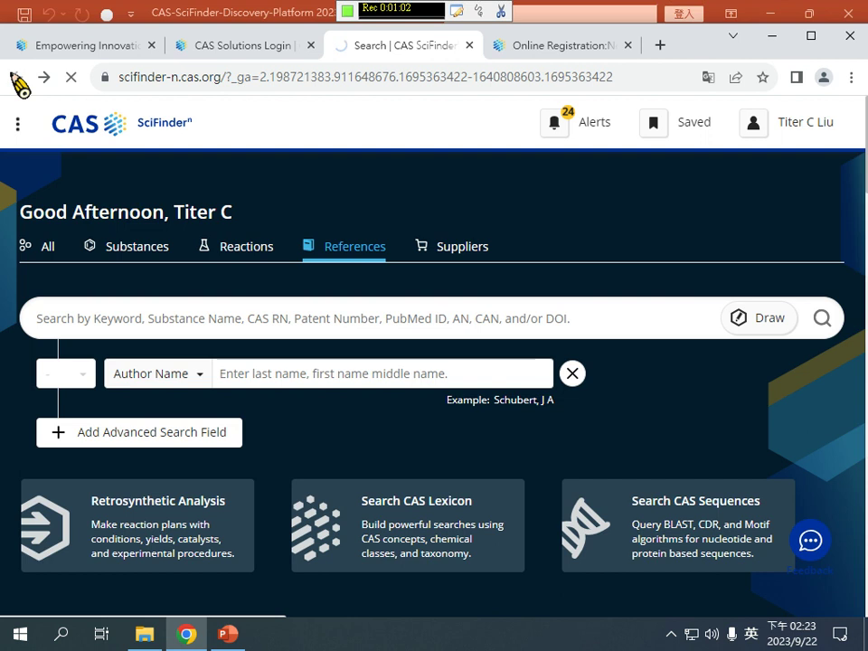
- Search Google for "ntu scifindern" in a new browser tab
click(661, 47)
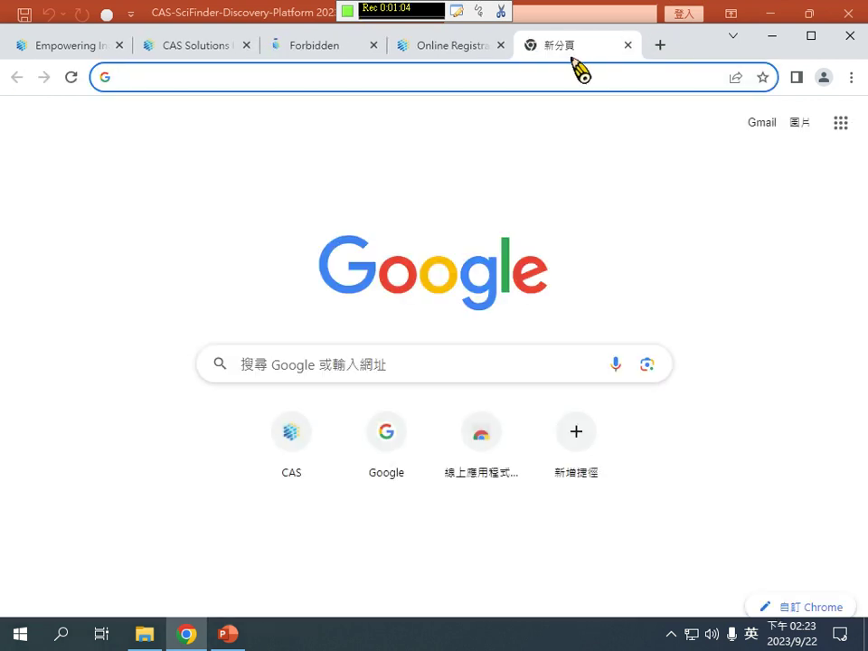
click(297, 364)
text(nty)
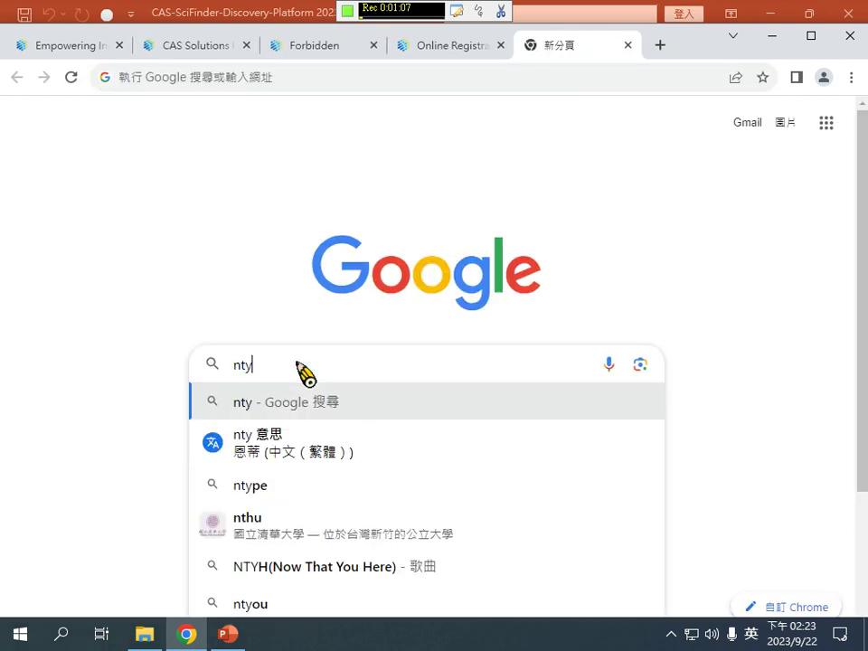
key(BackSpace)
text(u sc)
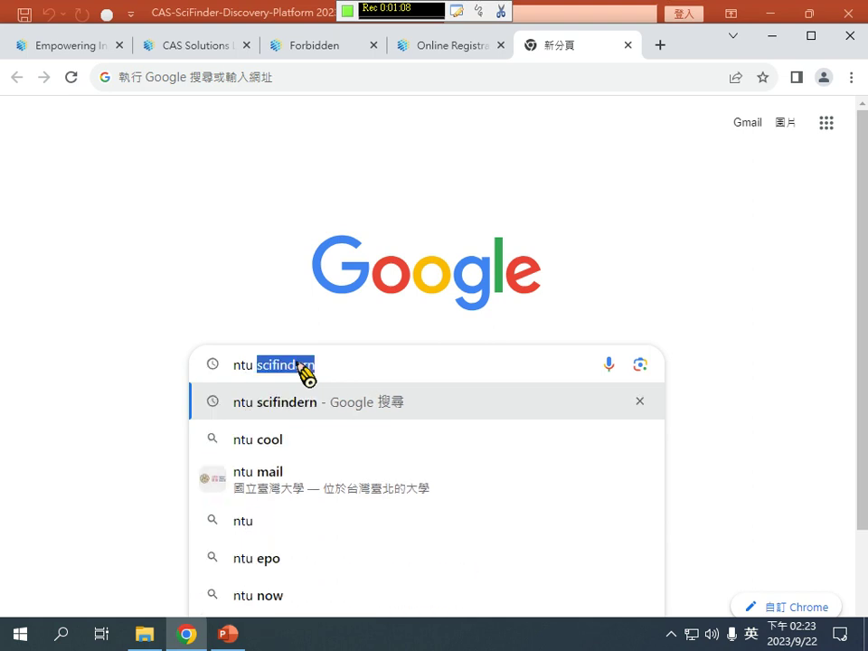
click(295, 405)
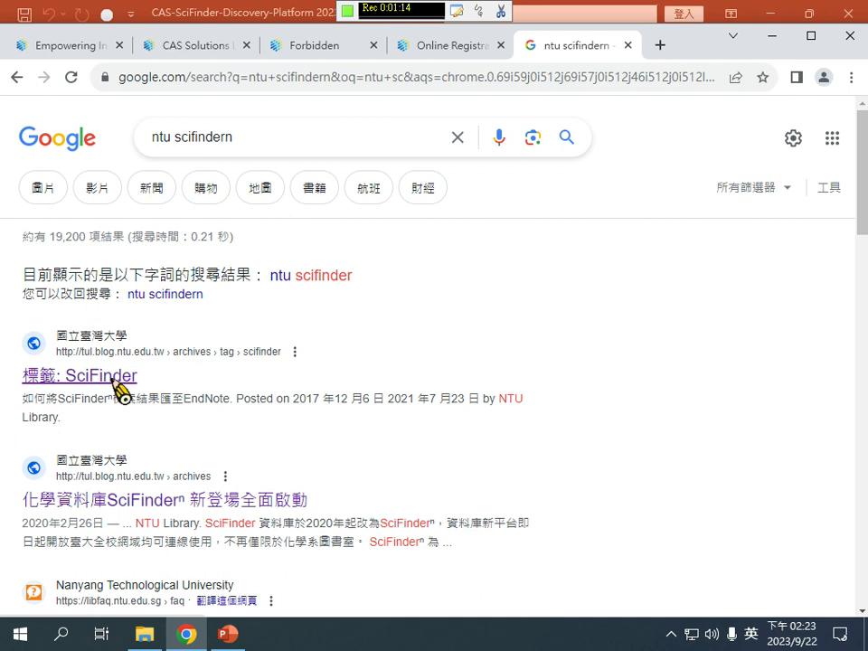
- Open the NTU Library blog's SciFinder tag page from the results and go to the article 化學資料庫 SciFinderⁿ 新登場全面啟動
click(121, 389)
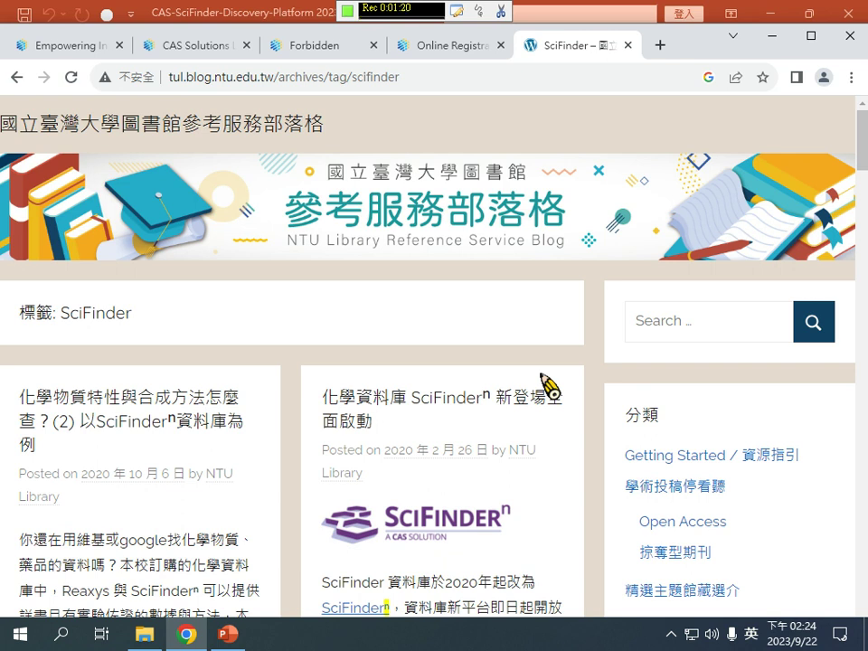
click(16, 77)
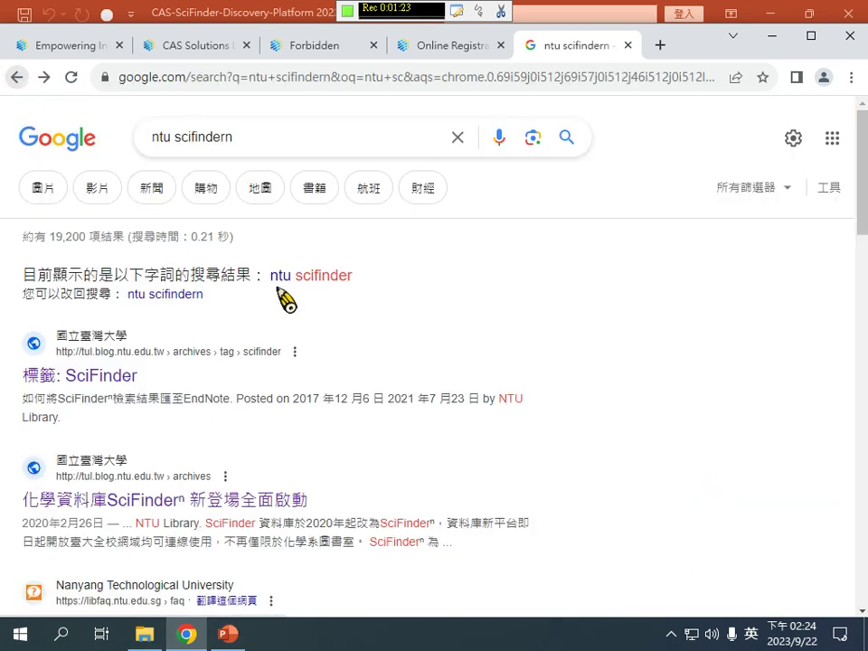
click(121, 385)
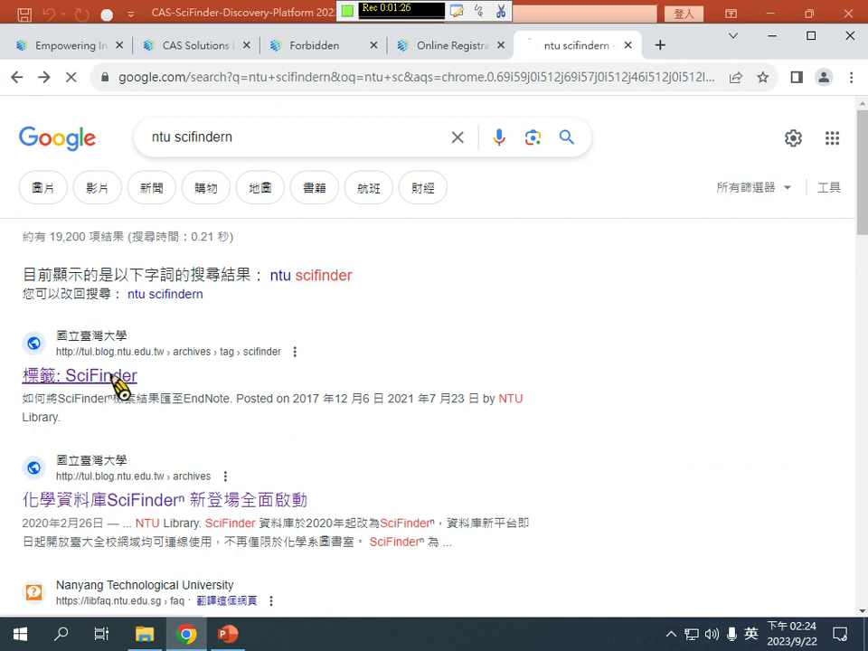
scroll(237, 402, down, 4)
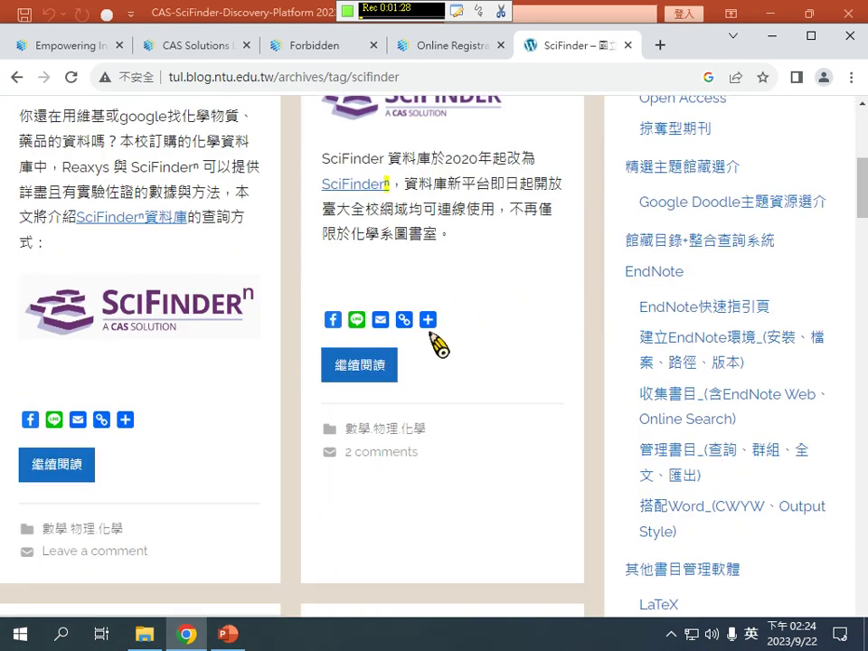
click(375, 367)
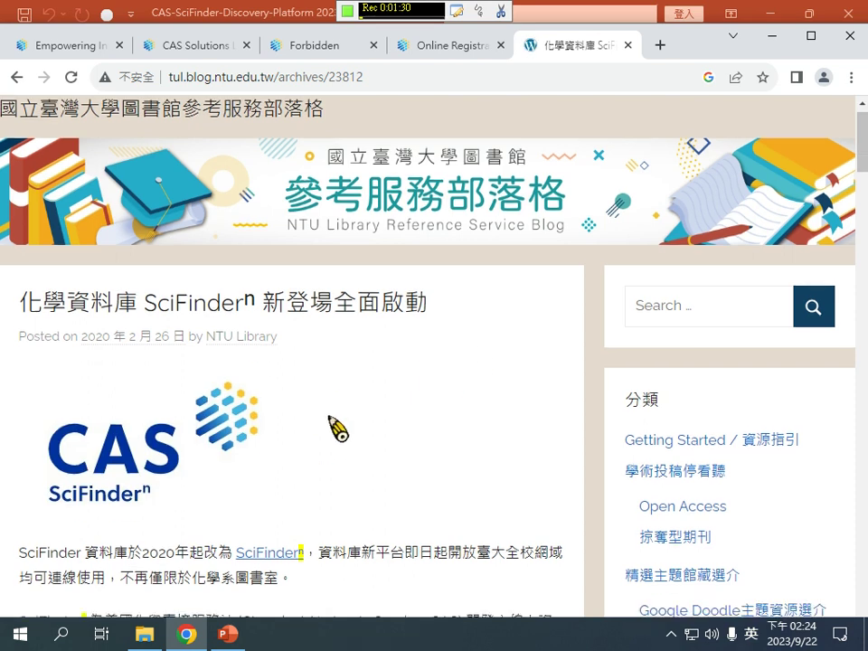
scroll(337, 426, down, 3)
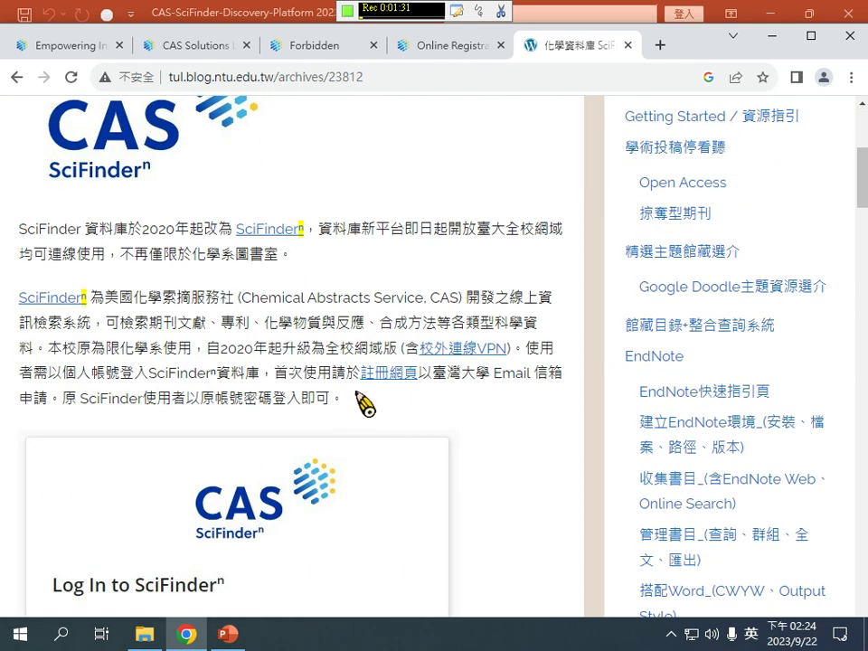
- Follow the article's 註冊網頁 link to start new user registration and accept the SciFinder license agreement
click(405, 378)
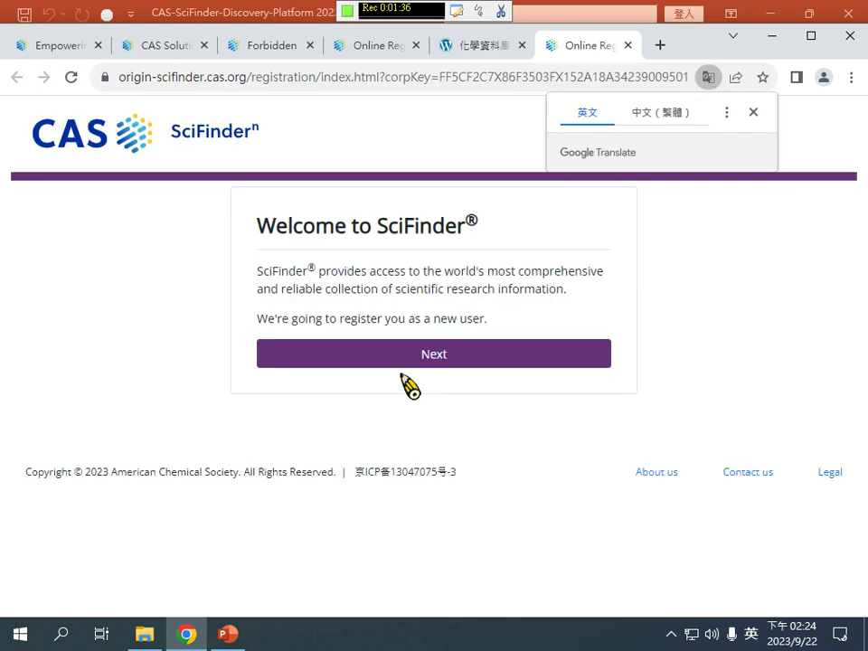
click(449, 358)
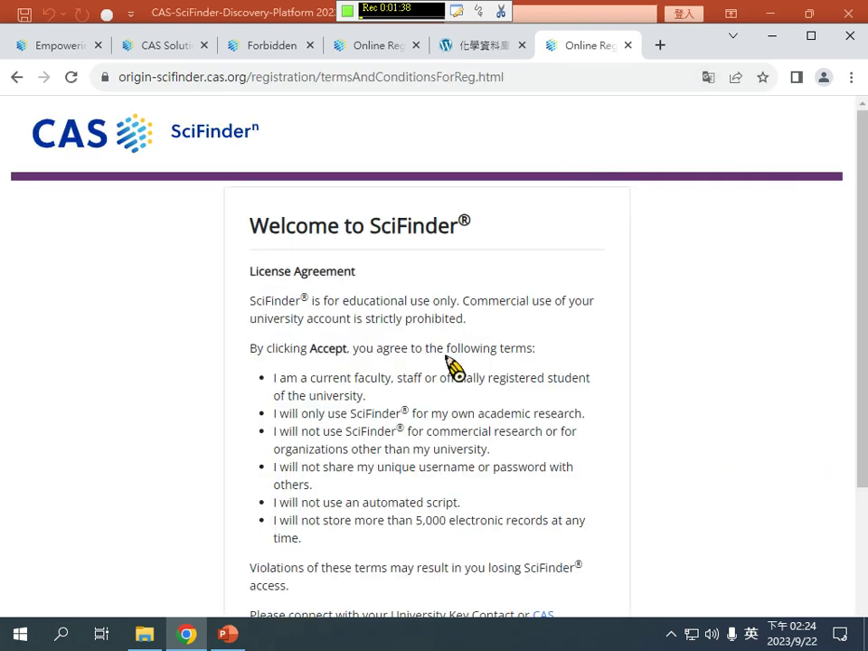
scroll(443, 374, down, 3)
click(398, 504)
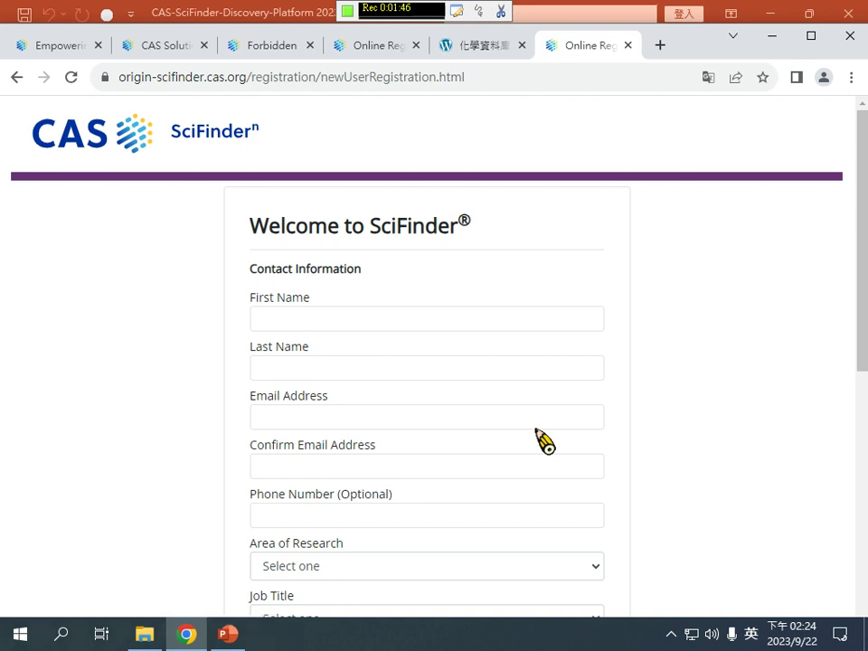
- Examine the registration form's contact information, job title options, username and password, and security question fields
click(288, 320)
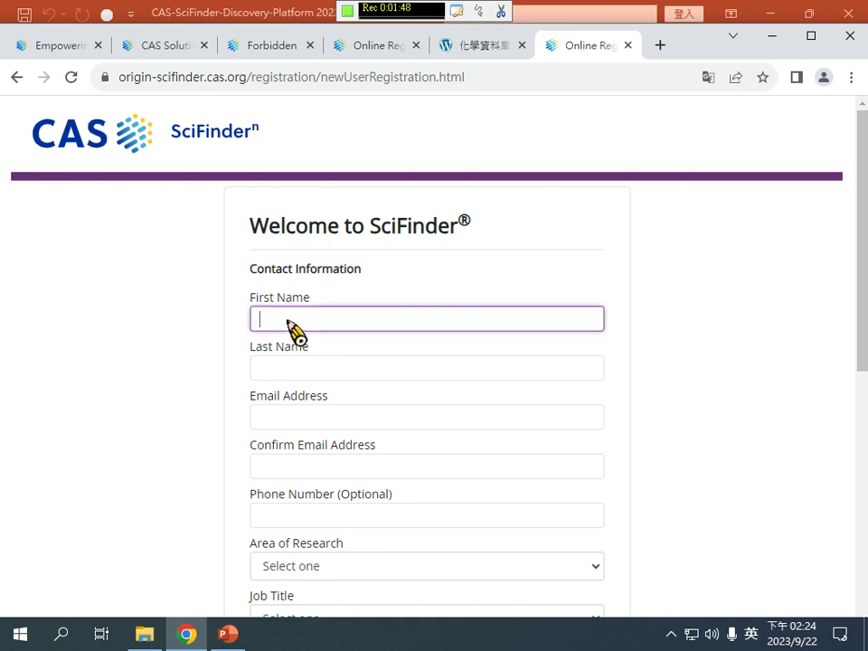
click(297, 366)
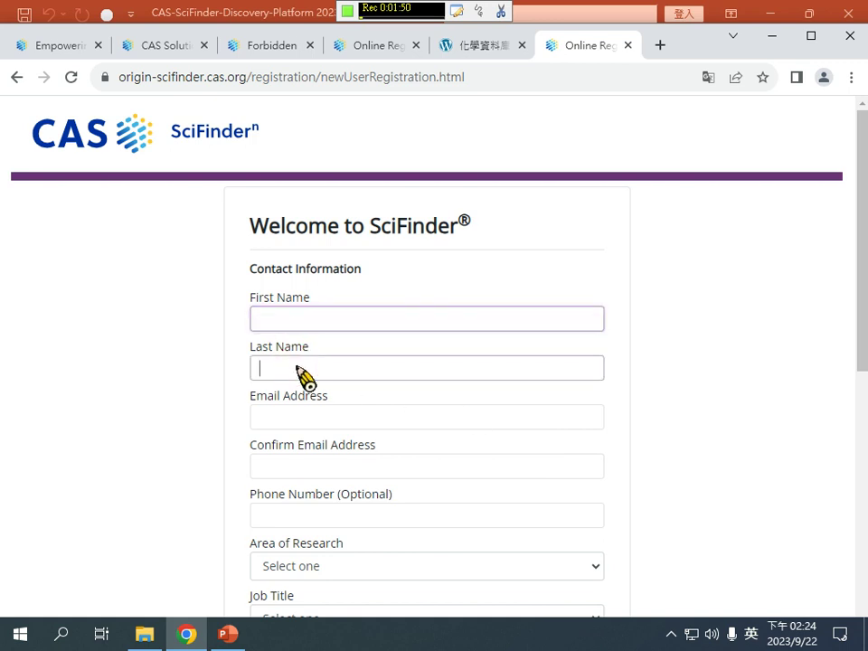
click(297, 421)
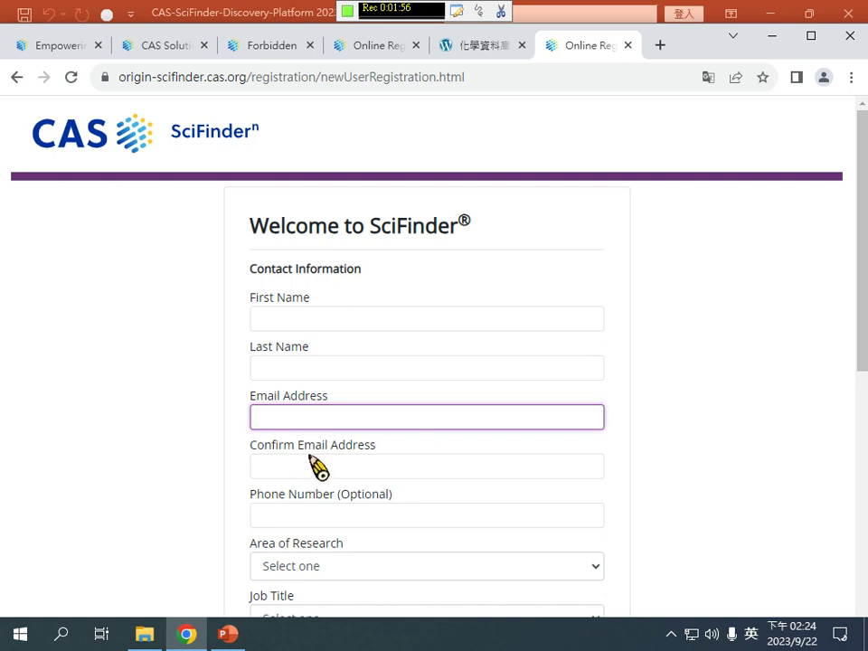
click(316, 466)
scroll(329, 457, down, 5)
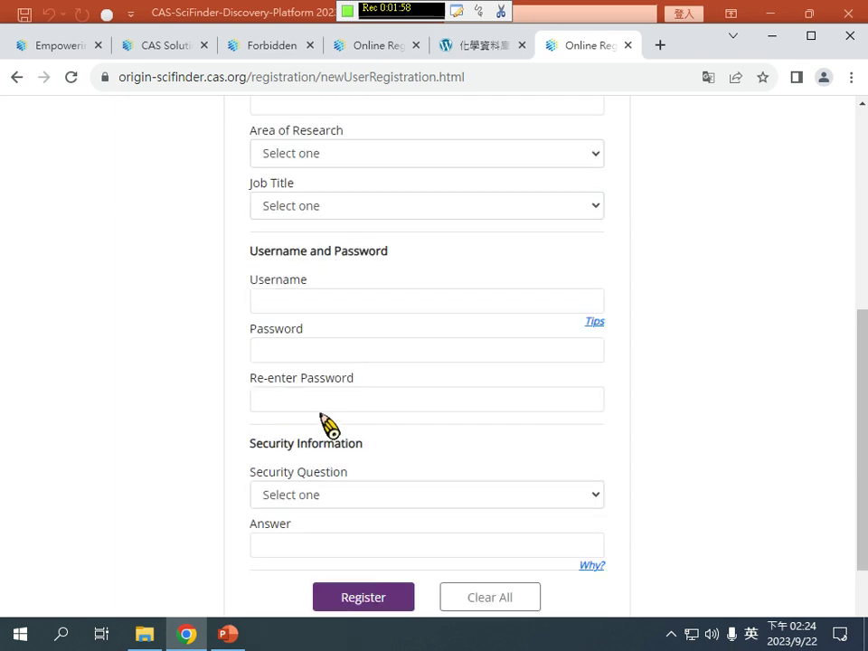
scroll(329, 397, up, 1)
click(307, 280)
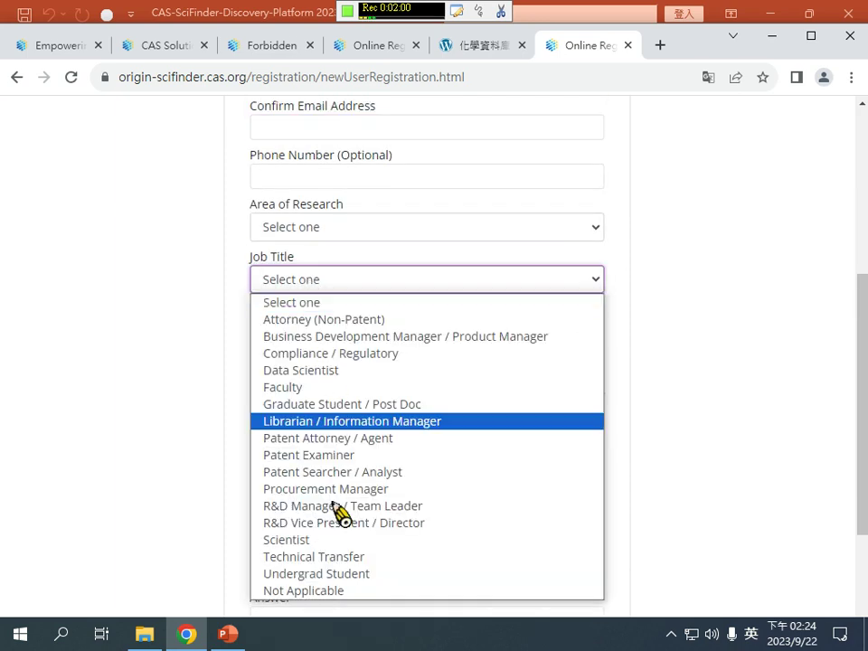
click(243, 397)
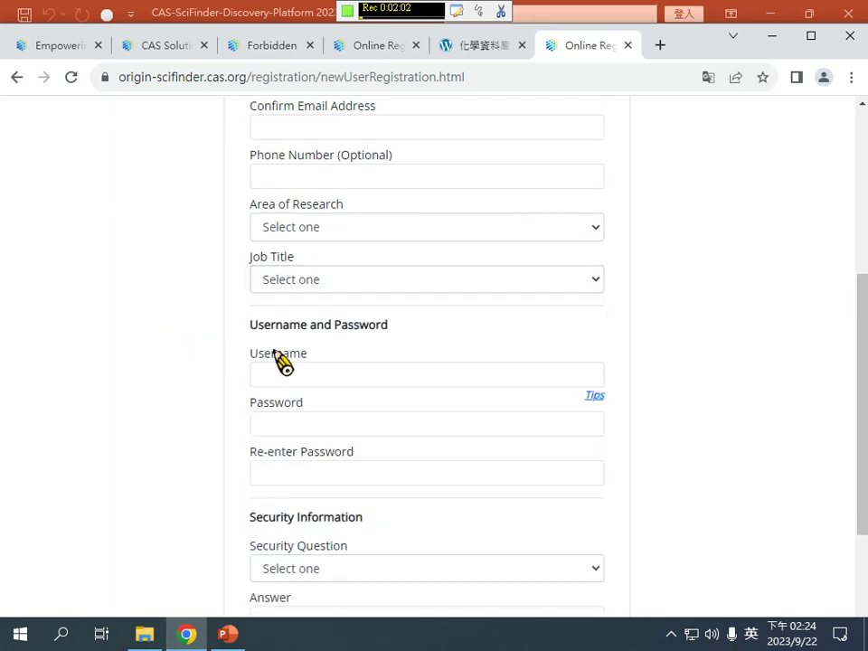
click(298, 372)
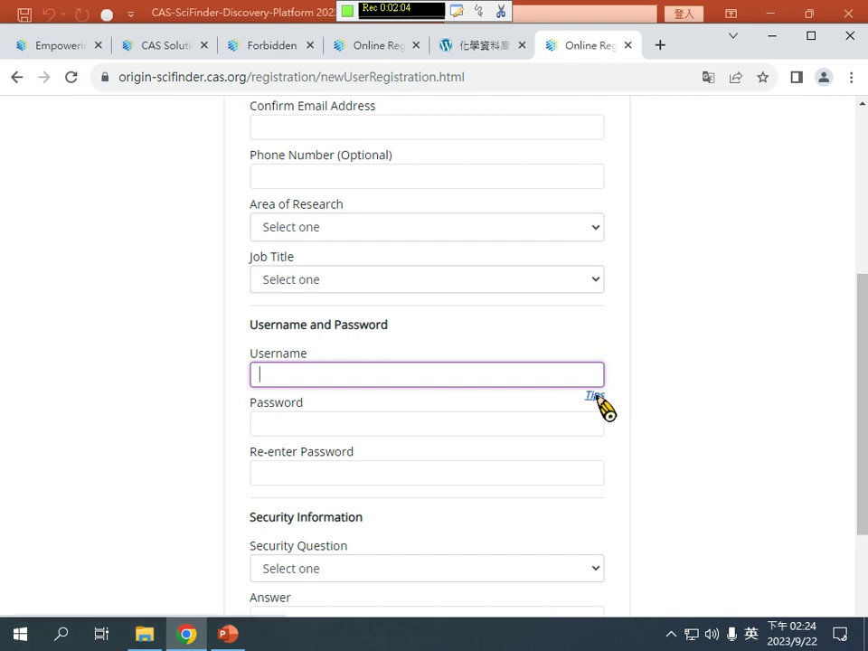
click(293, 422)
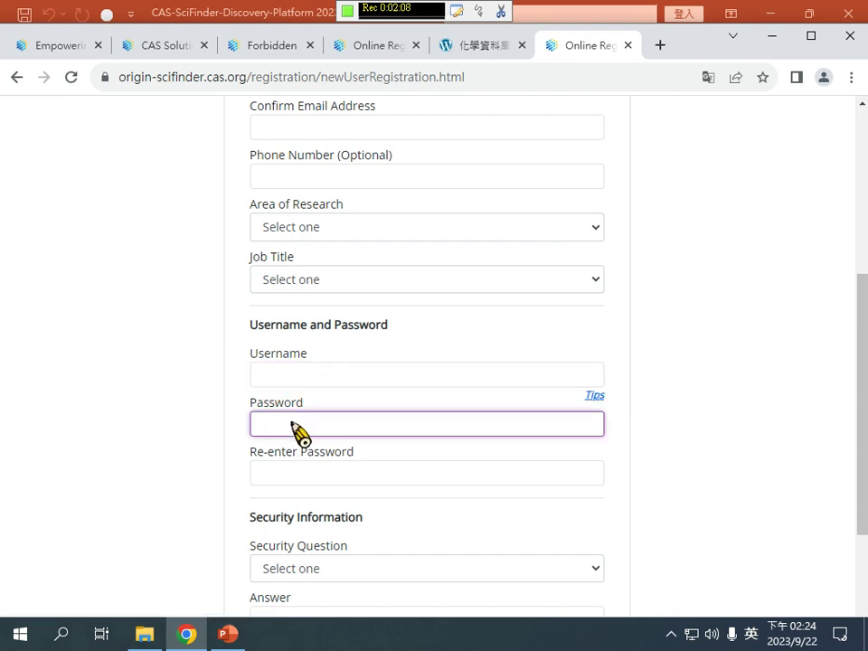
scroll(298, 432, down, 1)
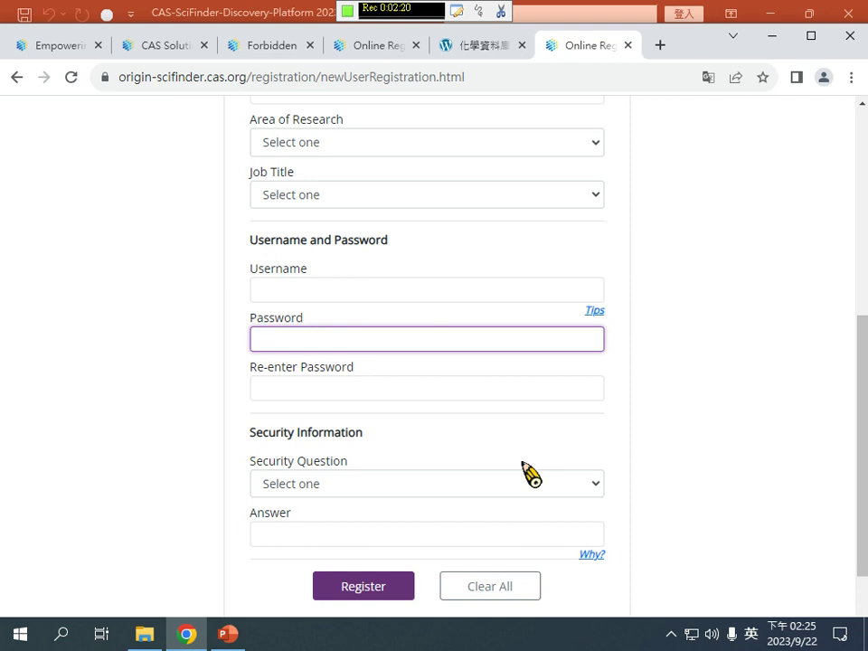
- Close the Forbidden page and launch the CAS SciFinderⁿ login from the CAS Solutions page
click(281, 44)
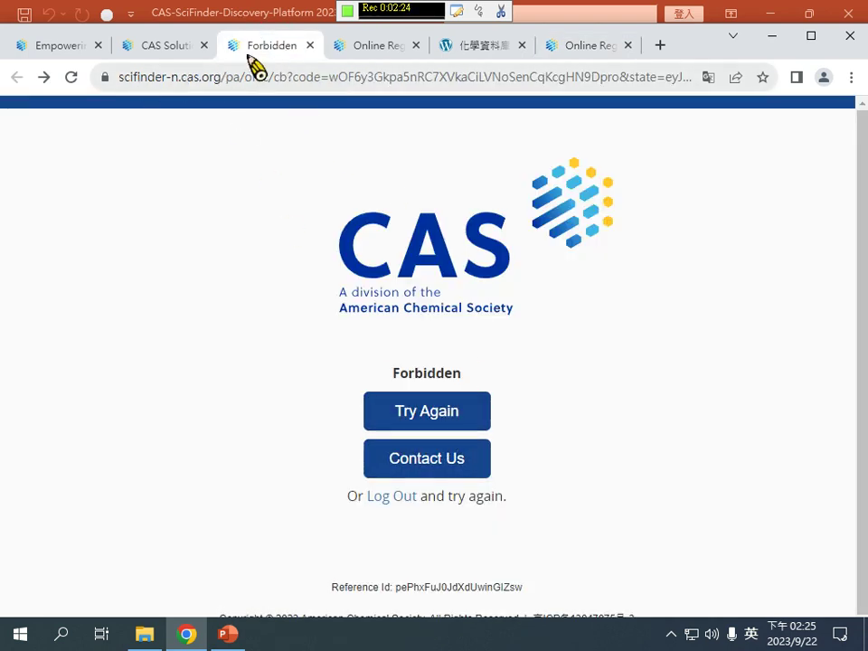
click(310, 44)
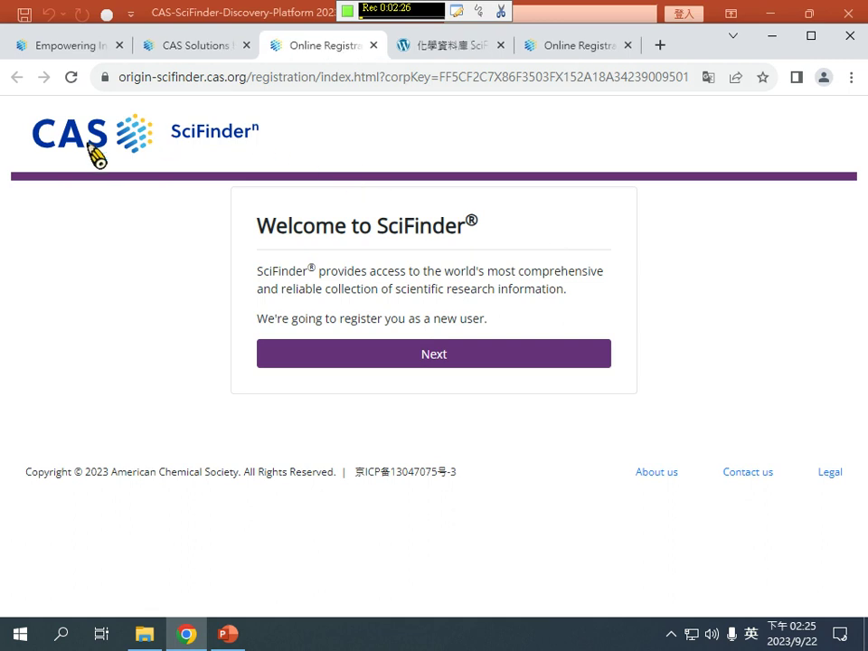
click(188, 43)
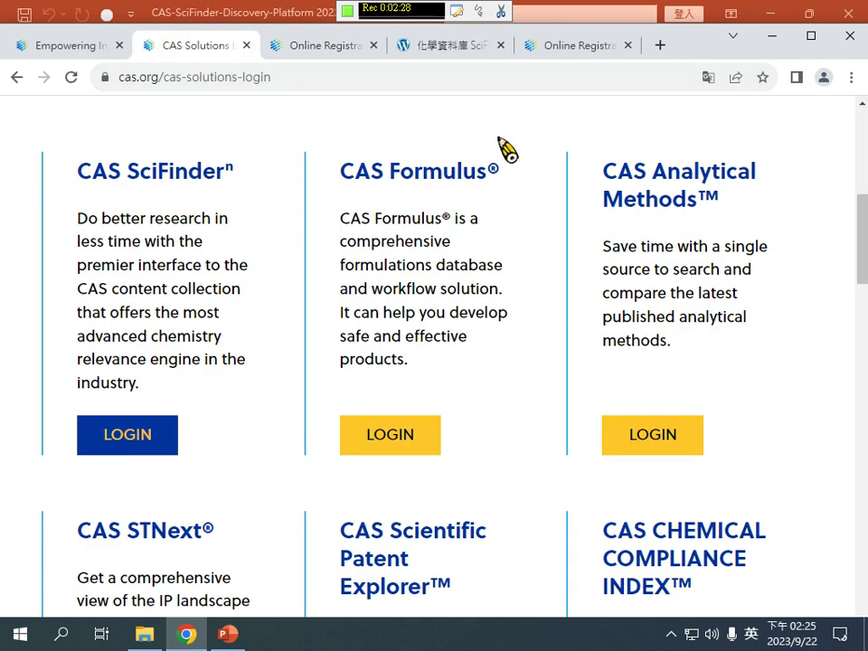
click(140, 449)
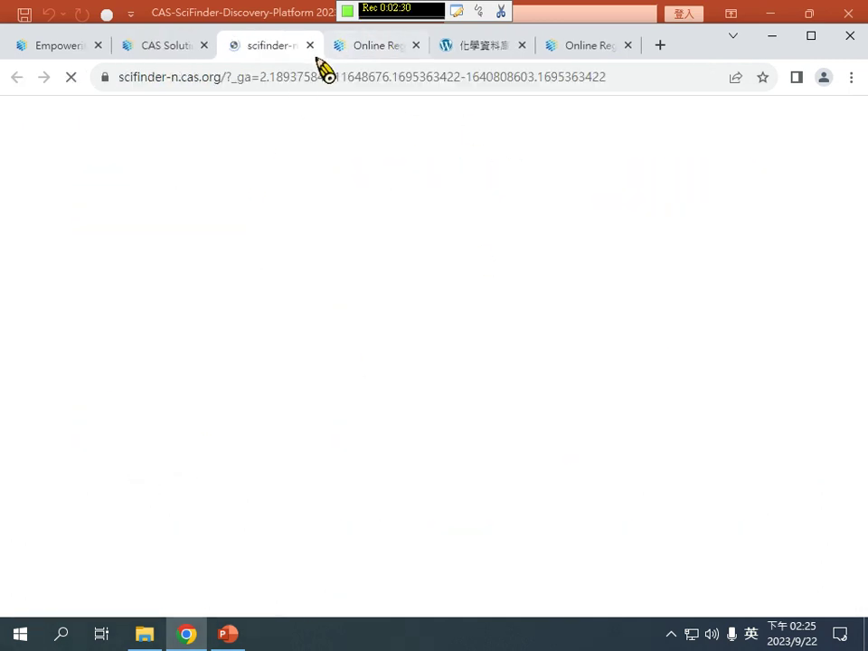
- Open SciFinderⁿ through the link in the library blog article and log out of the signed-in account
click(572, 48)
click(493, 50)
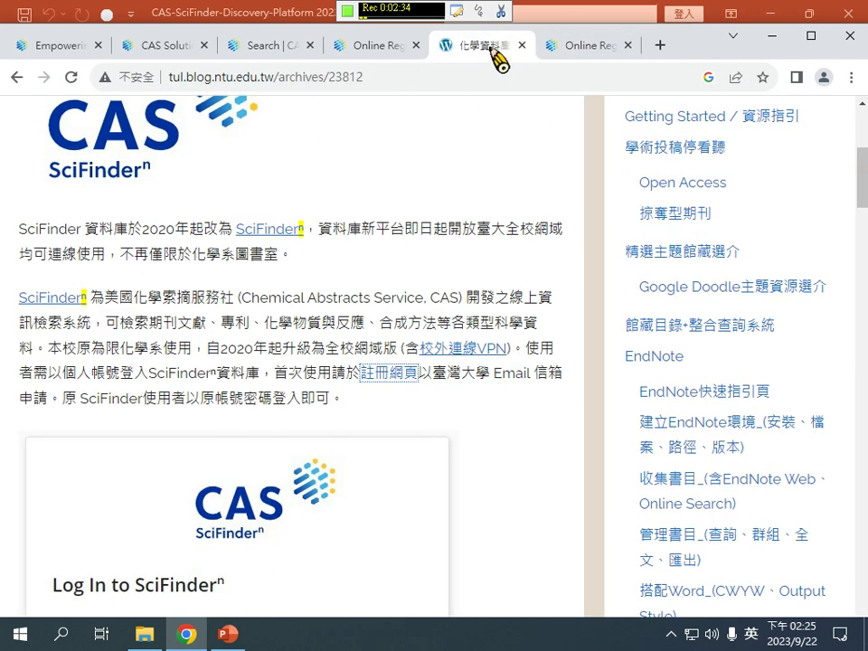
click(280, 229)
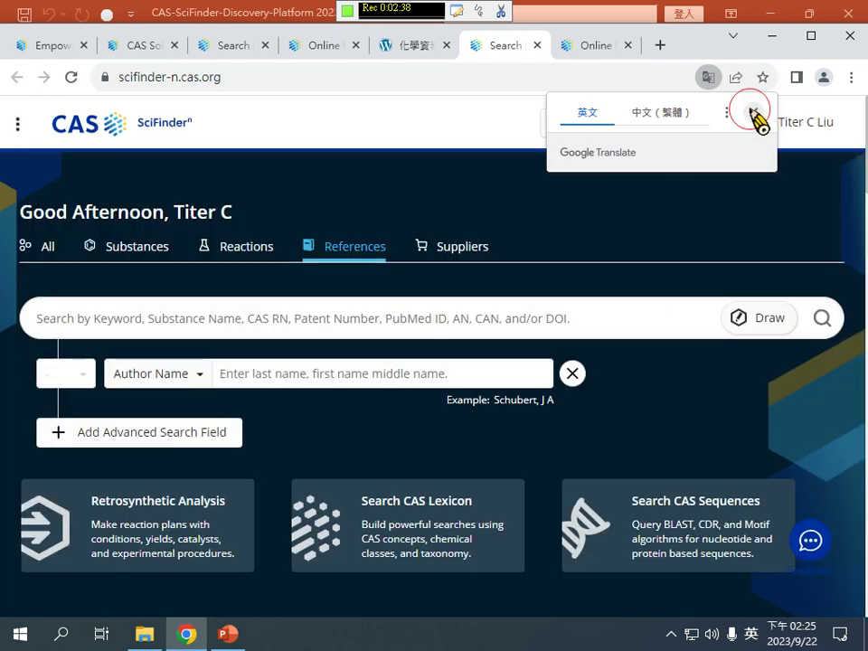
click(755, 113)
click(808, 131)
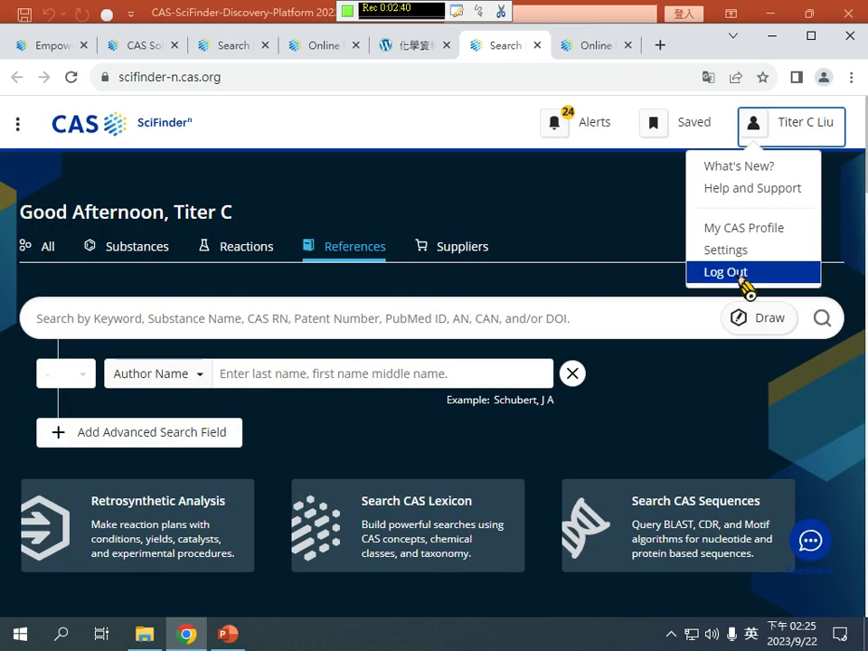
click(735, 272)
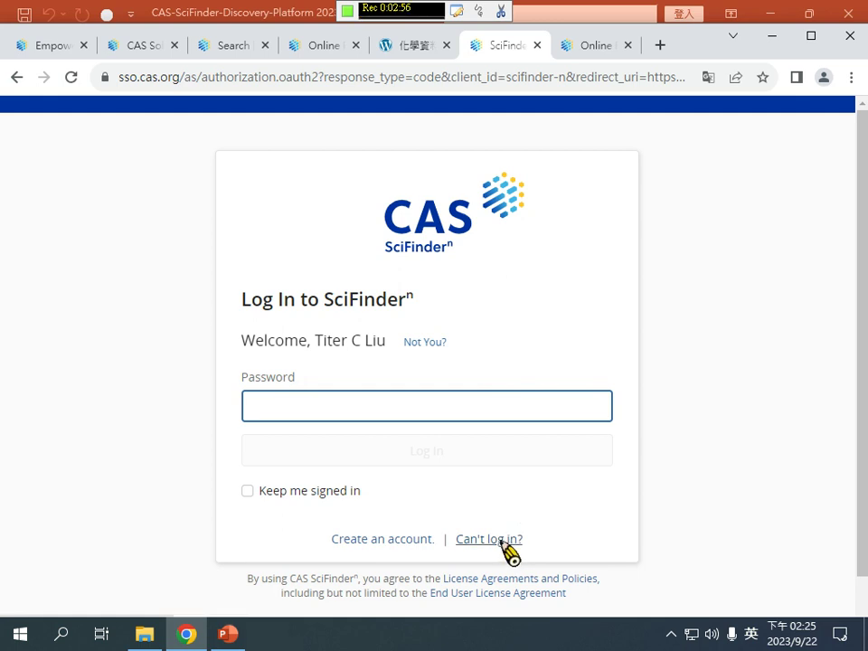
- View the account recovery page for a forgotten username or password, checking what it asks for, and close it
click(501, 541)
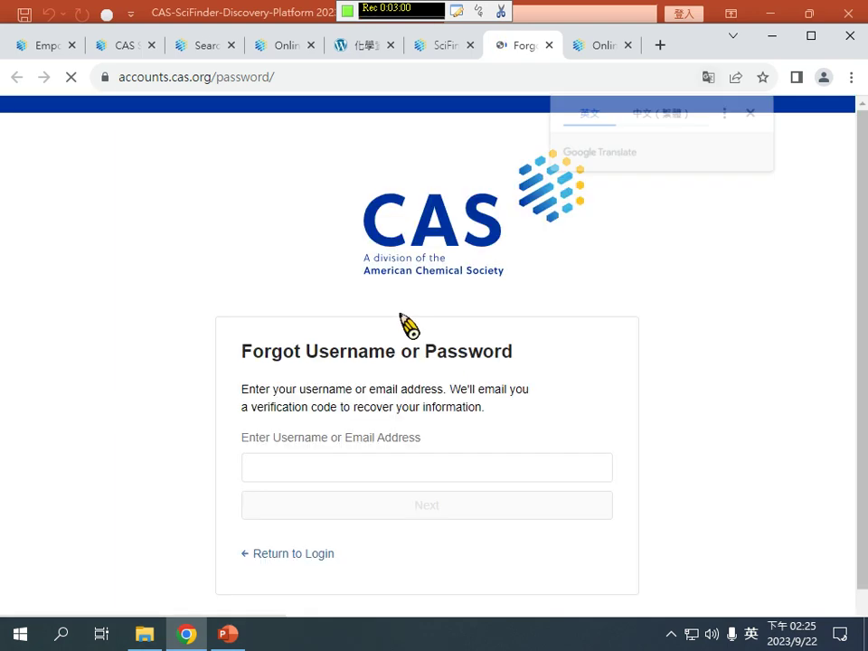
click(342, 469)
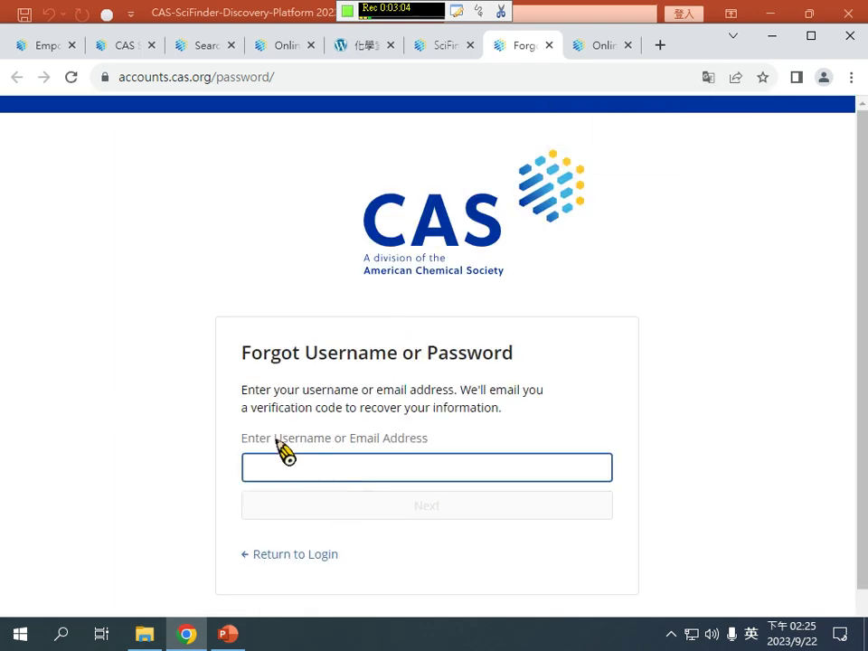
drag(275, 440, 337, 444)
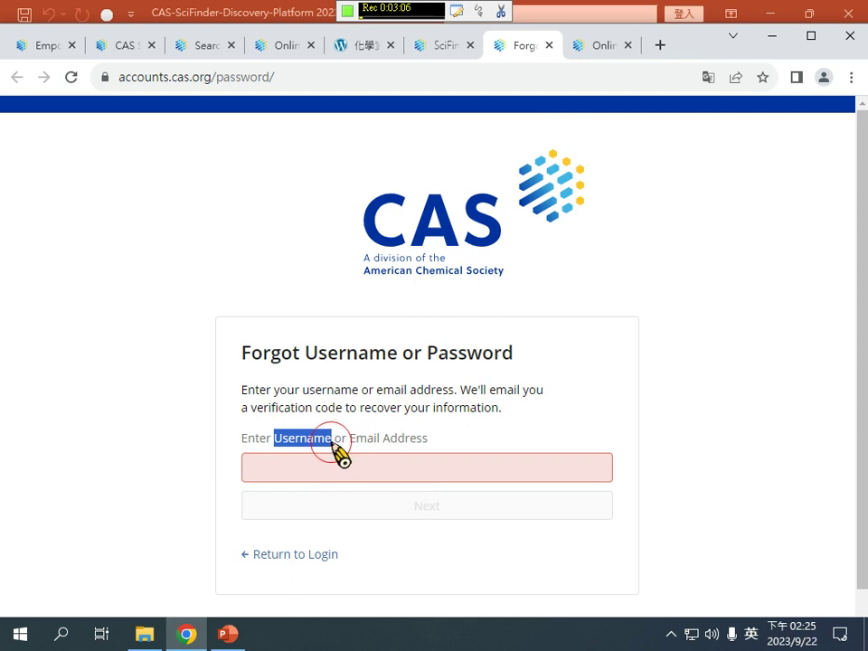
click(461, 437)
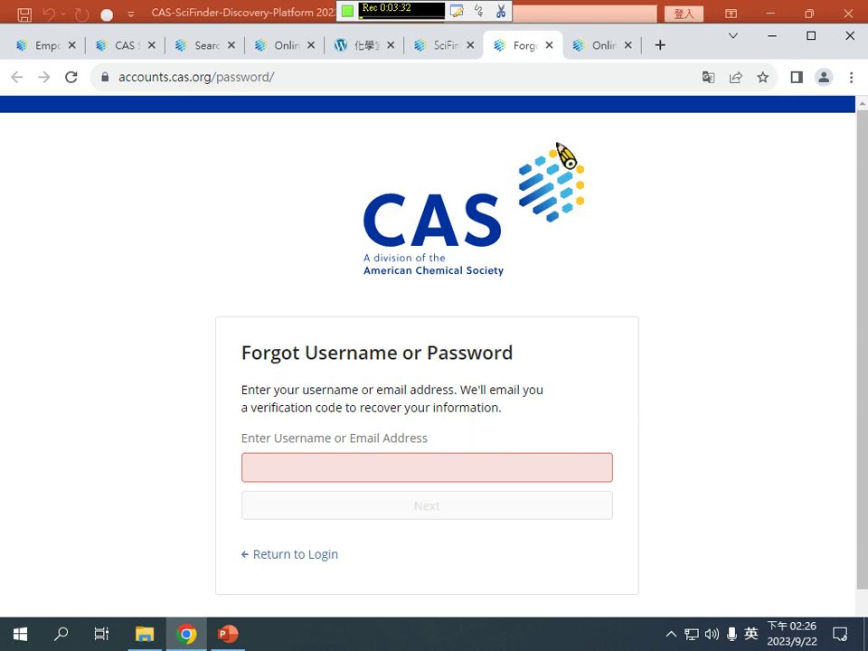
click(549, 45)
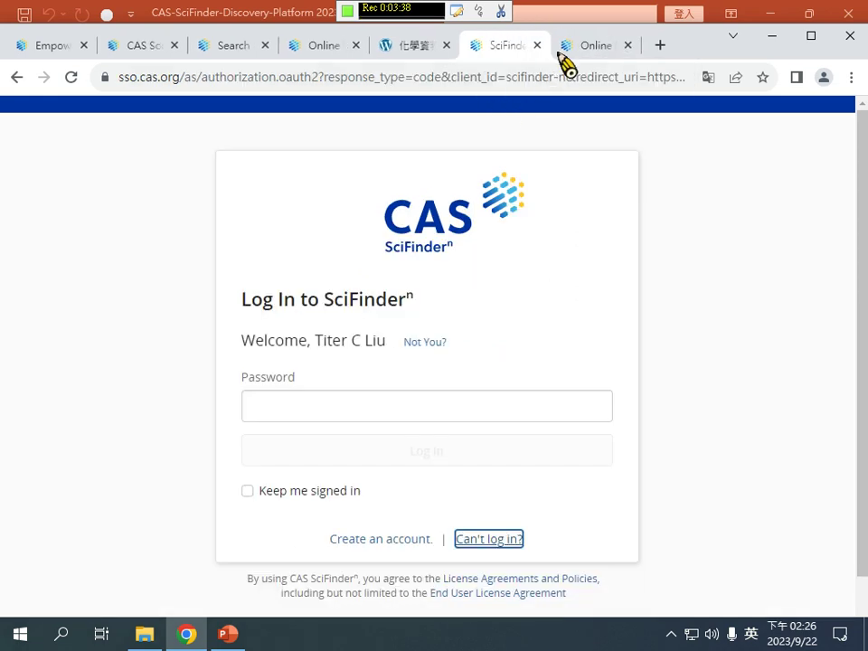
- Open the registration page from the library blog article, select its web address for viewing, and close the page
click(418, 47)
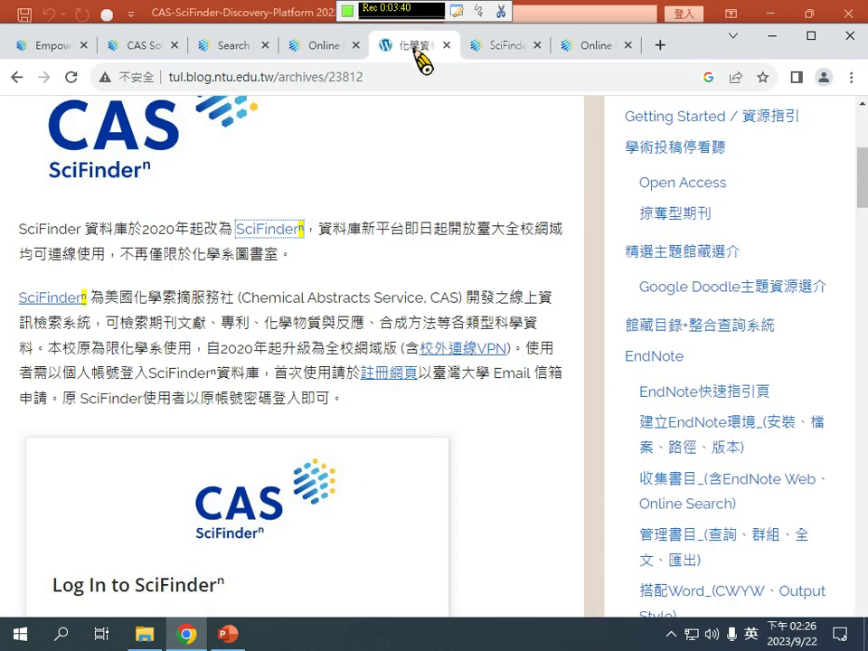
click(395, 394)
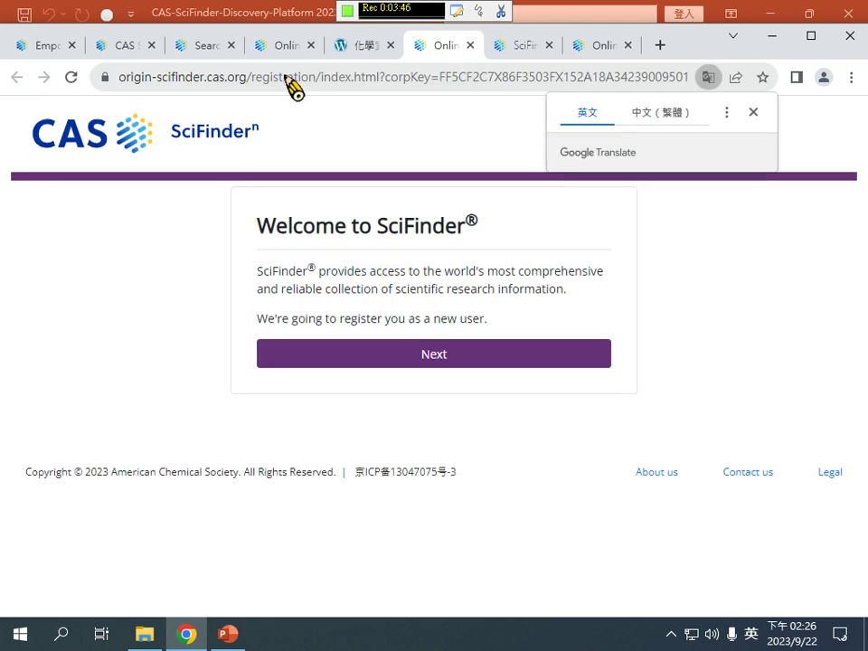
click(293, 82)
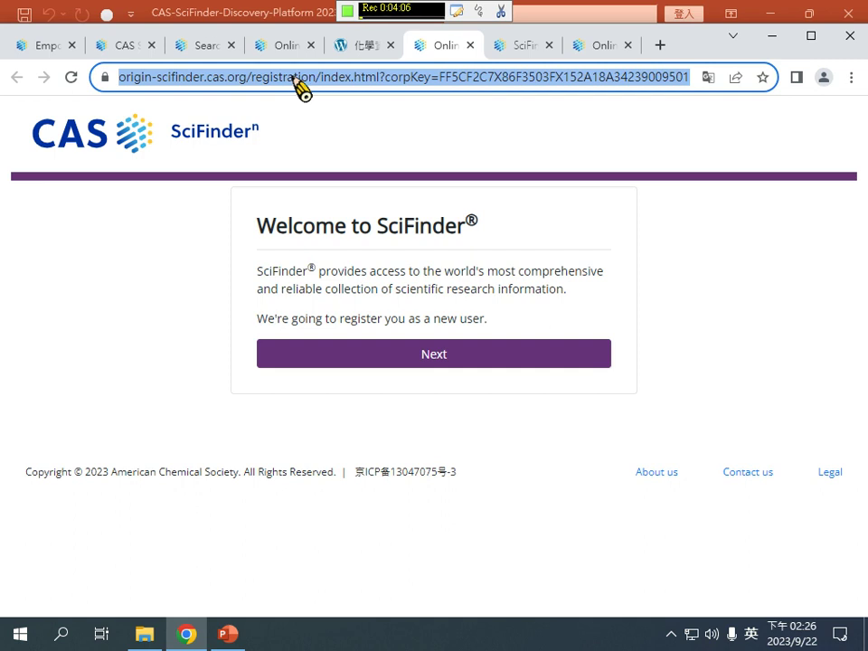
click(470, 45)
- Close the library article, the SciFinderⁿ login page and the remaining registration page, keeping the SciFinderⁿ search page open
click(452, 51)
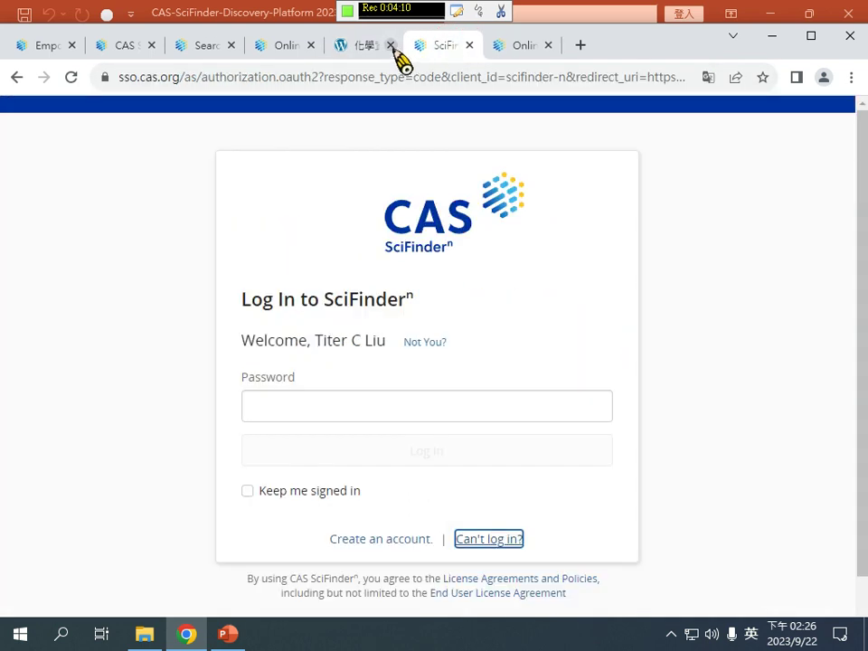
click(360, 41)
click(391, 46)
click(288, 47)
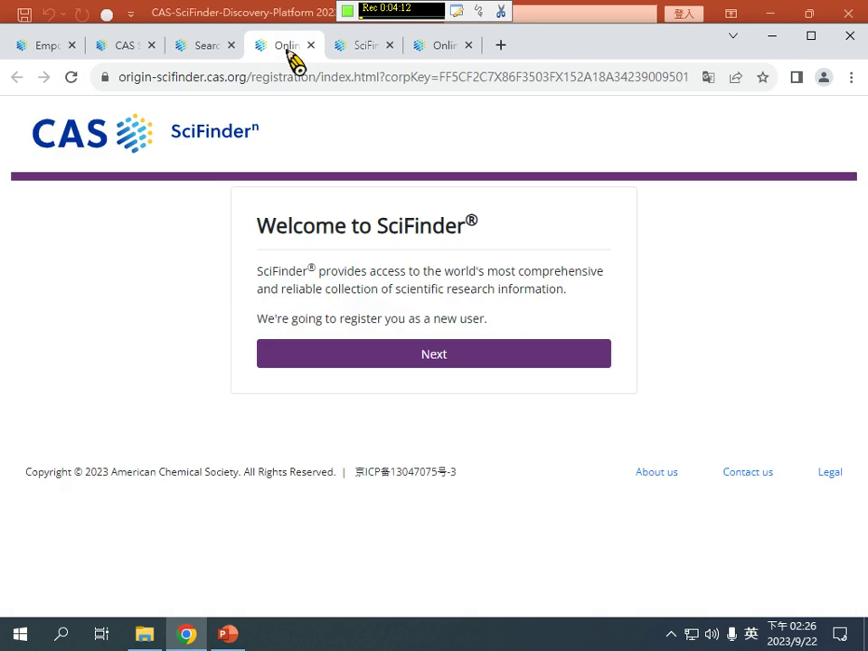
click(371, 43)
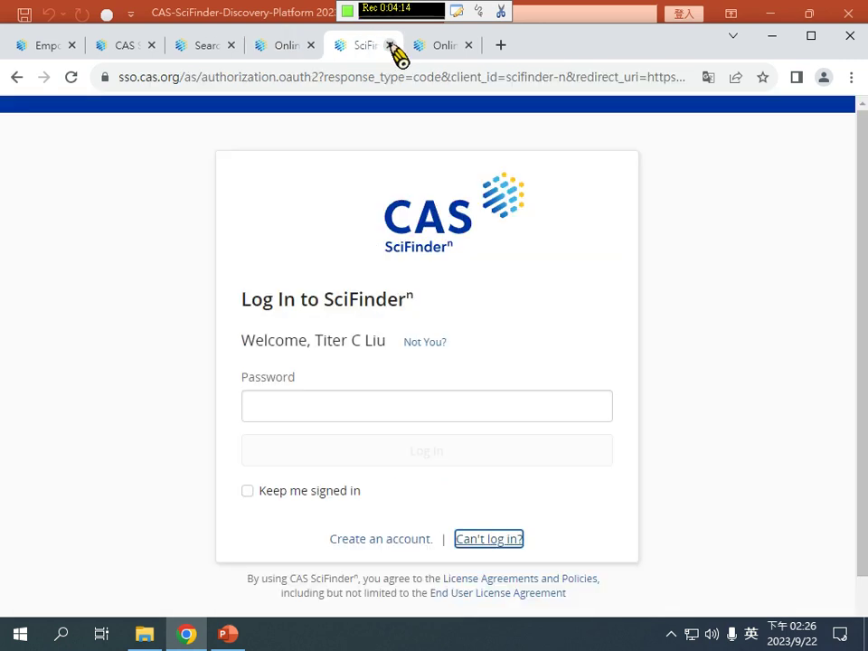
click(390, 45)
click(388, 44)
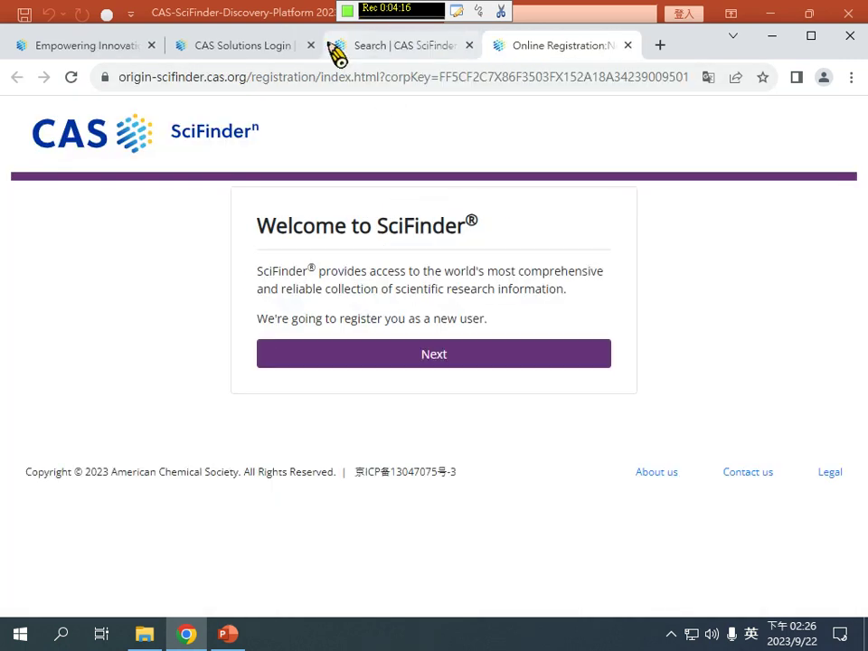
click(627, 45)
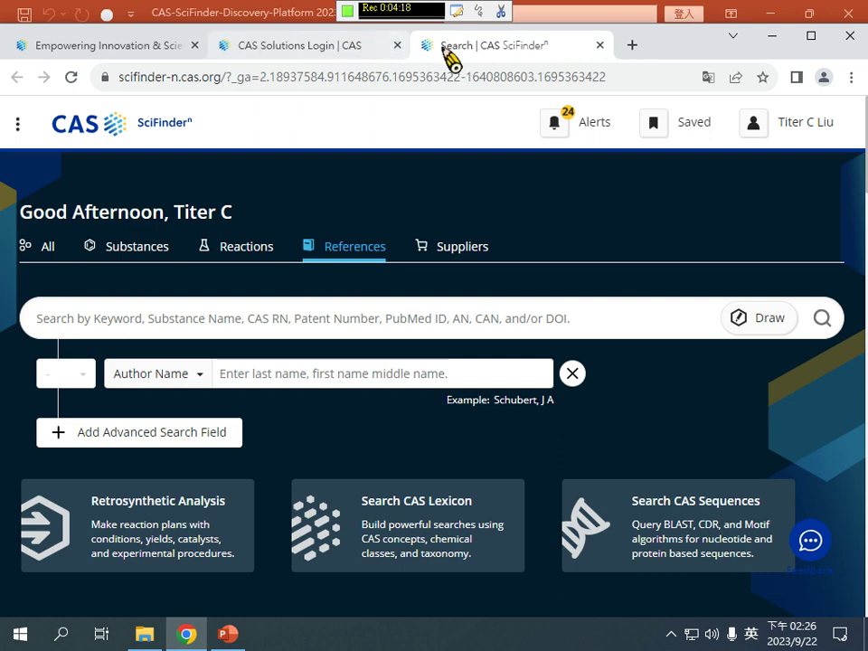
- Switch to the CAS SciFinder presentation in PowerPoint and start the slide show on the title slide
click(333, 49)
click(228, 635)
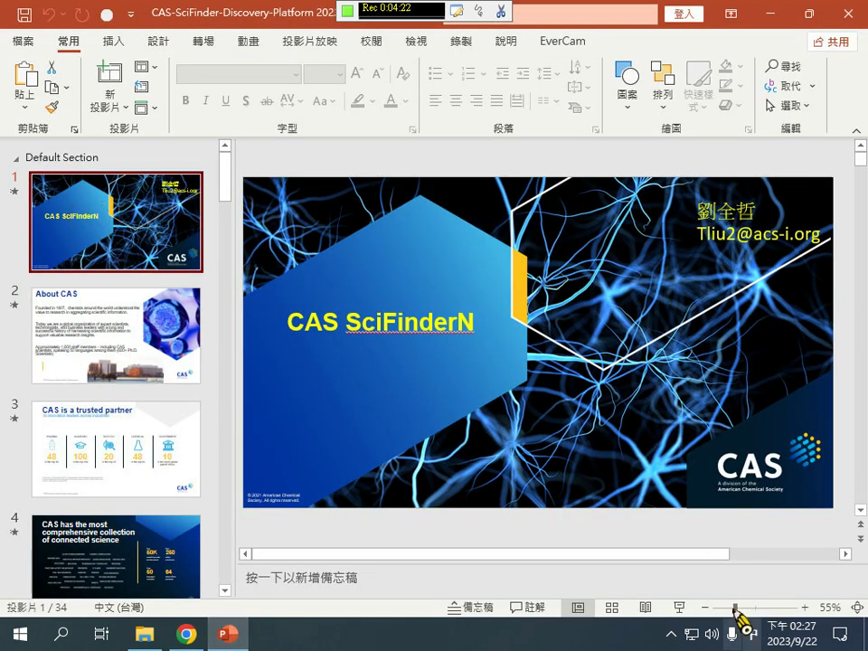
click(679, 607)
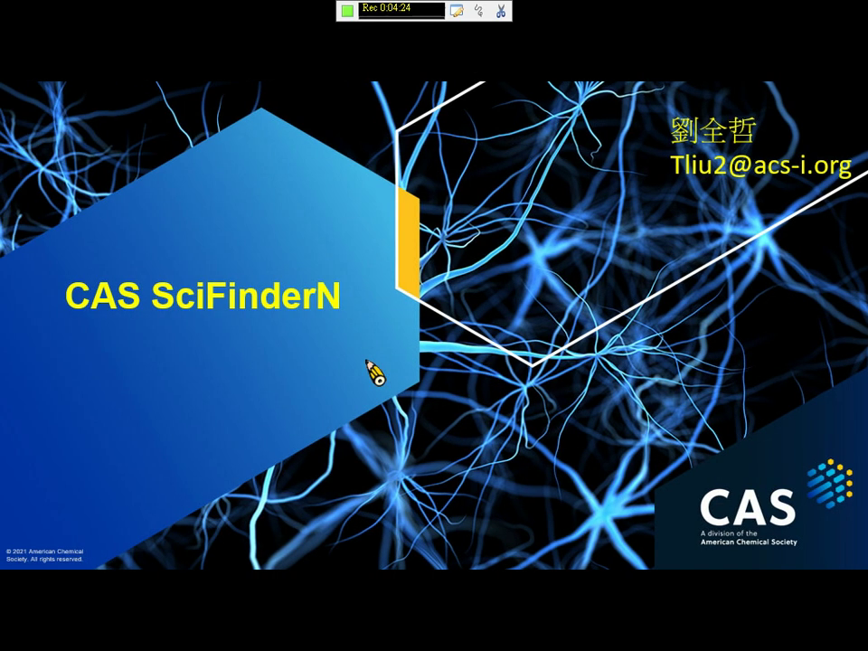
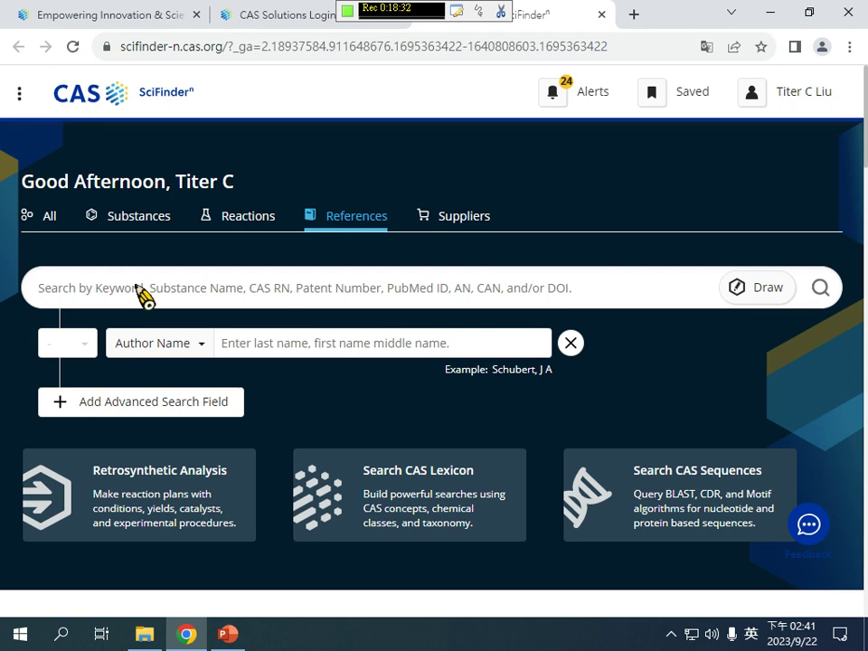
- Copy the drug name Revlimid from the Case slide in the PowerPoint presentation
click(227, 635)
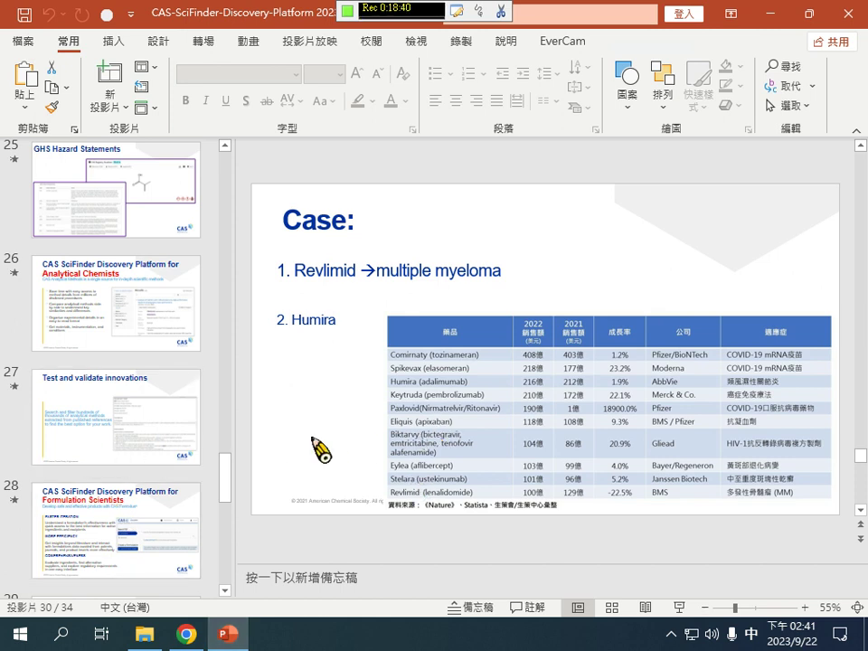
click(310, 272)
double_click(316, 277)
right_click(315, 278)
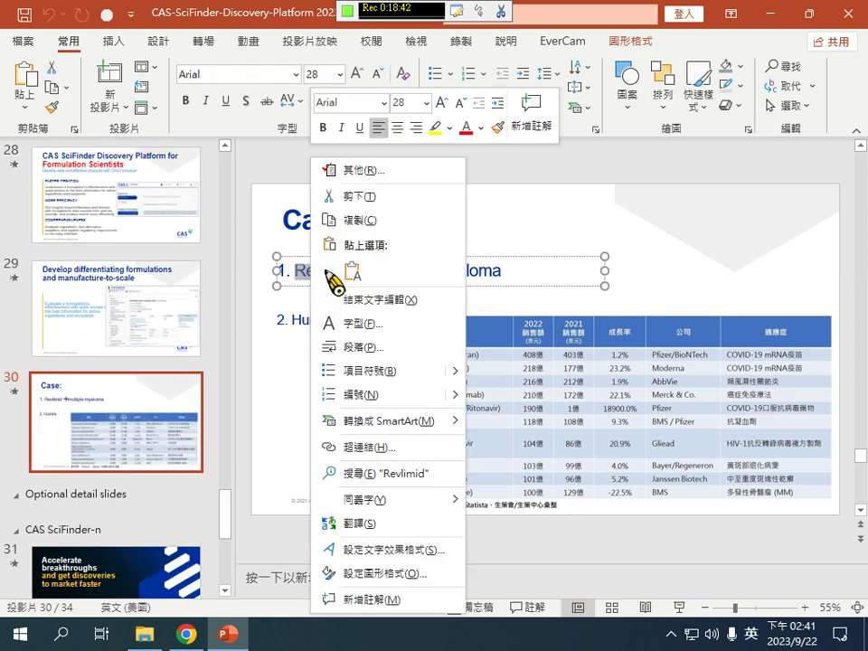
click(372, 222)
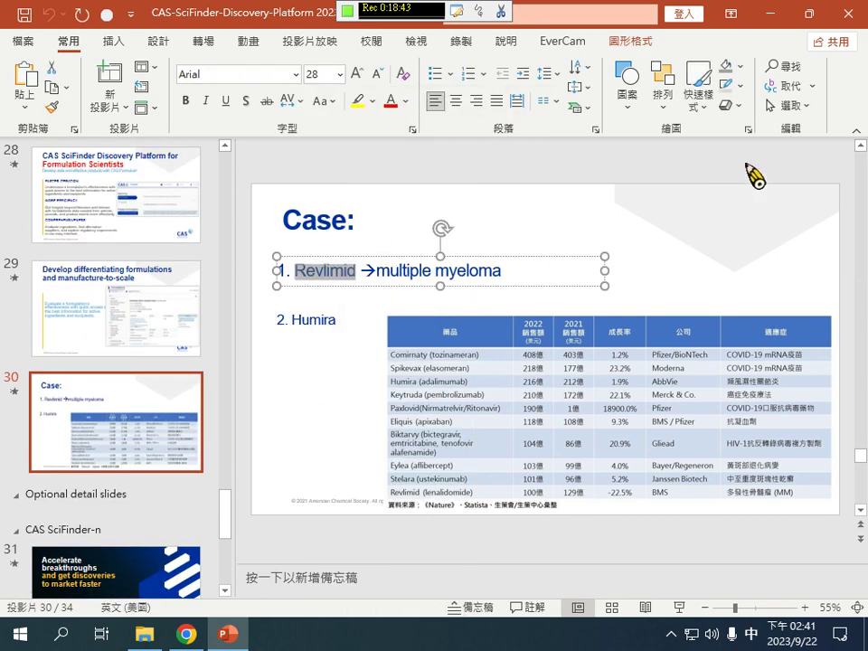
- Switch to SciFinderⁿ in Chrome and set the search type to Substances, ready for a search term
click(187, 634)
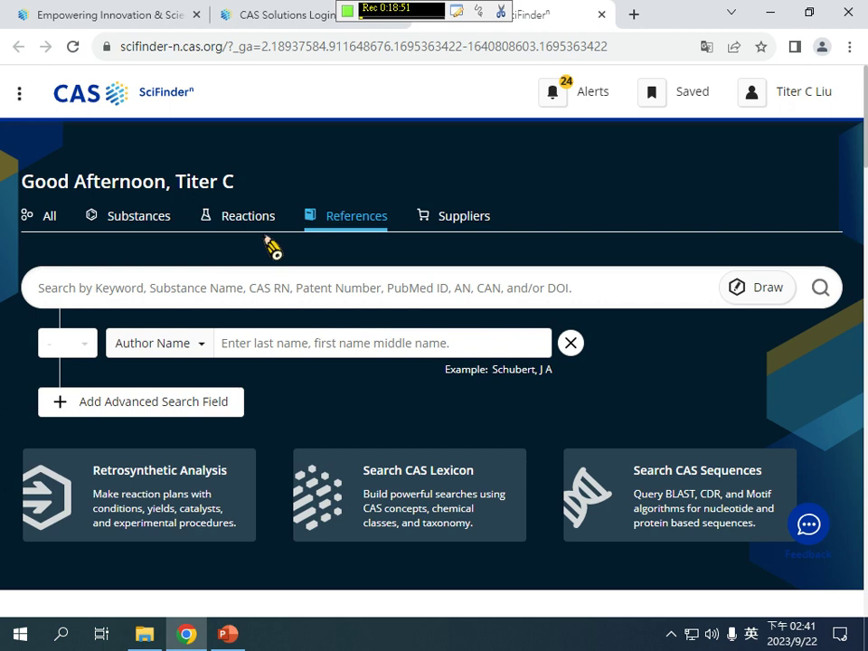
click(131, 222)
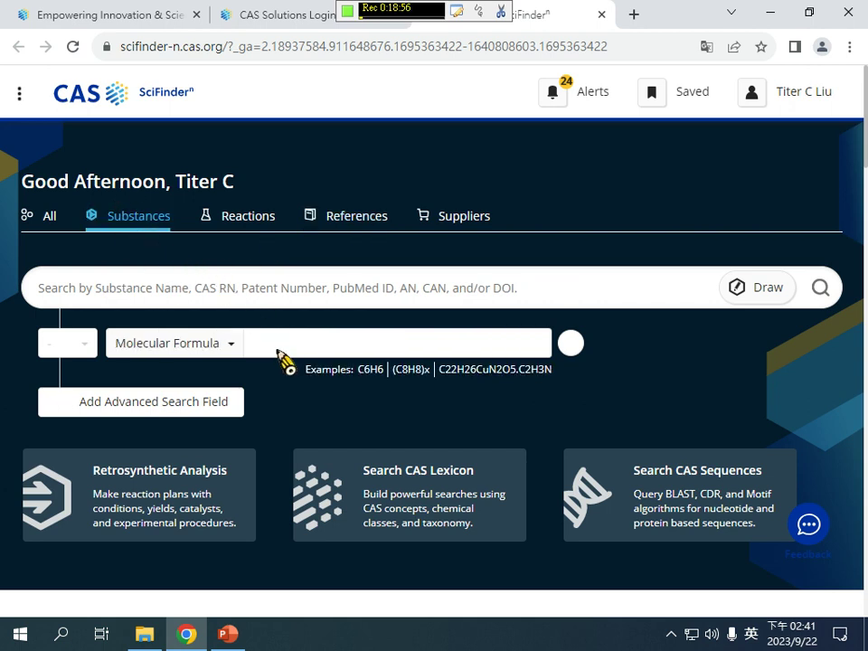
click(128, 285)
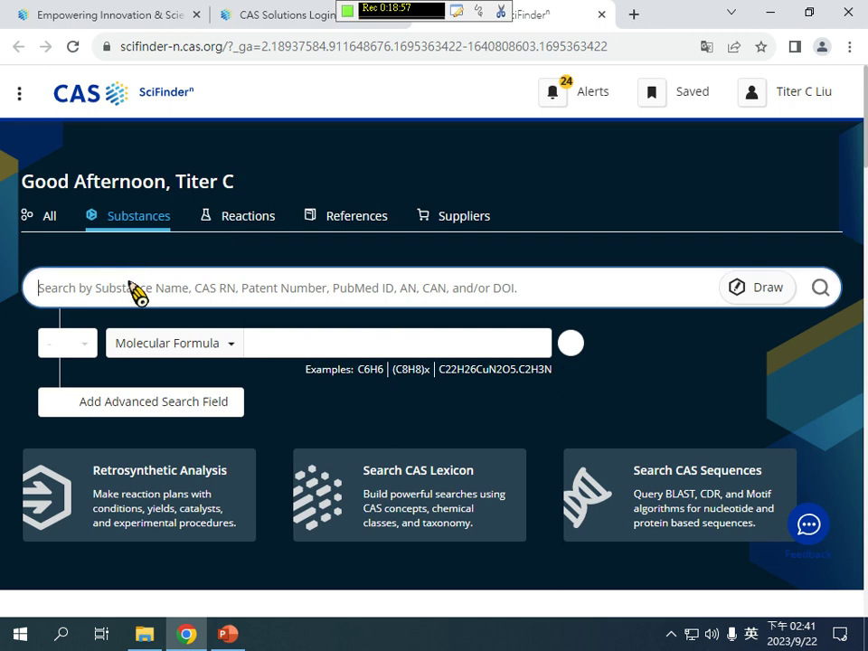
- Switch to PowerPoint, view the Case slide with its drug sales table full screen, and leave the slide show
click(229, 634)
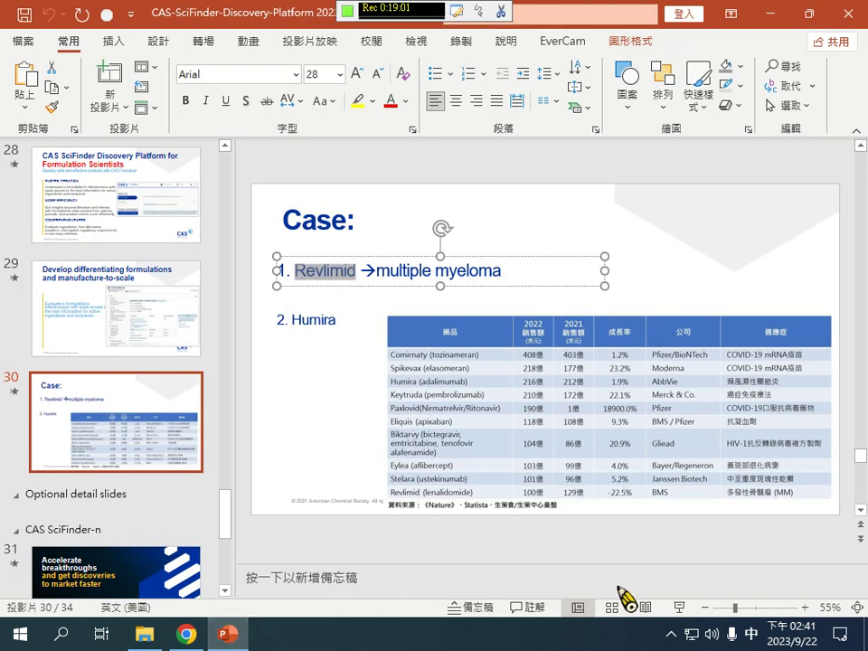
click(680, 608)
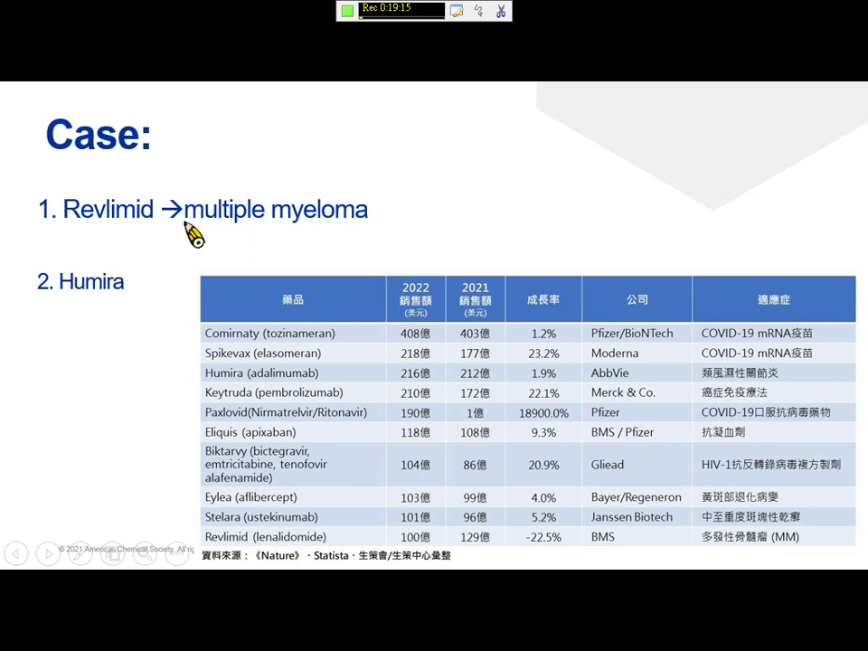
key(Escape)
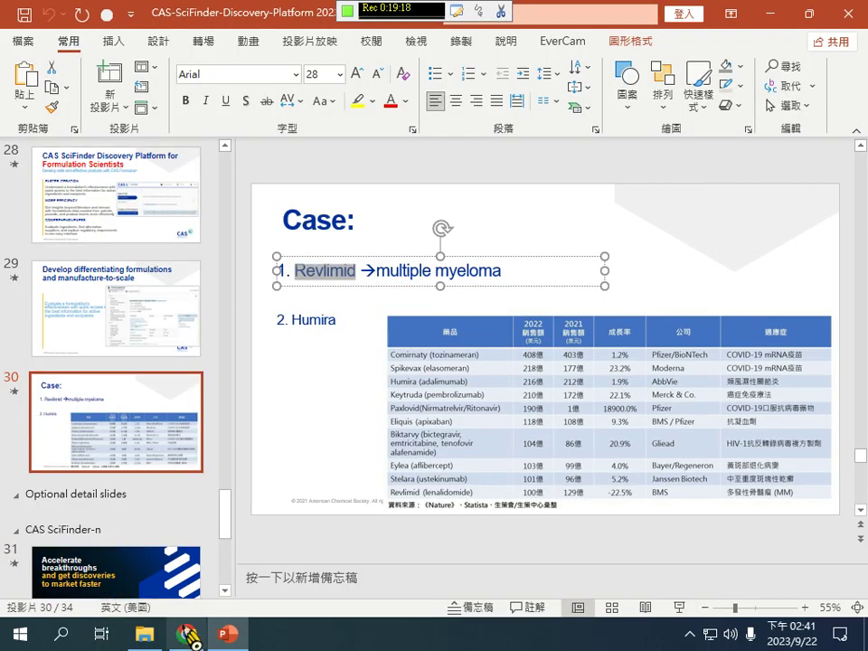
- Return to SciFinderⁿ in Chrome, try to paste the drug name into the search, and log in again with the account password
click(187, 633)
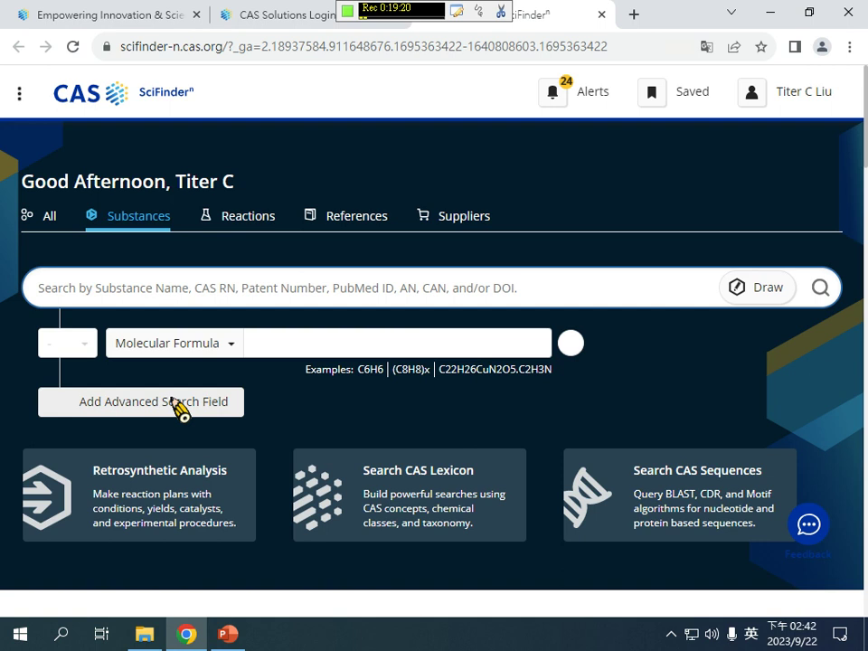
right_click(84, 292)
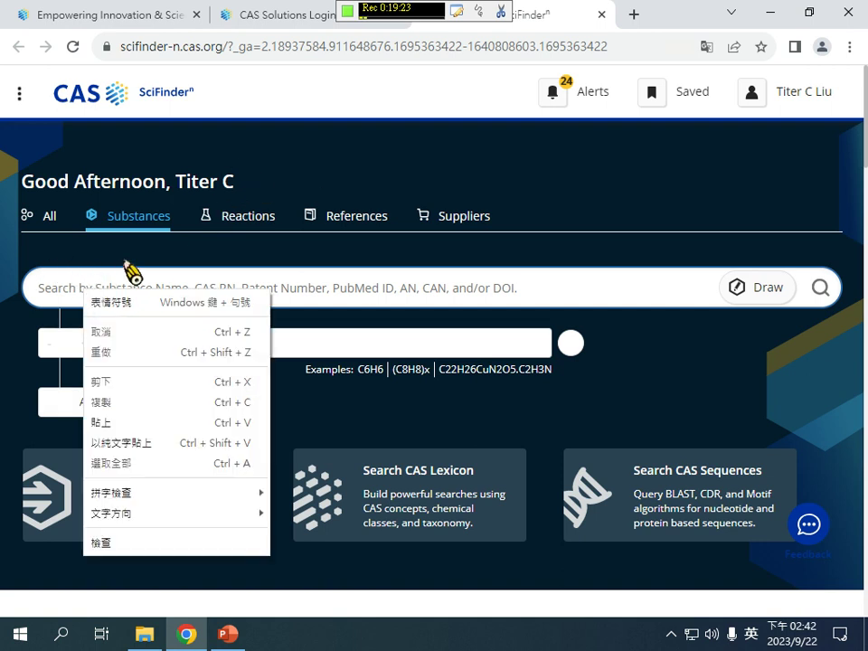
click(135, 422)
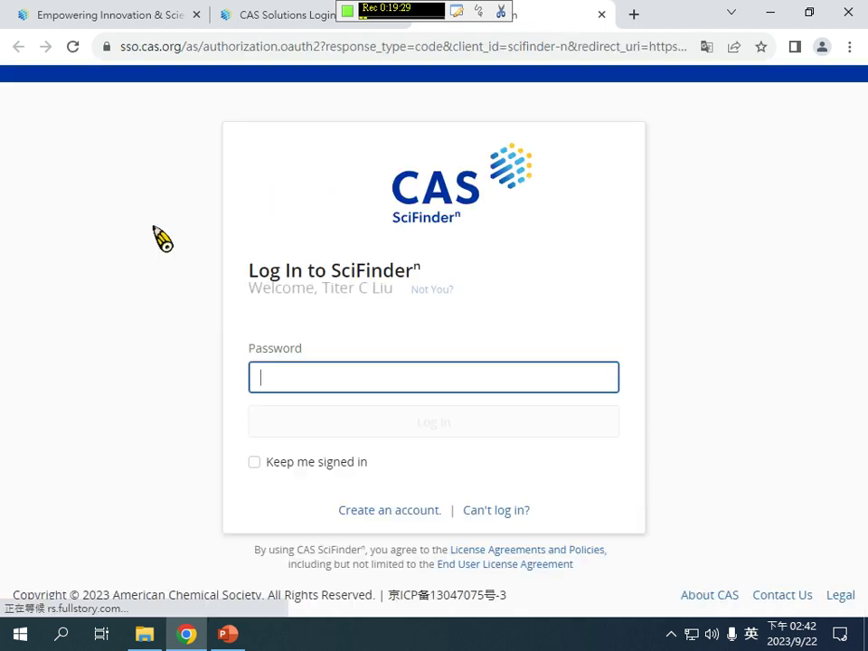
text(••)
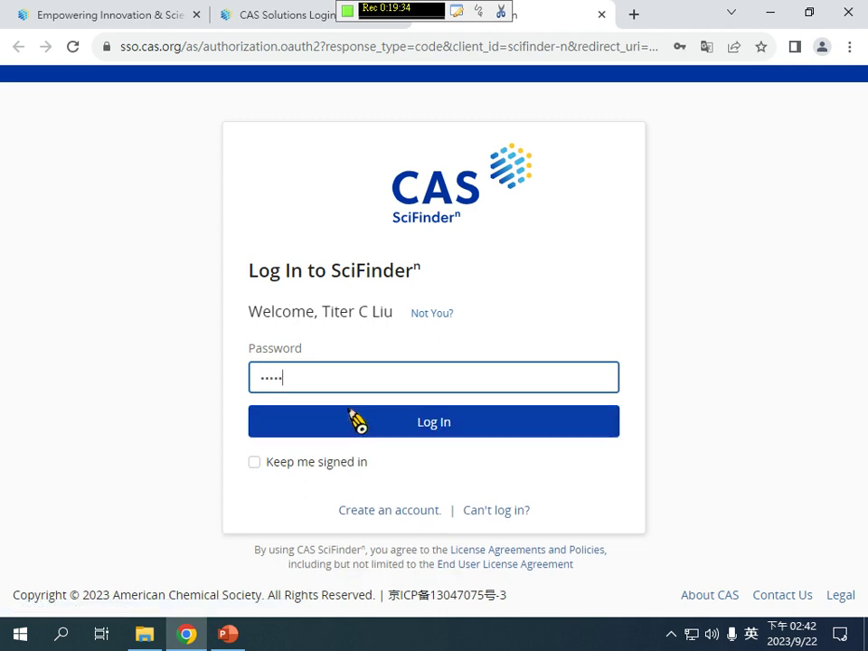
click(353, 416)
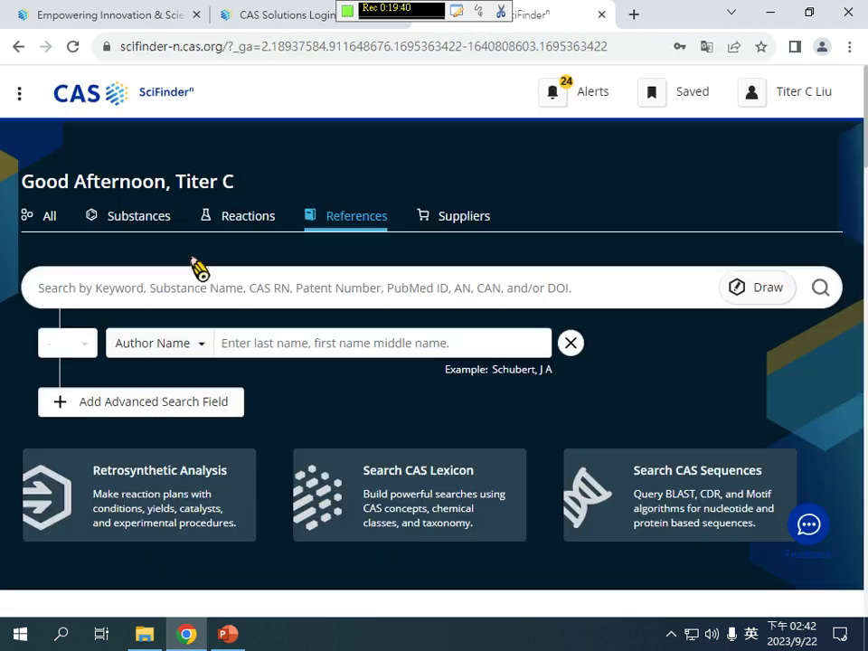
- Set the search type to Substances and paste Revlimid as the search term
click(156, 226)
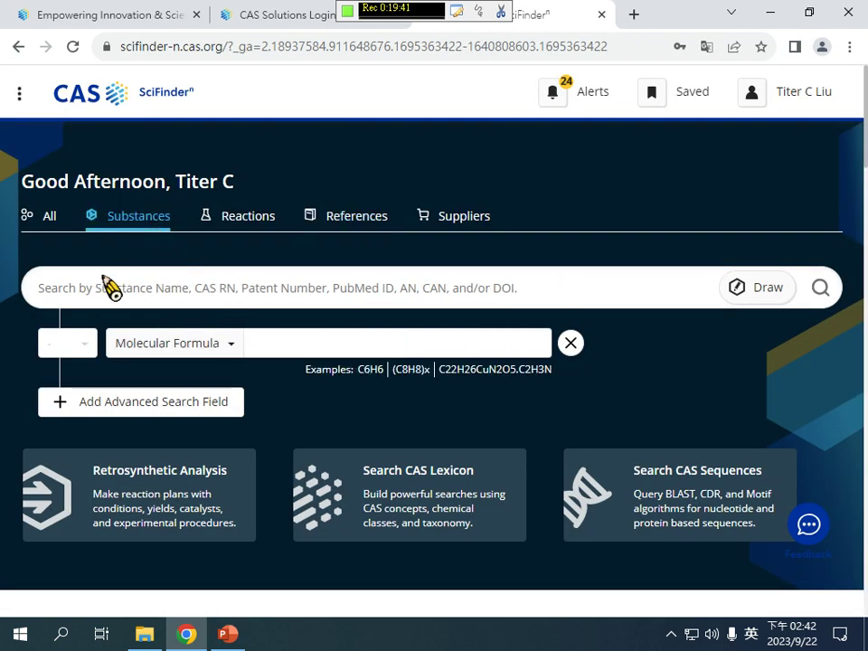
click(109, 285)
click(375, 220)
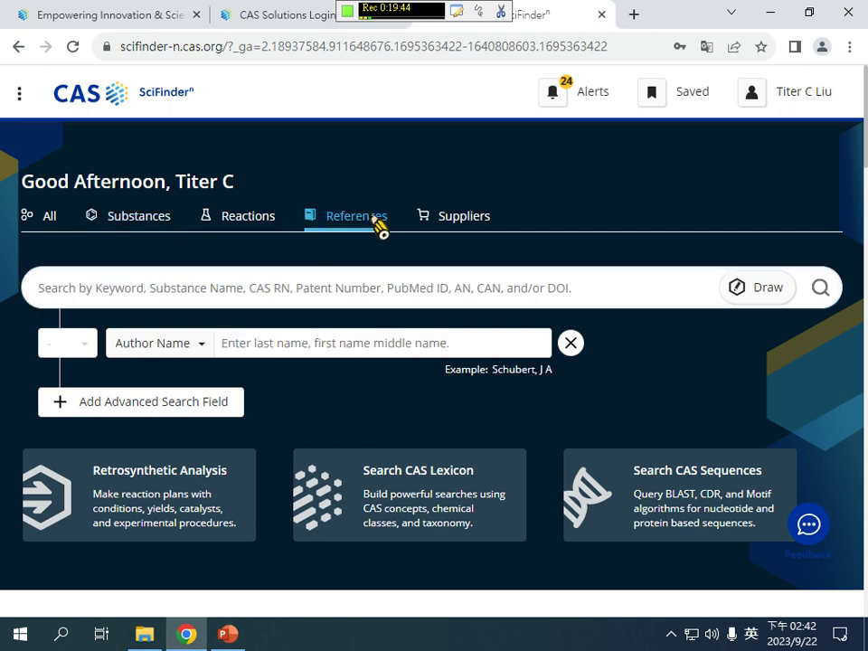
click(129, 215)
click(75, 288)
right_click(126, 290)
click(117, 418)
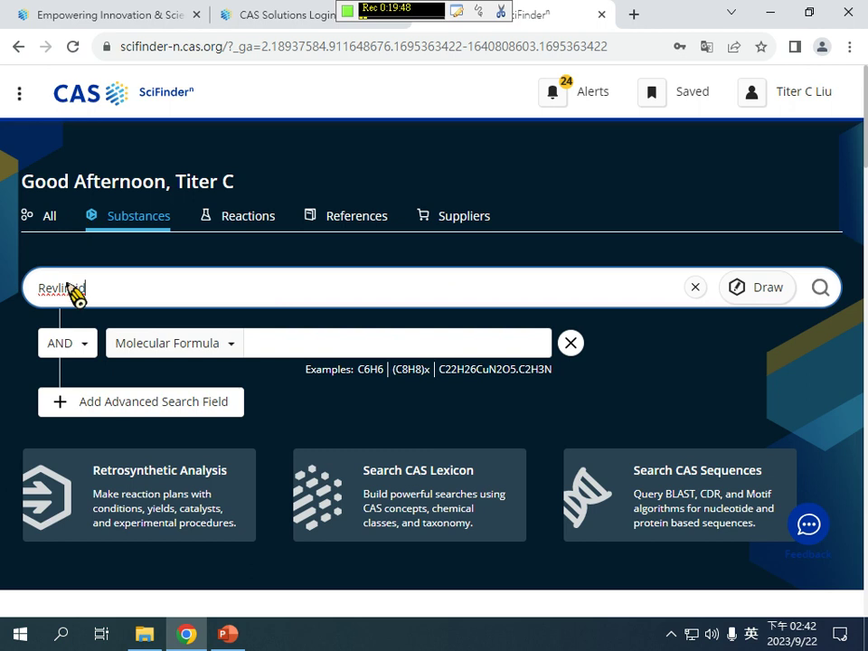
click(85, 331)
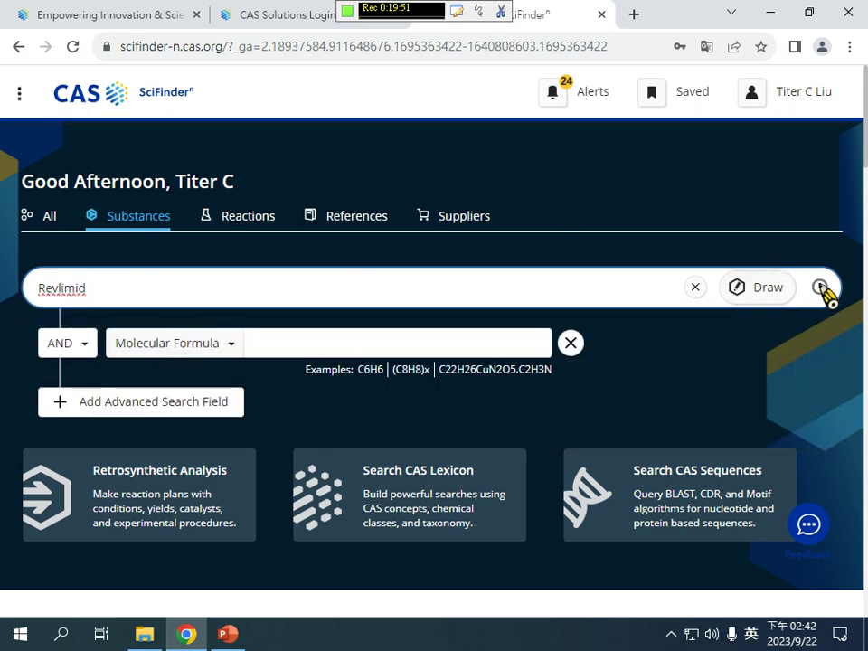
- Open and close the CAS Draw structure editor, and run the substance search for Revlimid
click(767, 294)
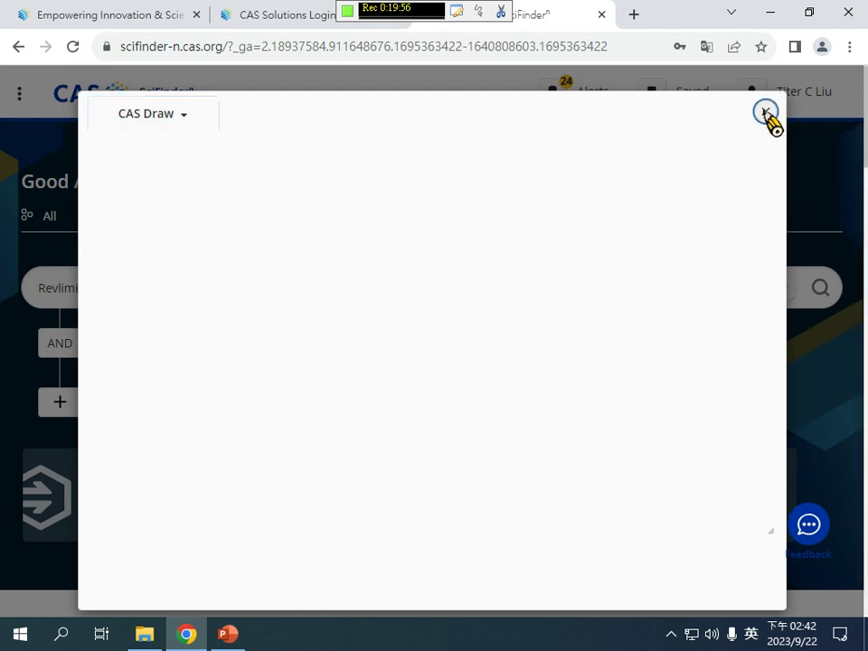
click(765, 111)
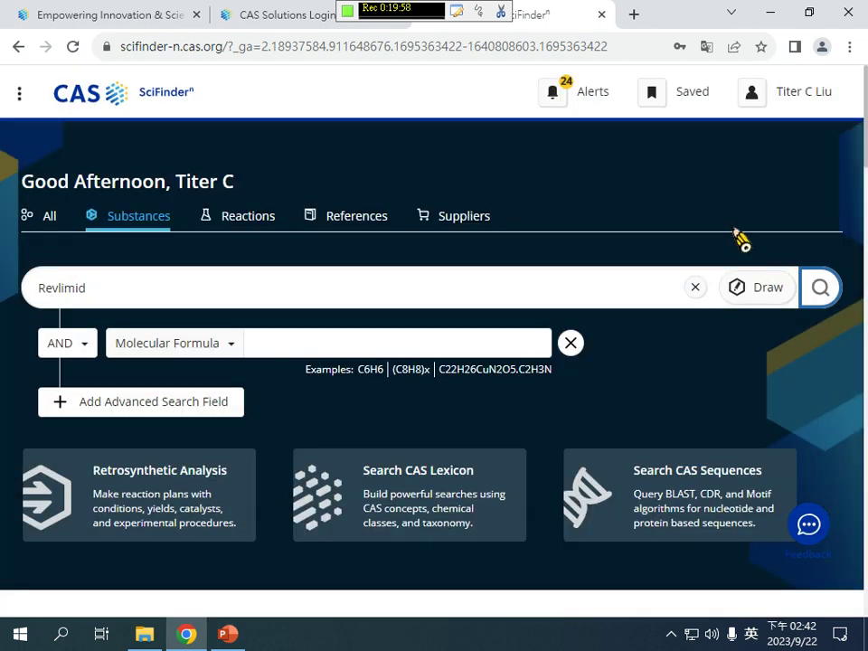
click(833, 296)
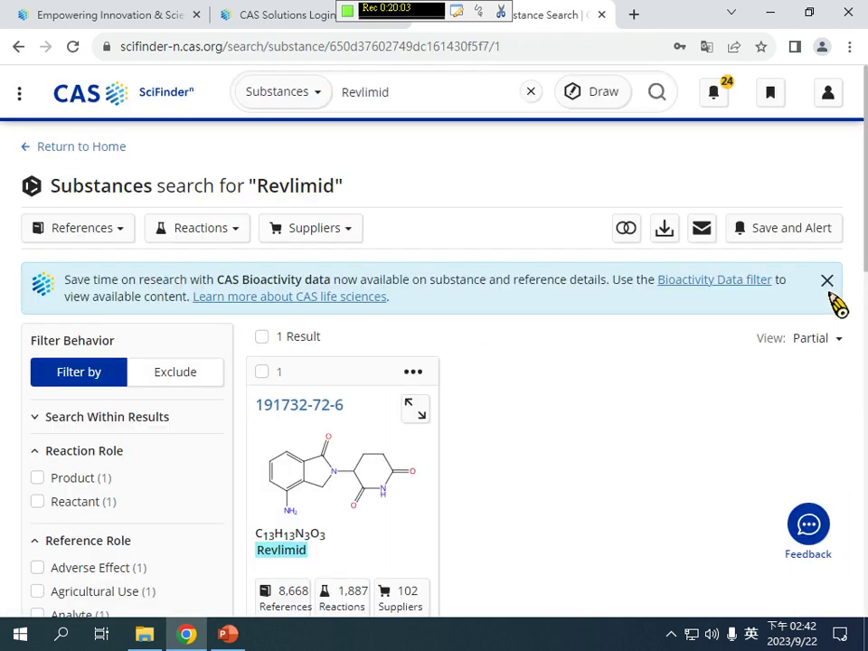
- Open the detail record of the Revlimid substance result and examine its key physical properties and hazard symbols
scroll(458, 227, down, 2)
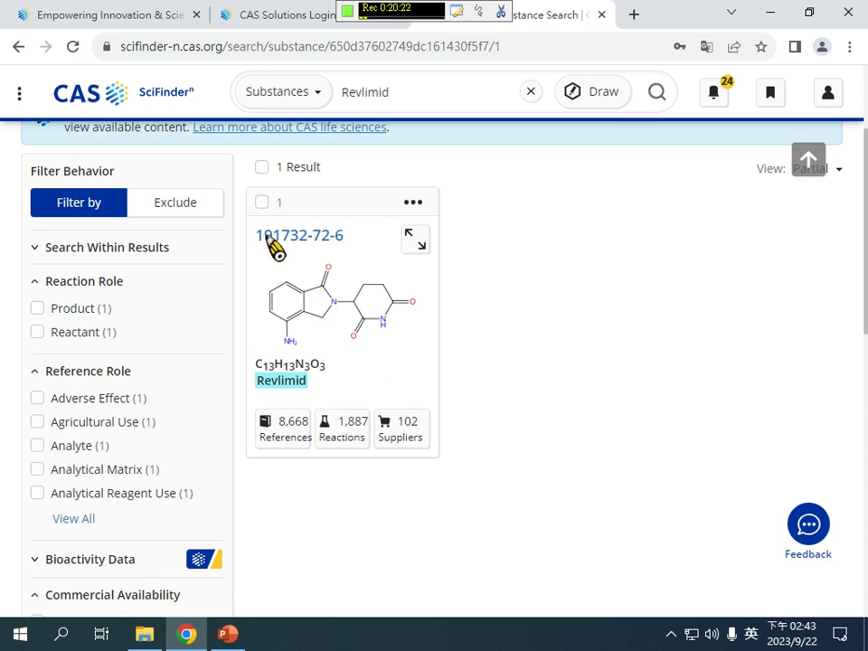
click(307, 236)
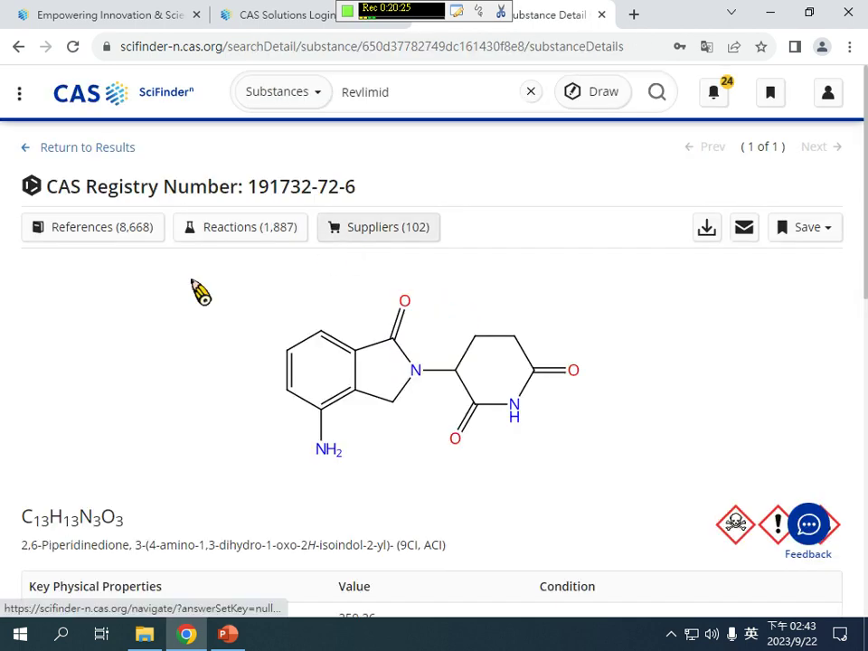
scroll(181, 303, down, 5)
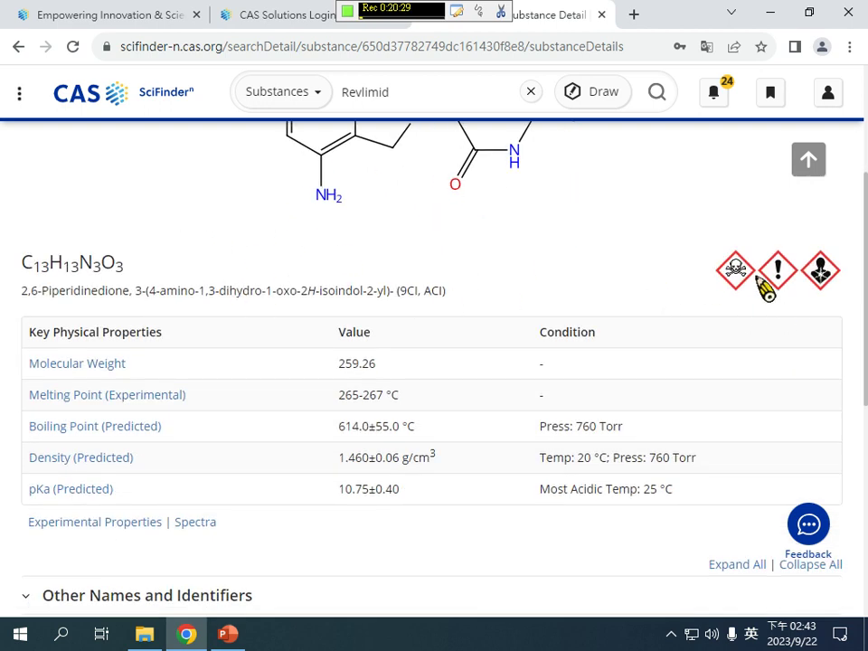
- Expand the Experimental Properties section of the Revlimid substance record and show its Thermal data
scroll(27, 290, down, 2)
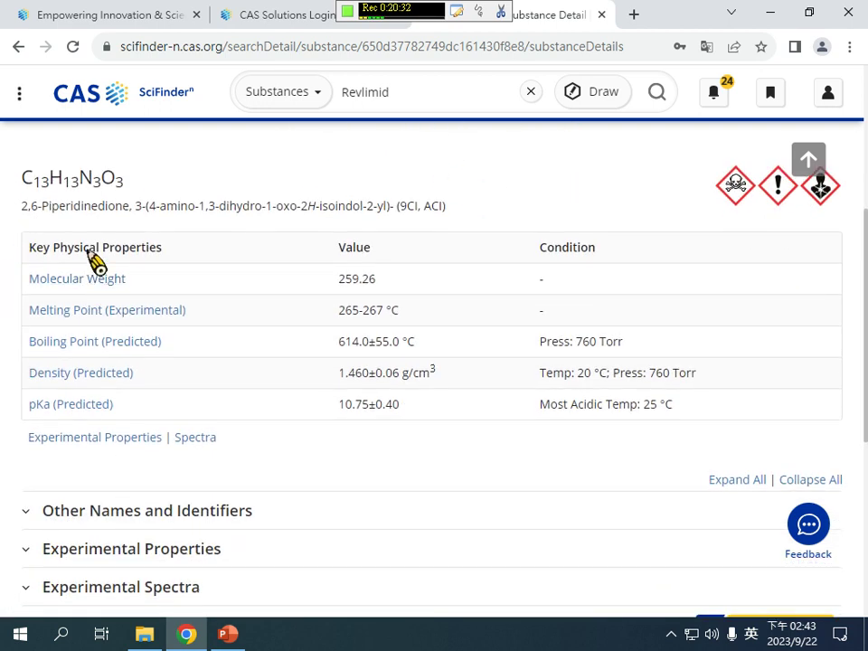
drag(70, 249, 202, 257)
scroll(195, 298, down, 5)
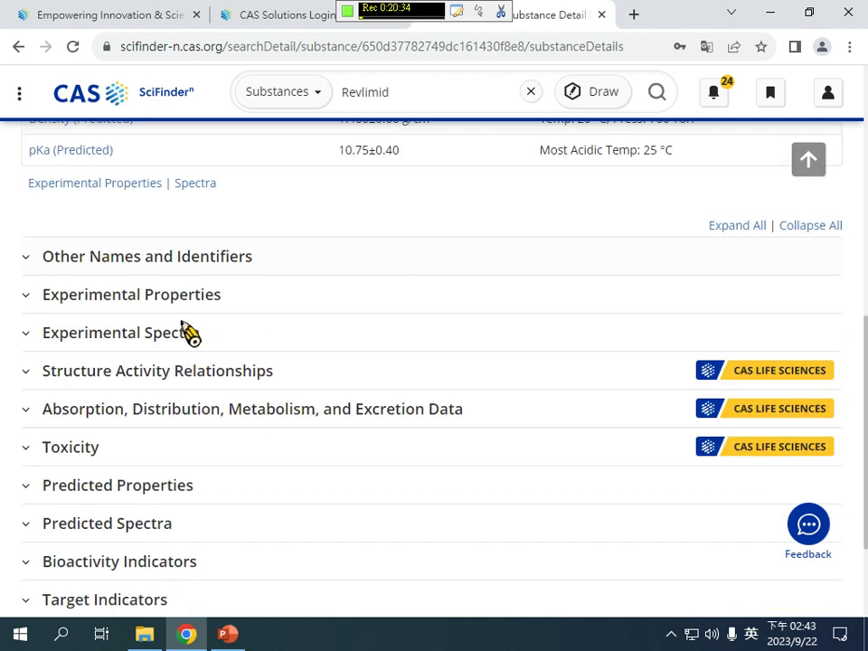
click(131, 306)
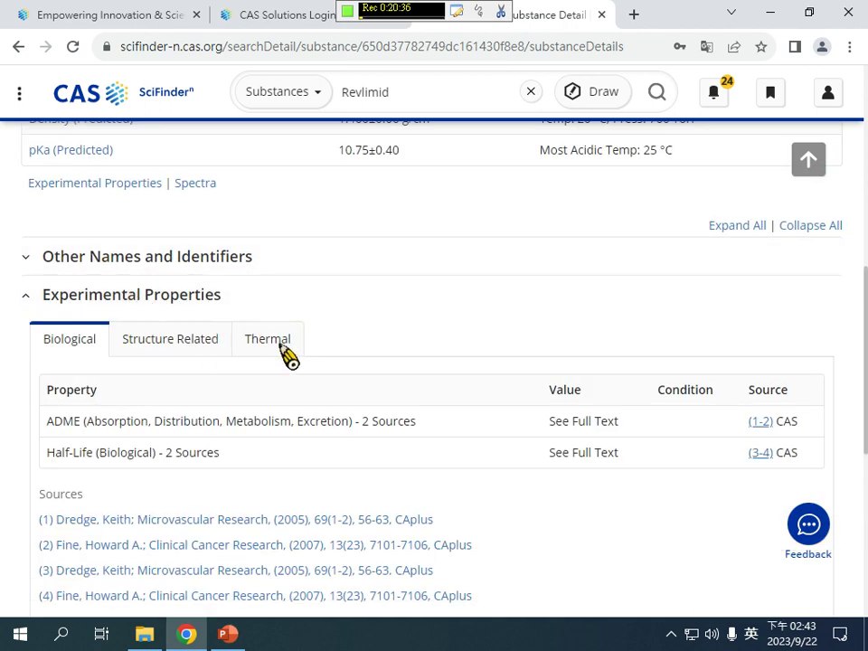
click(280, 349)
- Expand the Experimental Spectra section, show the Raman entry, and review the thermal properties and spectra sources
scroll(145, 371, down, 5)
click(137, 346)
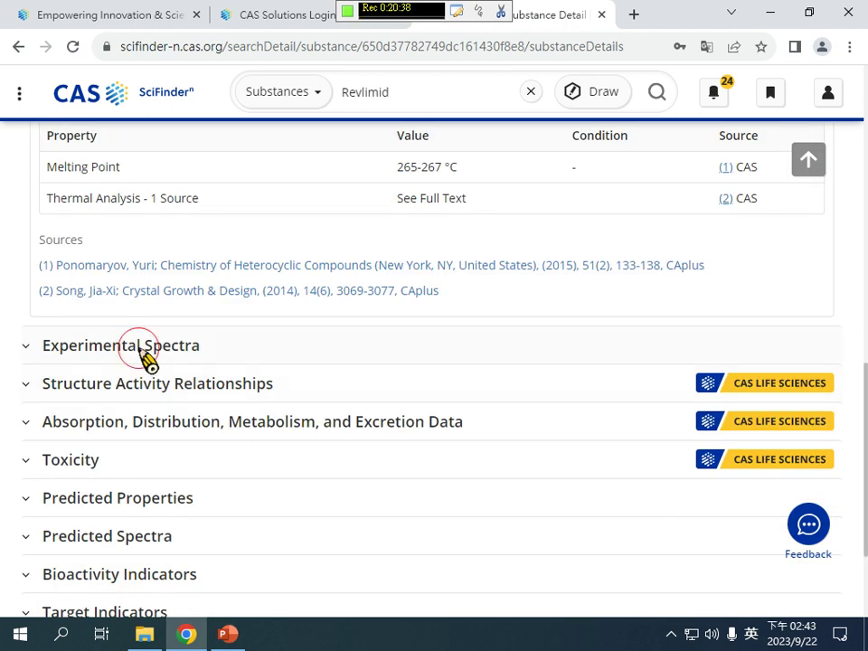
click(152, 389)
scroll(248, 351, up, 5)
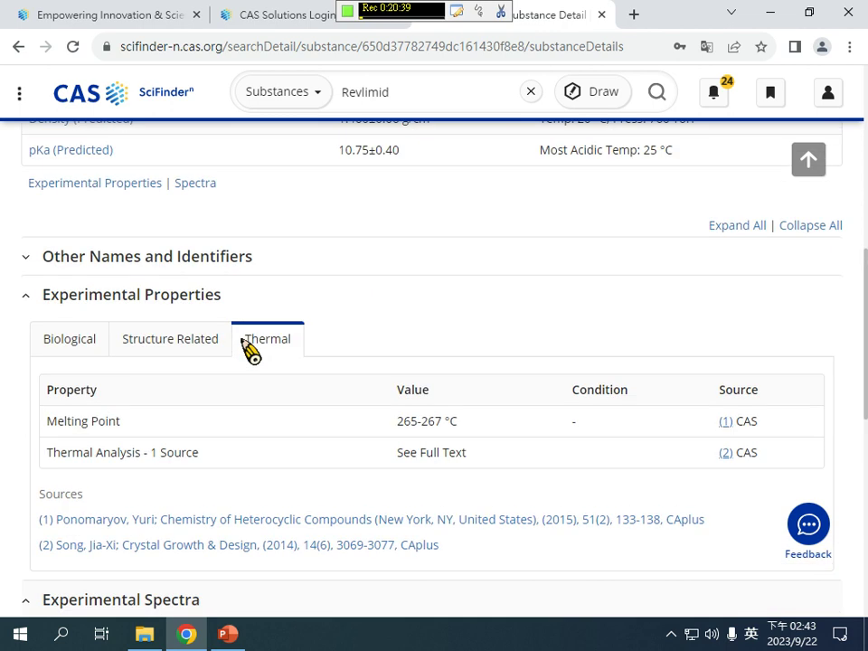
scroll(219, 358, down, 10)
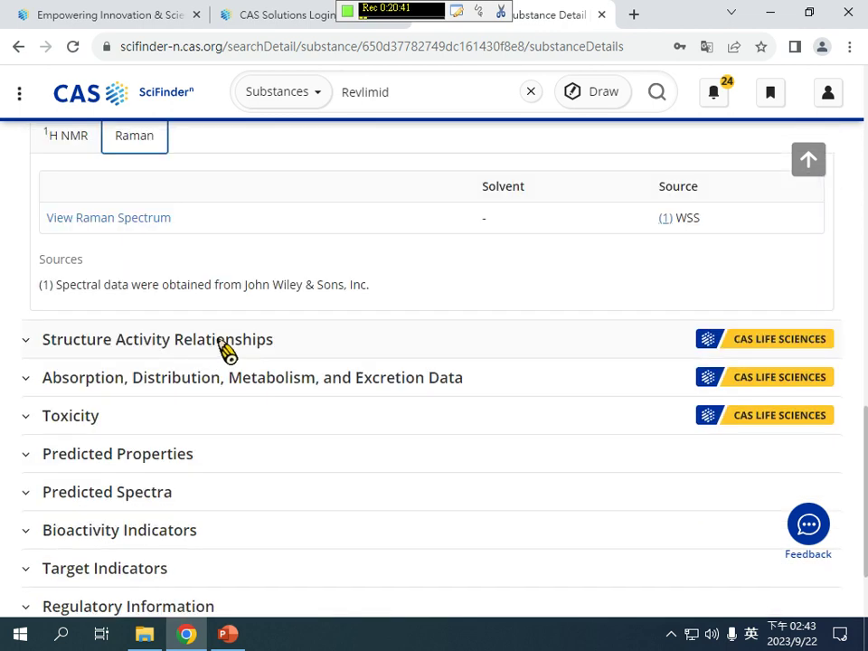
- Expand the Structure Activity Relationships, ADME data and Toxicity sections, and examine the structure-activity and ADME tables
click(225, 350)
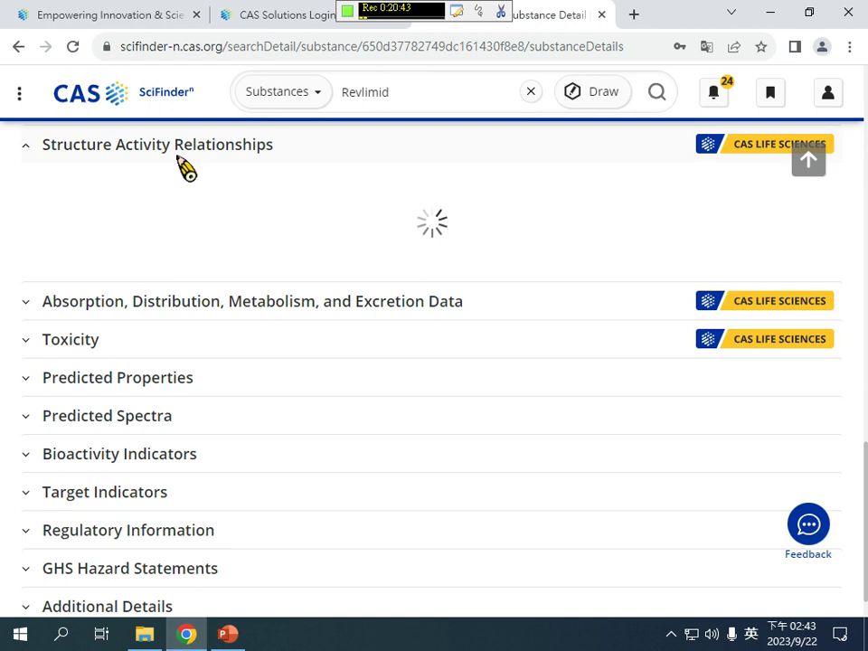
click(214, 310)
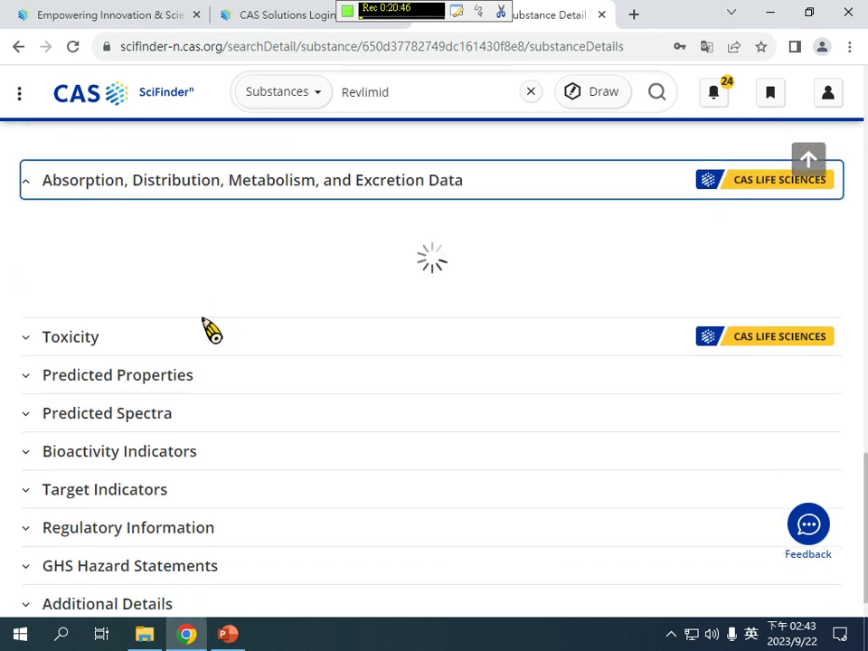
click(119, 310)
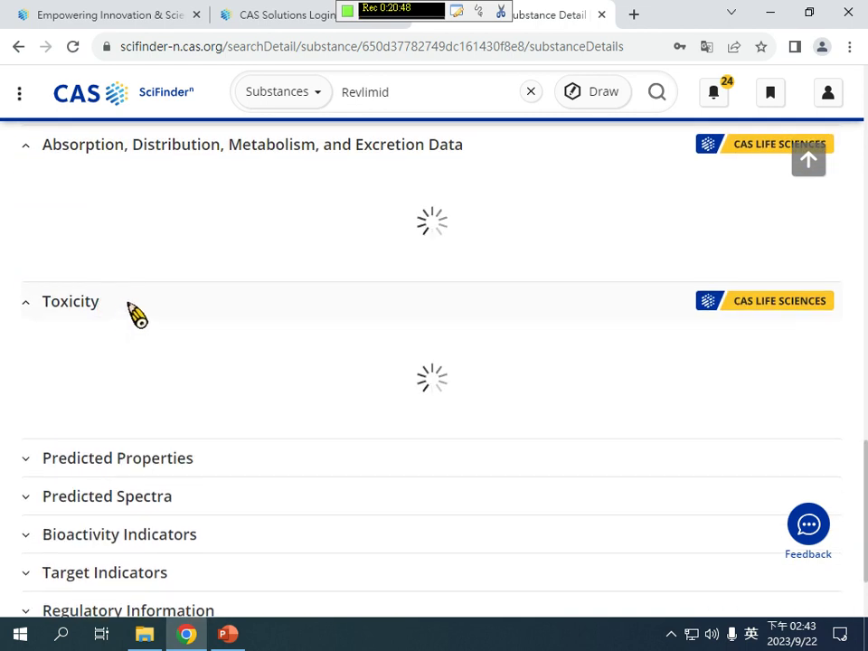
scroll(364, 352, up, 4)
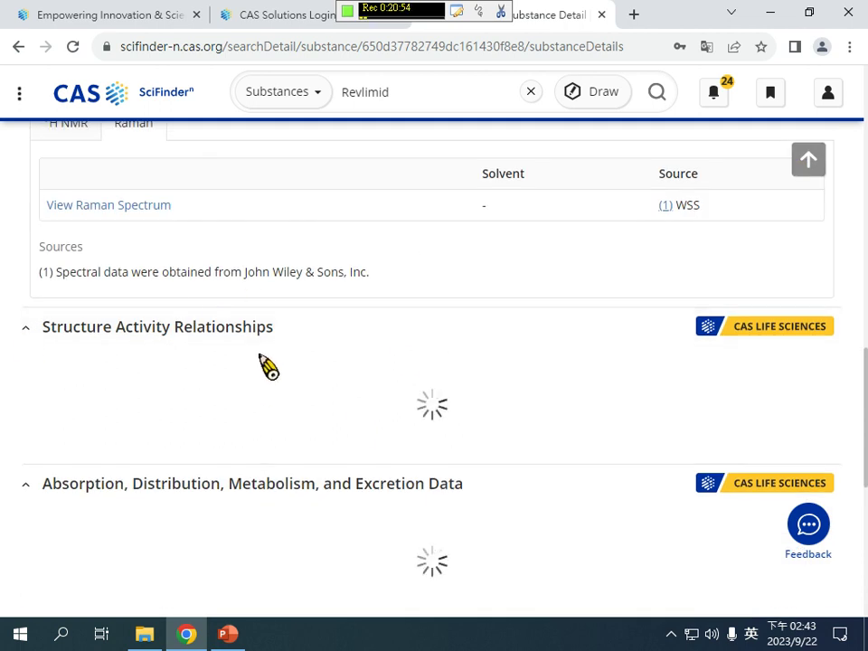
scroll(267, 365, down, 4)
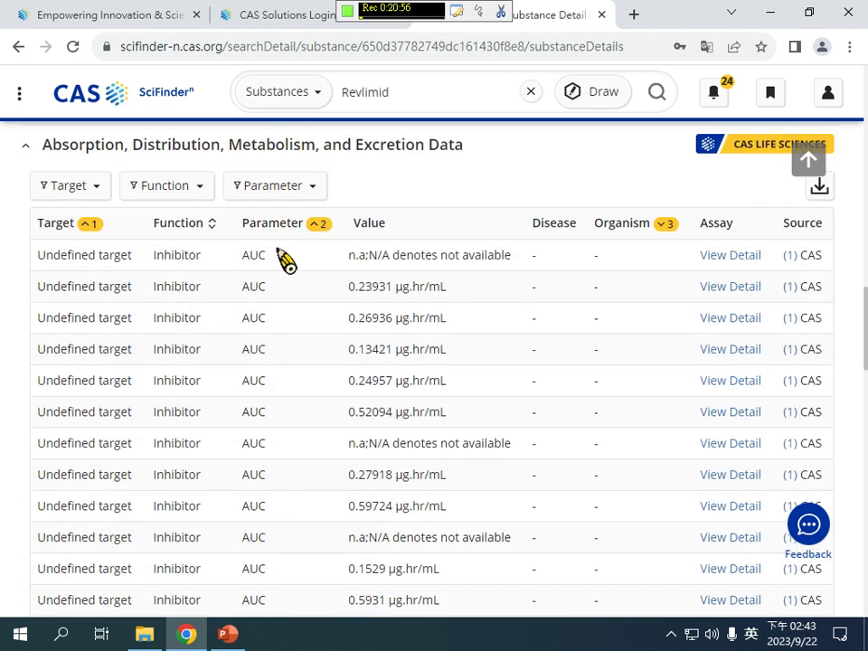
scroll(288, 257, up, 5)
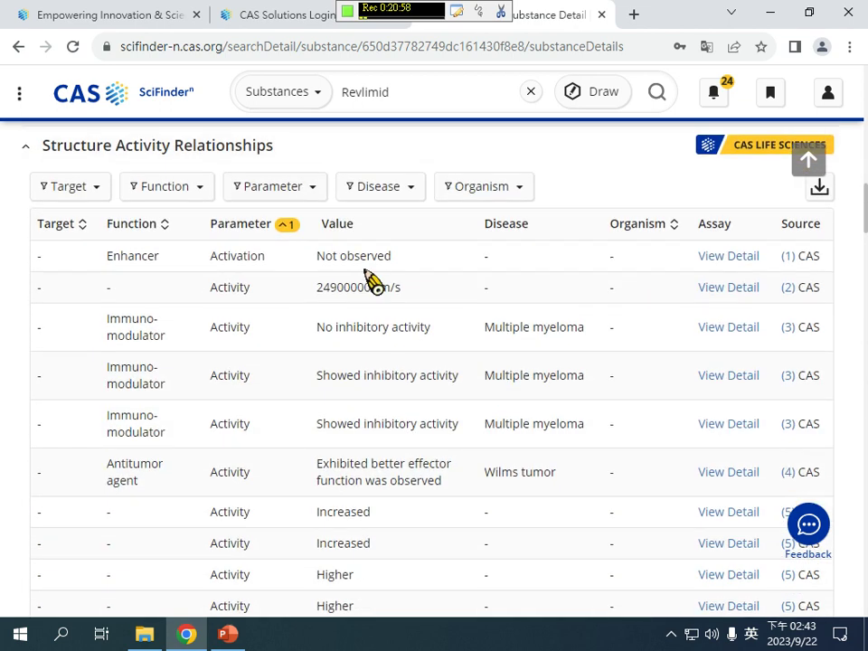
- Filter the Structure Activity Relationships table by the disease Multiple myeloma and look through the filtered entries
click(407, 362)
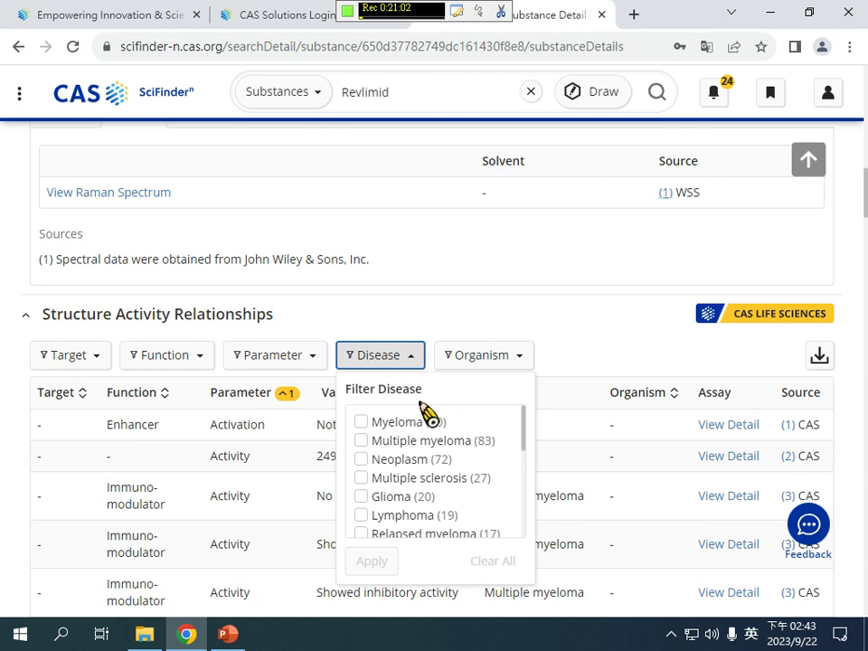
click(362, 442)
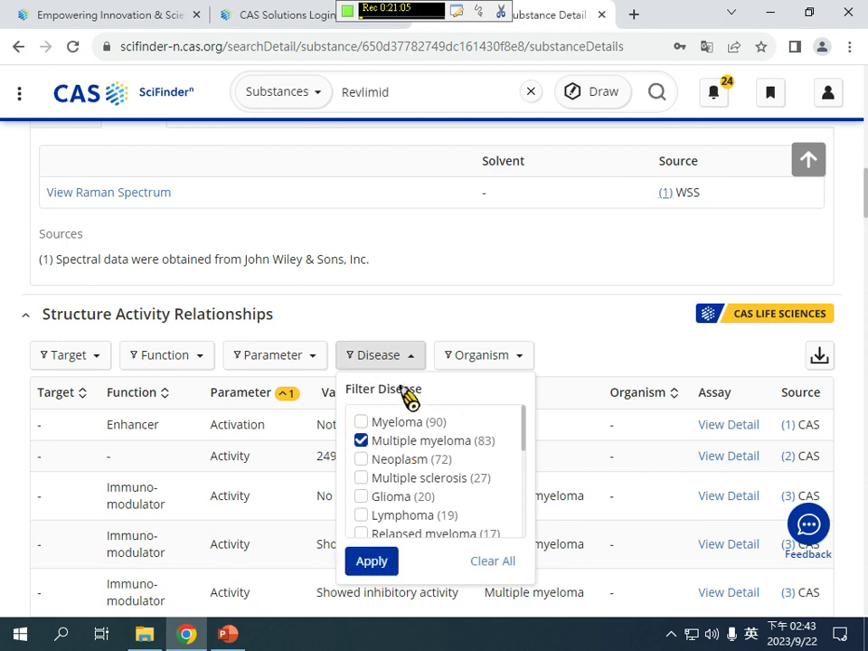
click(366, 567)
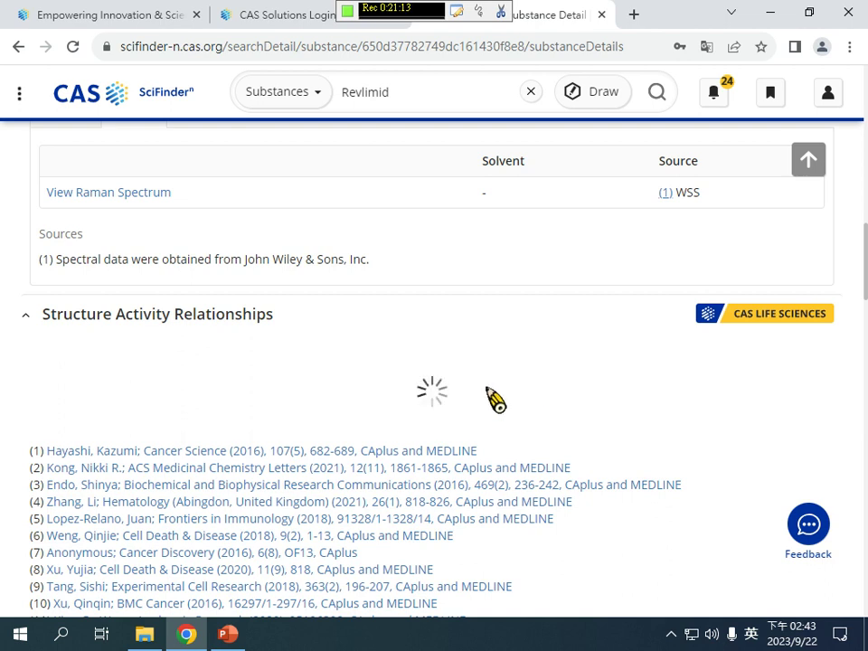
scroll(497, 399, down, 5)
scroll(368, 527, down, 1)
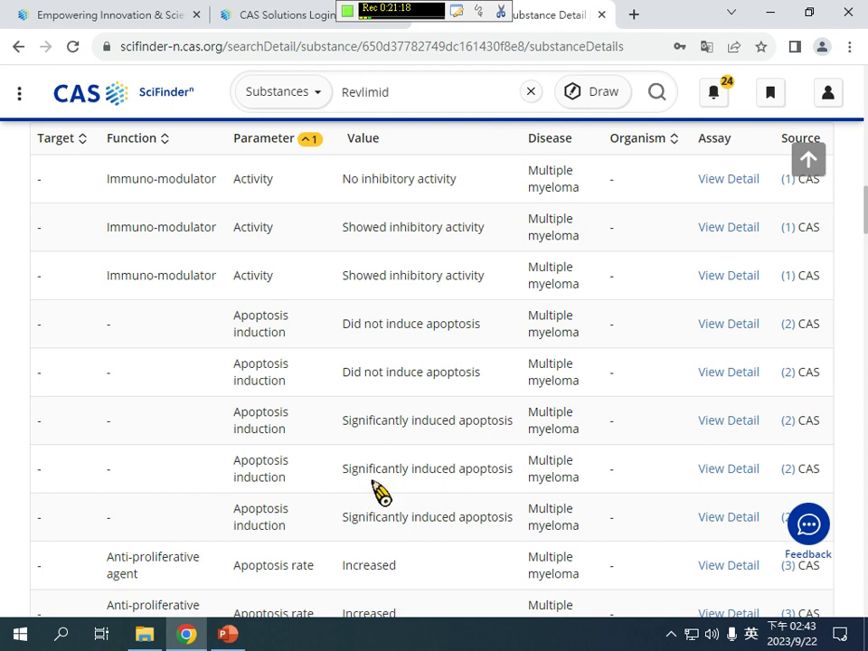
- Open the references for the Revlimid substance and show the full list of Substance Role filters
scroll(382, 486, up, 15)
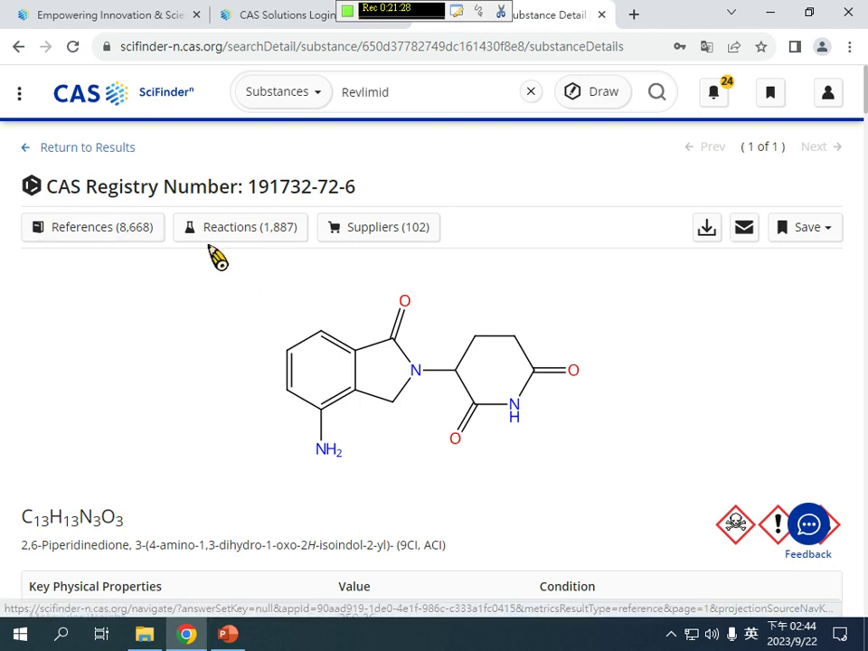
click(116, 242)
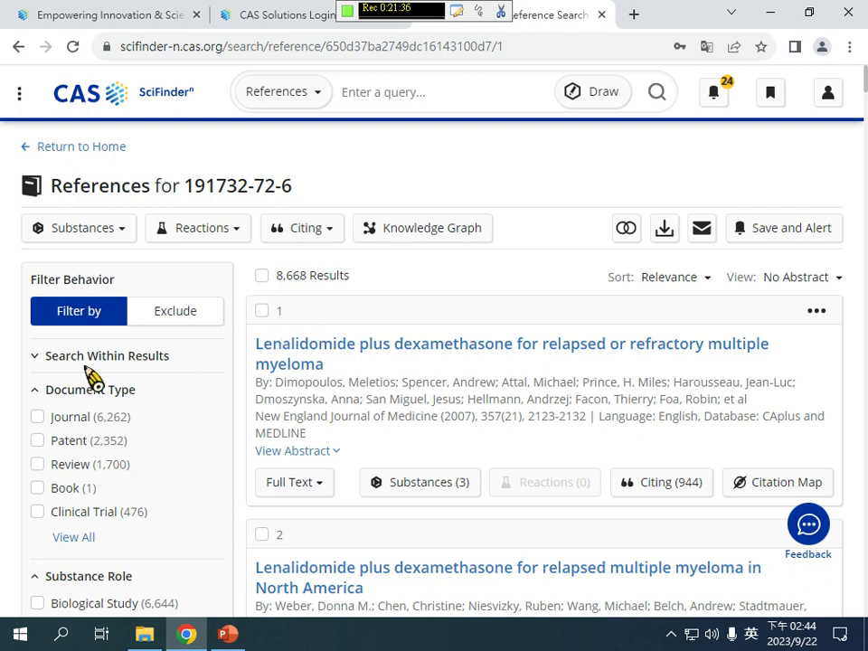
scroll(170, 360, down, 2)
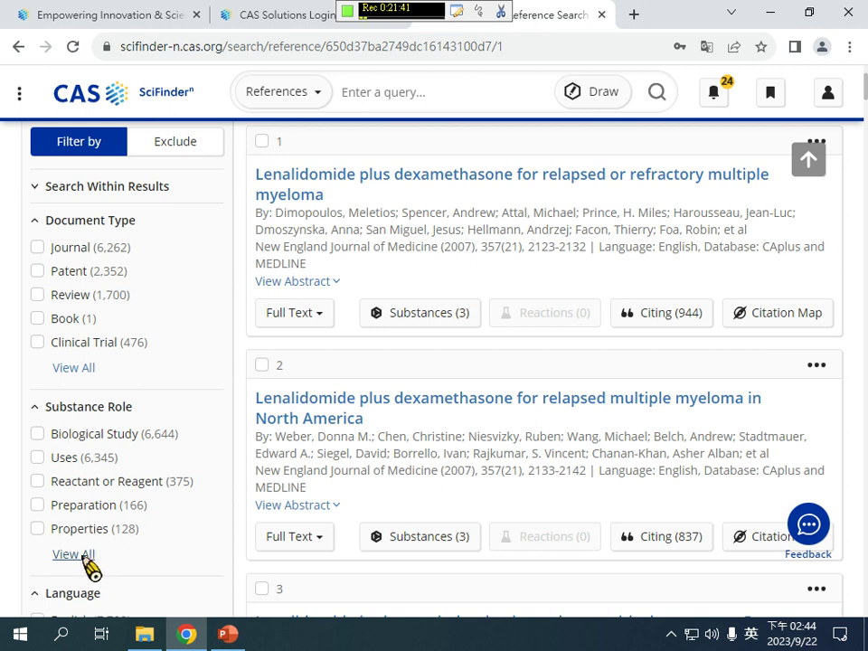
click(60, 407)
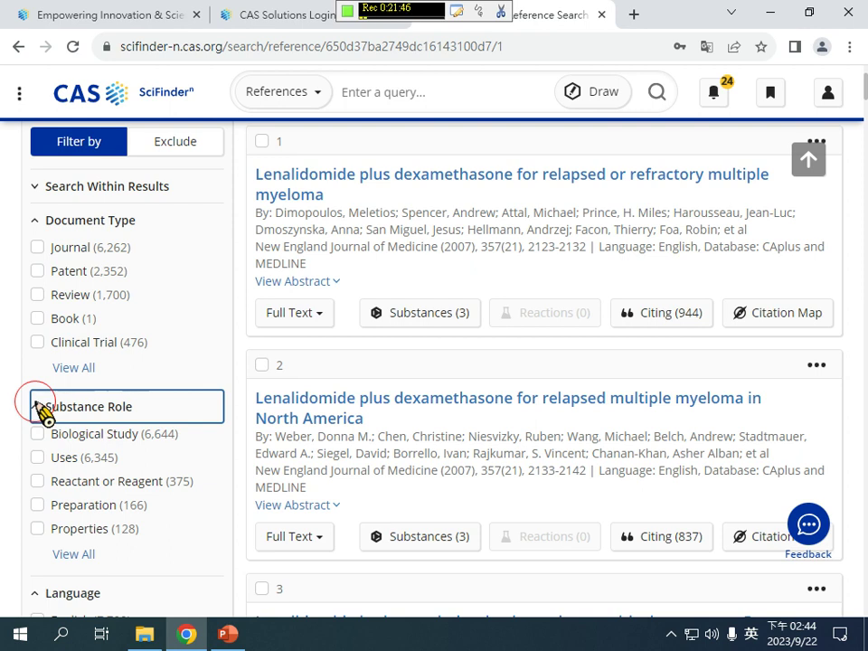
double_click(42, 412)
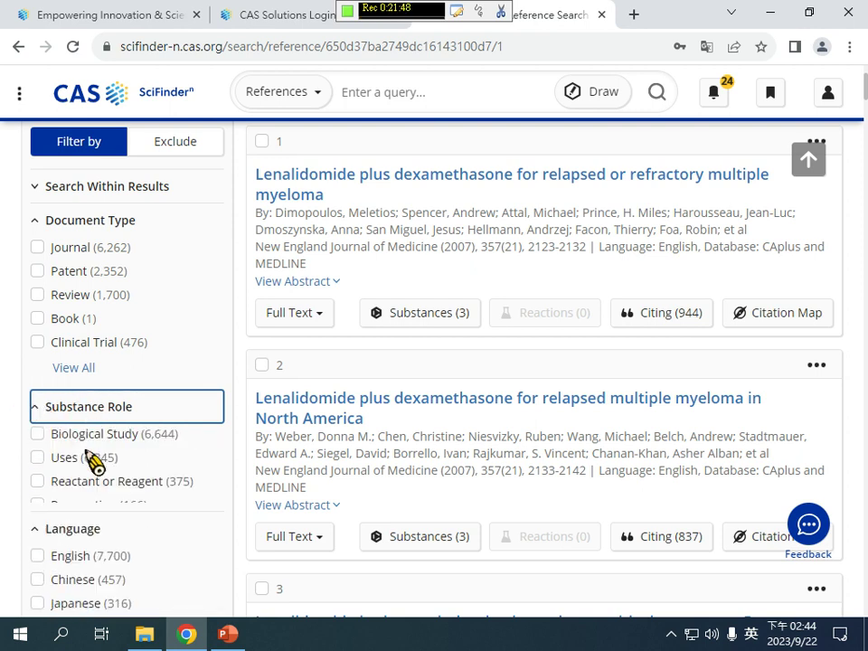
click(76, 555)
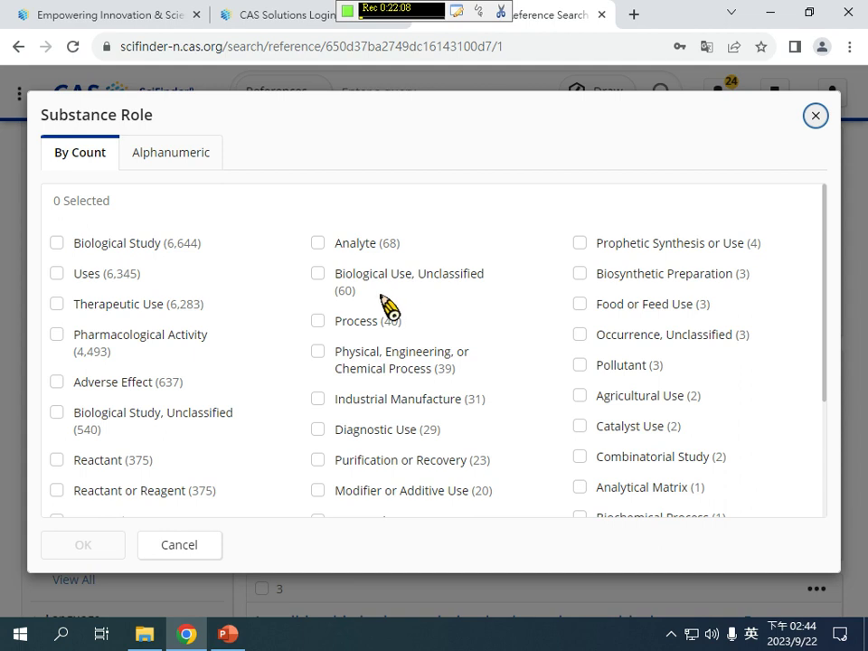
scroll(316, 341, down, 2)
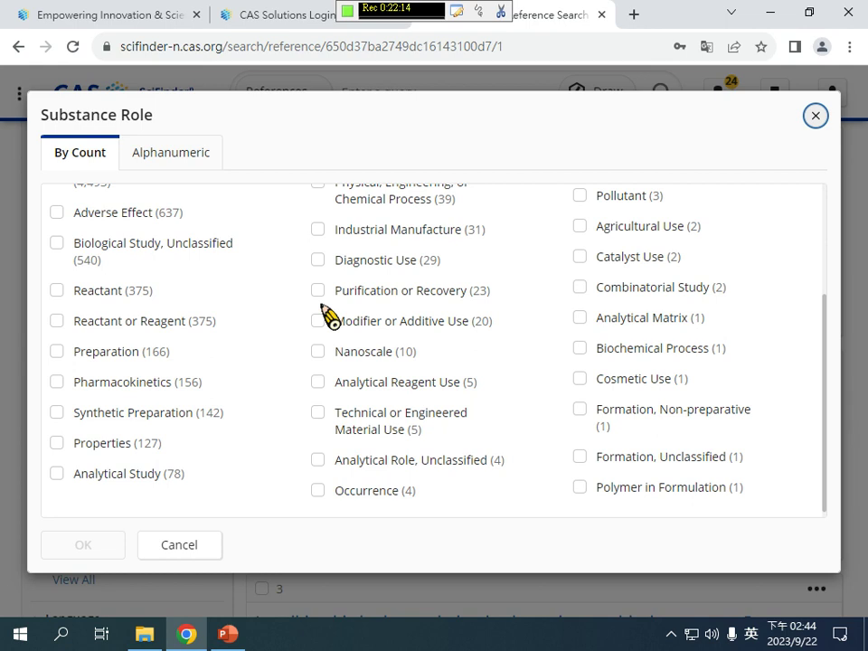
click(57, 352)
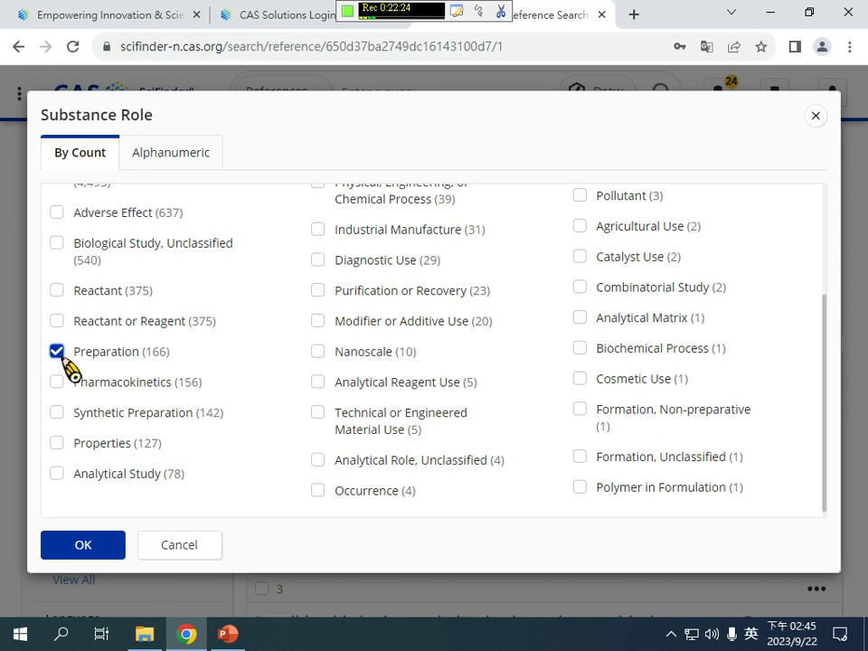
drag(78, 413, 173, 427)
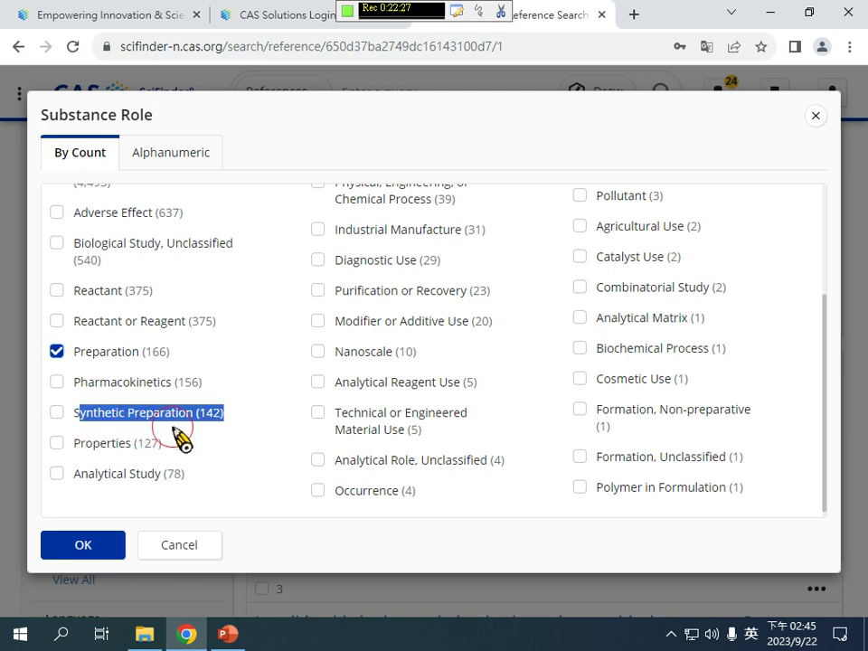
click(180, 438)
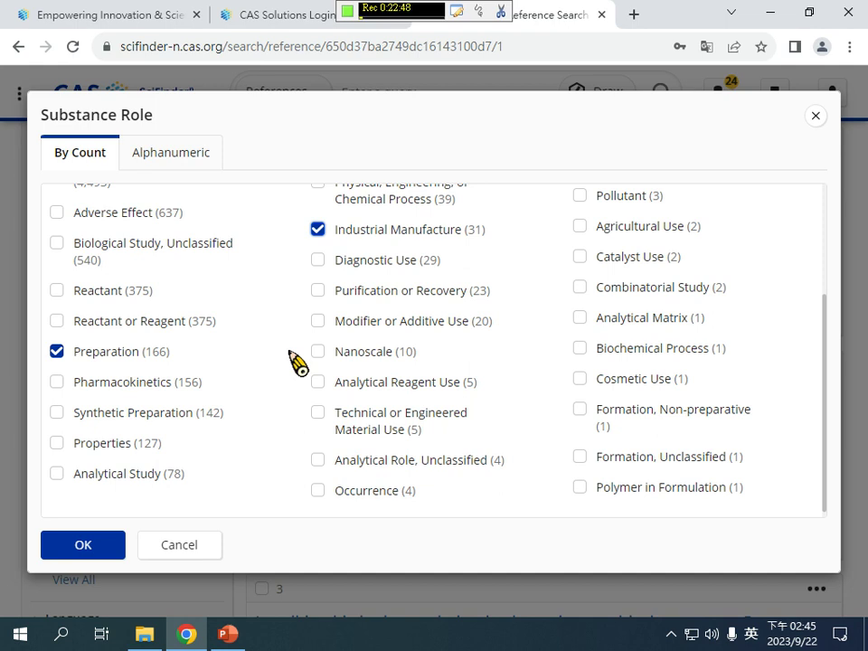
click(319, 230)
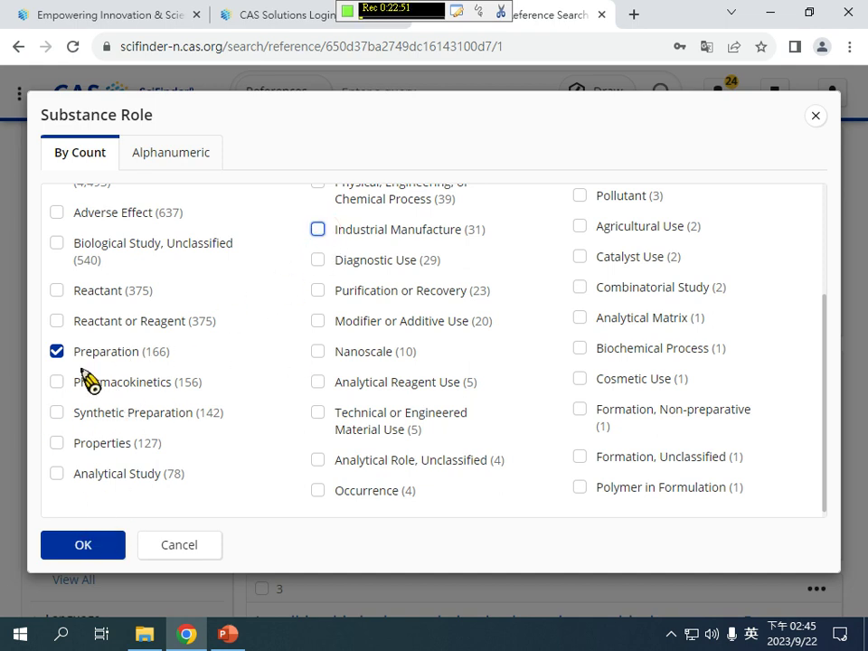
click(168, 358)
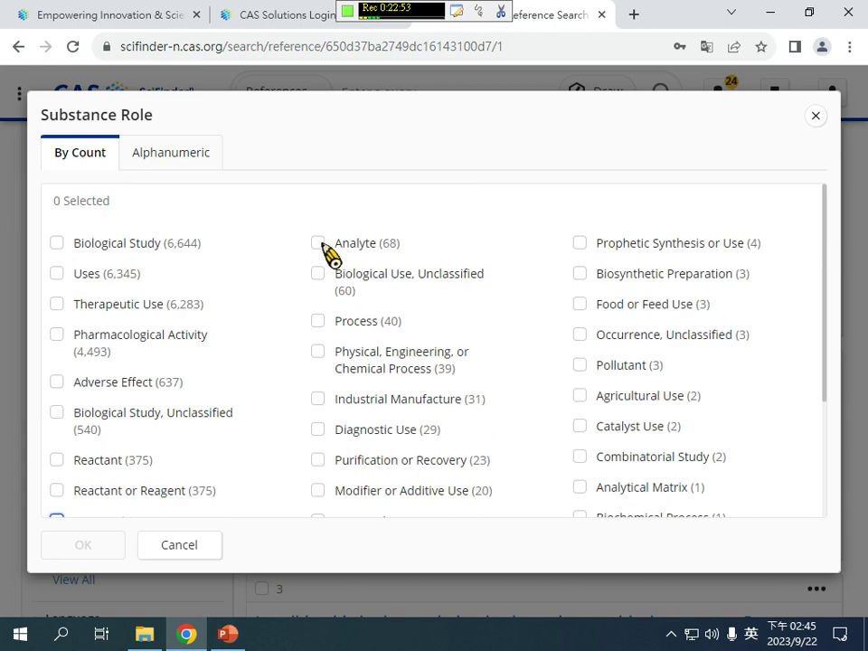
- Filter the references by the substance role Uses and apply the filter to the results
click(72, 274)
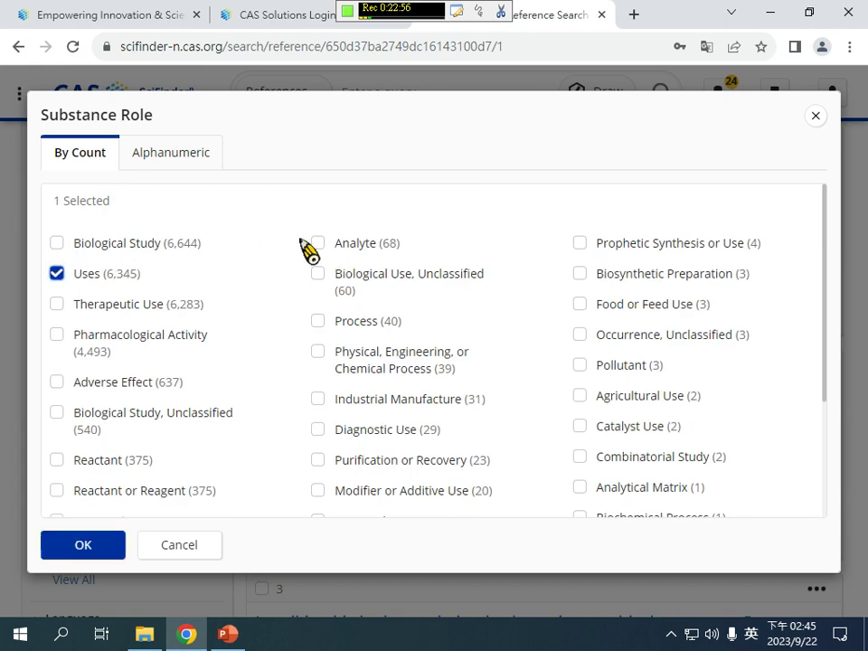
click(53, 539)
scroll(136, 453, down, 15)
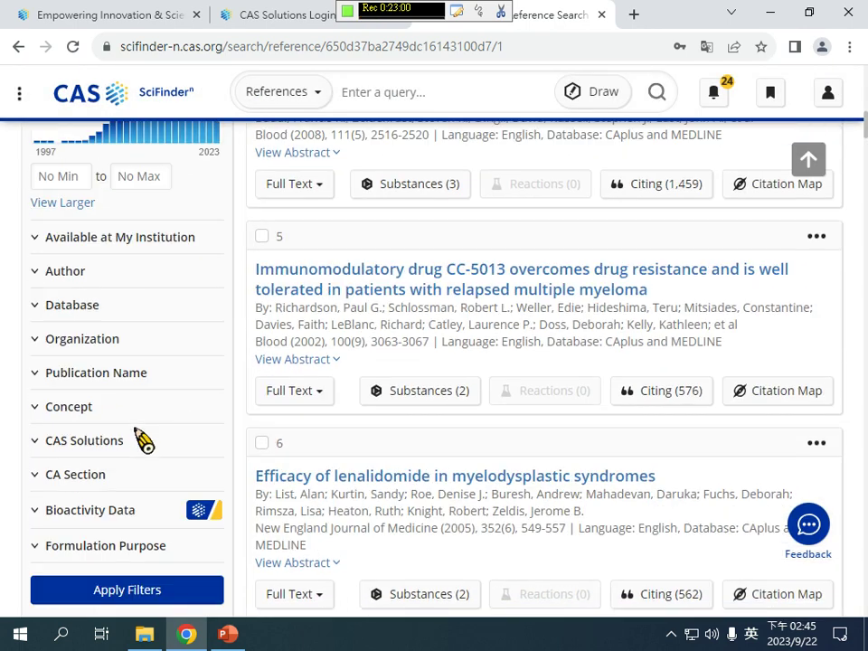
click(127, 172)
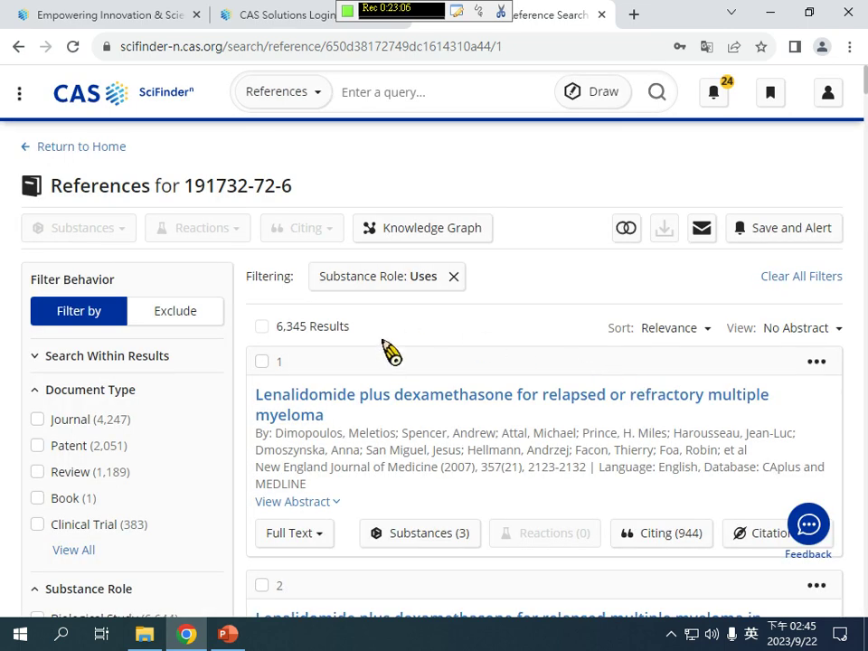
- Open the second reference in the filtered results, expand its Substances section and examine the roles listed for Revlimid
scroll(390, 351, down, 1)
scroll(406, 331, down, 1)
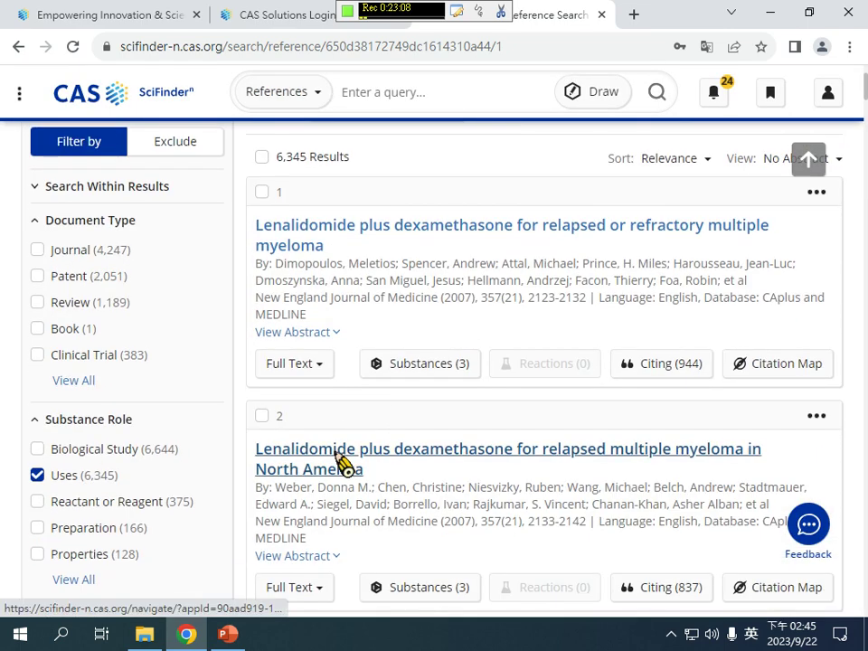
click(341, 463)
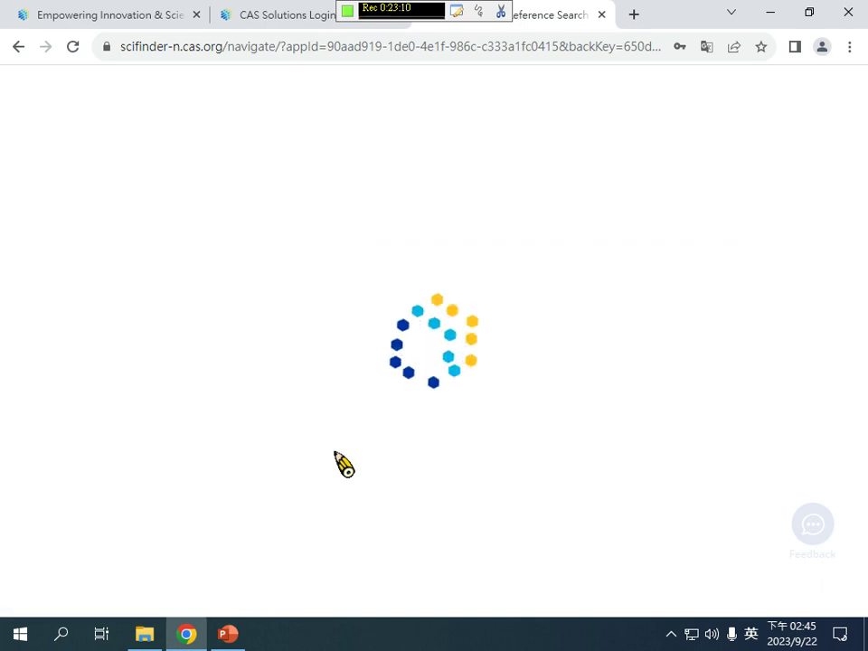
scroll(351, 451, down, 6)
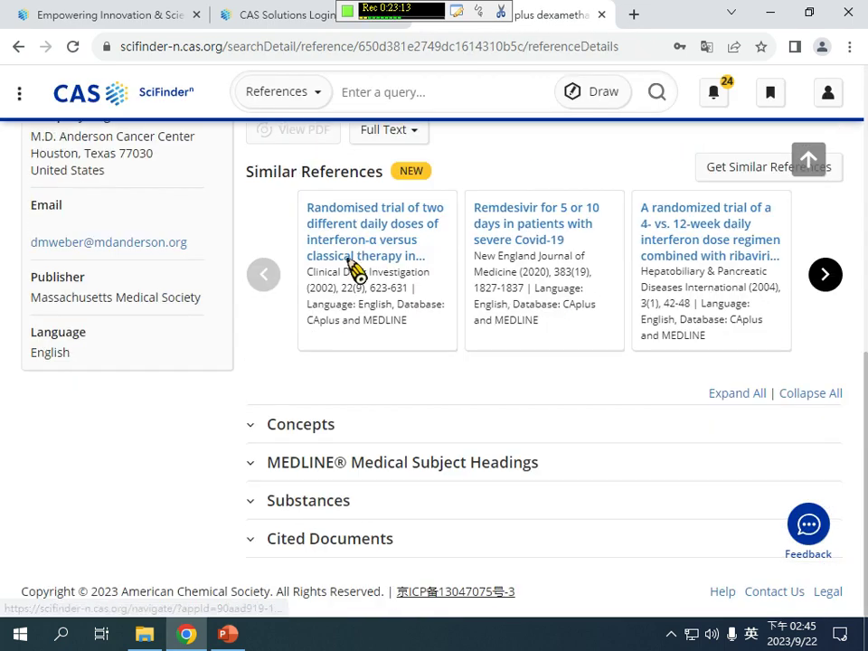
click(327, 503)
scroll(285, 412, down, 3)
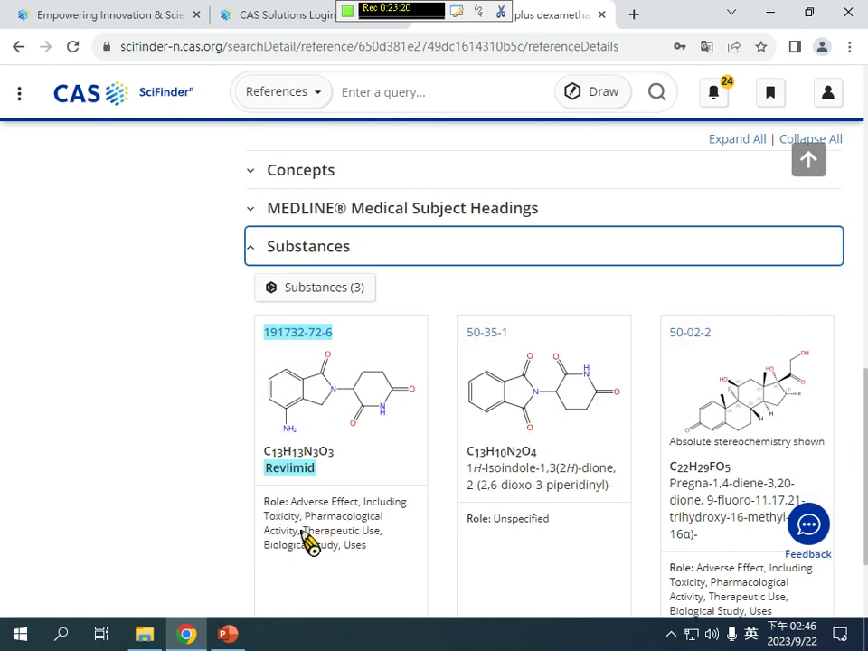
- Review the Therapeutic Use and Uses roles listed for Revlimid and return to the filtered reference list
drag(302, 531, 385, 545)
click(135, 401)
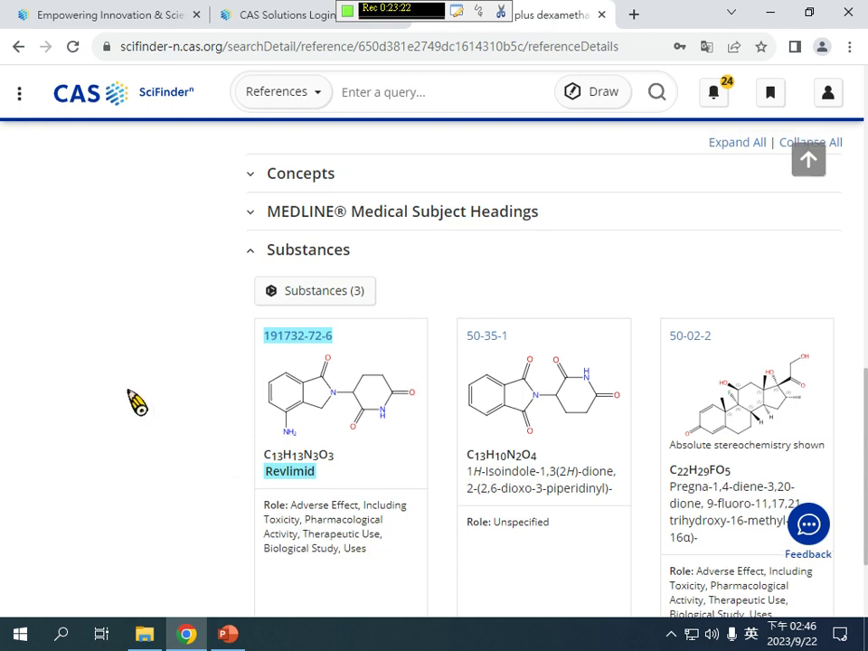
scroll(15, 78, up, 10)
click(18, 46)
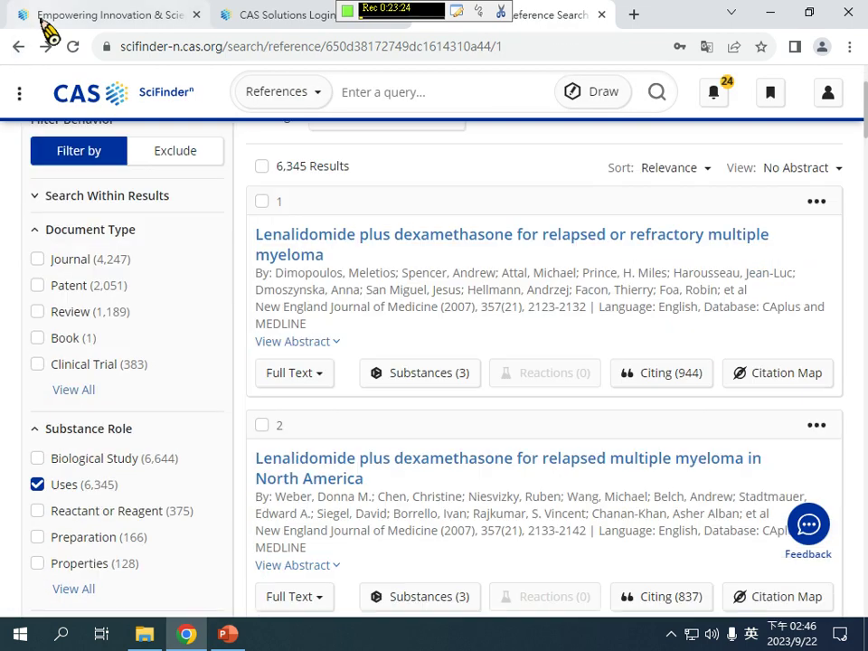
scroll(144, 246, up, 1)
scroll(194, 253, up, 3)
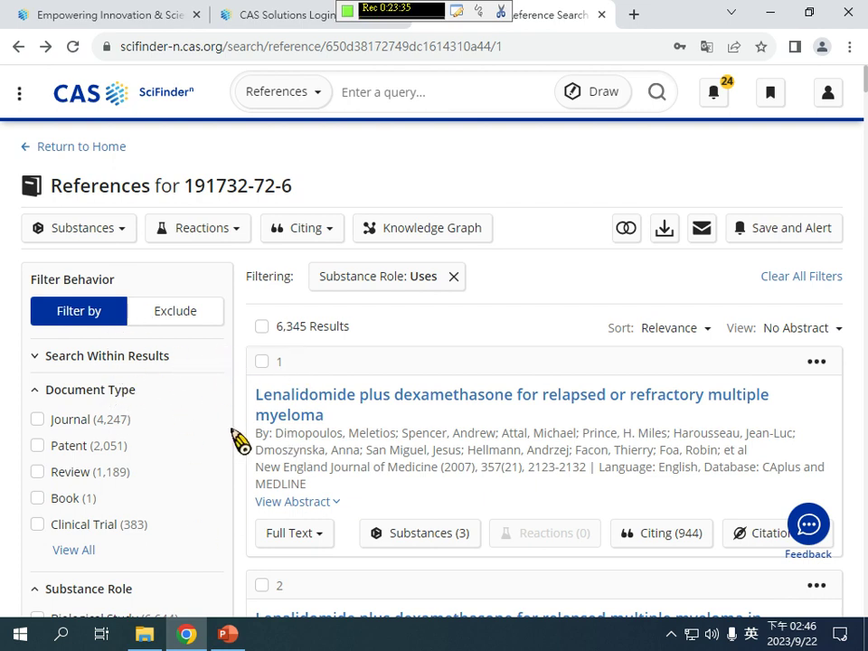
- Look through the reference filter categories from Document Type to Formulation Purpose, expanding Organization and Formulation Purpose to examine their options
scroll(186, 422, down, 2)
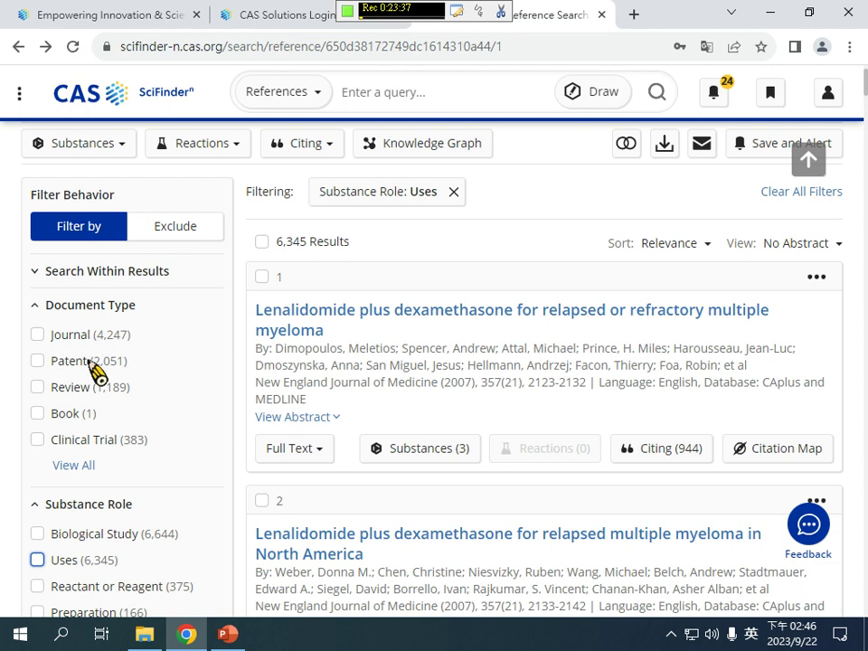
scroll(95, 369, down, 8)
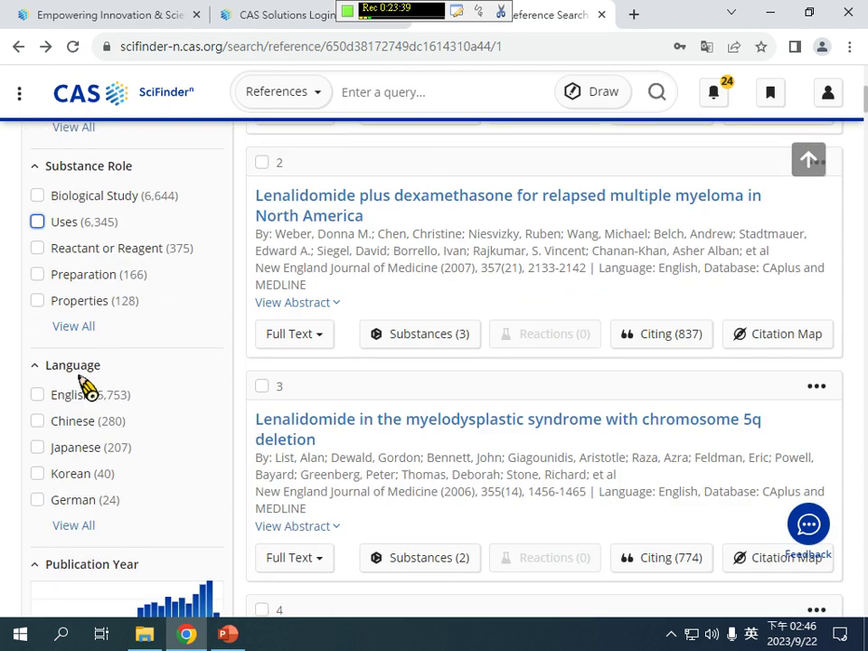
scroll(100, 395, down, 6)
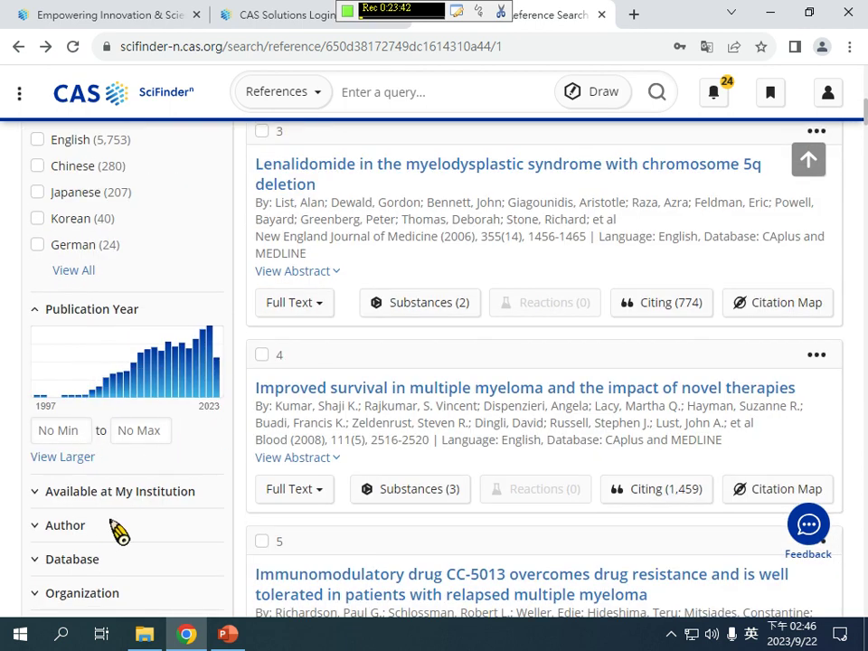
scroll(109, 488, down, 4)
click(107, 427)
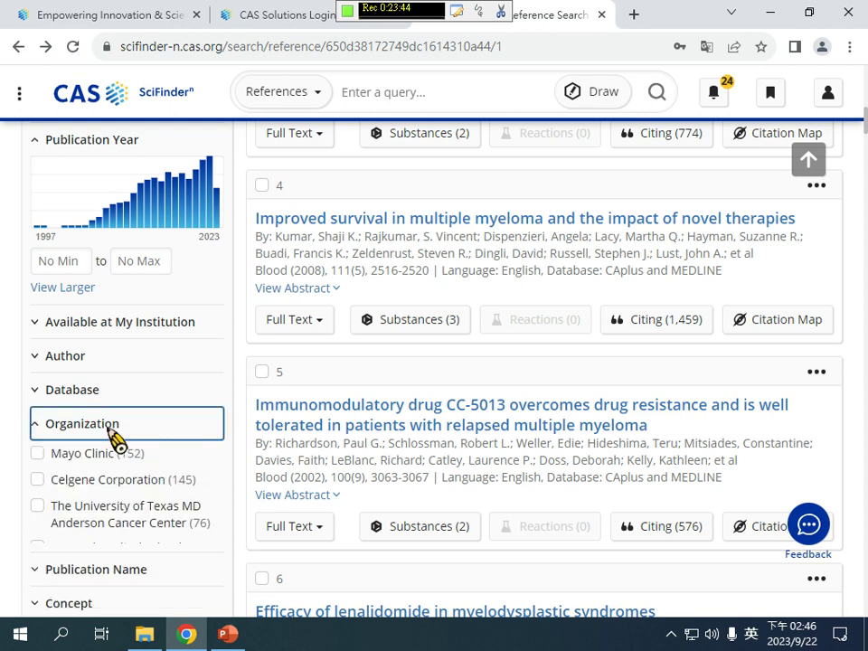
click(110, 429)
scroll(106, 420, down, 1)
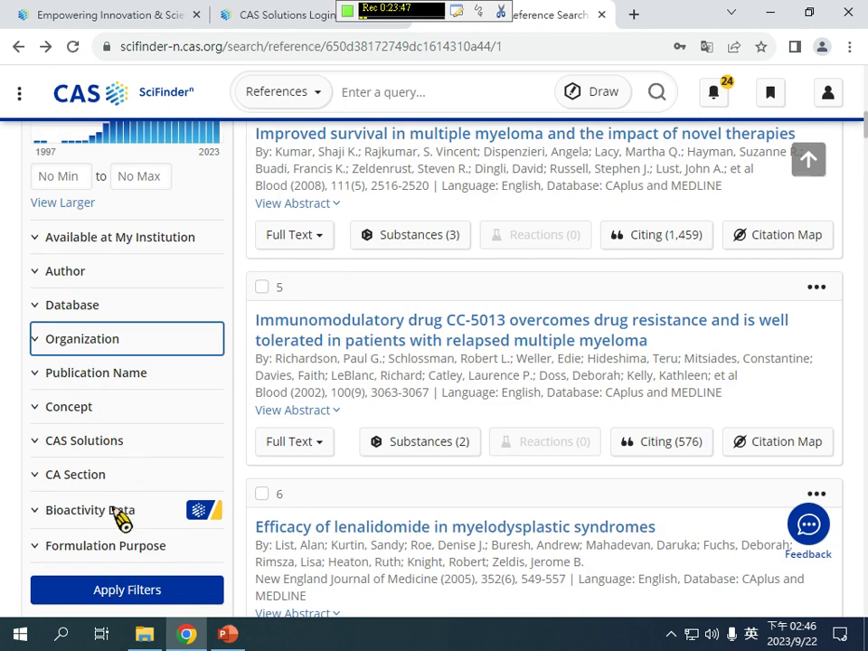
click(116, 549)
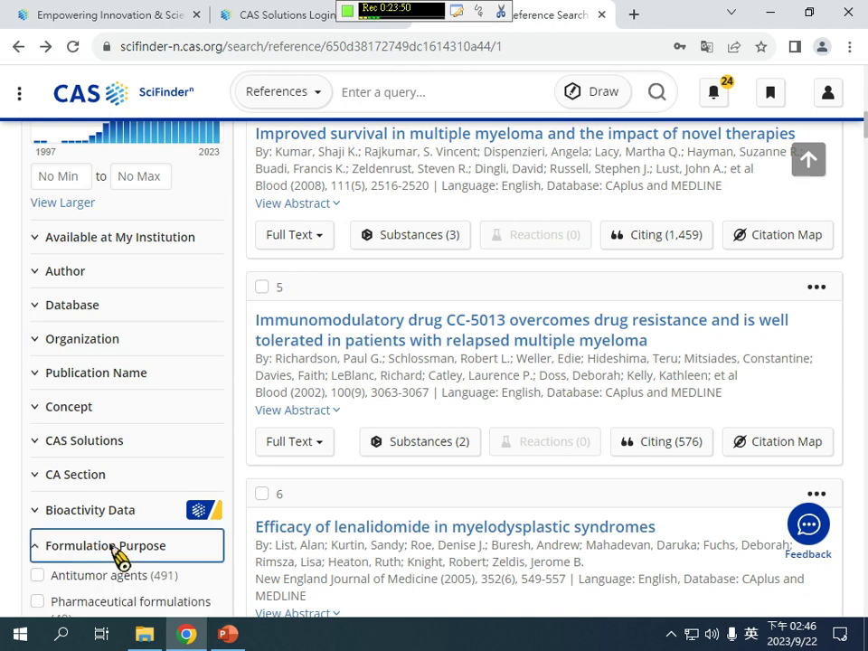
scroll(121, 553, up, 9)
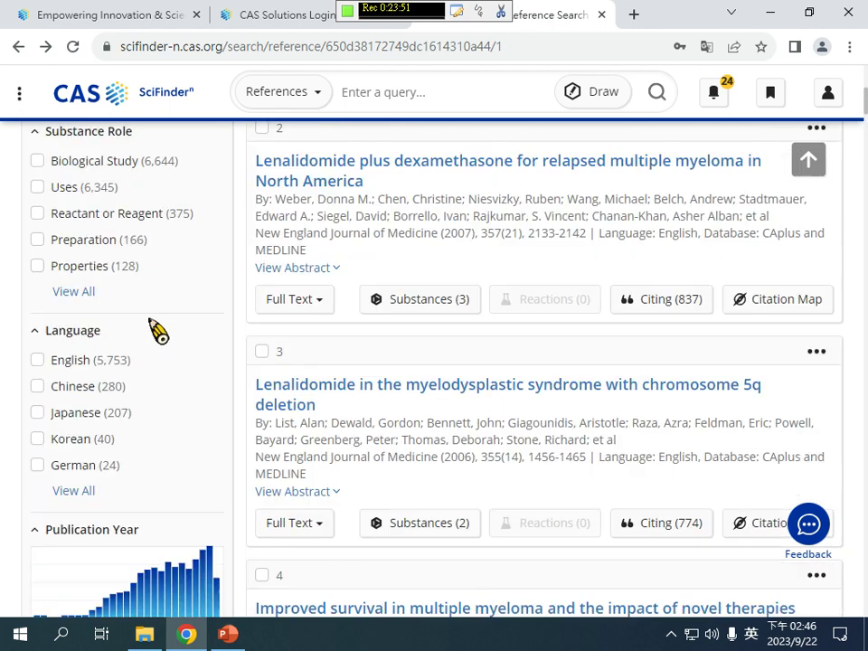
scroll(150, 333, up, 1)
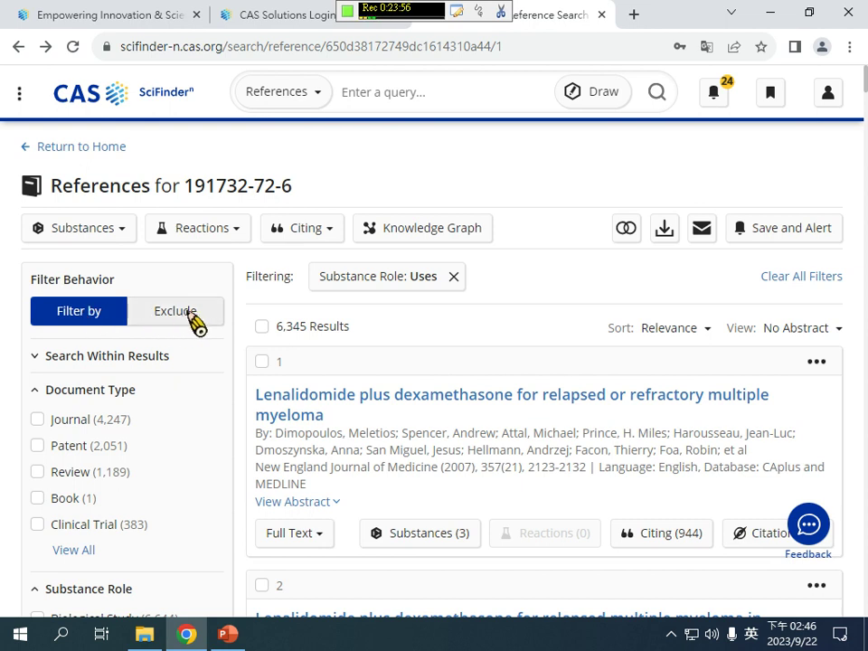
- Filter the references by document type Patent instead of the substance role Uses and apply the change
click(114, 313)
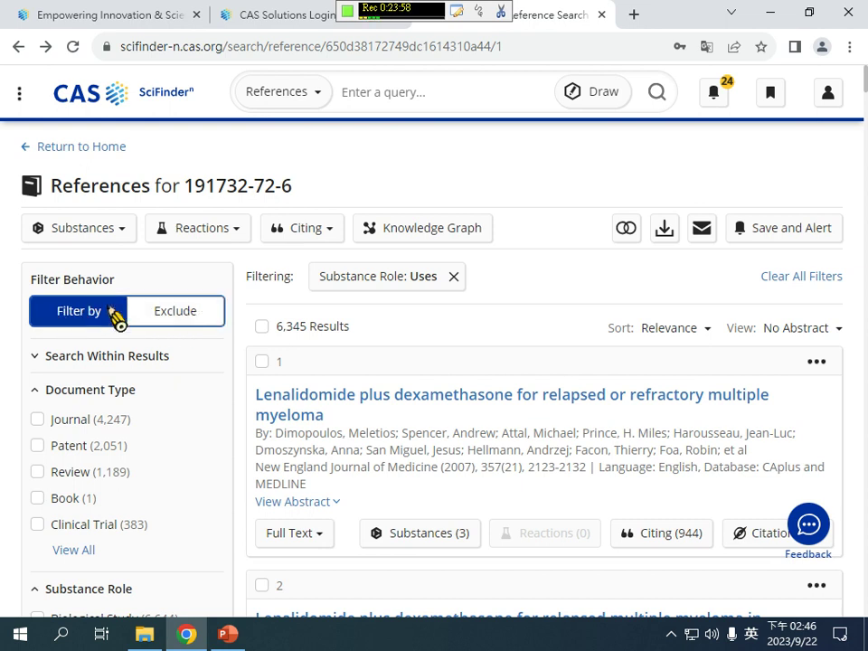
click(38, 446)
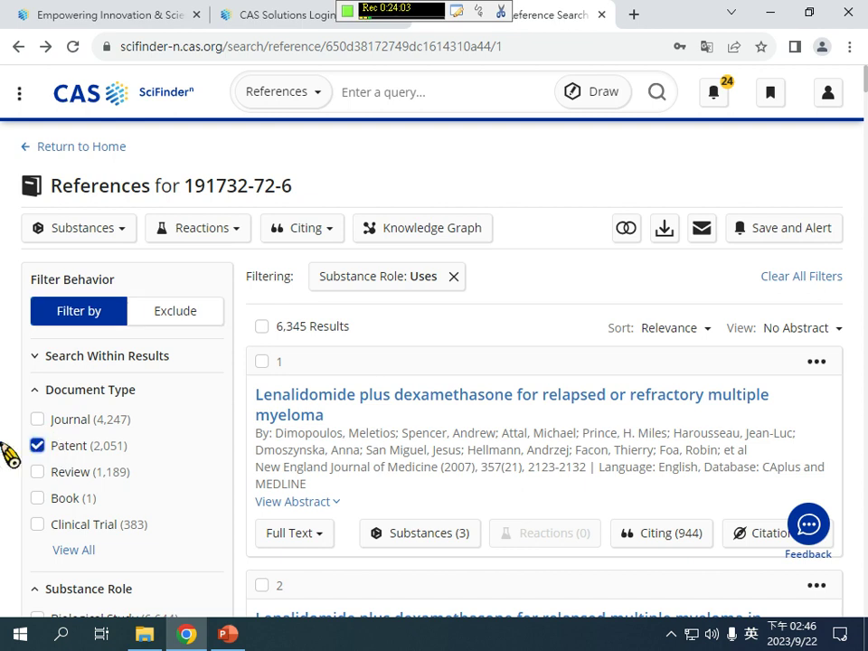
scroll(295, 372, down, 10)
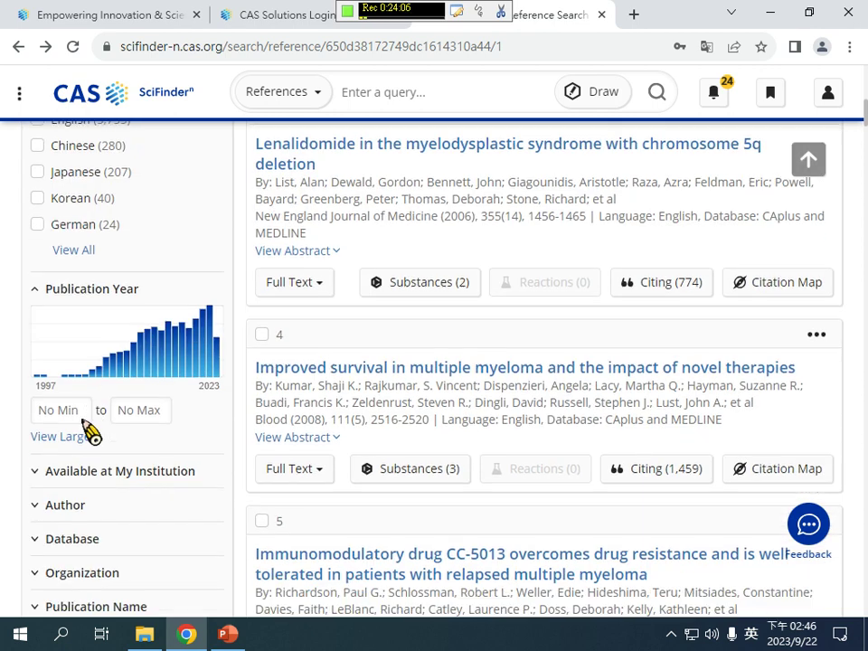
click(120, 337)
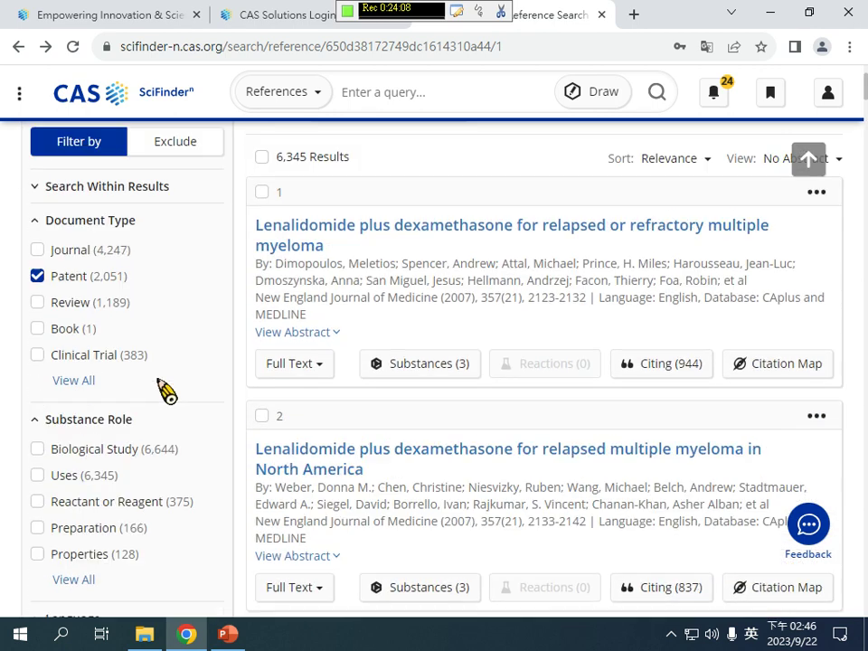
scroll(167, 389, up, 2)
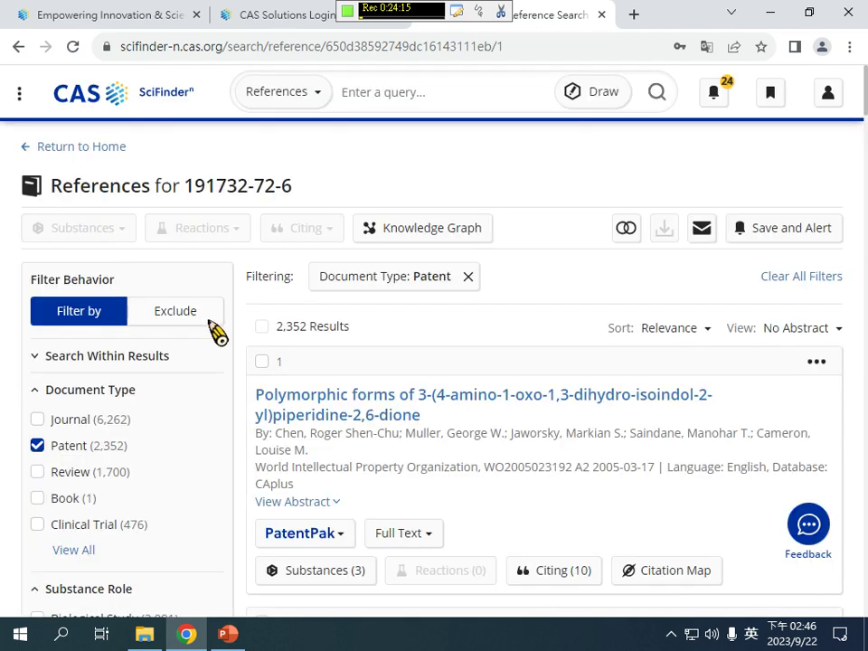
- Exclude references with a publication year up to 2000, apply the exclusion and review the updated publication year chart
click(216, 327)
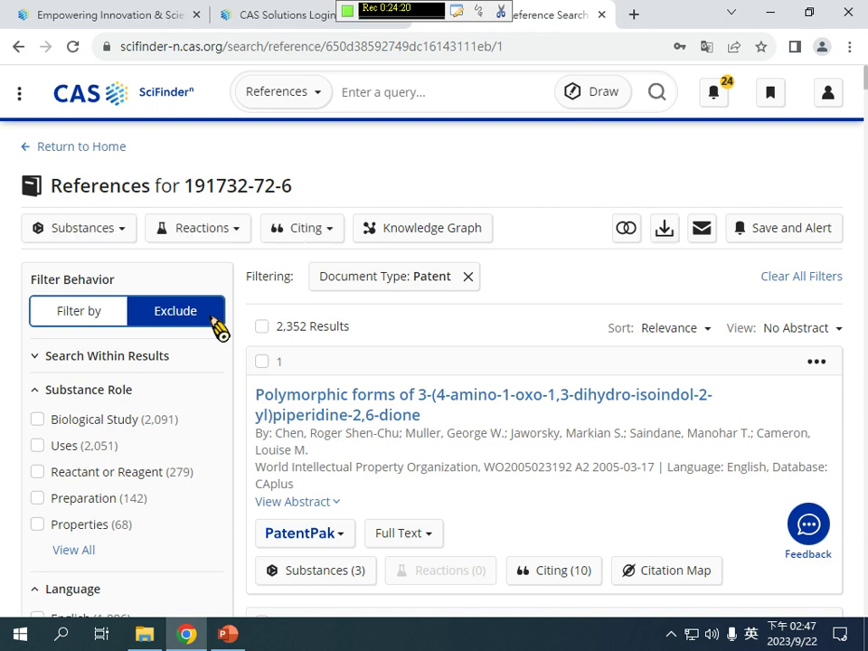
scroll(124, 378, down, 5)
click(147, 406)
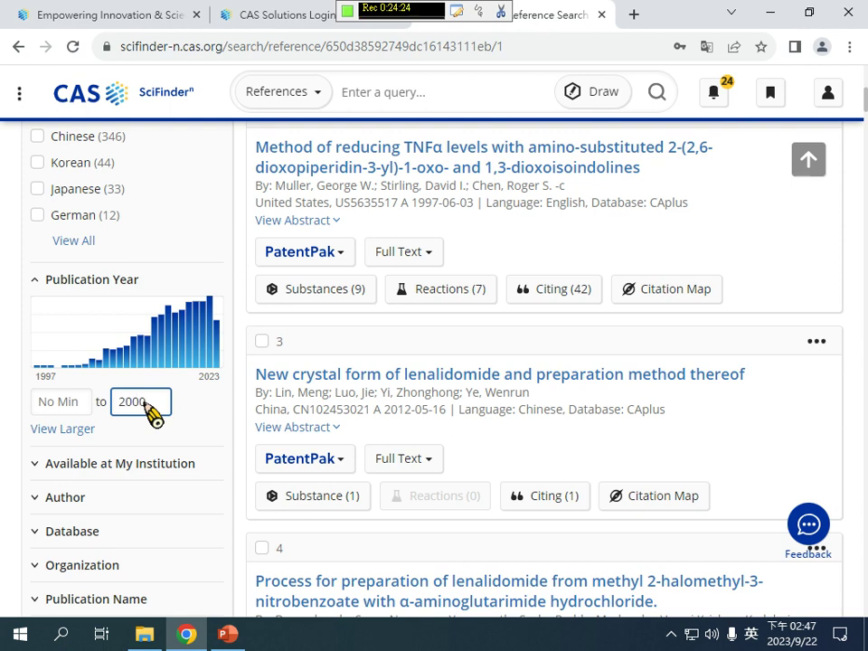
scroll(148, 409, down, 5)
click(154, 398)
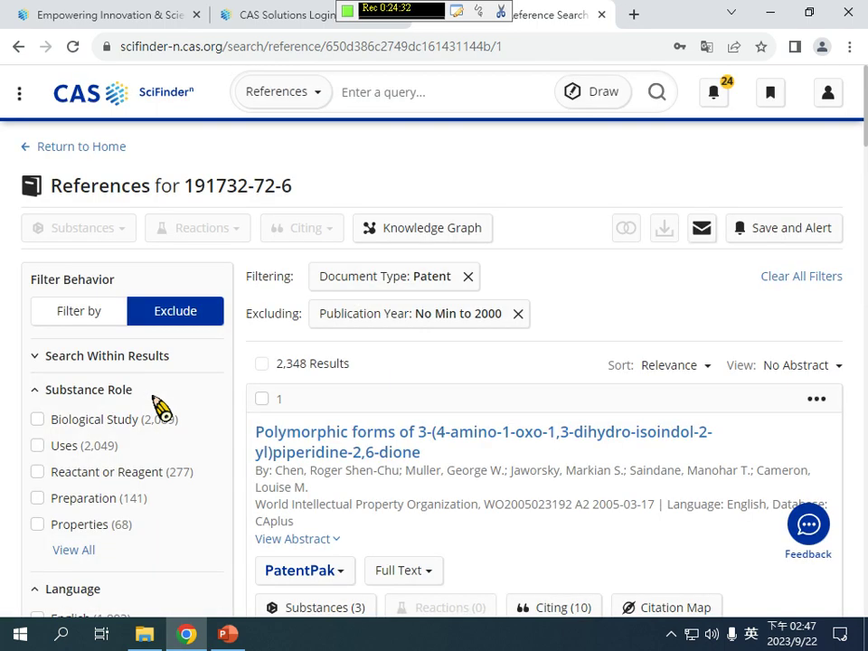
scroll(185, 442, down, 5)
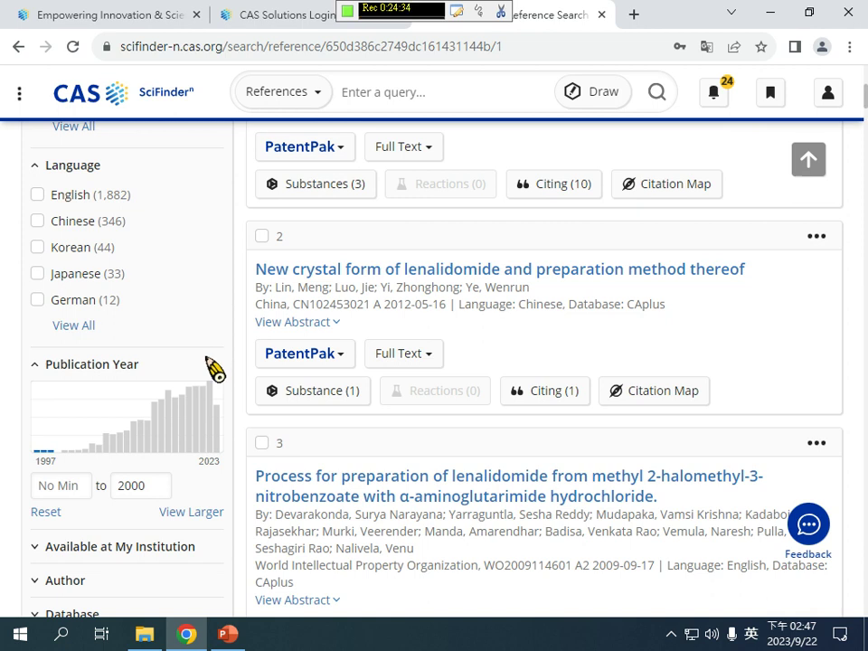
scroll(208, 362, up, 5)
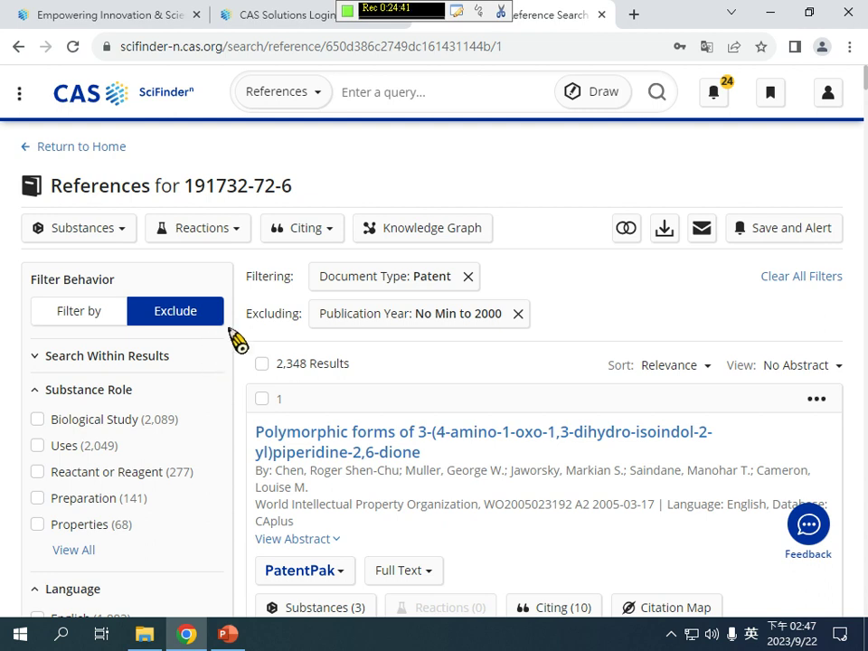
- Expand Search Within Results and compare the filter categories offered in the Filter by and Exclude modes
click(131, 360)
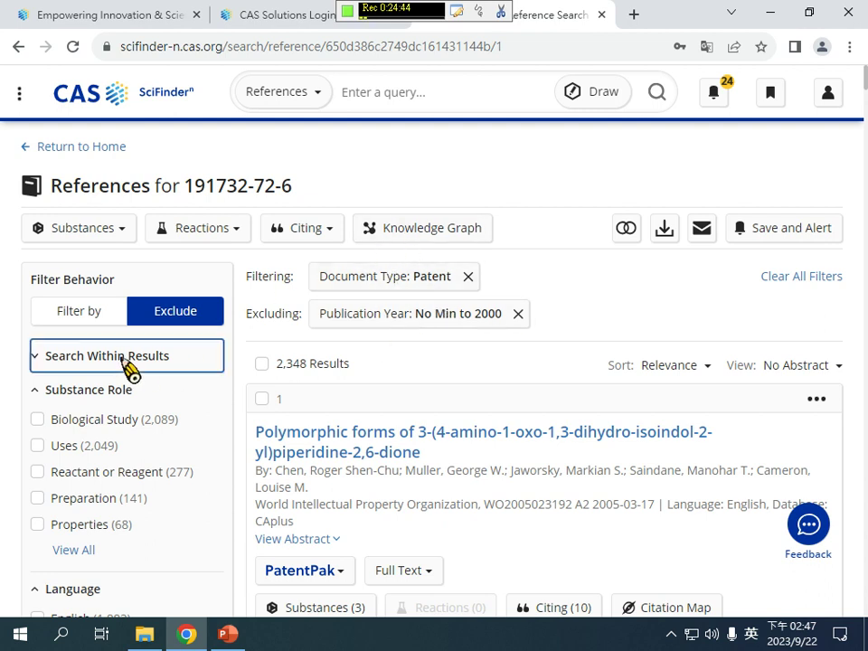
click(133, 430)
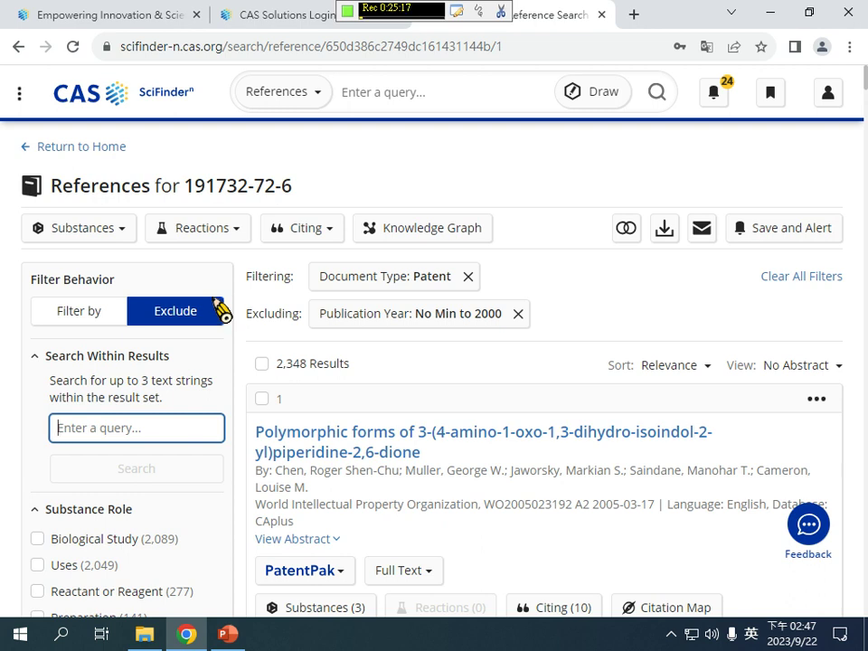
click(80, 319)
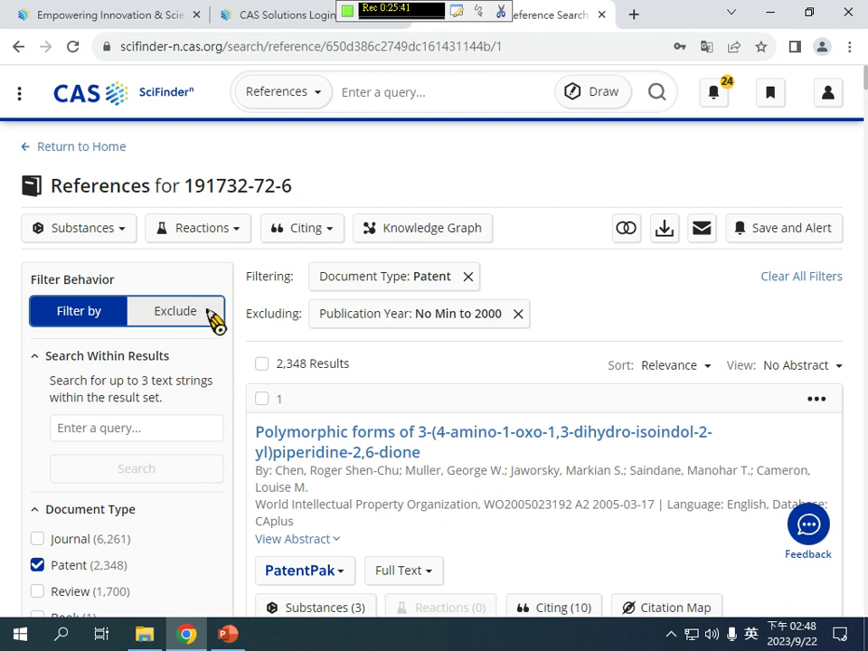
click(218, 318)
click(220, 321)
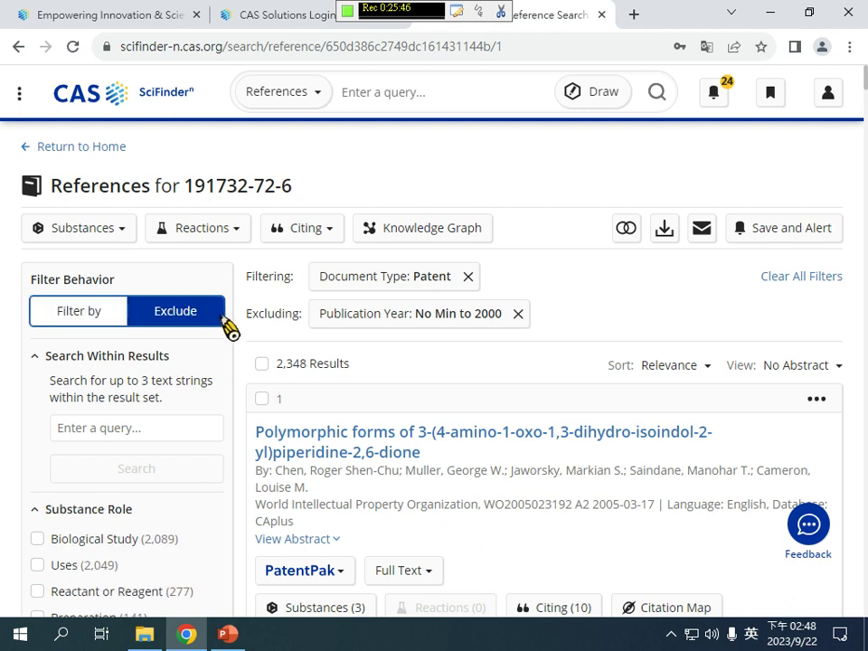
scroll(174, 378, down, 5)
scroll(172, 374, up, 4)
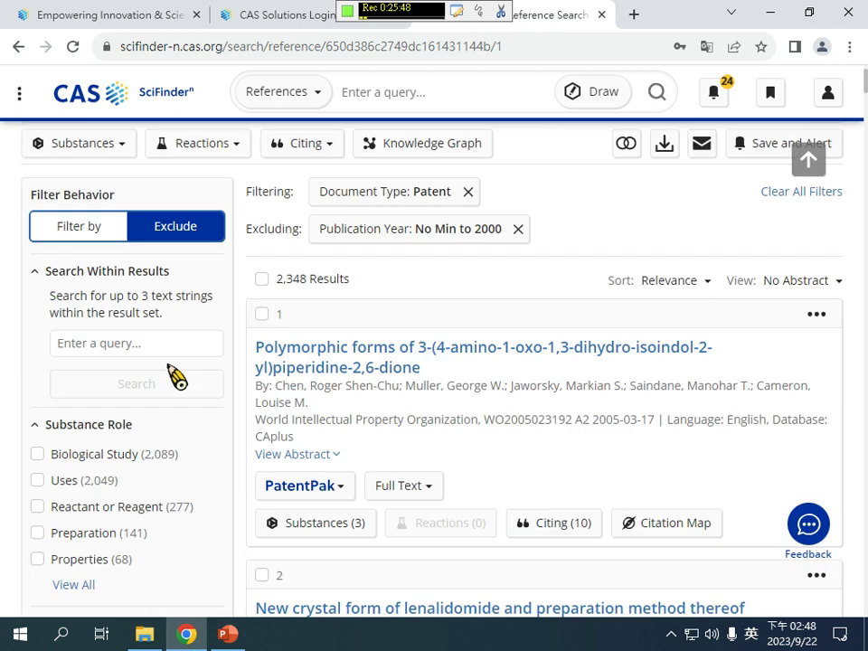
scroll(186, 354, down, 10)
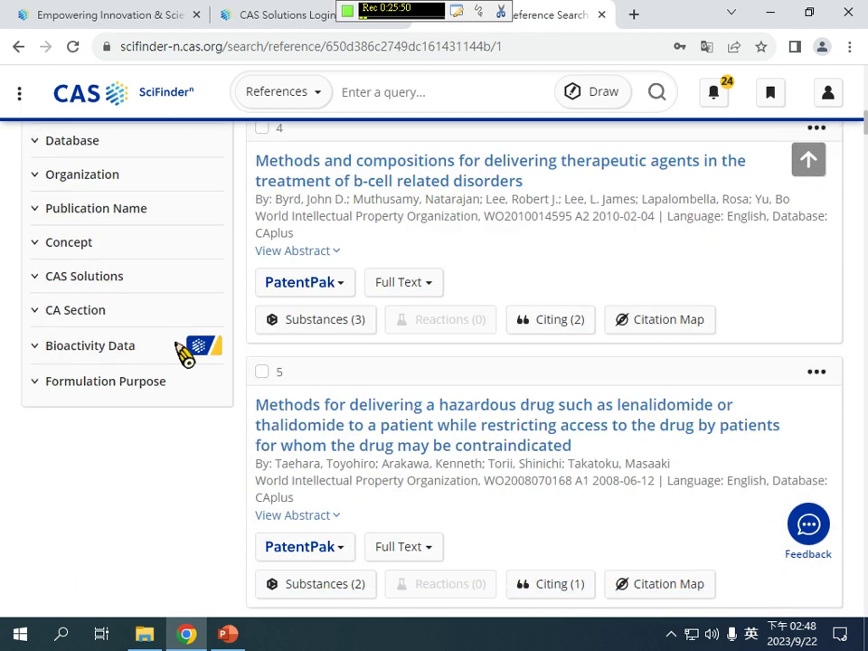
scroll(201, 350, up, 10)
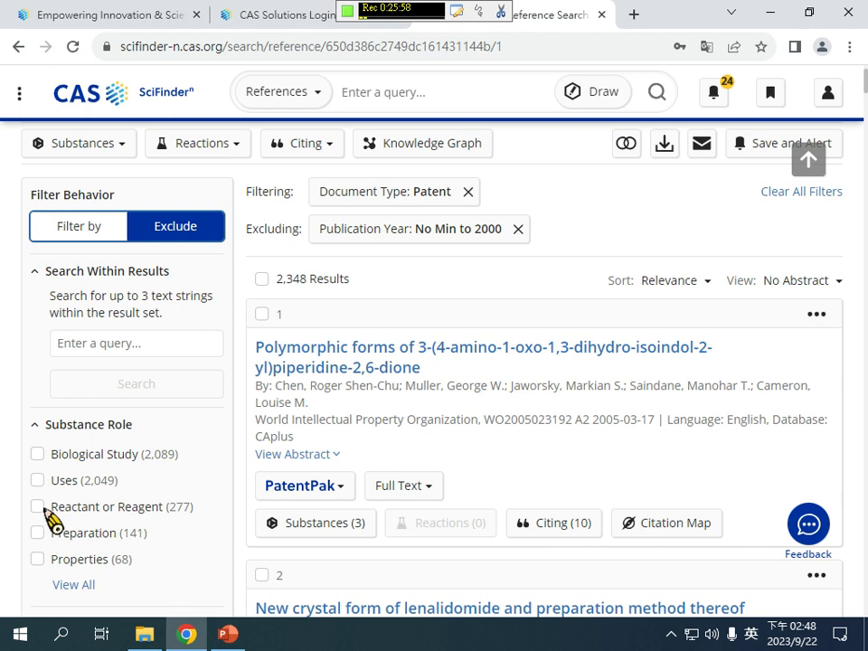
- Filter the patent references by the languages English, Chinese, Korean and Japanese and apply the filters
click(78, 229)
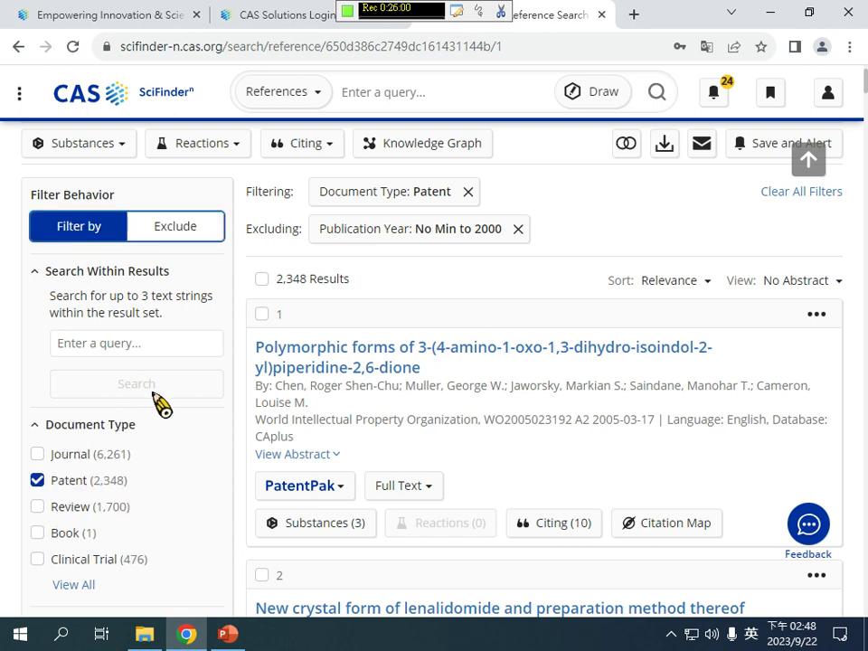
scroll(158, 398, down, 3)
scroll(104, 391, down, 1)
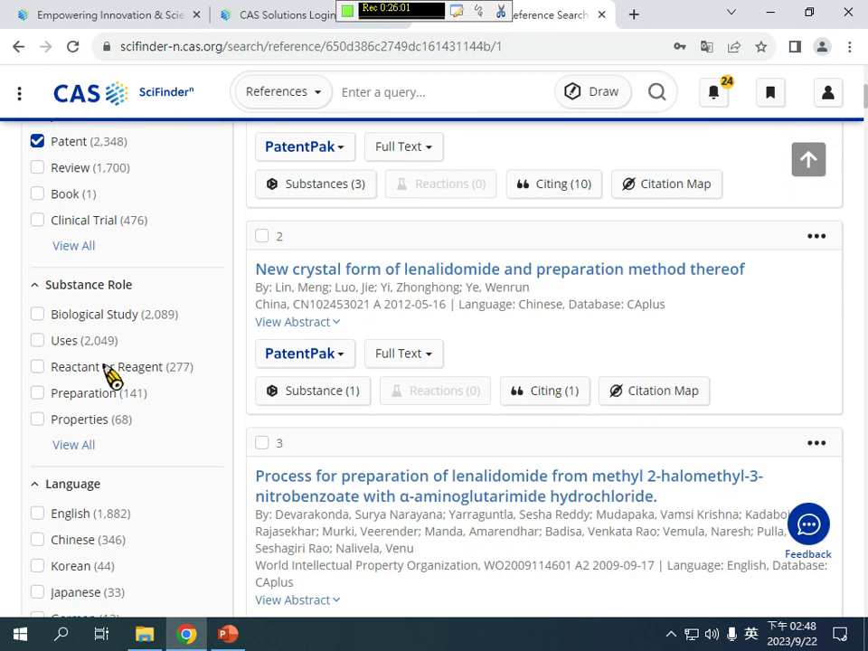
click(37, 514)
click(37, 540)
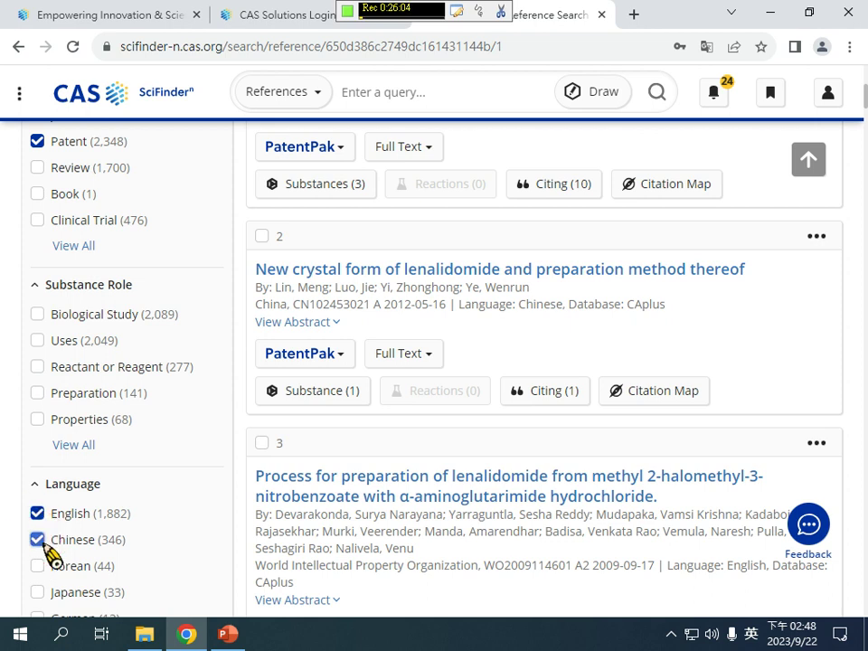
click(37, 566)
scroll(46, 547, down, 4)
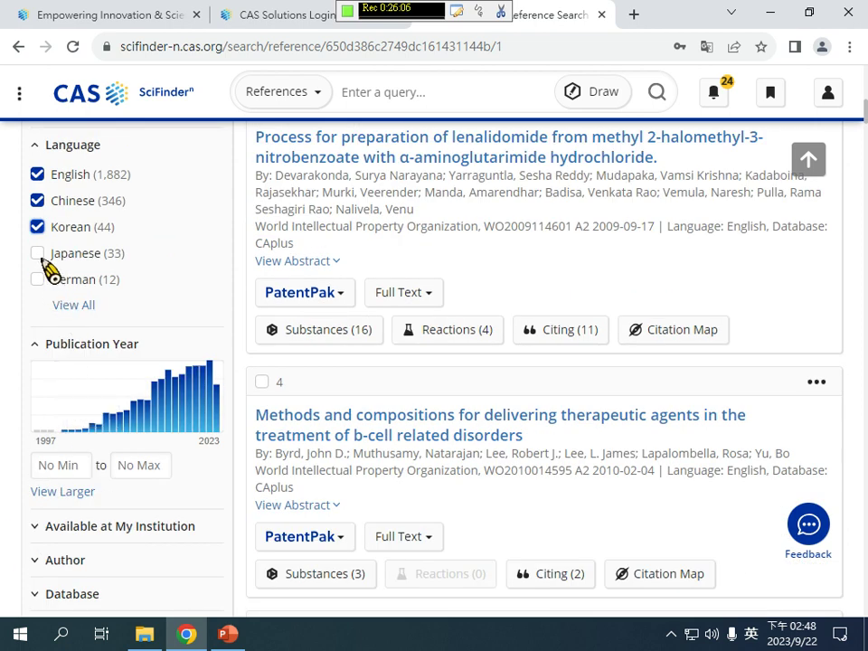
scroll(180, 514, down, 4)
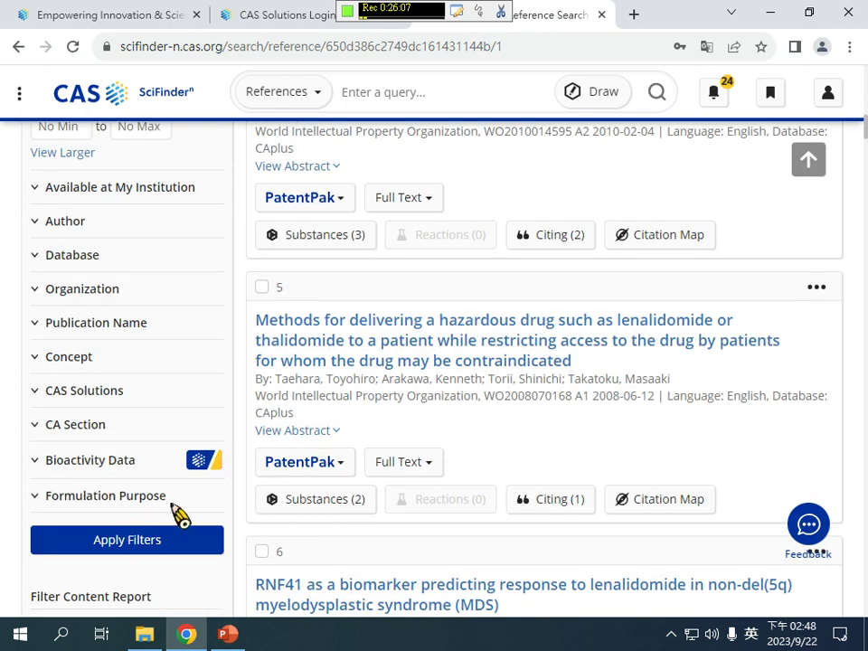
click(127, 541)
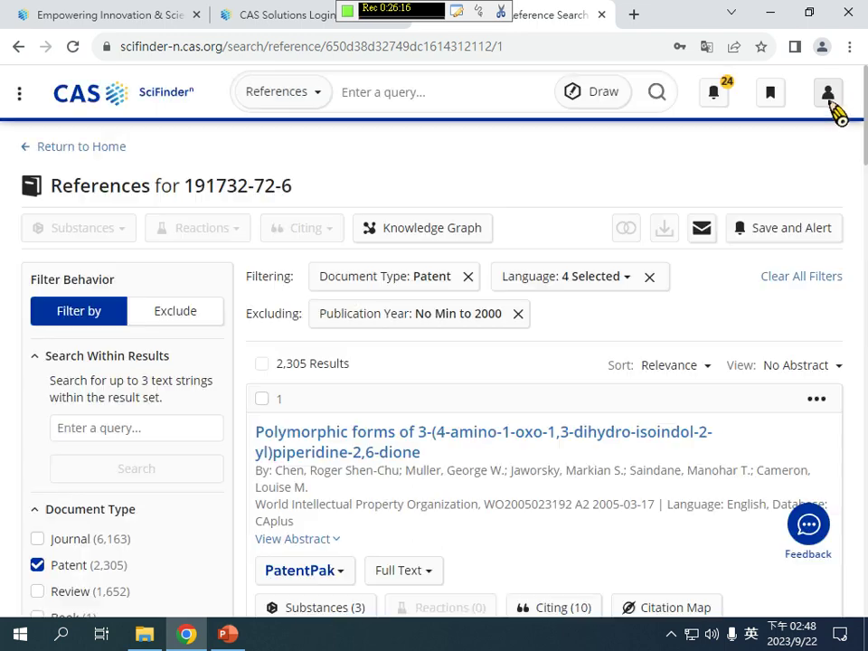
- Open the account's Settings page to view the Manually Apply Filters option
click(830, 100)
click(812, 223)
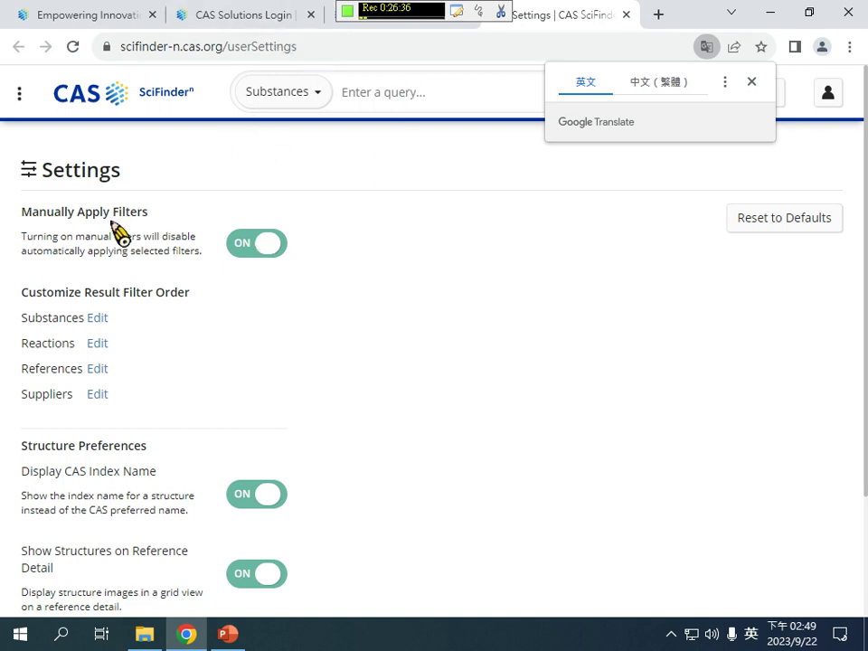
- Open the result filter order customization for References and review the list of included filters
click(98, 370)
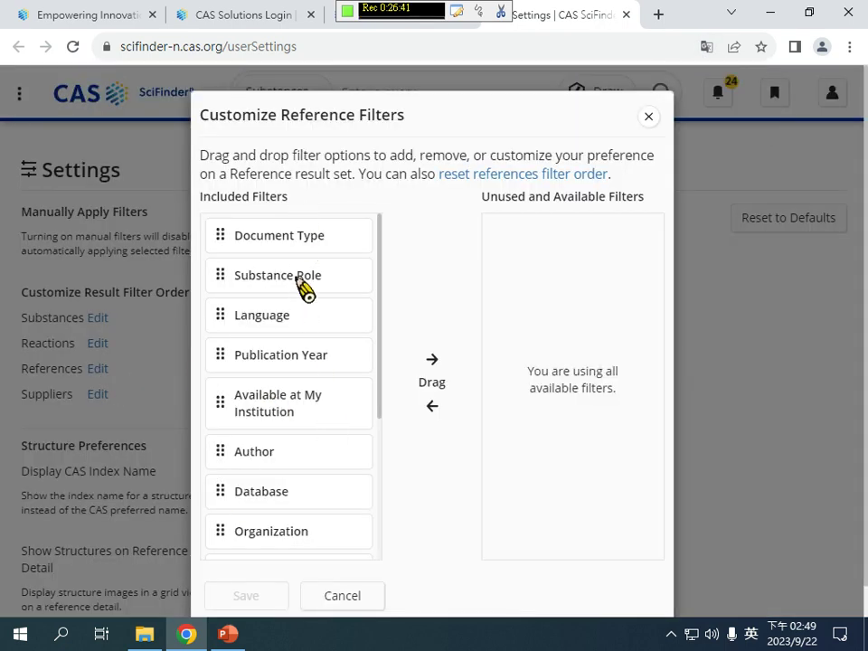
scroll(315, 236, down, 5)
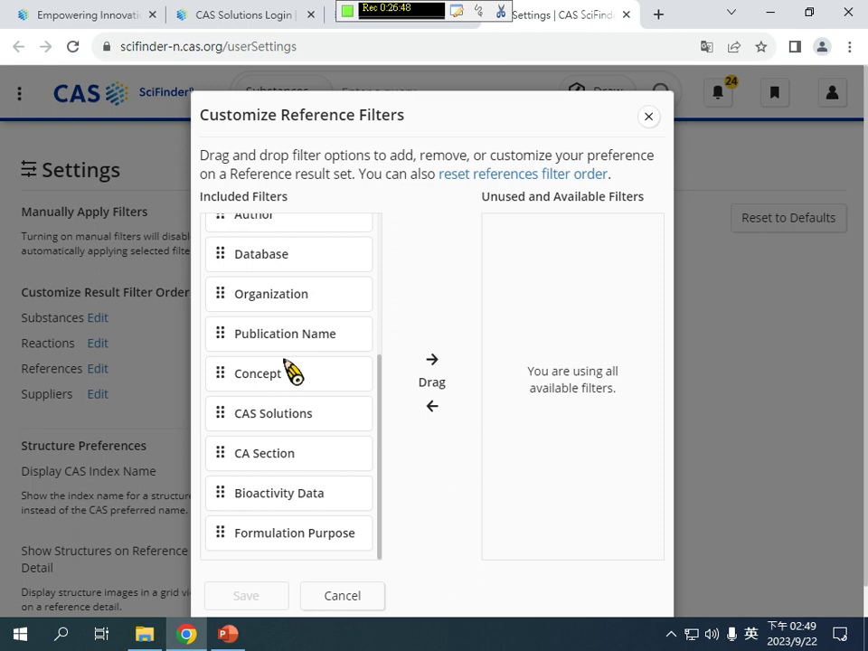
scroll(288, 371, up, 5)
scroll(290, 378, down, 1)
scroll(289, 362, up, 1)
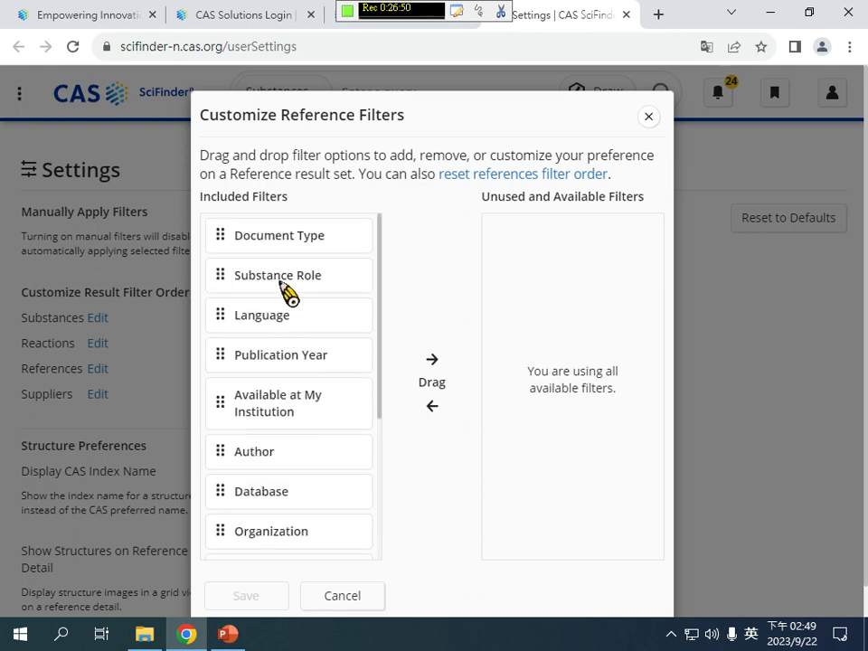
- Try moving the Author filter down the included filters, cancel the customization and close the Settings page
click(263, 455)
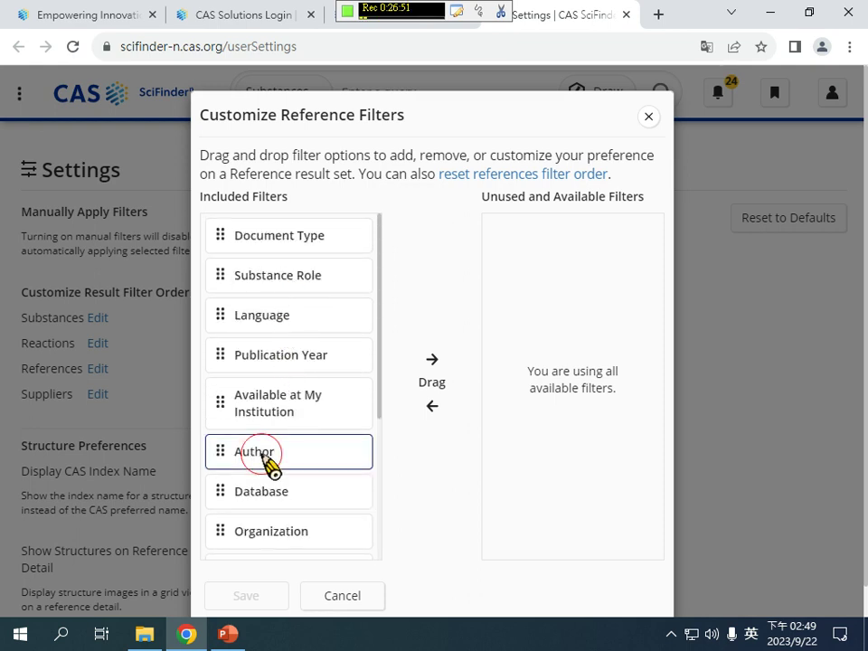
drag(263, 457, 312, 498)
click(380, 603)
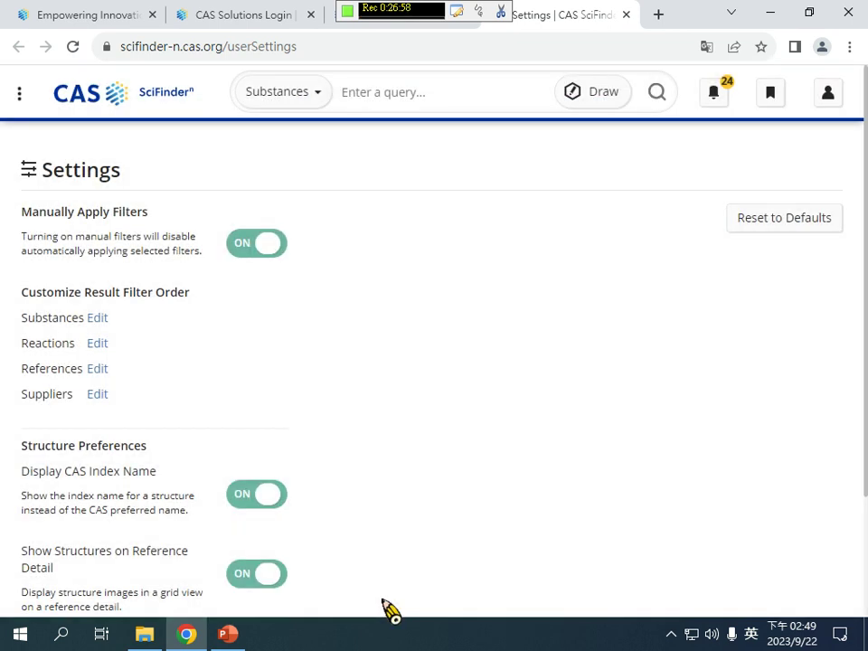
click(624, 14)
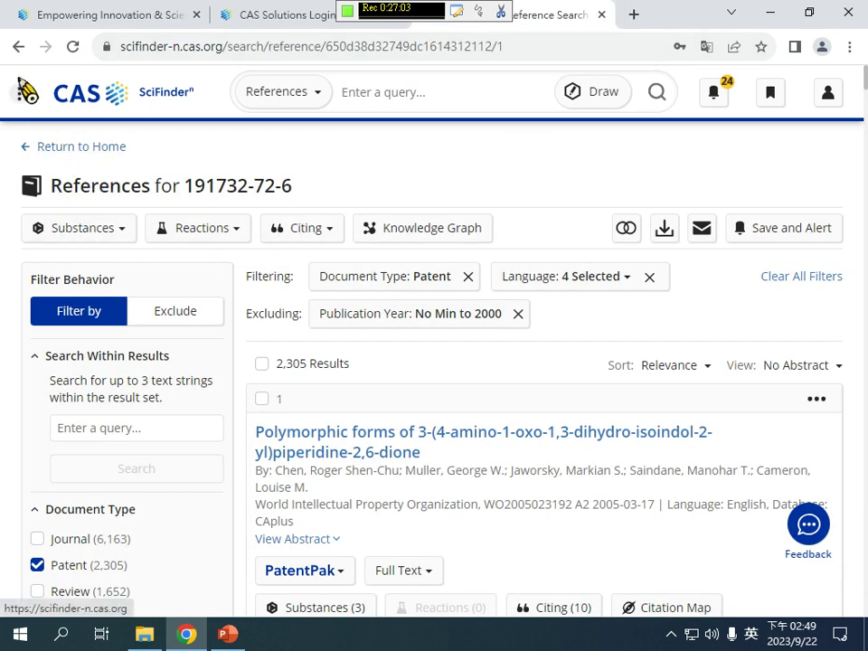
- Go back through the filtered result pages to the unfiltered references for 191732-72-6
click(18, 46)
click(19, 46)
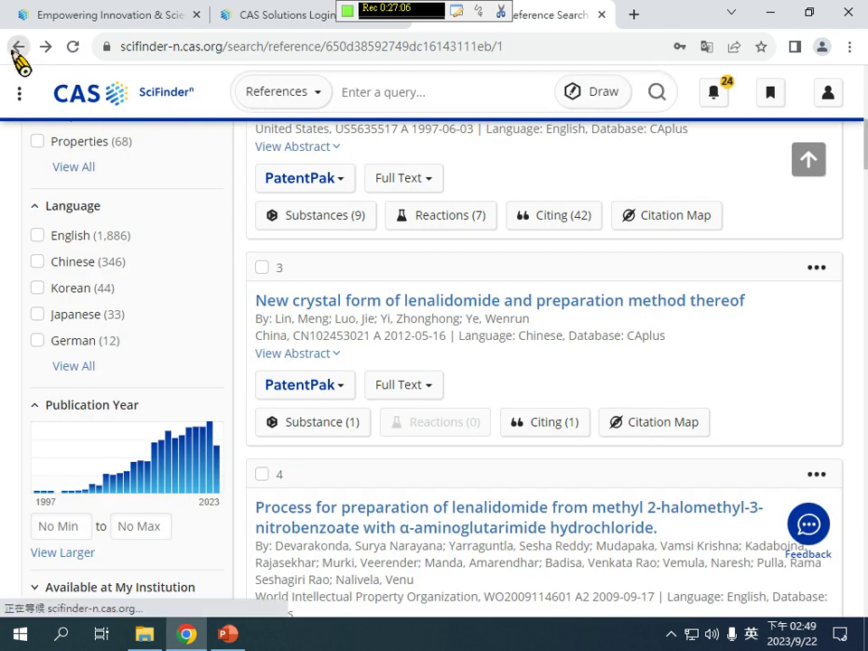
click(18, 46)
click(18, 46)
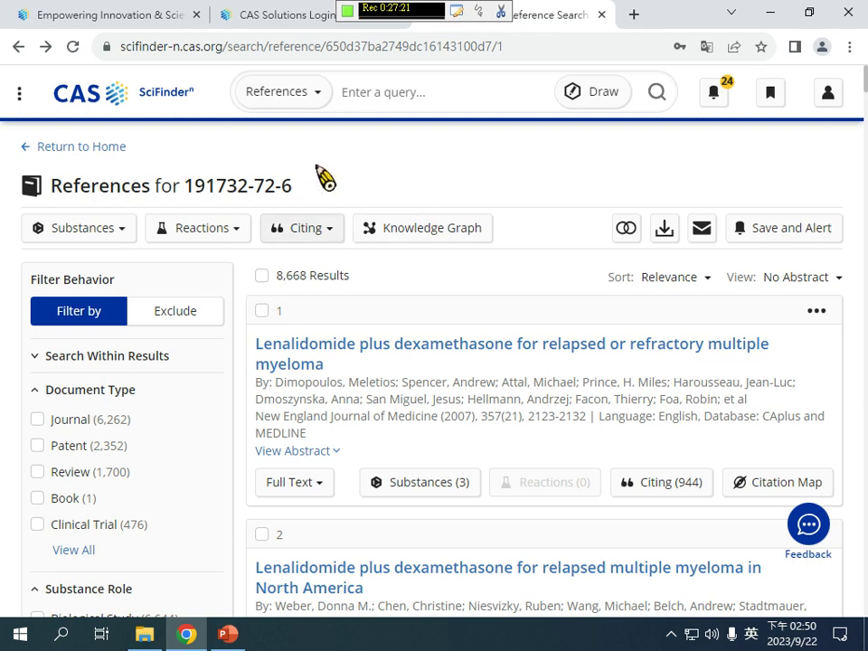
- Filter the references by the substance role Preparation and apply the filter
scroll(127, 362, down, 3)
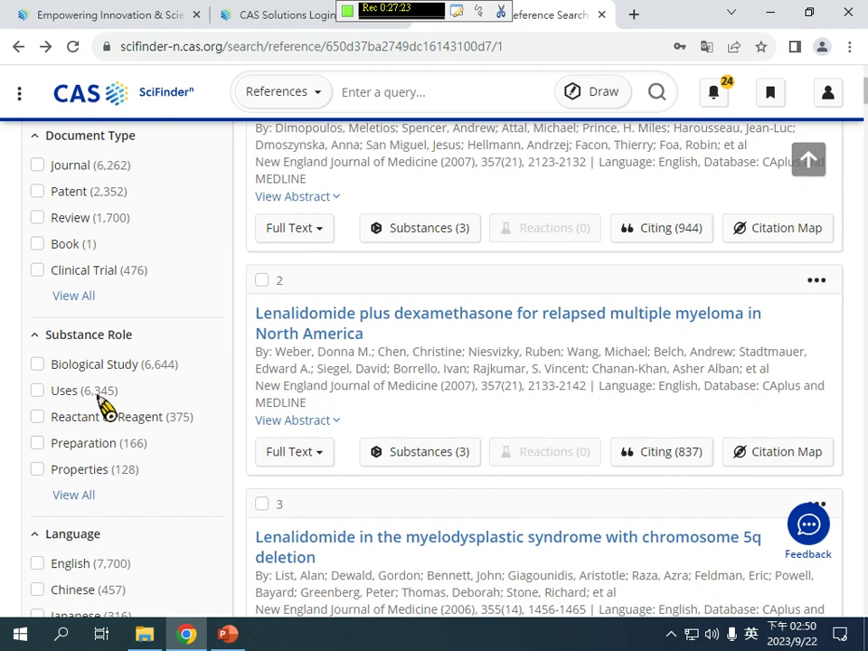
click(39, 444)
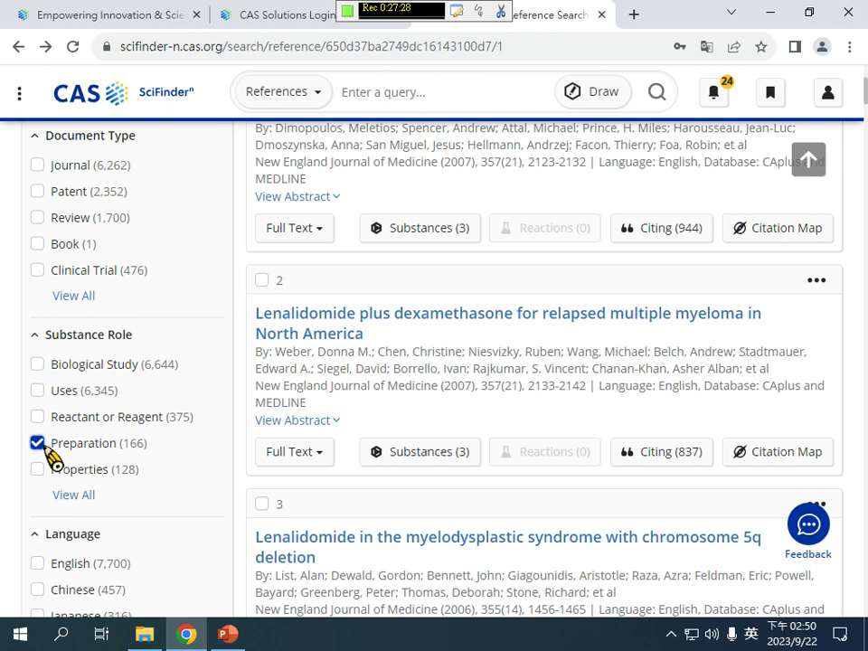
scroll(54, 457, down, 6)
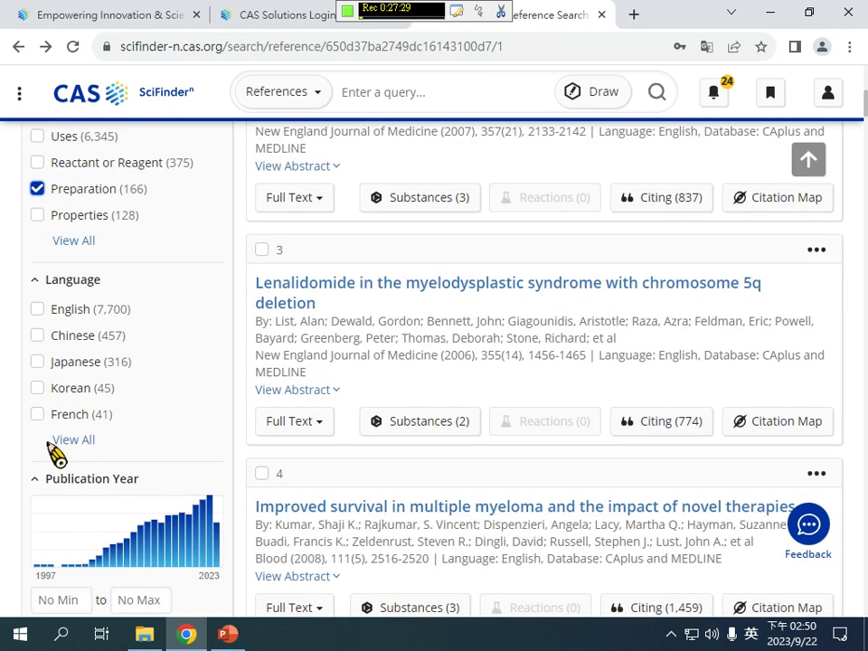
scroll(54, 452, down, 7)
click(101, 430)
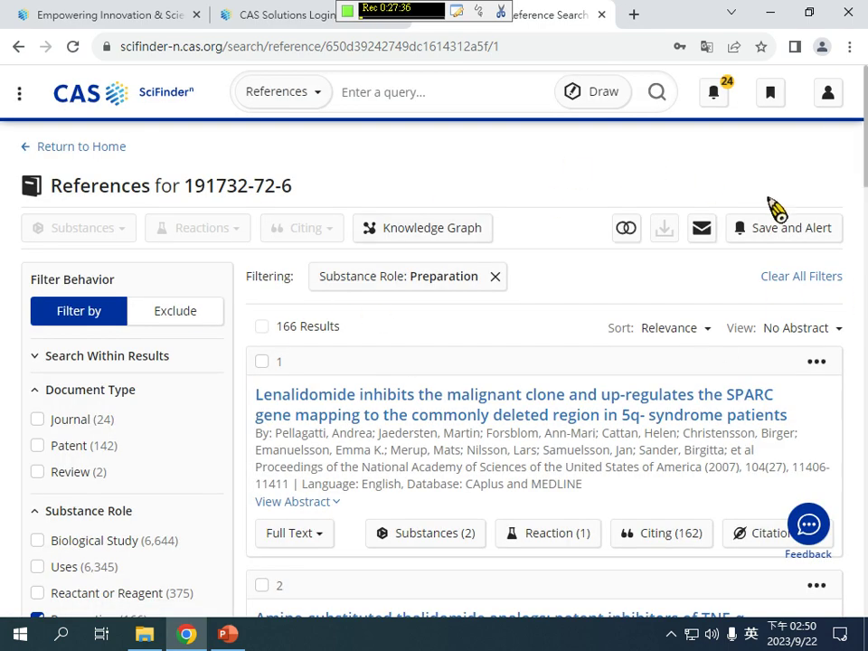
- Enter substance-166 as the save name for the filtered results, copy the name and close the dialog without saving
click(793, 229)
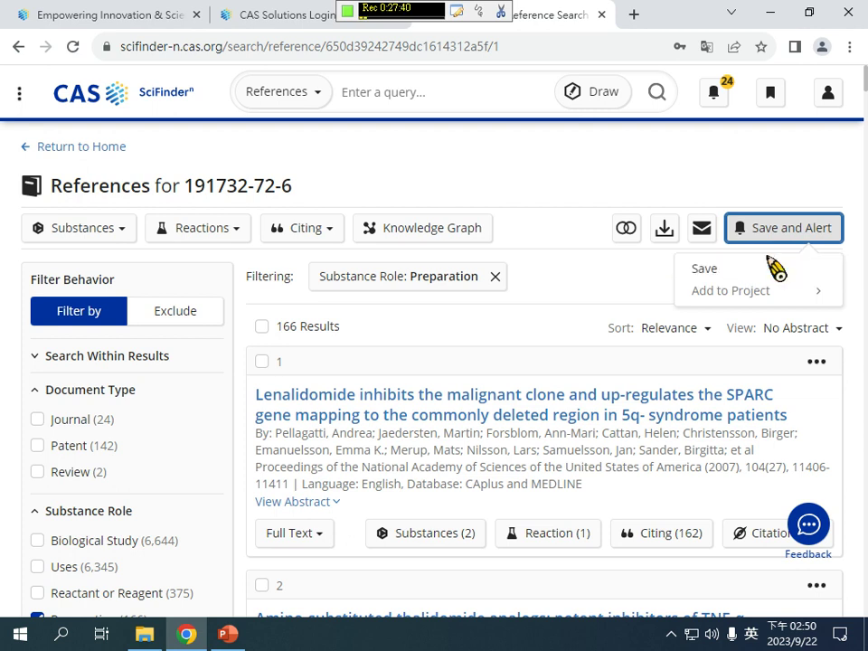
click(747, 274)
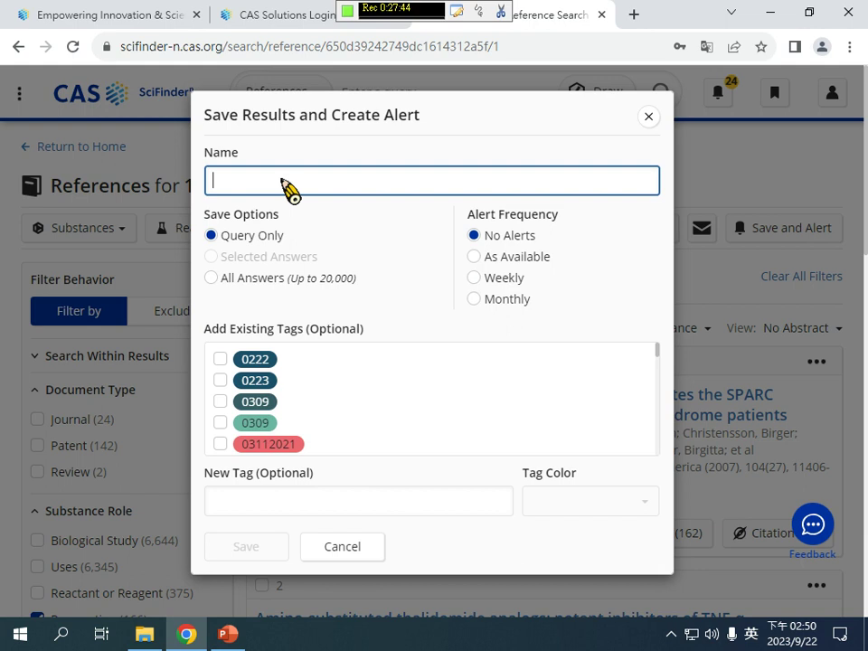
text(substance-166)
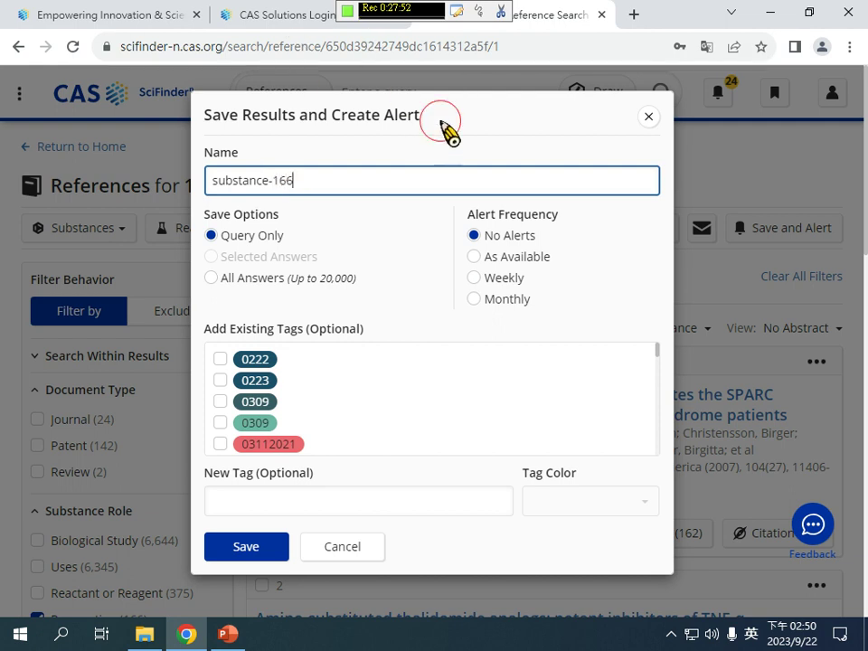
drag(449, 132, 511, 206)
click(491, 140)
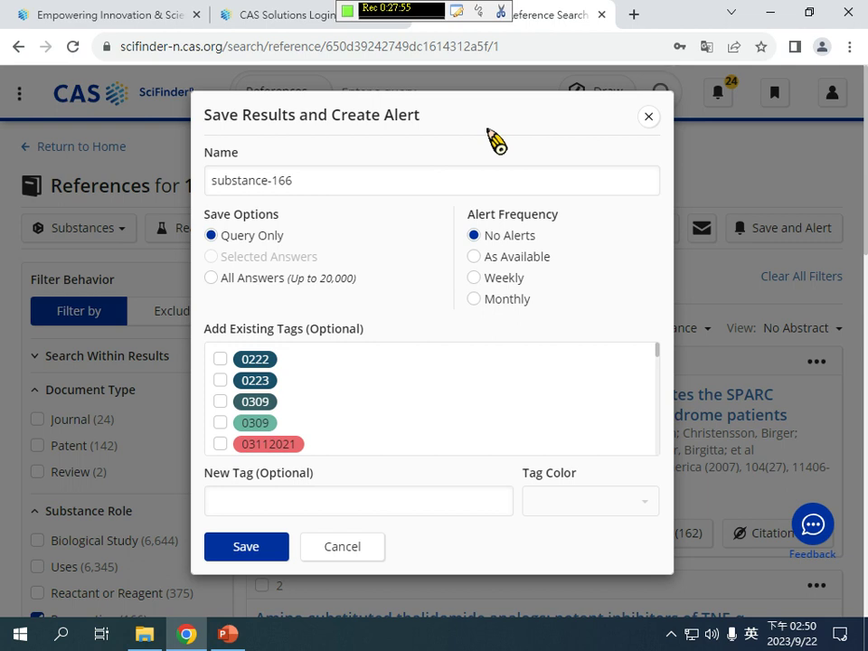
triple_click(248, 189)
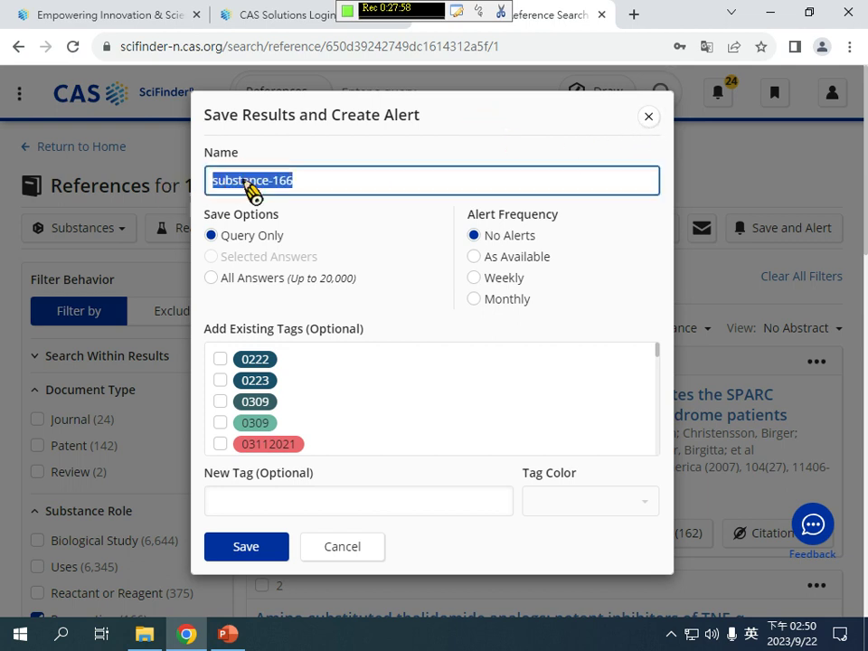
right_click(246, 183)
click(291, 240)
click(648, 118)
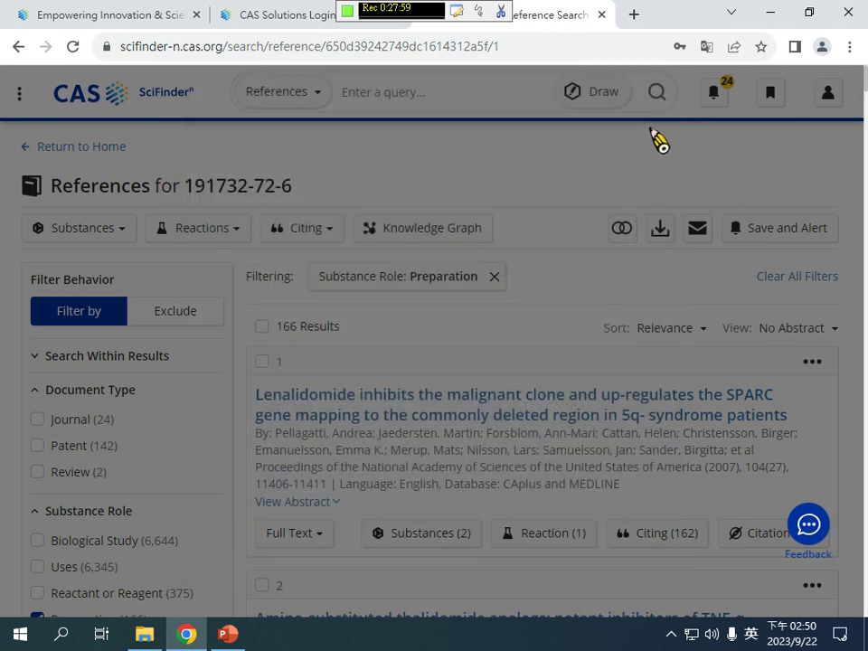
- Reopen the save dialog for the filtered references and paste substance-166 as the name
click(783, 233)
click(744, 269)
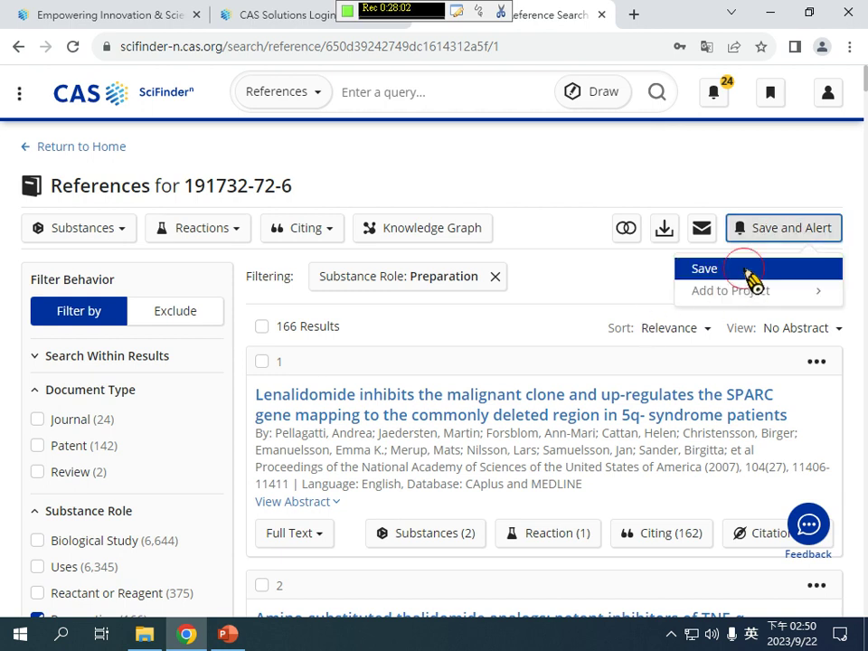
right_click(240, 186)
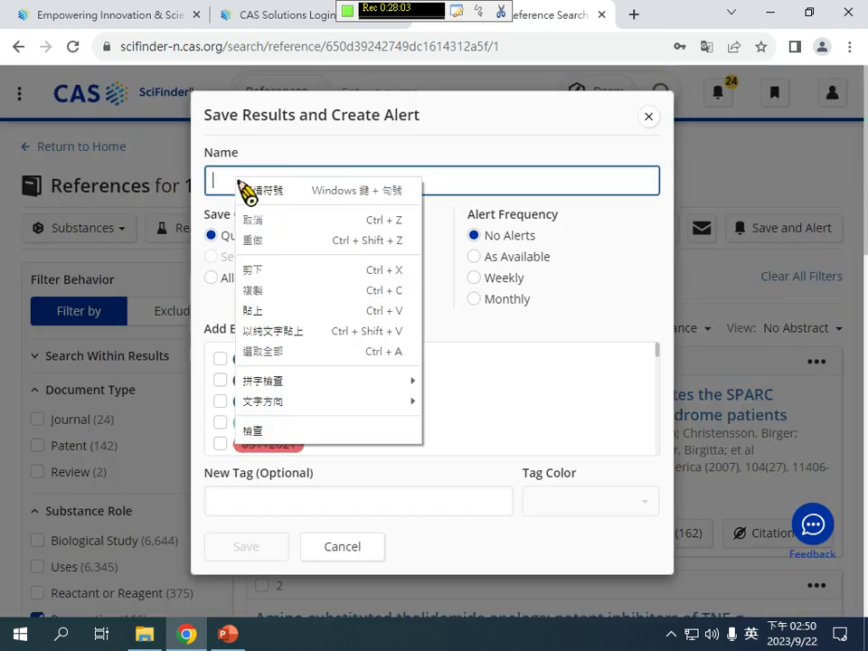
click(280, 311)
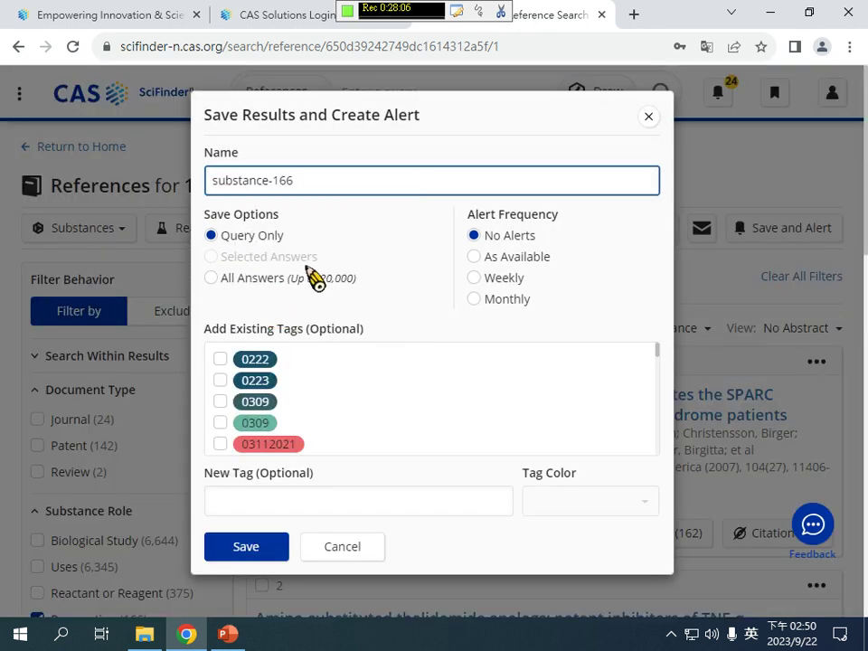
- Try the As Available, Weekly and Monthly alert frequencies, set the frequency back to No Alerts and save the query only
click(488, 269)
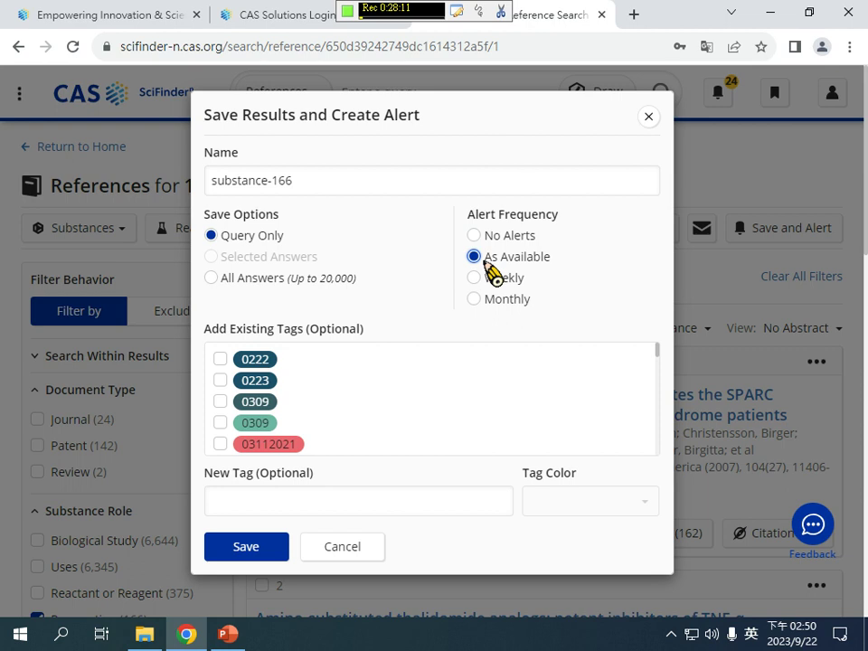
click(488, 288)
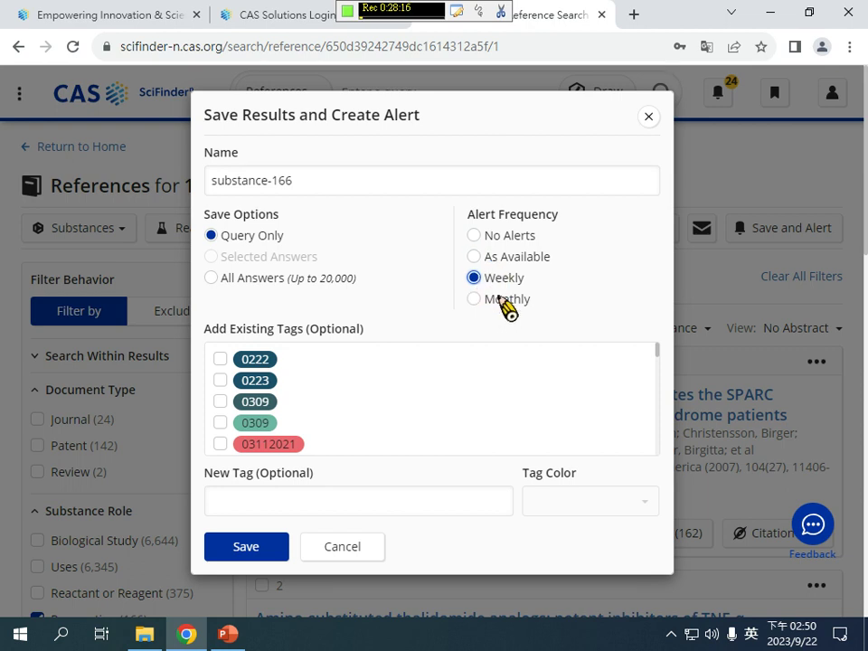
click(503, 302)
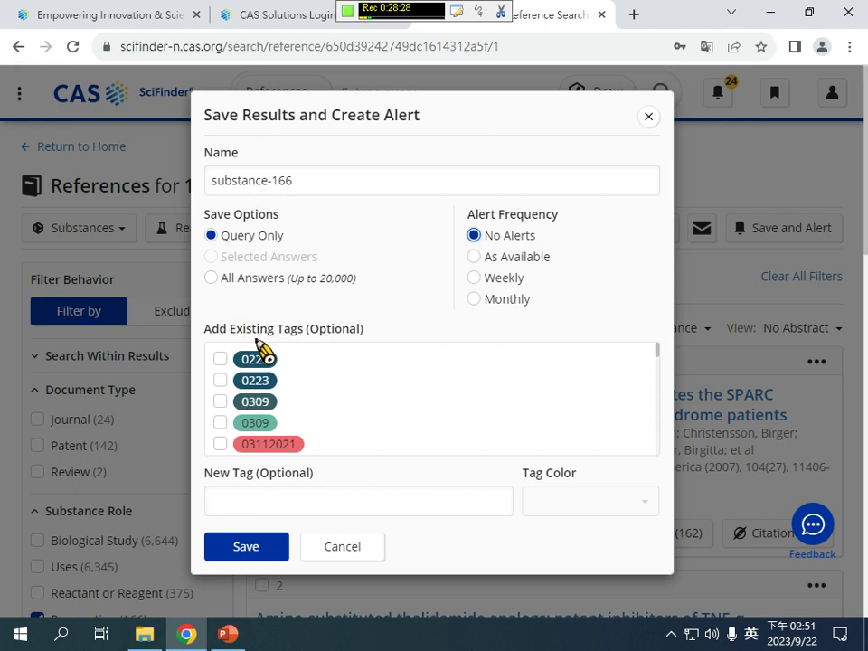
click(259, 559)
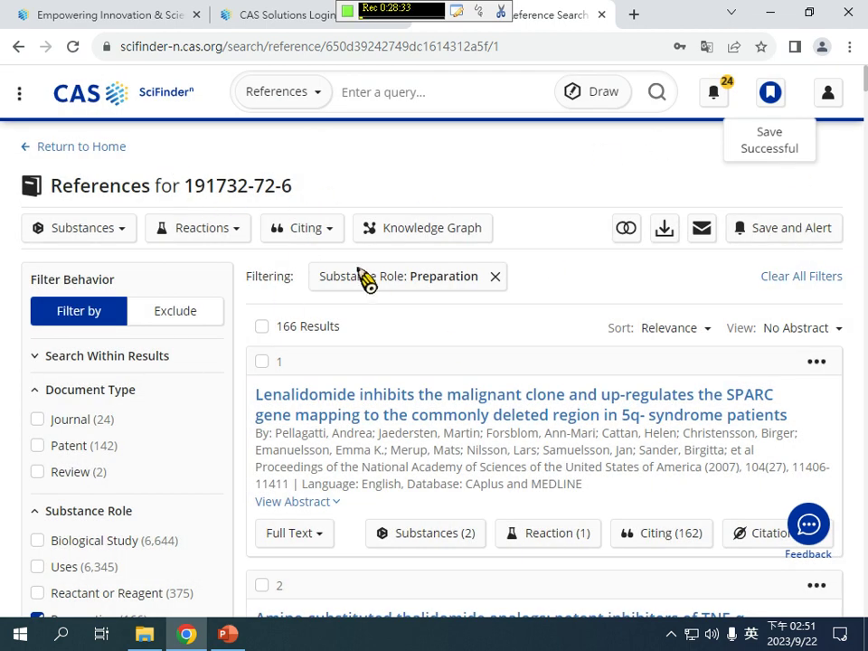
- Open the saved items and look over the substance-166 entry and the available Filter by categories
click(784, 103)
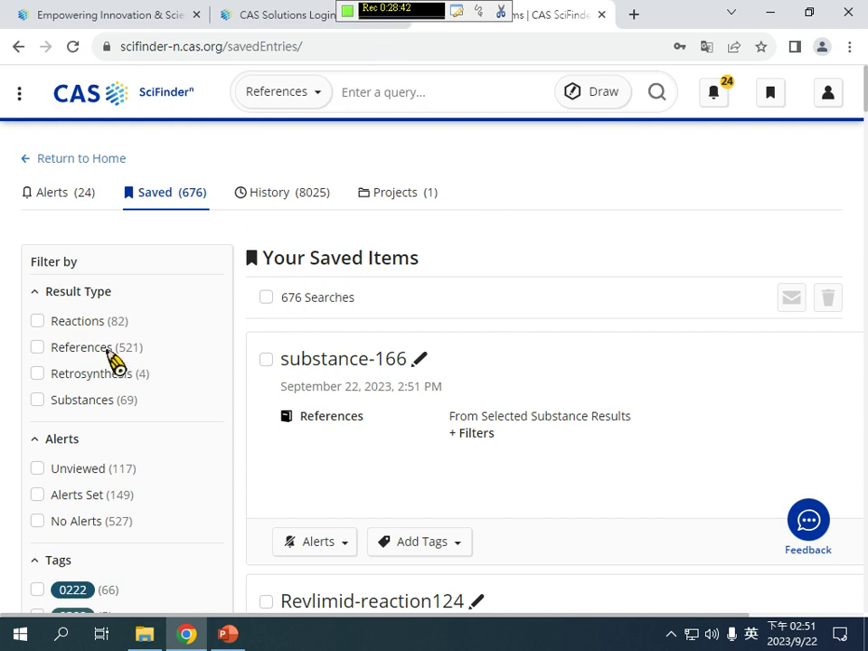
scroll(136, 349, down, 3)
scroll(362, 398, up, 3)
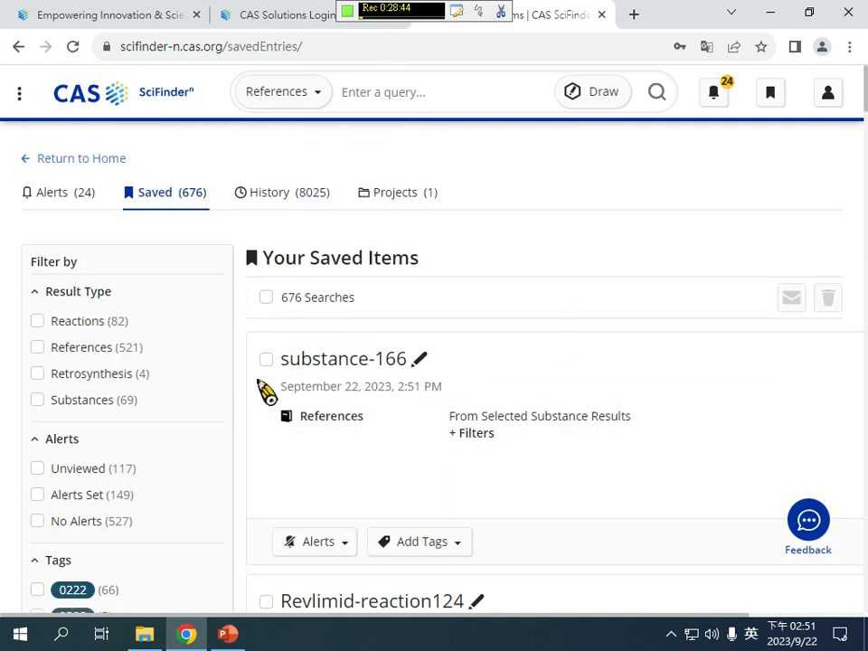
scroll(111, 407, down, 2)
scroll(81, 398, up, 2)
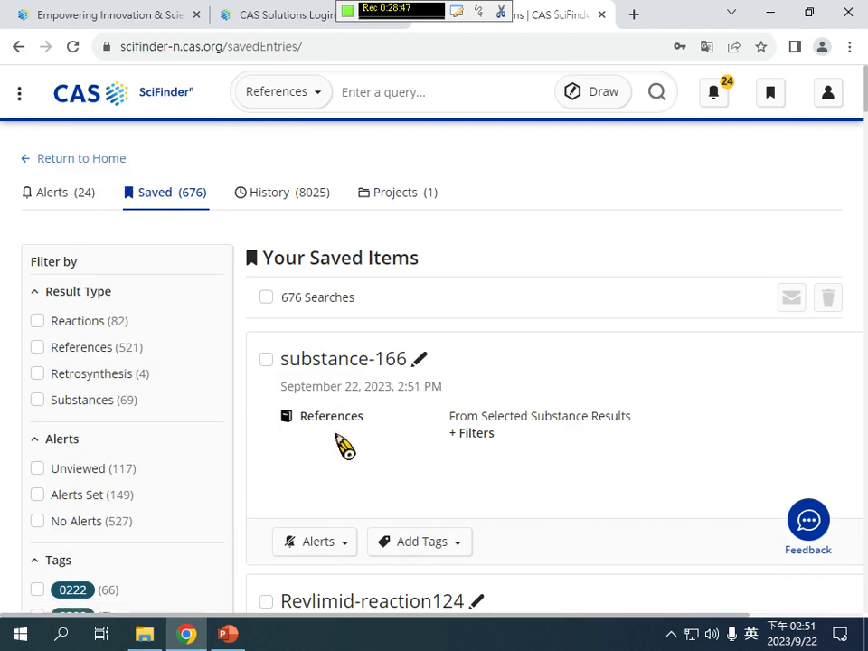
- Show the alert frequency options of the saved substance-166 entry and close them without a change
click(349, 543)
scroll(434, 506, down, 1)
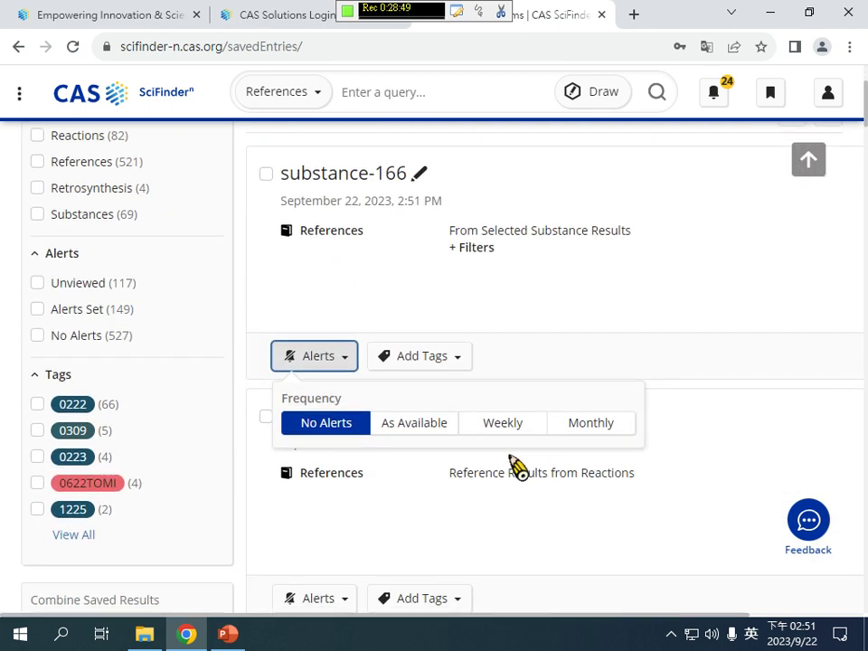
click(604, 308)
scroll(560, 307, up, 2)
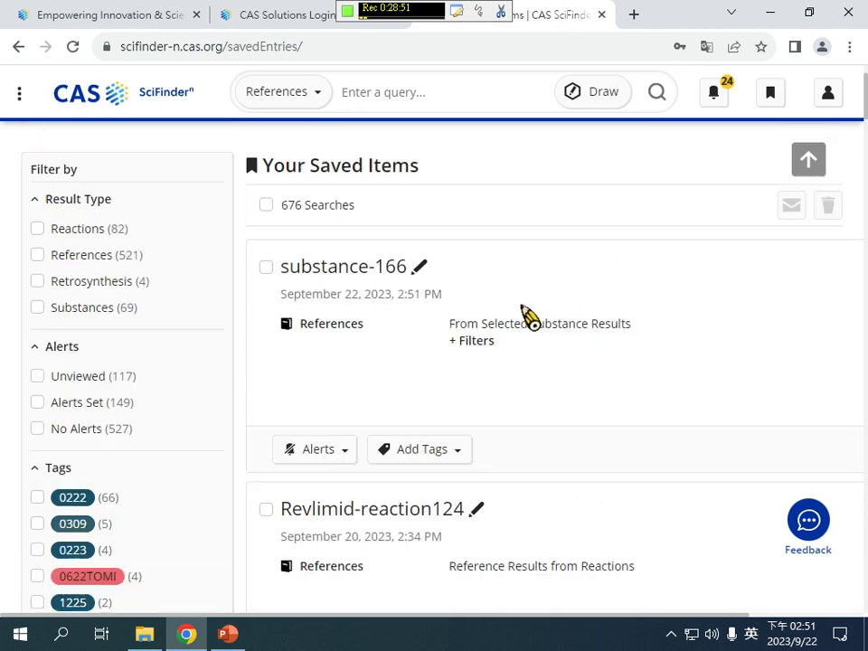
- Open the Alerts page and look through the latest alerts with new content
click(56, 194)
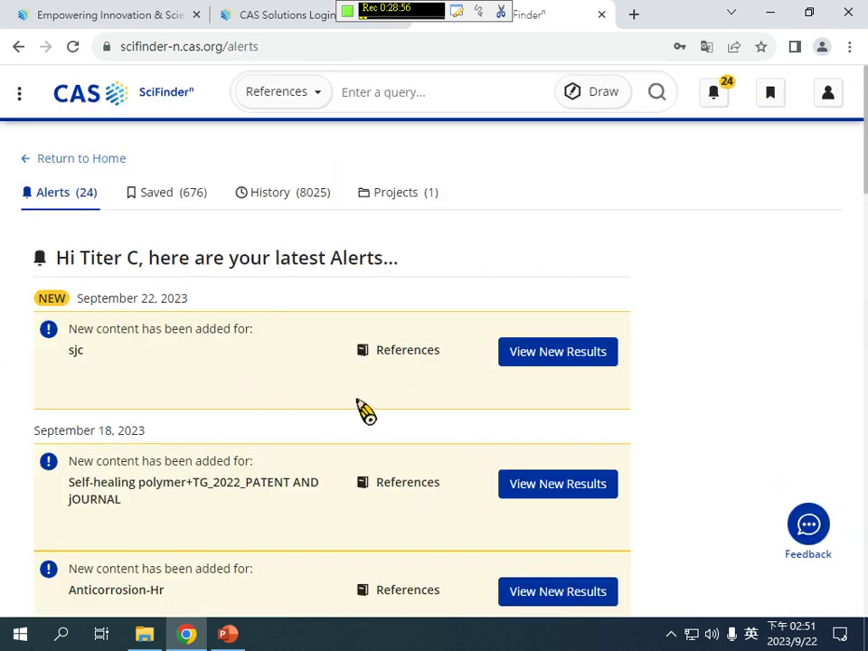
scroll(428, 396, down, 3)
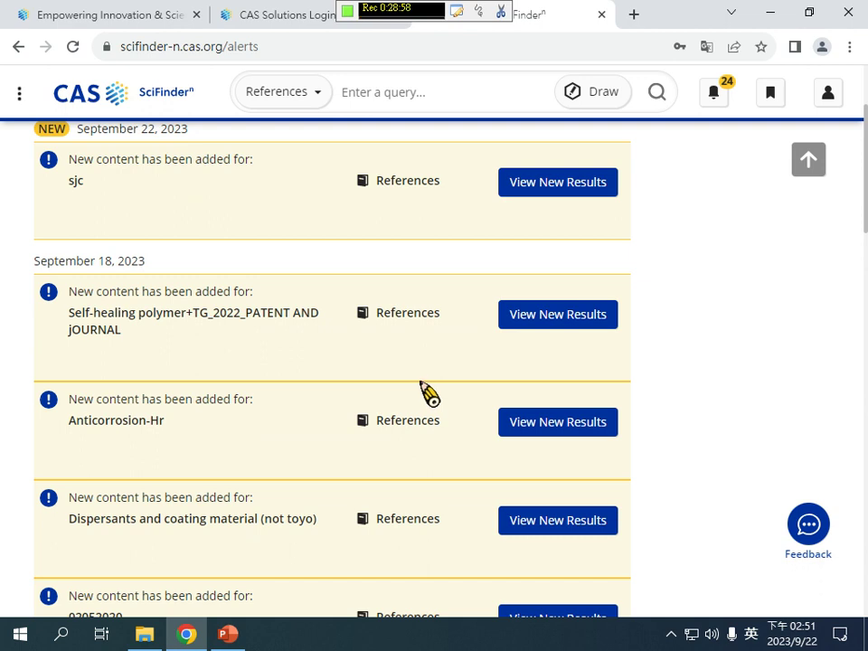
scroll(429, 396, up, 3)
- Leave the Alerts page and go back through the saved items and filtered references to the Revlimid substance detail page
click(161, 195)
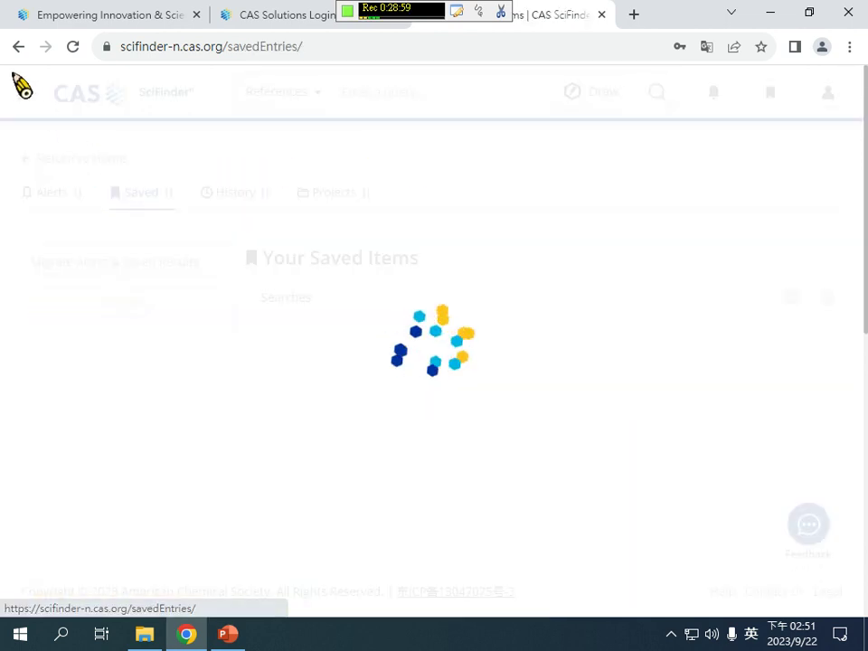
click(17, 49)
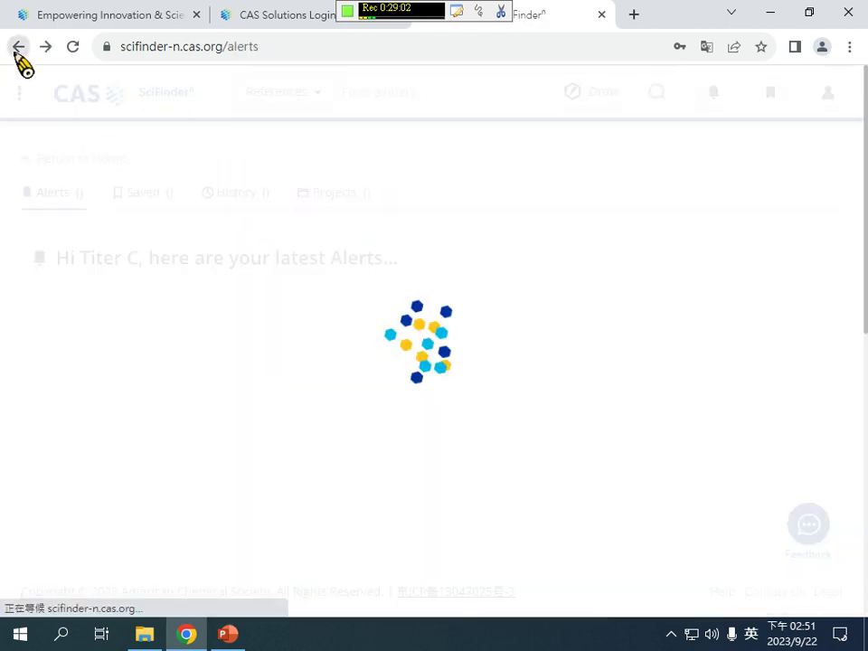
click(19, 47)
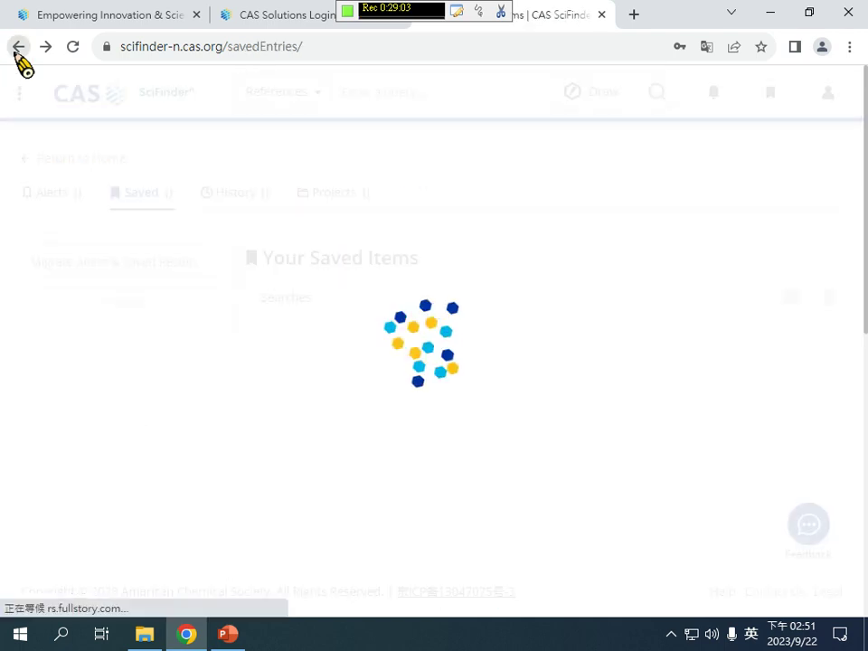
click(18, 48)
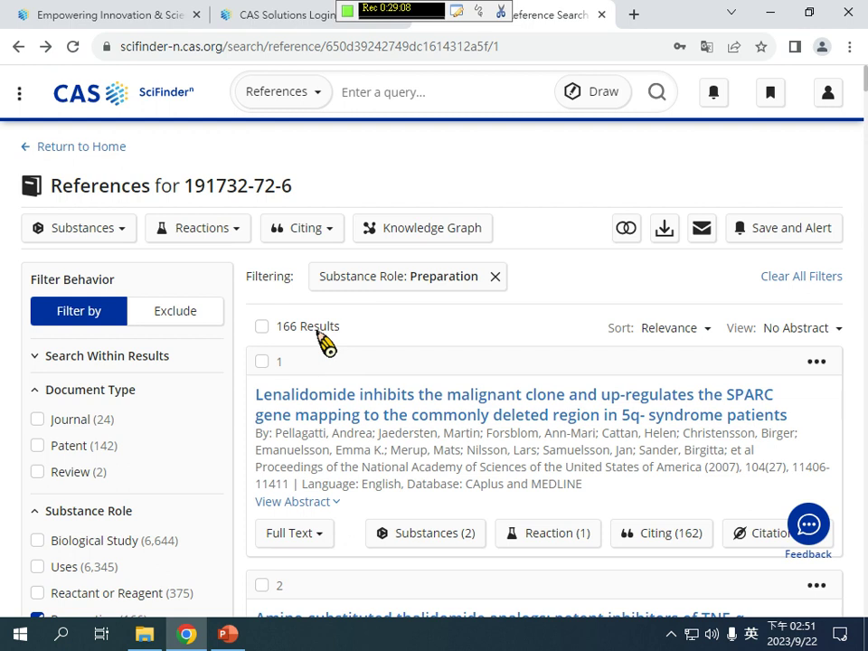
click(18, 47)
click(18, 47)
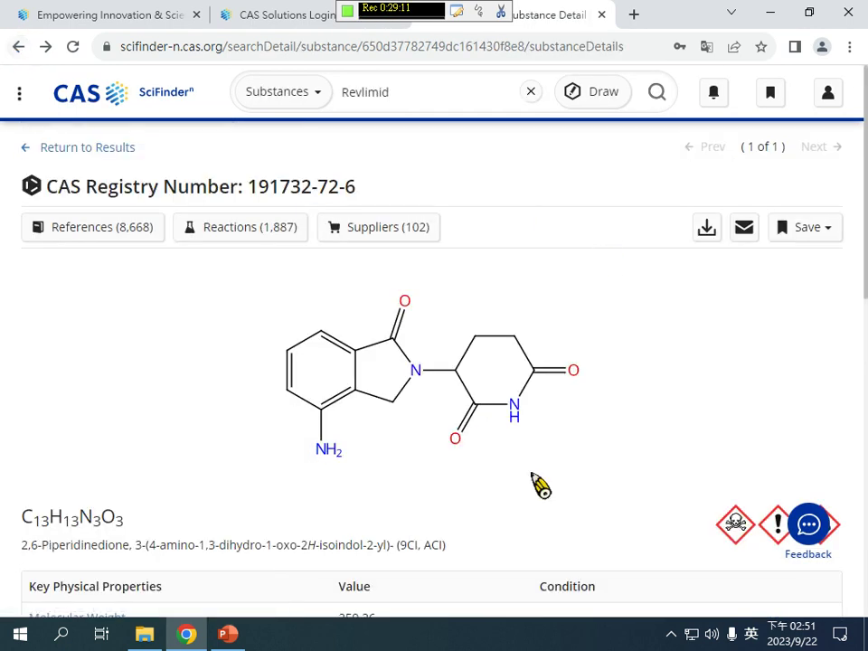
- Open the reactions of substance 191732-72-6 and filter them by the Substance Role Product
click(240, 232)
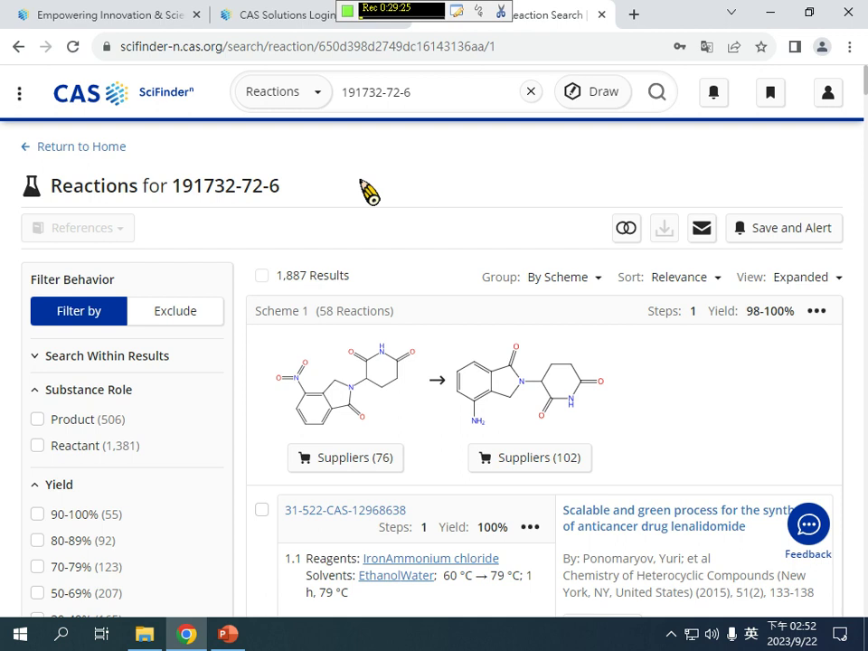
scroll(172, 316, down, 2)
scroll(109, 308, up, 1)
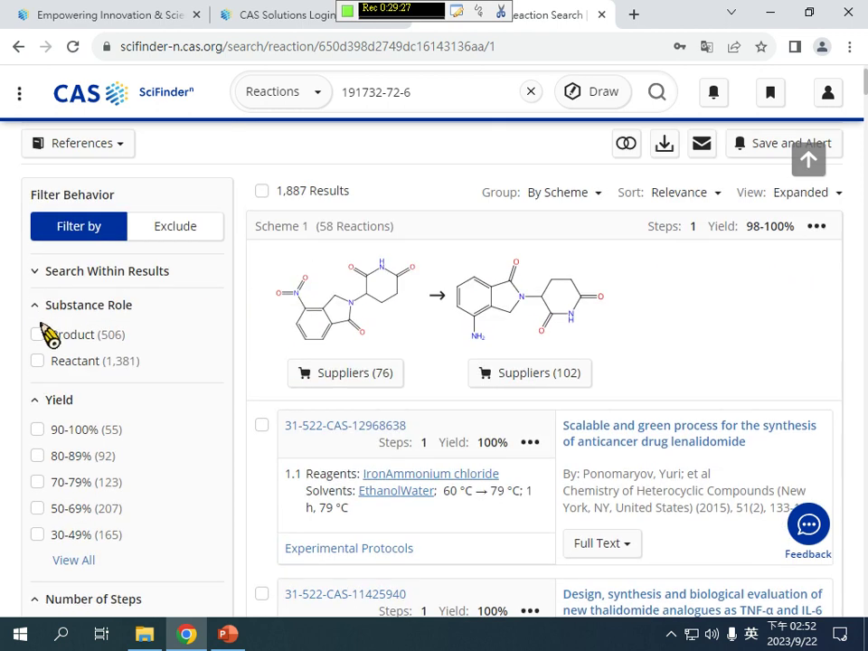
click(41, 334)
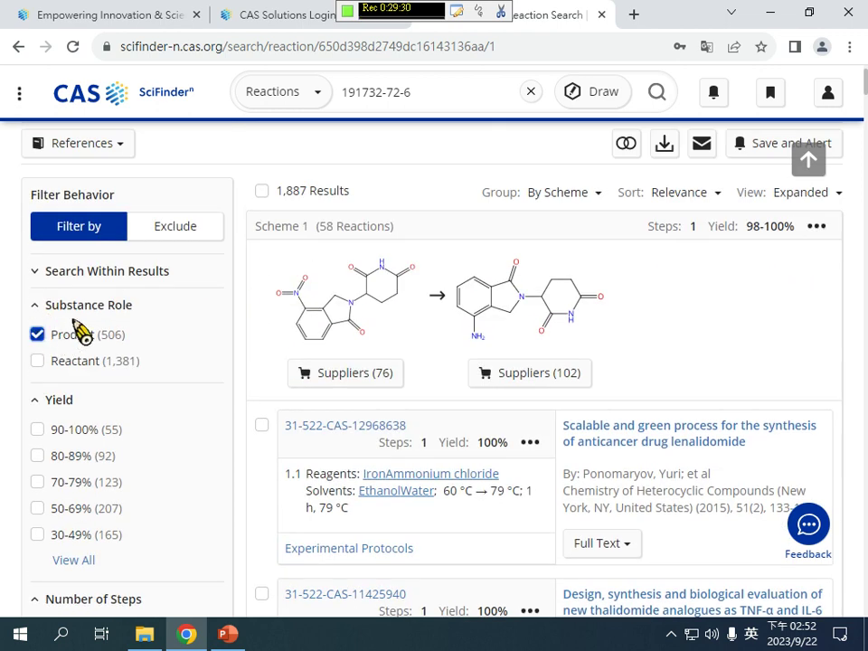
scroll(117, 433, down, 10)
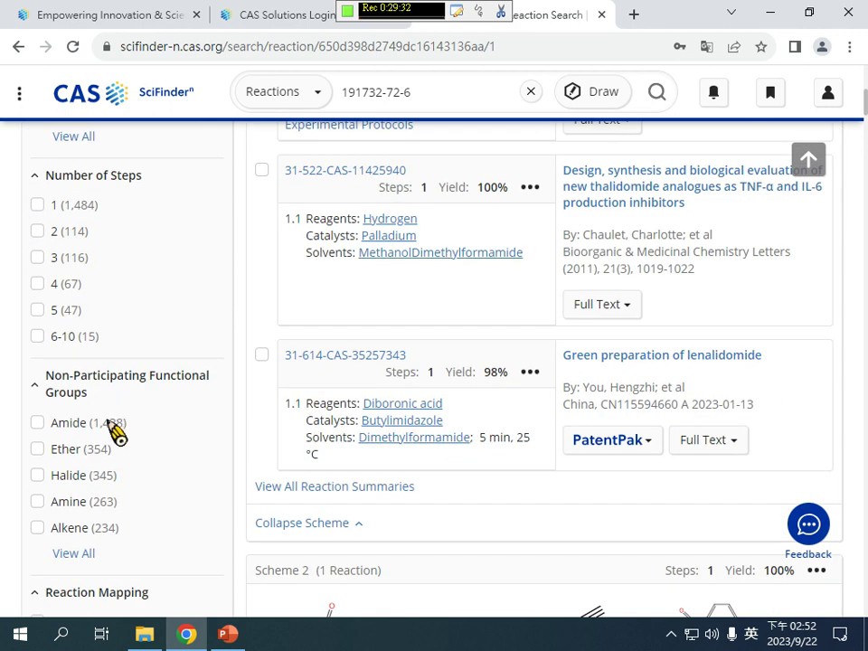
scroll(108, 438, down, 5)
click(116, 418)
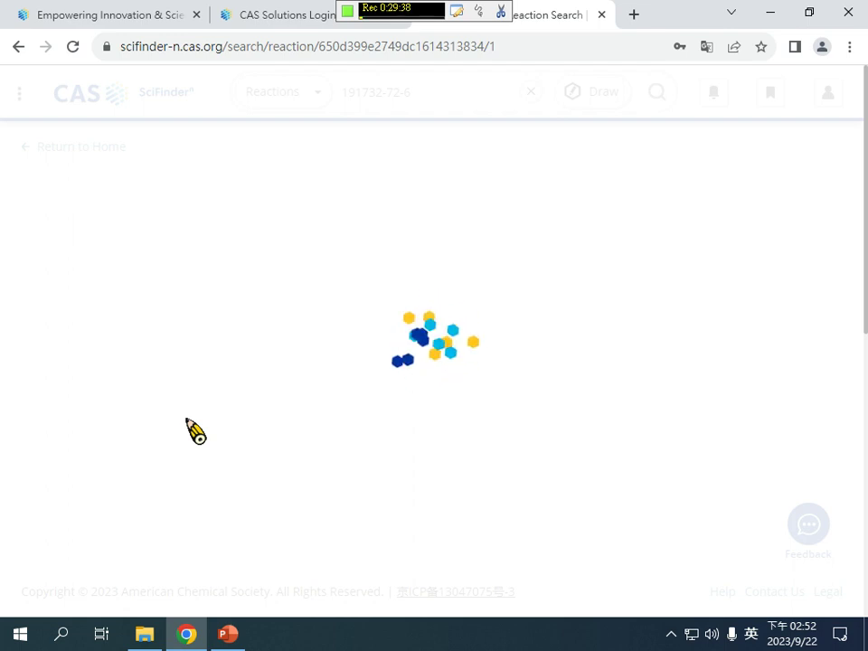
- Review the filter categories of the product-filtered reactions and retrieve the references for all of these reactions
scroll(119, 426, down, 3)
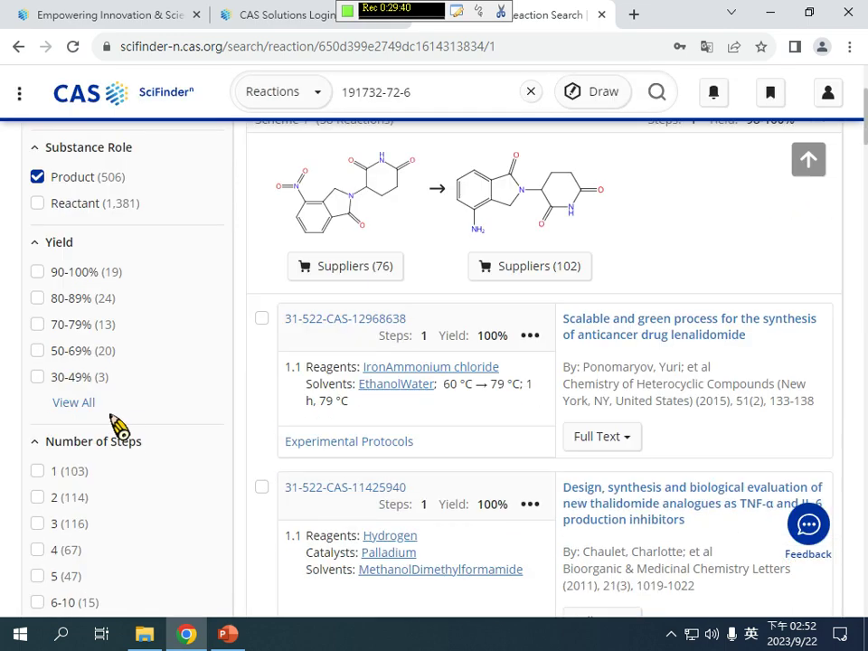
scroll(83, 417, down, 4)
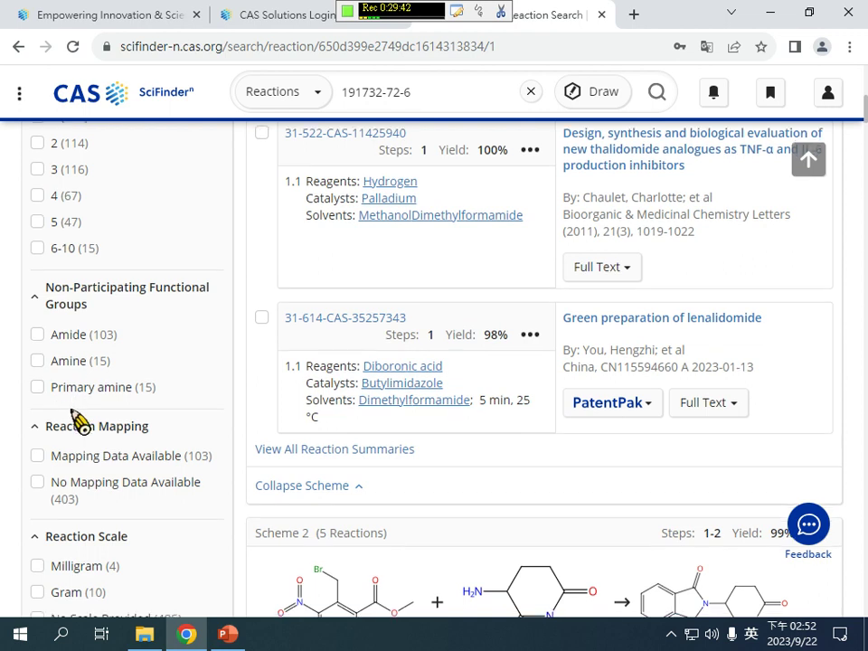
scroll(80, 422, down, 3)
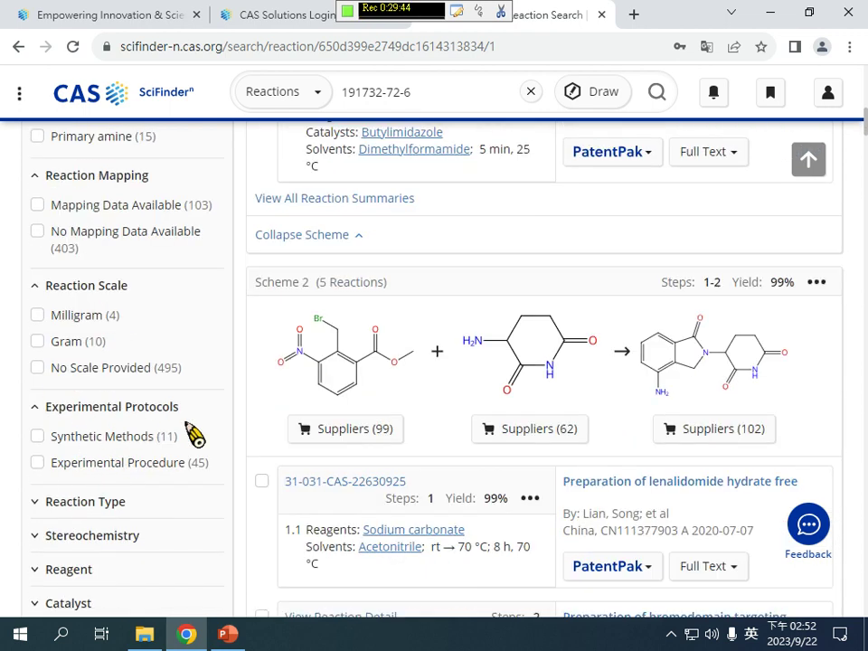
scroll(410, 381, up, 10)
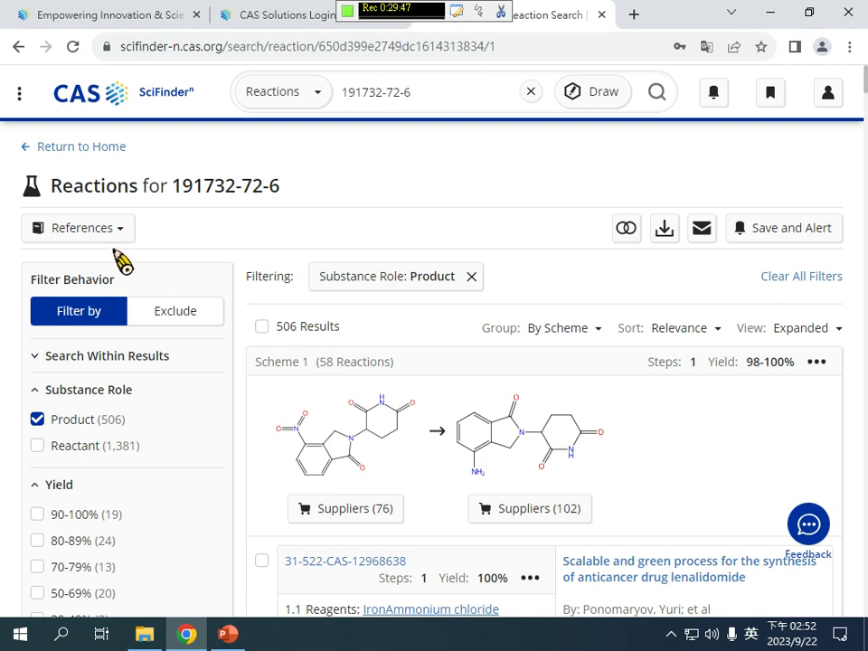
click(81, 227)
click(34, 310)
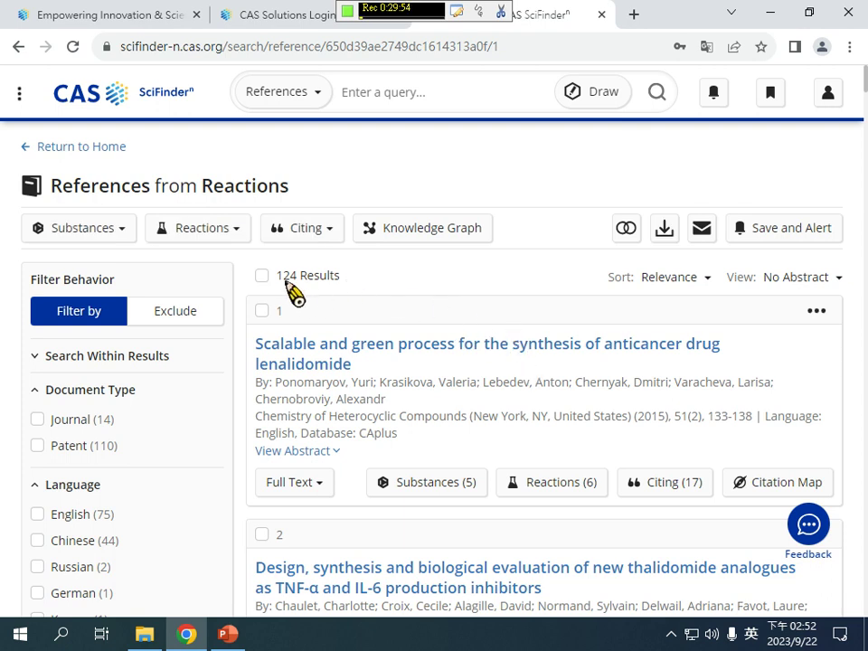
- Combine the references from the reactions with the saved substance-166 query using Add, and view the combined results
drag(278, 275, 298, 277)
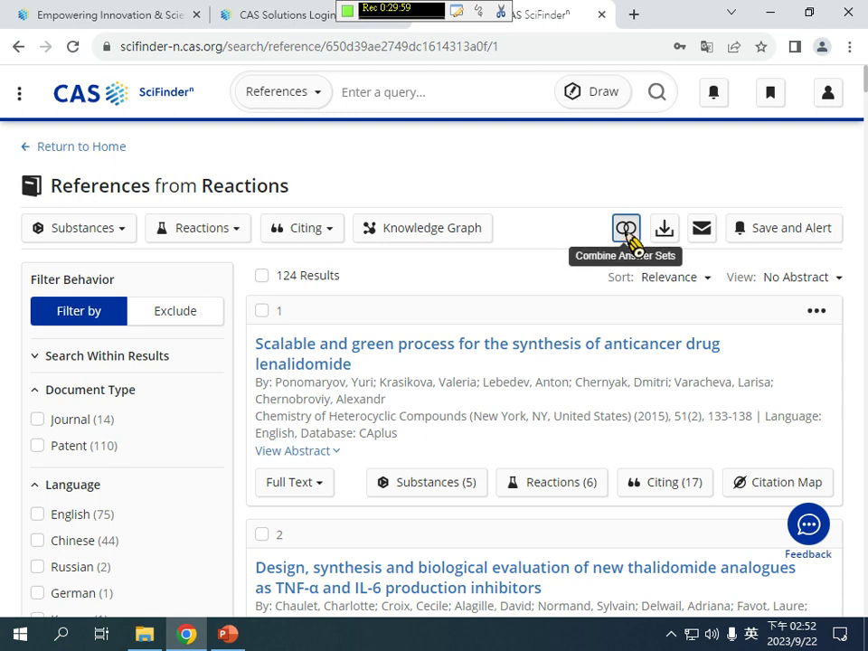
click(627, 228)
click(302, 287)
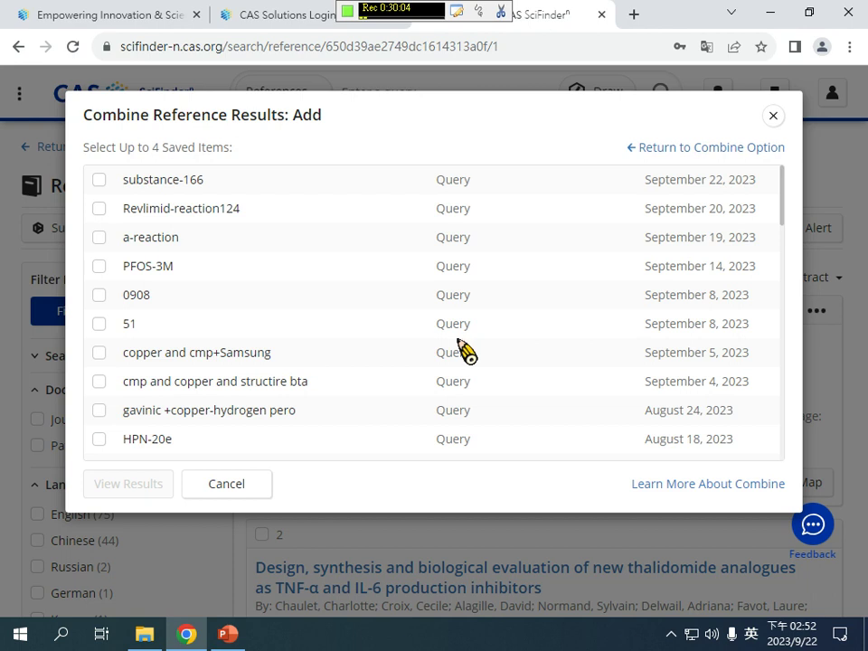
click(102, 183)
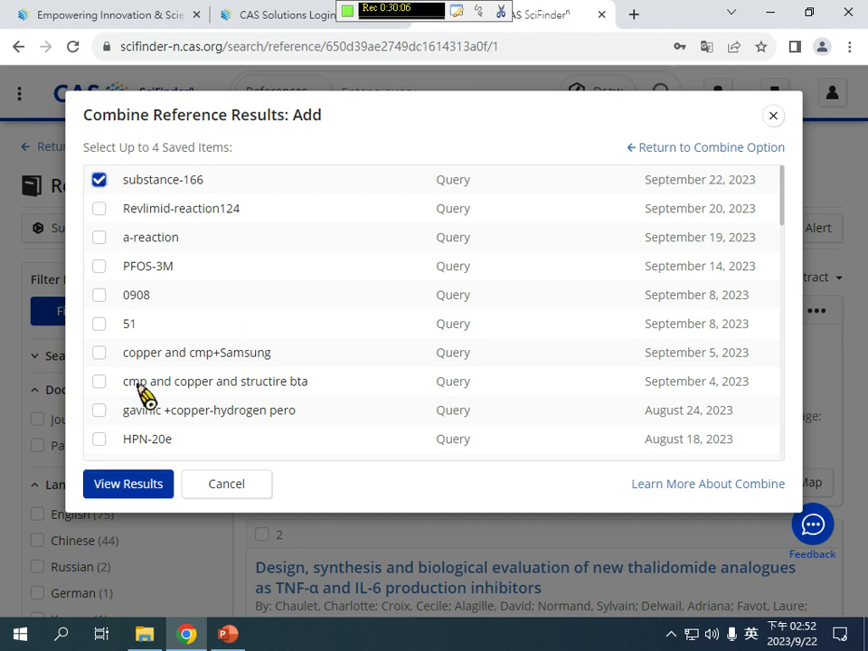
click(129, 485)
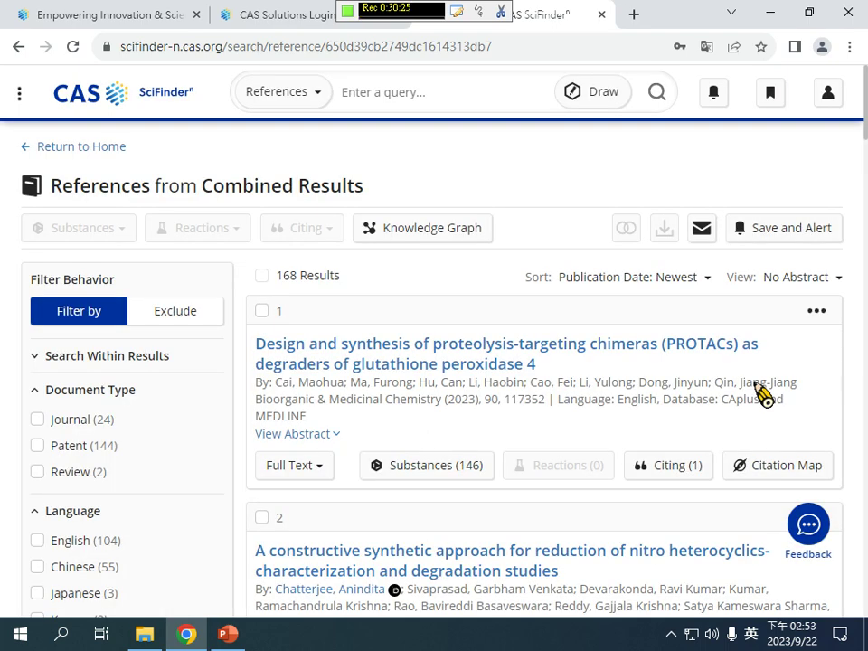
drag(291, 276, 299, 277)
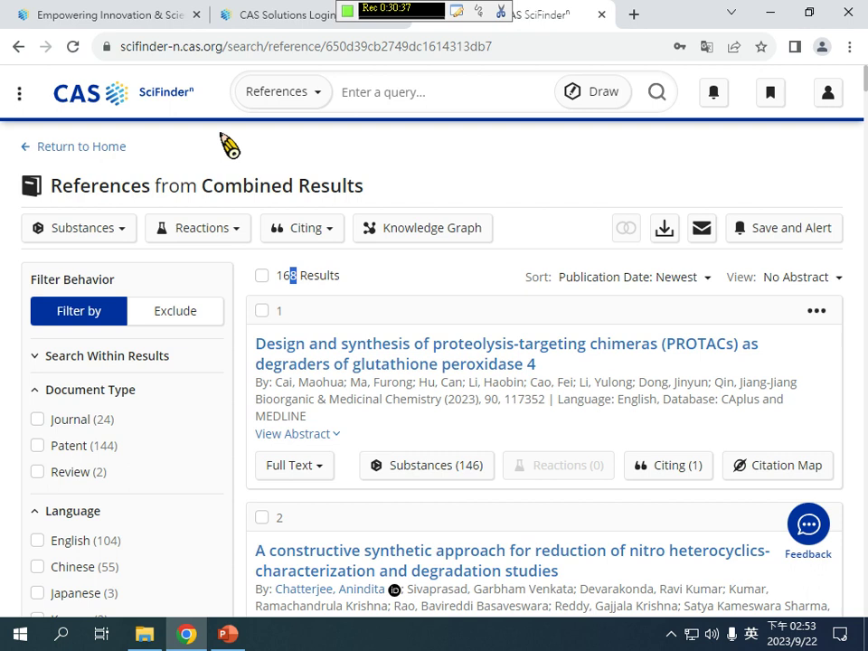
- Return to the references from reactions, show the Add, Intersect and Subtract combine options and close them
click(18, 46)
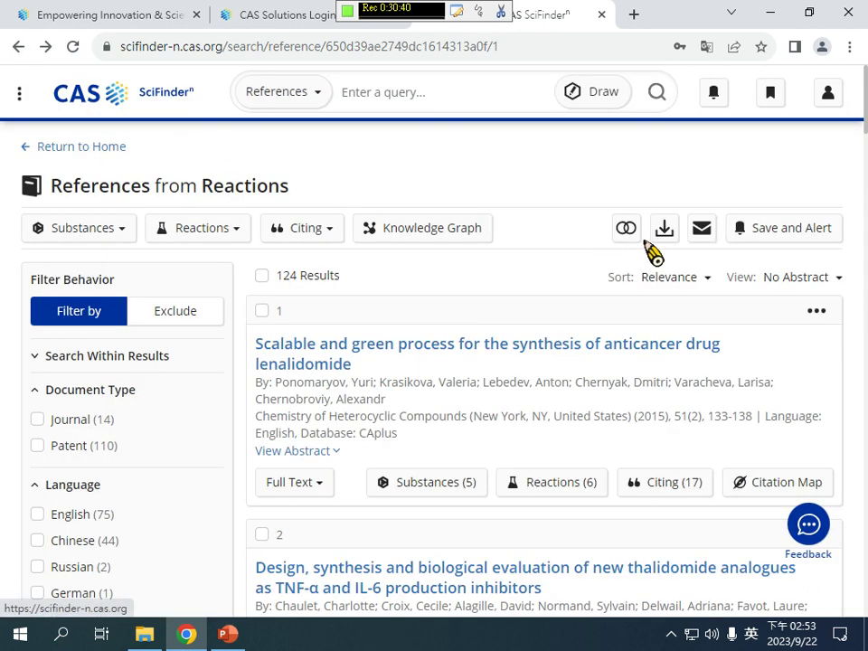
click(626, 228)
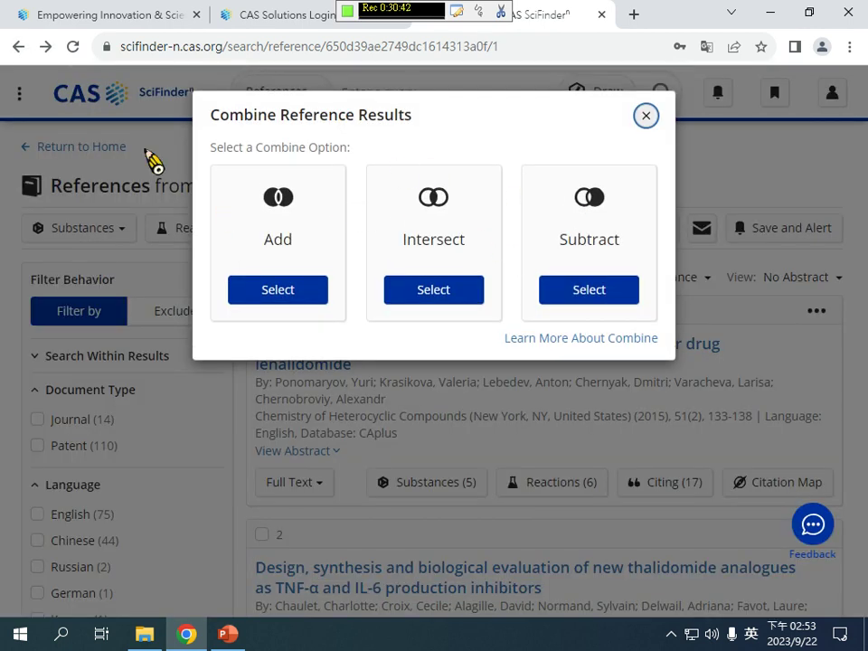
click(646, 117)
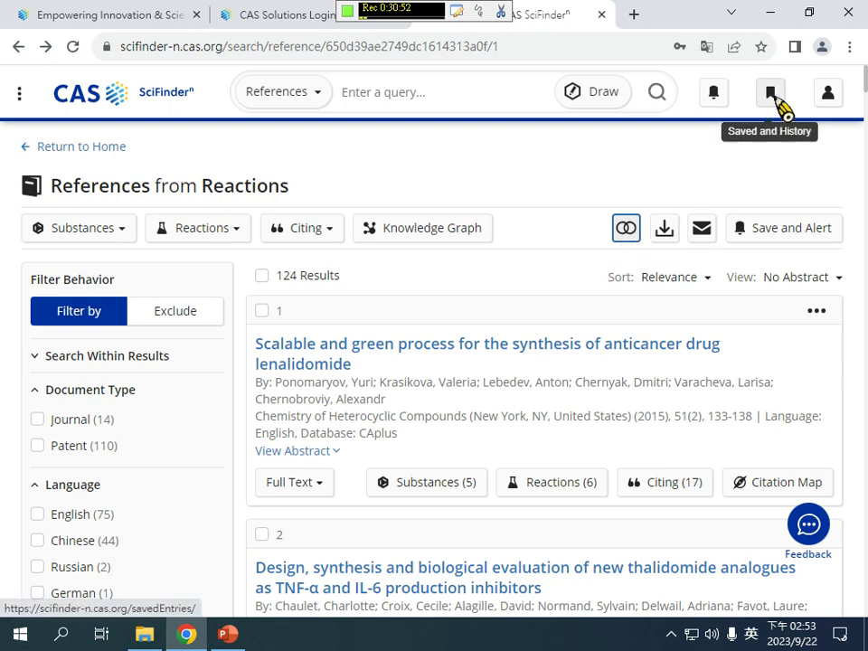
- From the saved items, set up an Add combination of the references substance-166, Revlimid-reaction124 and a-reaction, and close it without viewing results
click(773, 98)
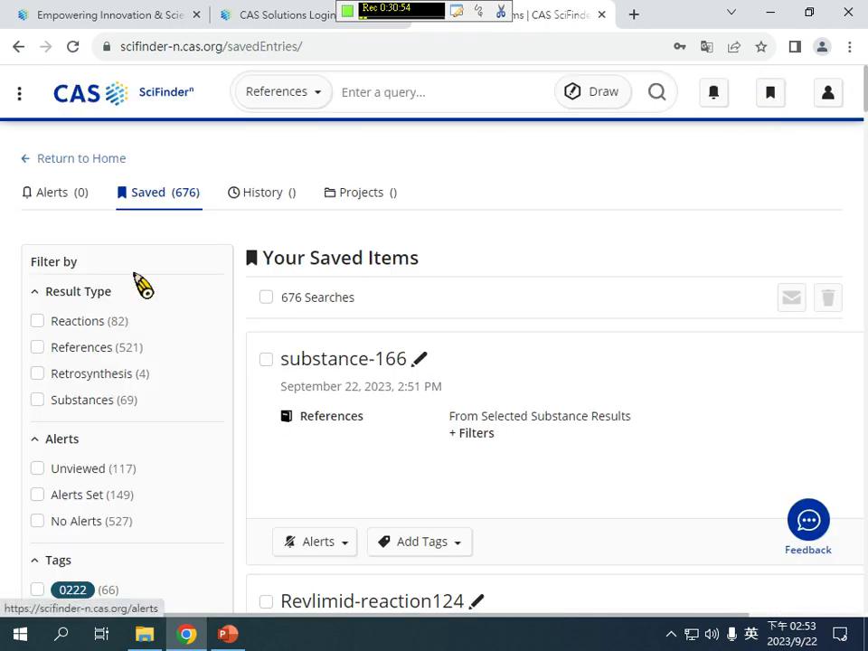
scroll(74, 307, down, 5)
scroll(192, 380, down, 1)
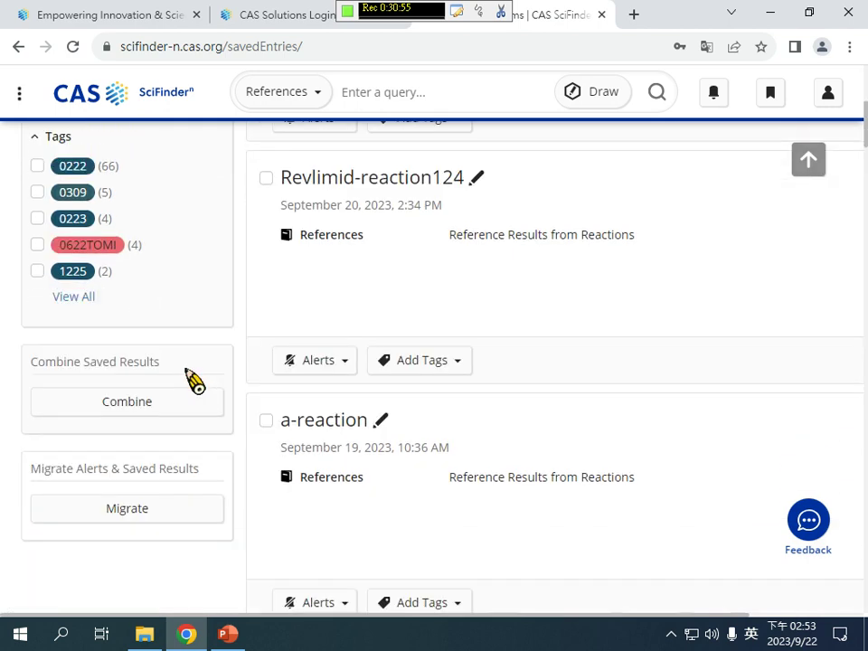
click(154, 408)
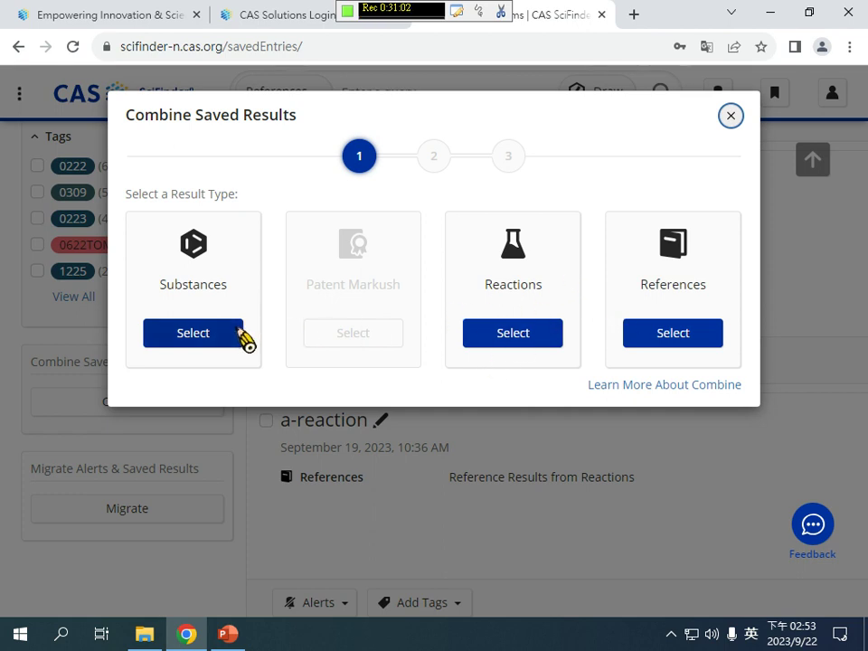
click(698, 342)
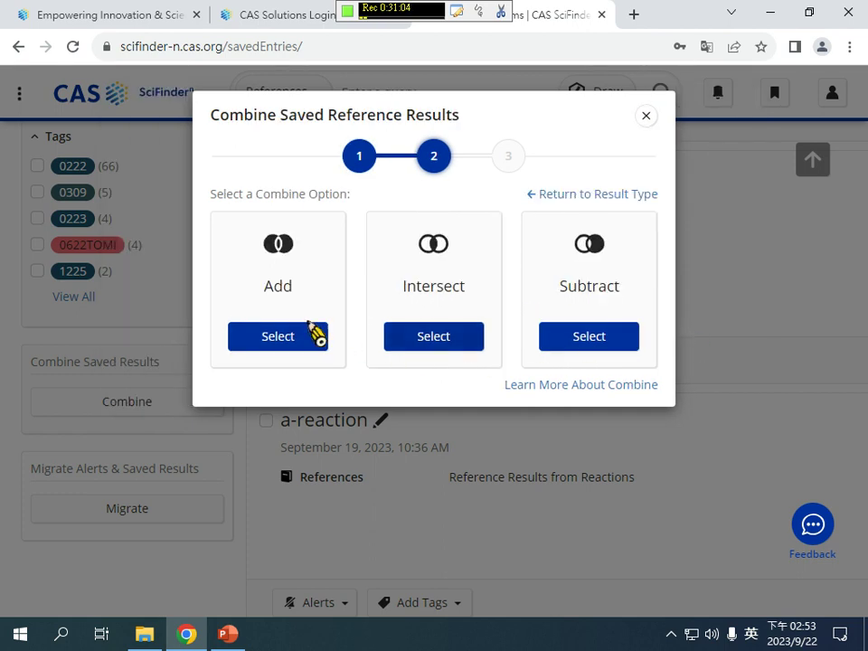
click(315, 333)
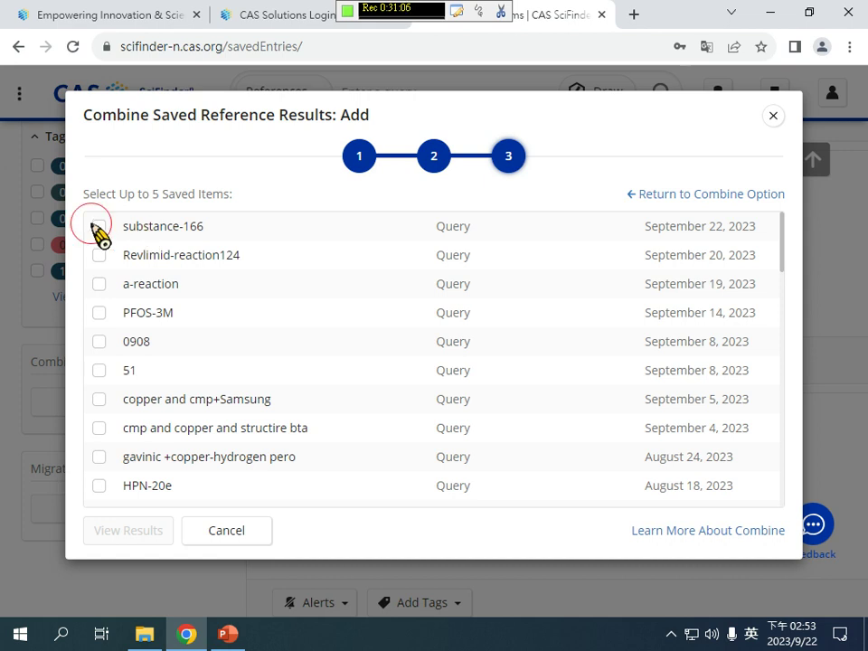
click(98, 226)
click(98, 255)
click(99, 284)
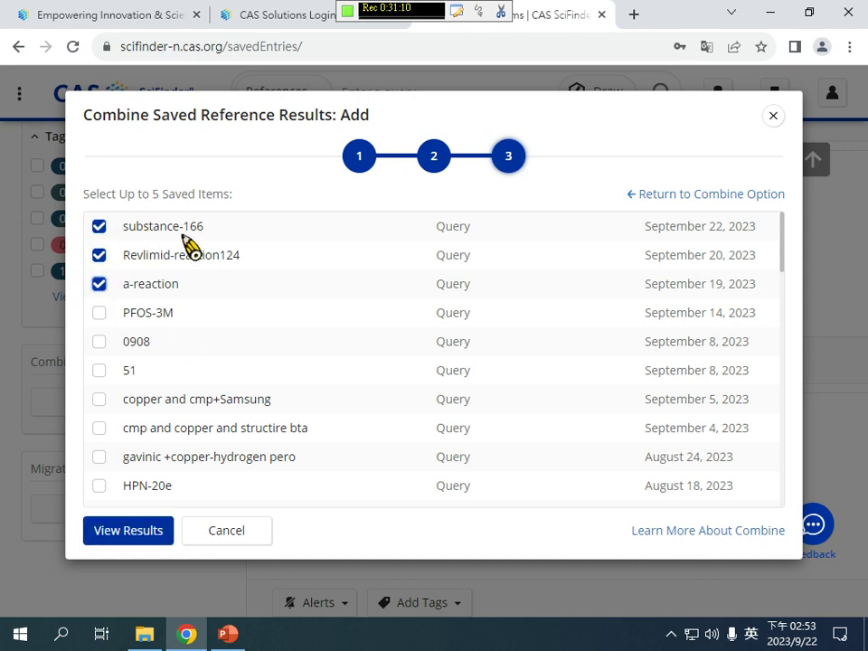
click(773, 116)
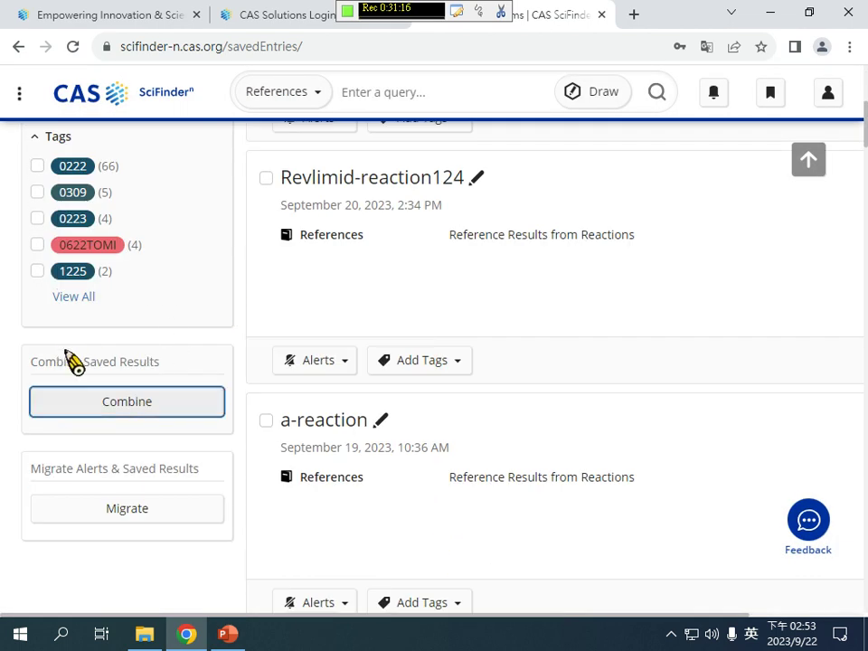
- Show the combine options for saved reference results once more and close them without choosing one
click(145, 407)
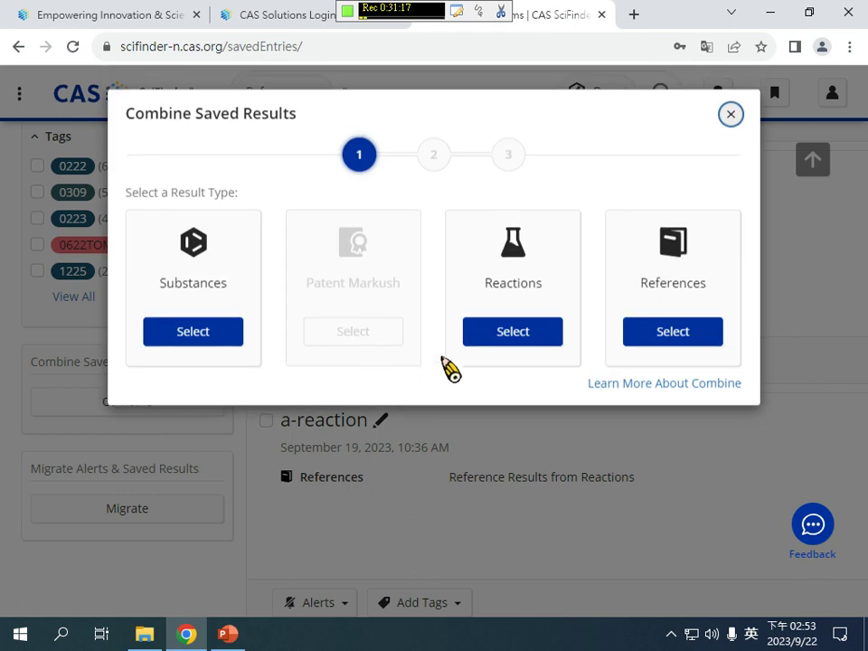
click(652, 340)
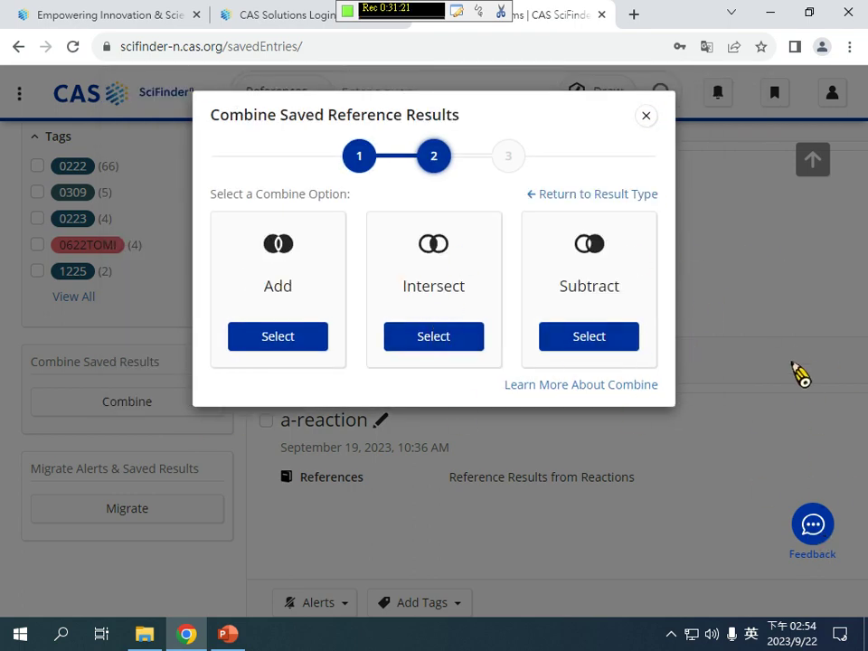
click(646, 116)
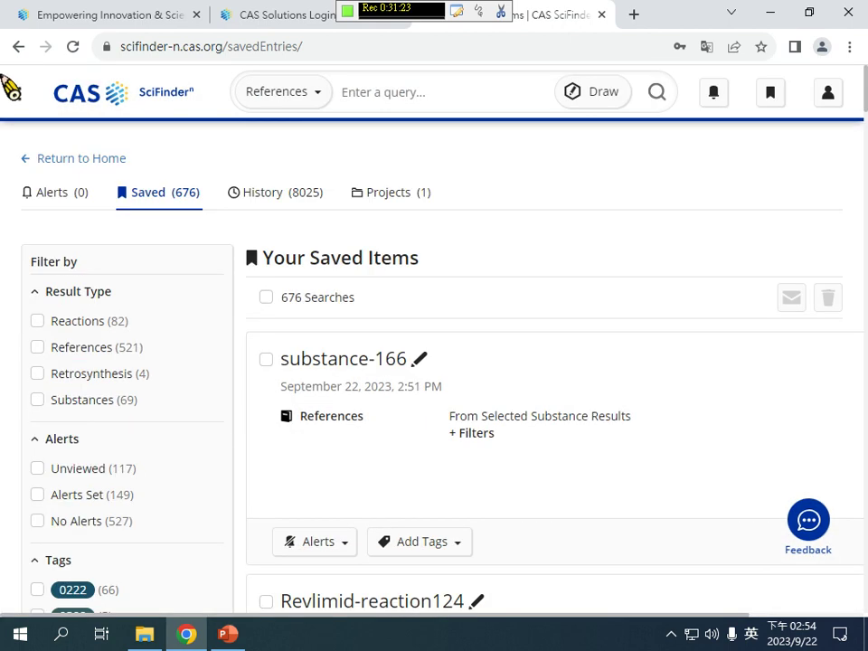
- Go back from the saved items through the references from reactions to the product-filtered reaction results for 191732-72-6
click(16, 51)
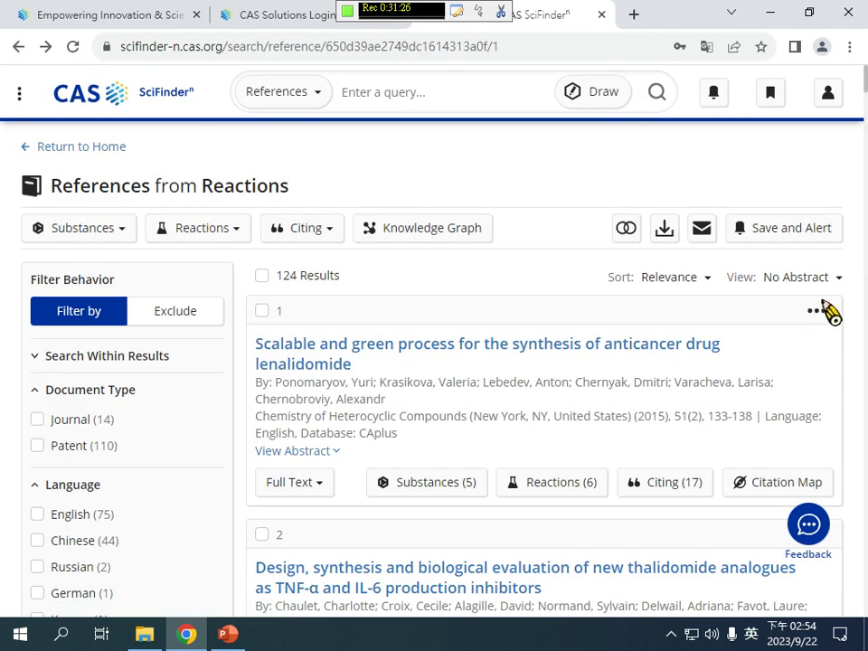
click(18, 47)
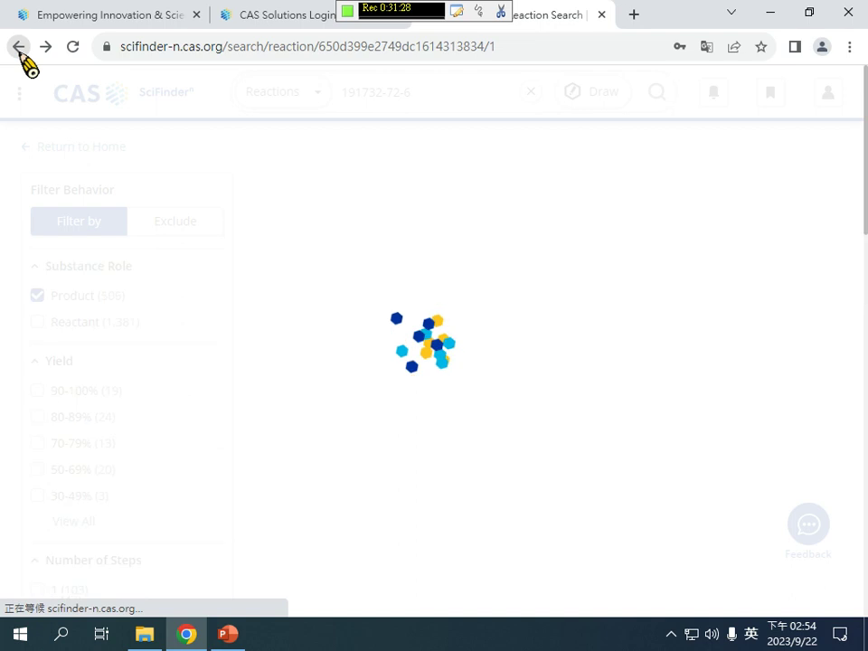
- Go back to the Revlimid substance details and return to the start of the unfiltered reaction results for 191732-72-6
click(18, 48)
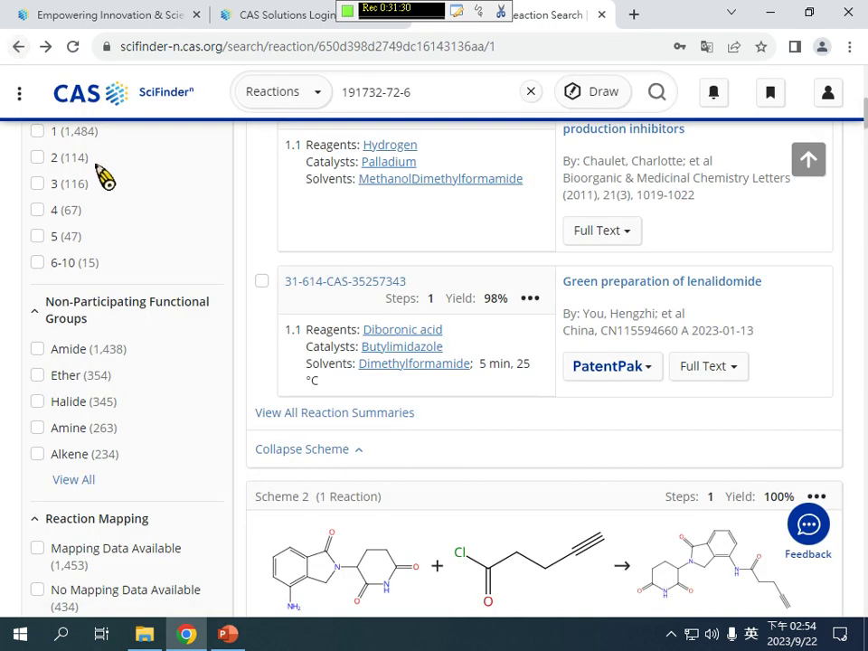
click(18, 47)
click(18, 47)
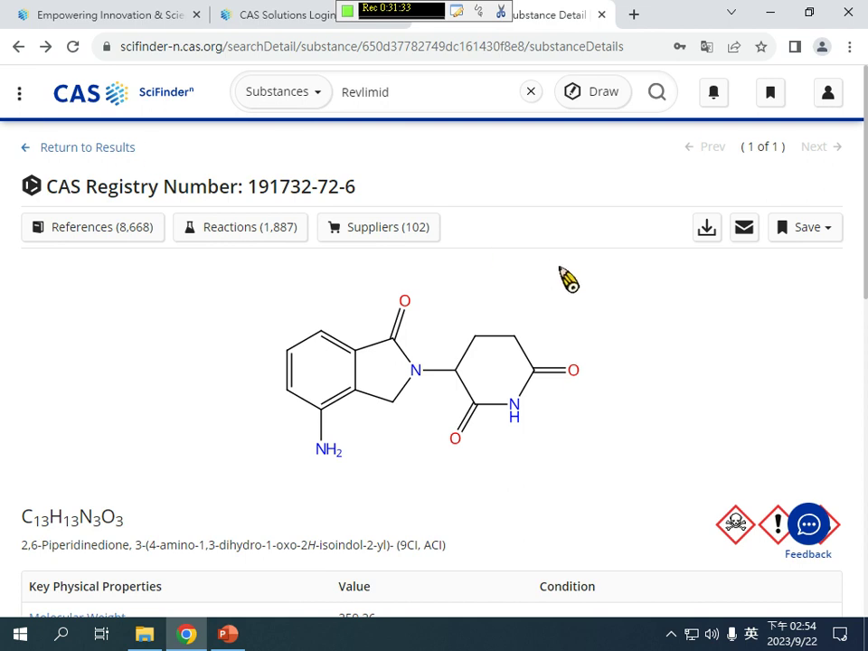
click(18, 47)
click(44, 47)
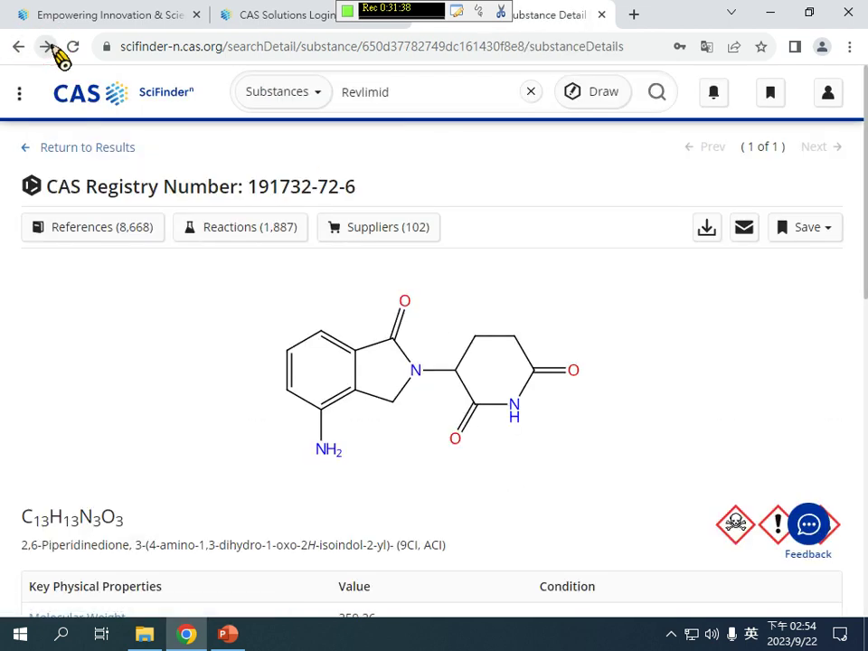
click(44, 47)
scroll(496, 369, up, 20)
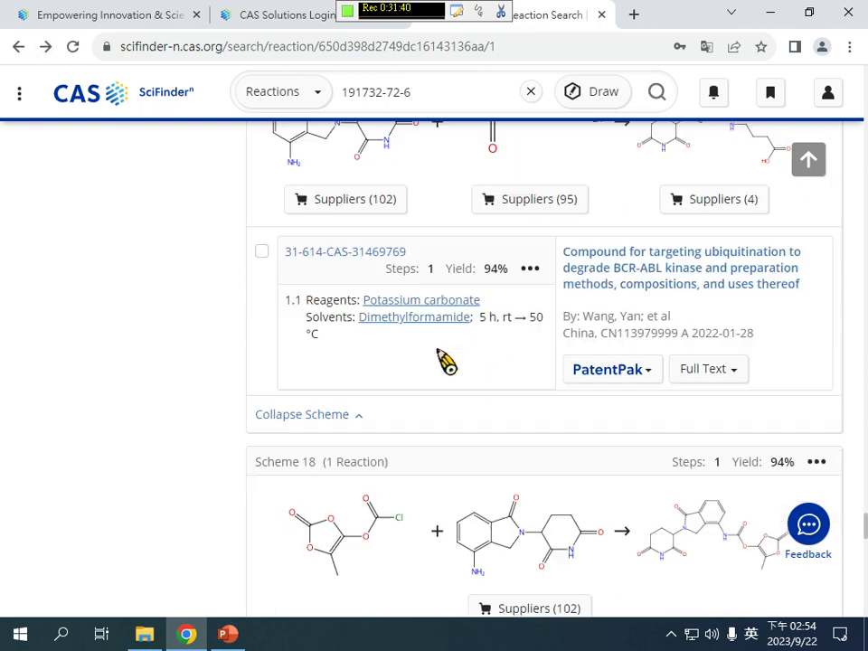
drag(863, 387, 861, 31)
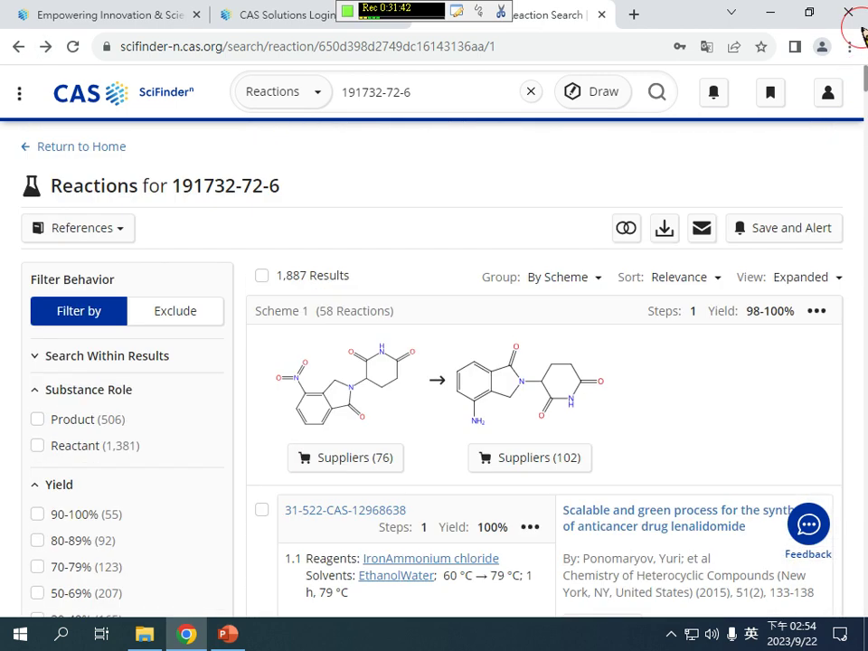
- Show the save and alert settings for the reaction results, mark the existing tag 0223, and close them without saving
click(782, 235)
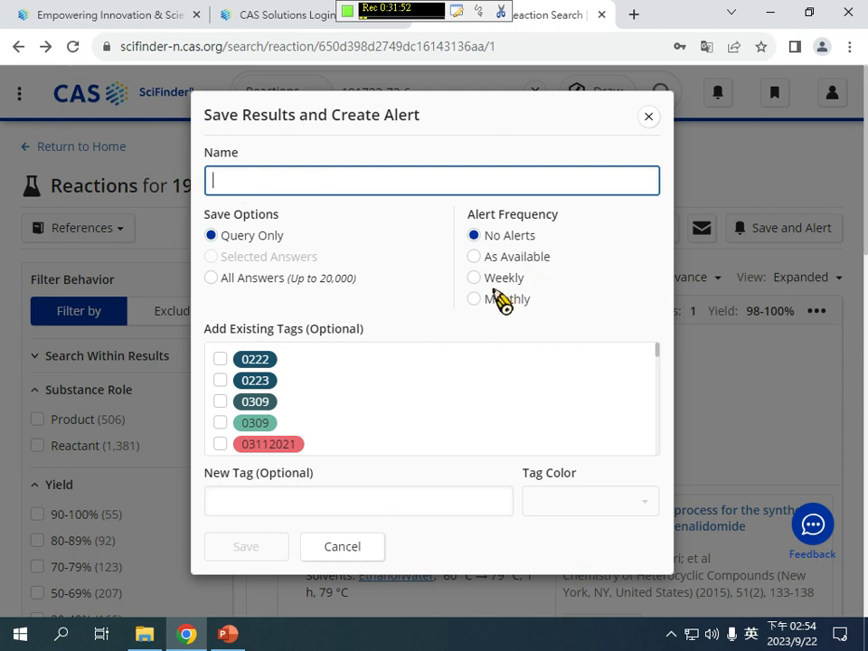
click(220, 381)
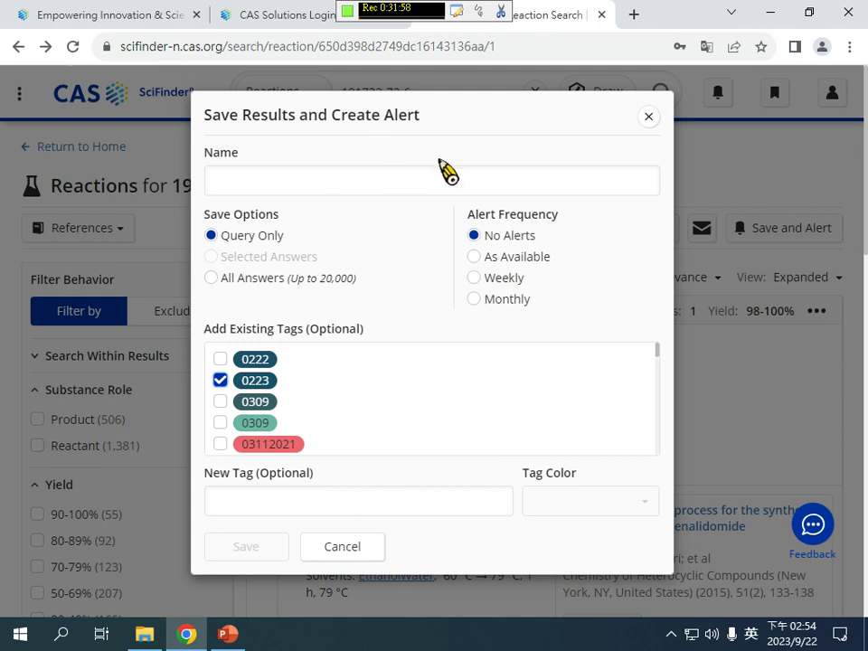
click(649, 118)
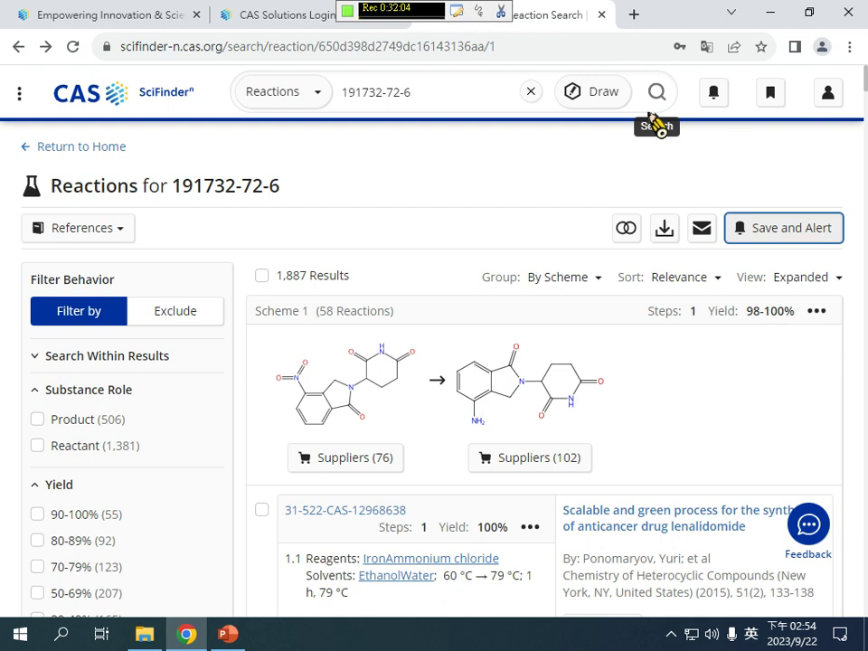
- From the saved items, start an Add combination of saved reaction results and close it without combining anything
click(774, 98)
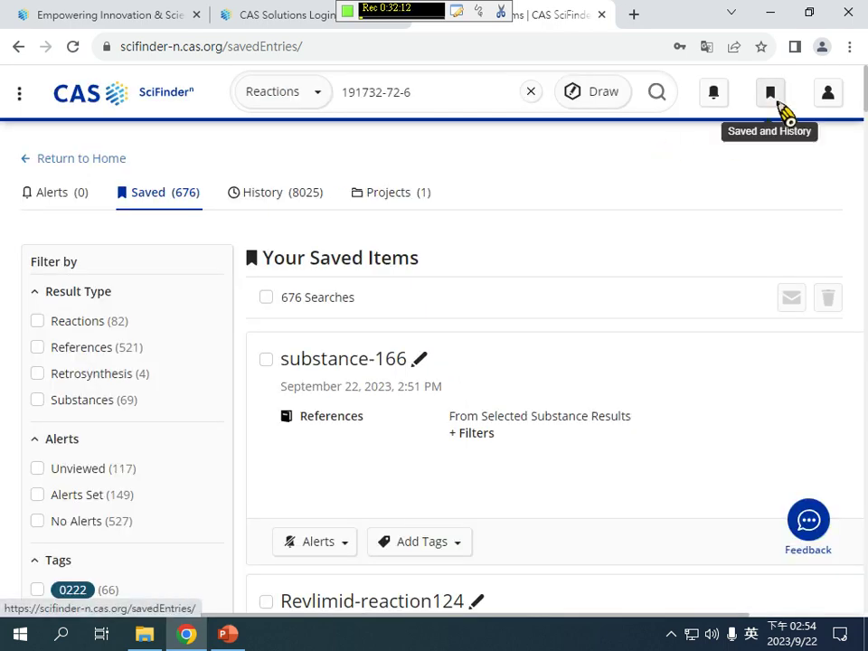
scroll(91, 290, down, 6)
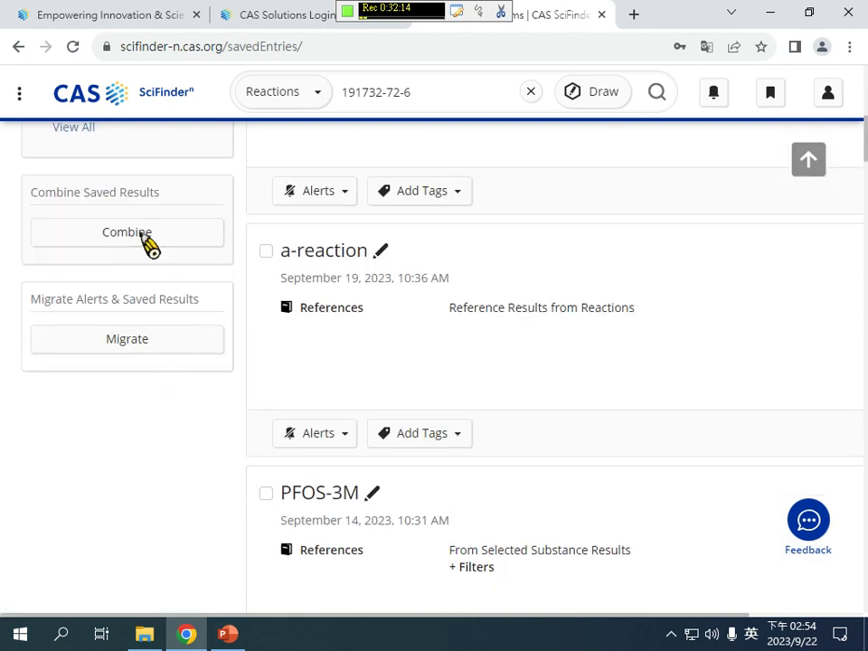
click(143, 237)
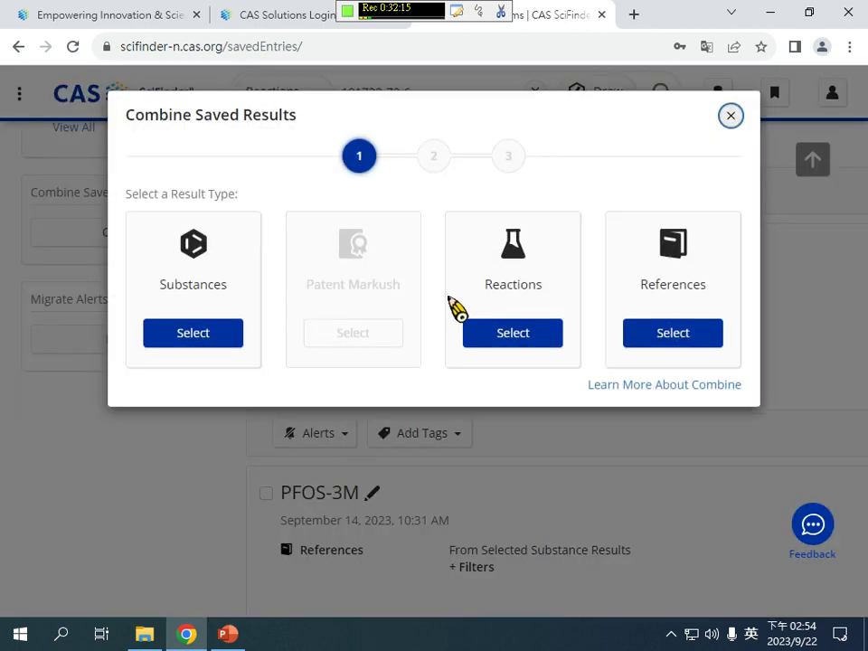
click(512, 340)
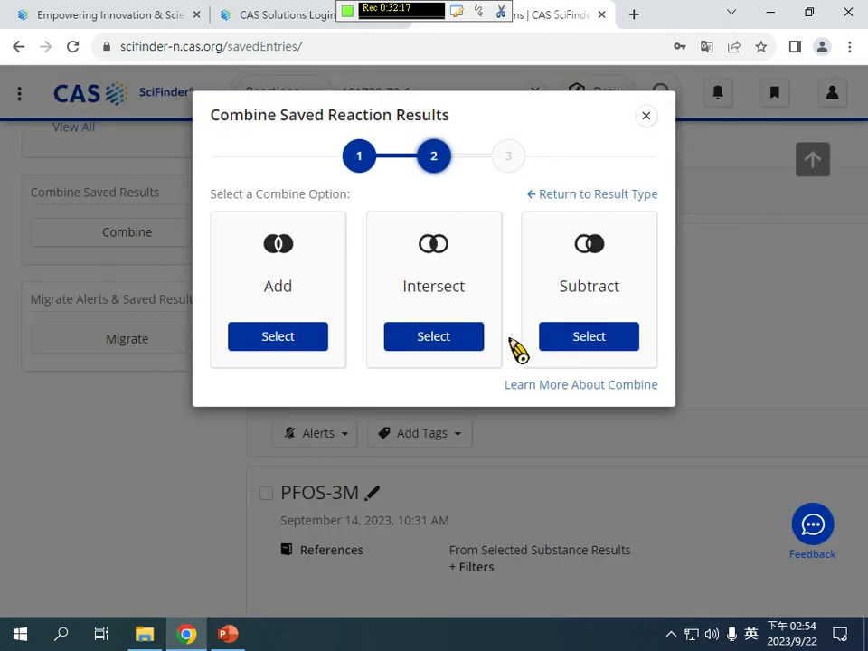
click(297, 329)
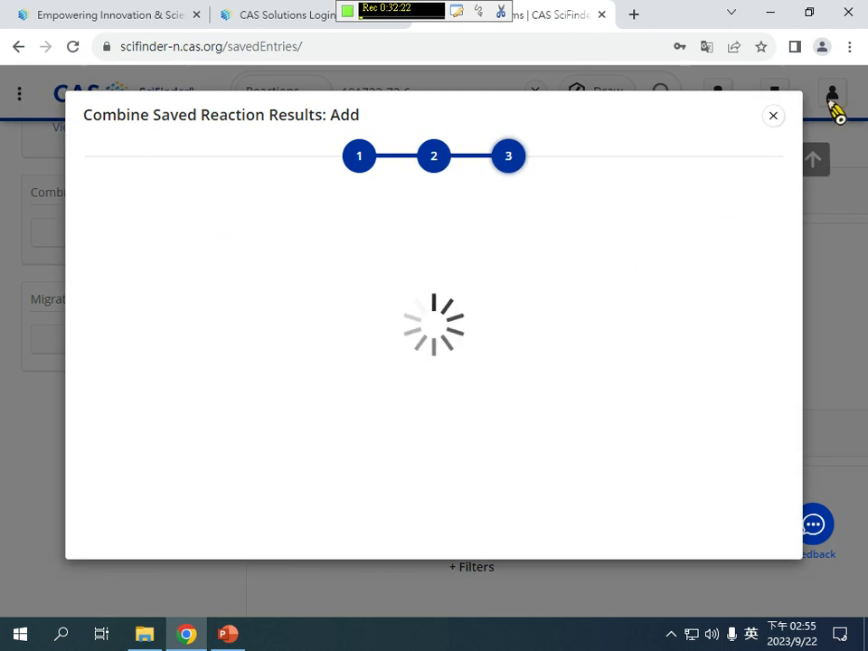
click(775, 117)
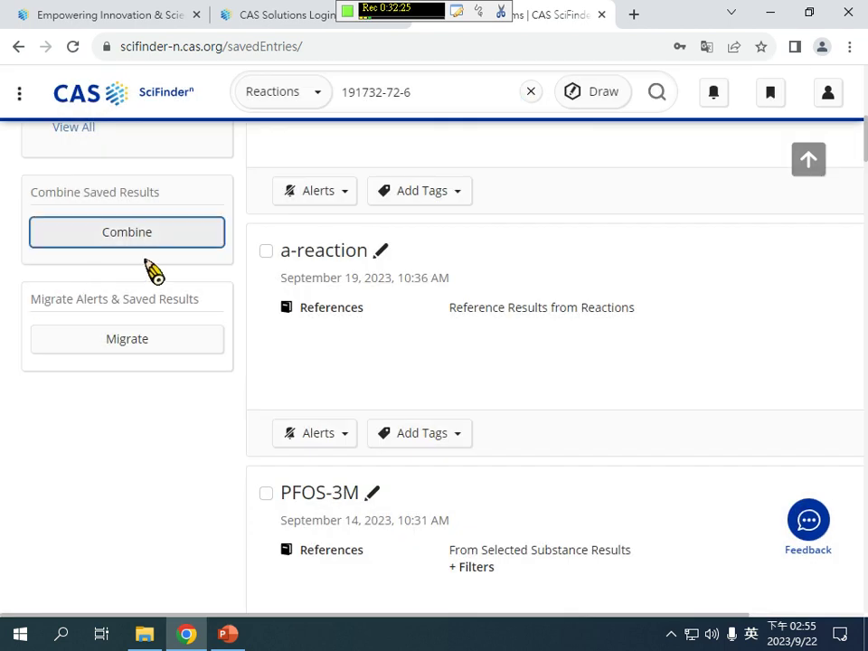
- Show the result types available for combining, close them, and review the result type, alert and tag filters of the saved items
click(149, 234)
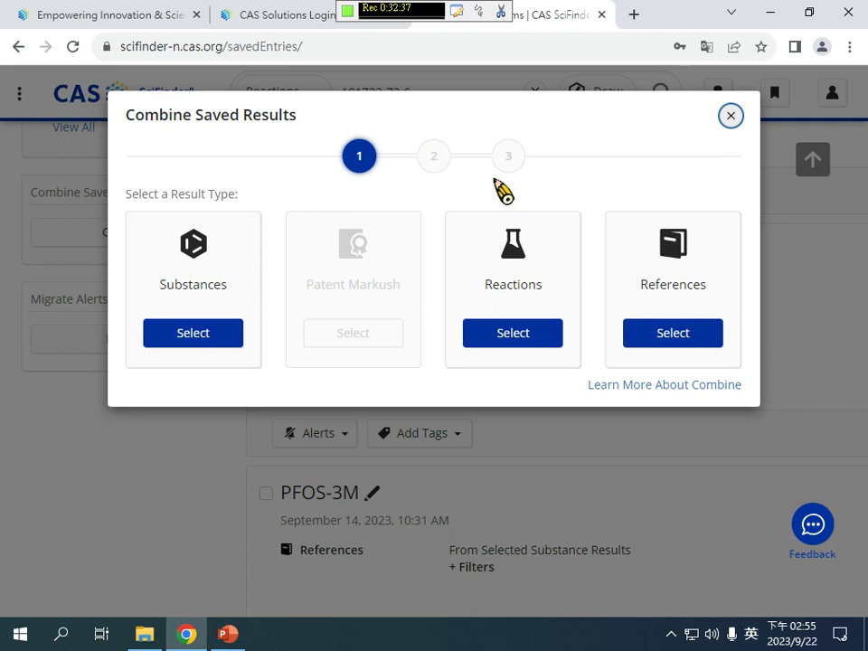
click(731, 115)
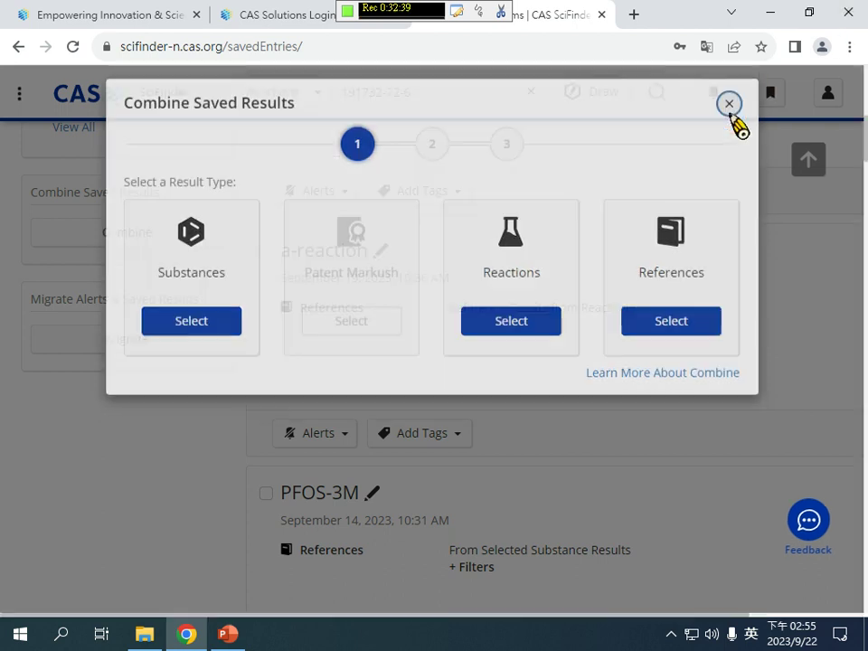
scroll(714, 329, up, 6)
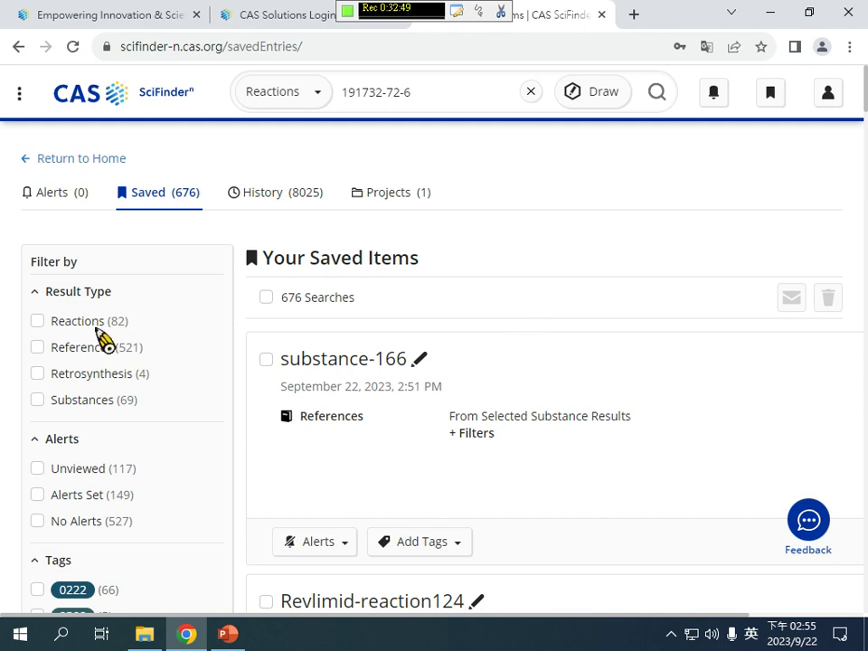
scroll(105, 341, down, 2)
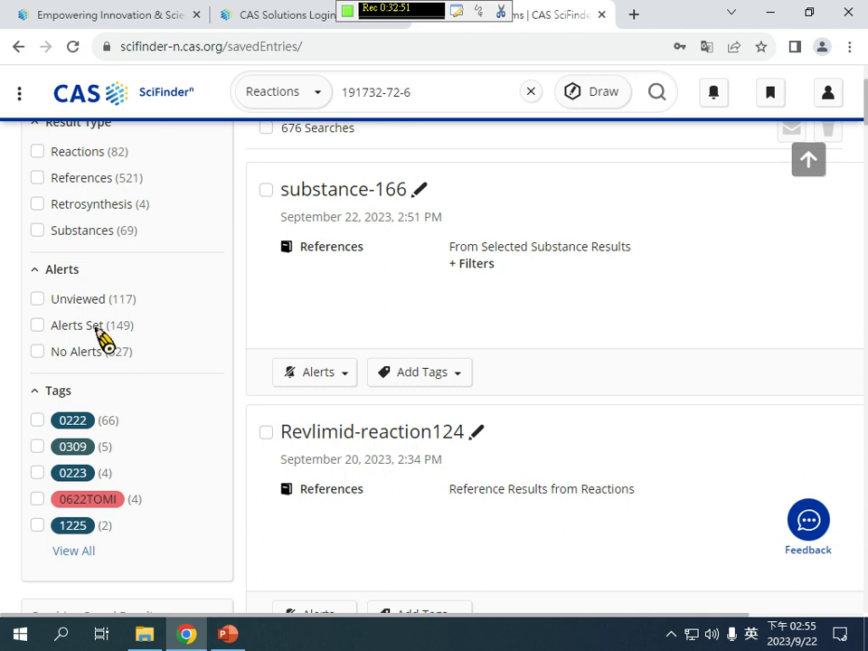
scroll(105, 341, up, 2)
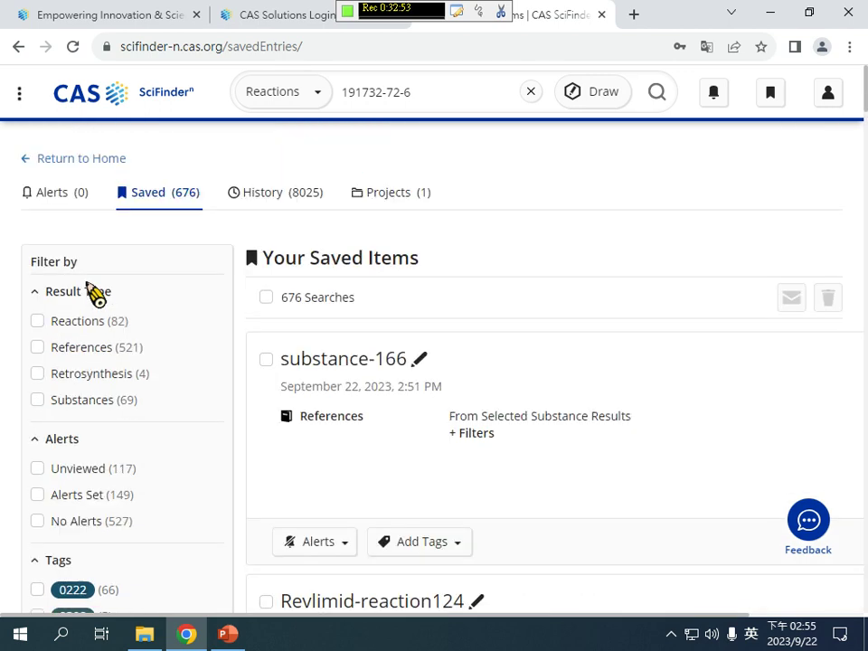
- Return to the substance details for 191732-72-6, show the enlarged structure with its related actions, and close it
click(19, 46)
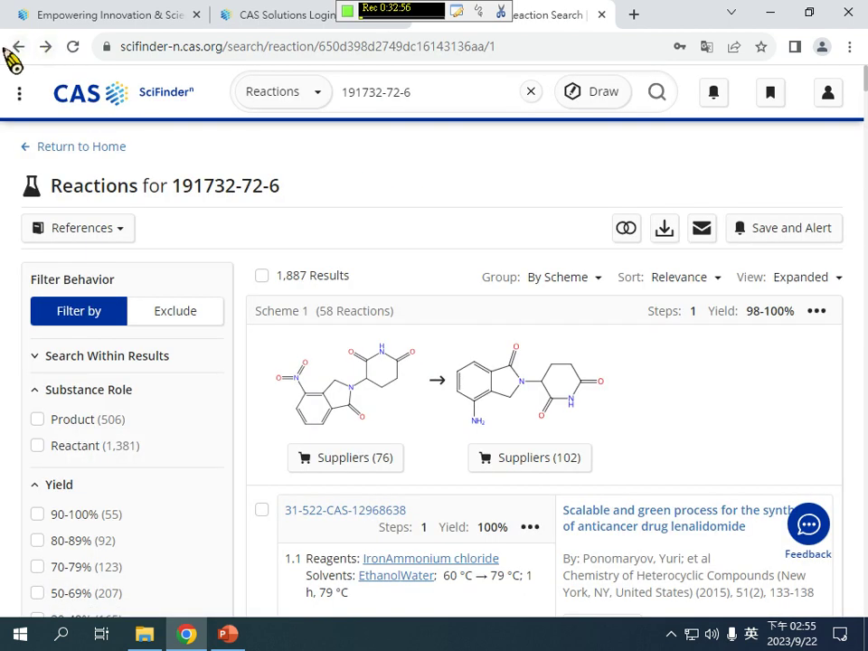
click(18, 46)
click(16, 49)
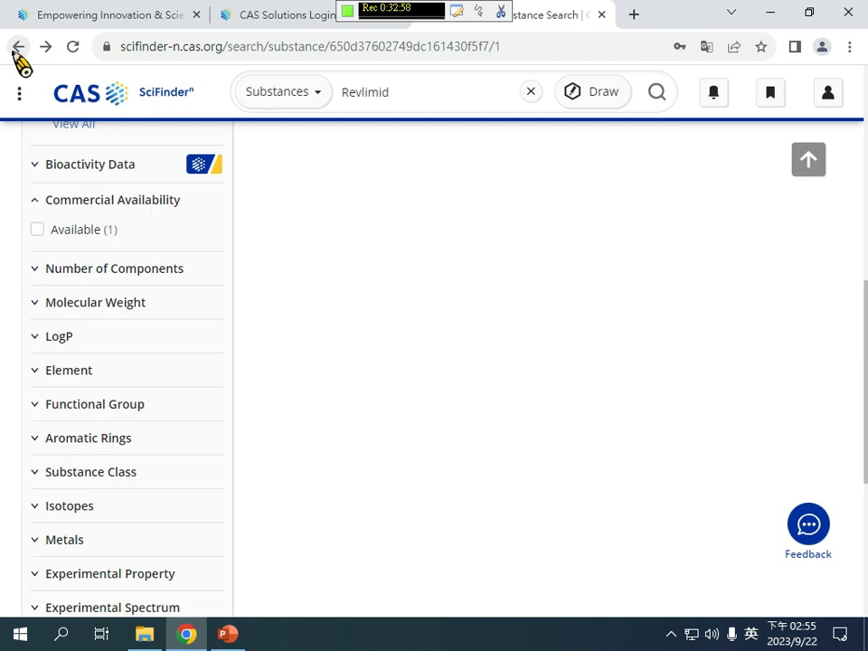
click(45, 48)
click(471, 418)
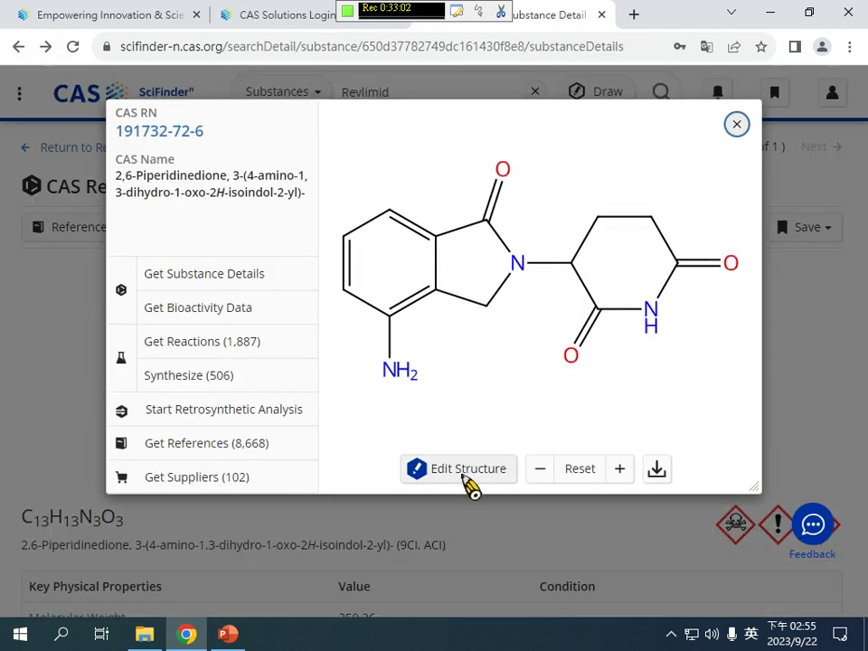
click(737, 123)
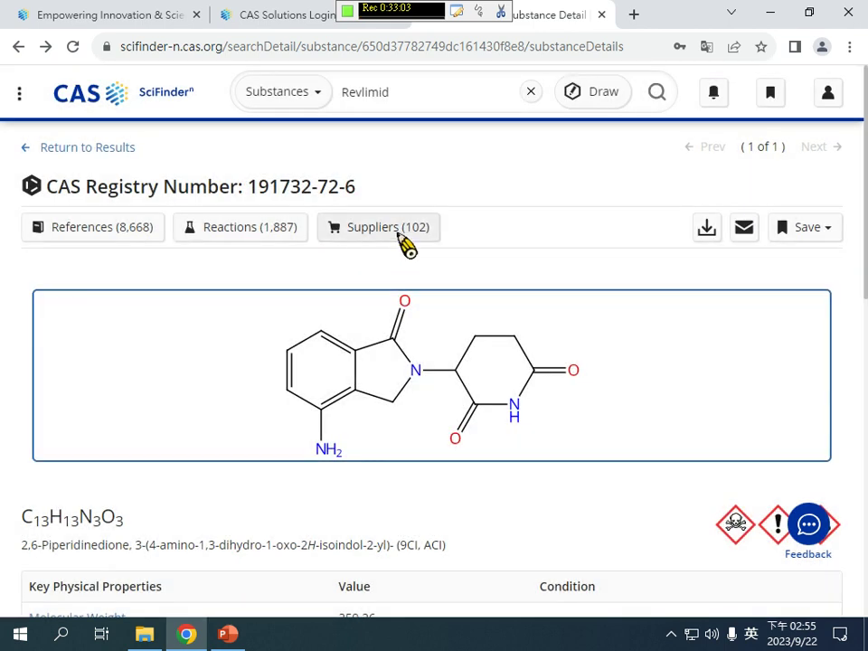
- Open the suppliers for 191732-72-6 and review the filters, expanding Stock Status and Country/Region
click(399, 232)
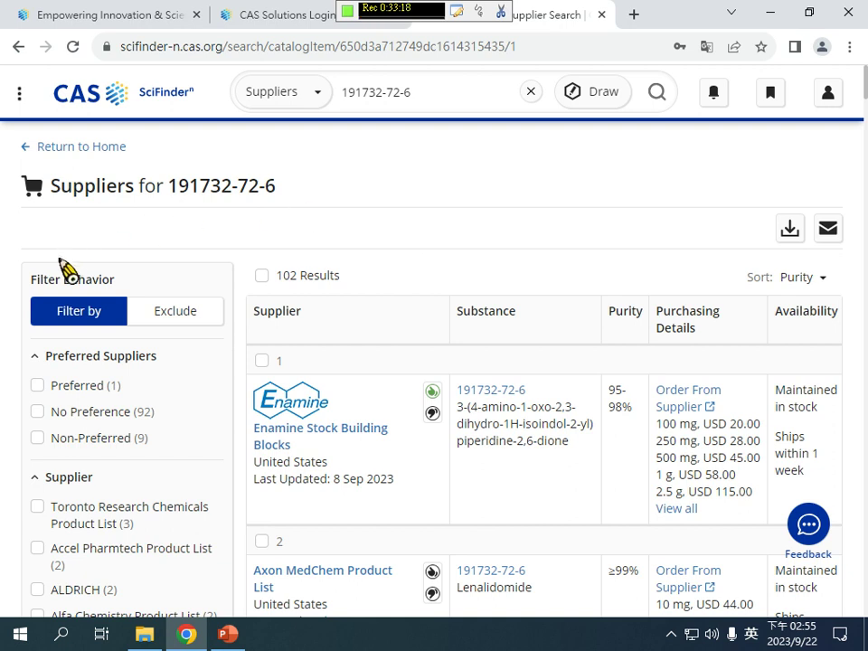
scroll(80, 369, down, 2)
scroll(79, 369, down, 6)
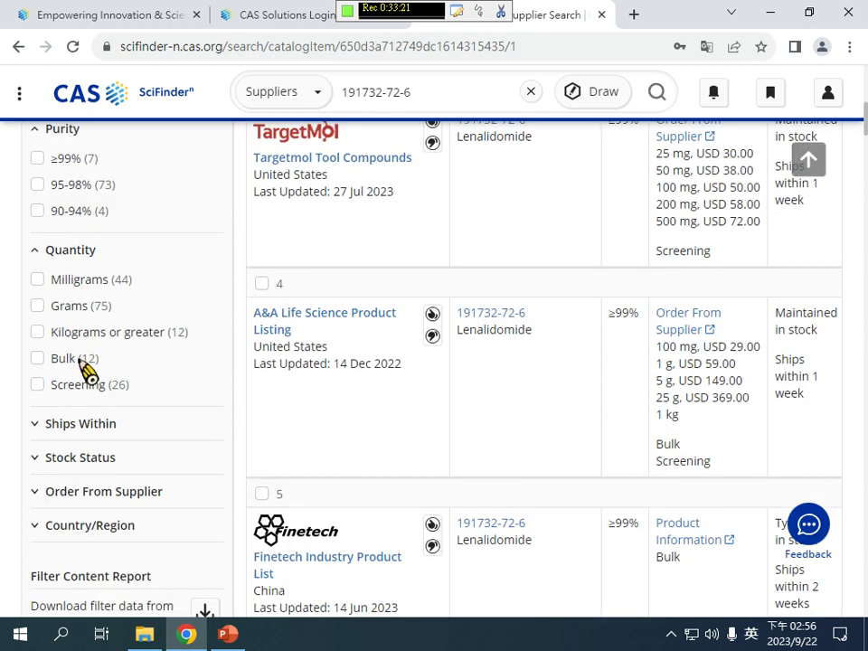
click(115, 455)
scroll(145, 516, down, 2)
click(139, 470)
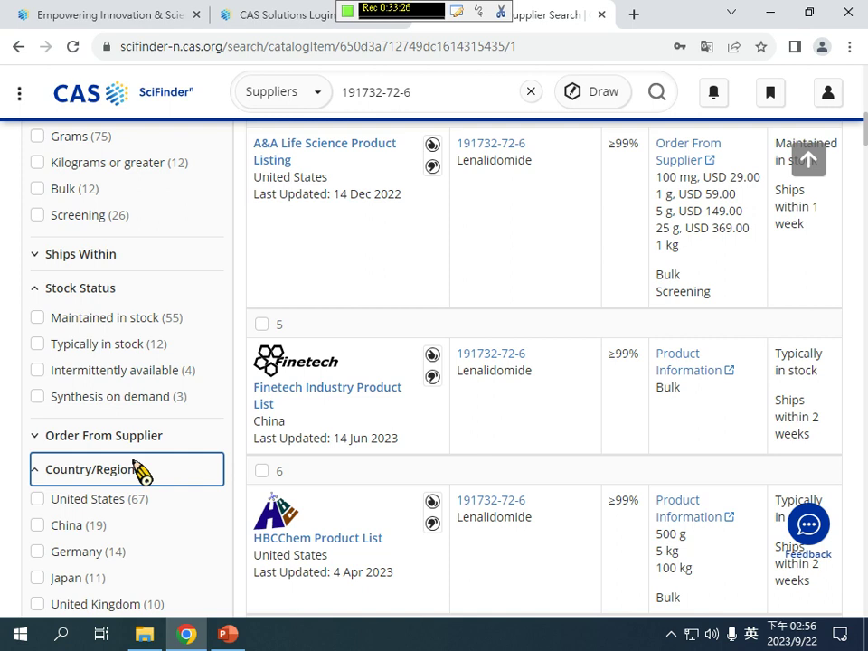
scroll(471, 363, up, 3)
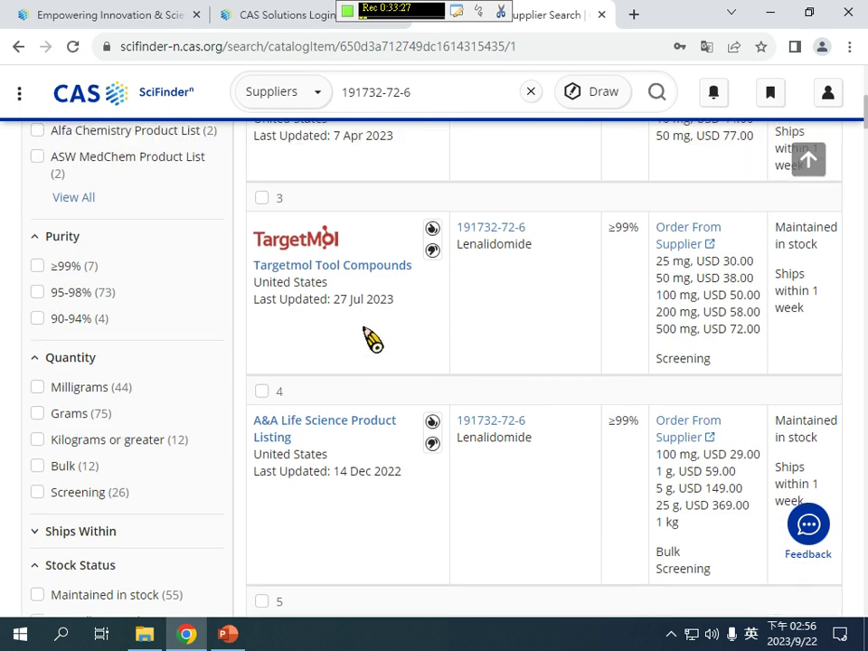
scroll(372, 341, up, 4)
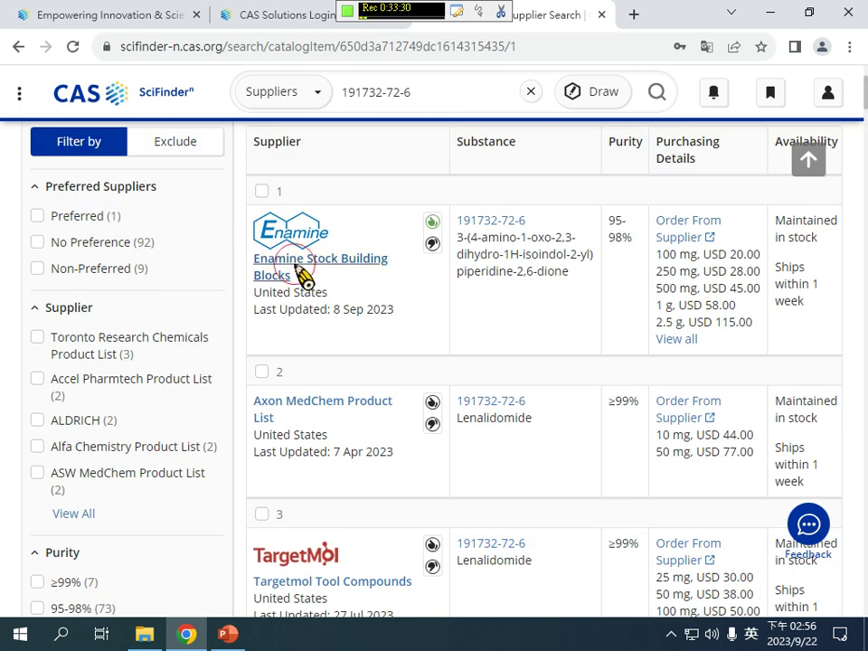
- View the Enamine Stock Building Blocks catalog details and return to the supplier results
click(291, 273)
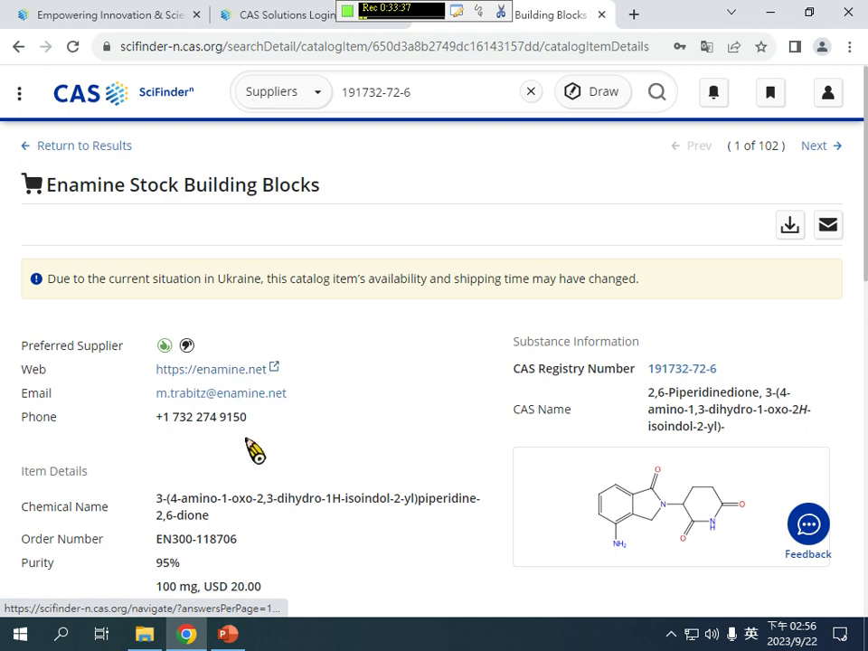
scroll(253, 451, down, 3)
scroll(240, 480, up, 3)
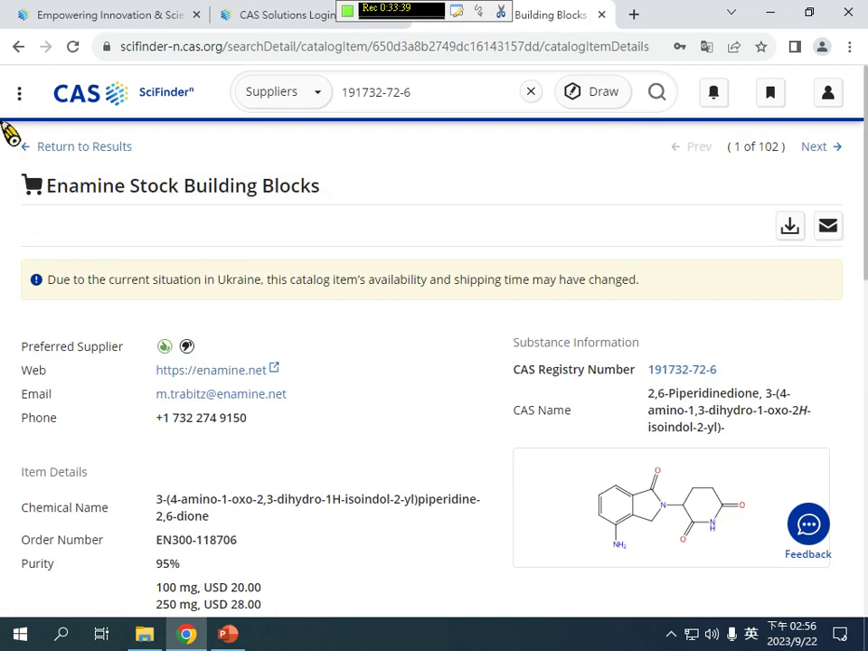
click(68, 150)
- Download all supplier results as the Excel file Supplier_20230922_1456, open it in Excel, and show the 191732-72-6 sheet
click(789, 229)
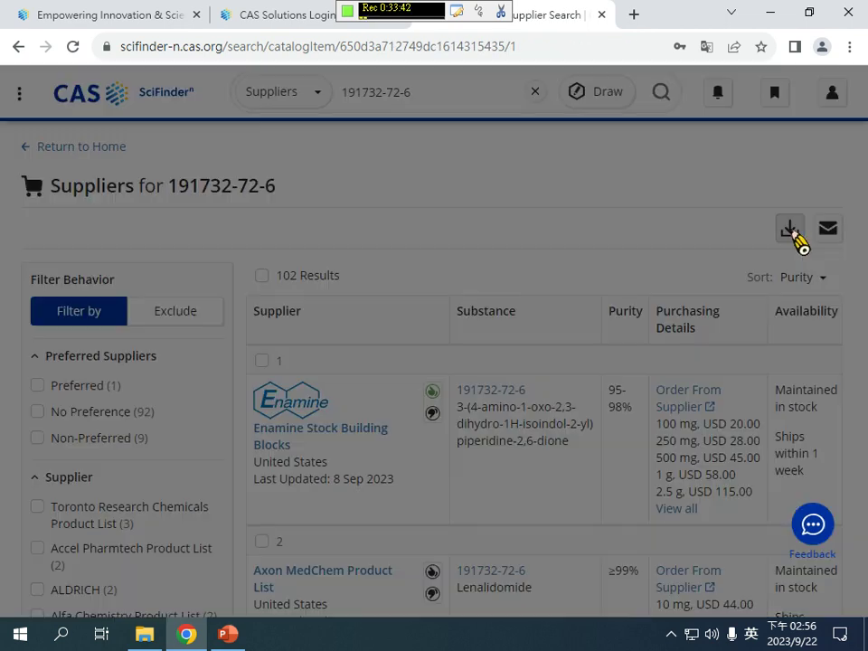
click(284, 181)
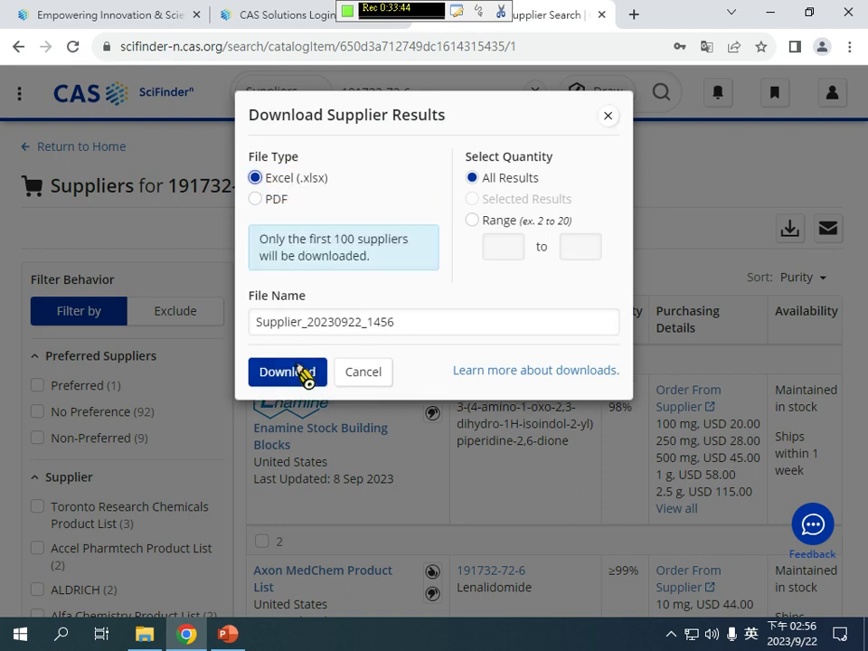
click(309, 380)
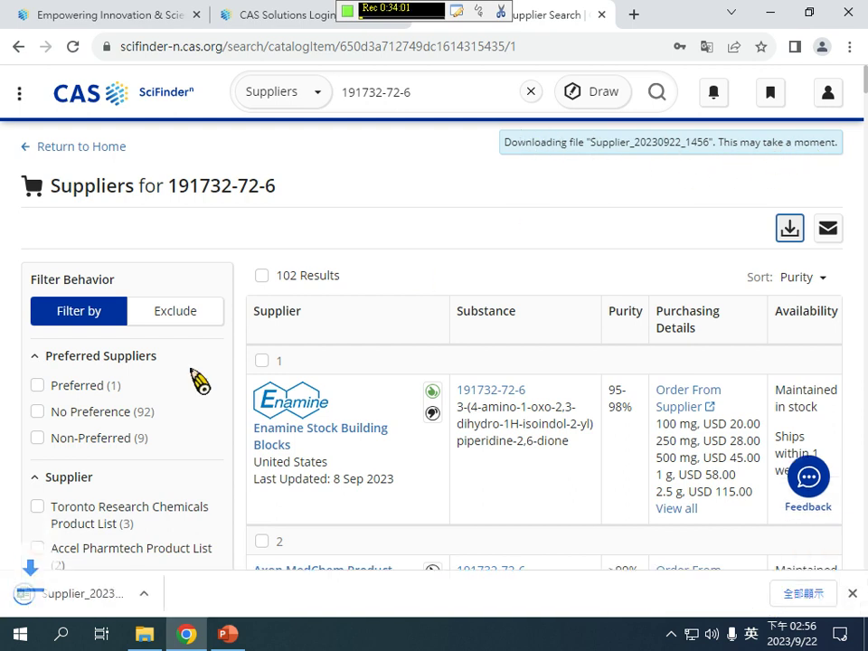
click(77, 593)
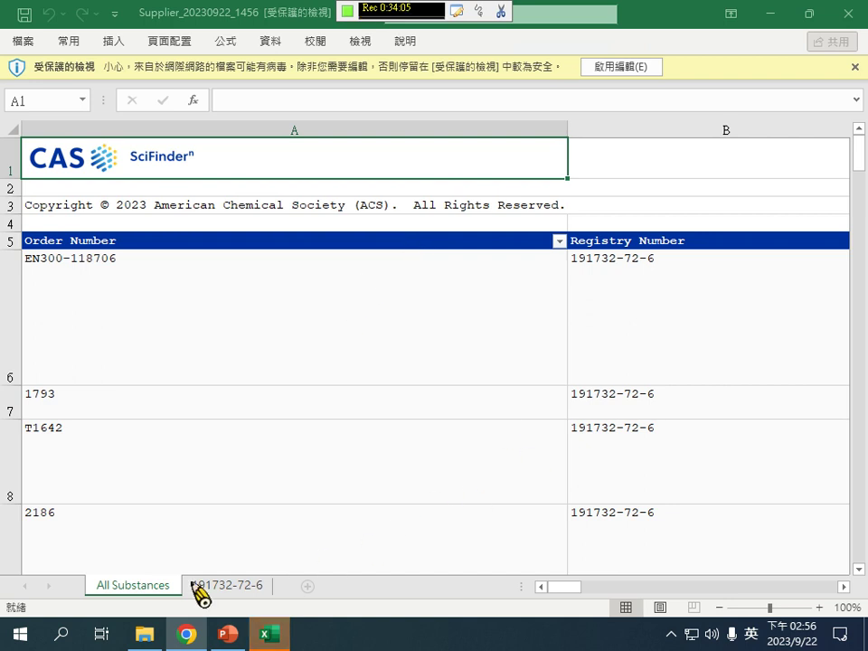
click(205, 589)
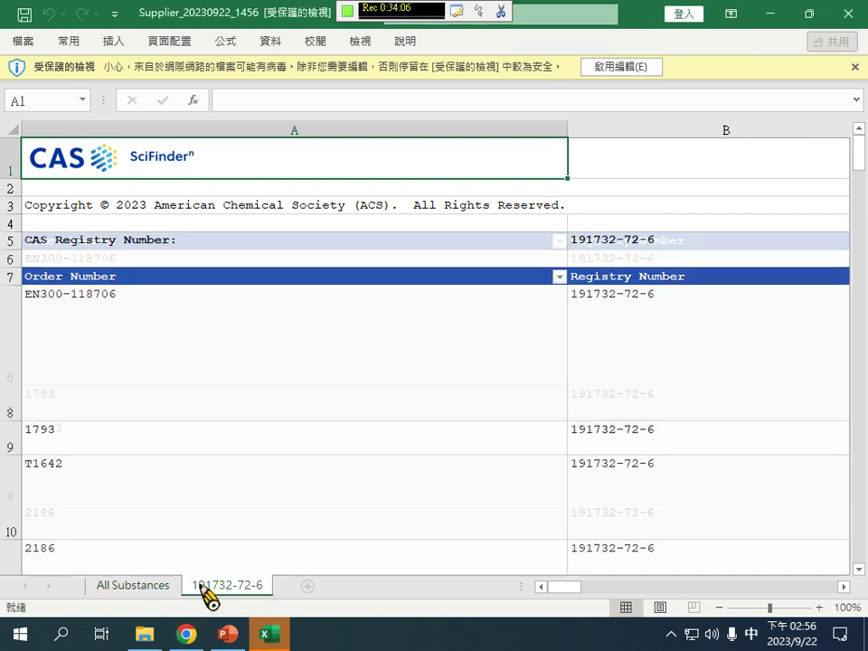
- Review the supplier e-mail addresses in column P of the 191732-72-6 sheet, selecting them from row 8 to row 58
drag(577, 593, 829, 590)
click(203, 312)
drag(203, 312, 286, 407)
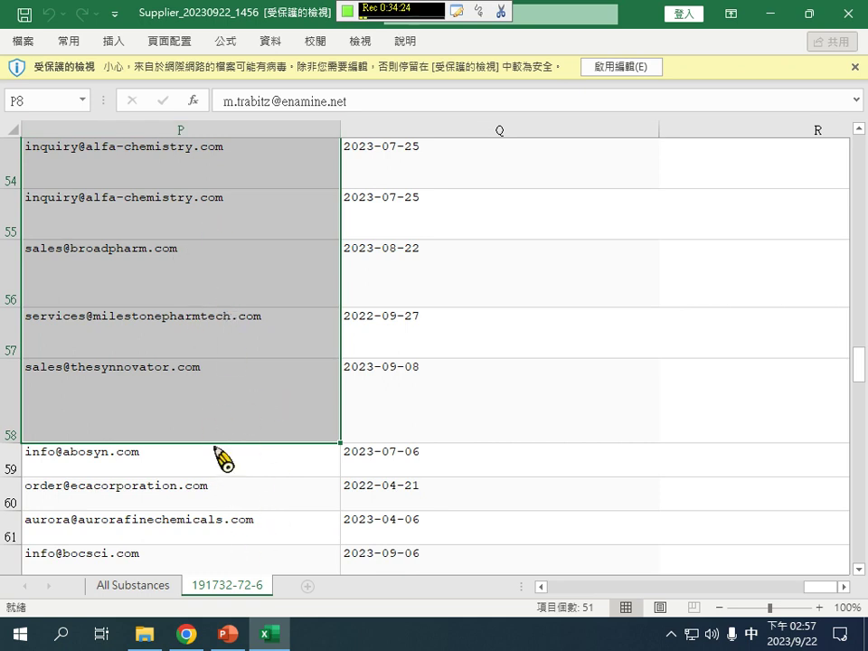
scroll(181, 362, up, 15)
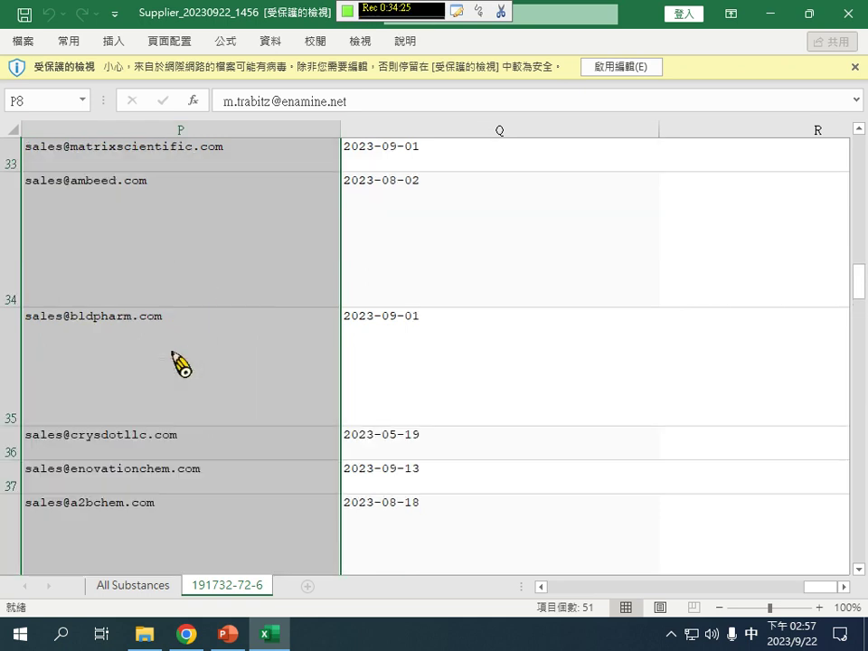
- Switch back to SciFinderⁿ in Chrome and return from the supplier results to the 191732-72-6 substance details
key(alt+Tab)
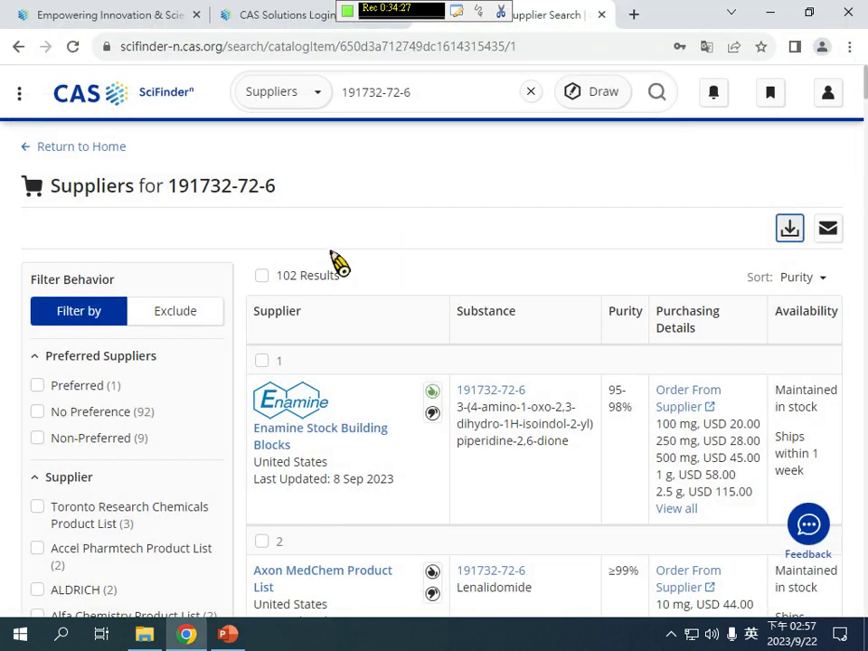
click(18, 46)
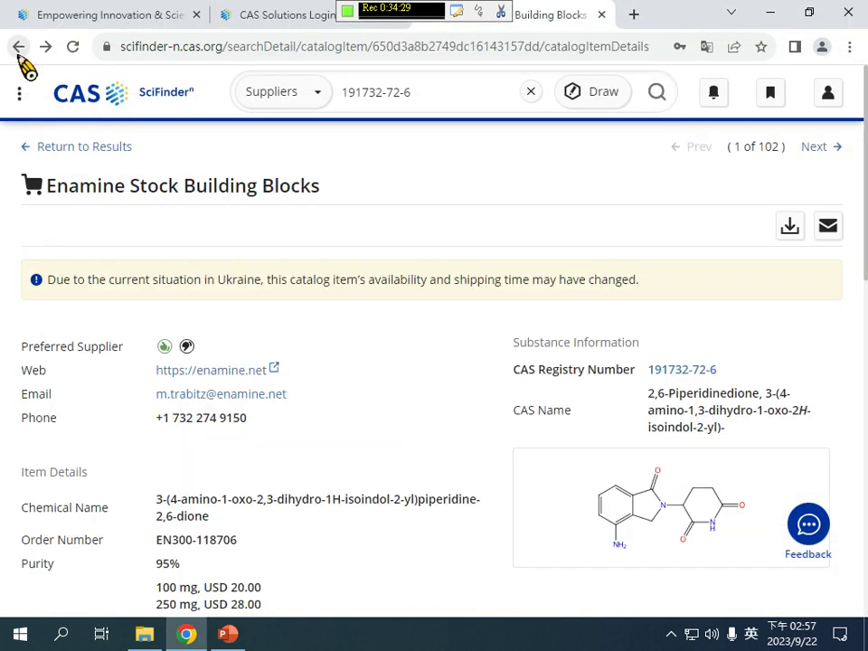
click(18, 47)
click(20, 47)
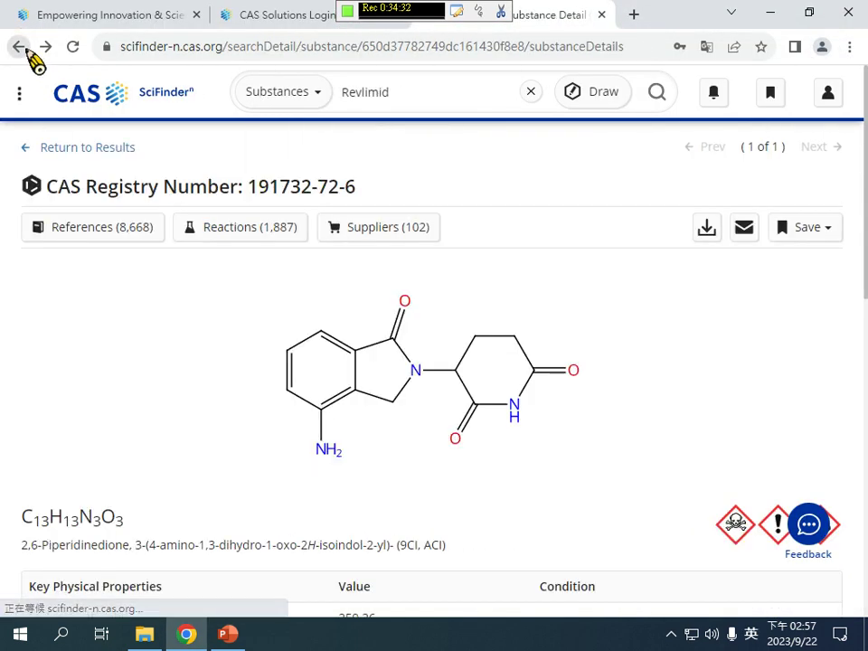
- Show the enlarged structure of 191732-72-6, open it for editing in CAS Draw, and close the editor without changes
click(403, 398)
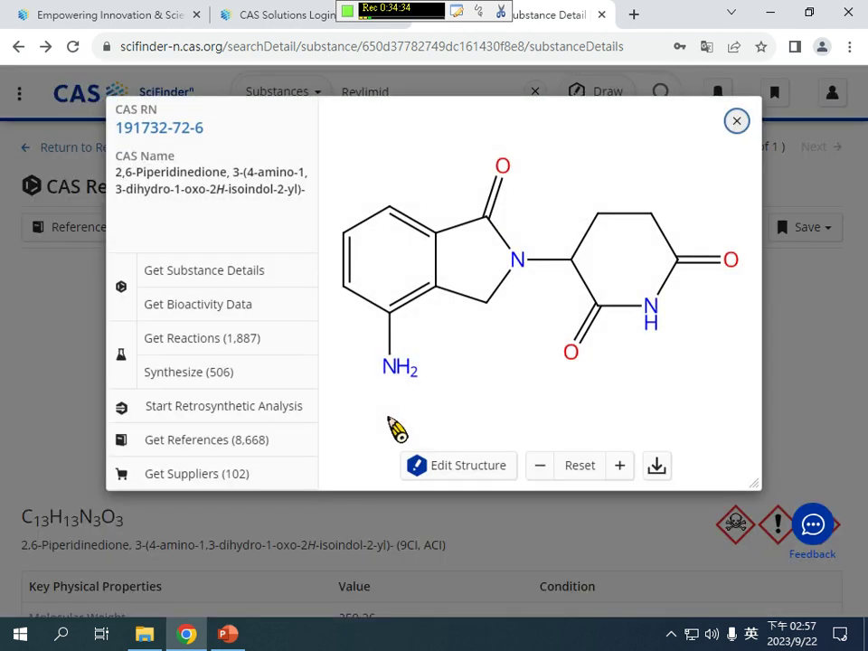
click(485, 471)
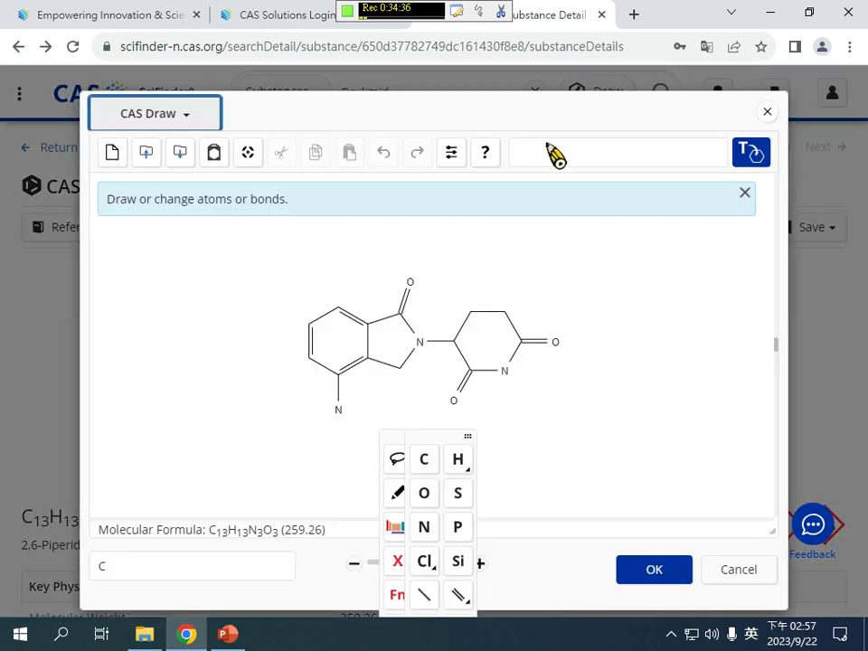
click(768, 113)
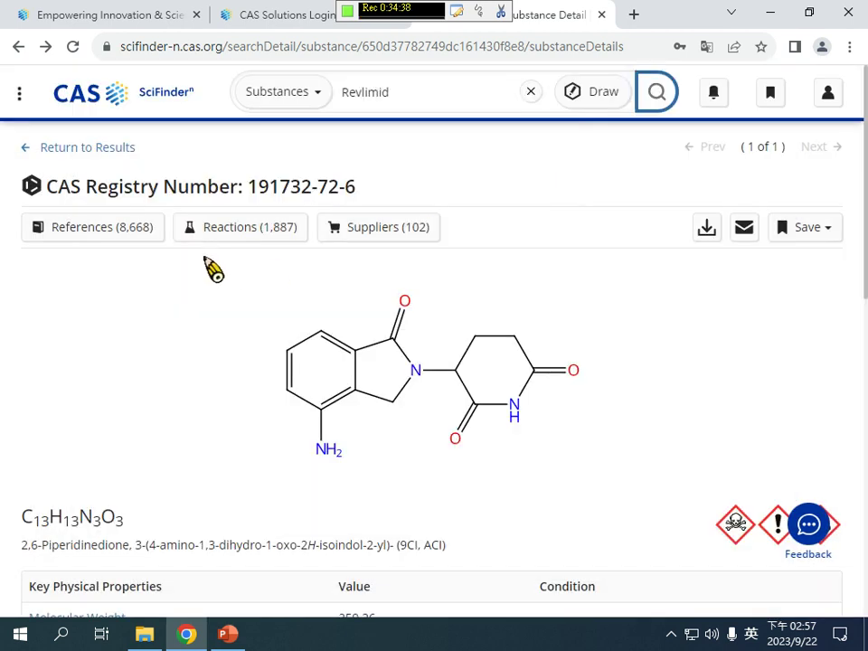
- Copy the CAS Registry Number 191732-72-6 from the substance heading and return to the SciFinderⁿ home page
drag(357, 187, 253, 193)
right_click(253, 196)
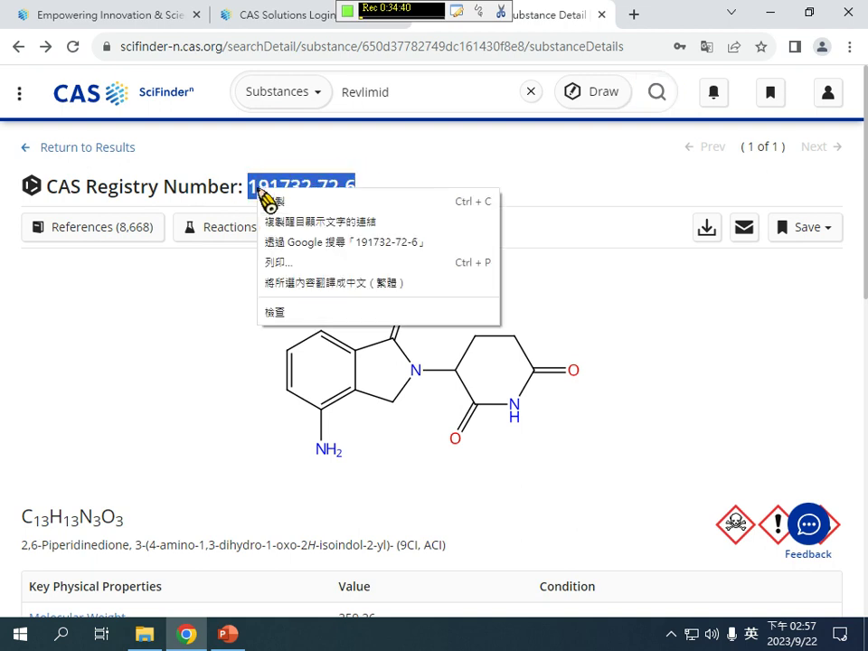
click(297, 200)
click(95, 103)
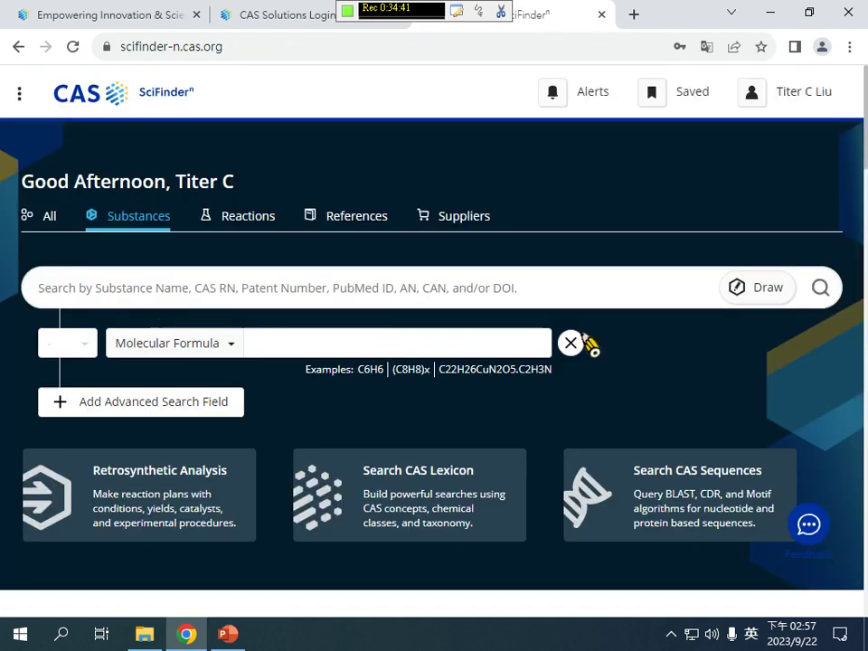
- Open the CAS Draw structure editor for a substance search and add the structure from CAS Registry Number 191732-72-6
click(764, 288)
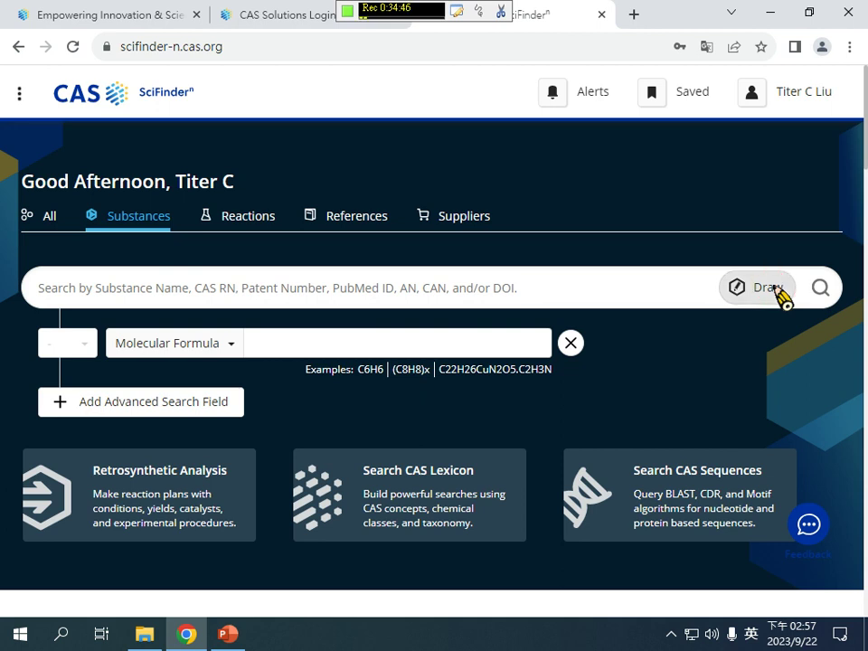
click(766, 112)
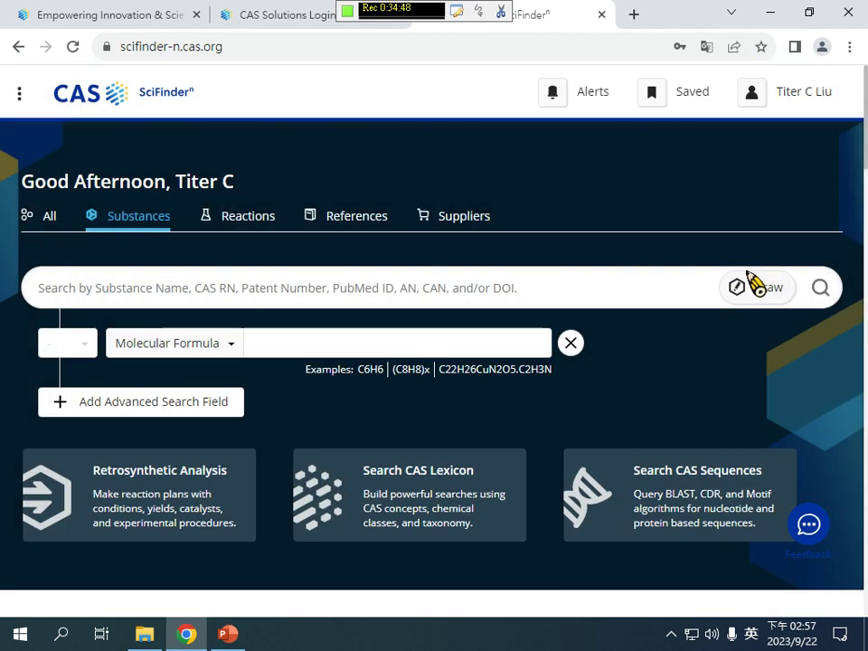
click(750, 285)
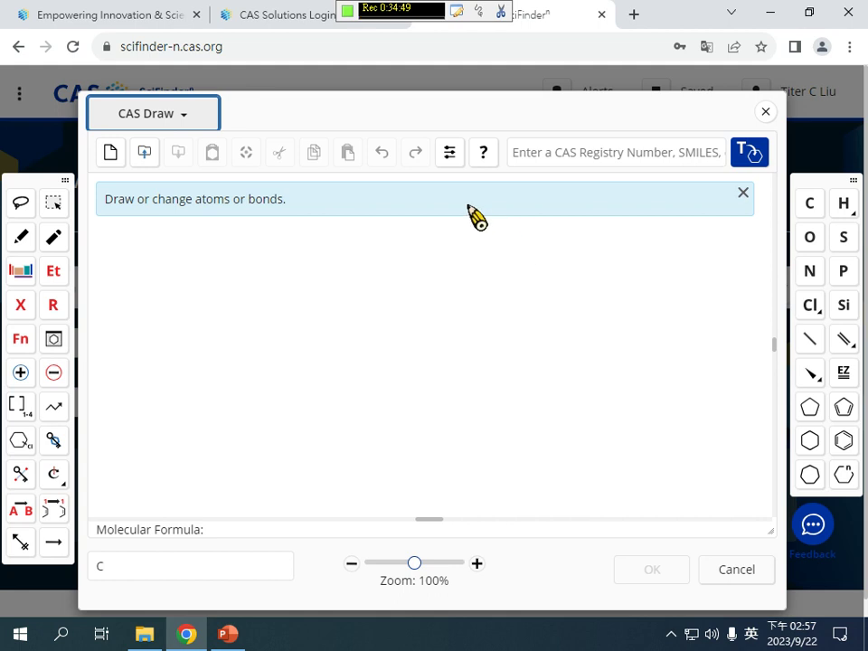
click(540, 159)
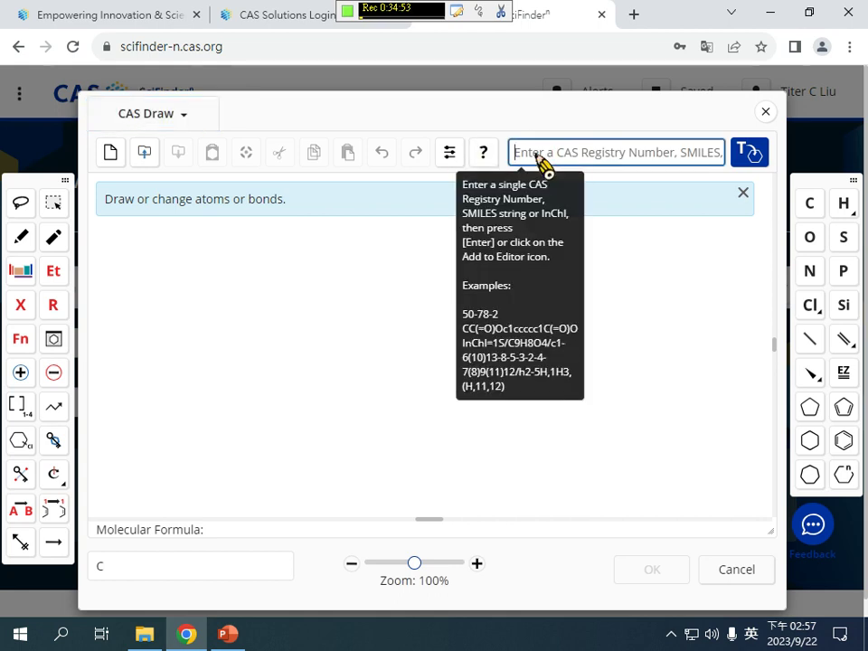
key(ctrl+v)
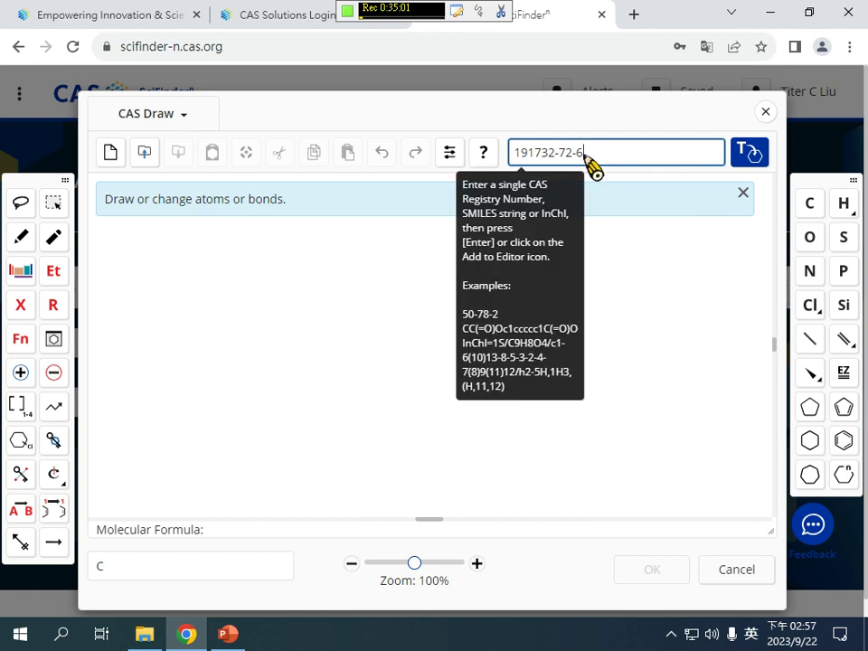
click(748, 157)
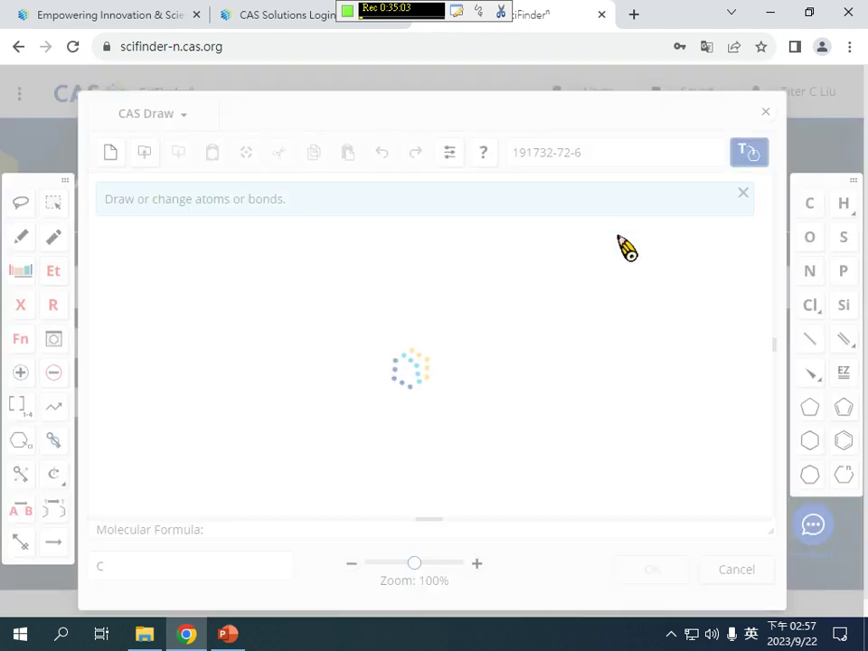
click(269, 18)
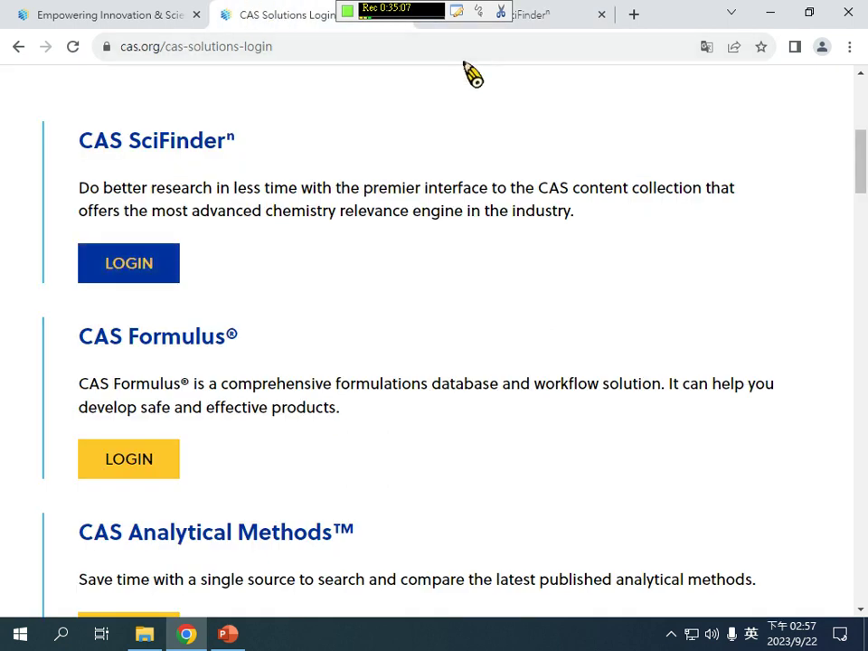
click(163, 15)
click(249, 16)
click(396, 45)
click(542, 20)
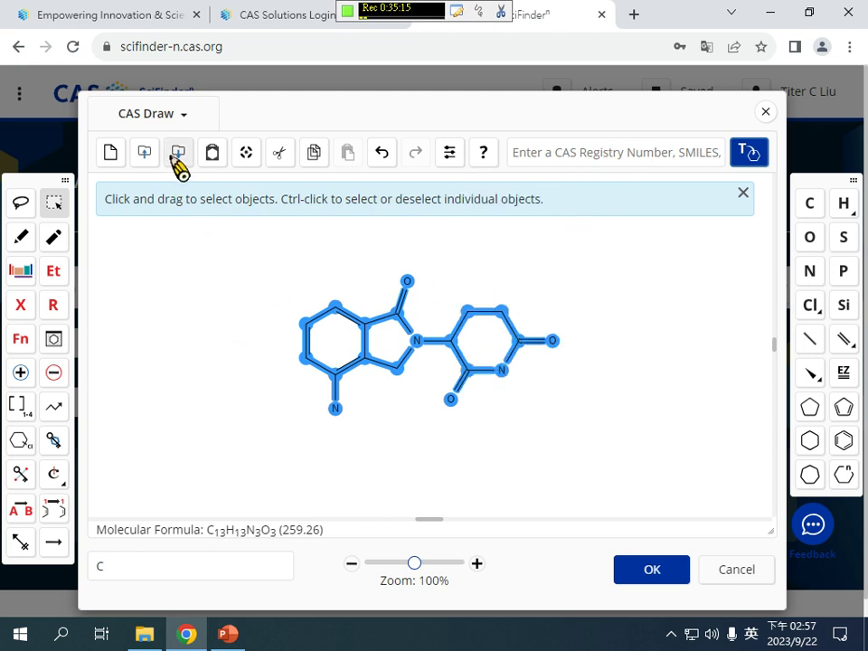
- Show the editor's structure import and the download options with Mol and CXF file types, cancelling both
click(151, 156)
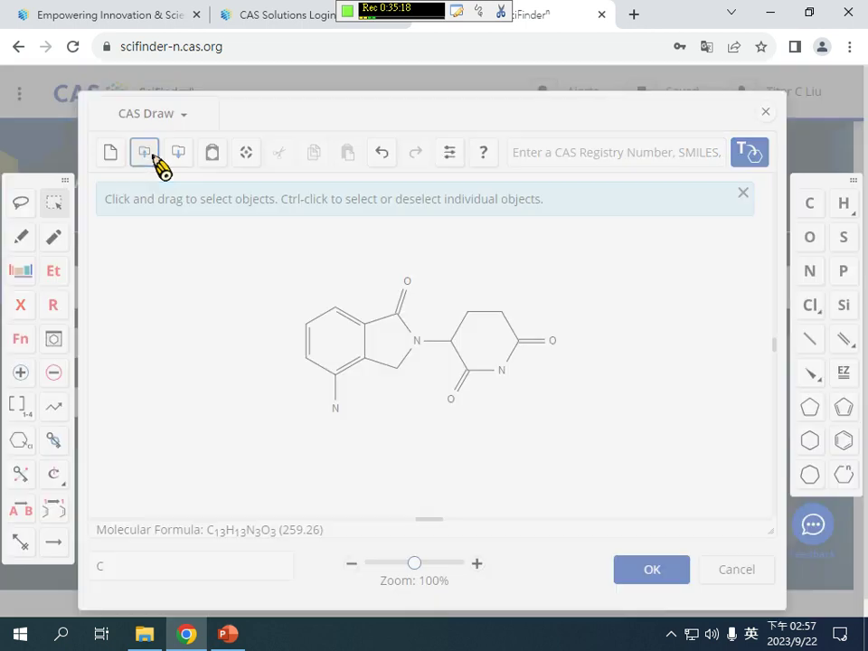
click(743, 193)
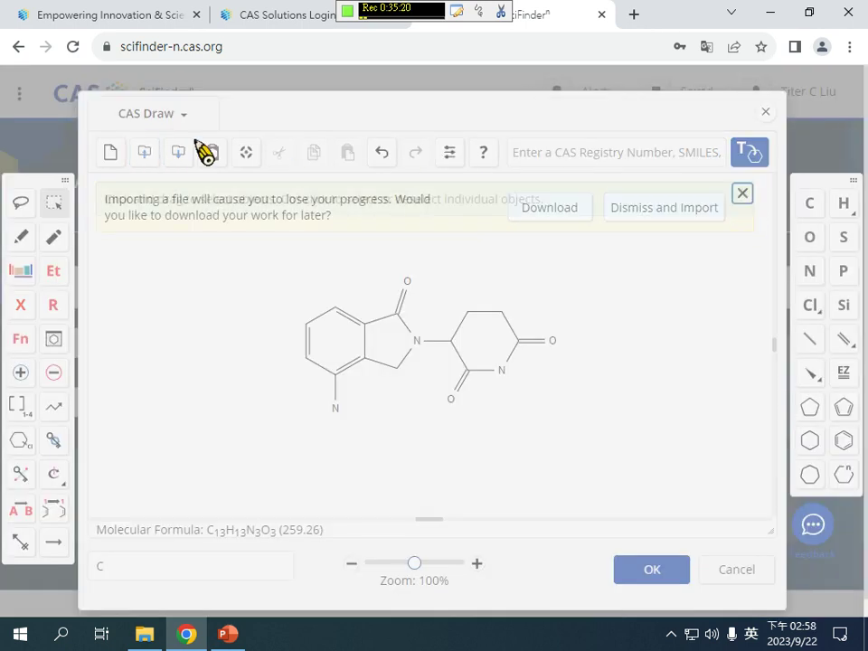
click(178, 152)
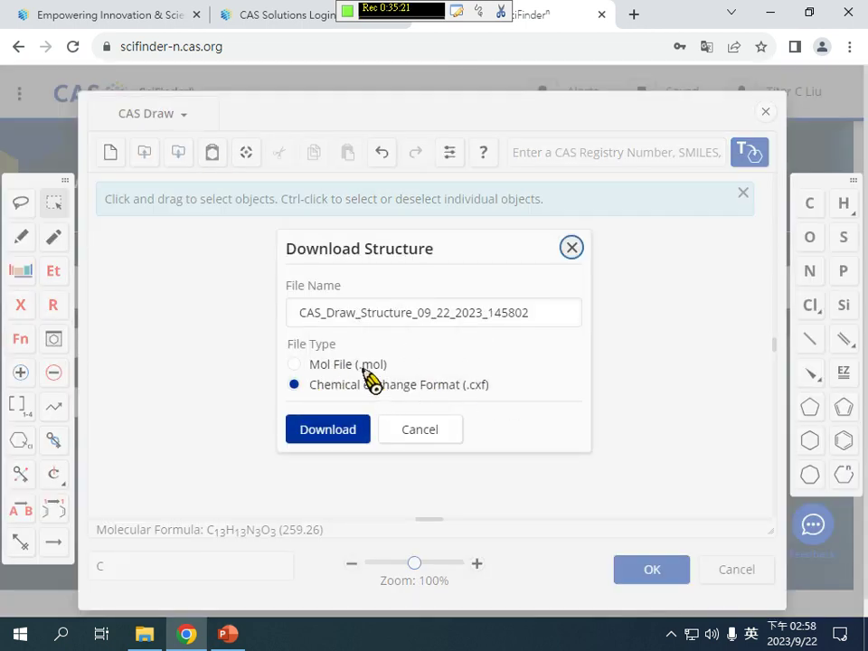
click(437, 430)
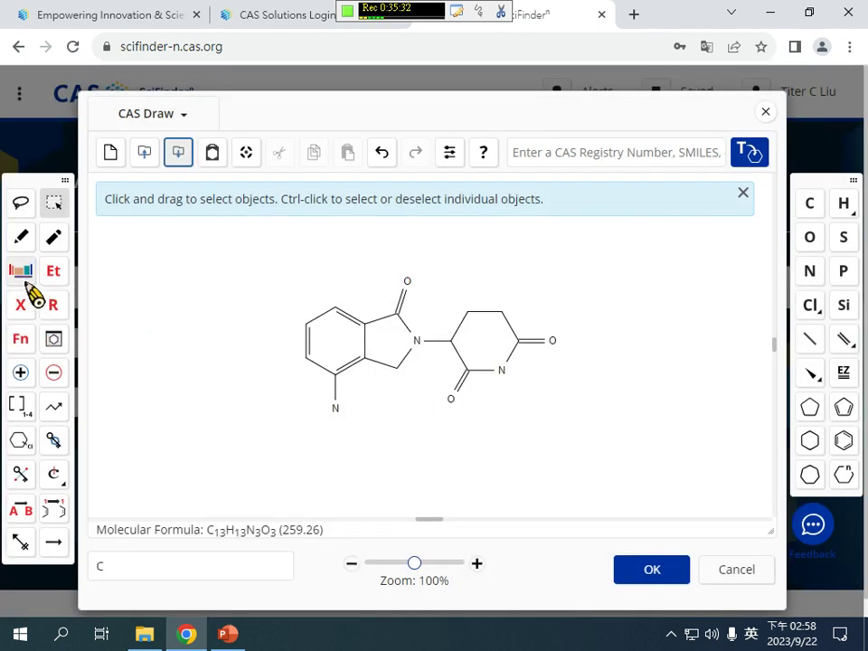
- Add a benzene ring beside the loaded structure and show the available Atoms, Shortcuts and Variables
click(844, 440)
click(212, 440)
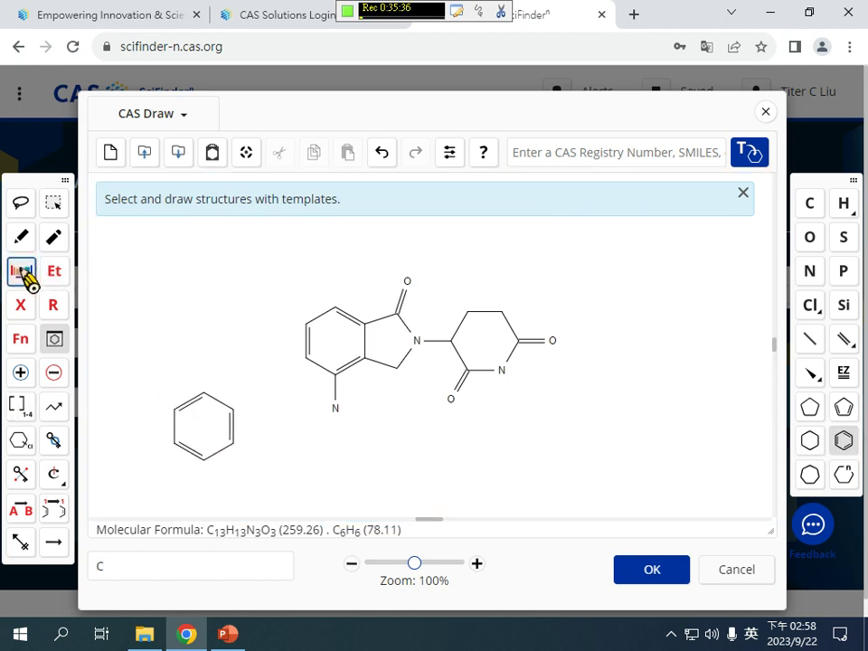
click(27, 275)
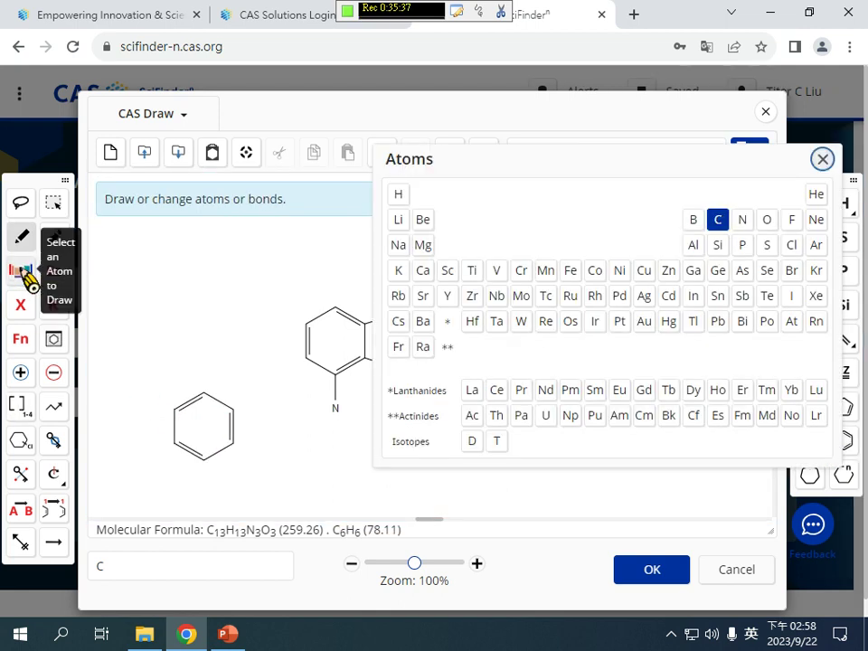
click(53, 271)
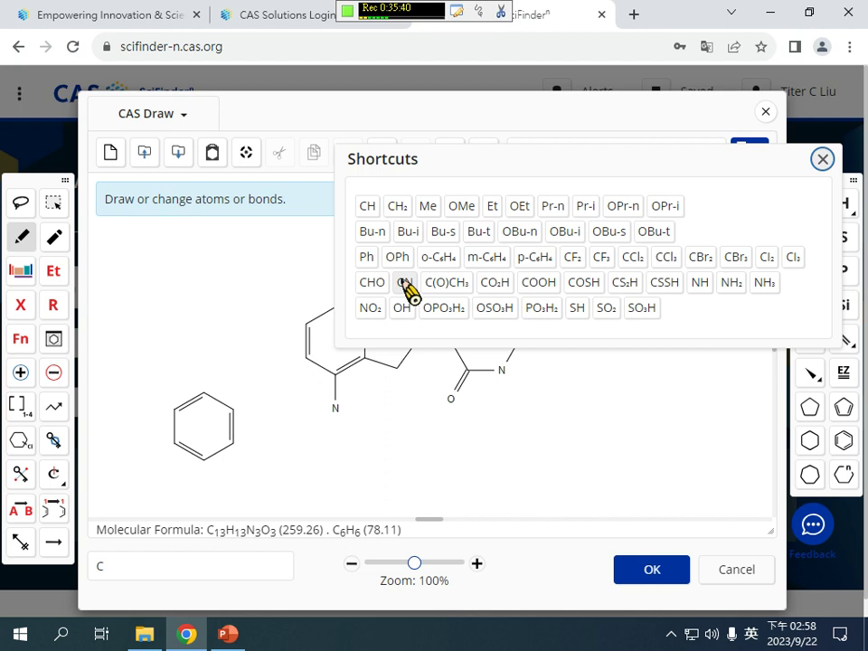
click(27, 306)
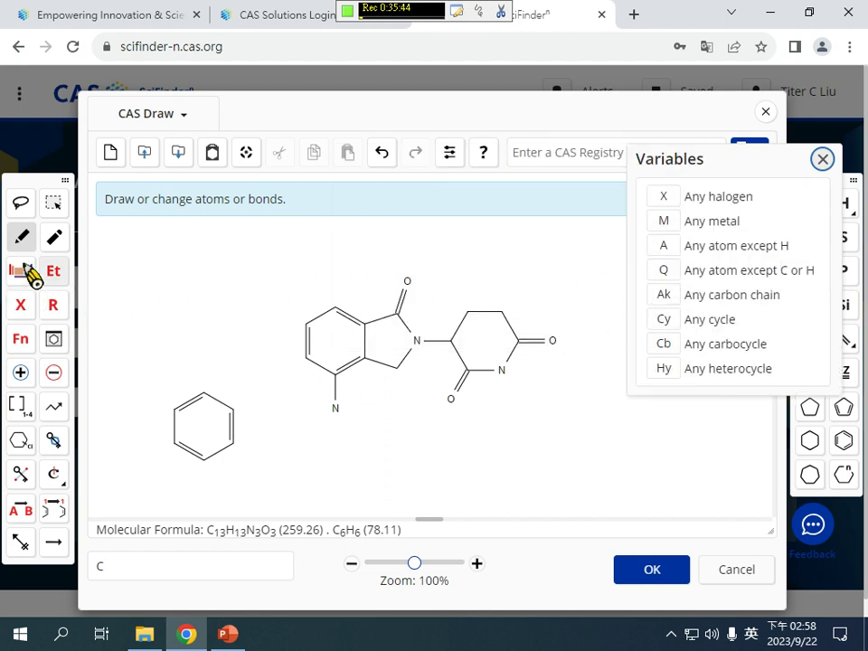
- Define R-group R1 as H, X (any halogen), CSSH, NH2 and o-C6H4
click(55, 305)
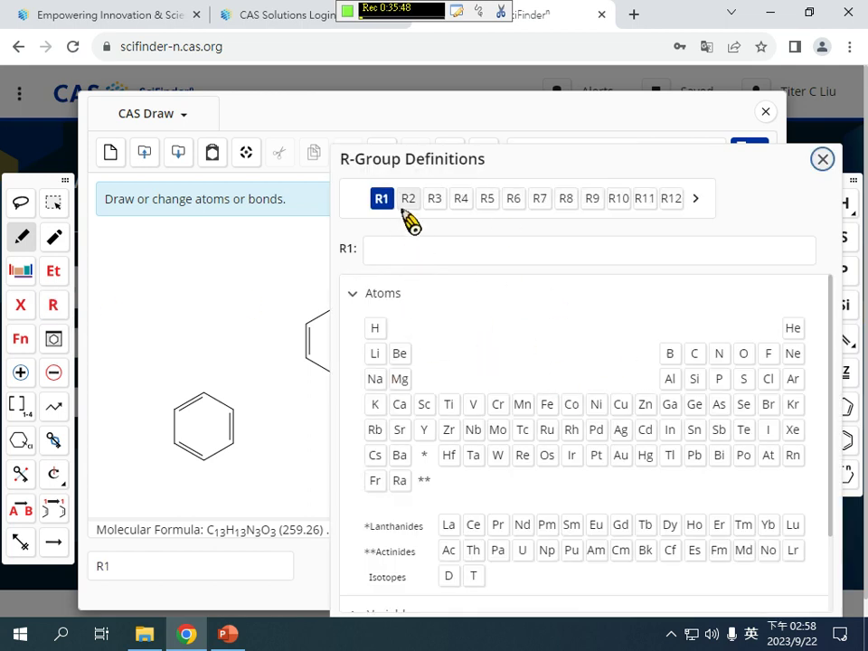
click(375, 327)
click(371, 295)
click(421, 335)
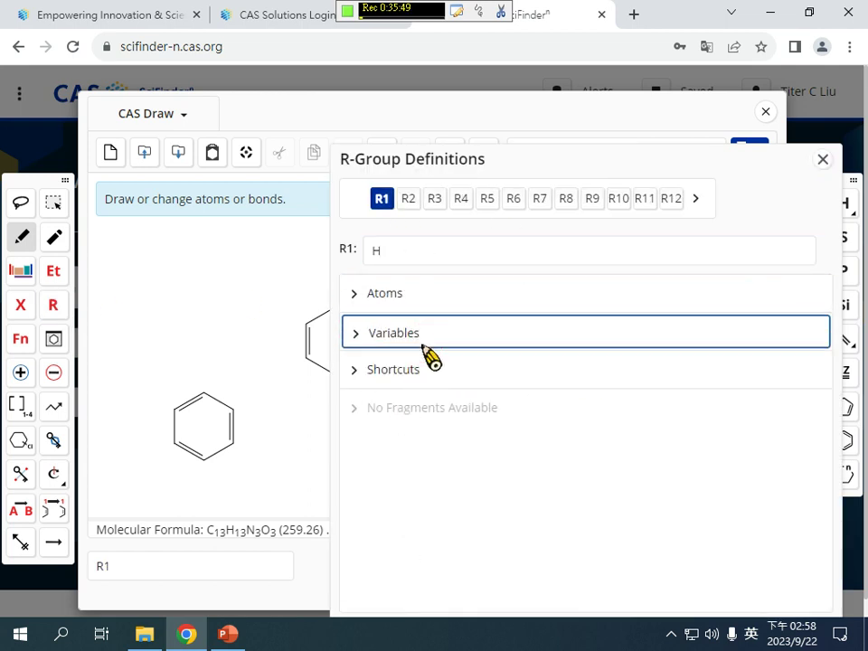
click(374, 378)
click(380, 333)
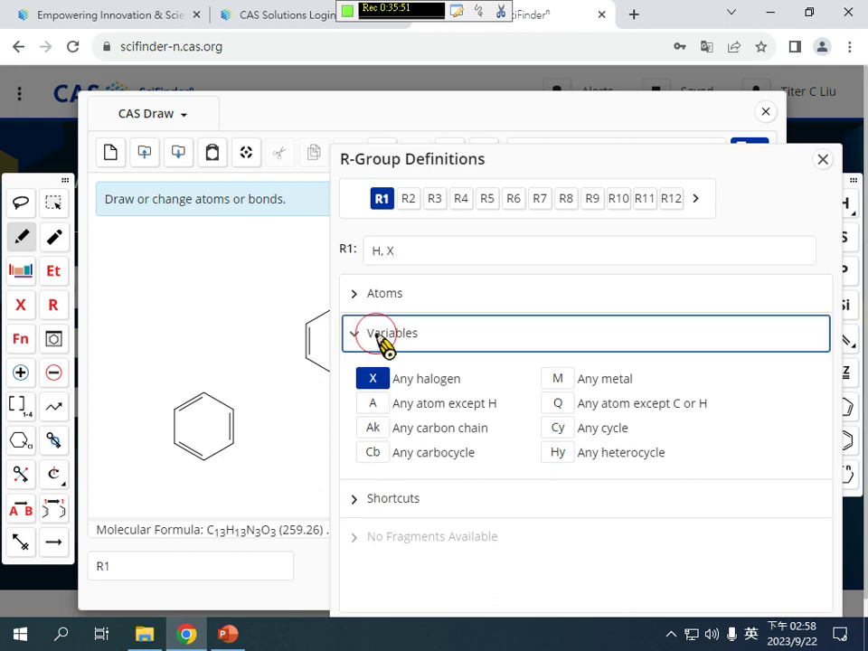
click(384, 369)
click(663, 479)
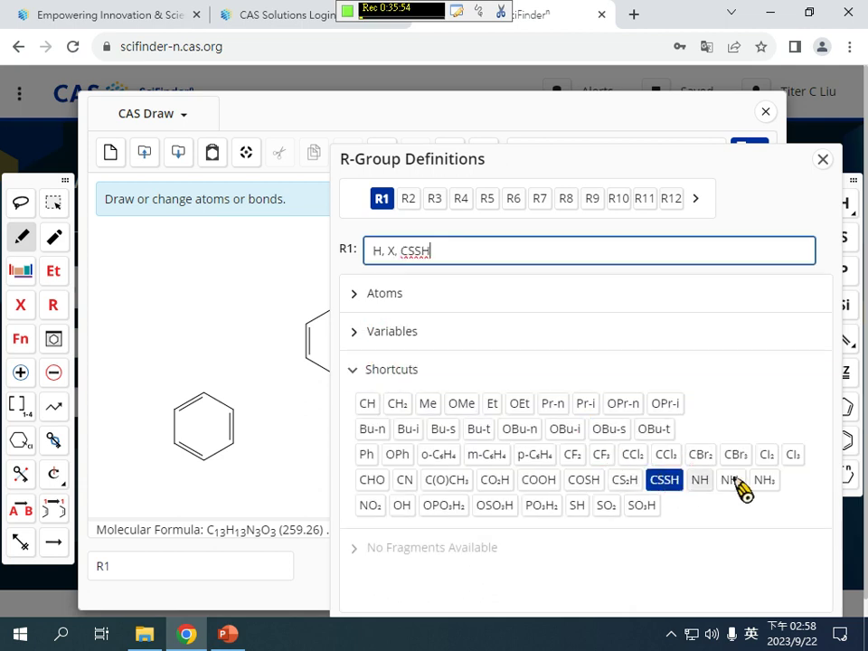
click(733, 481)
click(438, 454)
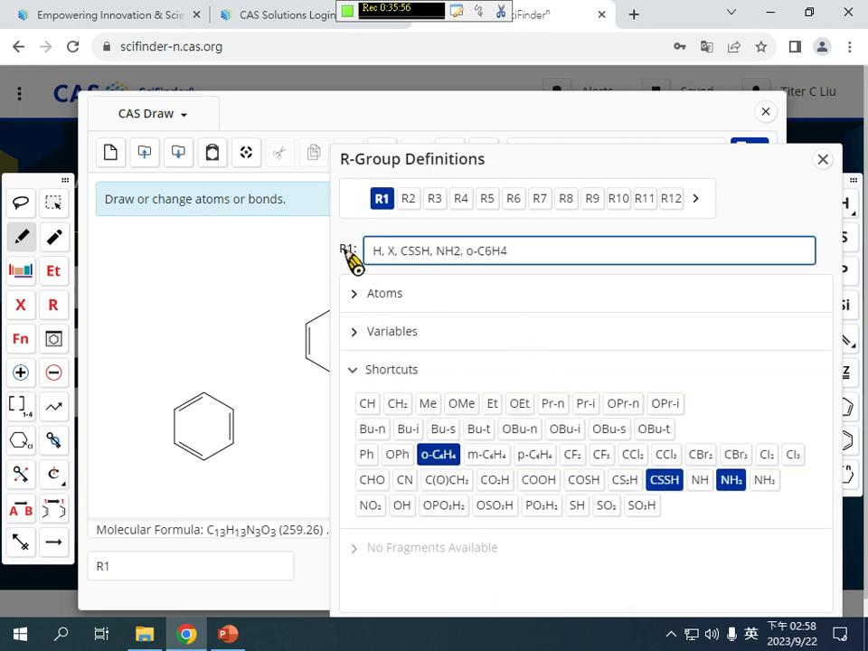
- Place R1 above the benzene ring and connect it with variable attachment to two neighbouring ring positions
click(163, 331)
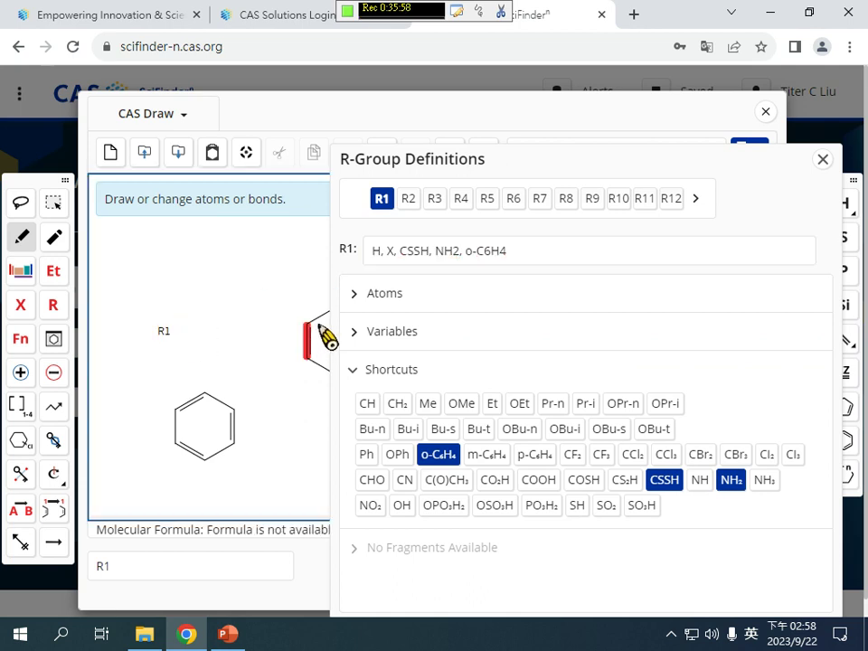
click(823, 160)
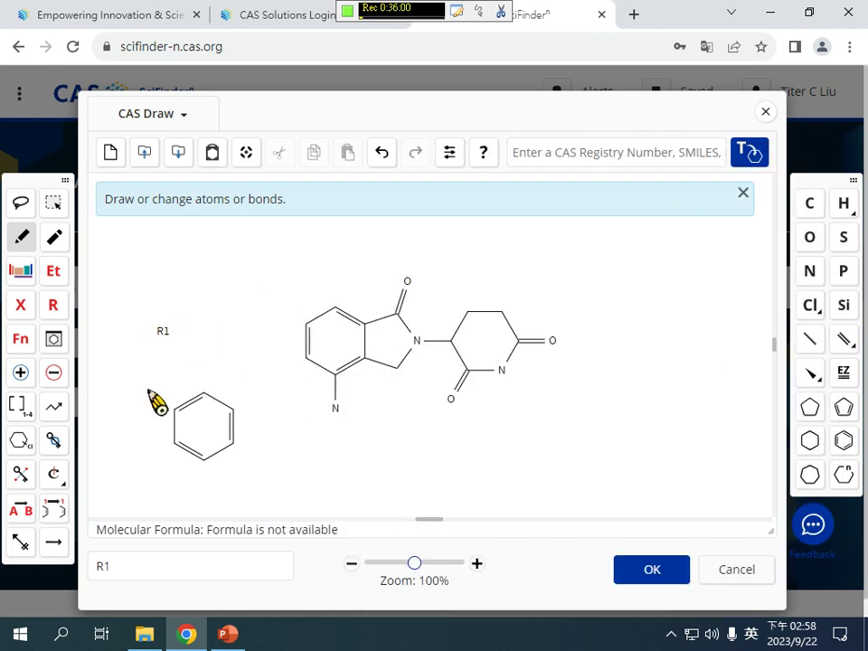
click(22, 442)
drag(164, 332, 176, 412)
drag(163, 333, 208, 404)
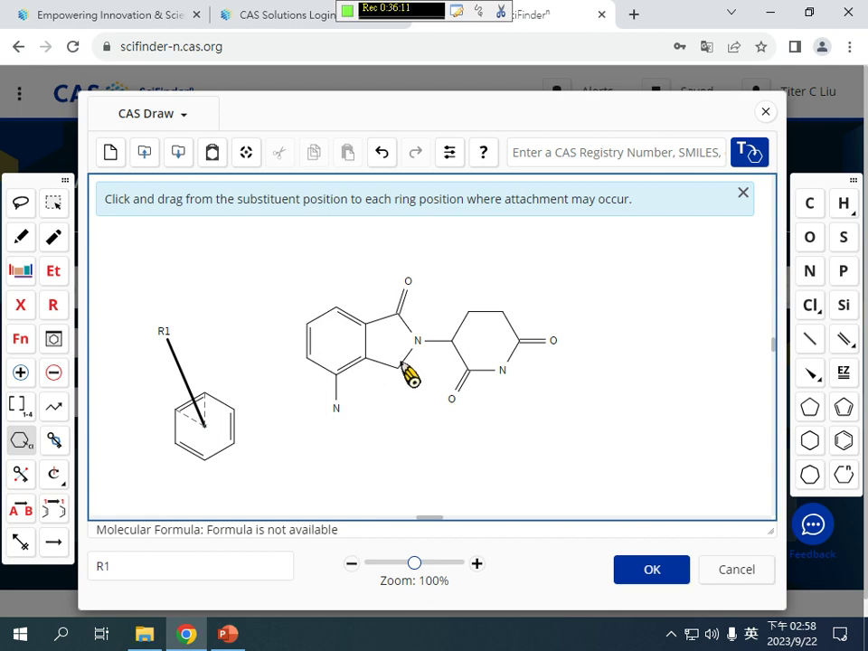
- Erase the benzene ring and its attached R1 from the drawing, keeping the 191732-72-6 structure
click(54, 237)
mouse_move(127, 290)
mouse_down()
mouse_move(229, 444)
mouse_move(273, 493)
mouse_up()
scroll(238, 421, down, 2)
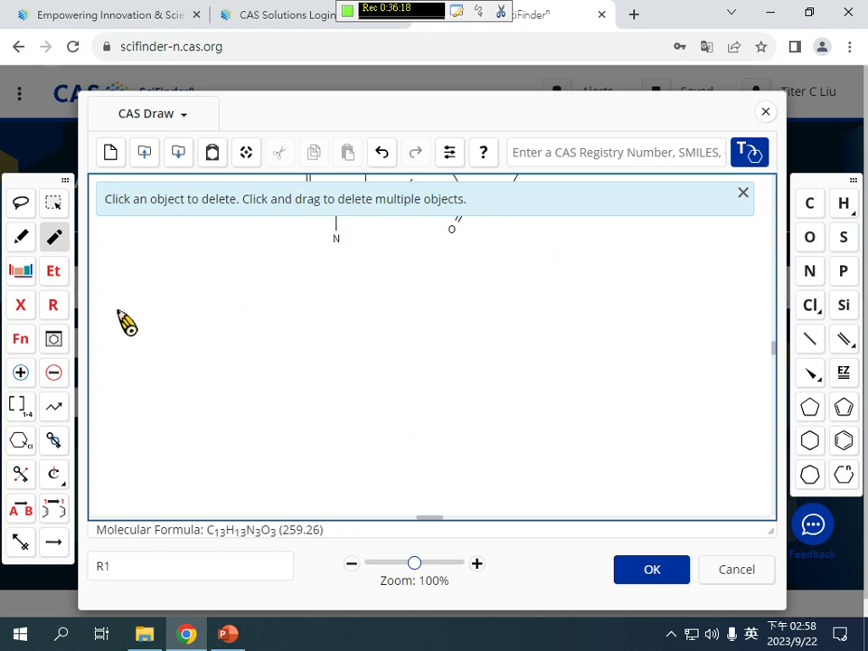
- Insert the FRAGAMENT structure from My Templates below the loaded structure in the drawing
click(55, 339)
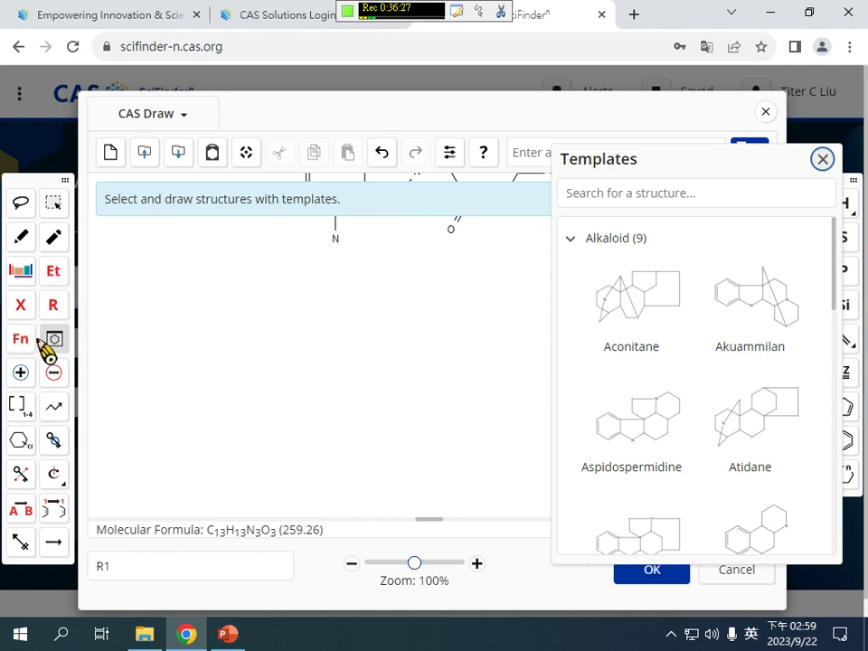
click(638, 299)
scroll(683, 348, down, 2)
scroll(687, 357, down, 5)
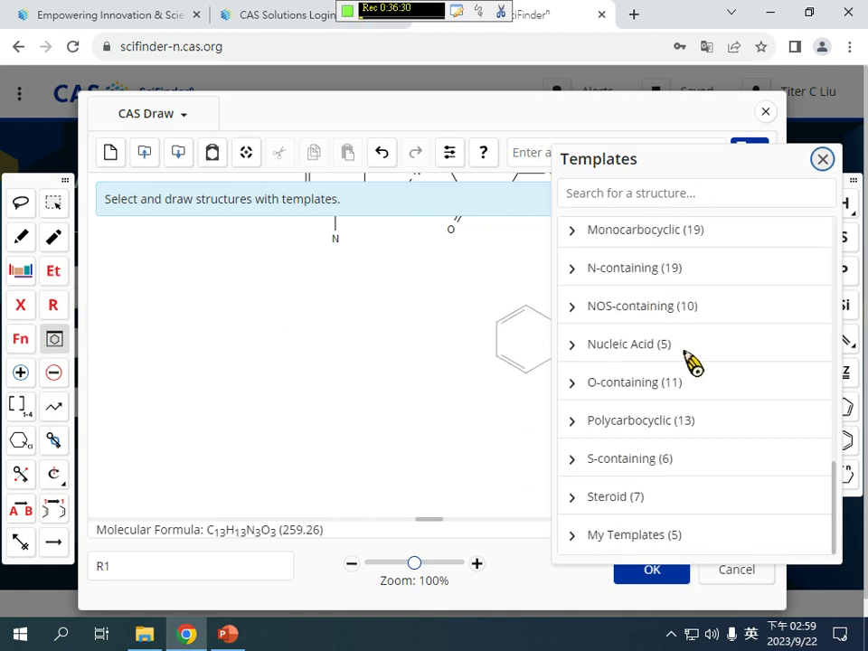
click(651, 536)
click(644, 362)
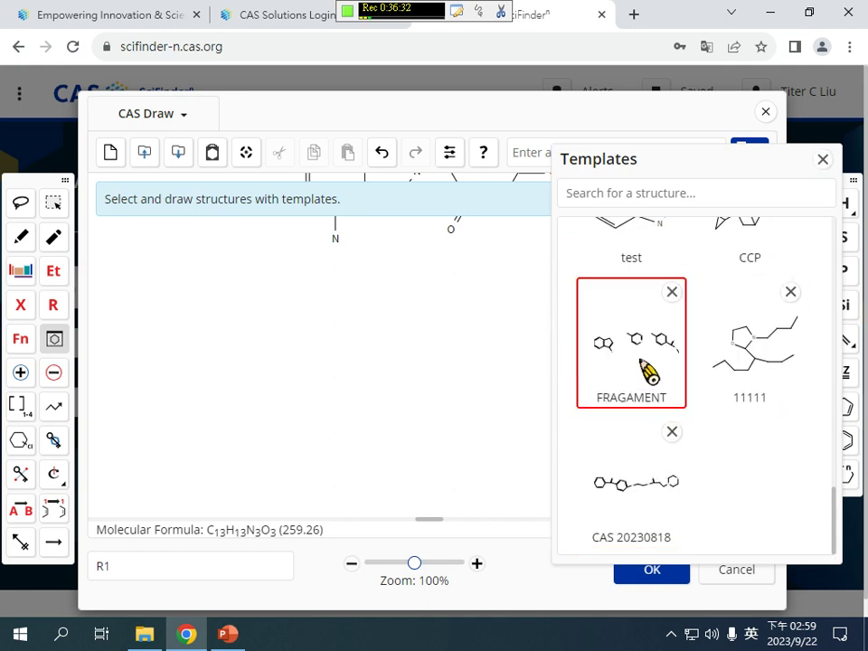
click(374, 396)
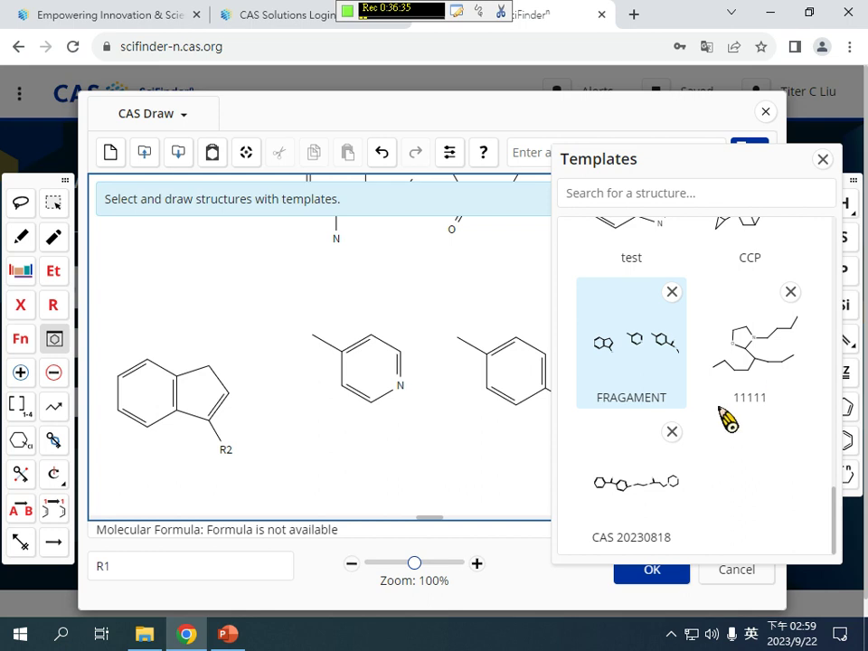
scroll(722, 409, up, 3)
scroll(714, 387, up, 1)
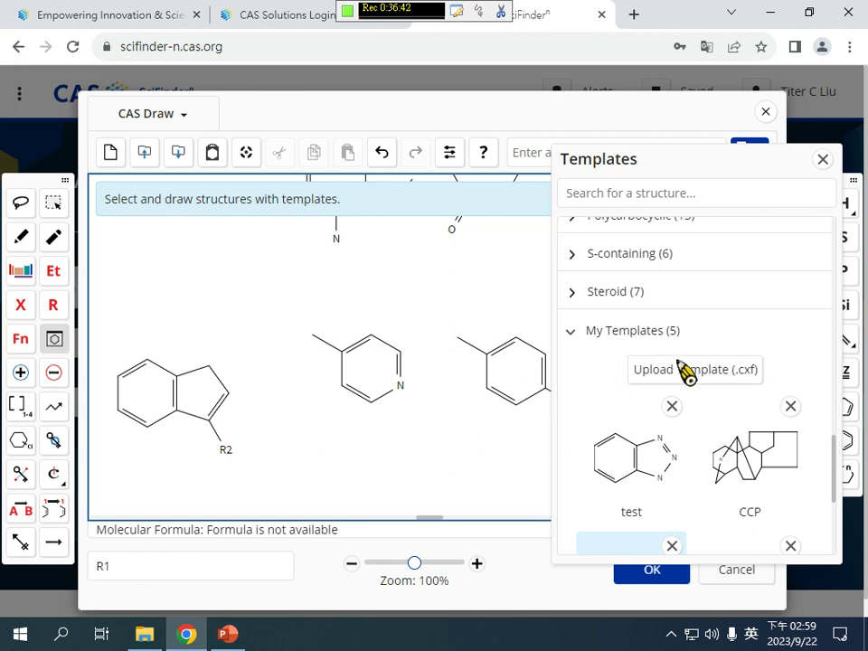
click(823, 160)
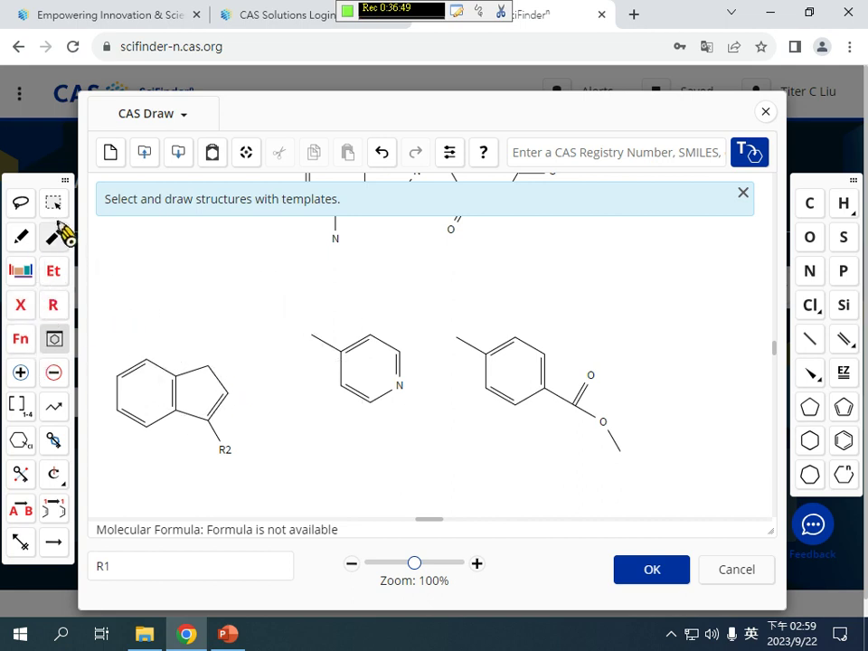
- Examine the R2 substituent on the indene fragment and the available Variables, Atoms and Shortcuts
click(21, 236)
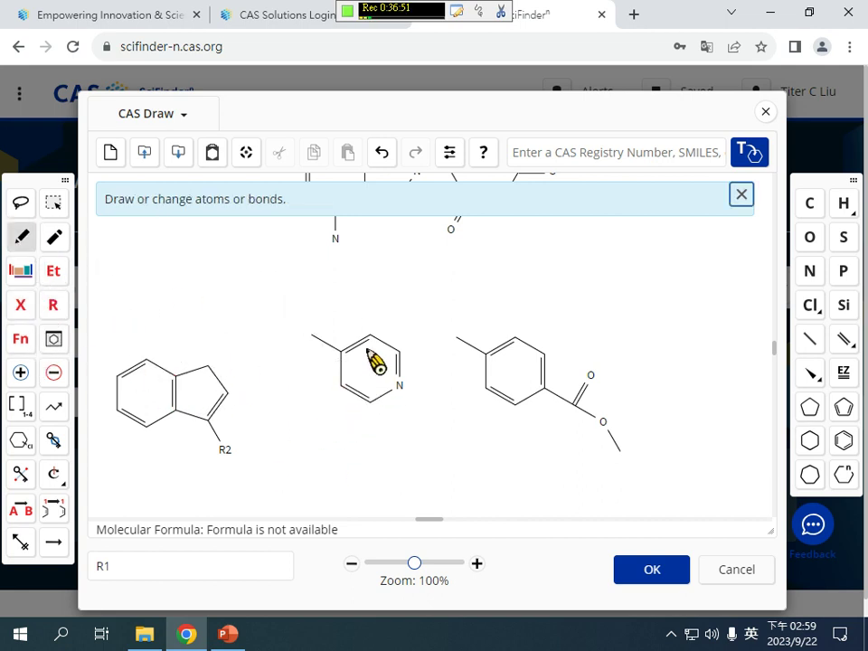
scroll(331, 334, up, 1)
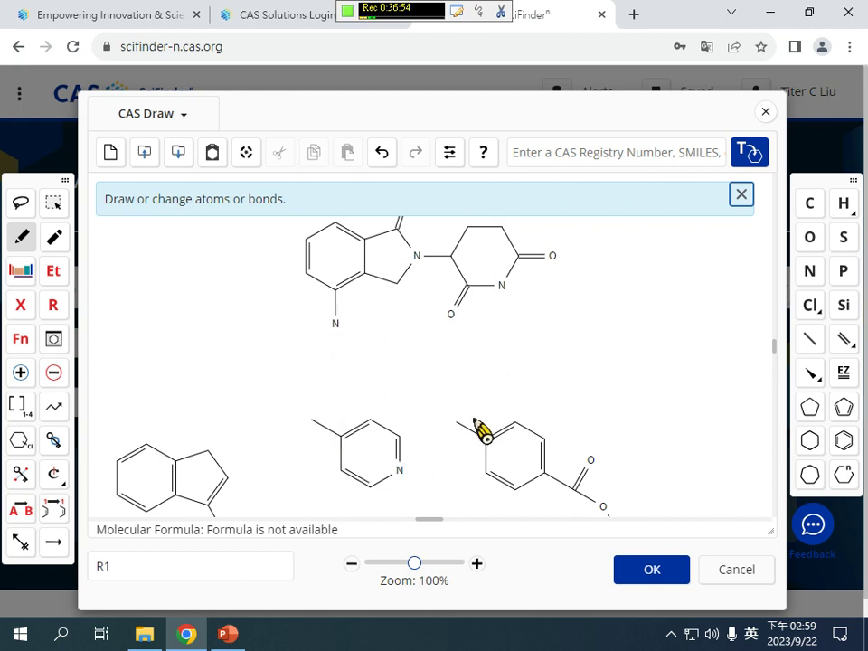
scroll(689, 366, down, 1)
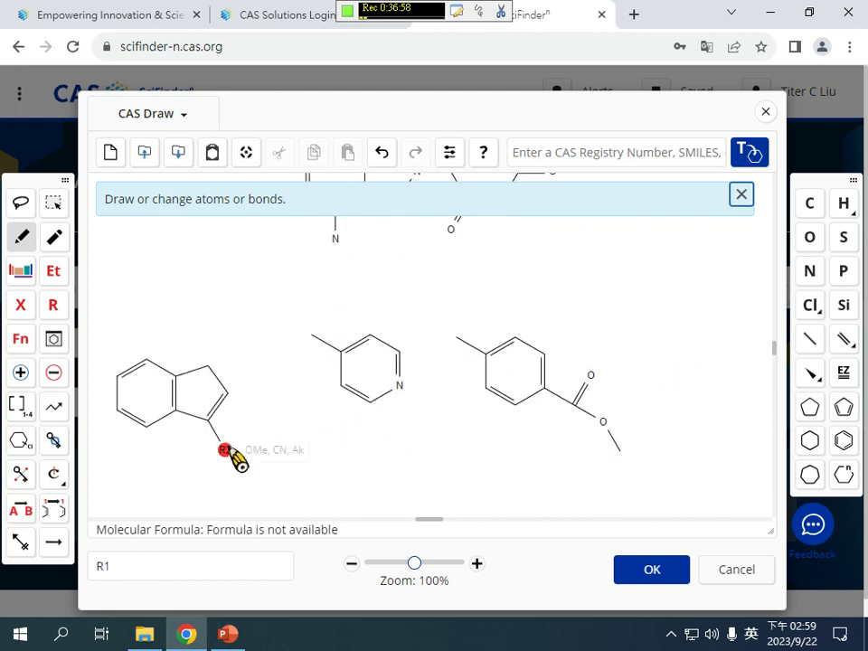
click(25, 308)
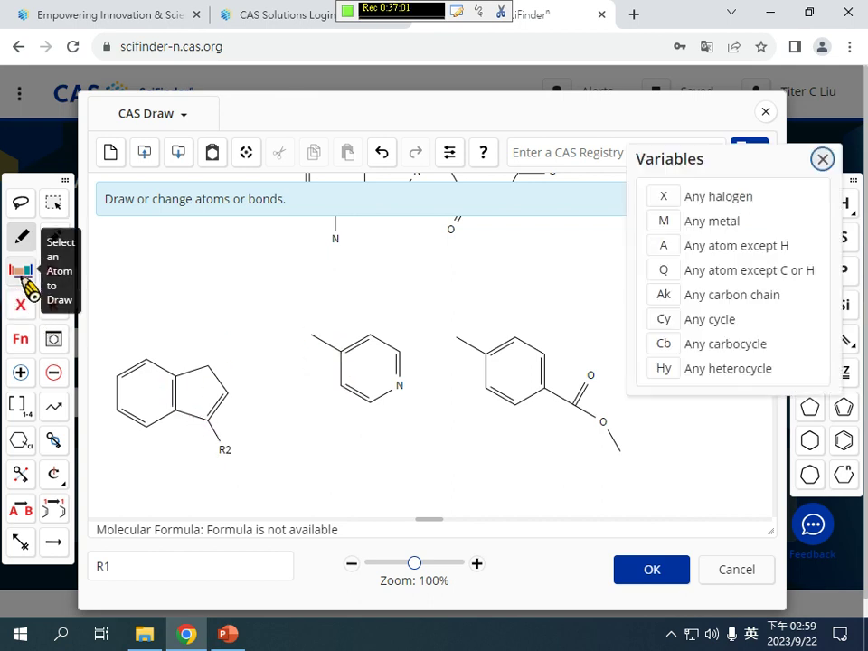
click(21, 270)
click(54, 273)
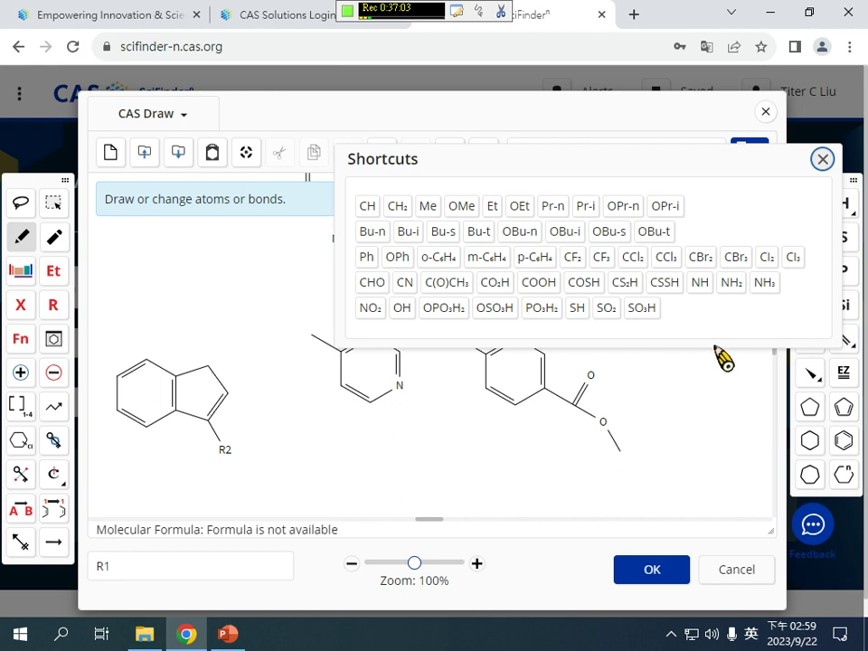
click(822, 159)
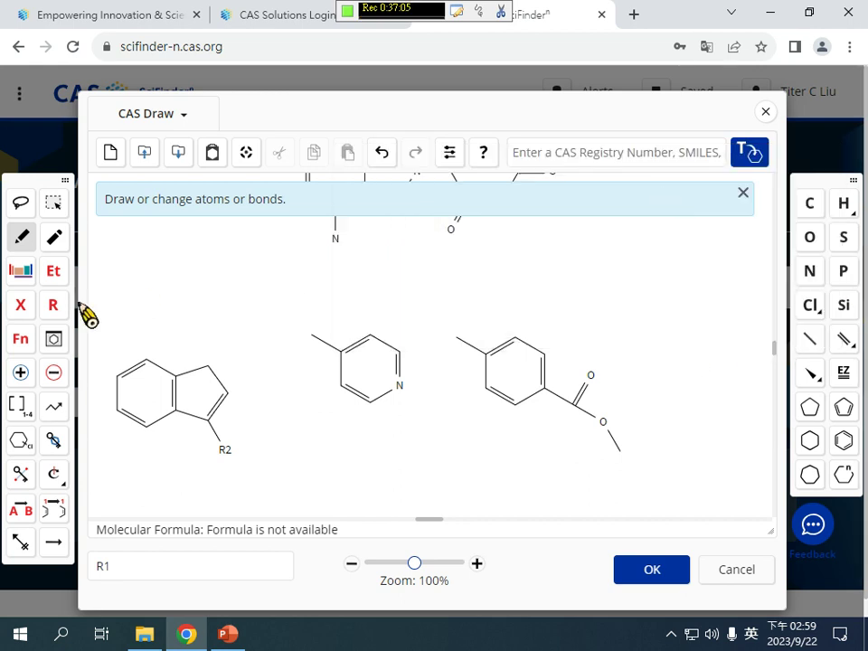
- Examine the current R2 members in the R-group definitions, with the Shortcuts list collapsed
click(55, 305)
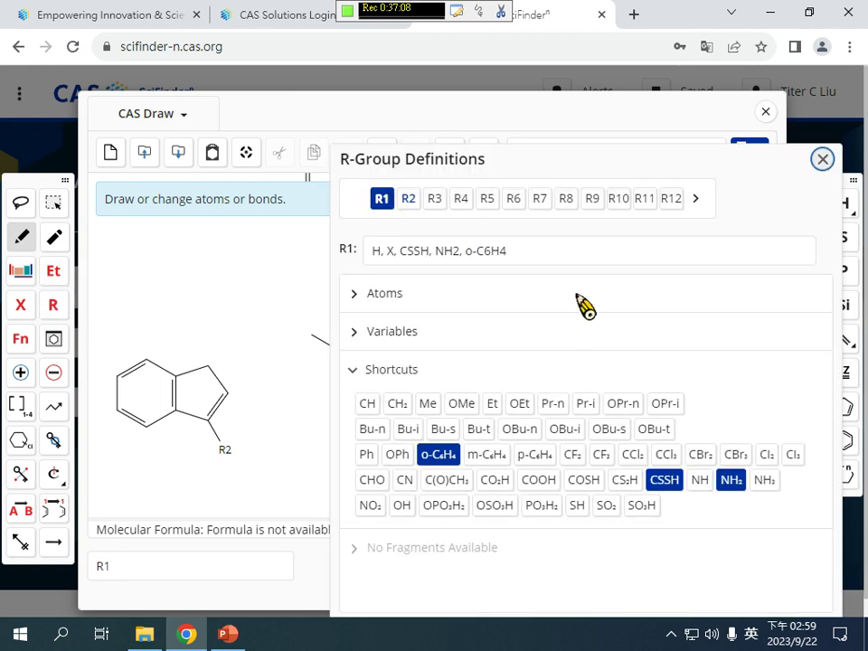
click(412, 201)
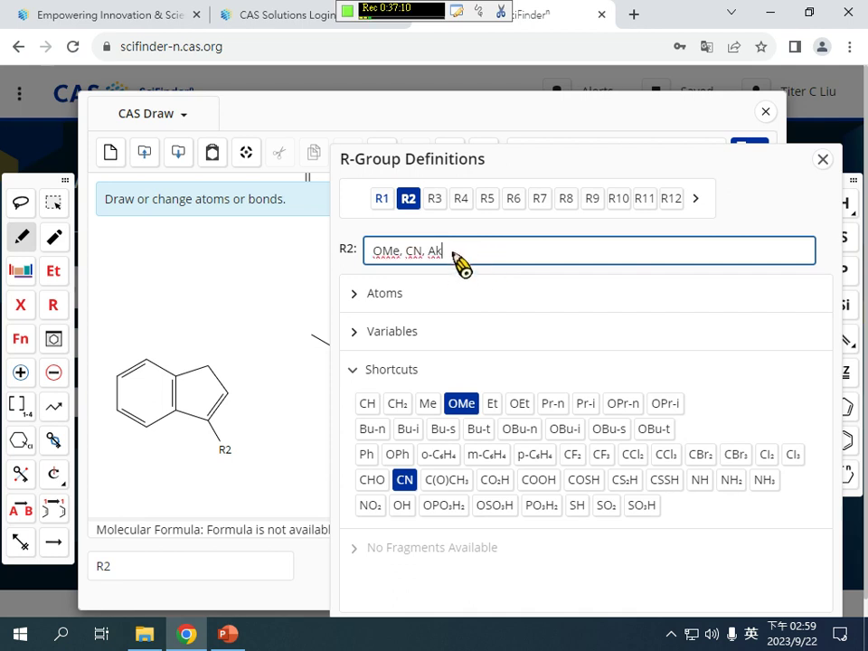
click(395, 362)
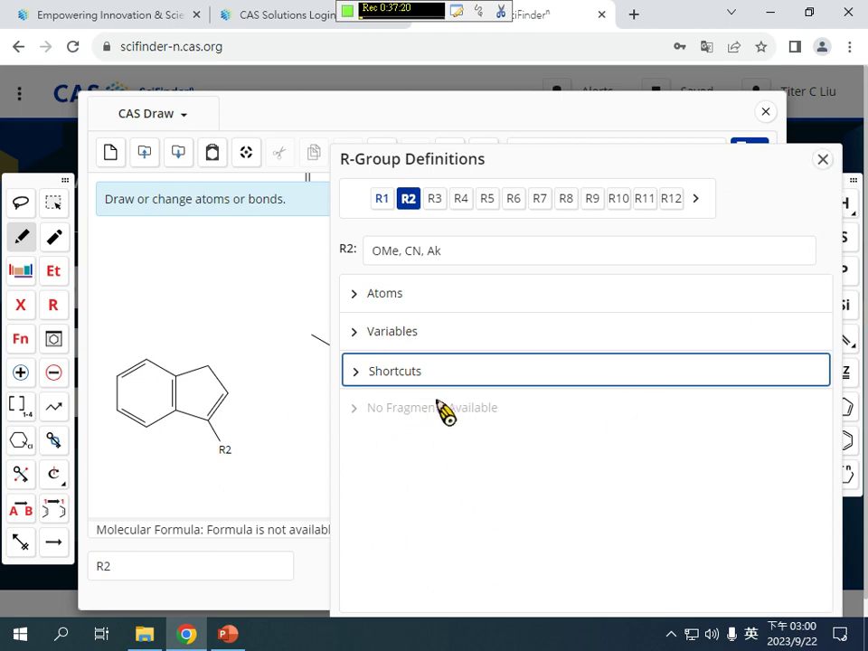
click(823, 160)
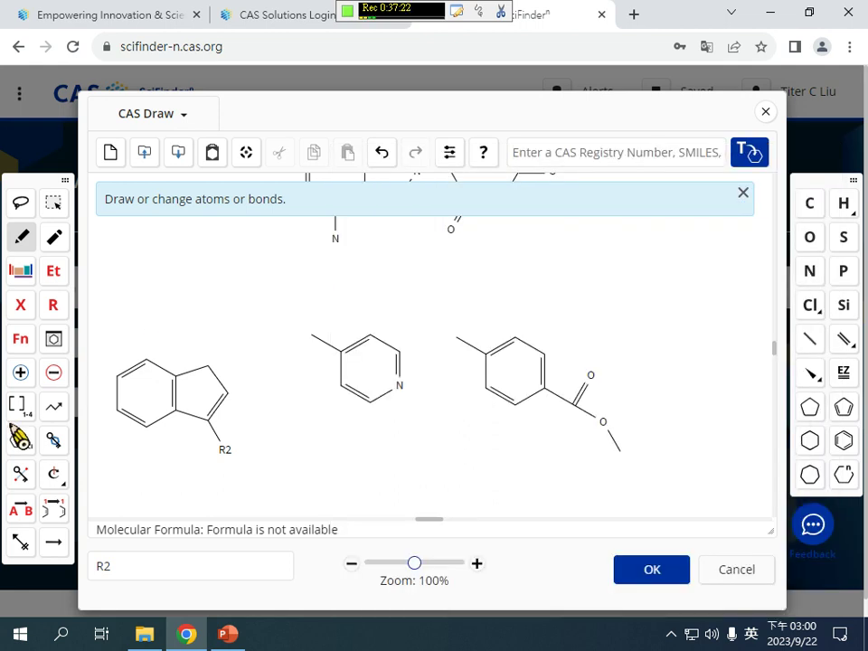
- Mark the methyl carbons of the pyridine and methyl ester benzene structures as fragment attachment points
click(22, 338)
click(312, 336)
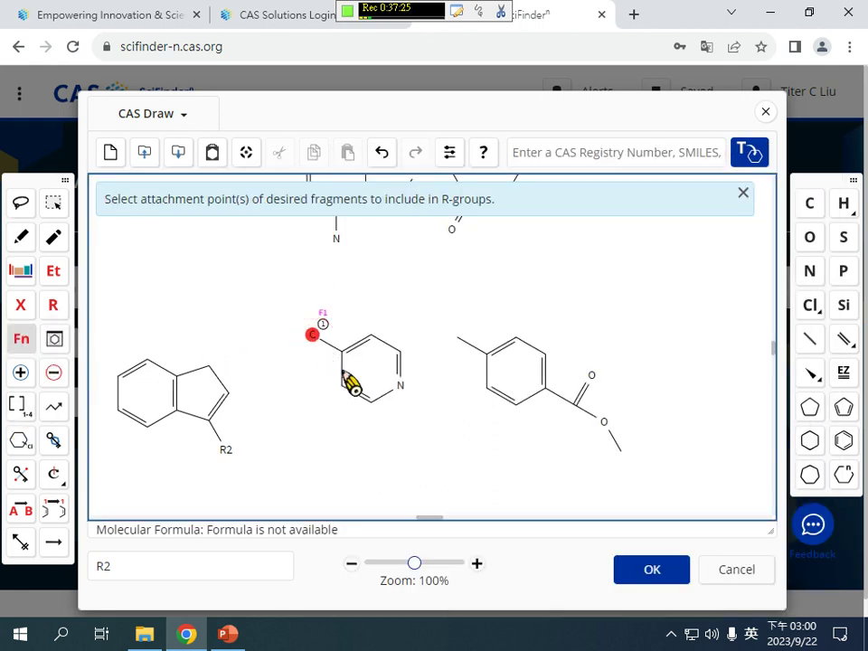
click(460, 340)
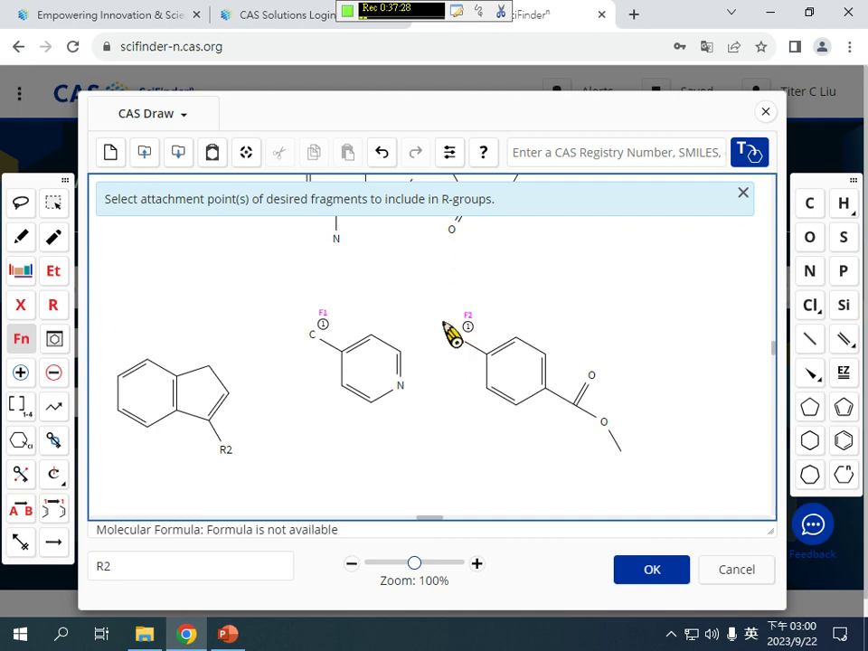
- Add fragments F1 and F2 to the R2 definition and check R2's member list on the structure
click(60, 309)
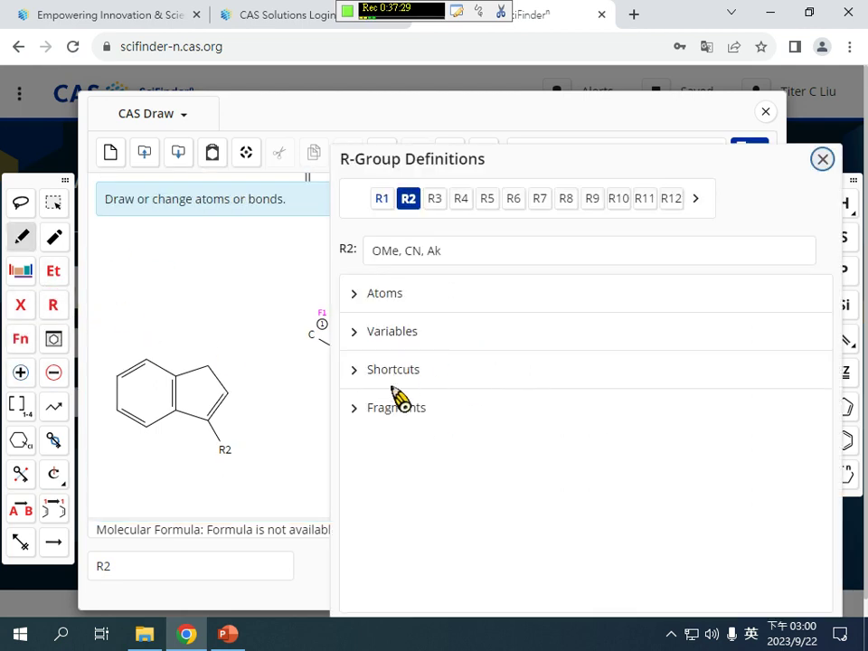
click(400, 406)
click(457, 506)
click(588, 520)
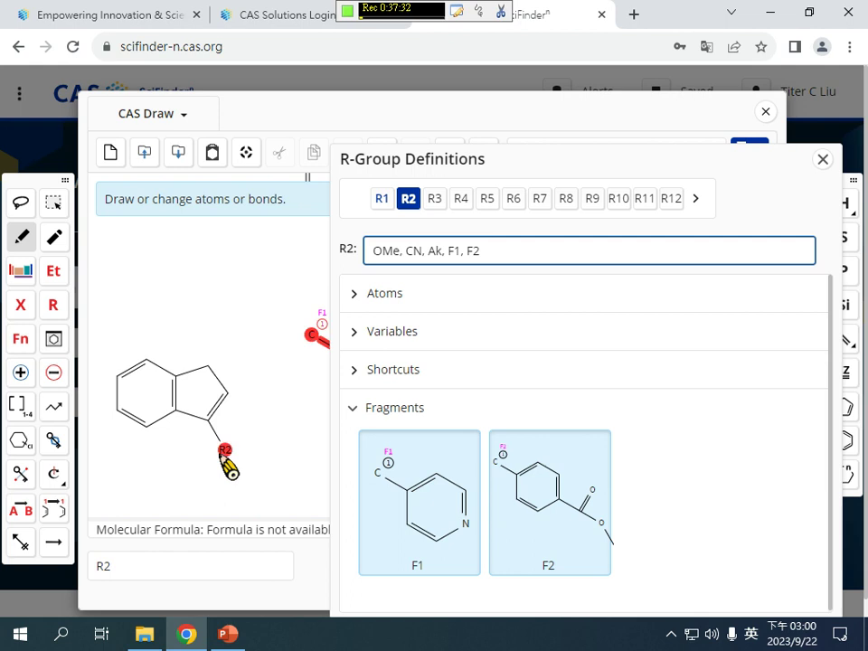
mouse_move(230, 457)
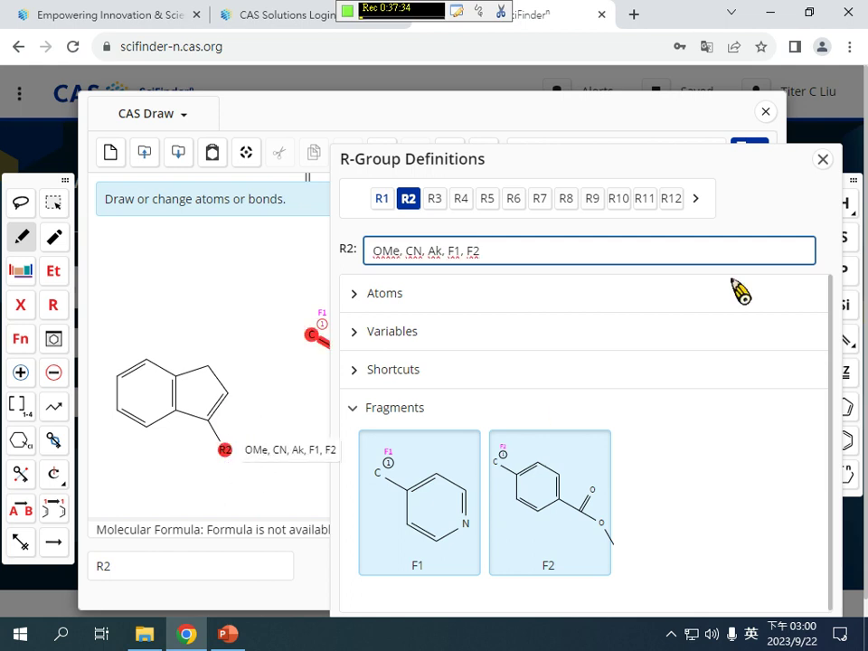
click(846, 174)
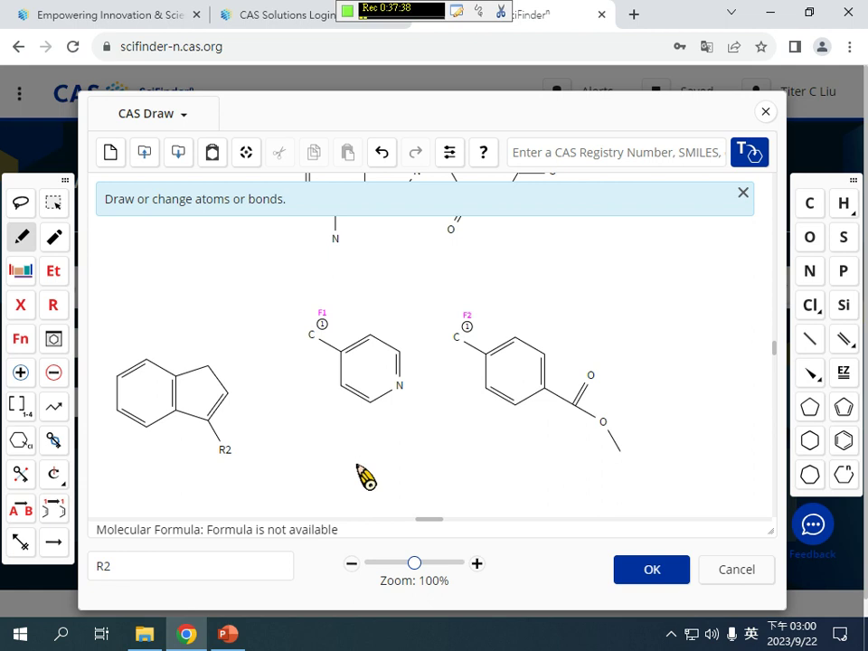
- Try to erase the indene structure and the F1 and F2 fragments from the drawing
click(55, 237)
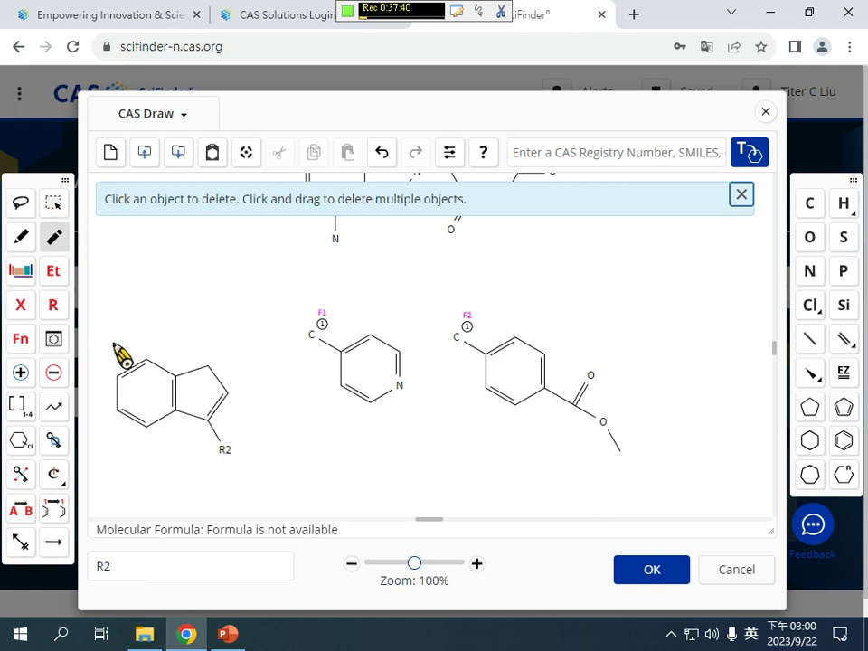
mouse_move(116, 348)
mouse_down()
mouse_move(480, 430)
mouse_move(702, 494)
mouse_move(697, 480)
mouse_up()
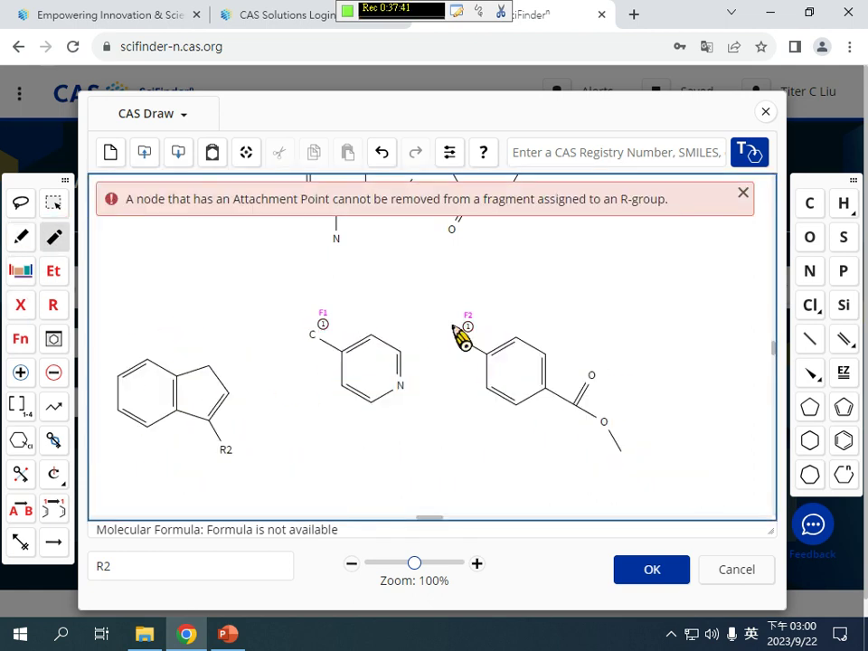
click(742, 194)
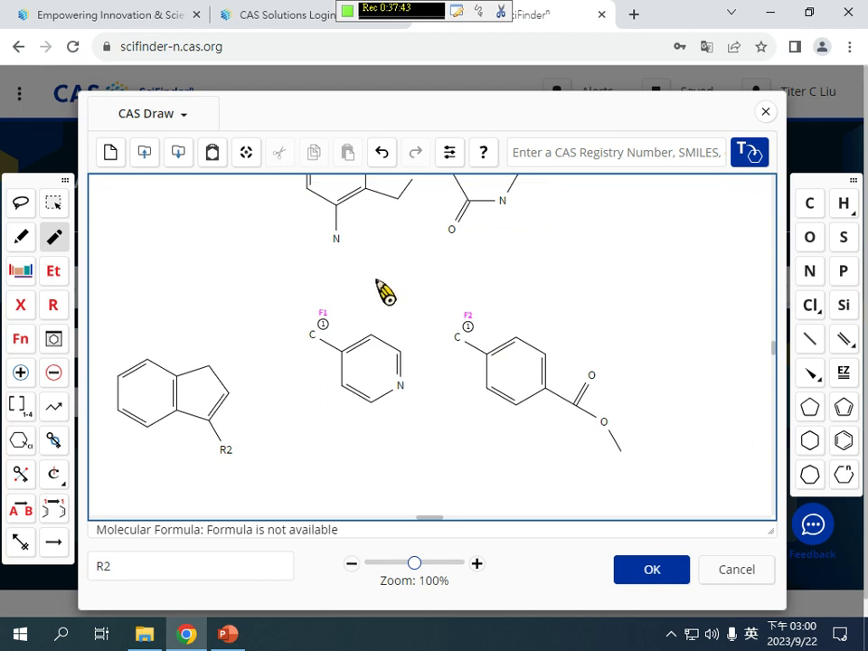
drag(313, 294, 552, 450)
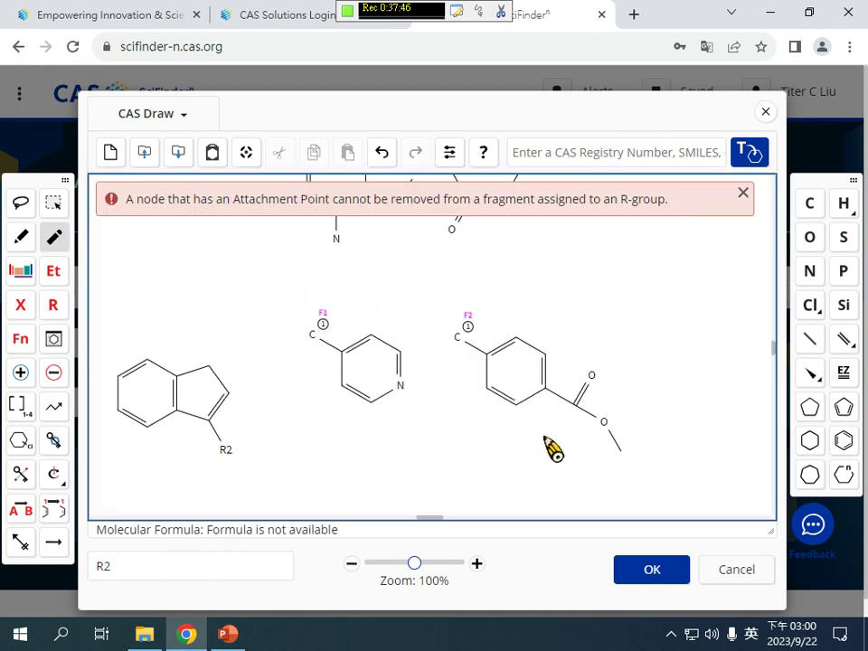
click(742, 193)
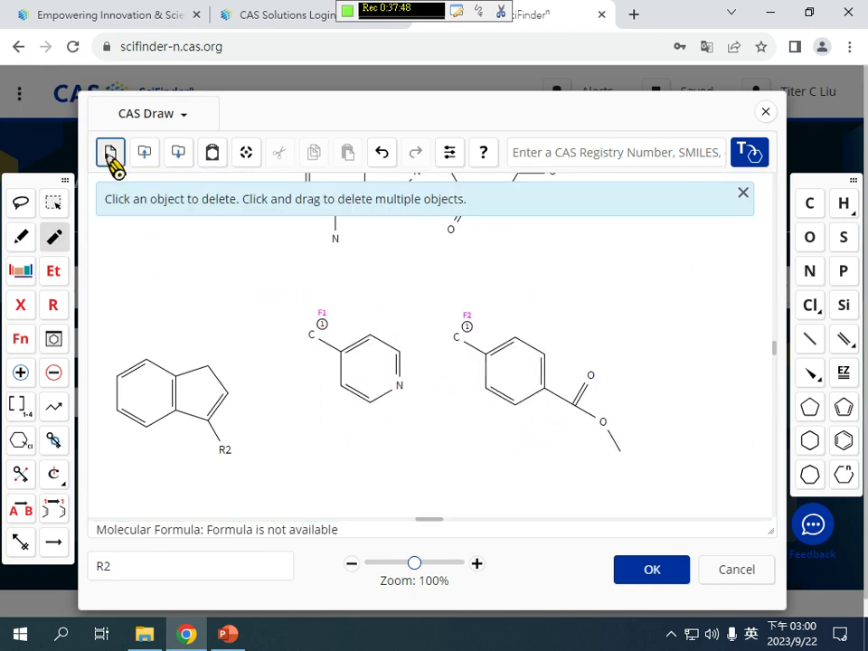
- Clear the whole drawing and load the structure for CAS Registry Number 191732-72-6
click(111, 152)
click(645, 214)
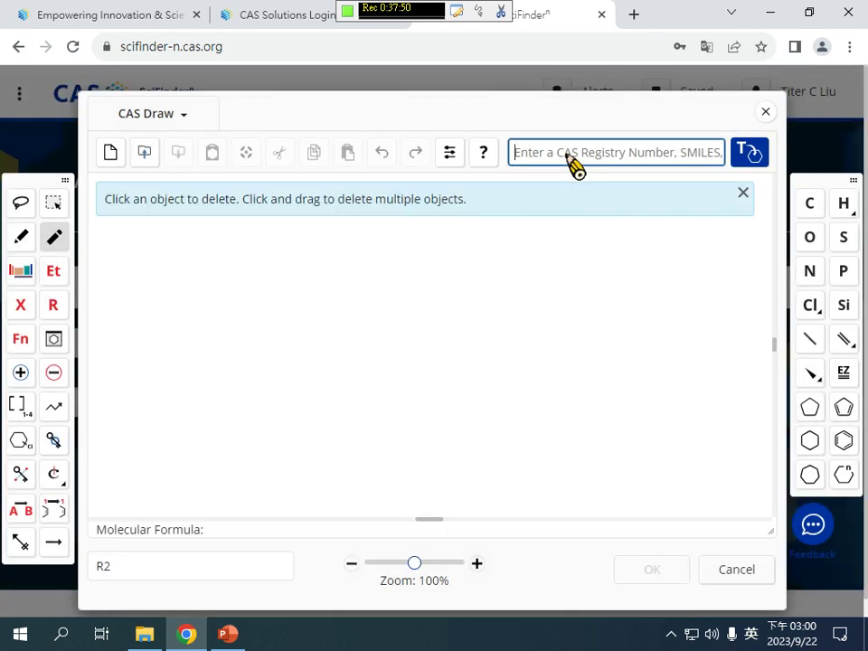
text(191732-72-6)
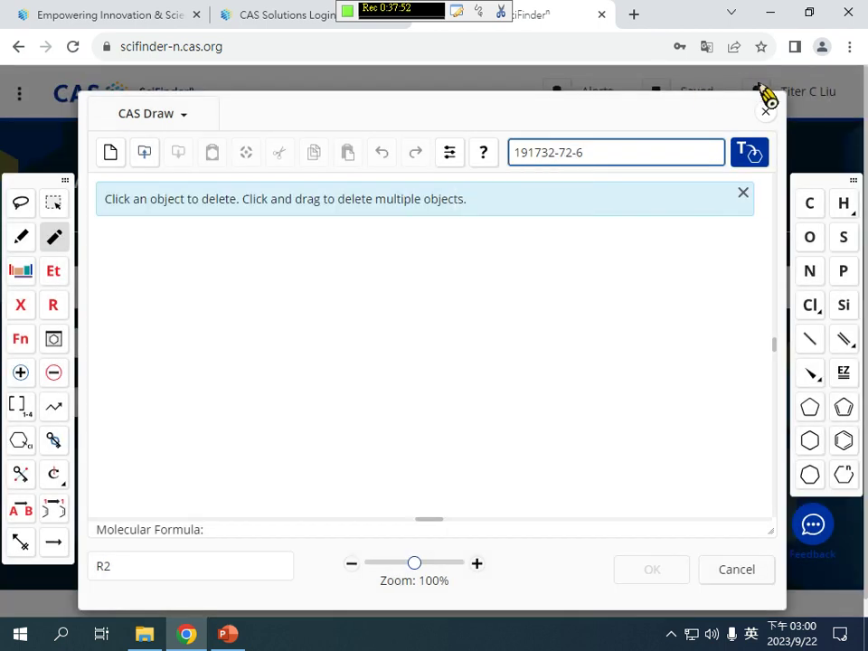
click(749, 166)
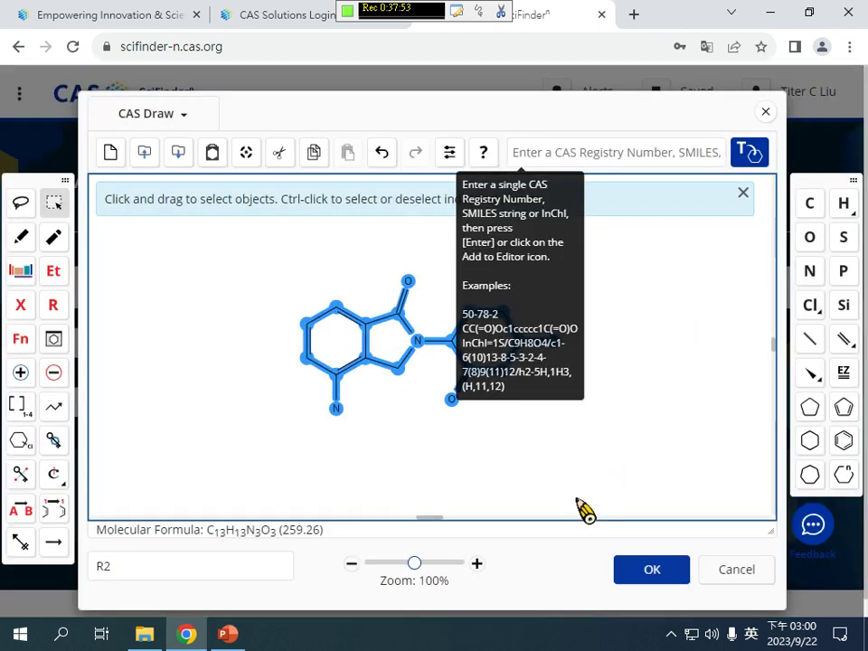
- Run a Substances search with the drawn structure and browse the As Drawn results and their filters
click(655, 569)
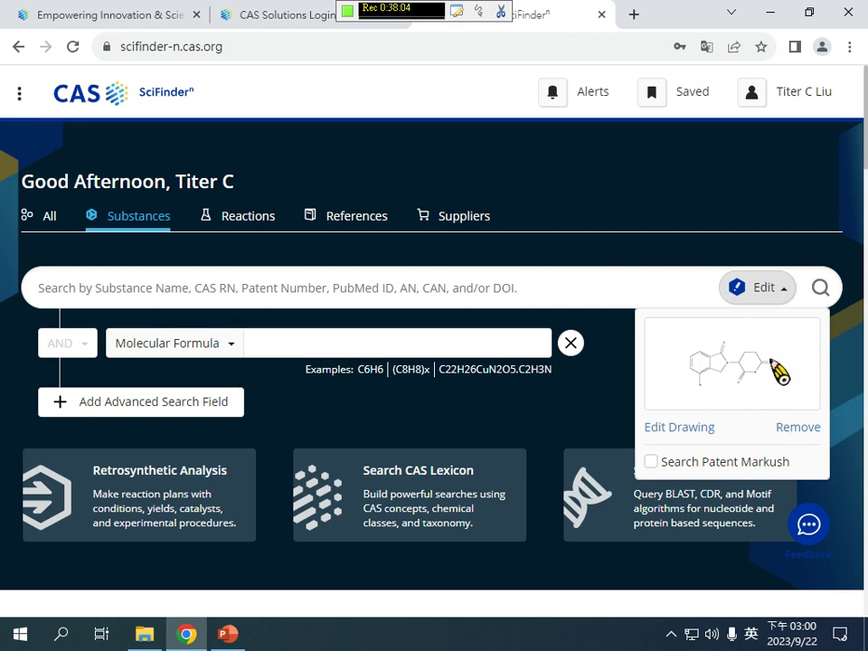
click(828, 293)
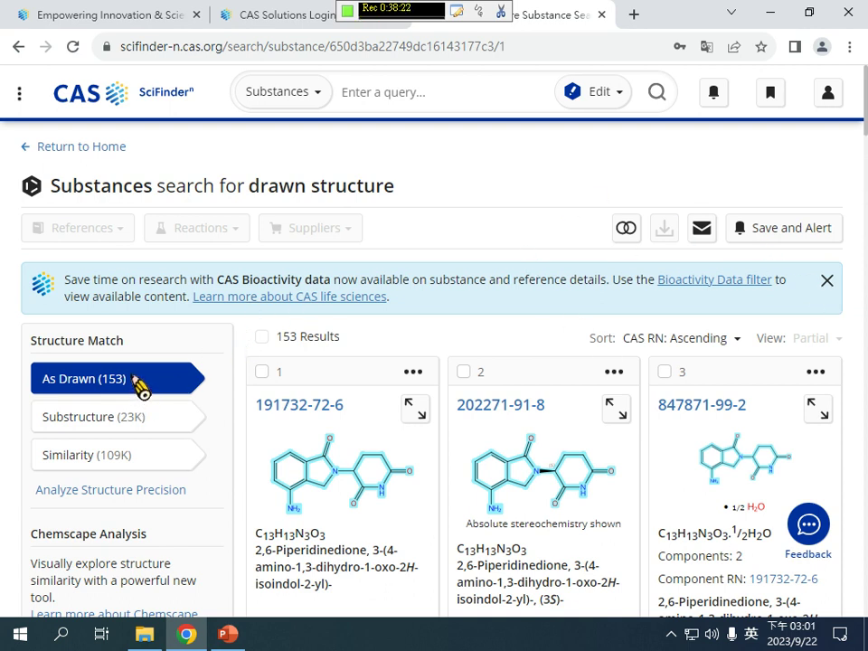
scroll(528, 407, down, 2)
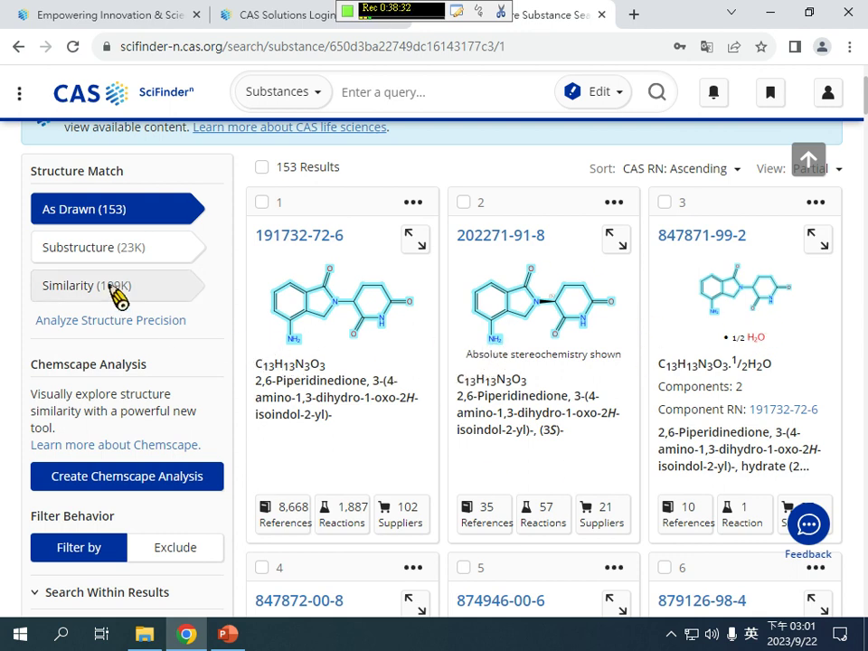
scroll(106, 312, down, 5)
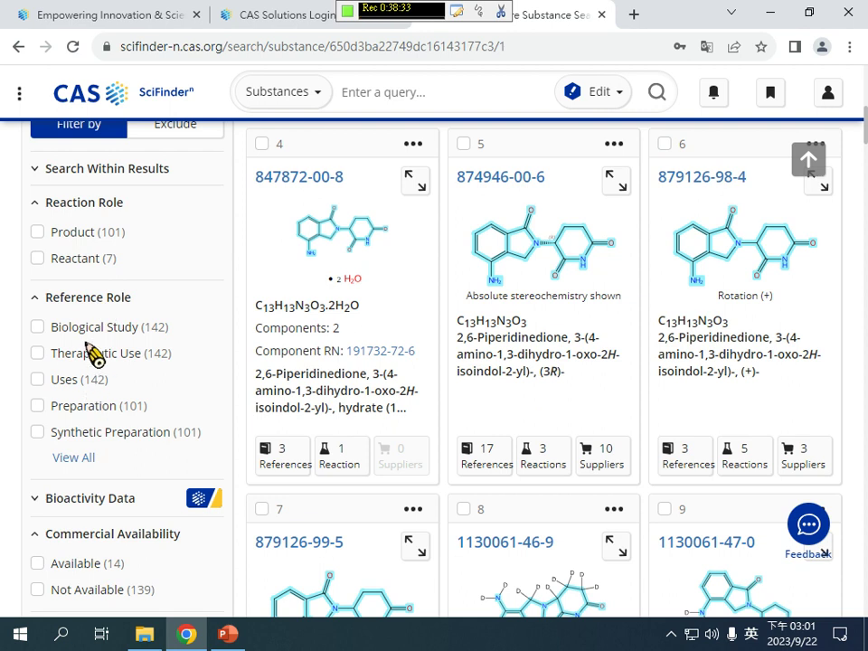
scroll(93, 350, down, 4)
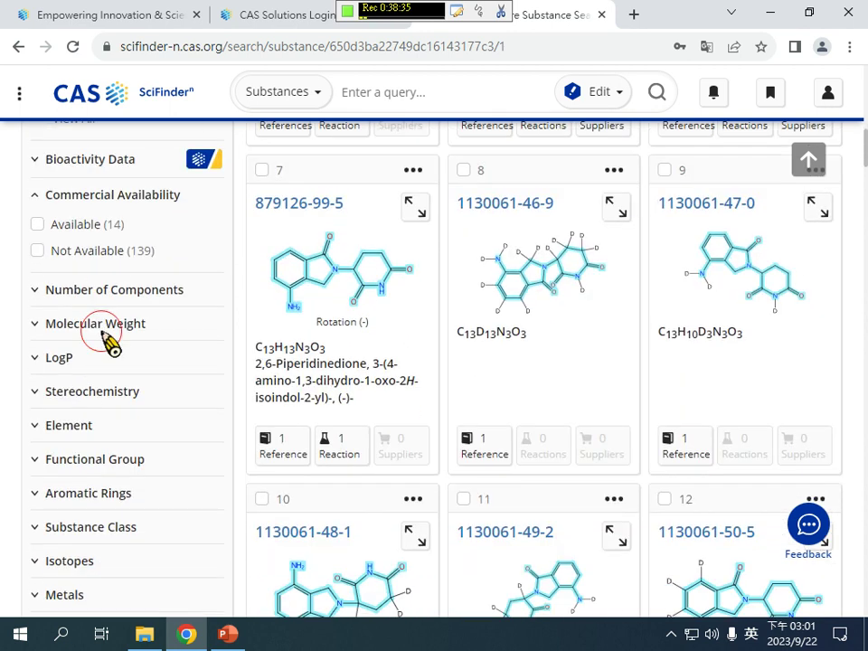
- Expand the Molecular Weight, Functional Group and Element filters of the As Drawn substance results and review their options
click(98, 328)
click(102, 514)
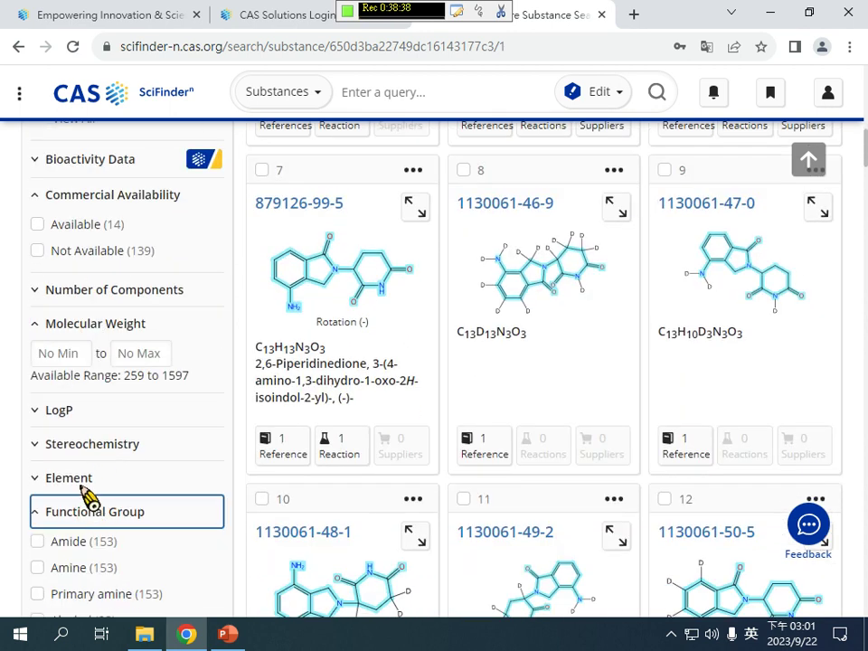
click(83, 479)
scroll(109, 515, down, 2)
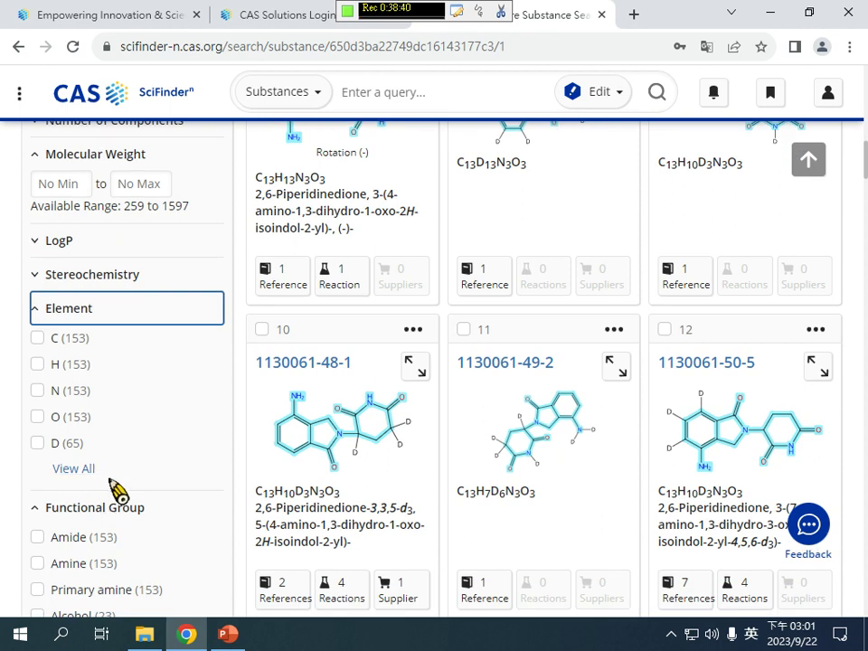
scroll(115, 484, up, 10)
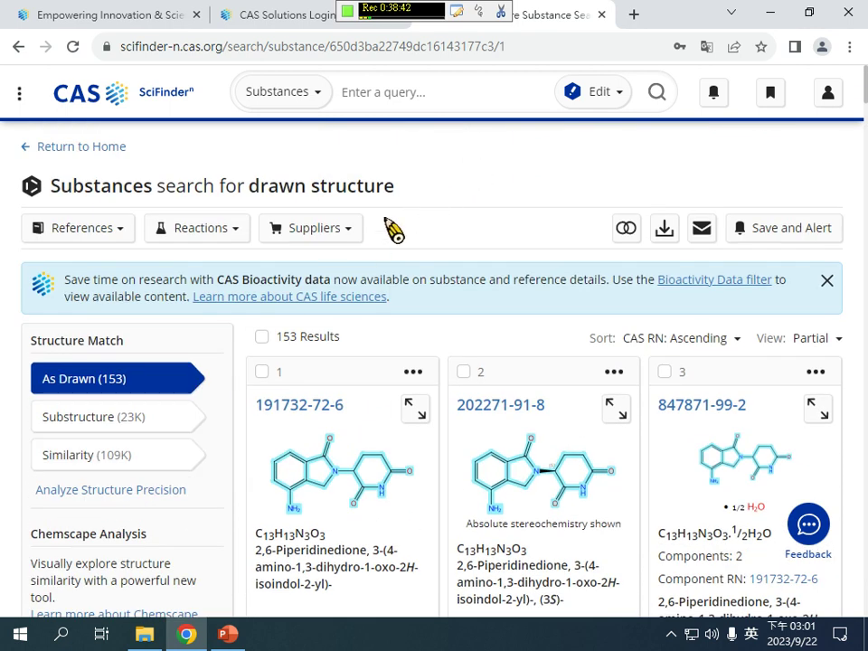
- Show the Substructure matches and rerun the drawn structure query with Search Patent Markush enabled
click(136, 419)
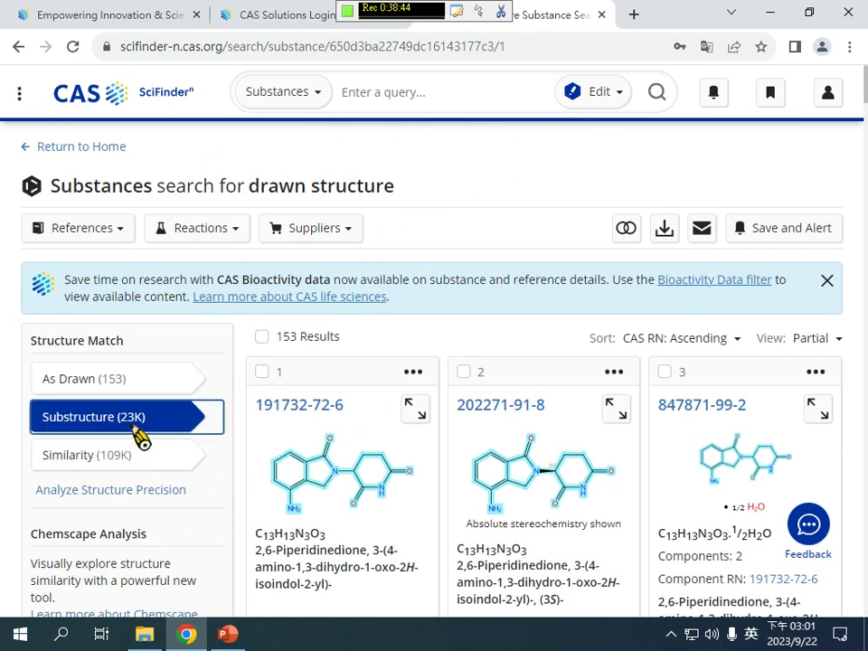
click(594, 102)
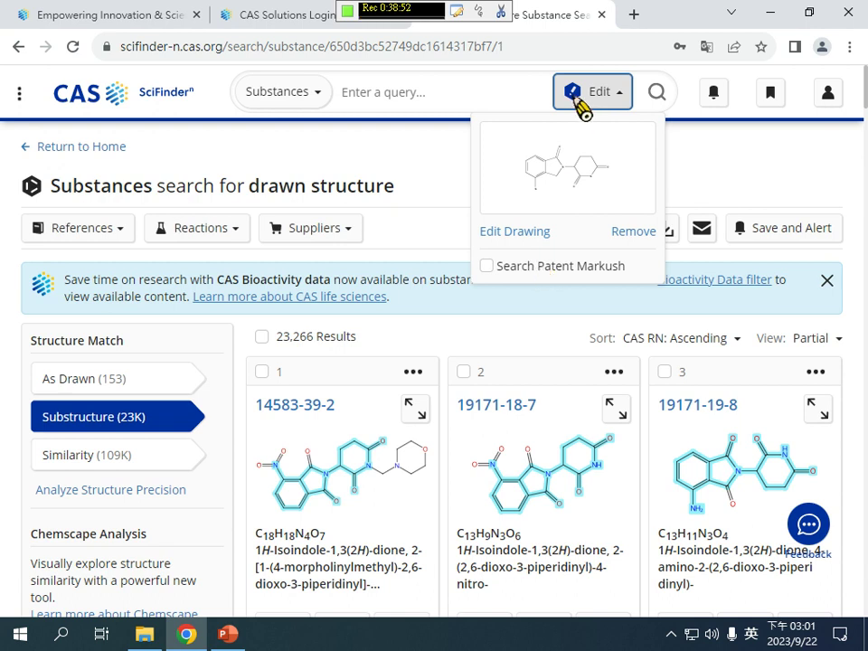
click(487, 267)
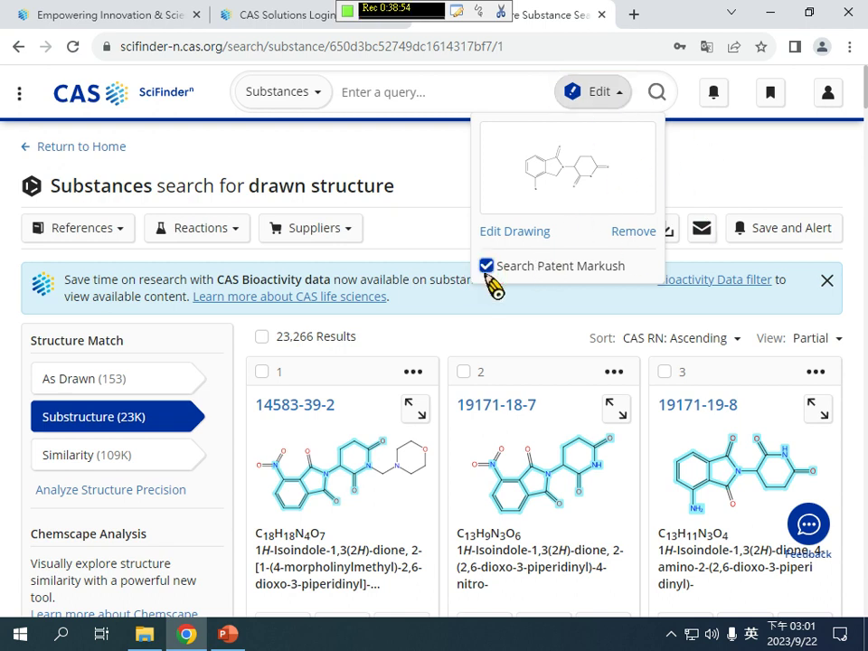
click(662, 94)
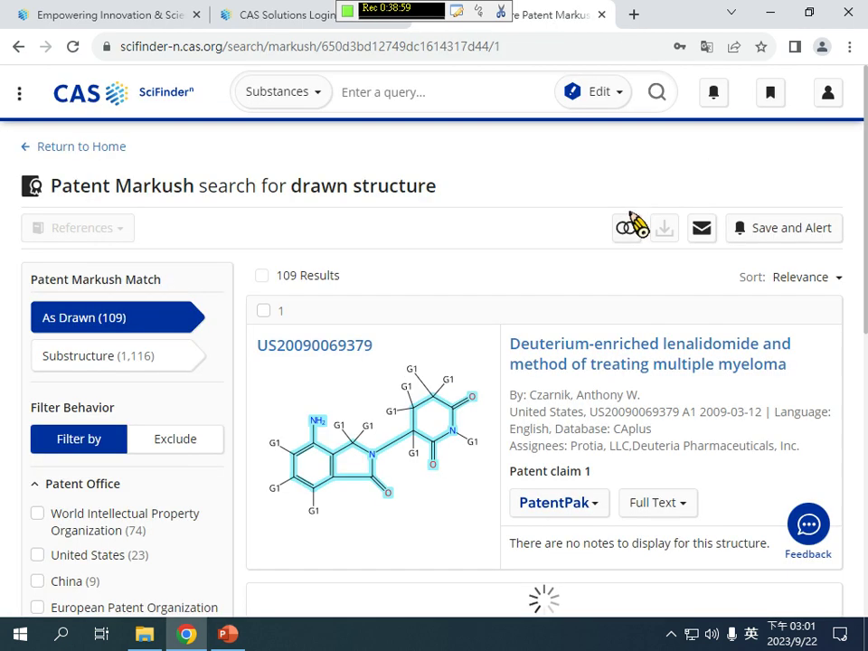
- Browse the As Drawn Patent Markush results, checking the matched structures, patent claims and available filters
scroll(586, 335, down, 2)
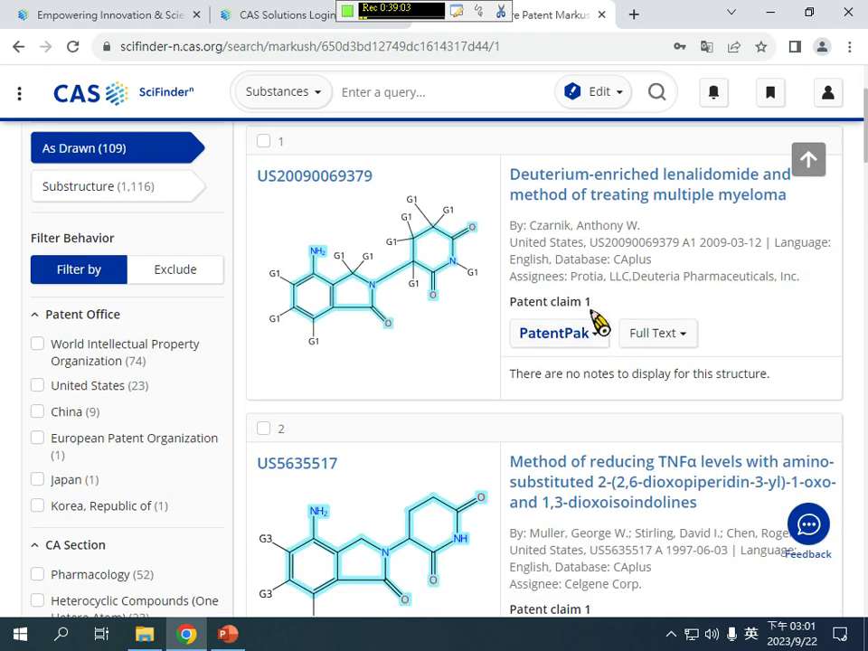
scroll(594, 316, down, 4)
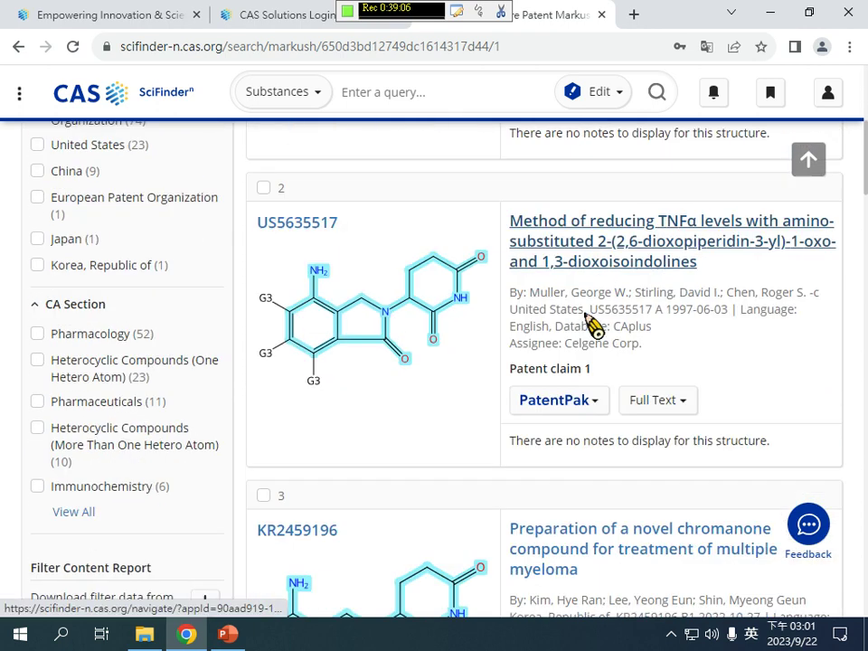
scroll(590, 318, down, 2)
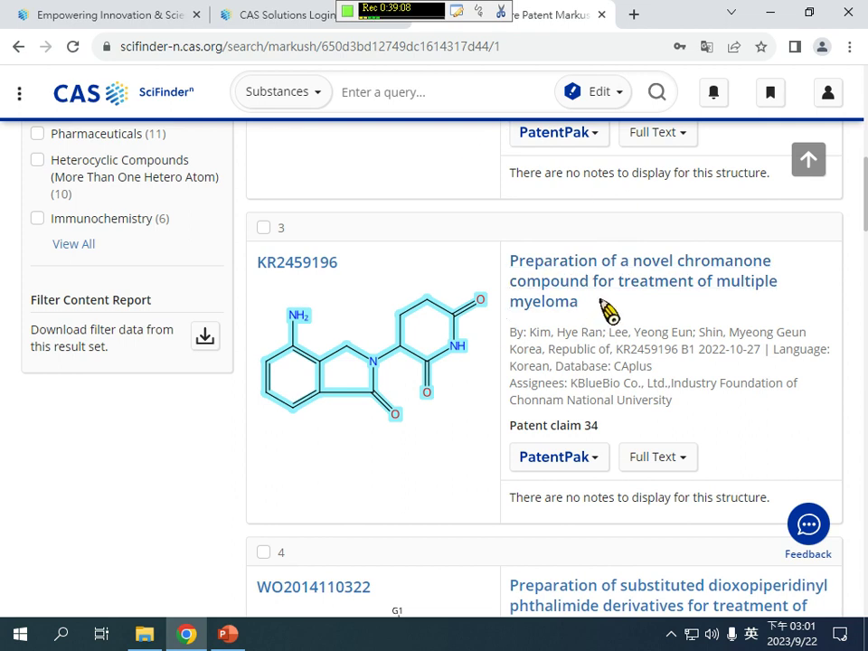
scroll(594, 312, down, 6)
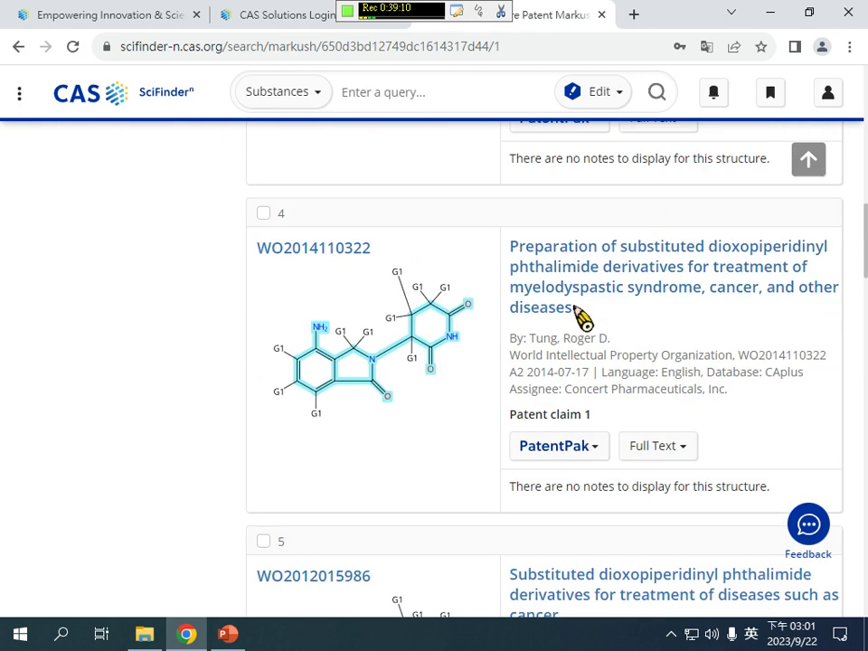
scroll(597, 348, down, 3)
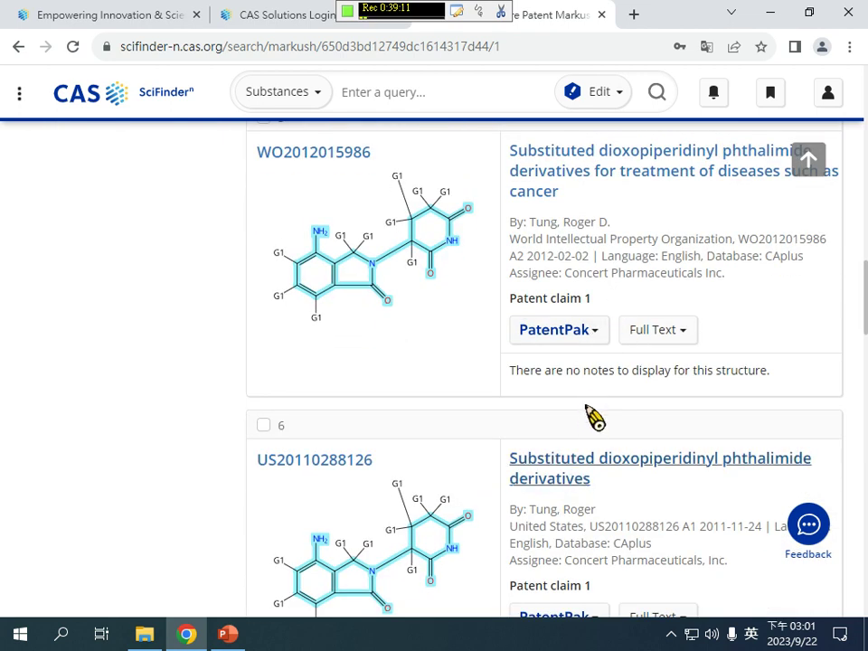
scroll(596, 425, down, 2)
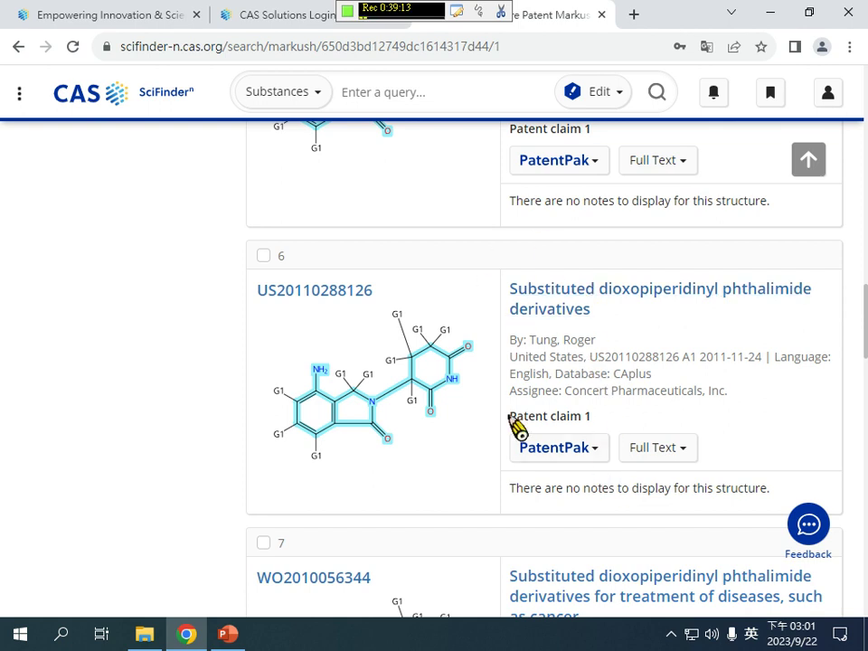
scroll(375, 388, up, 18)
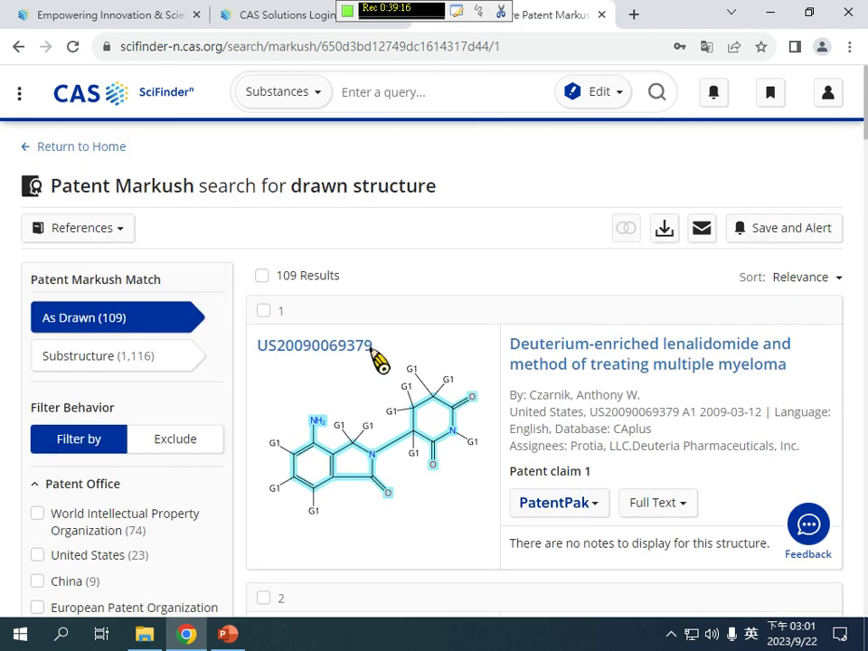
- Return to the SciFinderⁿ home page and show the References search with its advanced search field
click(82, 94)
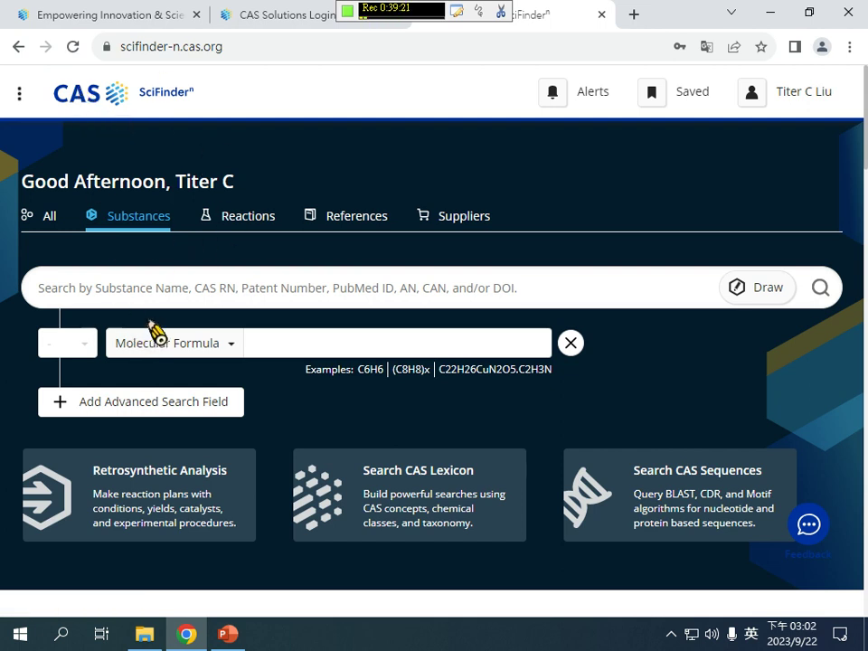
click(370, 231)
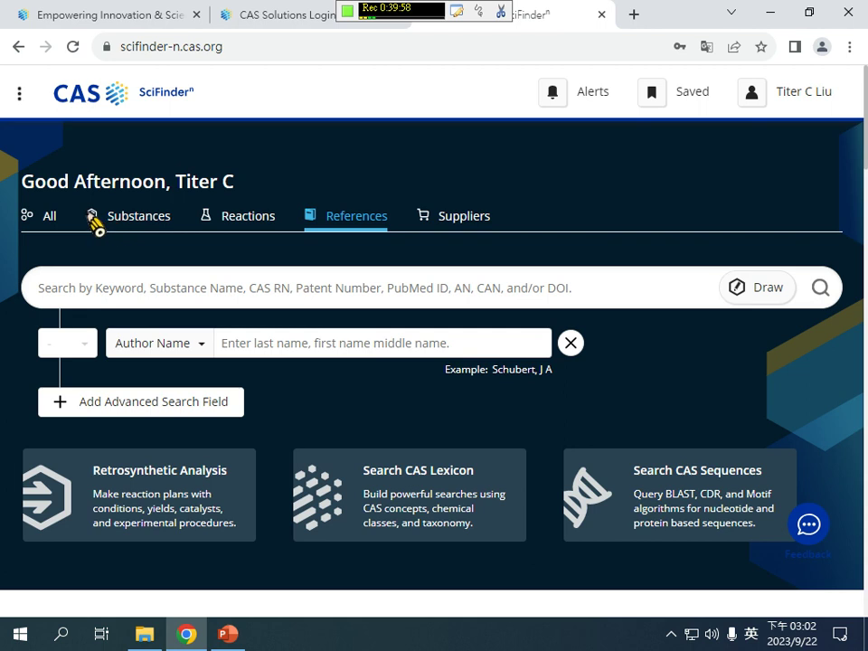
scroll(171, 254, down, 2)
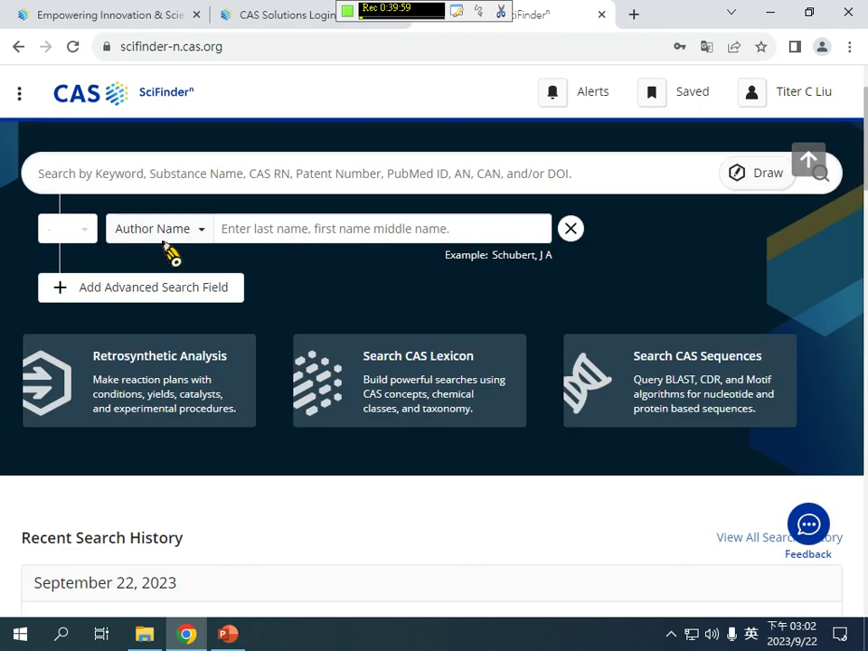
scroll(171, 253, up, 2)
- Open Help and Support from the account options and go to the Search References help section
click(825, 94)
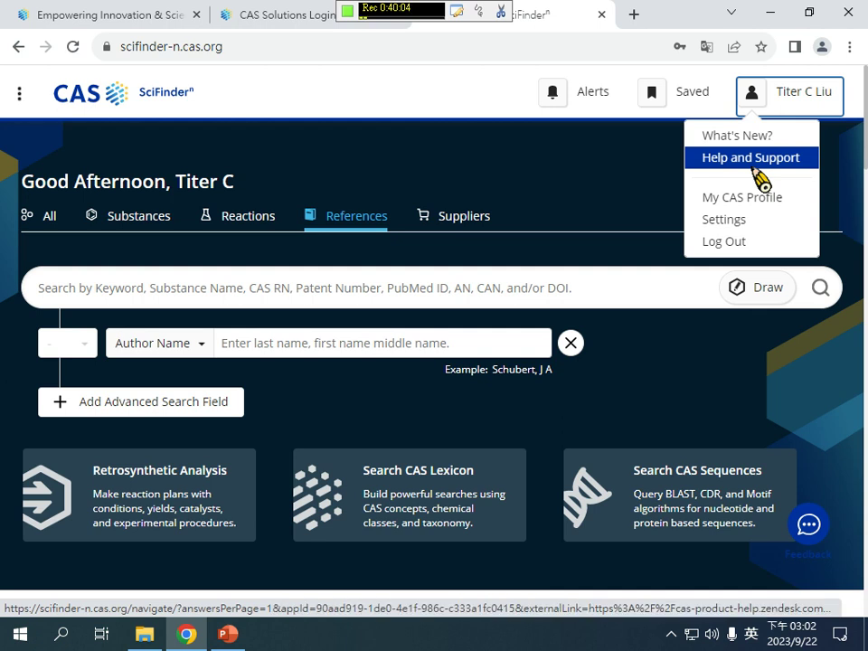
click(755, 163)
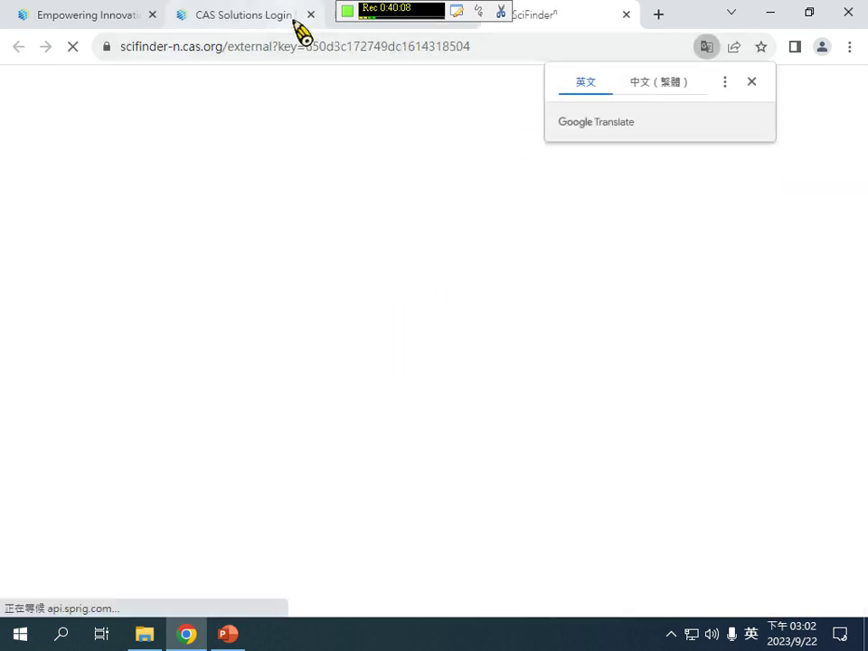
scroll(416, 366, down, 2)
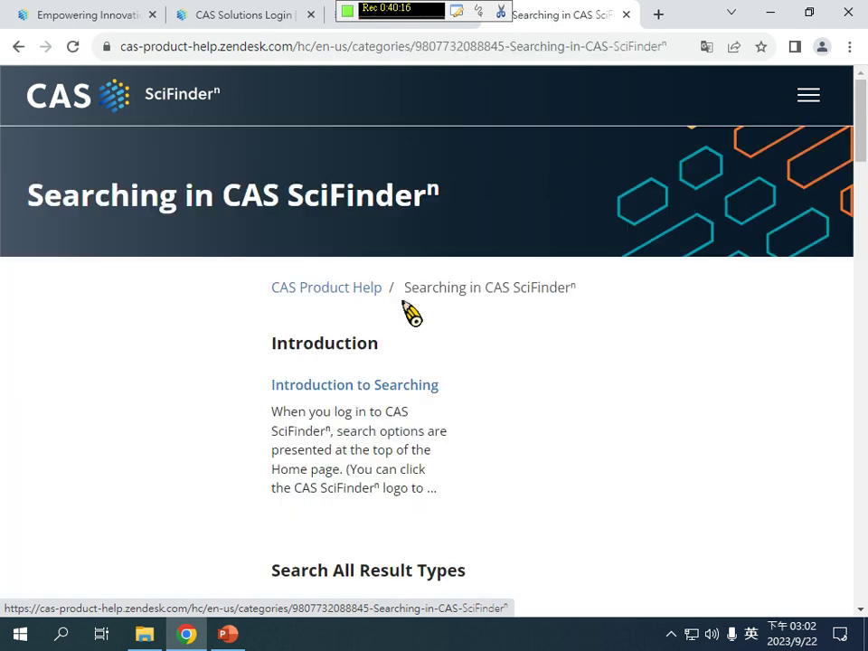
scroll(405, 305, down, 2)
scroll(409, 307, down, 3)
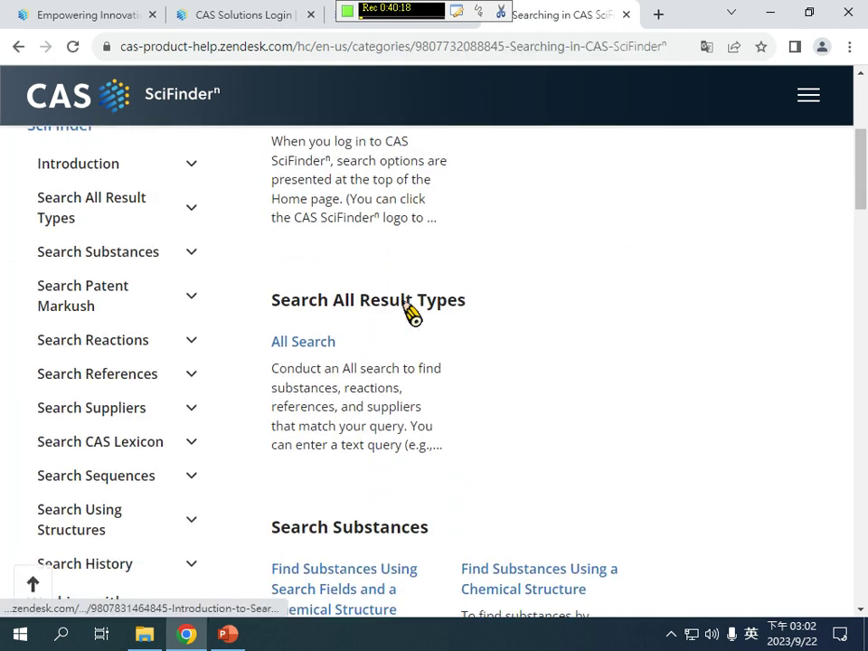
scroll(380, 310, up, 2)
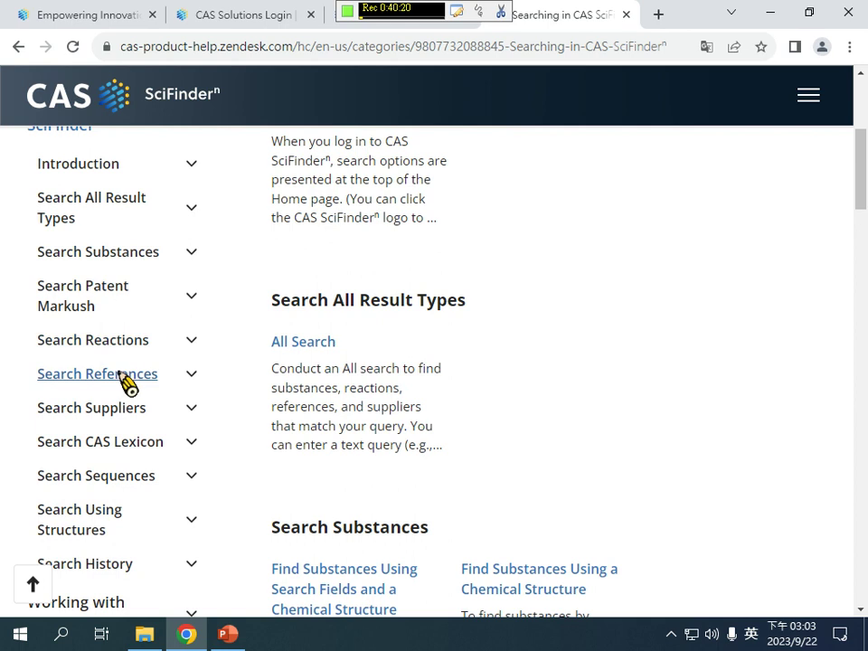
click(131, 374)
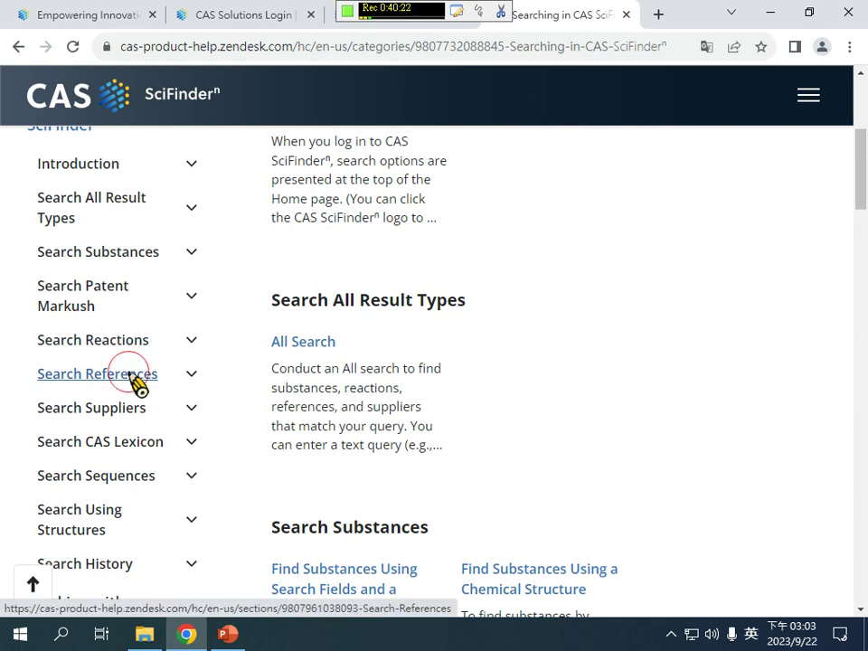
- Open the Search Operators and Modifiers help section and its Reference Search Boolean Operators and Modifiers article
scroll(403, 407, down, 4)
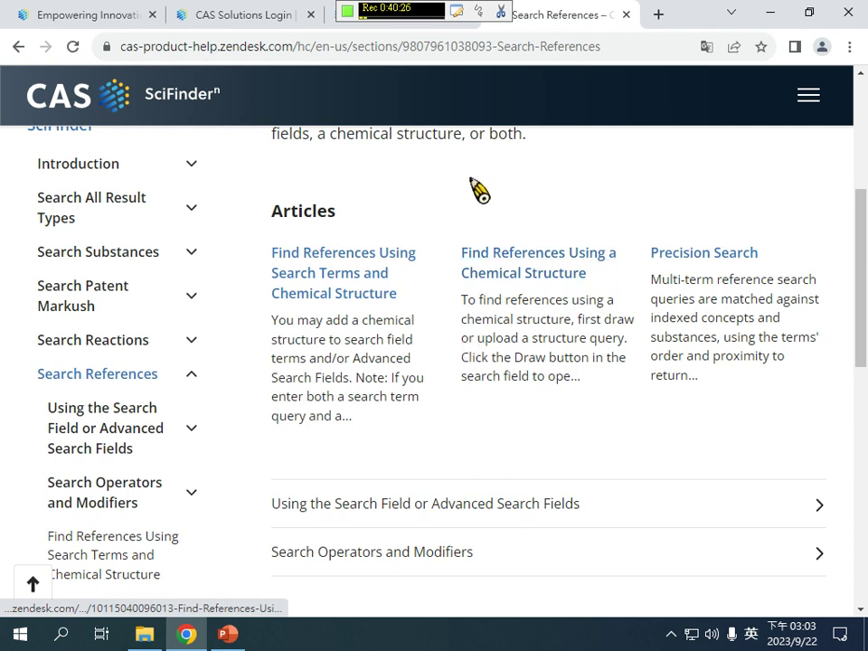
scroll(476, 192, down, 1)
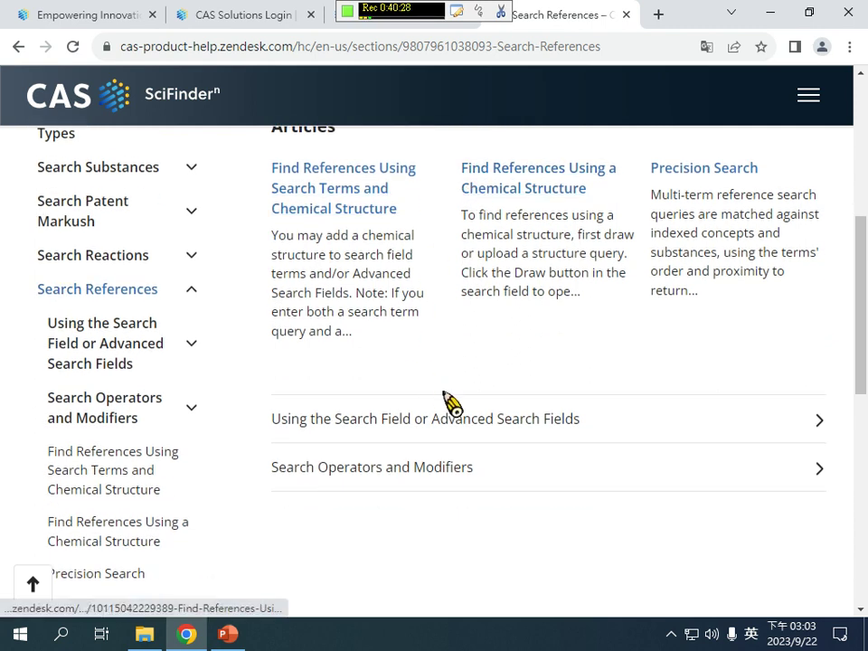
click(334, 482)
scroll(353, 480, down, 2)
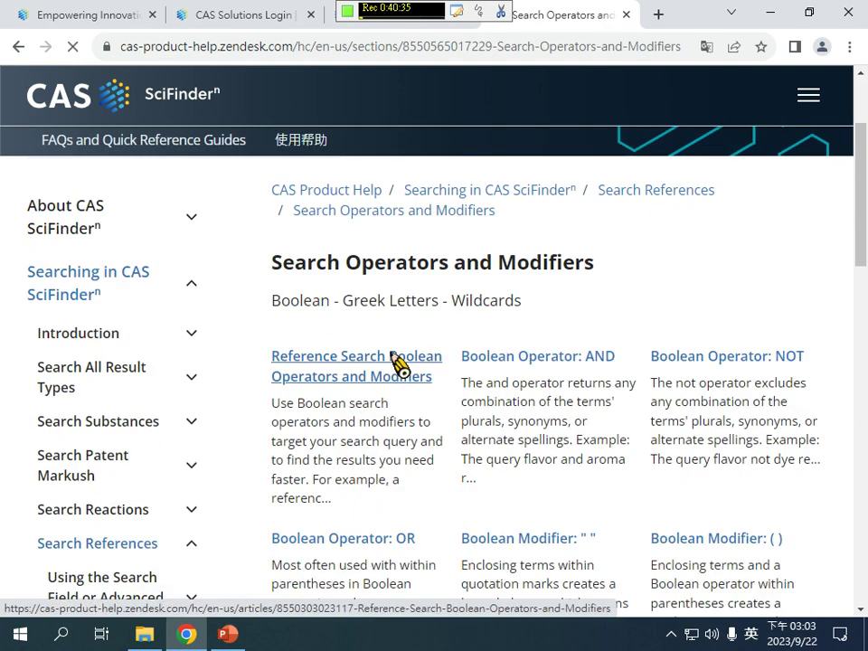
- Read the Boolean operators overview and open the detailed article on the AND operator with its flavor and aroma example
scroll(449, 369, down, 4)
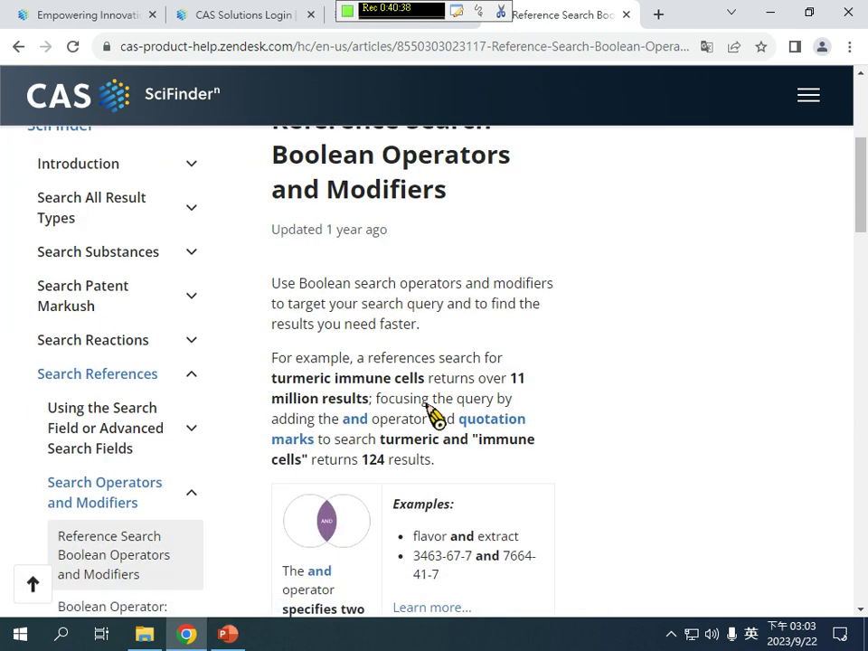
scroll(434, 414, down, 2)
click(452, 442)
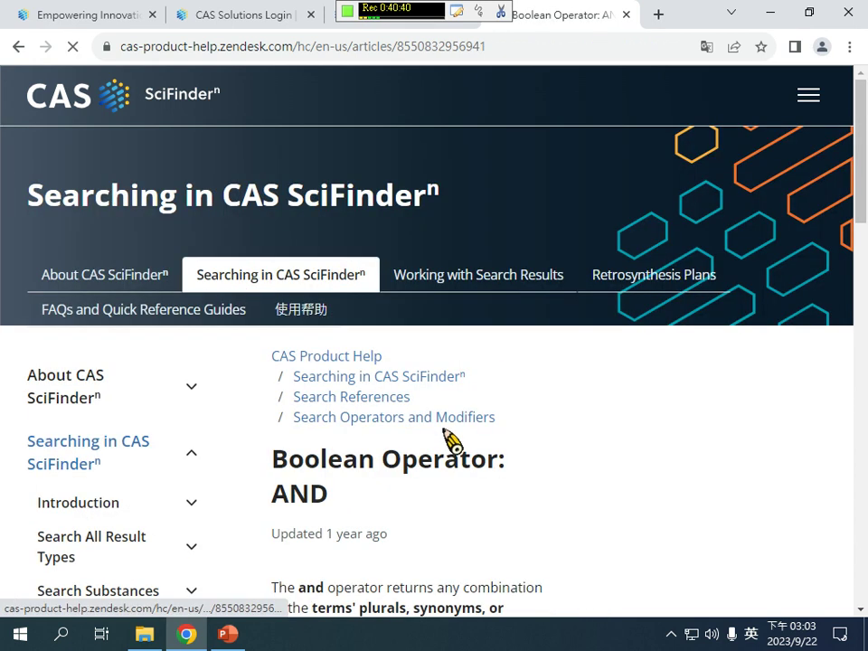
scroll(449, 437, down, 5)
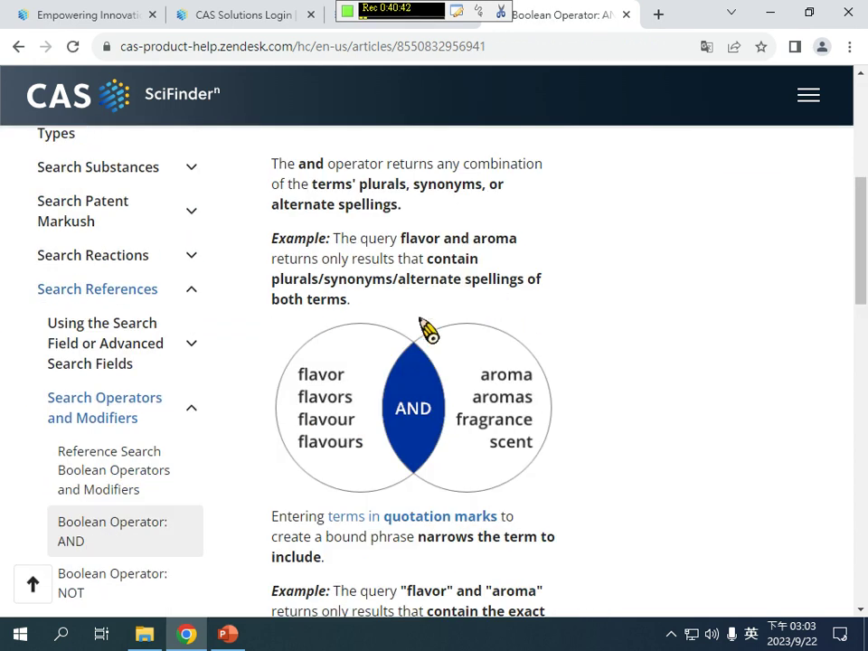
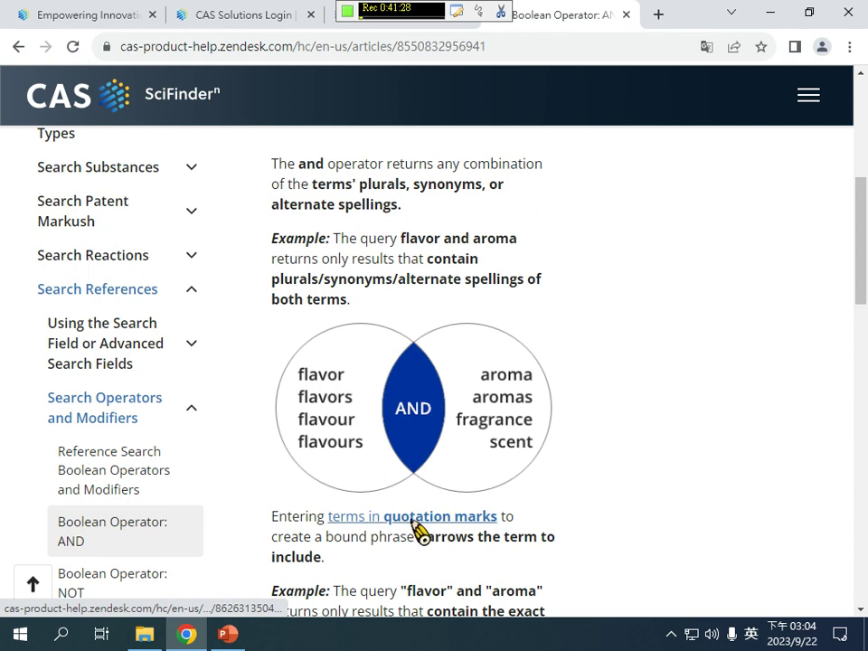
- Open the linked quotation marks article, highlight the " " modifier in its title, and review the bound phrase rules
click(446, 524)
scroll(471, 480, down, 2)
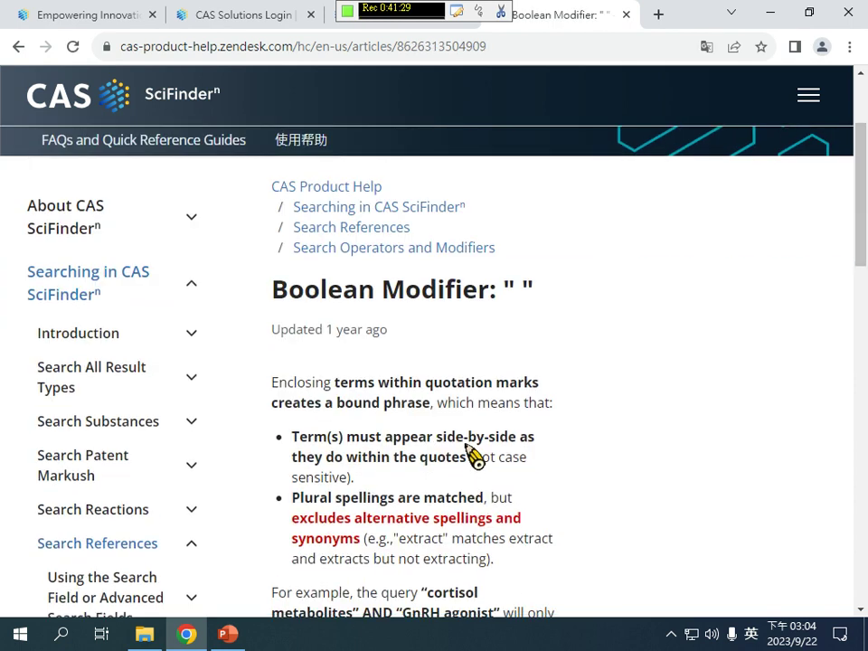
drag(504, 288, 540, 274)
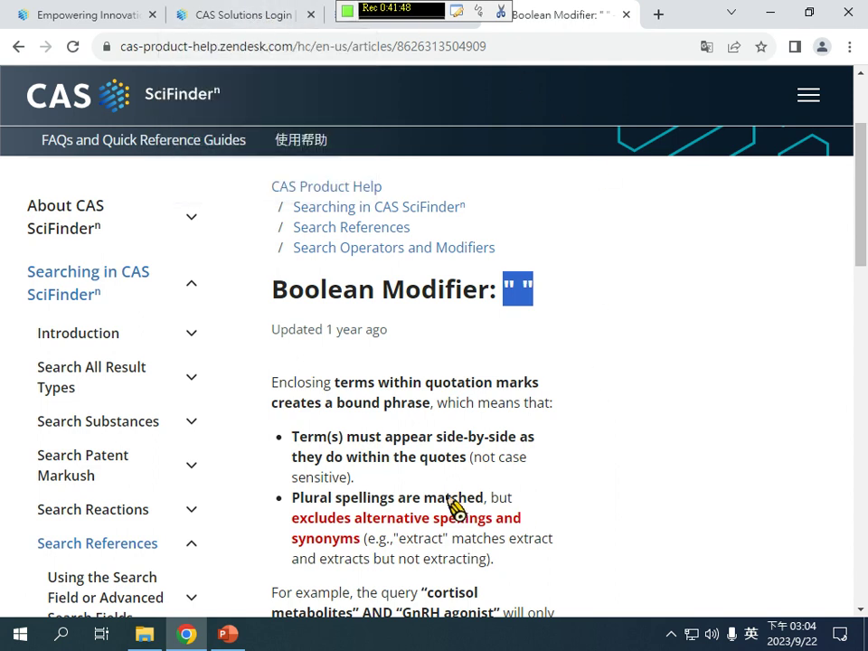
scroll(329, 361, down, 1)
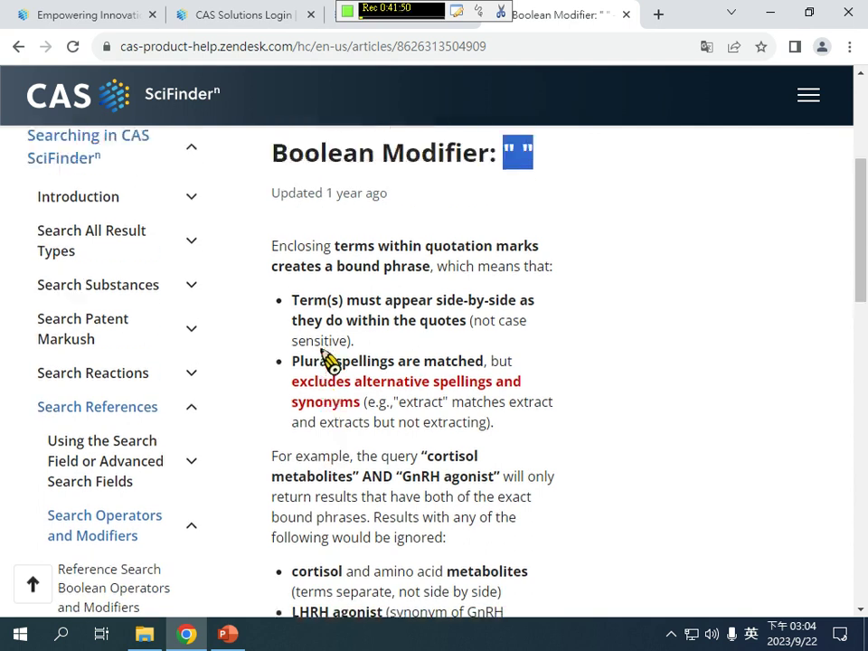
scroll(344, 226, up, 3)
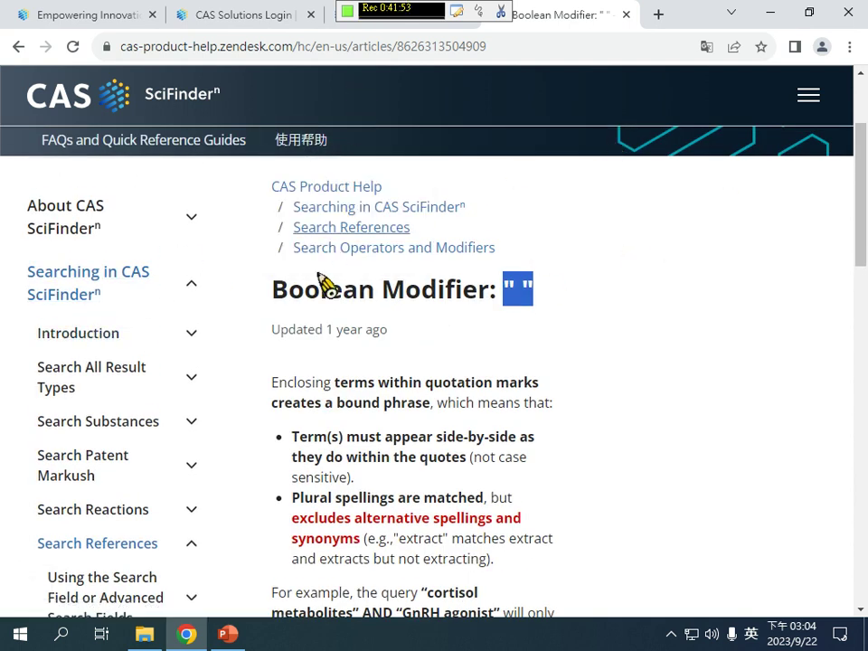
scroll(120, 541, down, 2)
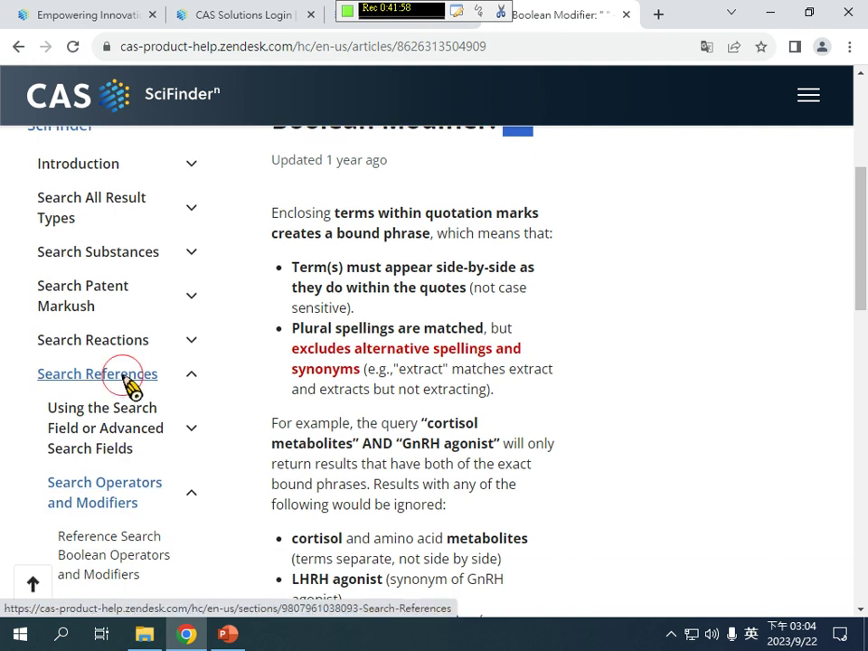
- Return to the Search References help section and look over the article list under Search Operators and Modifiers
click(126, 380)
scroll(514, 422, down, 2)
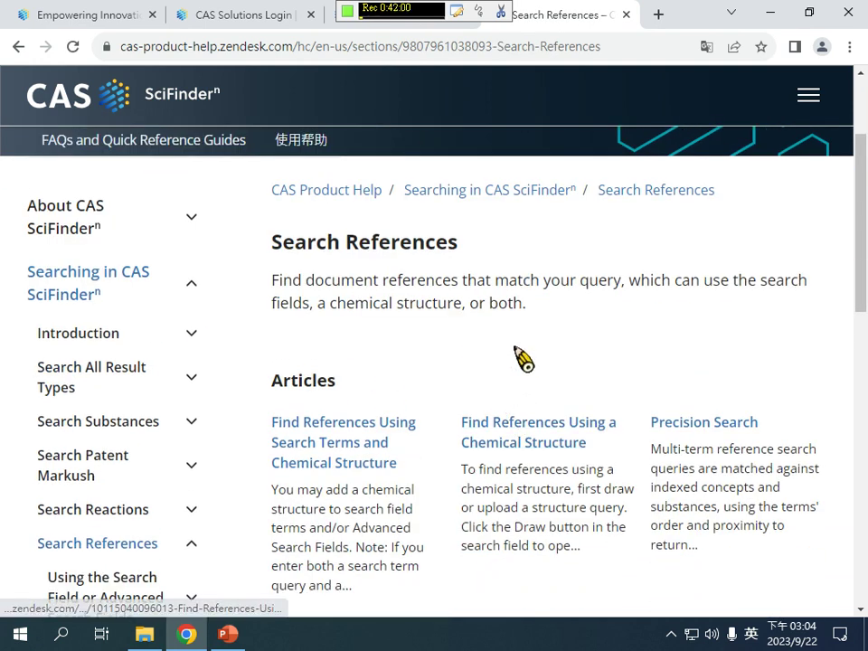
scroll(519, 349, down, 3)
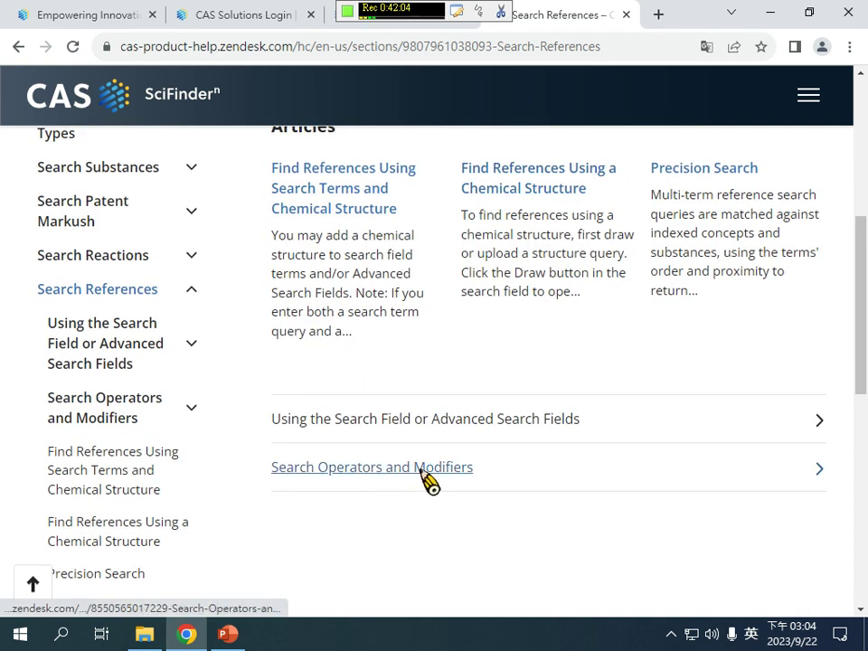
click(351, 482)
scroll(355, 492, down, 5)
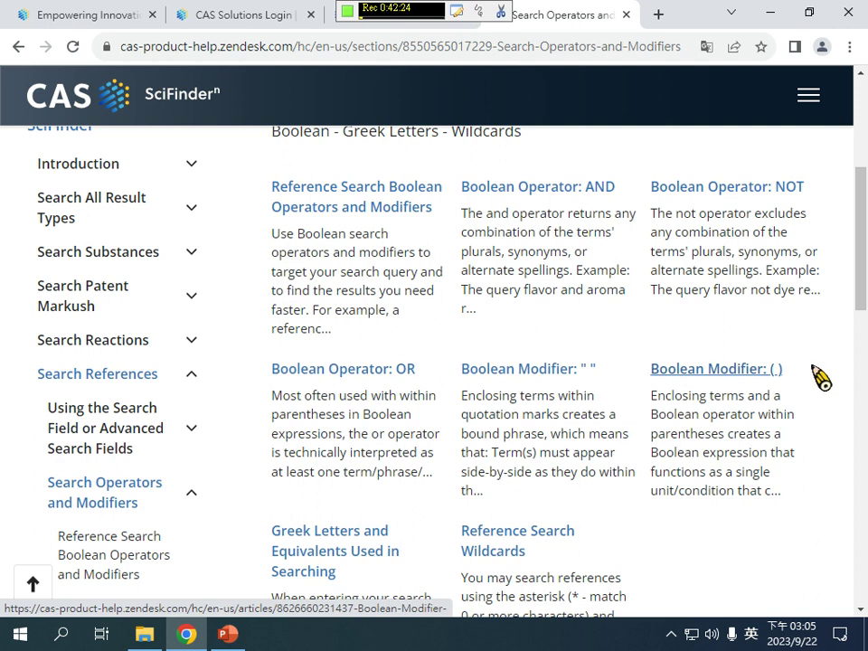
scroll(524, 364, down, 2)
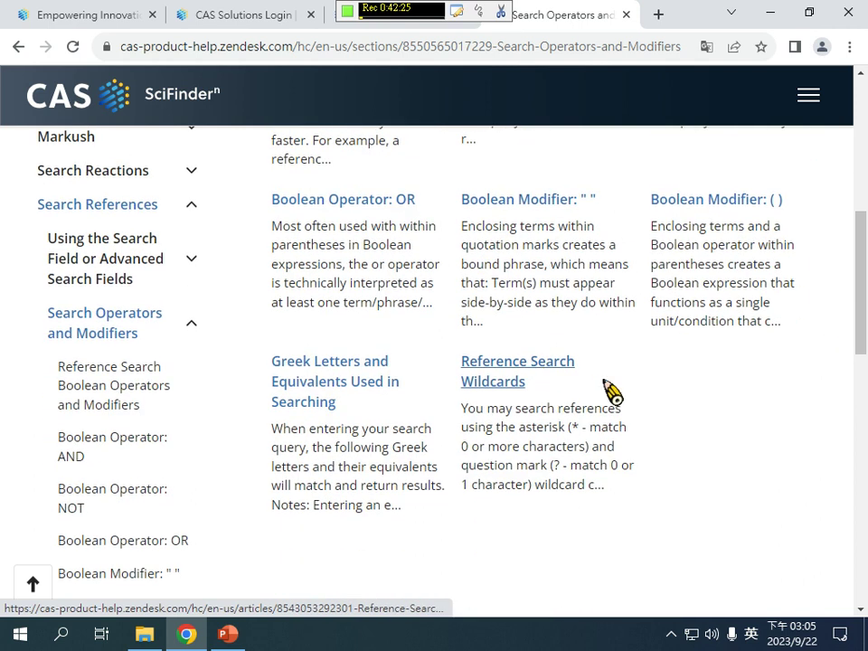
- Open the Reference Search Wildcards article and highlight the definitions of the asterisk and question mark wildcards
click(512, 382)
scroll(513, 392, down, 3)
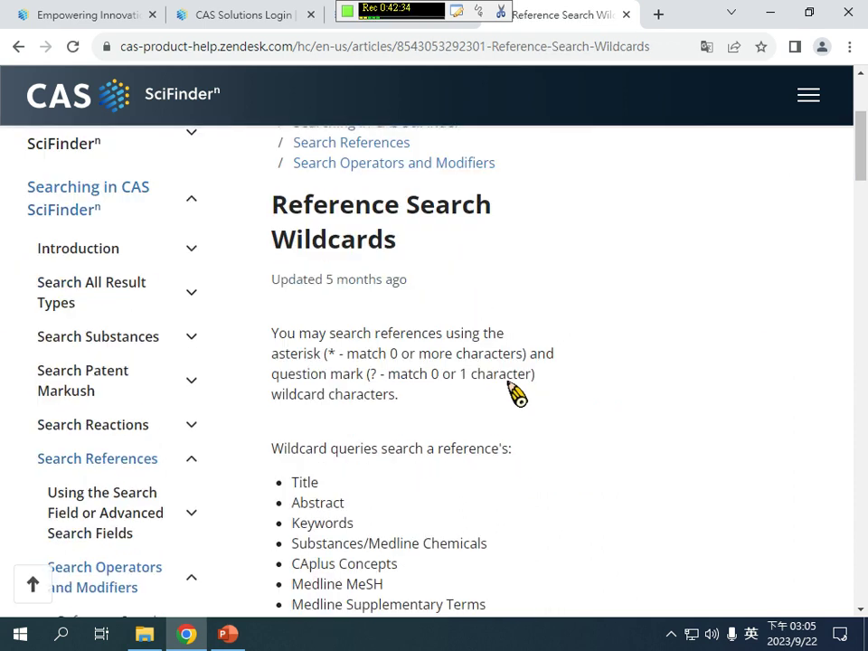
scroll(398, 407, down, 1)
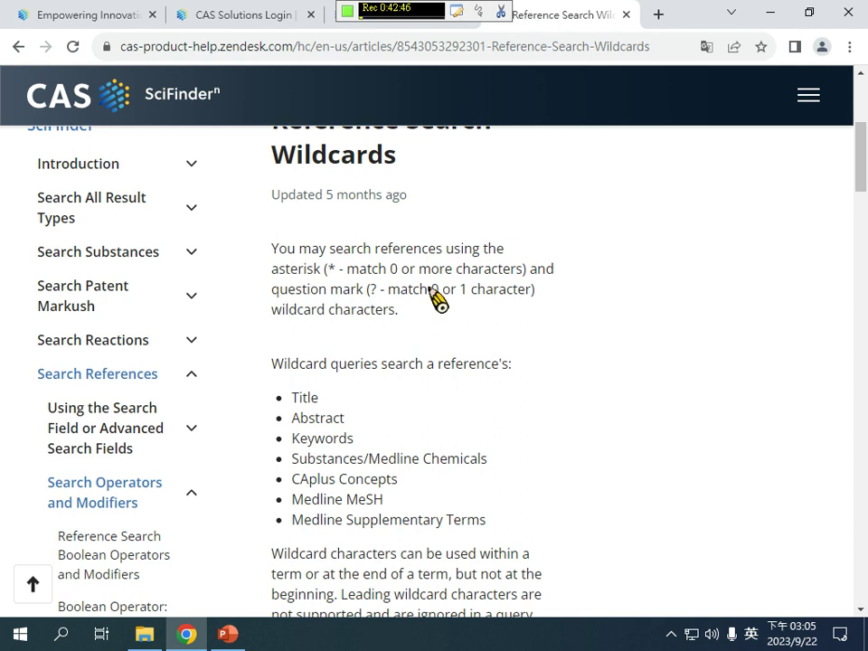
click(404, 271)
drag(327, 269, 522, 272)
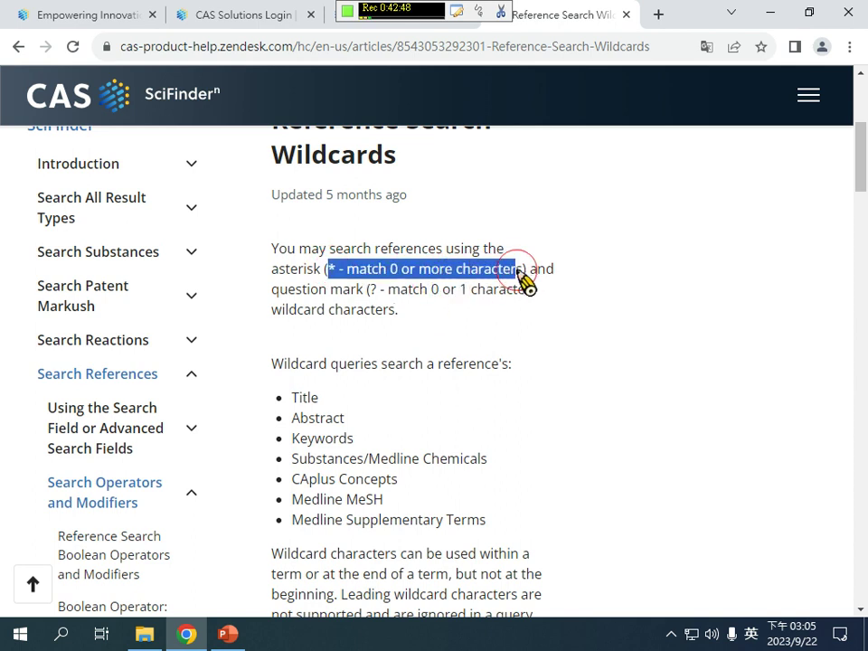
drag(380, 291, 529, 291)
click(452, 357)
- Review the wildcard examples, highlighting the terms matched by Adsor* and the question mark in alumin?um
scroll(450, 367, down, 3)
scroll(447, 367, down, 7)
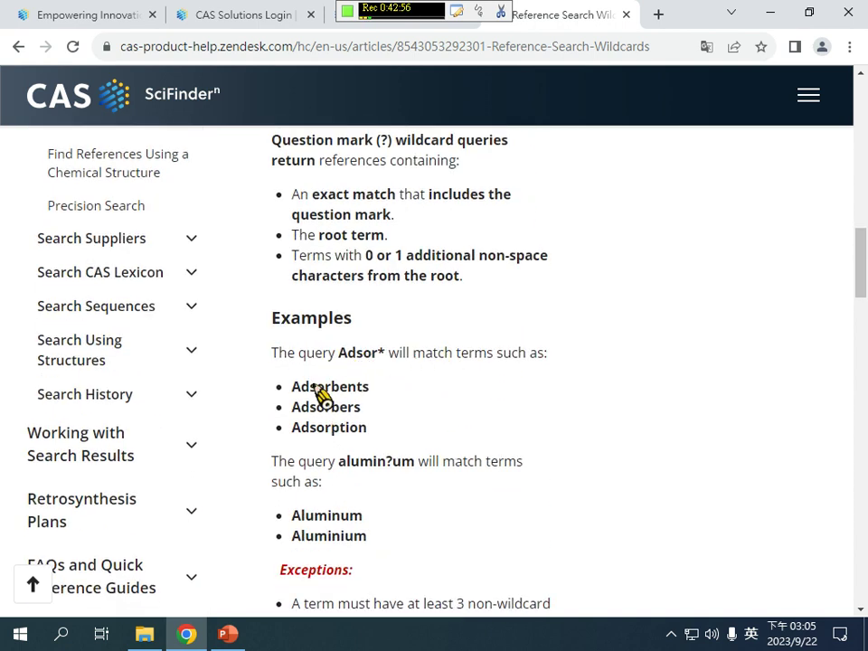
drag(292, 387, 374, 436)
click(371, 439)
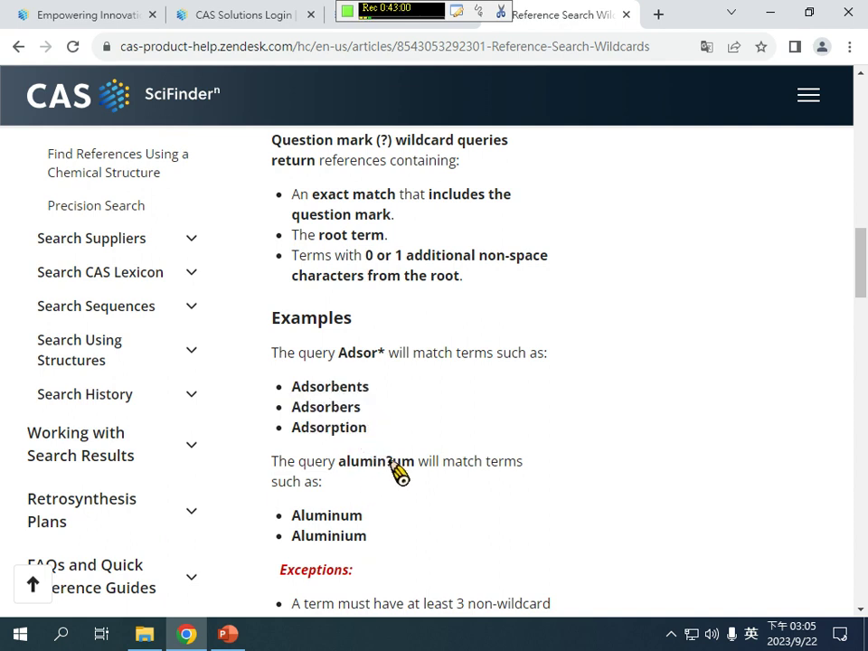
click(395, 464)
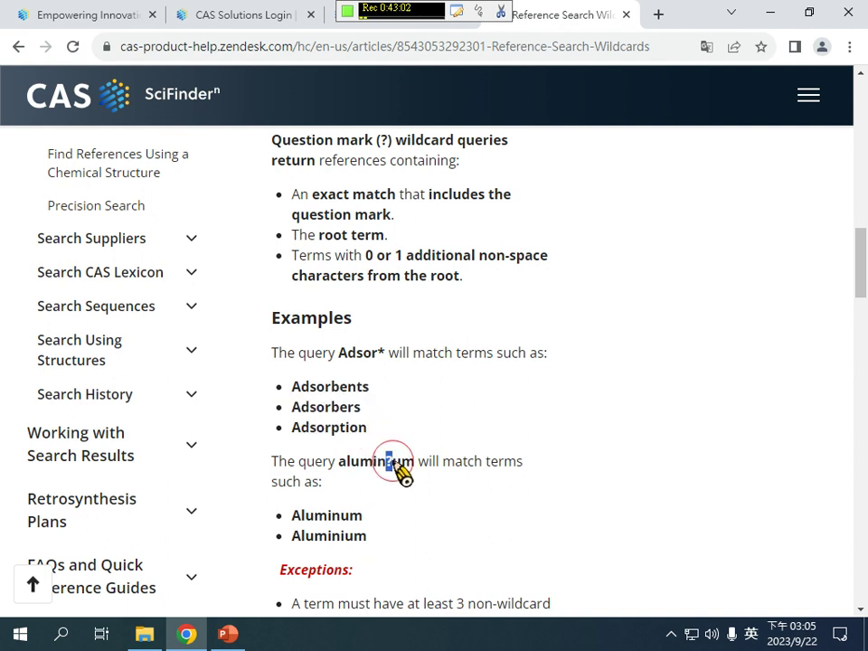
click(344, 523)
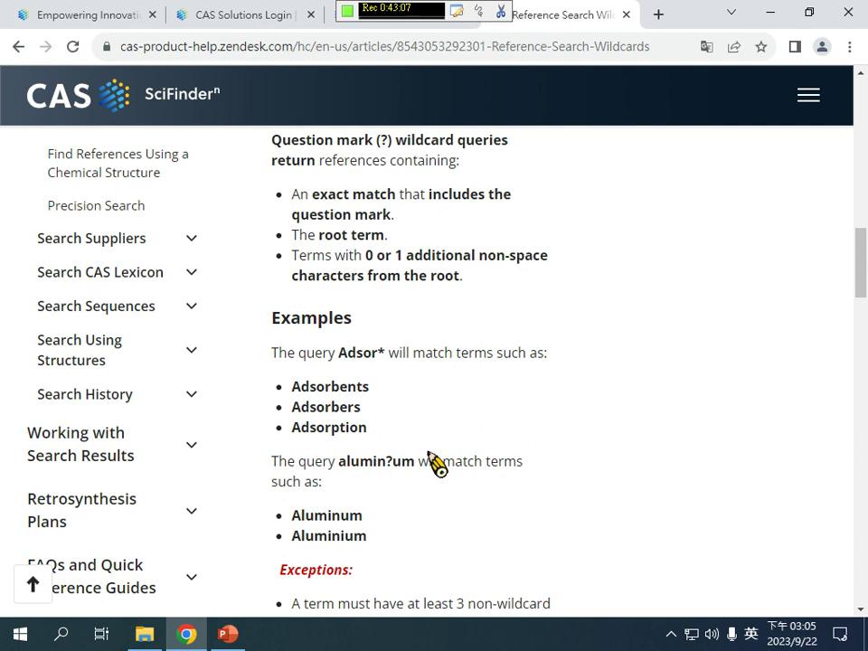
scroll(438, 443, down, 1)
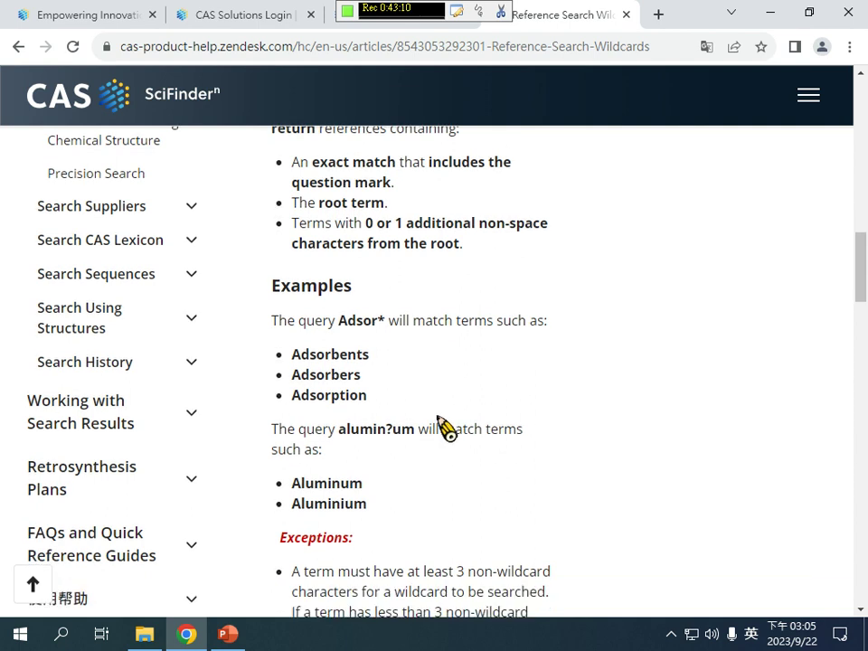
- Go back to the SciFinderⁿ References search page and activate the main search field for a query
scroll(459, 397, up, 12)
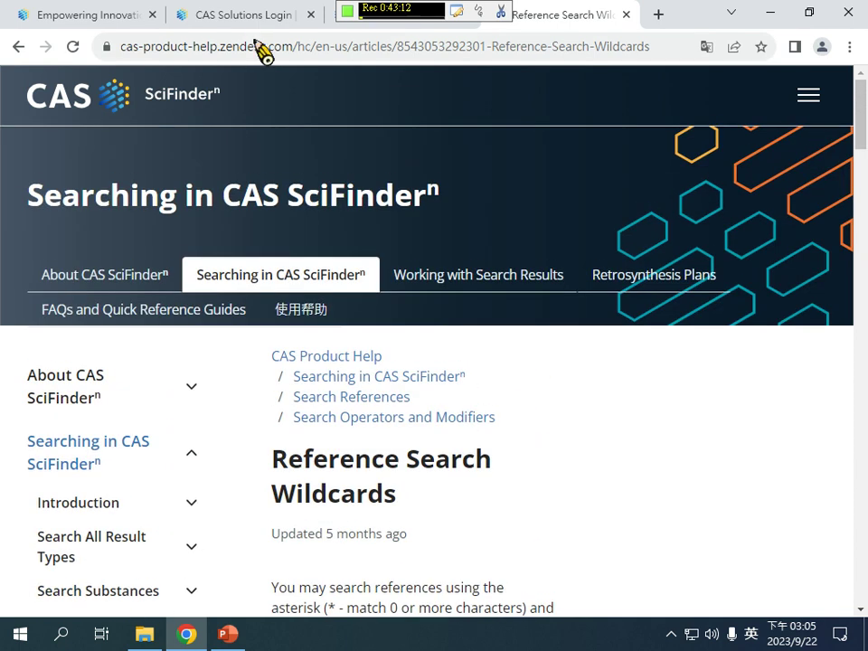
click(246, 16)
scroll(371, 145, up, 5)
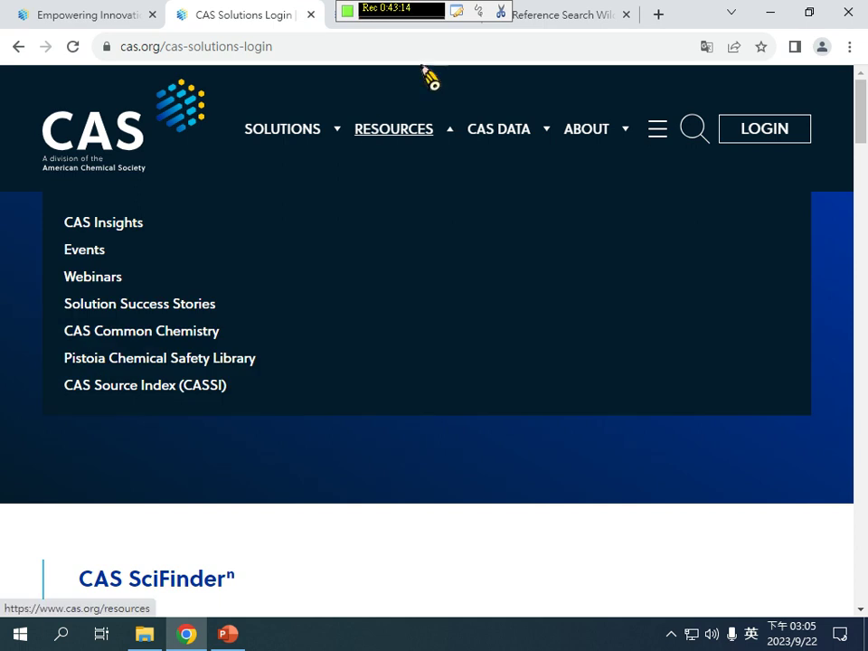
click(546, 18)
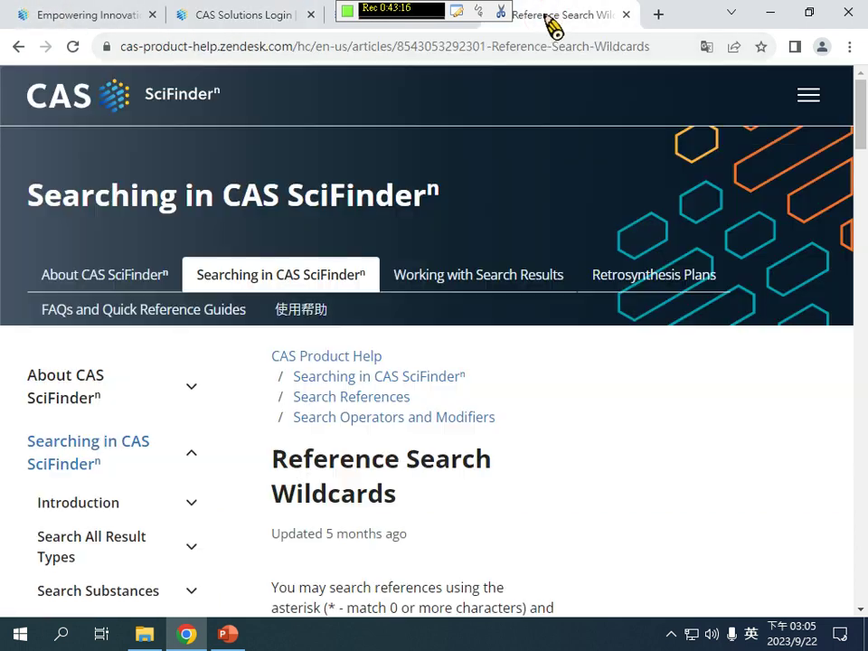
click(339, 27)
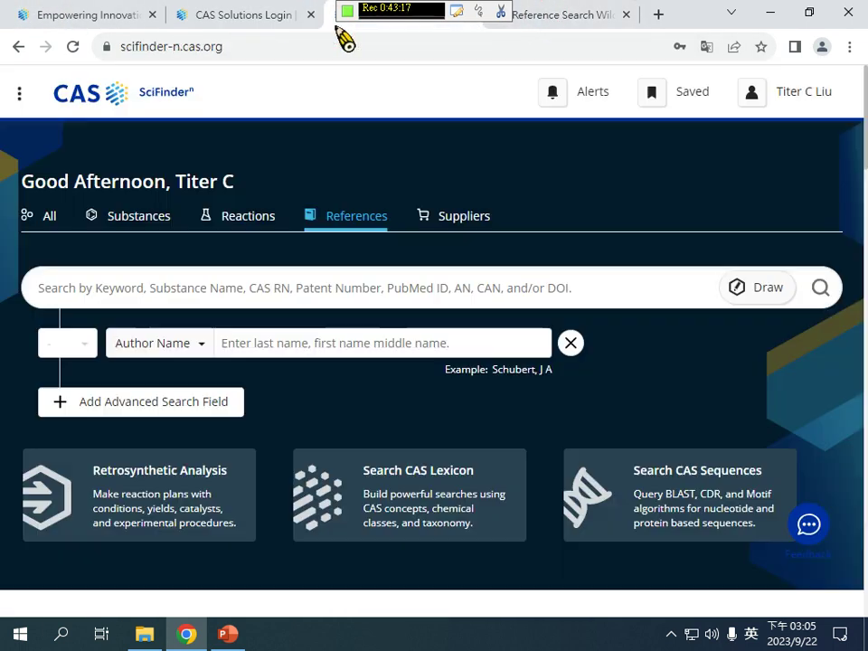
click(97, 295)
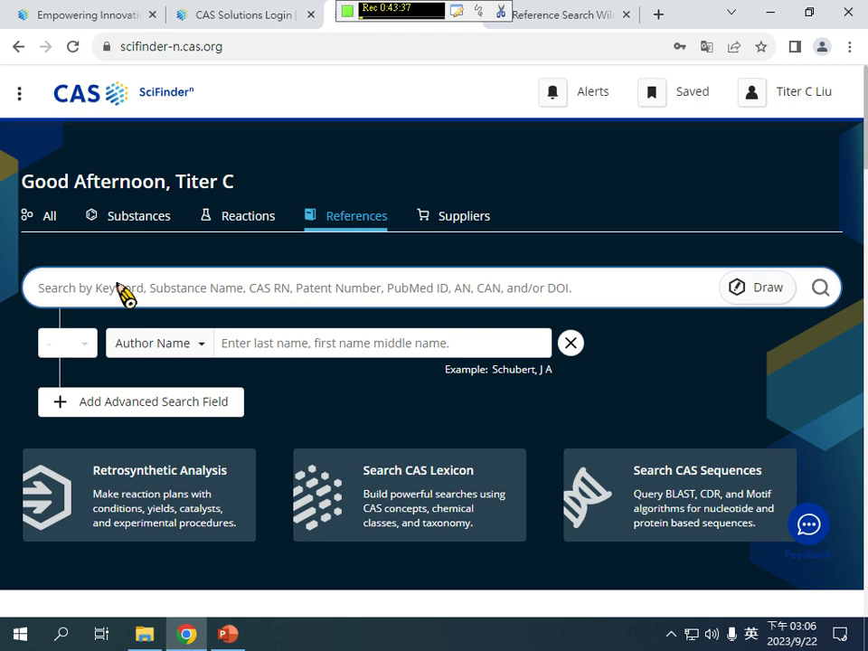
- Open the CAS Lexicon search, switch to PowerPoint and copy "multiple myeloma" from the Case slide
click(401, 475)
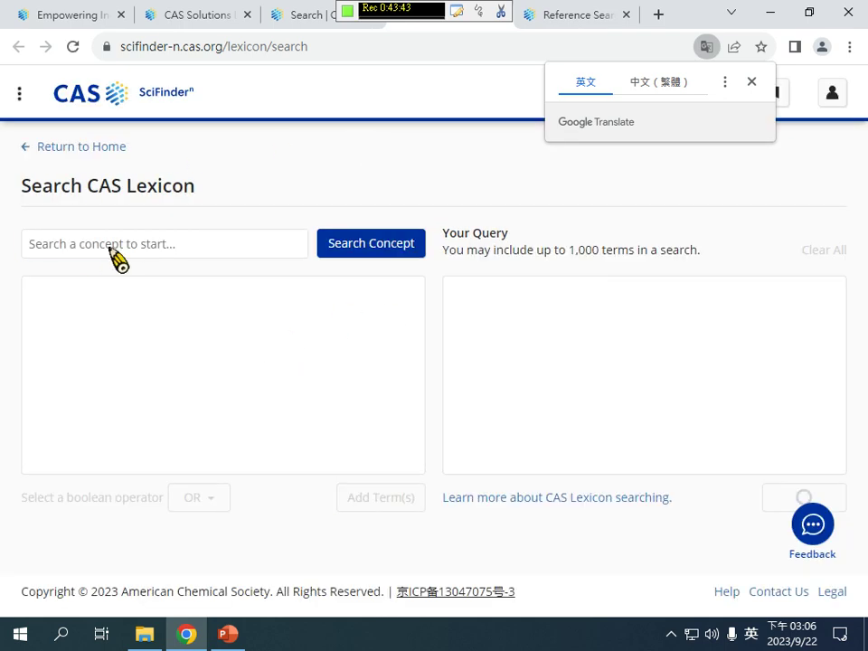
click(116, 256)
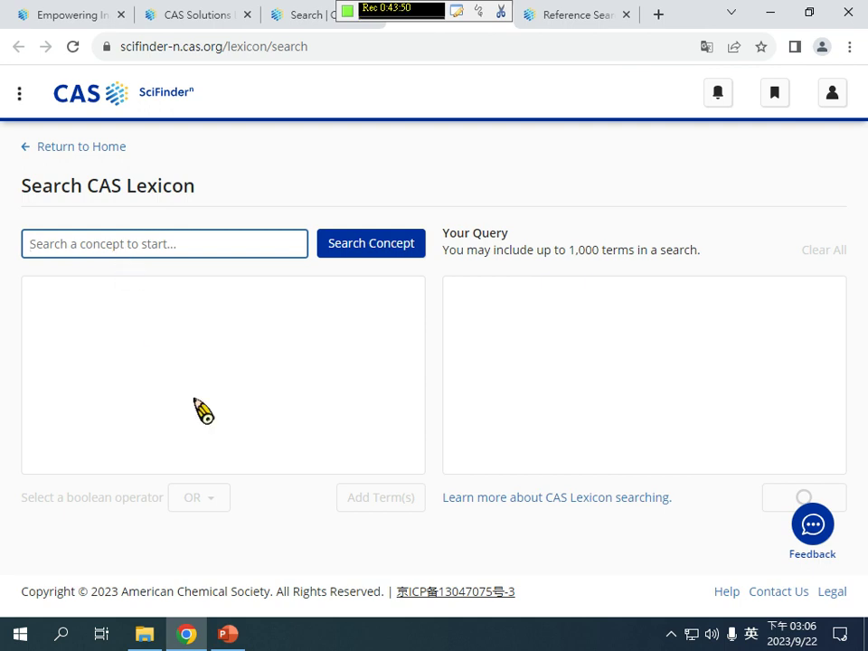
click(228, 634)
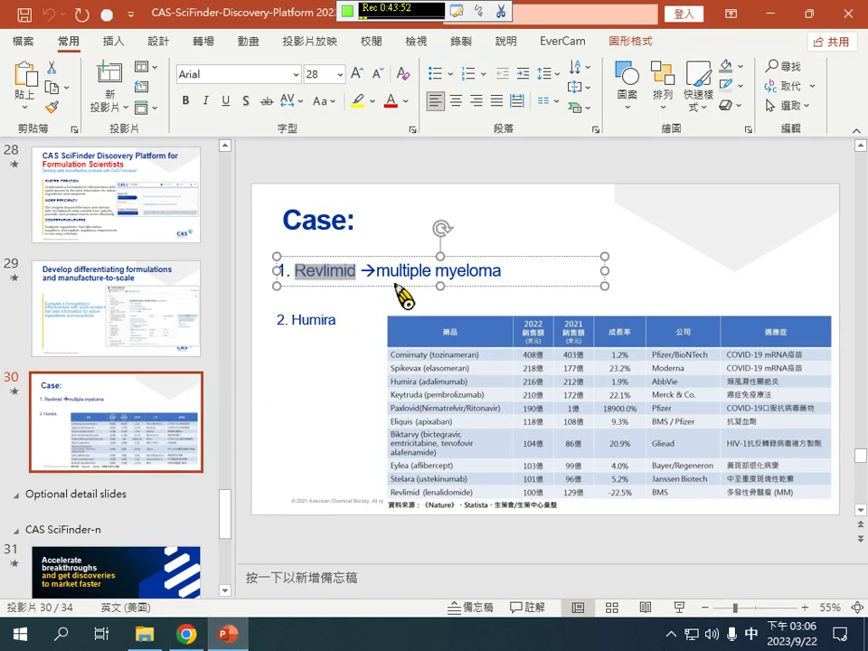
drag(376, 273, 503, 276)
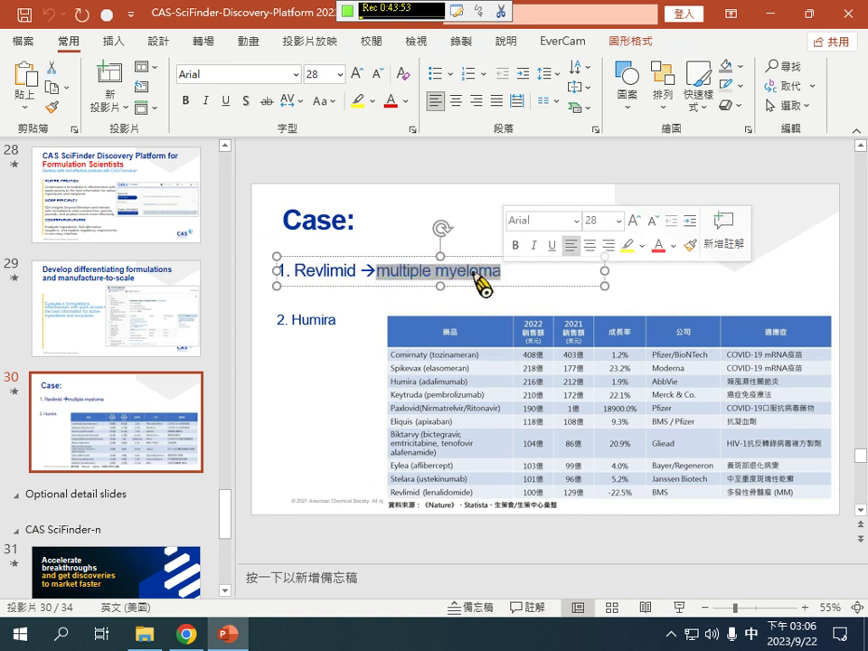
right_click(475, 273)
click(477, 218)
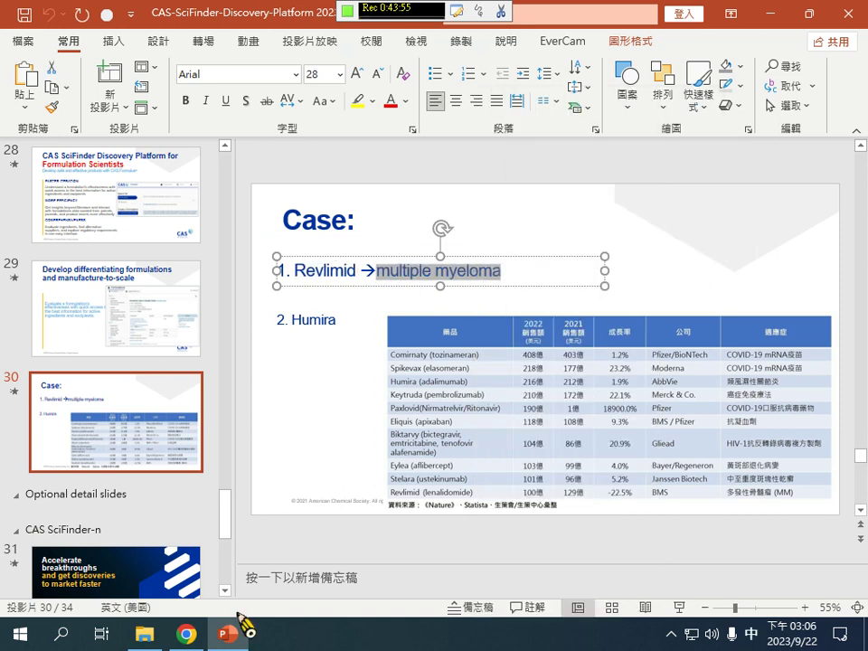
- Switch back to Chrome, search the lexicon for the concept "multiple myeloma" and choose the Multiple myeloma preferred term
click(187, 633)
click(62, 244)
right_click(61, 244)
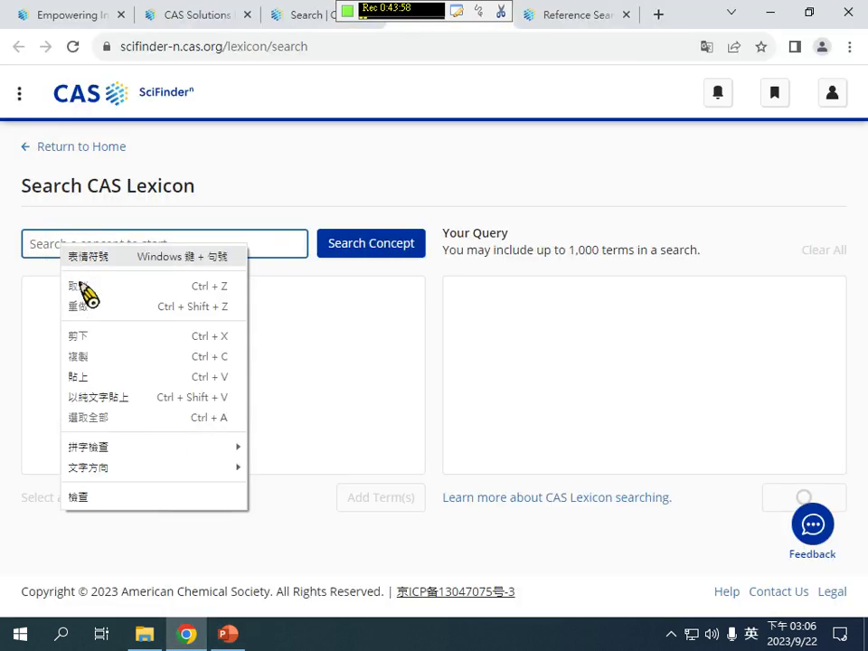
click(85, 376)
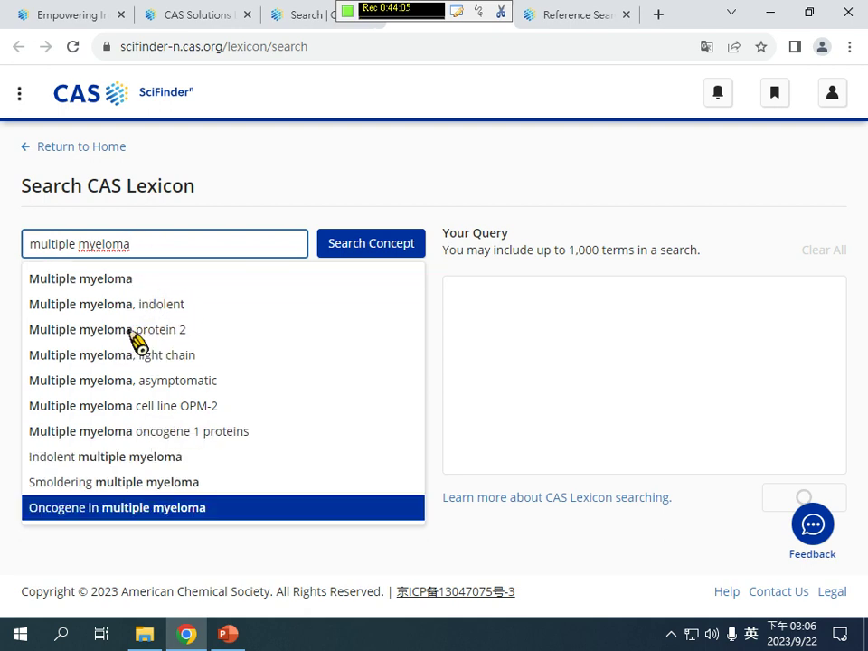
click(371, 252)
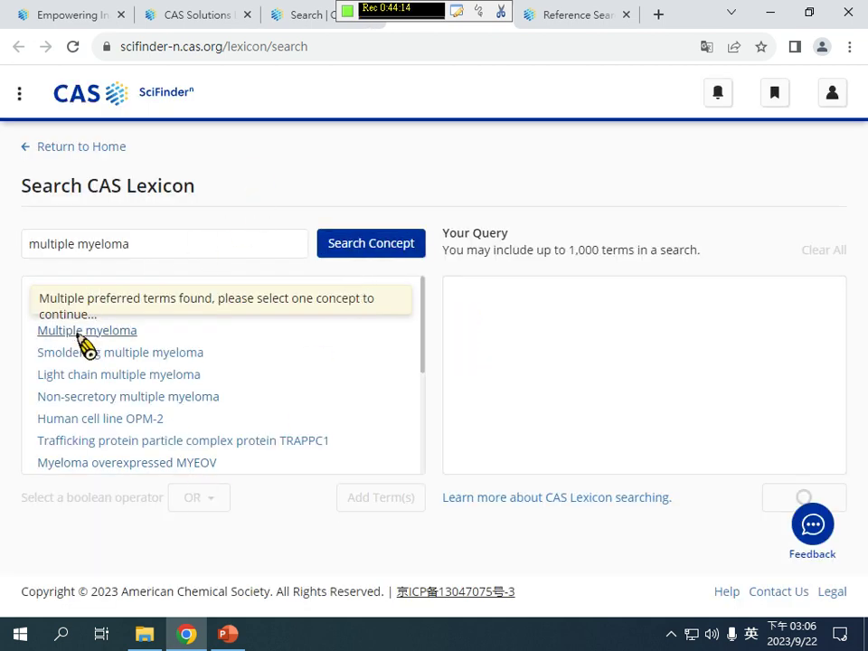
click(120, 332)
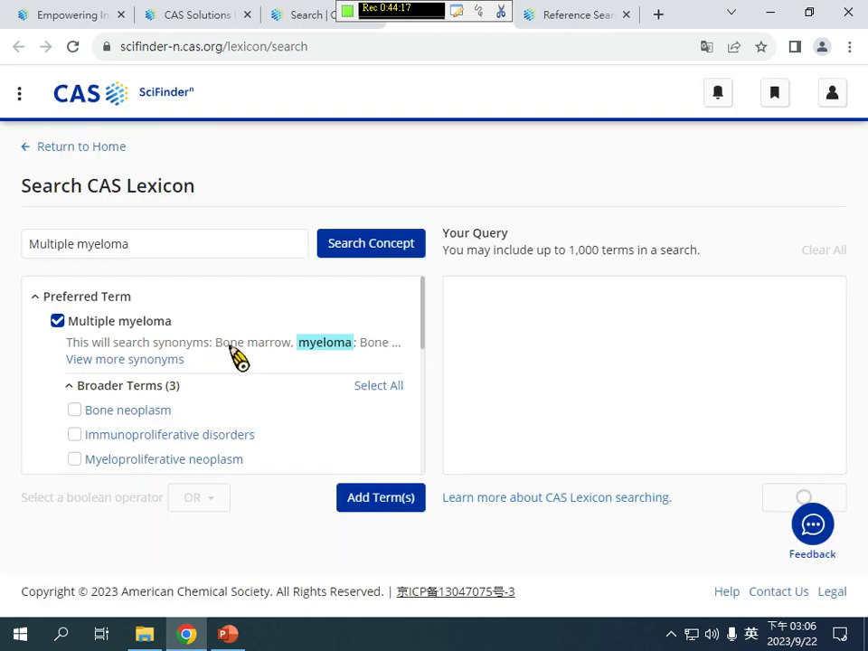
- Expand the full synonym list of the Multiple myeloma preferred term and examine its synonyms
click(132, 360)
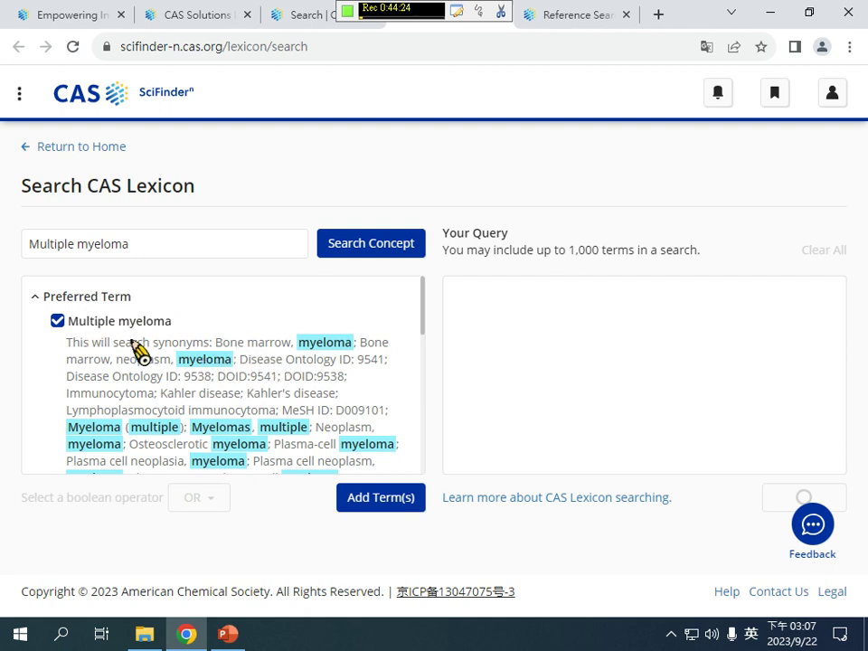
click(103, 341)
drag(103, 342, 87, 307)
click(215, 341)
click(357, 407)
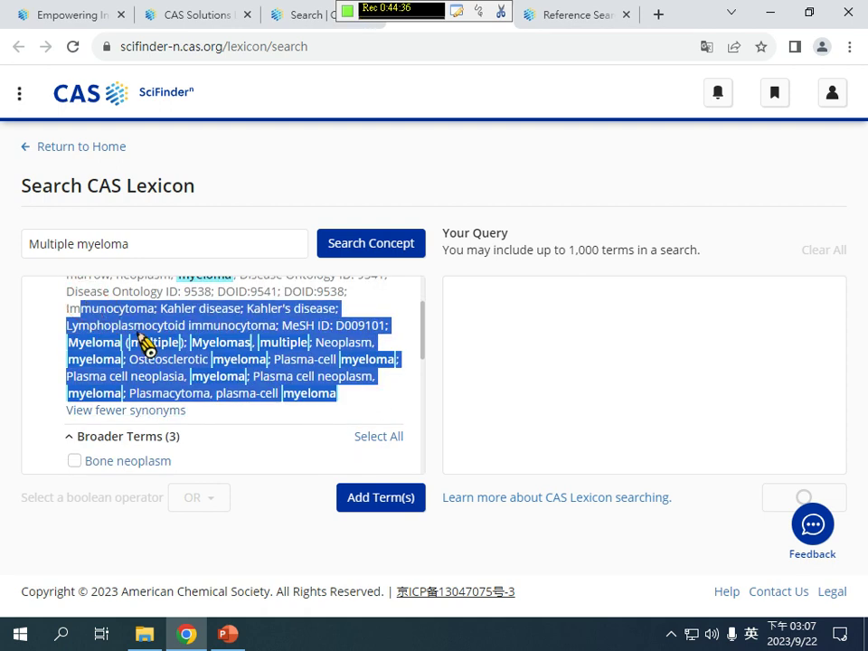
scroll(154, 345, up, 1)
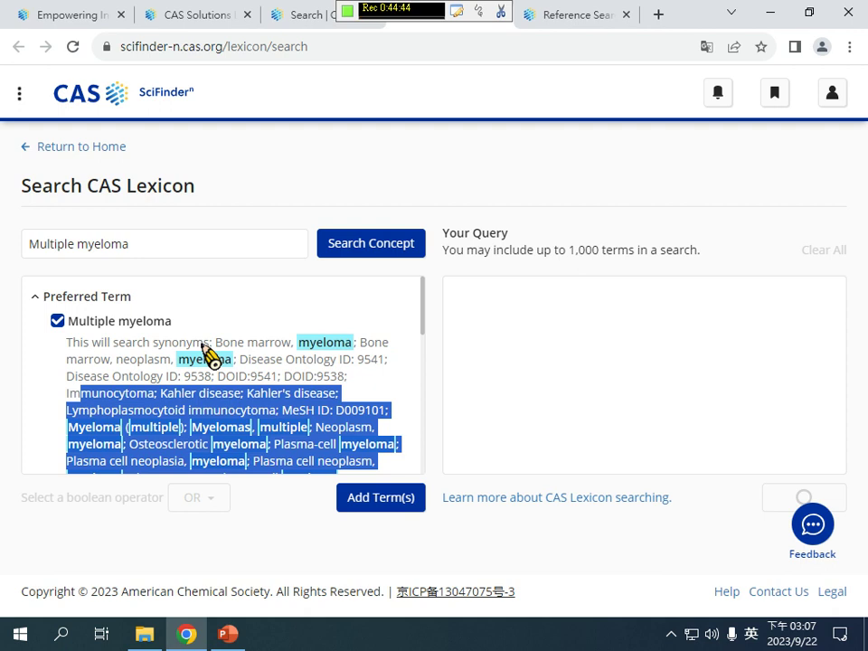
- Examine the broader and narrower terms listed under Multiple myeloma
scroll(205, 345, down, 2)
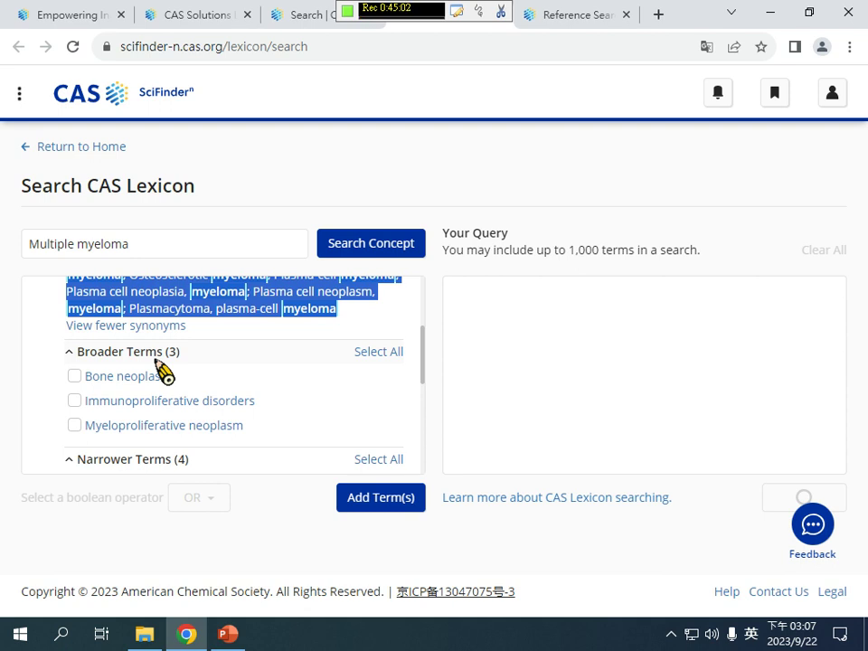
scroll(199, 411, down, 1)
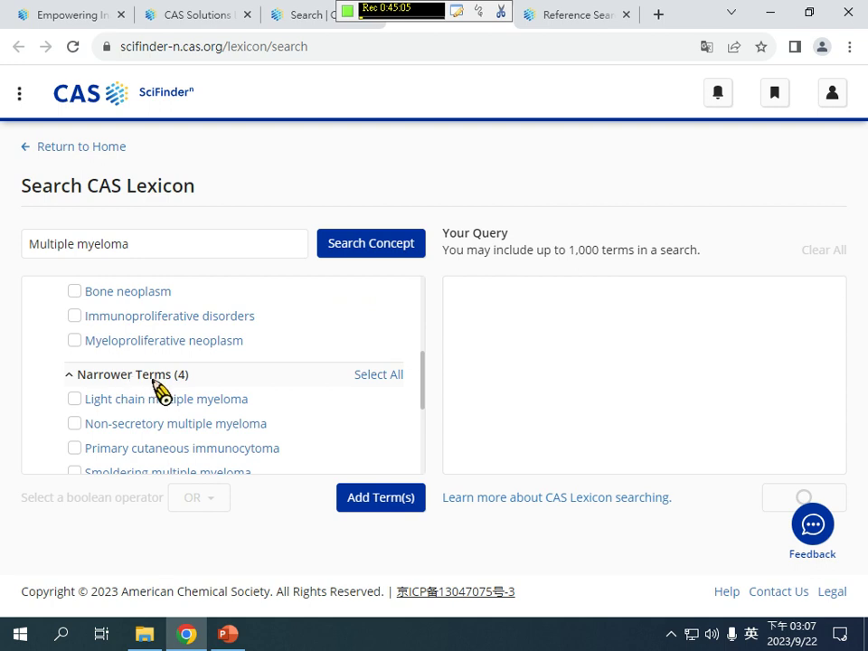
scroll(163, 387, up, 3)
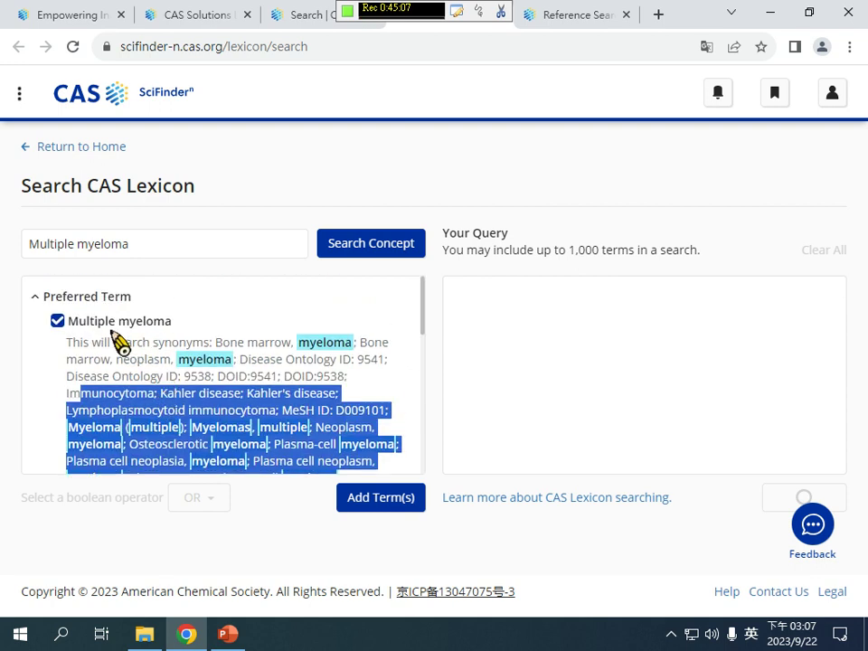
click(68, 251)
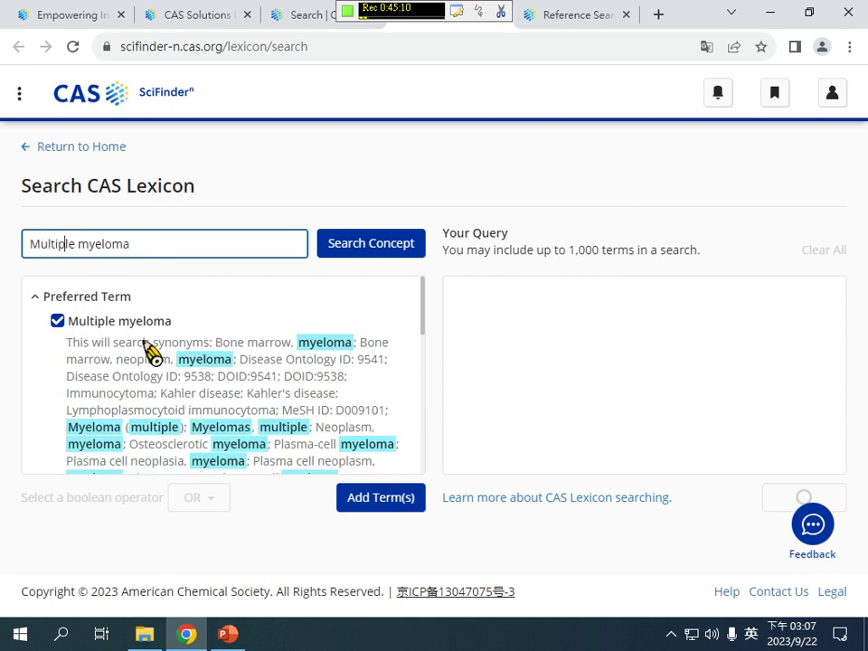
scroll(217, 391, down, 4)
scroll(181, 371, up, 2)
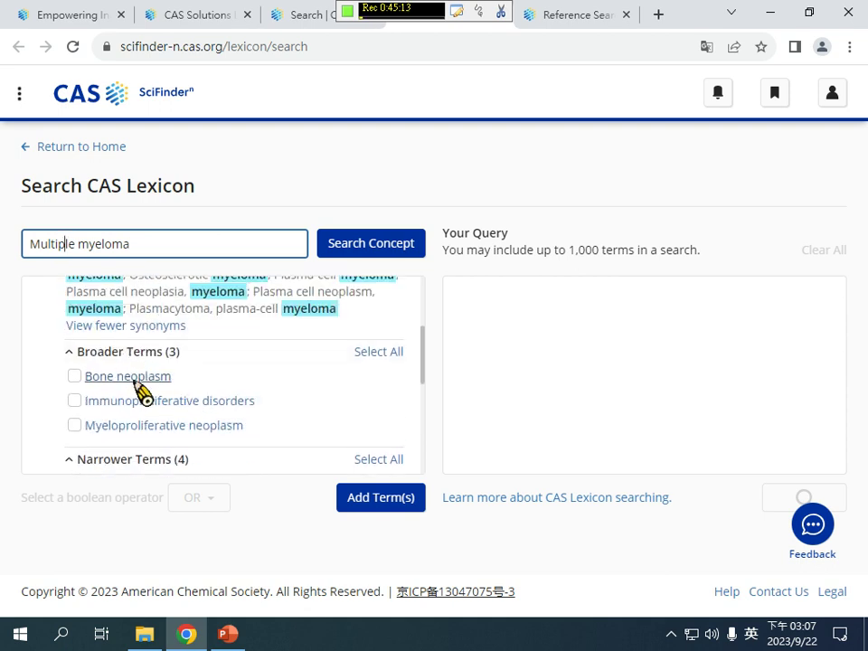
scroll(137, 390, down, 2)
scroll(134, 395, down, 2)
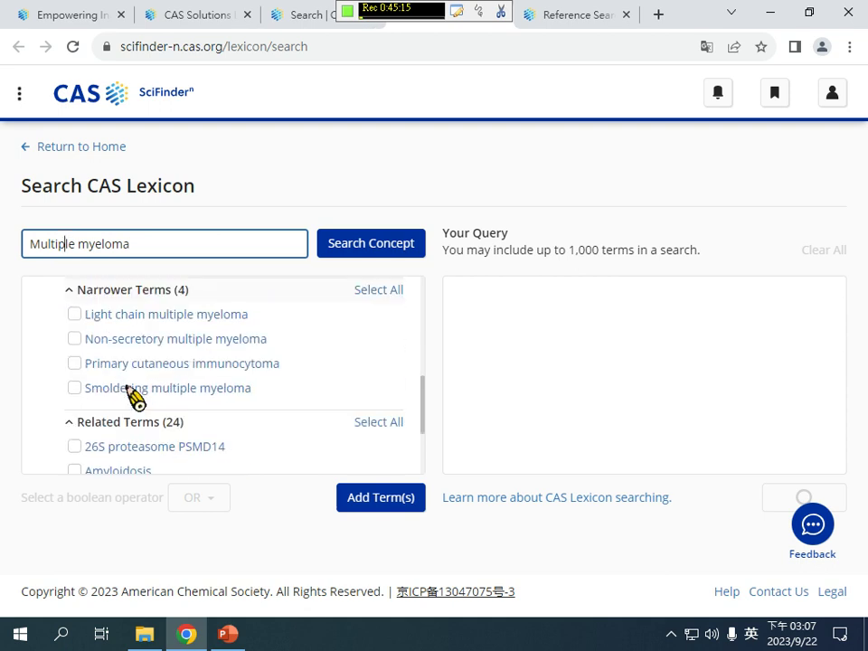
- Expand the complete list of related terms for Multiple myeloma and compare it with the narrower terms
scroll(131, 388, down, 2)
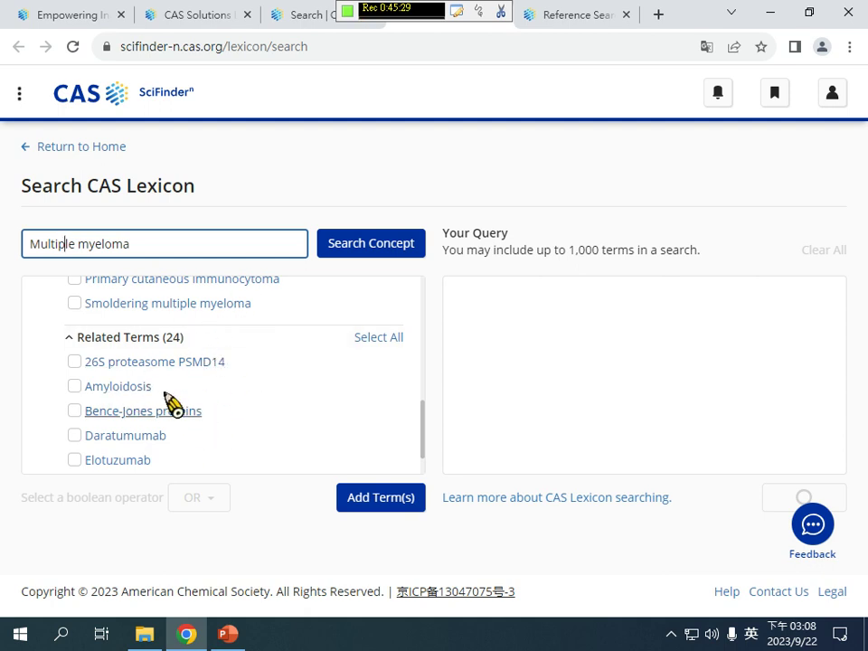
scroll(163, 402, down, 1)
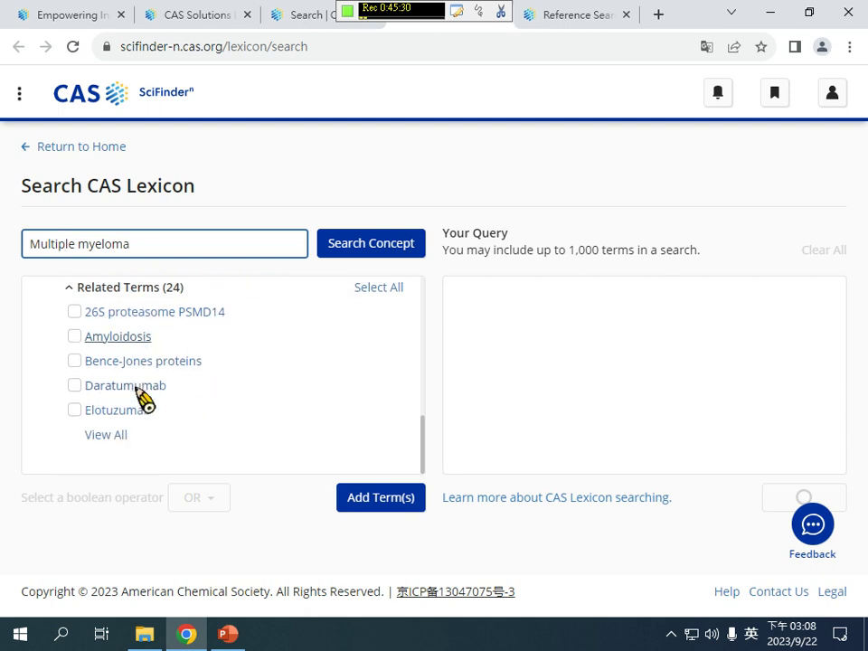
click(119, 437)
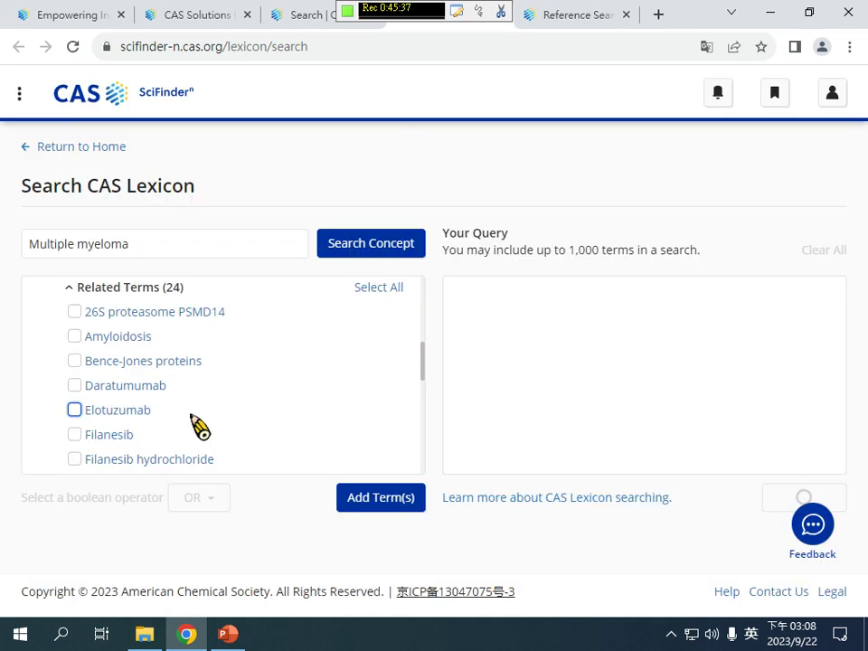
scroll(176, 351, up, 1)
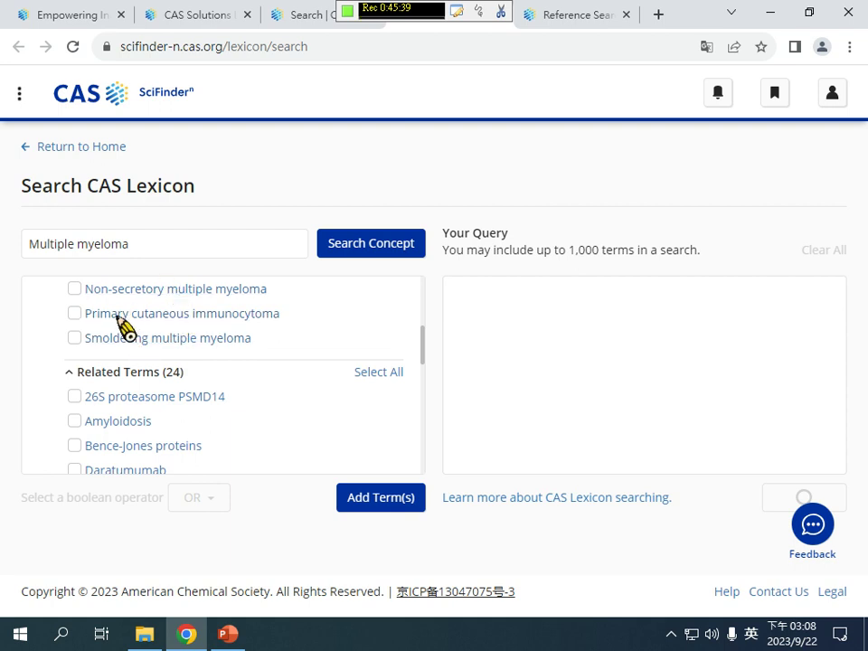
scroll(124, 379, up, 2)
scroll(122, 364, down, 2)
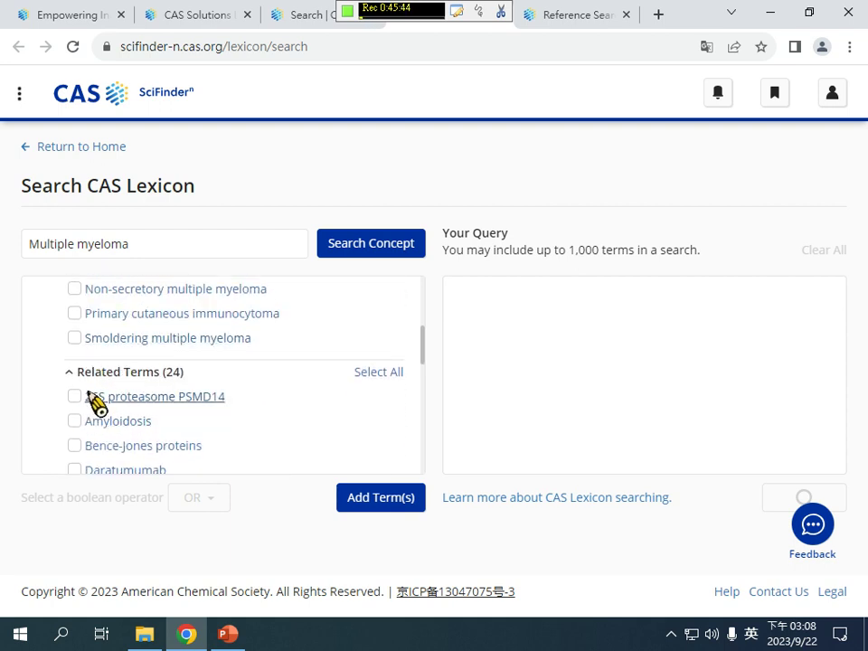
- Open the narrower term Light chain multiple myeloma, add it to the query and run the lexicon search
scroll(93, 387, up, 2)
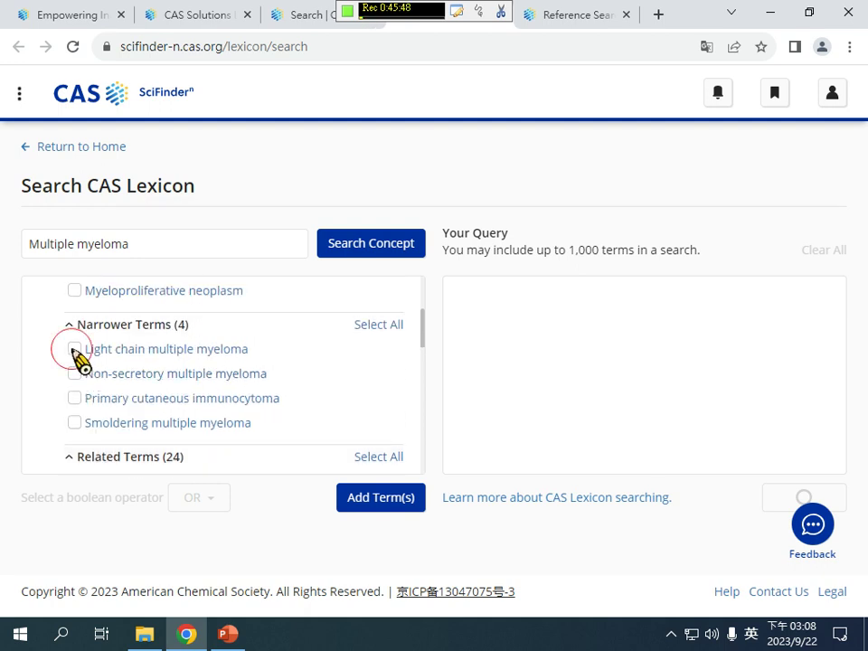
click(75, 350)
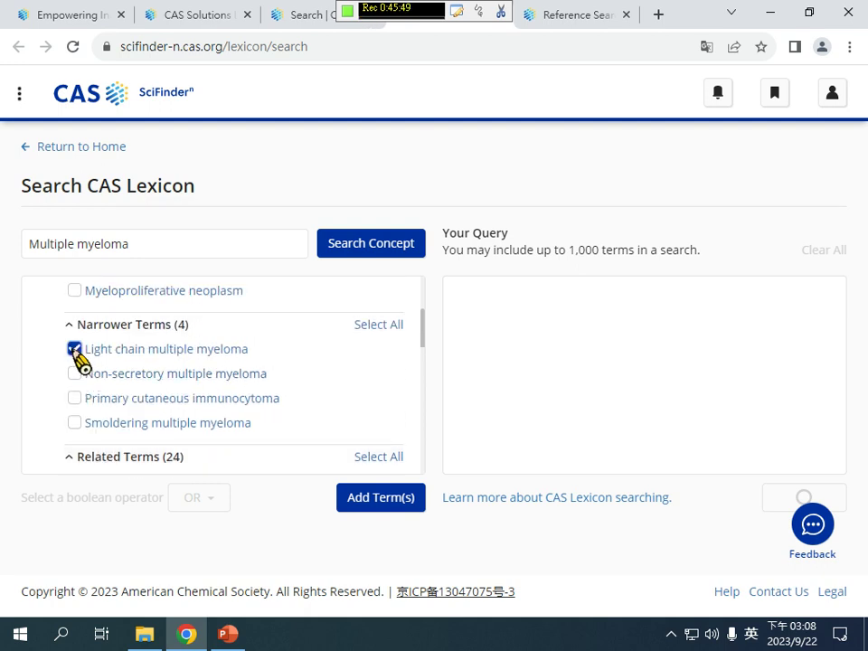
click(134, 352)
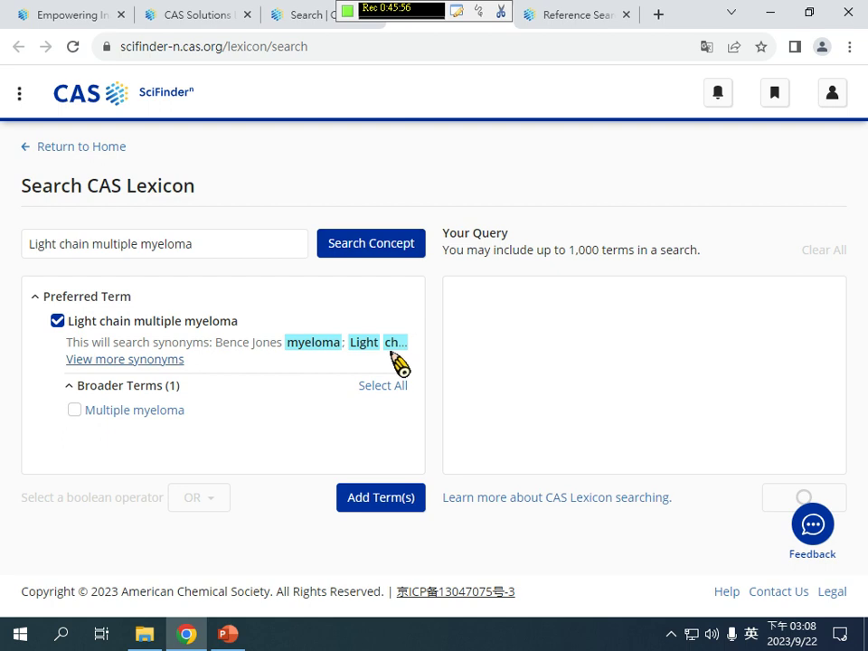
click(381, 498)
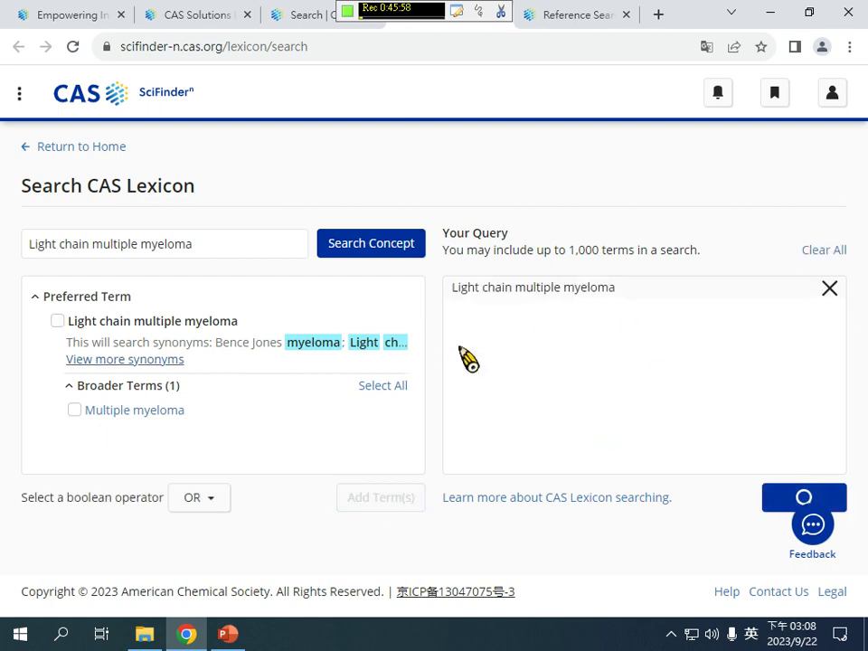
click(786, 503)
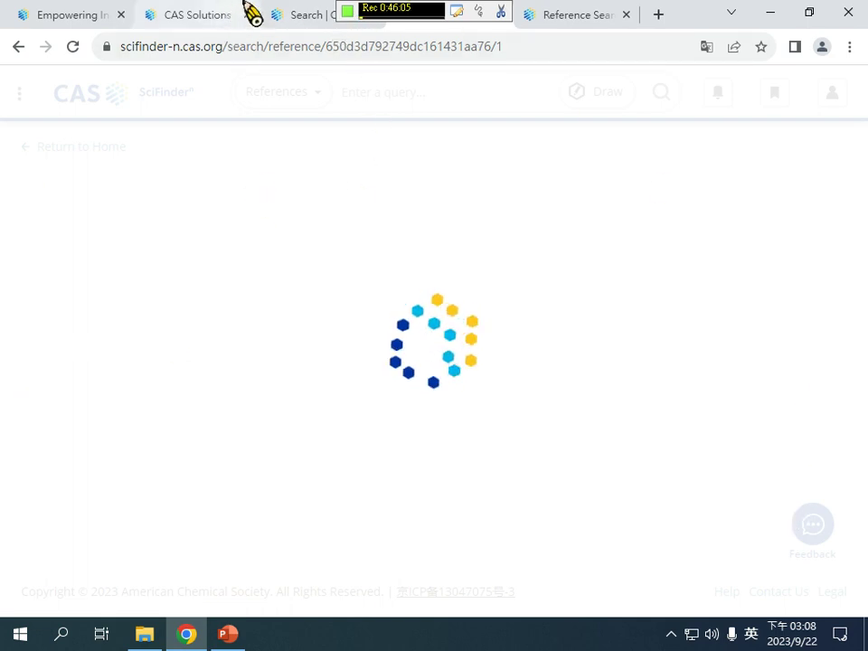
- Return to the SciFinder home page's reference search, view the CAS Draw structure editor and close it
click(292, 13)
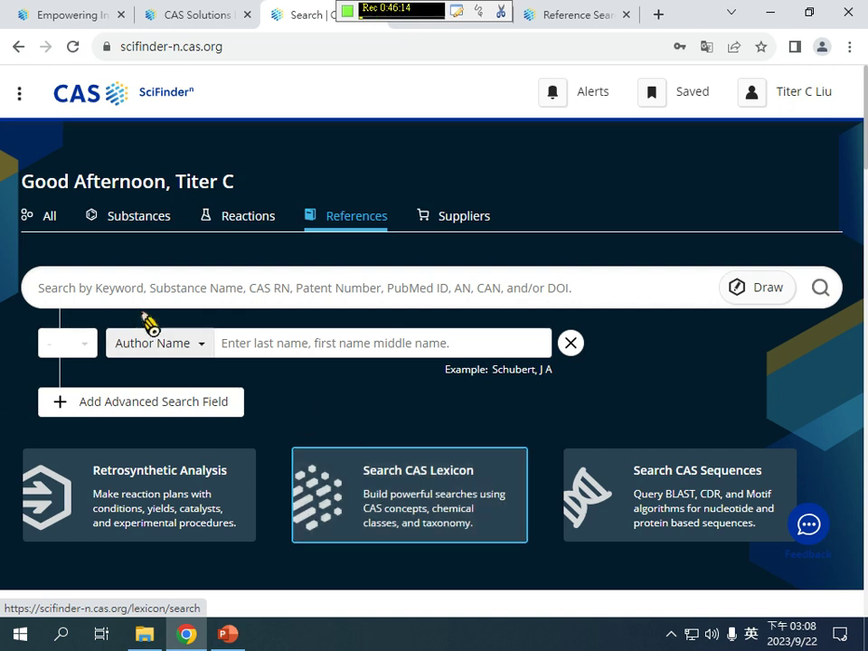
click(127, 290)
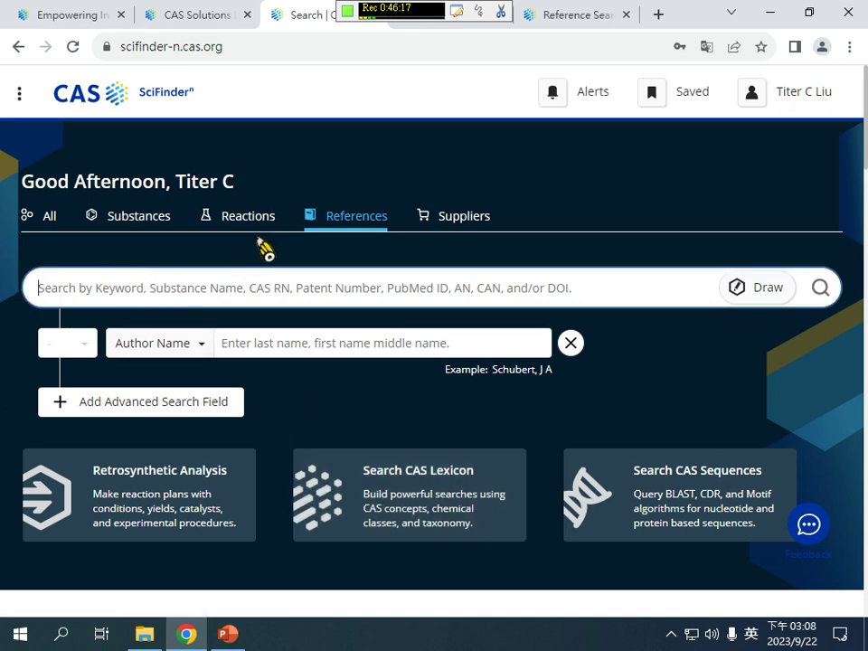
click(768, 289)
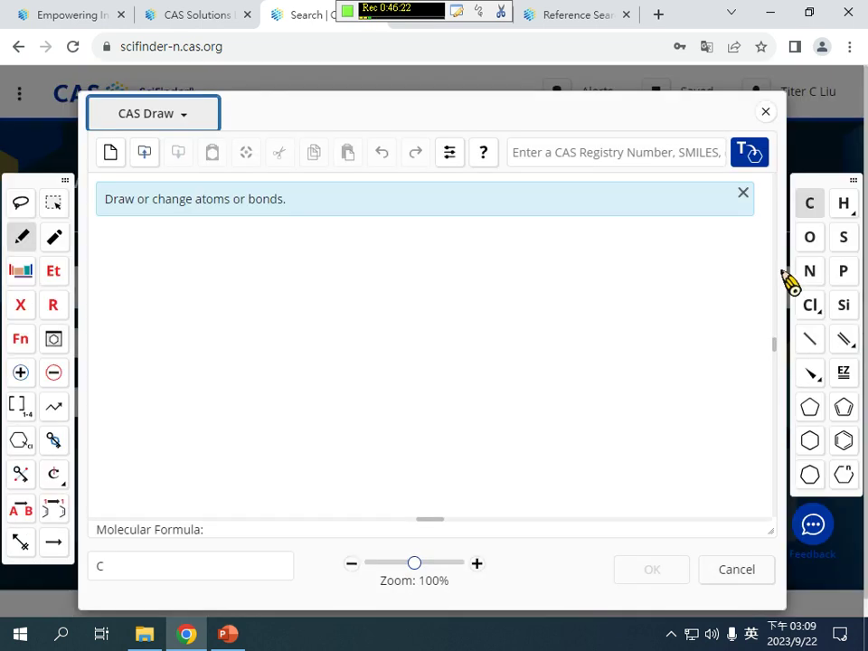
click(765, 112)
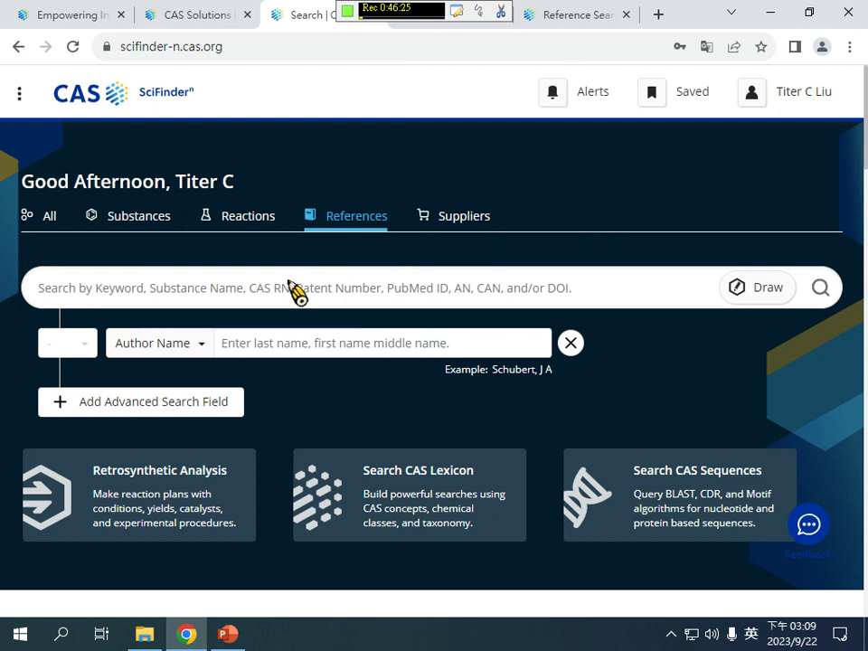
- Set the advanced reference search field to Organization and look through the other available field types
click(188, 353)
scroll(194, 366, down, 2)
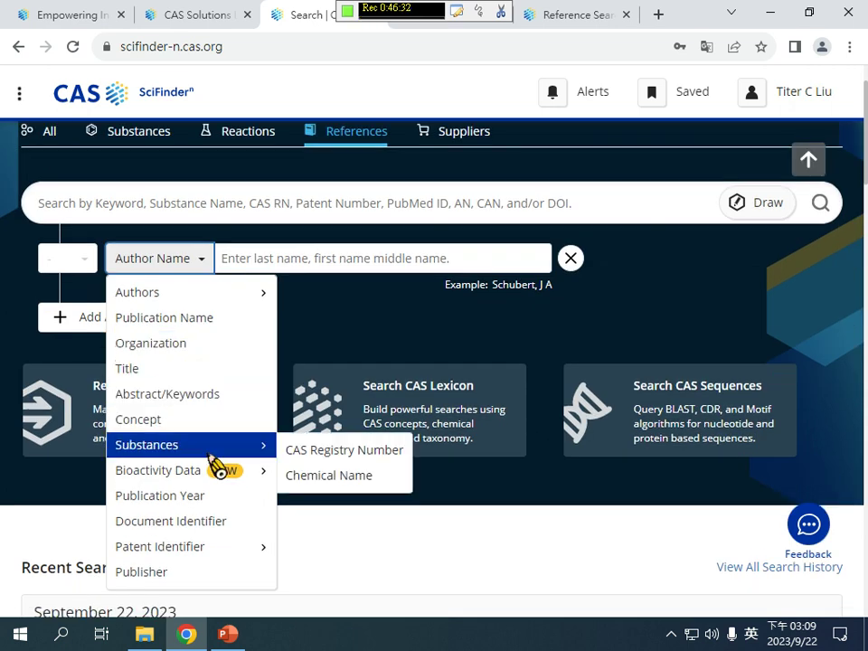
click(159, 349)
click(205, 262)
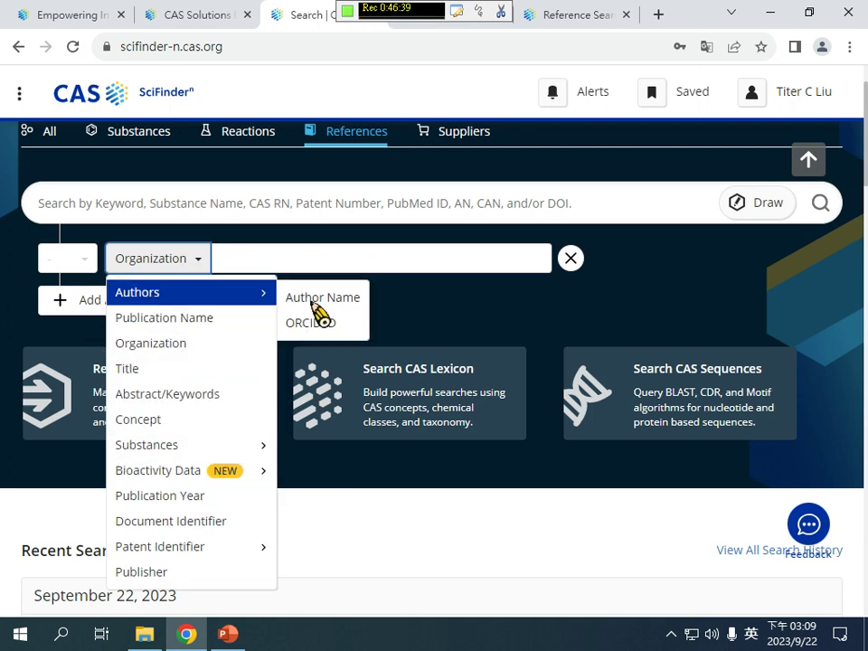
click(411, 323)
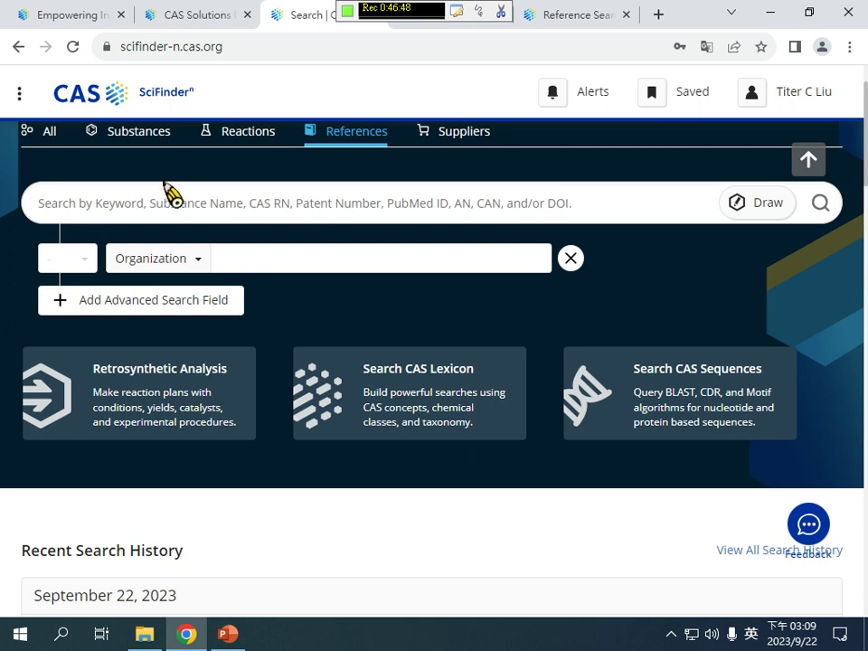
- Run a reference search for "Cancer drug", using the suggested term that matches cancer
click(120, 204)
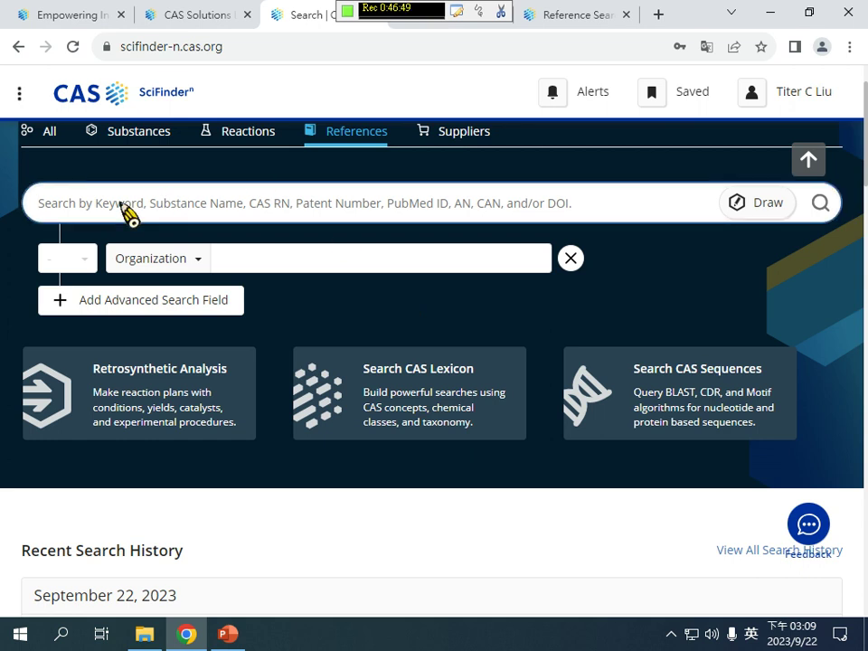
text(cancer)
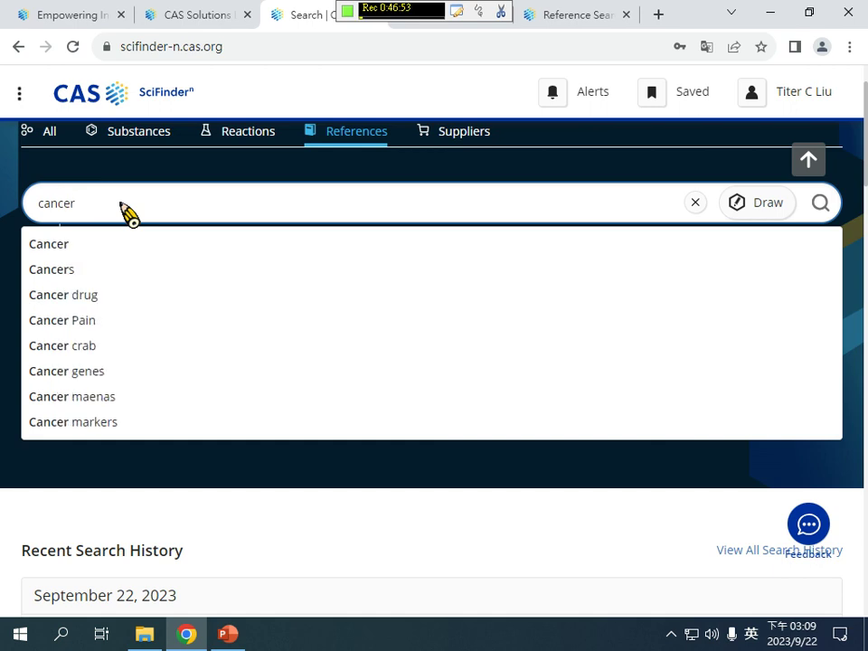
click(112, 294)
scroll(696, 290, up, 1)
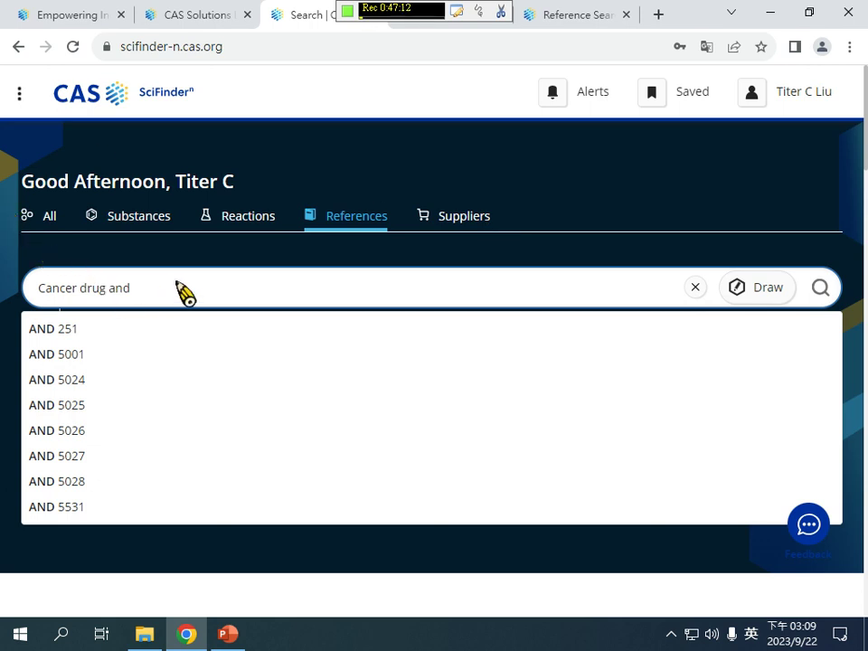
key(BackSpace)
key(BackSpace)
key(BackSpace)
key(BackSpace)
key(Return)
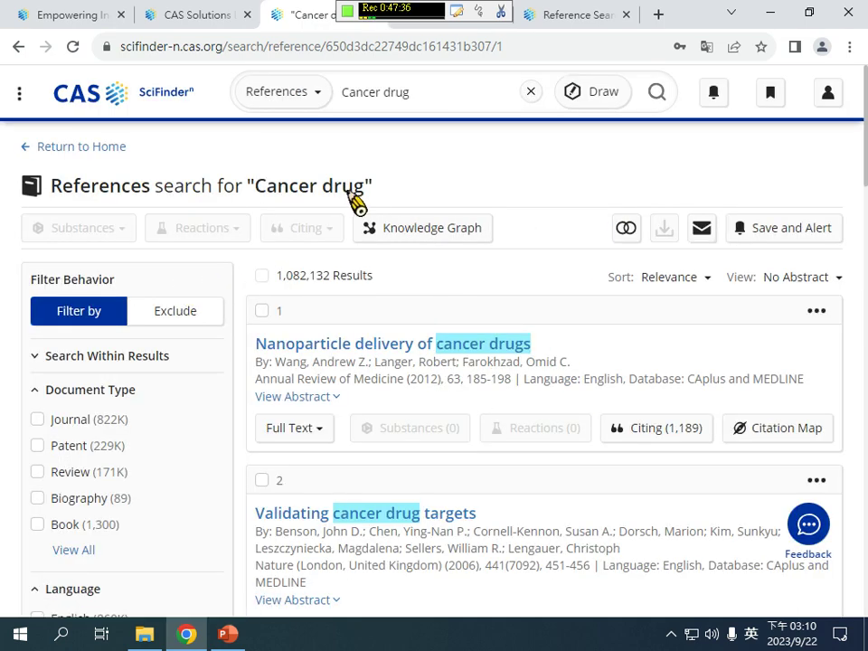
- View the sort orders available for the reference results and expand the Search Within Results filter
click(675, 288)
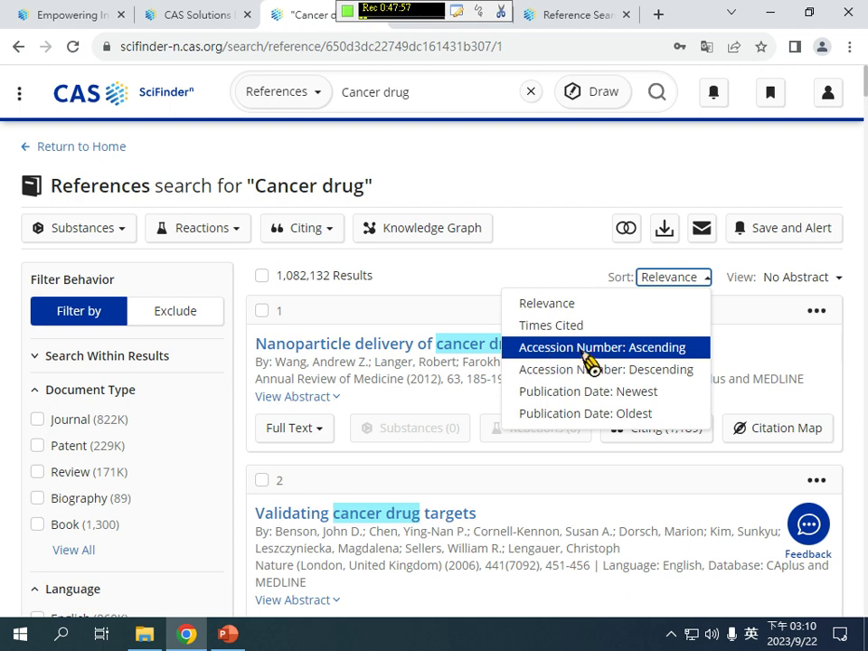
click(109, 358)
click(105, 430)
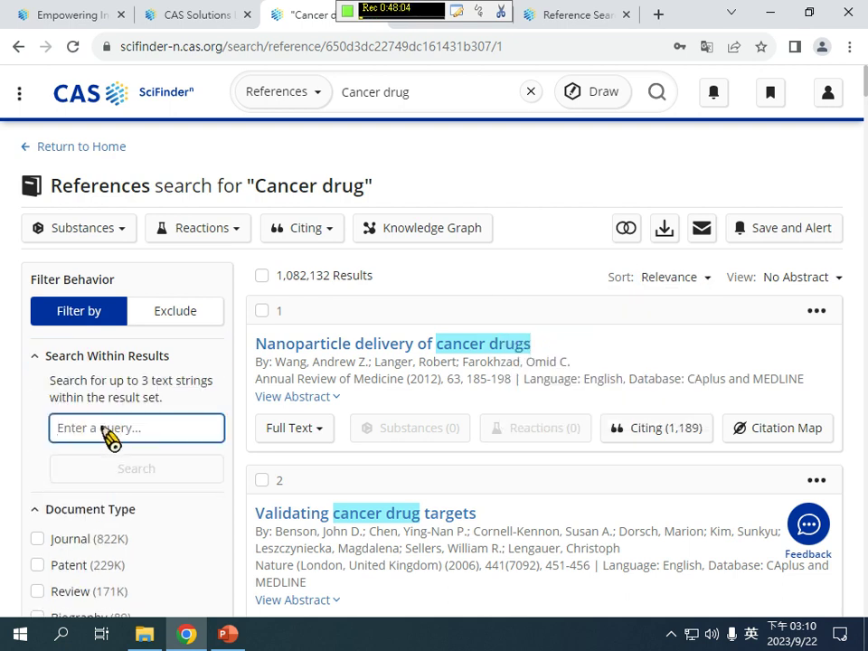
- Look through the result filters, expanding Author, Database, Organization and Concept to view their entries
scroll(106, 436, down, 2)
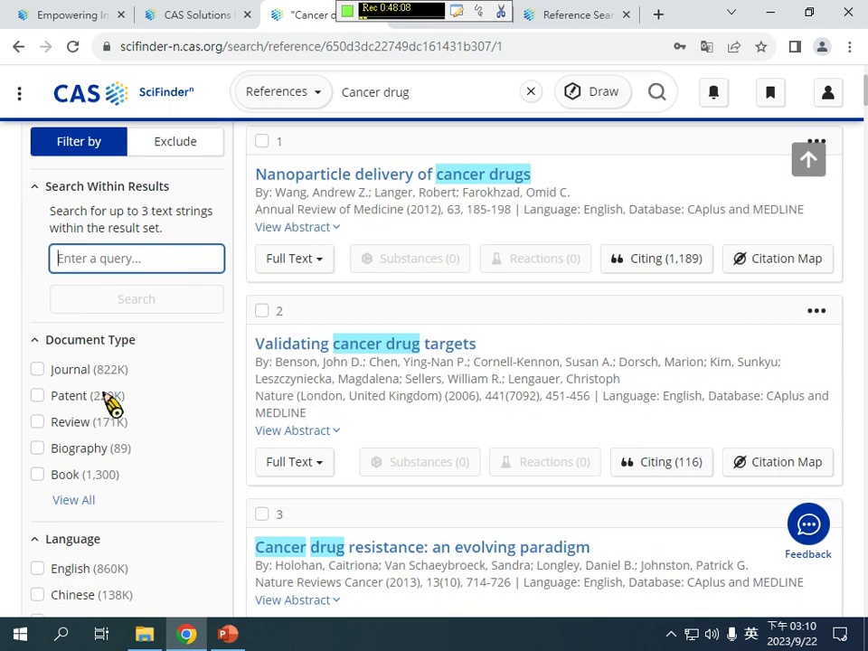
scroll(116, 403, down, 1)
scroll(90, 418, down, 3)
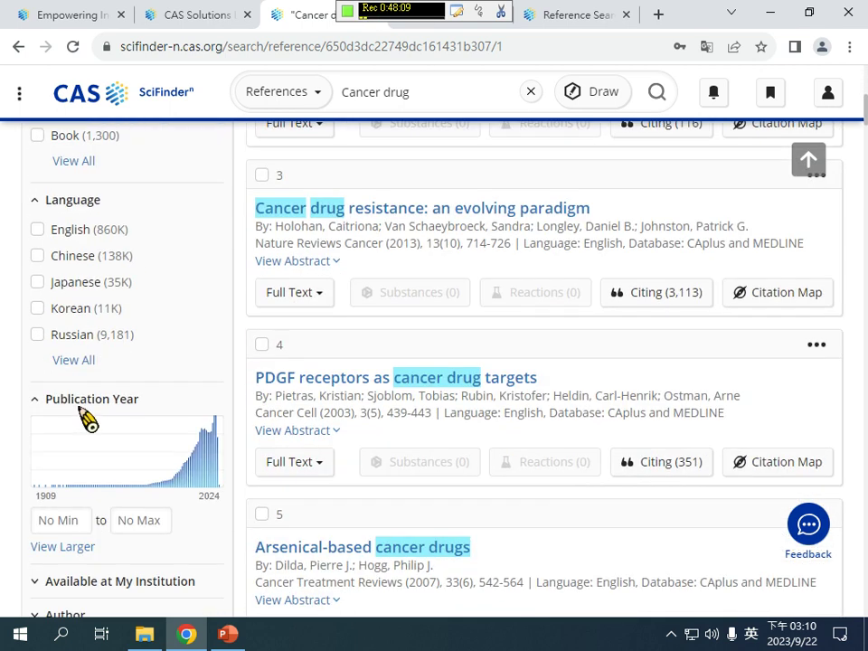
scroll(87, 335, down, 2)
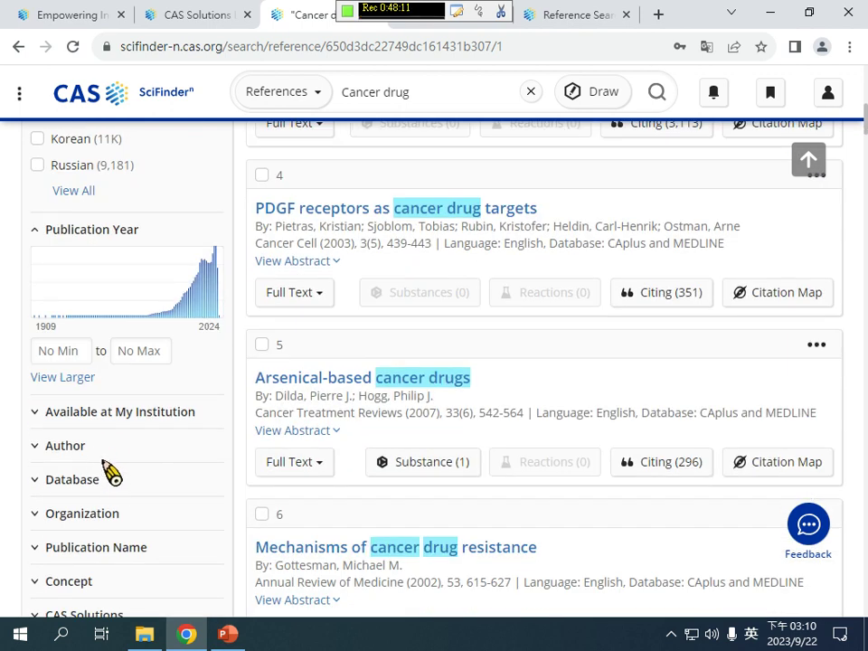
click(104, 459)
scroll(95, 425, down, 3)
click(98, 391)
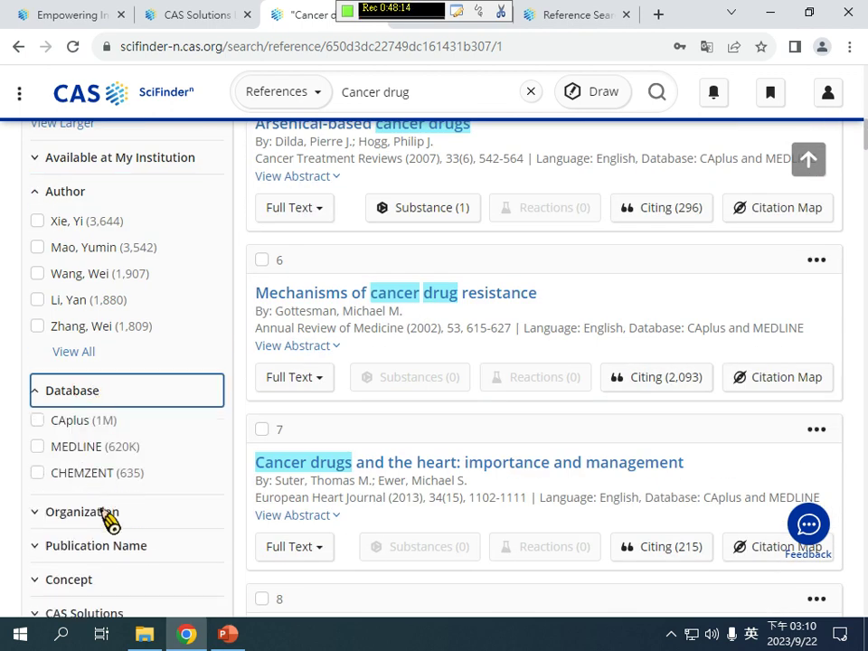
click(108, 514)
scroll(112, 516, down, 3)
scroll(104, 412, down, 2)
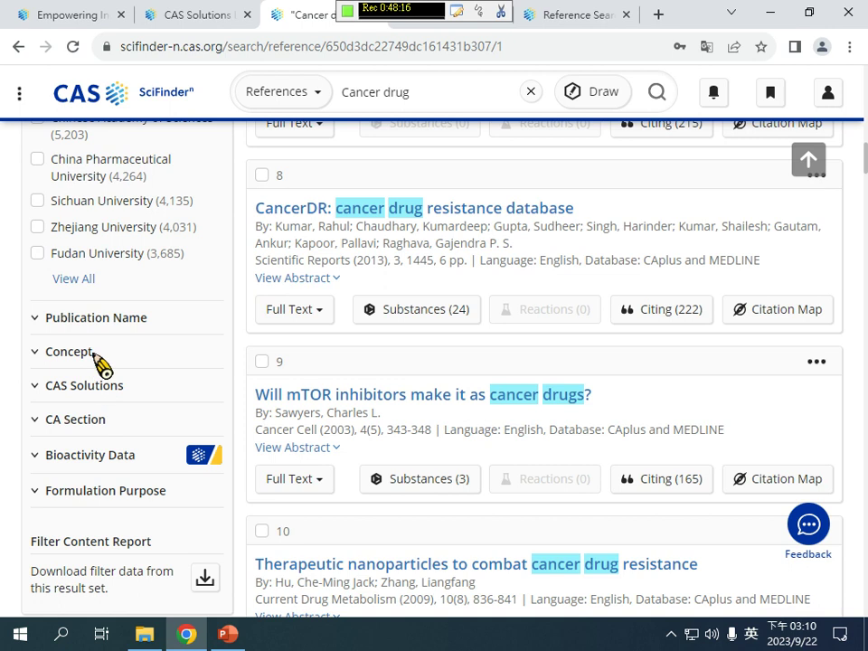
click(94, 353)
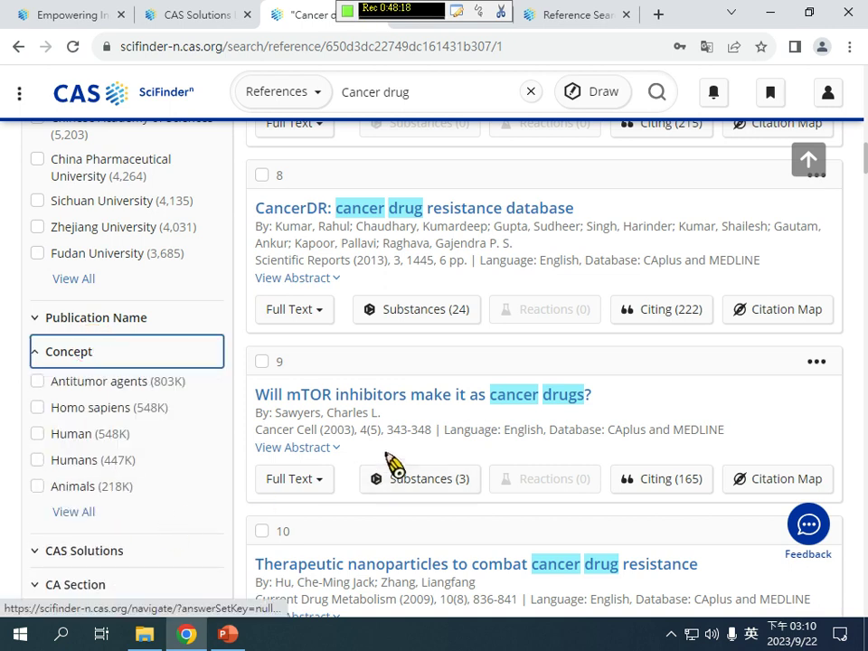
- Filter the Cancer drug references to the Journal document type
scroll(394, 457, up, 10)
scroll(394, 425, up, 5)
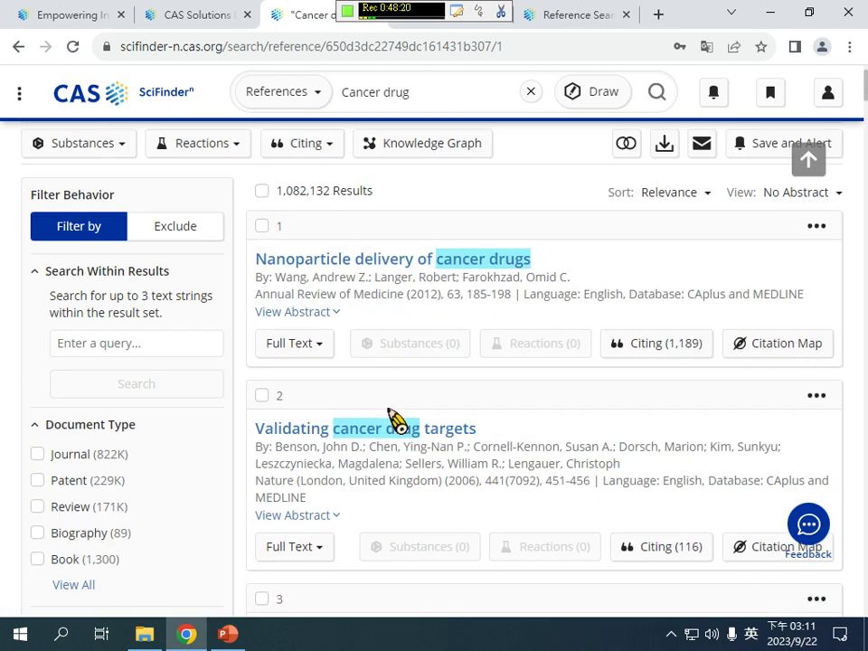
scroll(347, 361, down, 7)
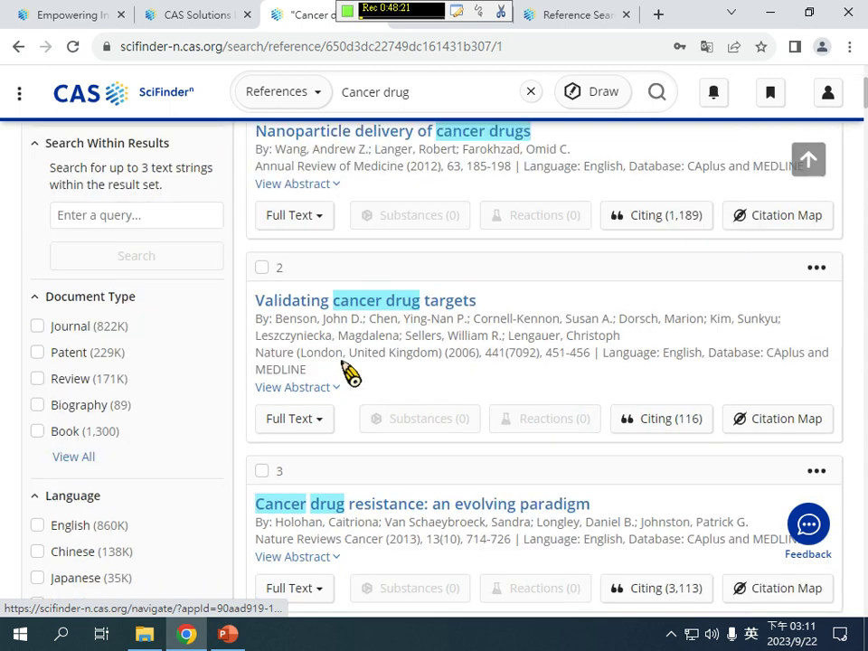
scroll(349, 368, up, 5)
scroll(217, 355, up, 3)
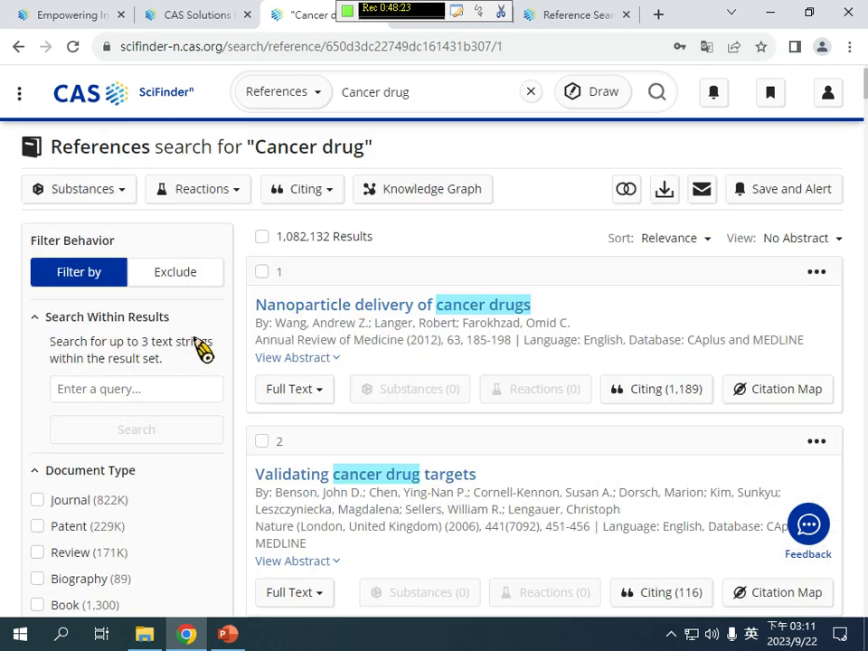
scroll(72, 446, down, 2)
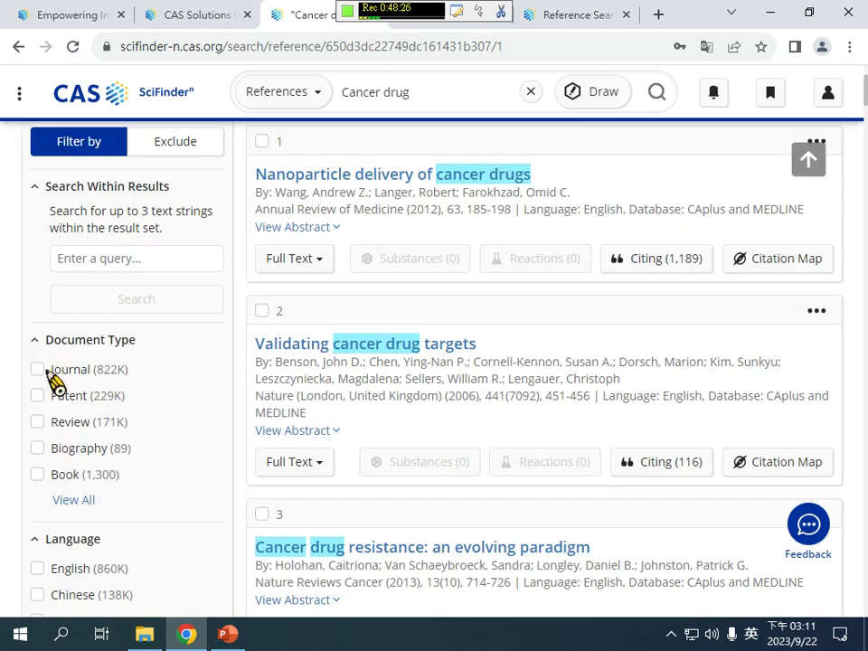
scroll(74, 426, down, 15)
click(125, 366)
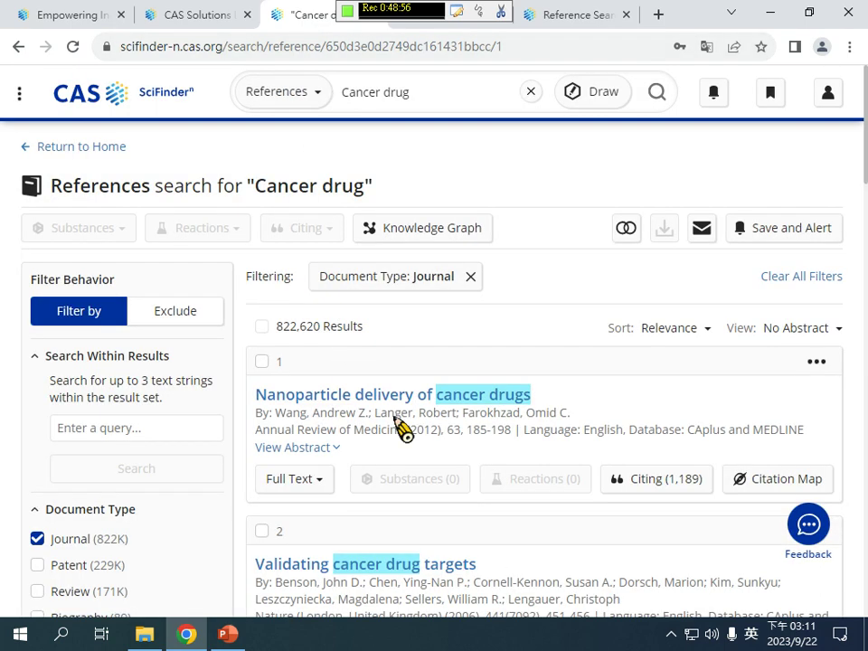
- Open the reference Nanoparticle delivery of cancer drugs and follow its DOI link to the publisher's page
scroll(407, 402, down, 1)
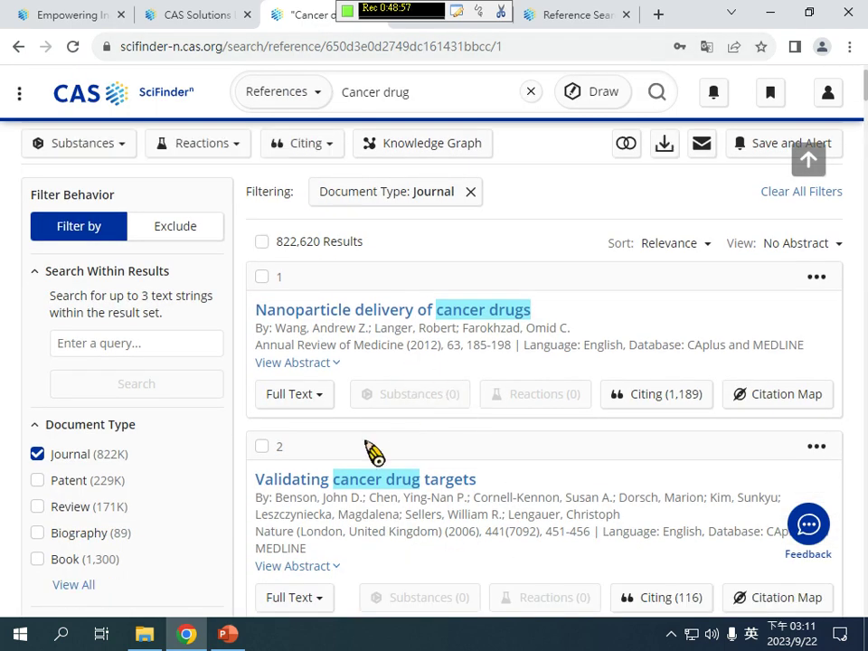
click(455, 312)
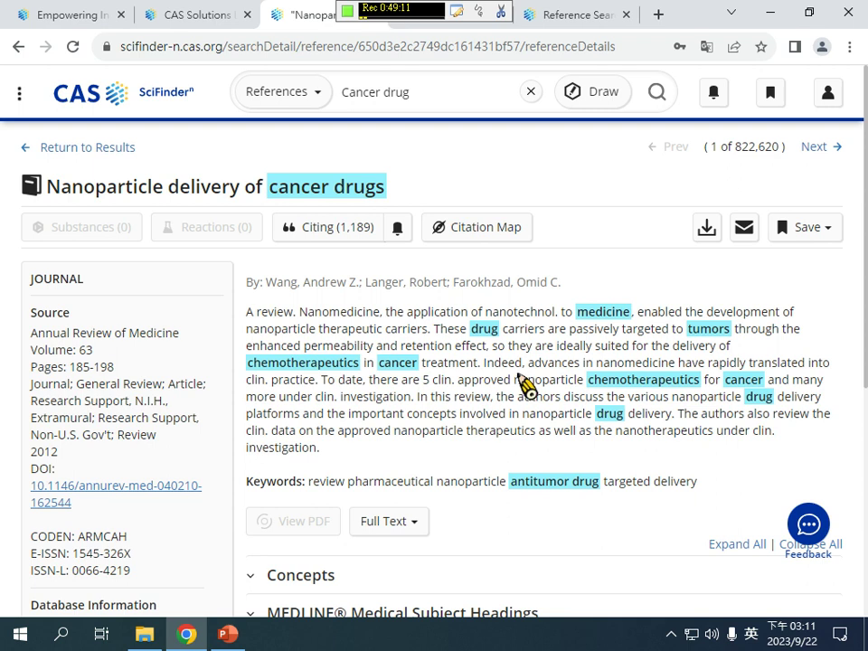
scroll(527, 387, down, 2)
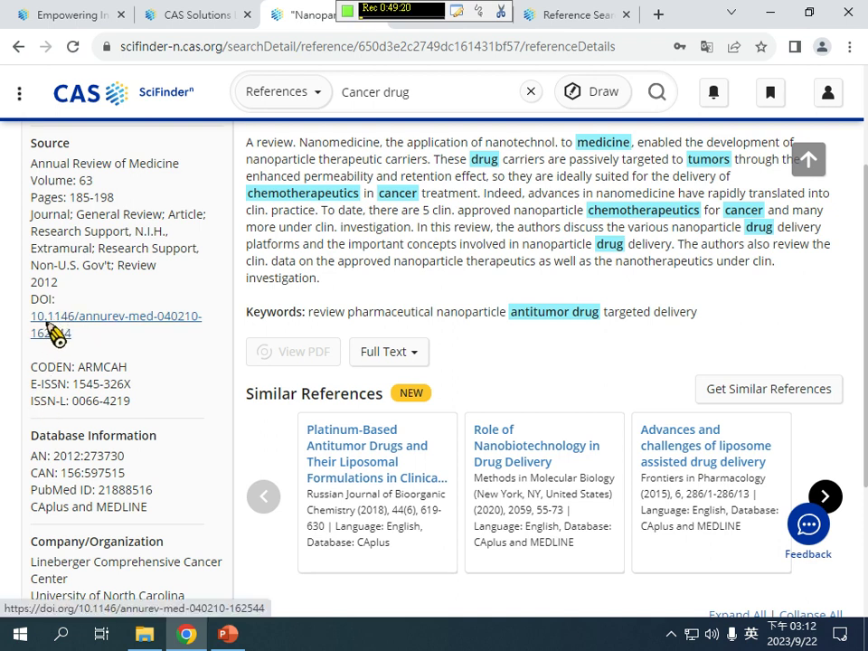
click(167, 321)
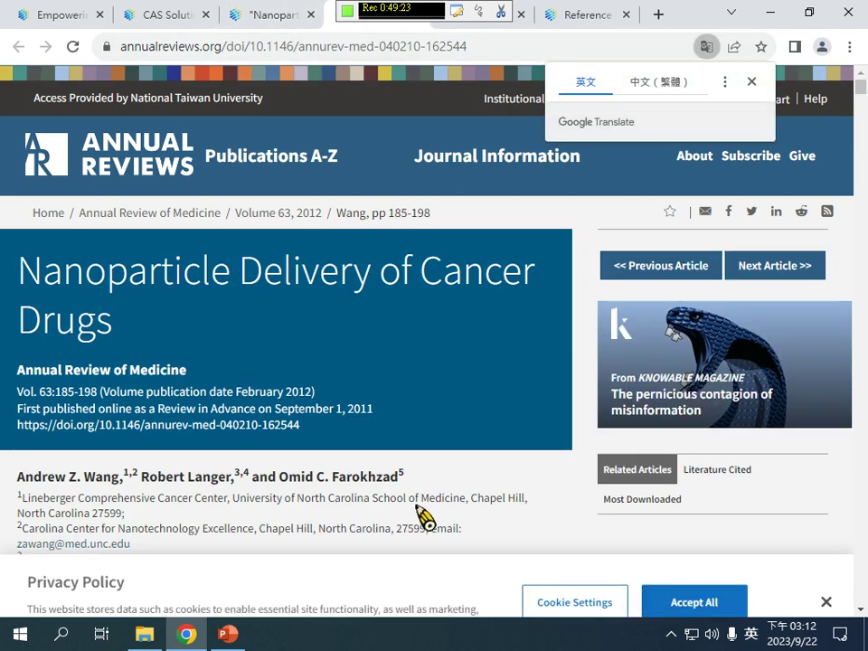
- Skim the full article on the Annual Reviews page and return to the SciFinder reference details
scroll(421, 511, down, 5)
scroll(422, 493, down, 3)
scroll(431, 407, down, 3)
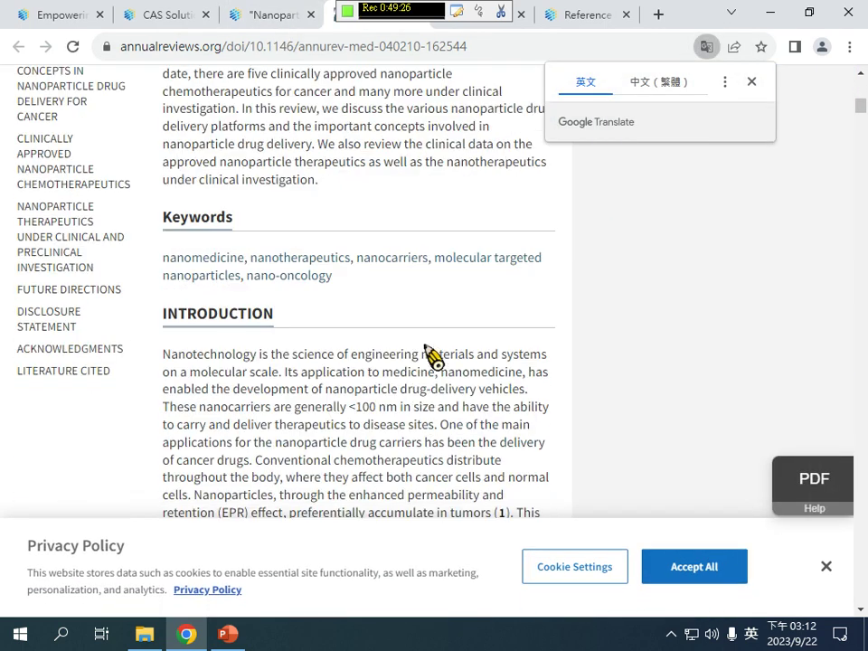
scroll(452, 353, up, 5)
scroll(458, 346, up, 4)
click(271, 16)
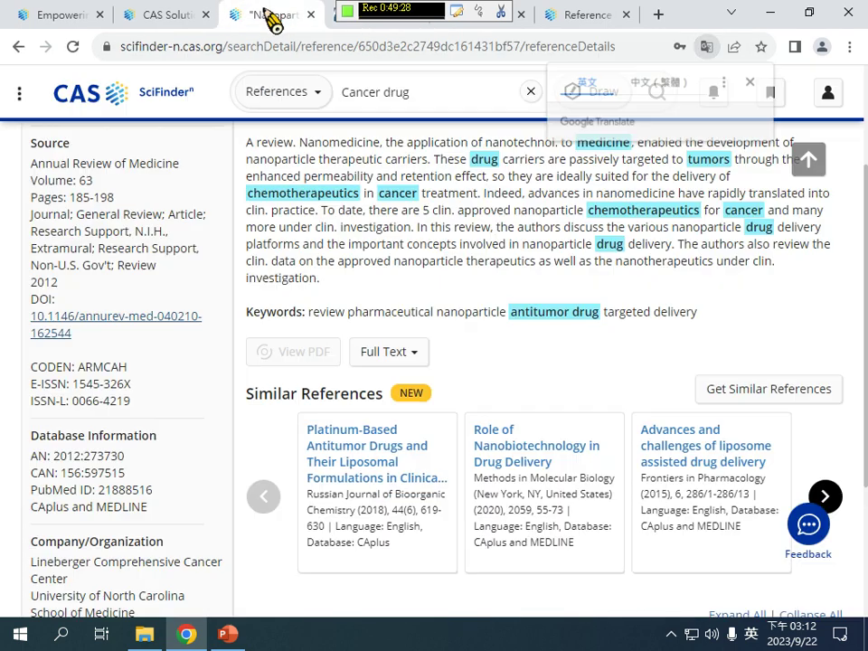
- Review the reference's abstract and its Similar References section
scroll(285, 256, up, 1)
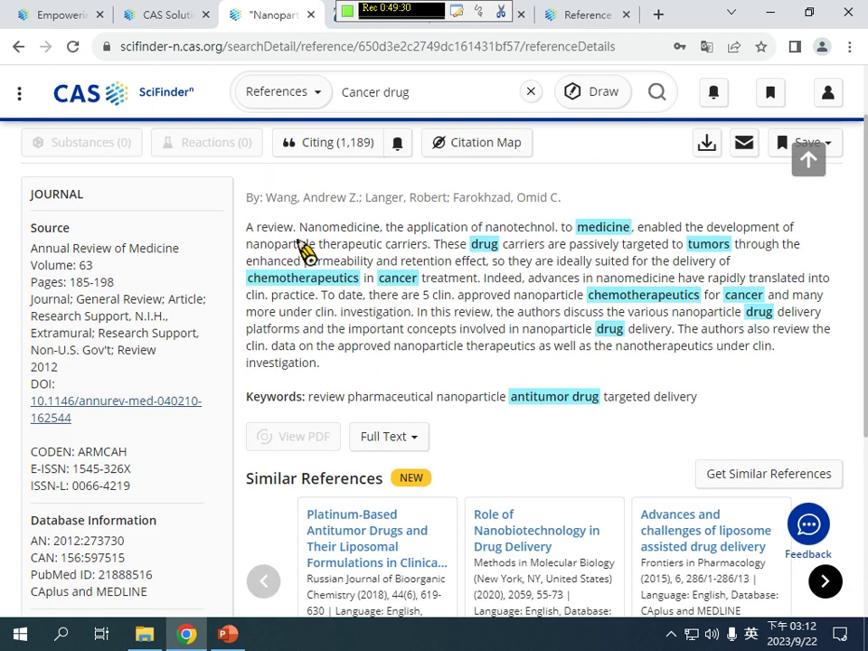
scroll(410, 310, down, 2)
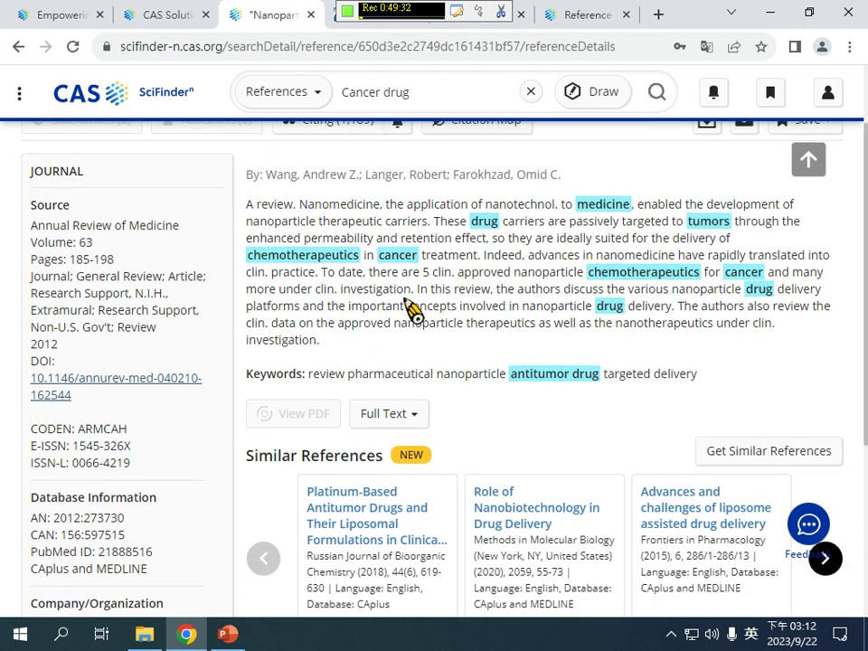
scroll(421, 303, down, 1)
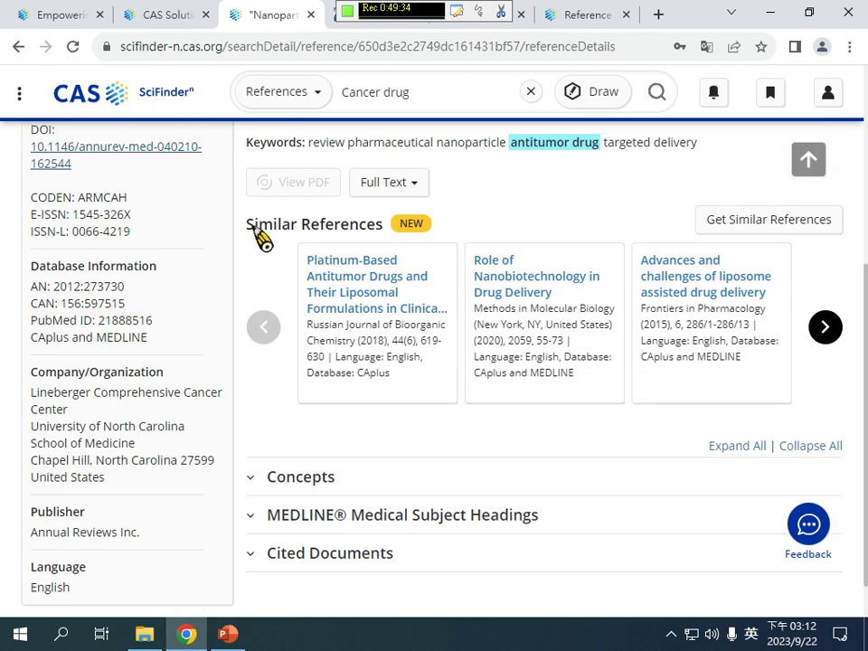
drag(252, 226, 450, 224)
click(450, 225)
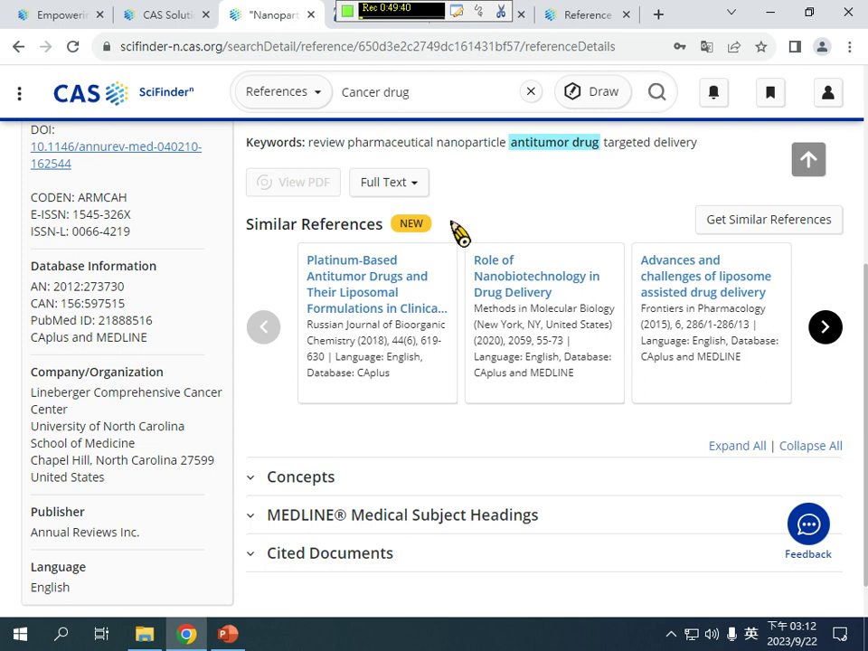
scroll(461, 241, down, 1)
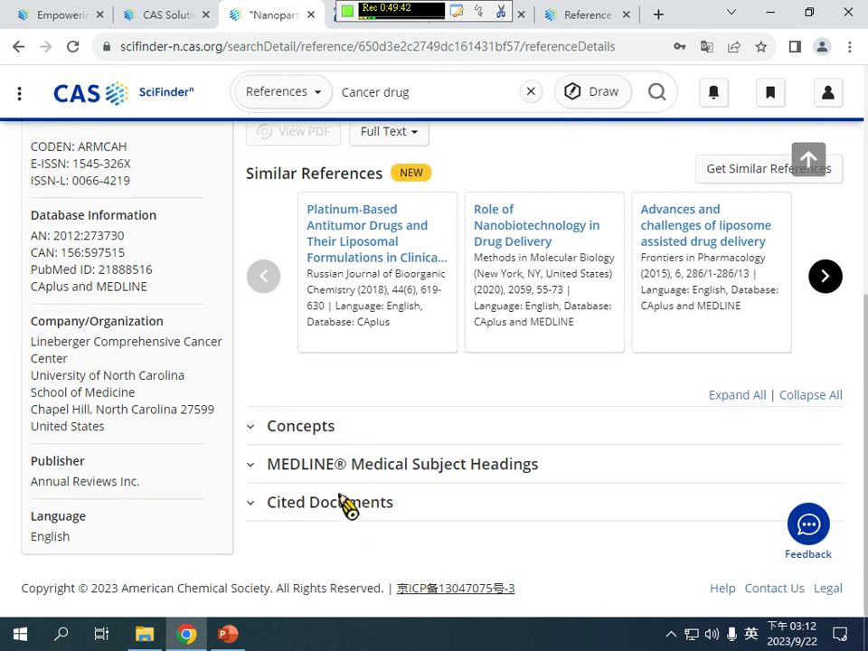
- Expand the reference's Concepts section, view the indexed terms and go back to the start of the record
click(318, 421)
scroll(338, 506, down, 2)
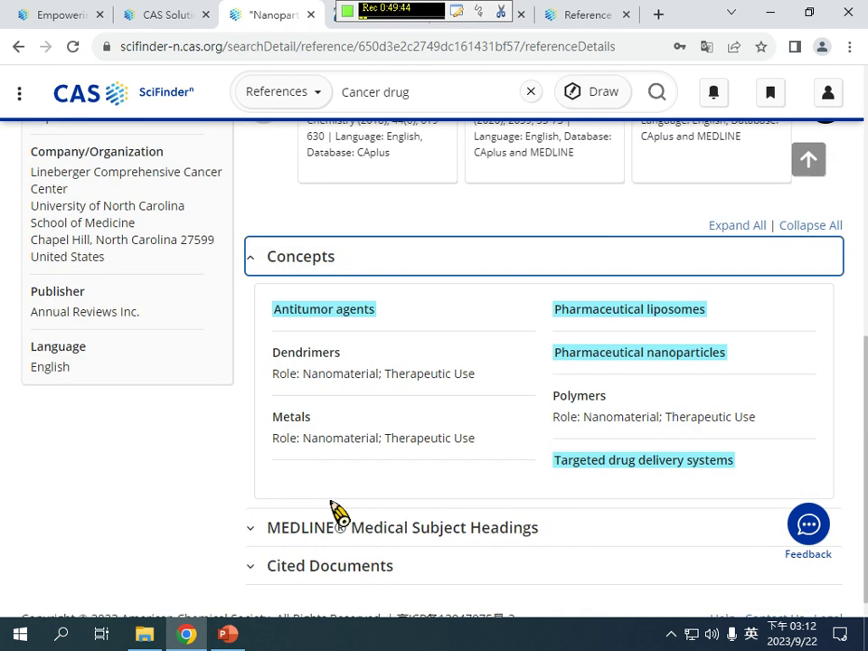
scroll(413, 436, up, 8)
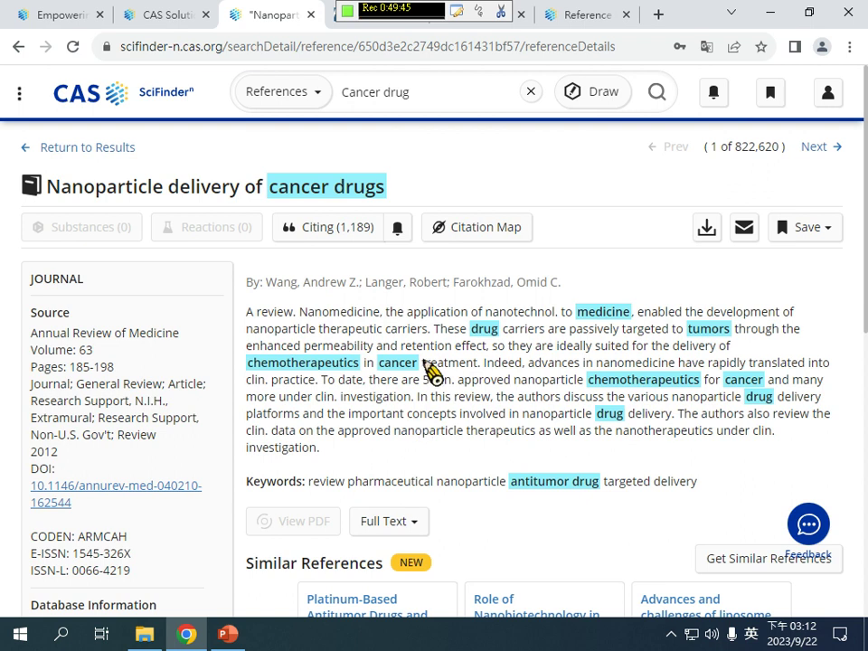
- Open the reference's citation map and inspect its cited and citing document nodes on both sides
click(486, 233)
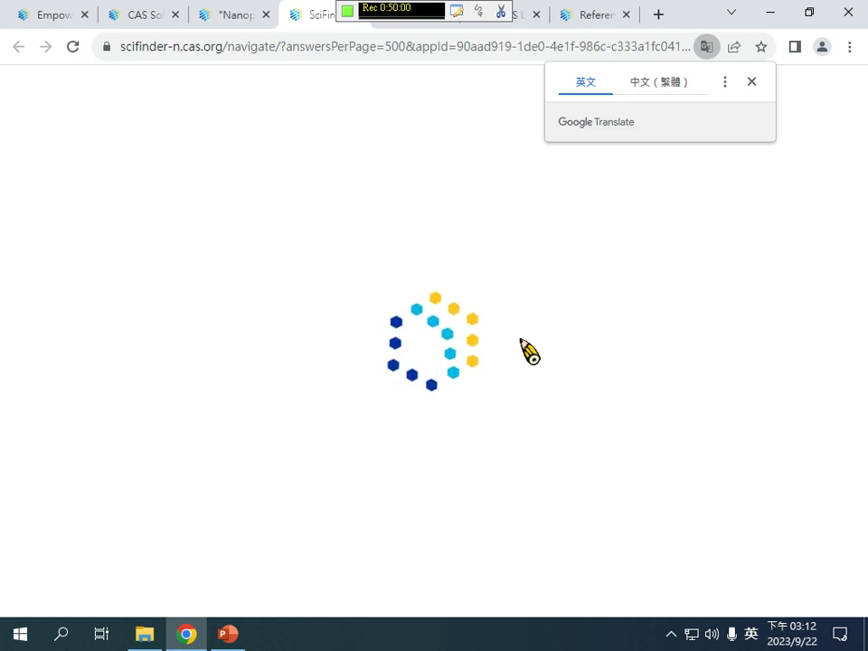
click(752, 82)
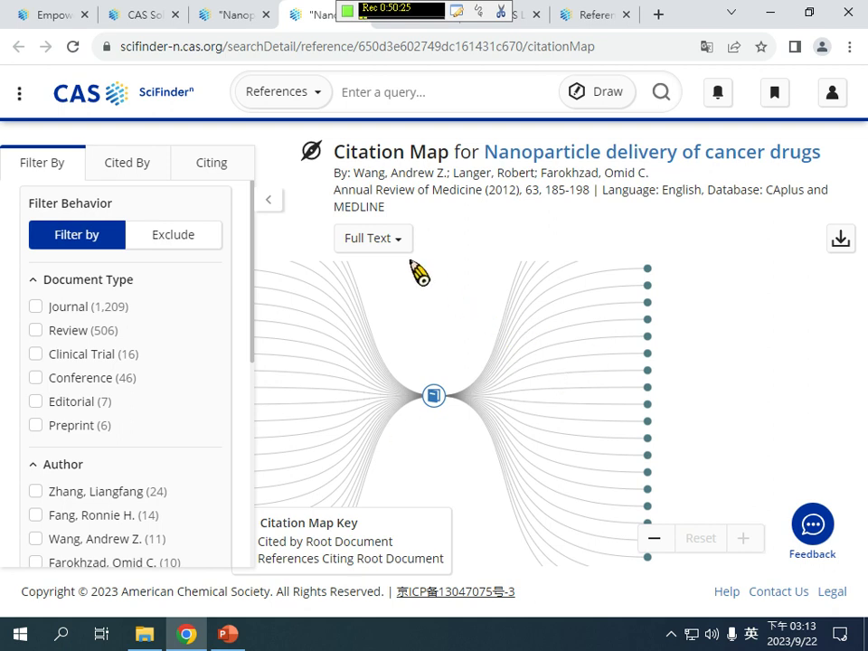
drag(463, 304, 569, 301)
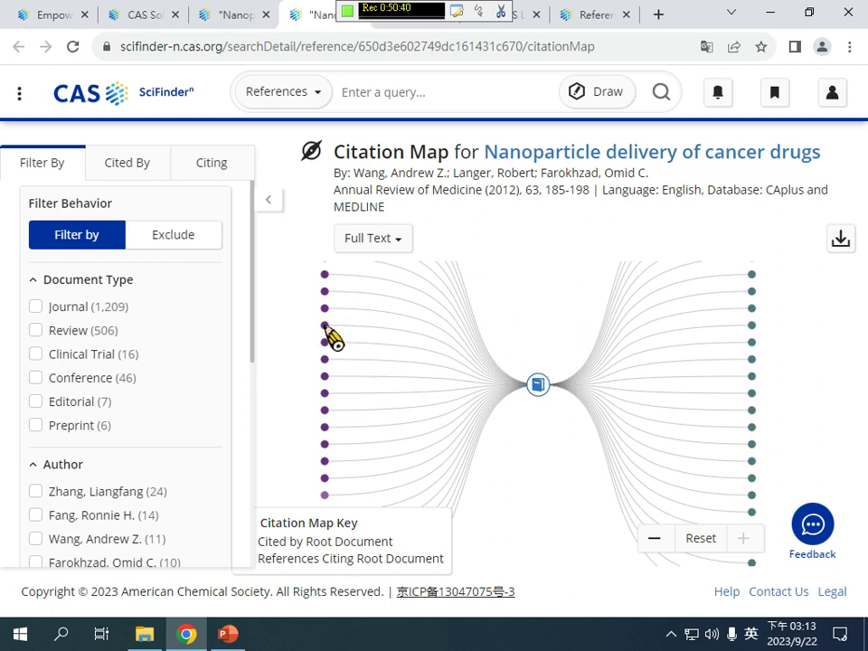
mouse_move(326, 329)
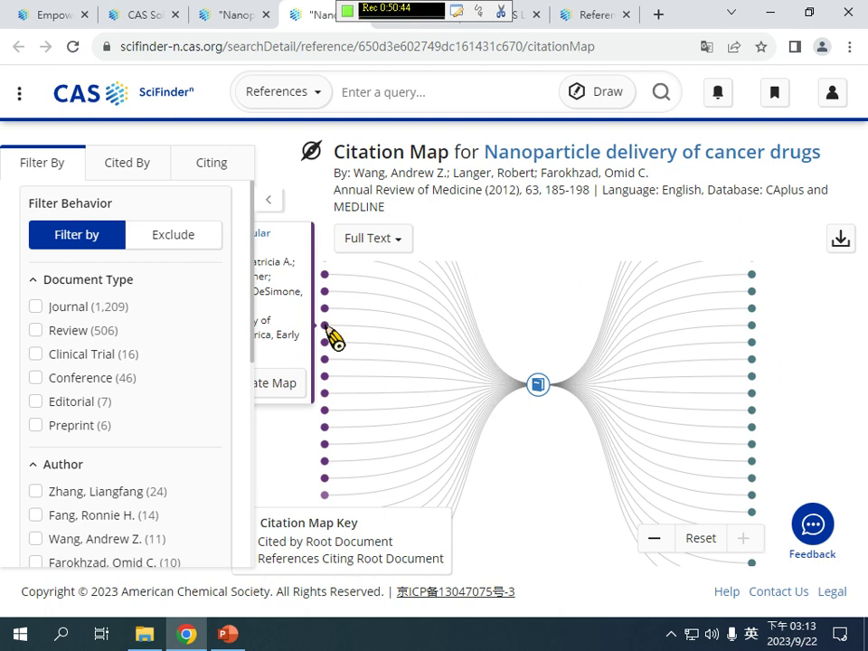
mouse_move(751, 360)
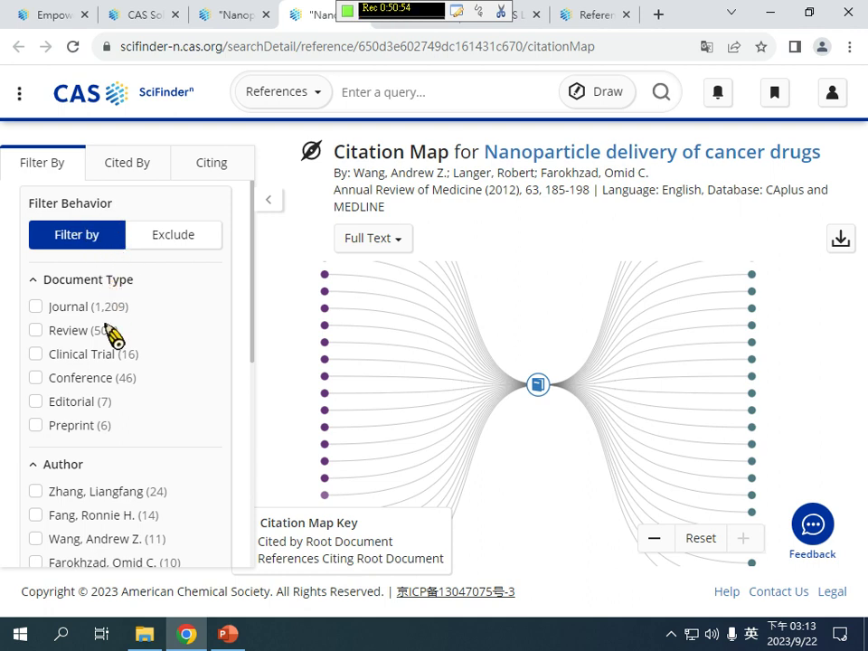
- Filter the citation map to the first author listed in the Author filter and apply the filter
scroll(113, 335, down, 5)
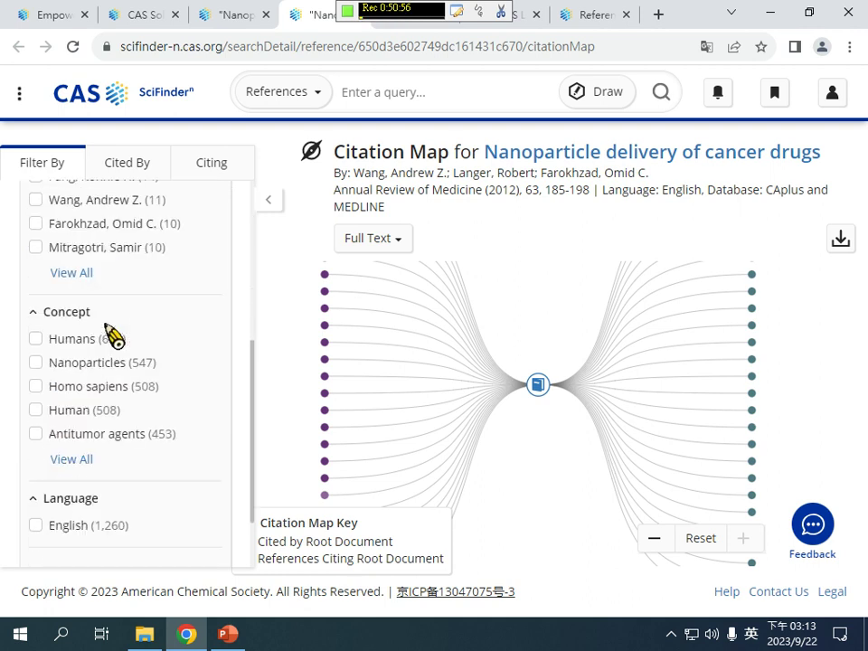
scroll(113, 335, up, 2)
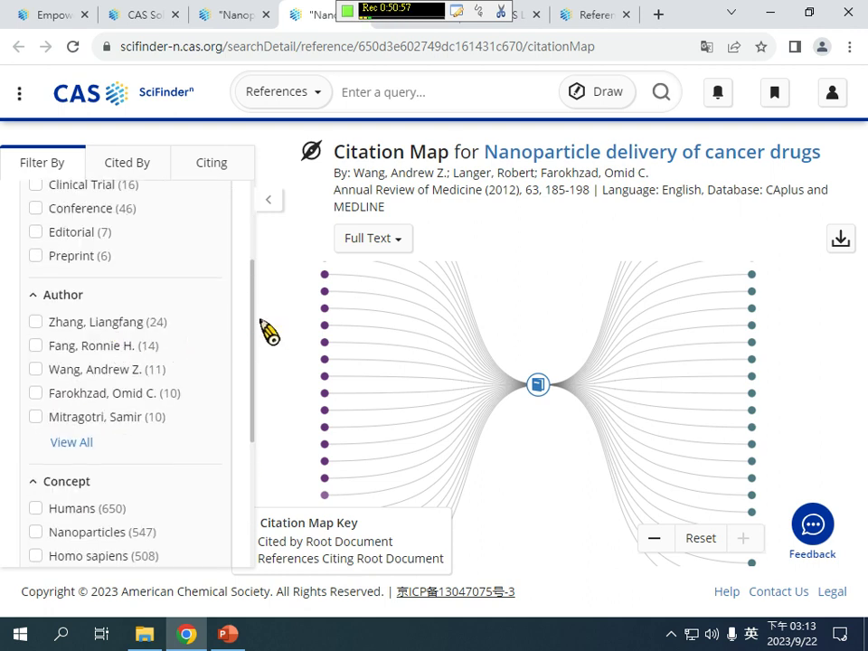
click(37, 322)
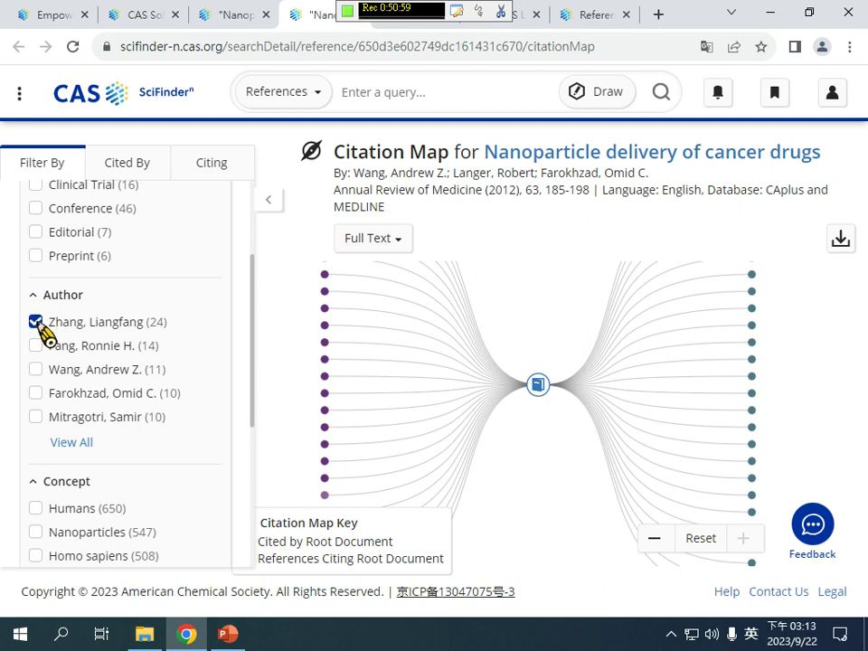
scroll(99, 407, down, 3)
click(120, 441)
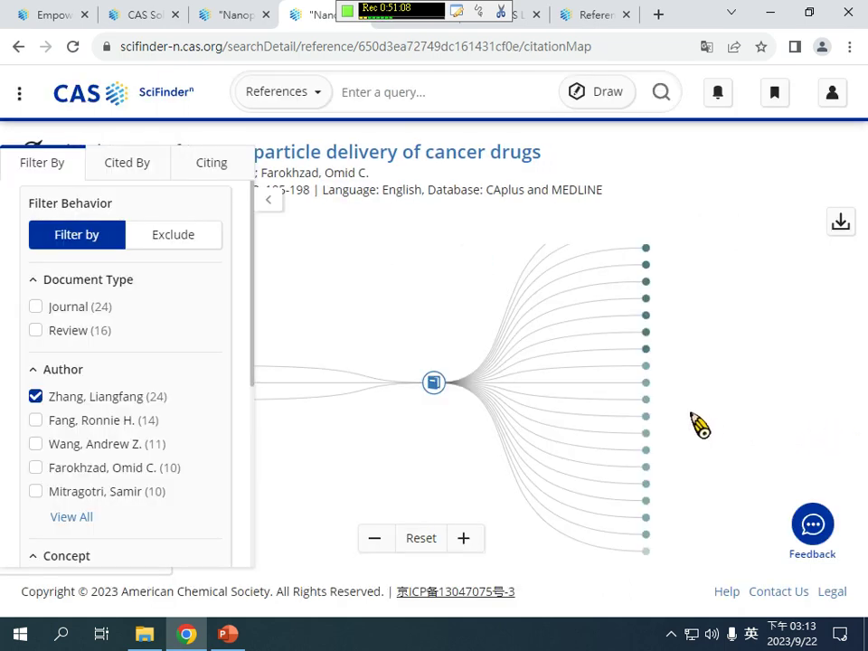
- Expand the citations of the "Nanoparticle-hydrogel superstructures for biomedical applications" node and open the citing record "Nanotechnology for virus treatment"
click(648, 407)
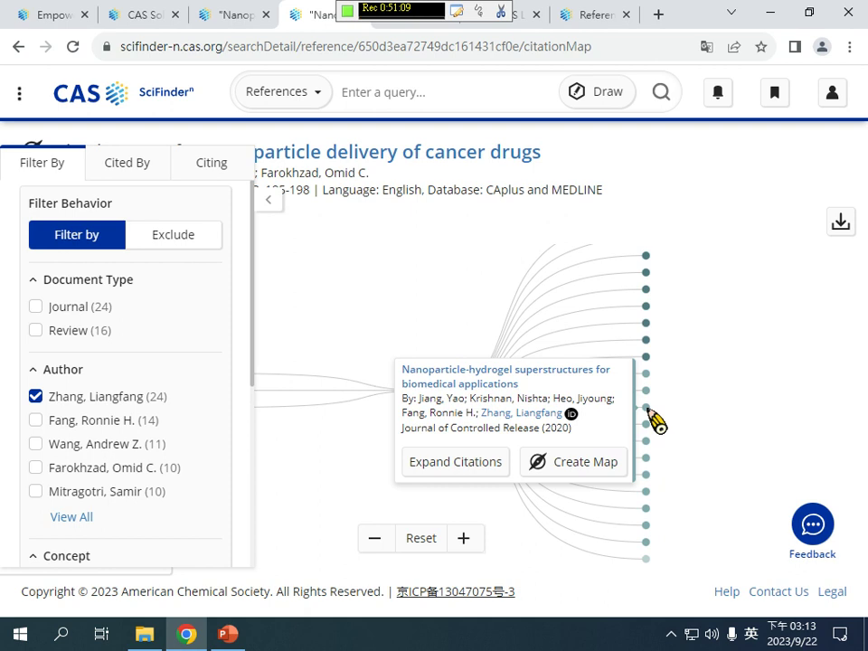
click(447, 463)
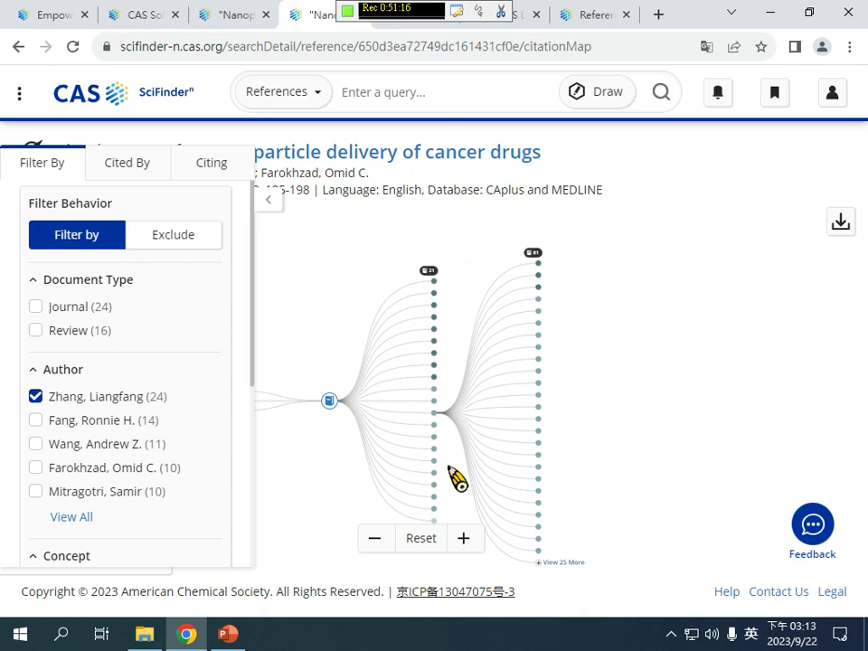
click(541, 400)
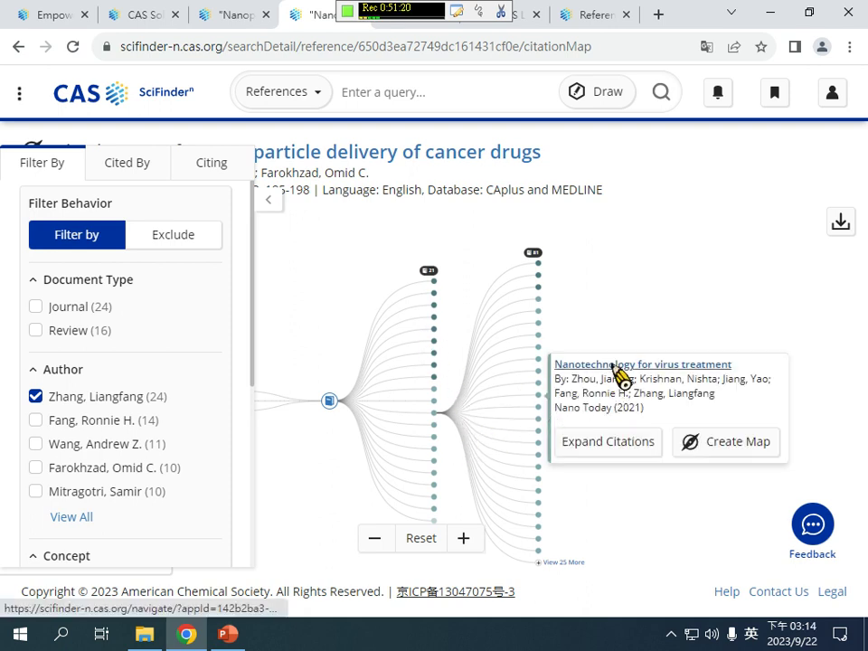
click(619, 368)
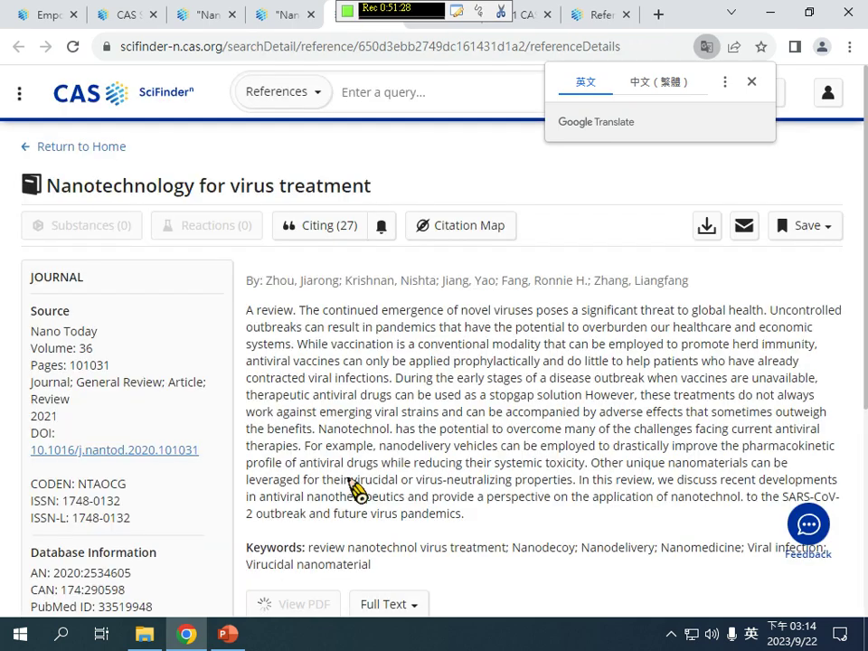
- Skim the "Nanotechnology for virus treatment" record from its abstract to the Similar References section
scroll(354, 475, down, 1)
scroll(367, 470, down, 3)
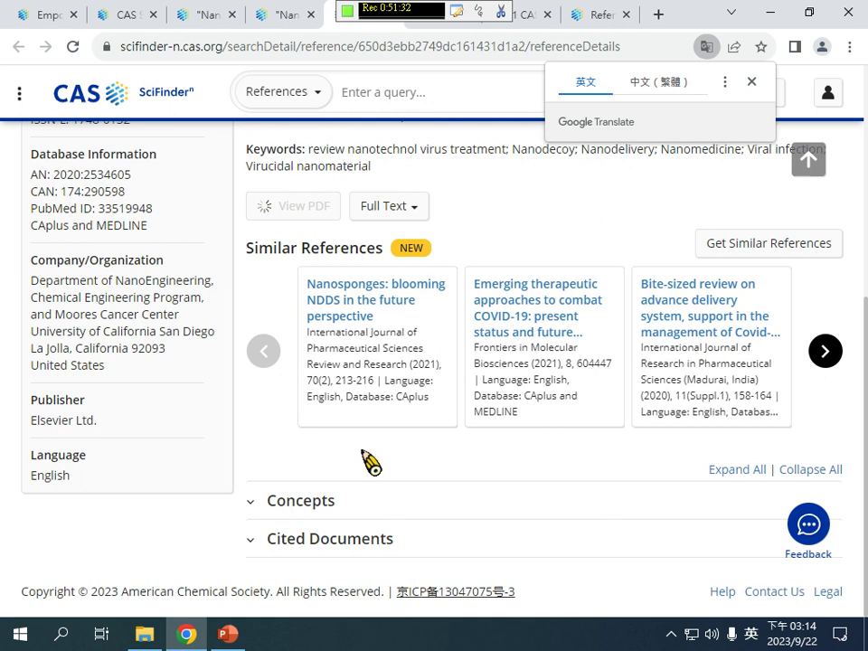
scroll(371, 463, up, 5)
- Return to the "Cancer drug" reference results and remove the Journal document type filter
click(214, 26)
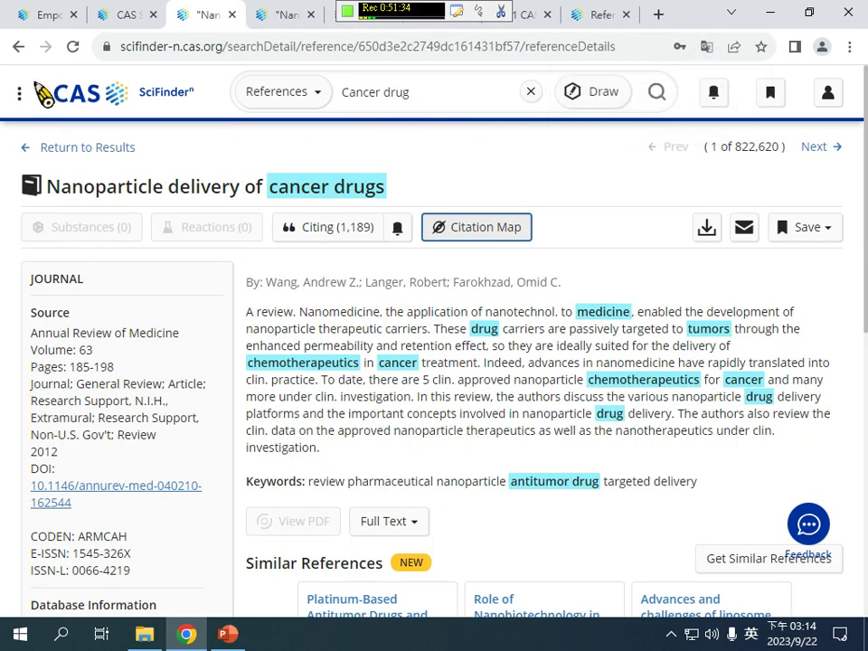
click(19, 49)
scroll(508, 374, up, 1)
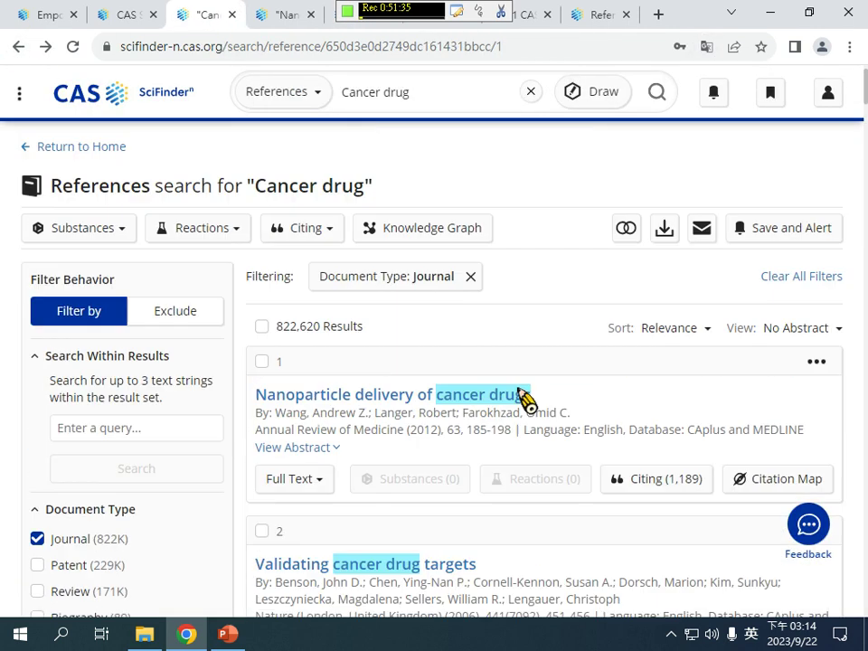
scroll(90, 470, down, 1)
click(43, 456)
click(47, 481)
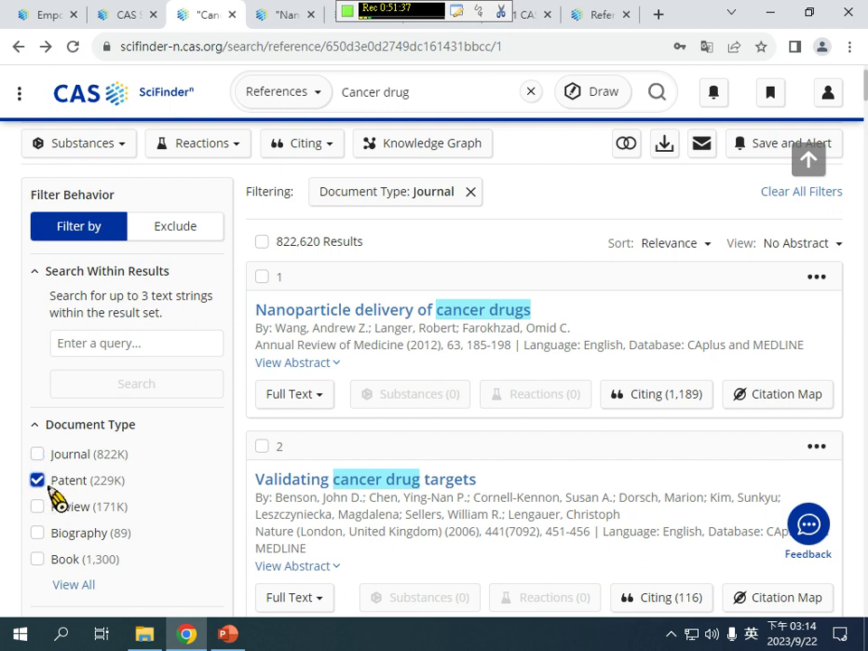
click(472, 192)
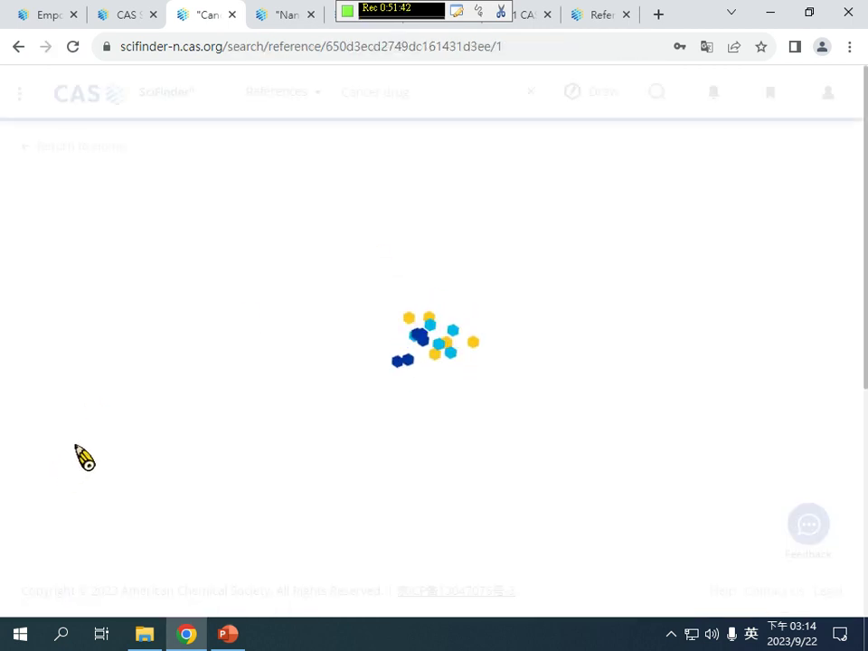
scroll(79, 457, up, 1)
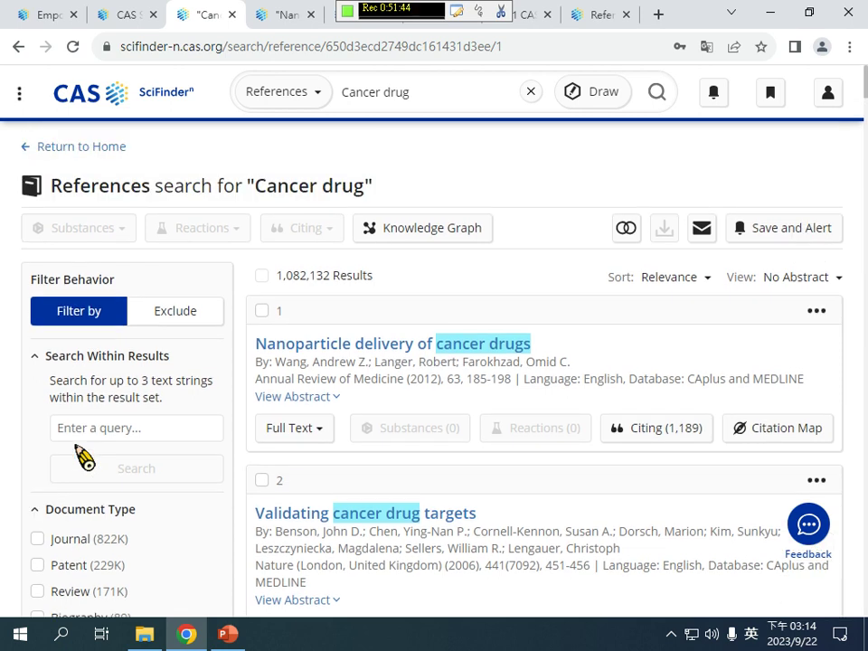
- Look through the result filters and filter the references by the Patent document type
scroll(73, 448, down, 2)
scroll(53, 420, down, 6)
scroll(60, 439, down, 10)
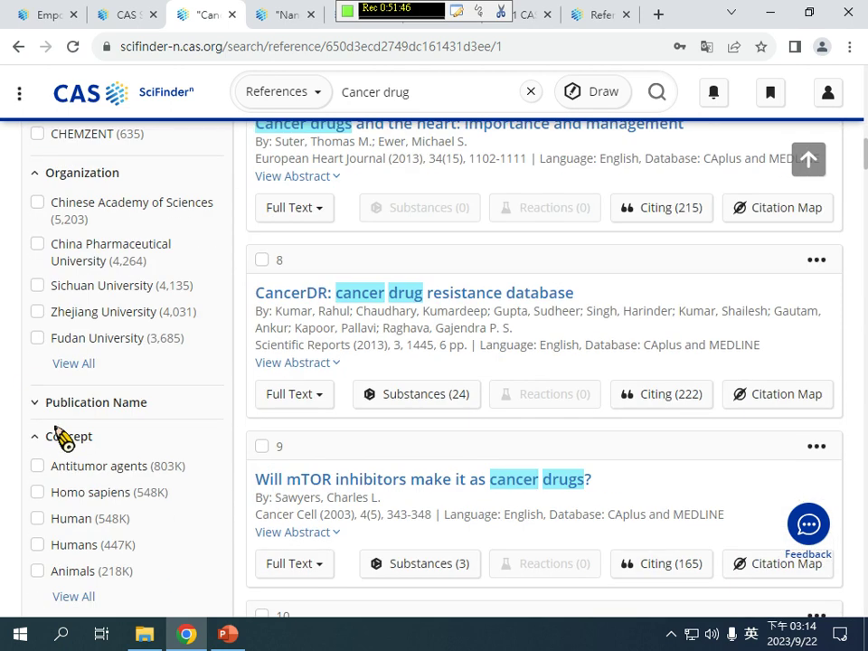
click(280, 363)
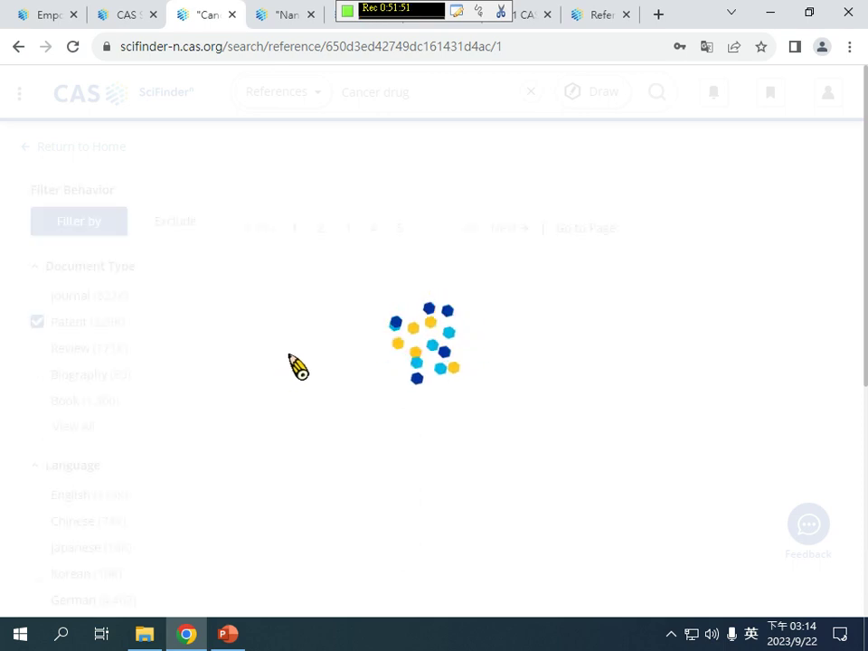
- Show the PatentPak options for the first patent result, "Cancer drug and uses", and review its patent family list
scroll(356, 403, down, 2)
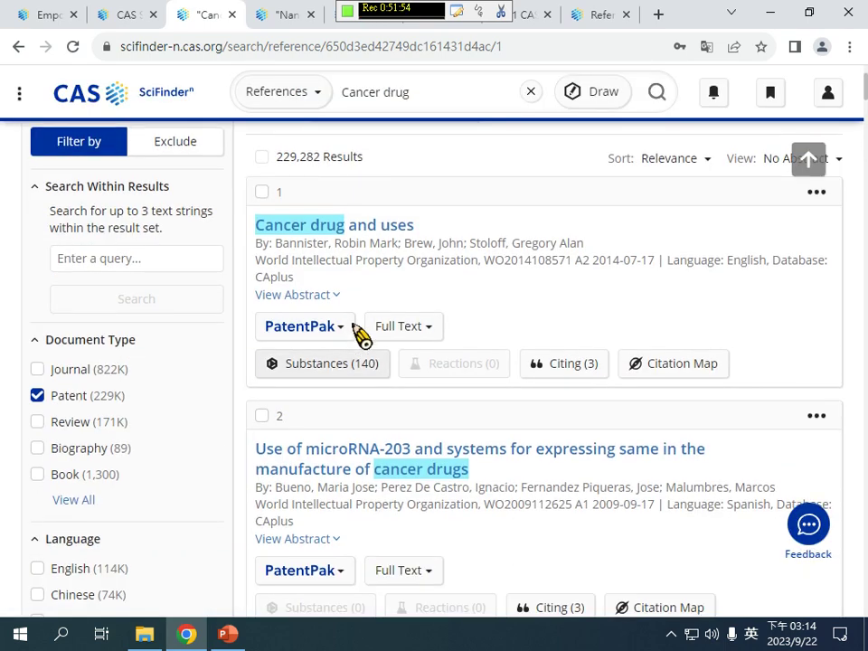
click(354, 333)
scroll(397, 397, down, 2)
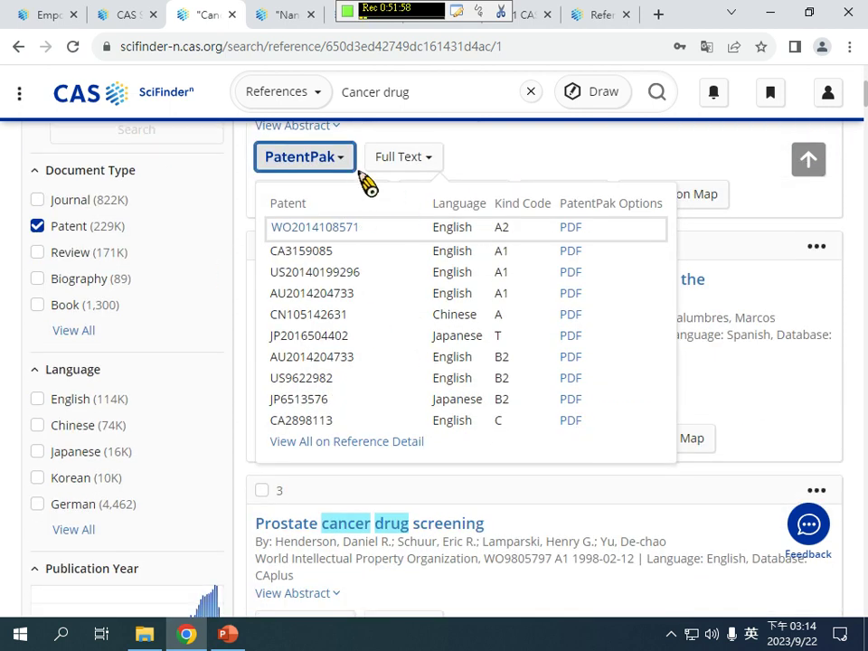
scroll(389, 412, down, 3)
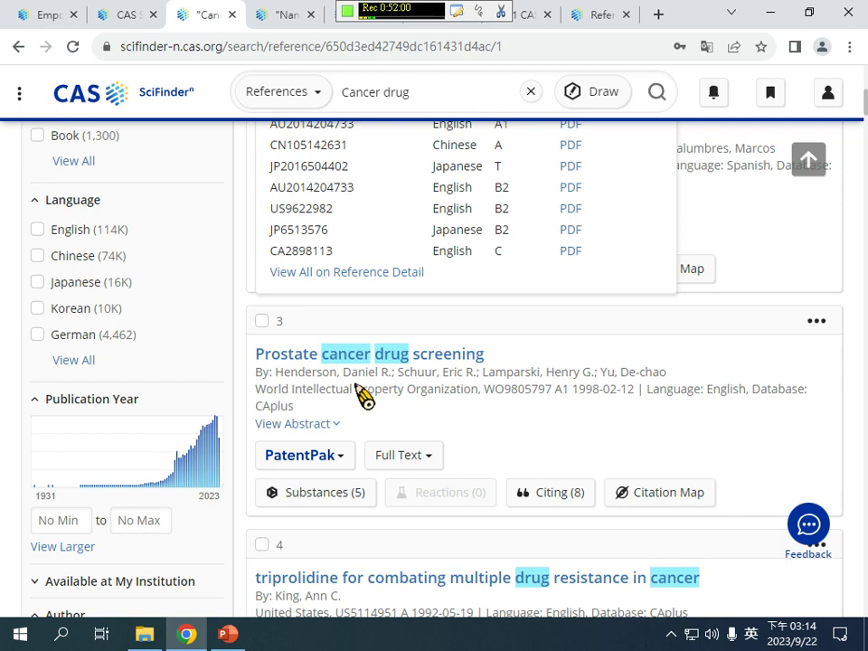
- Open patent WO9805797 of the "Prostate cancer drug screening" result in the PatentPak Viewer and dismiss the translation prompt
click(344, 370)
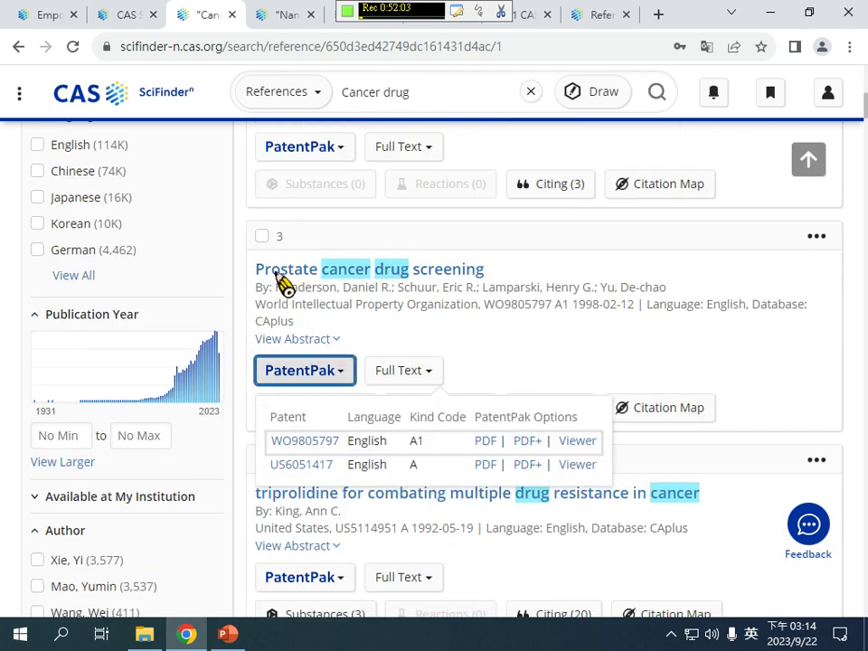
click(577, 442)
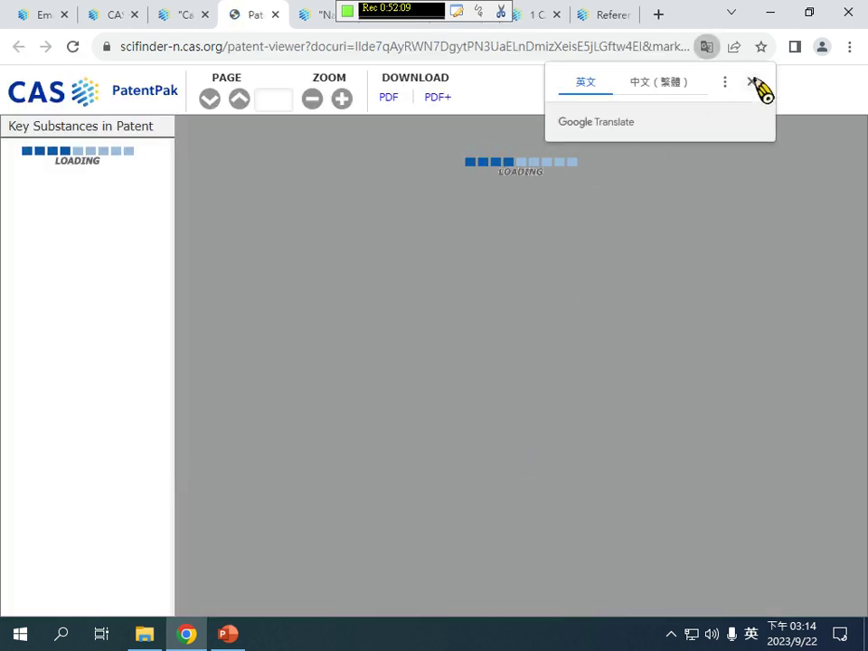
click(752, 81)
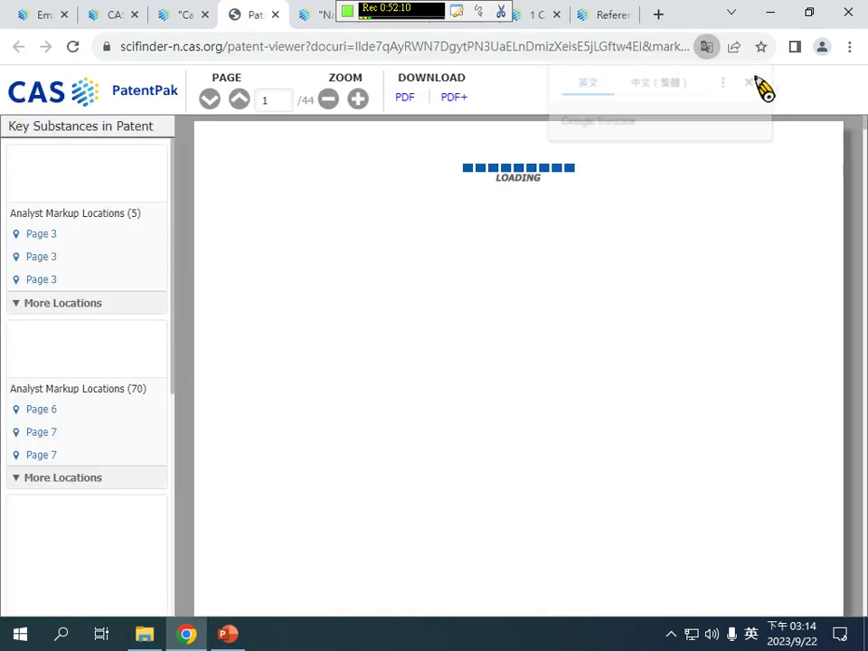
- Jump to the analyst markup locations on page 3 and page 16 from the key substances list
click(41, 260)
scroll(64, 362, down, 5)
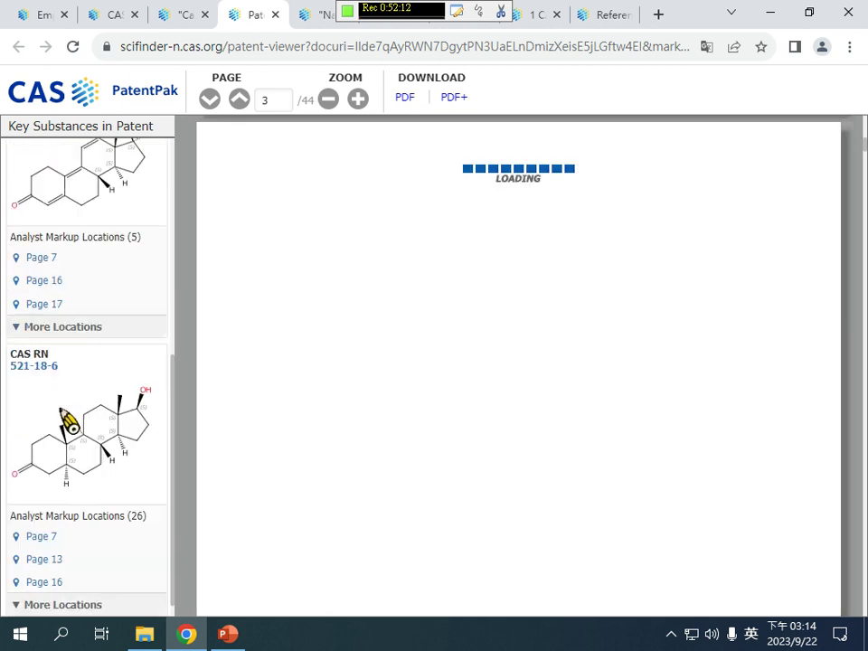
click(43, 280)
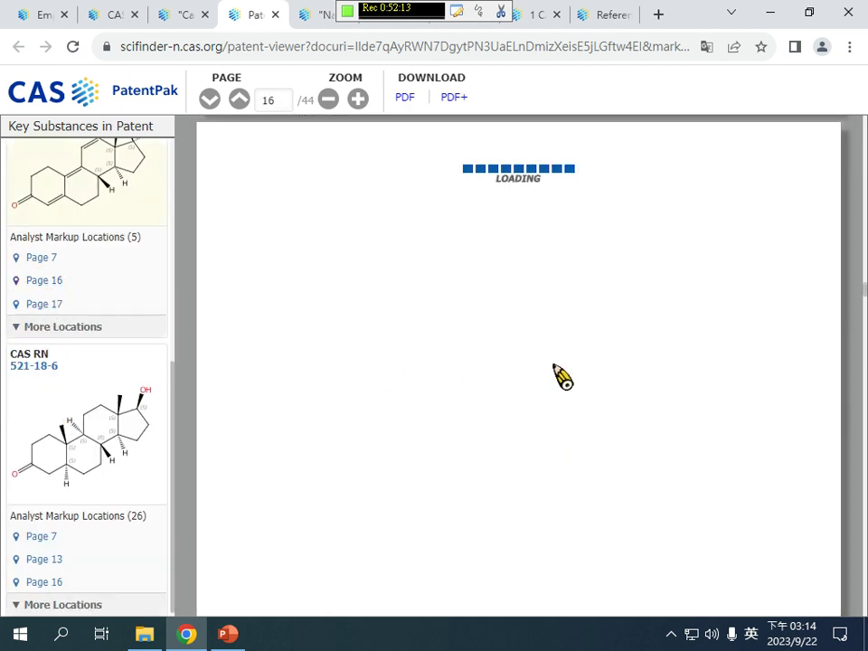
scroll(551, 371, down, 1)
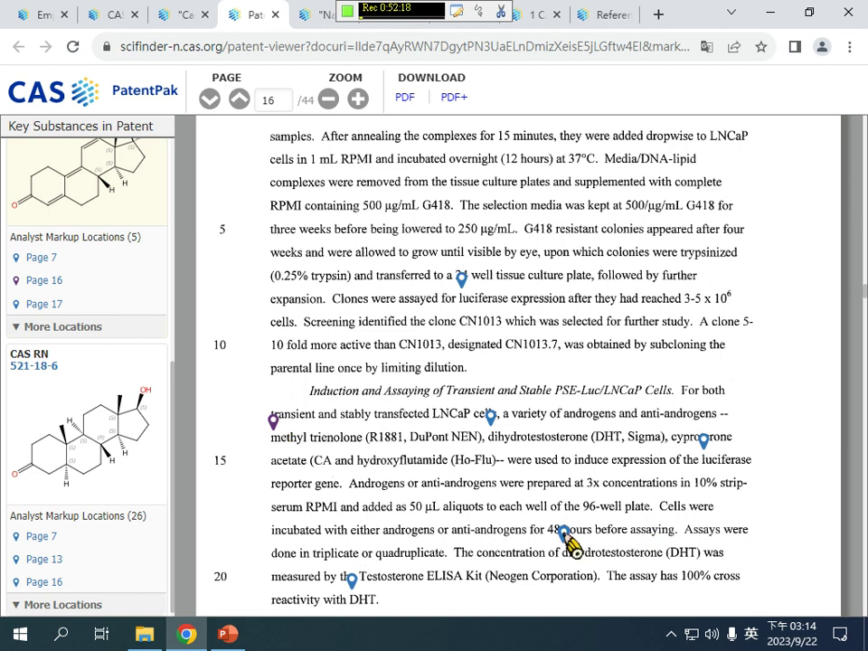
- Follow the substance markers in the text of page 16 to their key substance entries, then continue reading onto page 17
click(565, 534)
scroll(565, 534, down, 1)
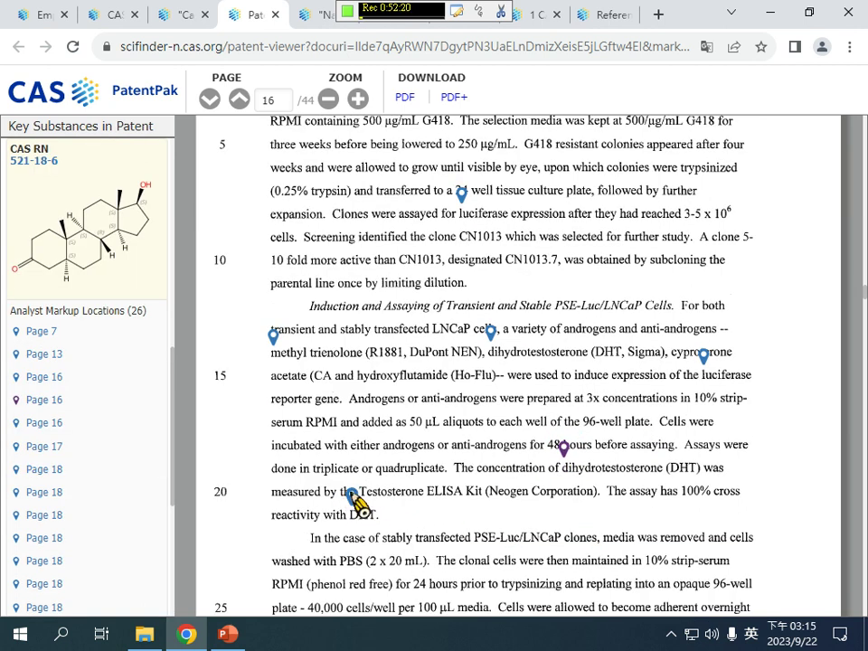
scroll(266, 478, down, 2)
scroll(57, 382, down, 3)
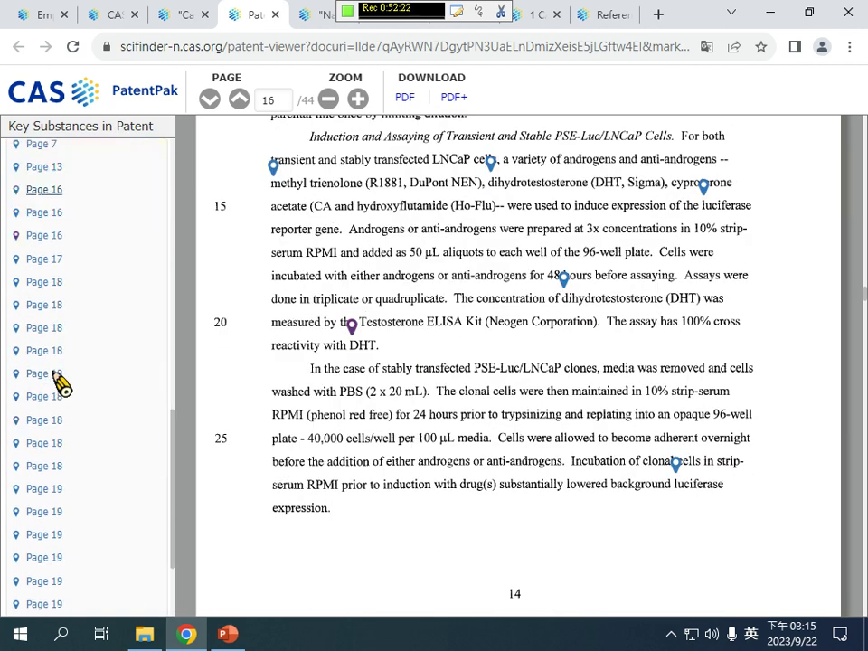
scroll(616, 385, down, 2)
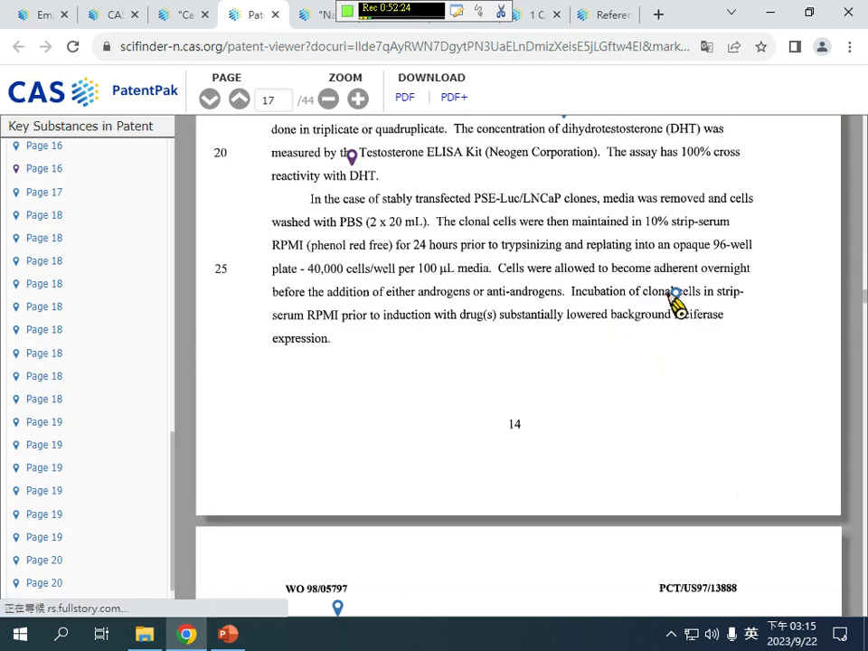
click(678, 297)
scroll(564, 416, down, 5)
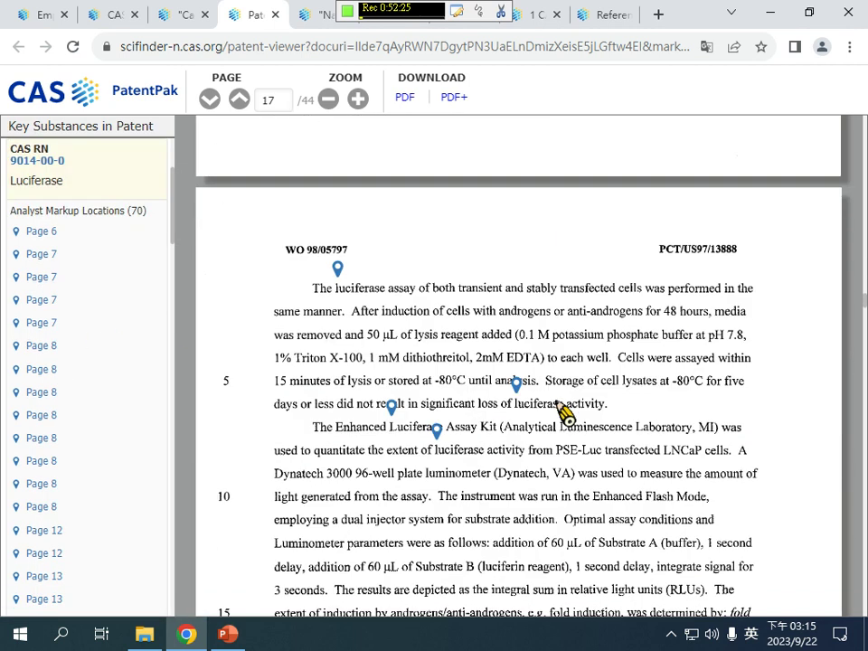
scroll(457, 365, up, 1)
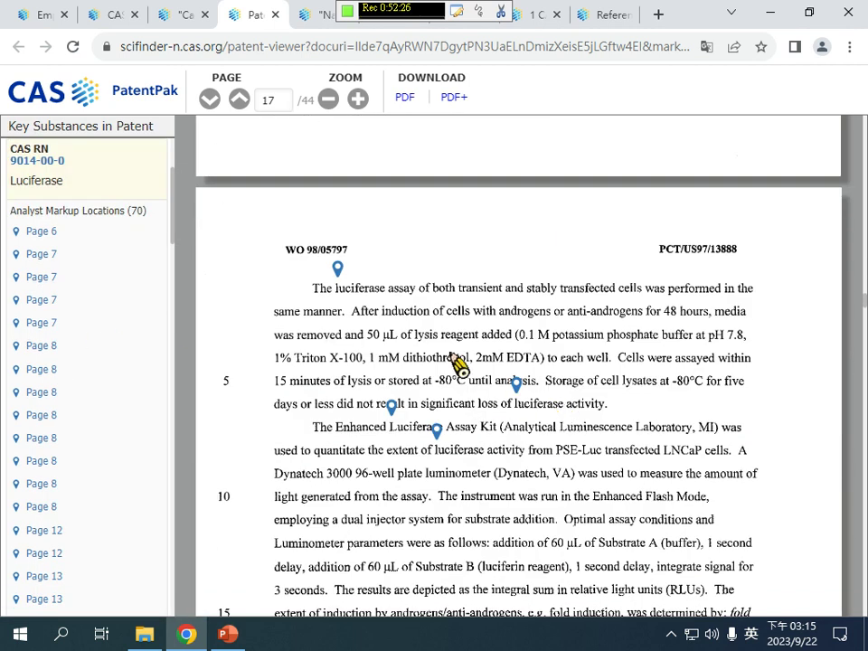
- Open the "Prostate cancer drug screening" patent record from the search results and submit a Prior Art Analysis request for it
click(191, 20)
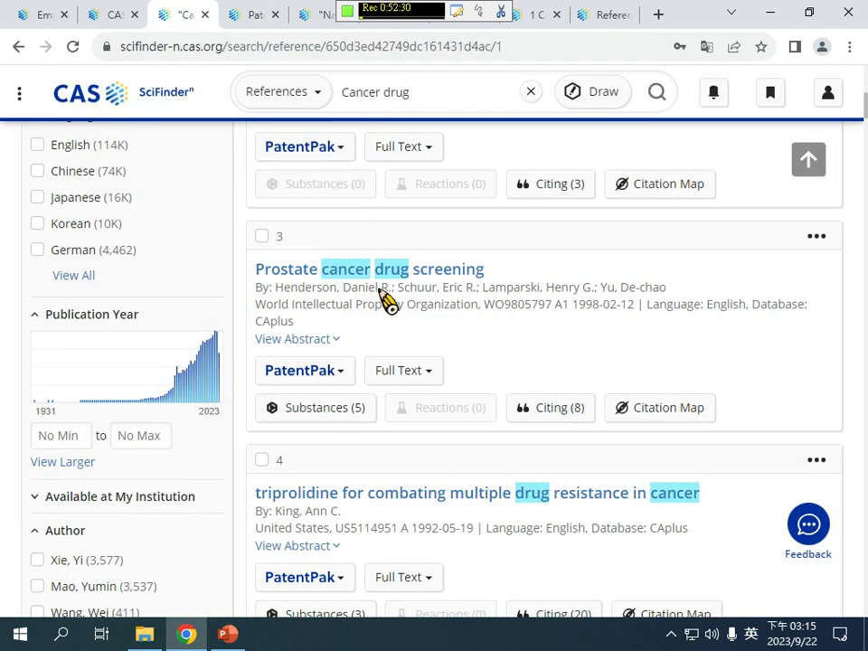
click(413, 273)
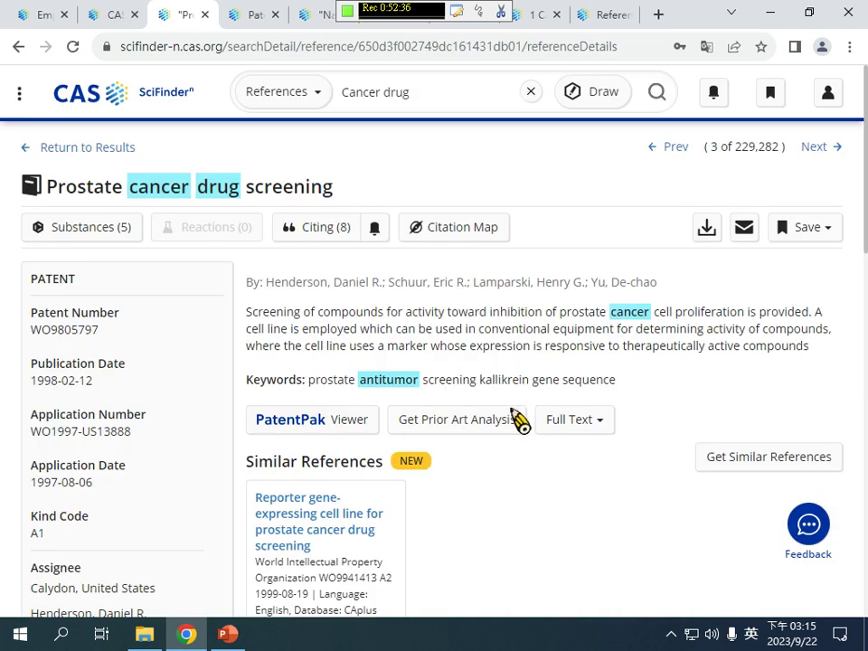
scroll(493, 348, down, 1)
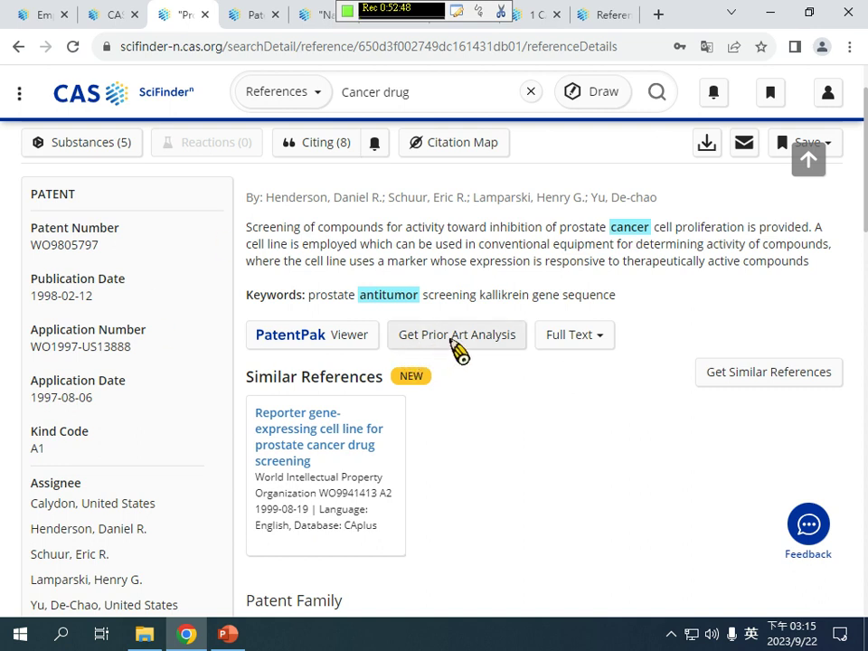
click(491, 346)
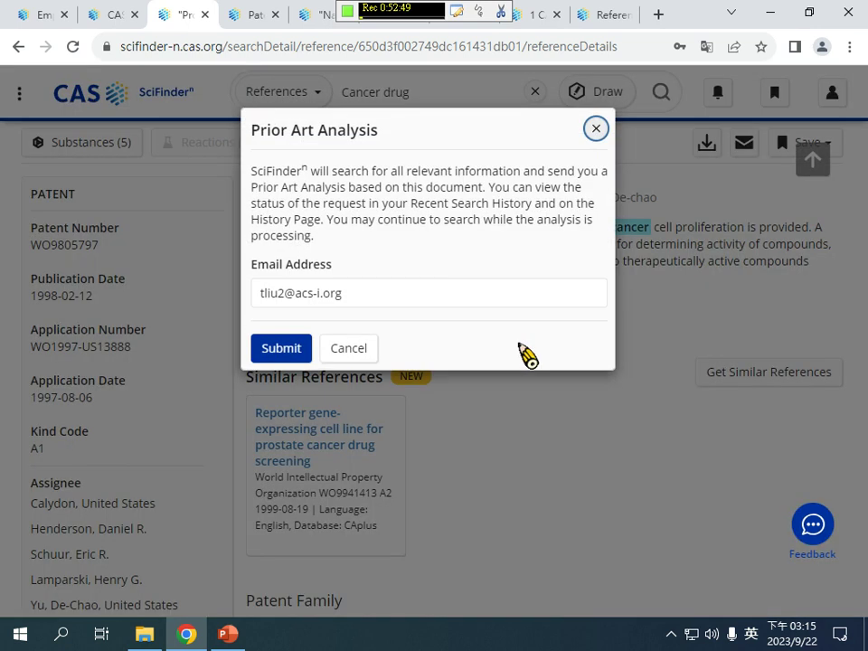
click(284, 350)
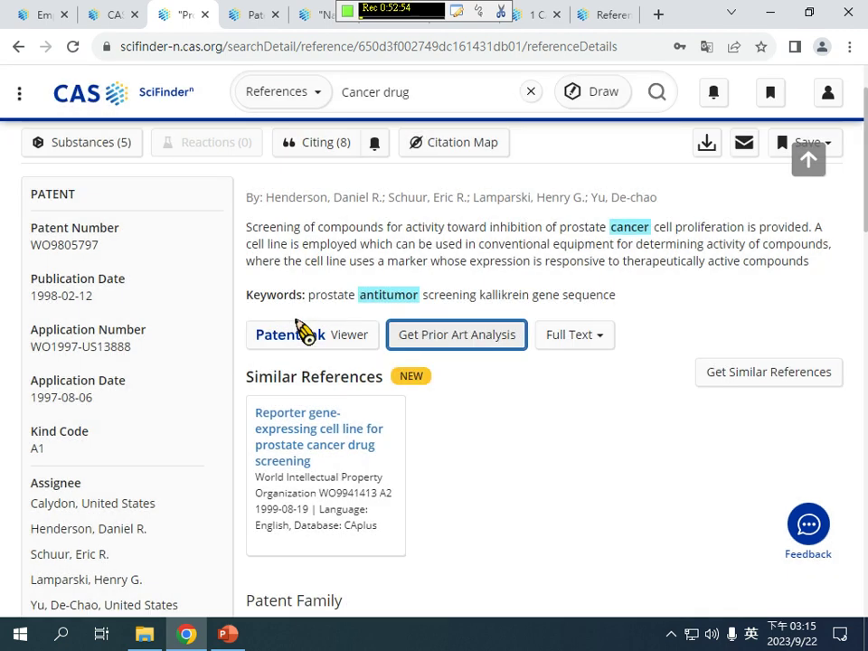
- Check the Prior Art Analysis request for "Prostate cancer drug screening" in the home page's recent search history
click(95, 97)
scroll(781, 490, down, 5)
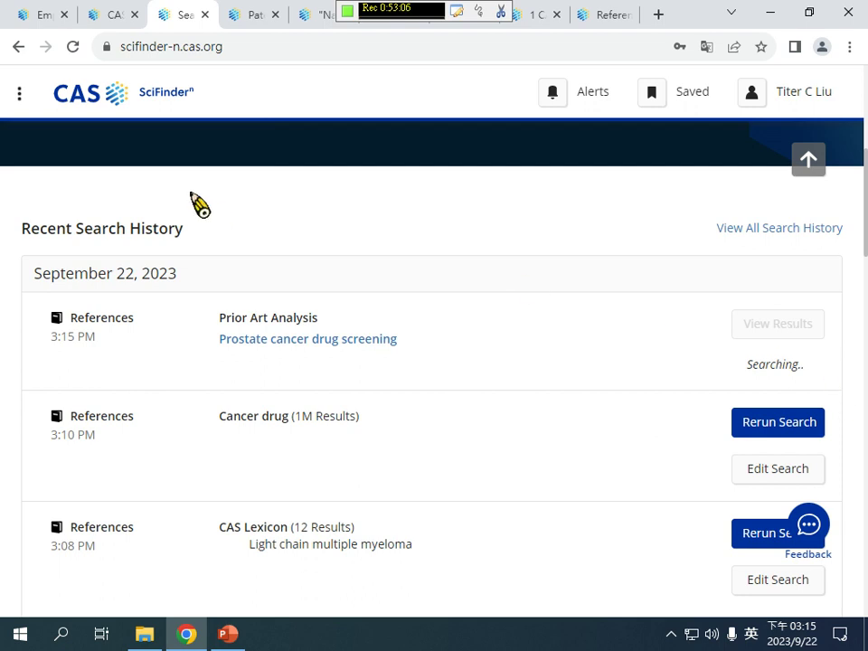
scroll(99, 167, up, 5)
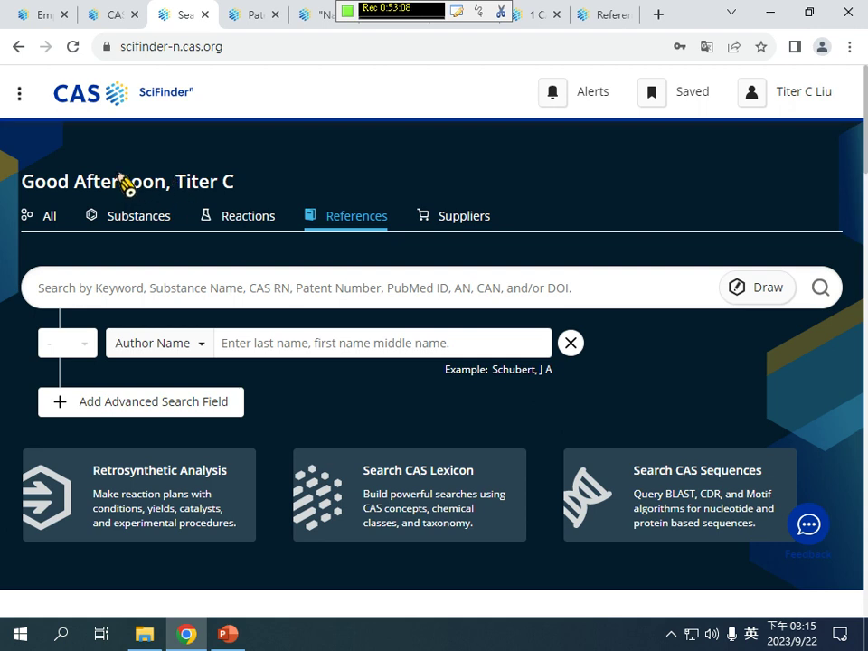
scroll(362, 304, down, 5)
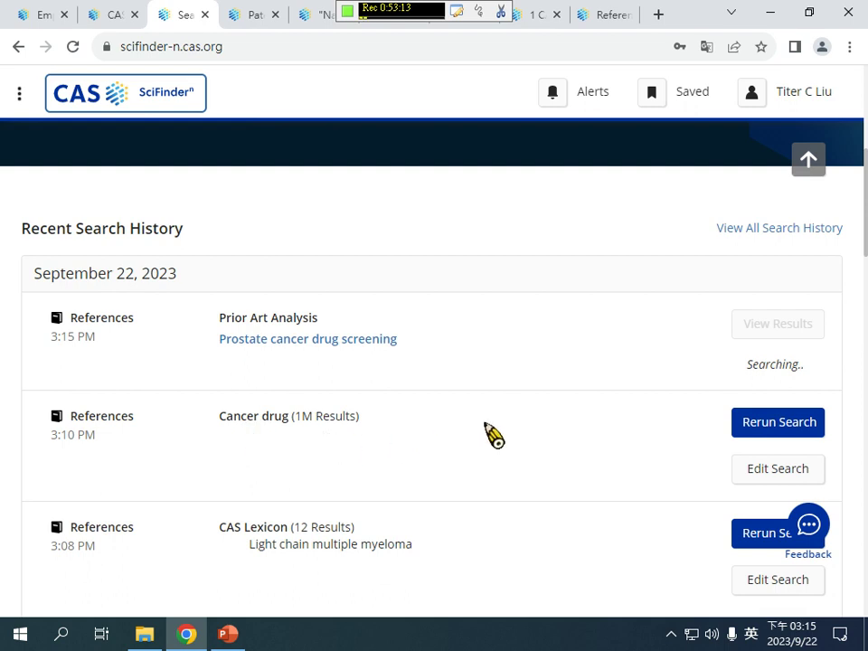
- Reopen the "Cancer drug" references search for editing and draw a benzene ring as its structure query
click(761, 473)
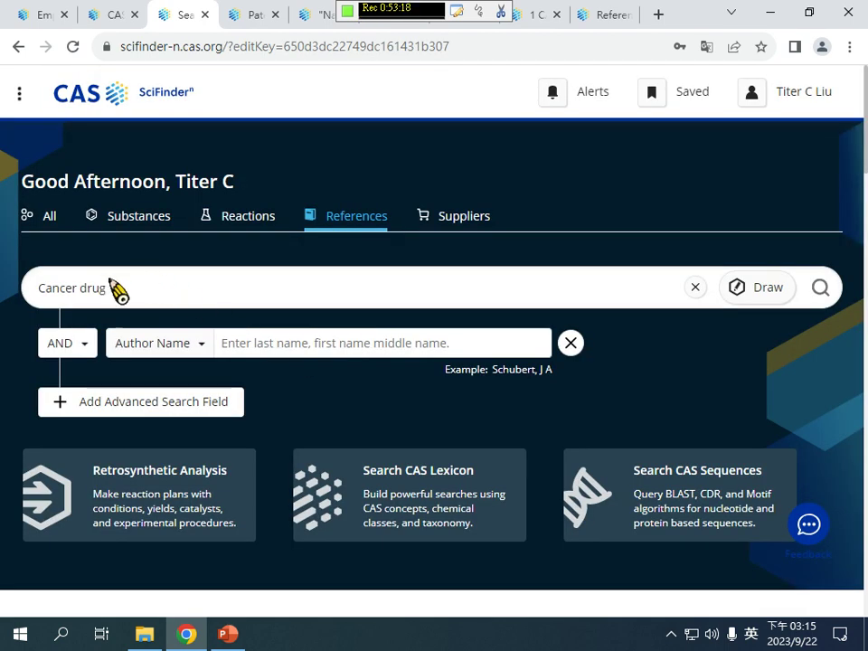
click(116, 287)
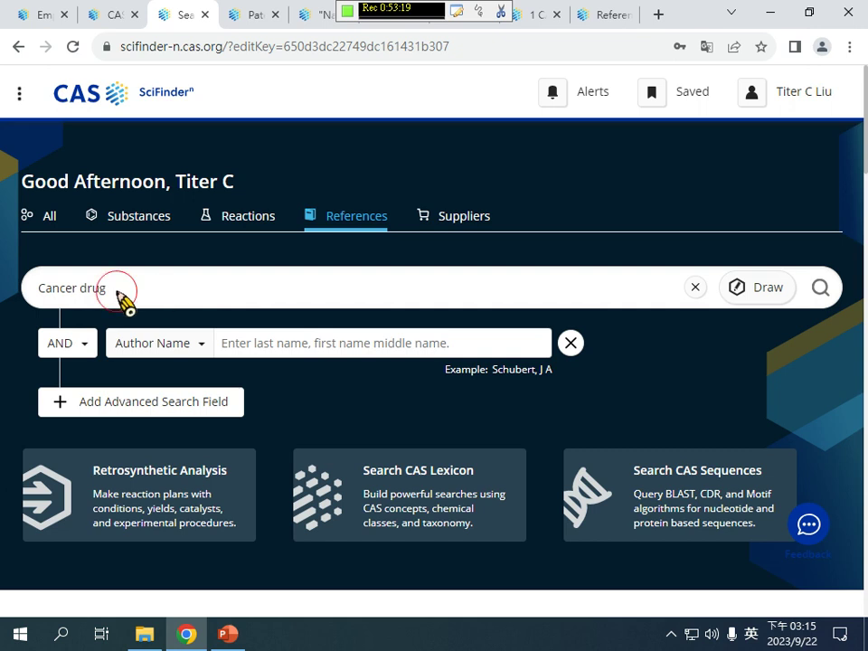
click(769, 288)
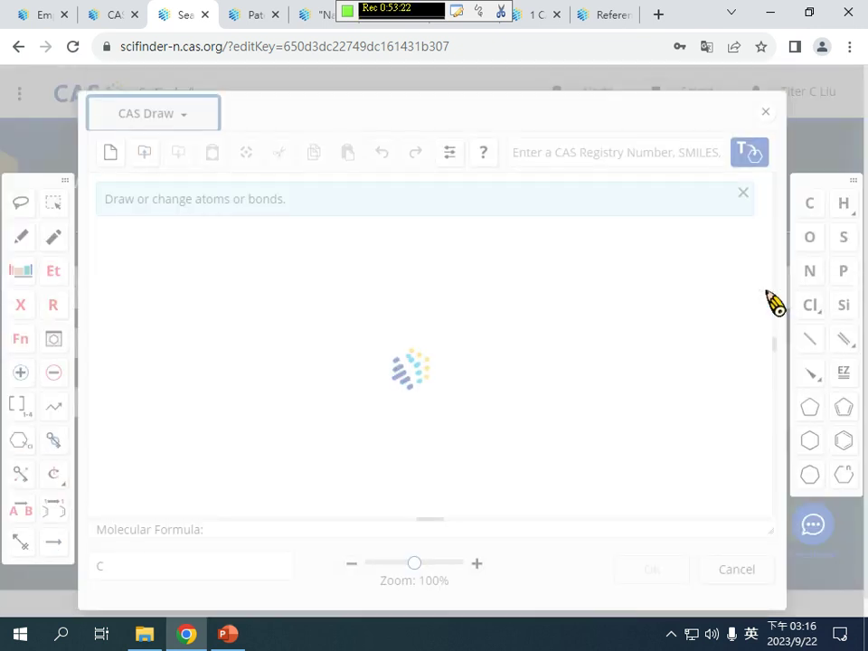
click(844, 441)
click(367, 363)
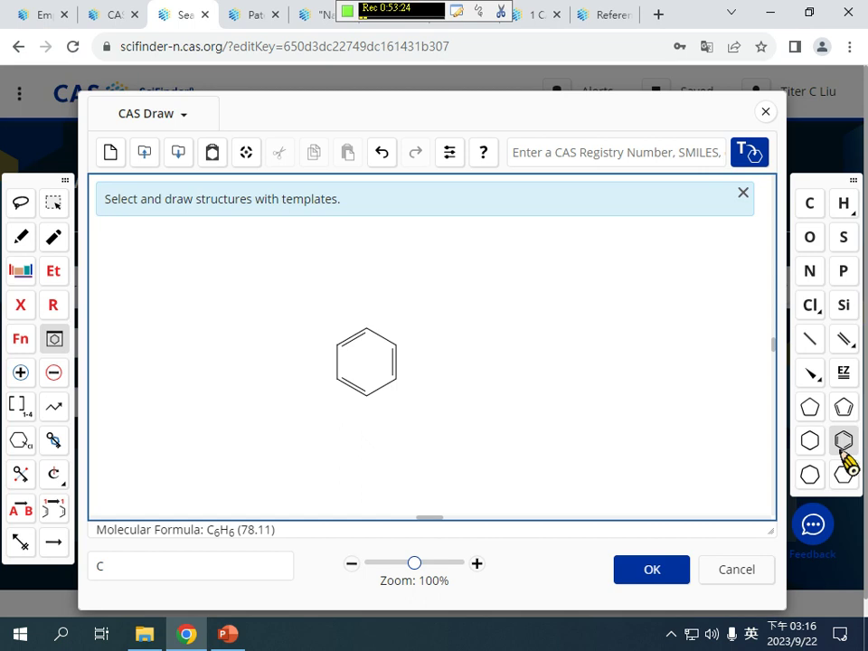
- Complete the drawing as indole by fusing a five-membered ring with a nitrogen atom onto the benzene, and run the combined references search
click(843, 407)
click(396, 369)
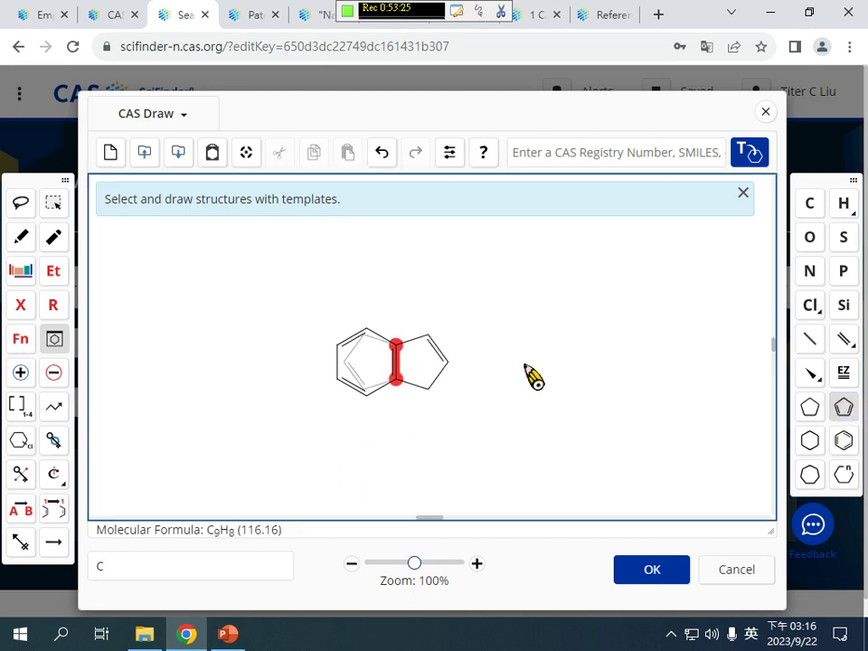
click(810, 270)
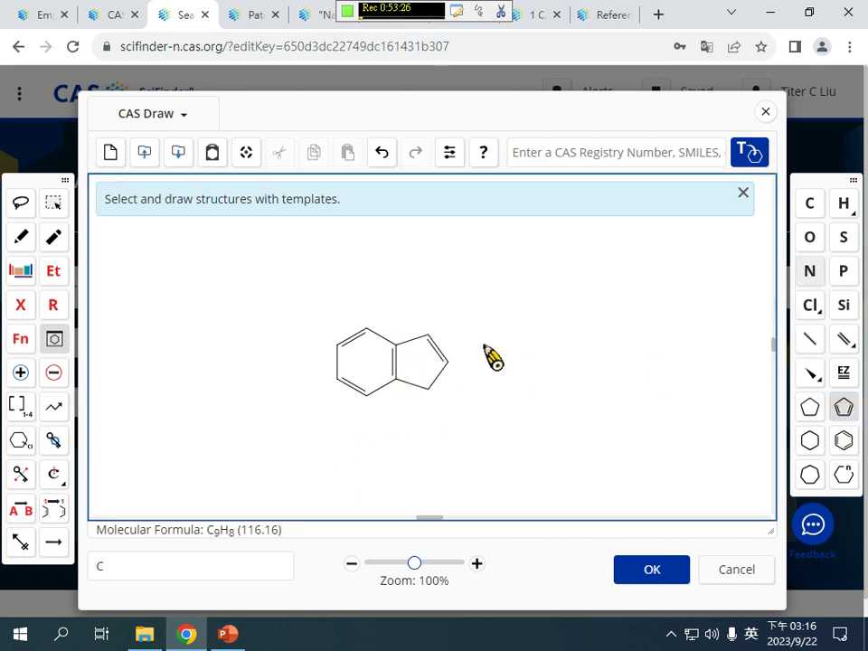
click(427, 389)
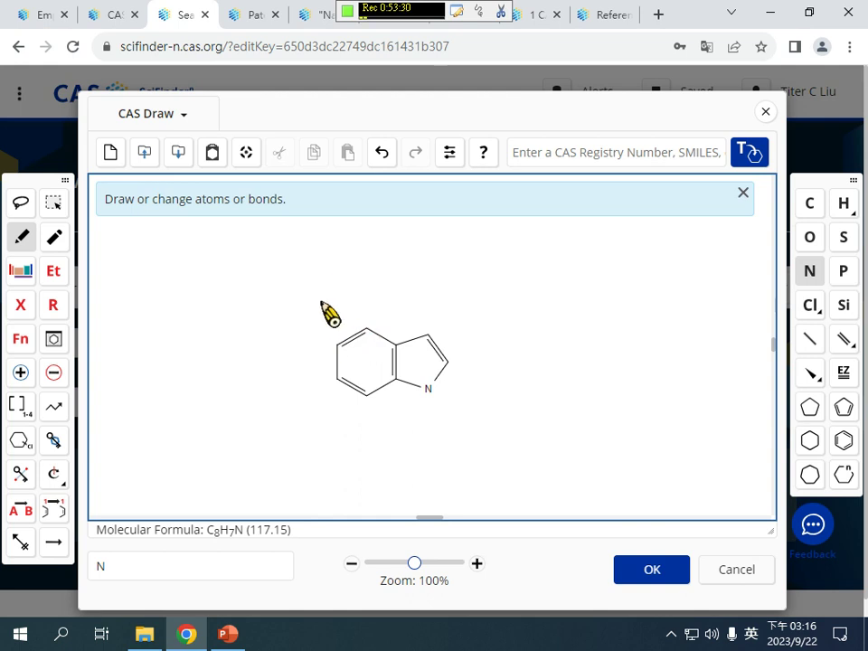
click(652, 570)
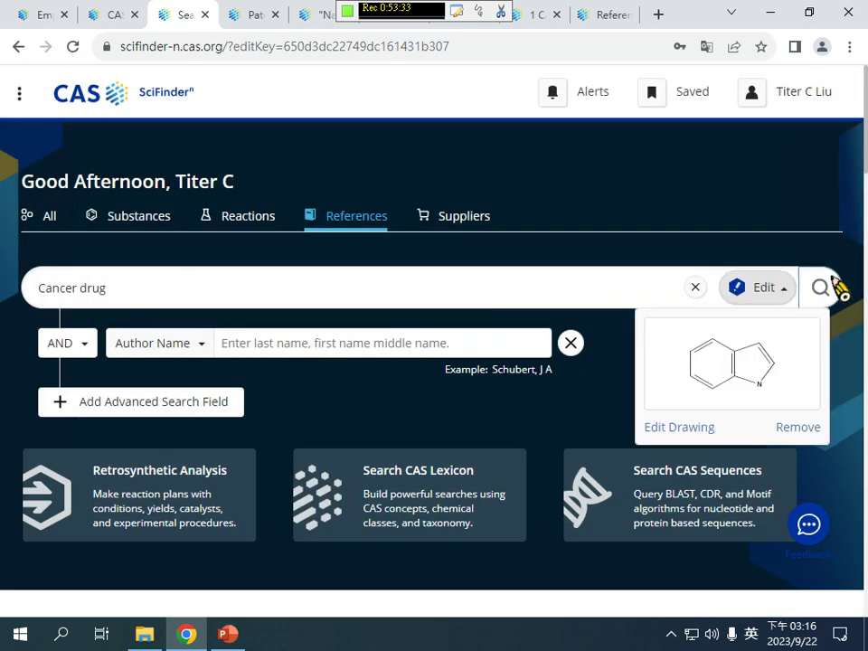
click(834, 284)
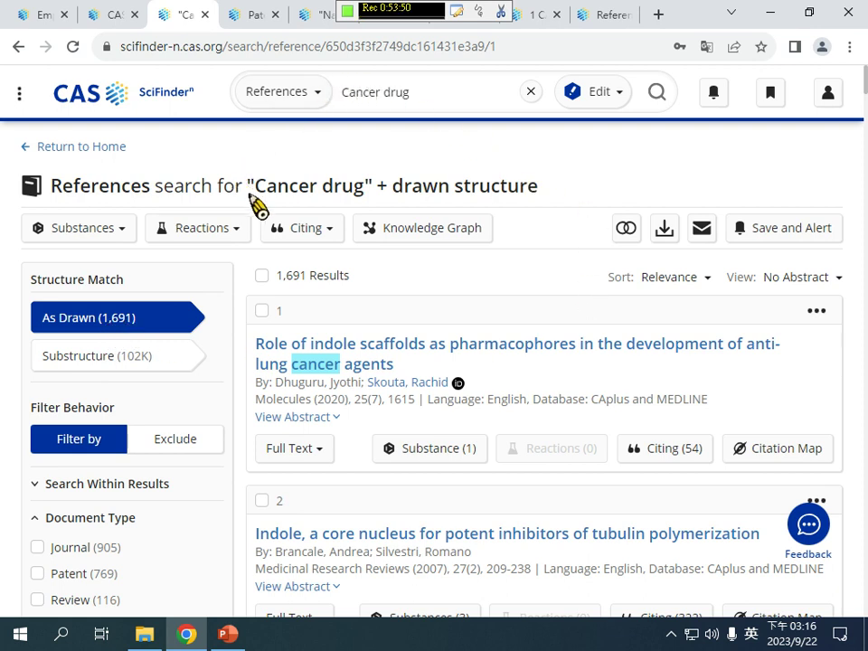
- Review the query behind the results: the "Cancer drug" text and the drawn indole structure
drag(254, 186, 368, 187)
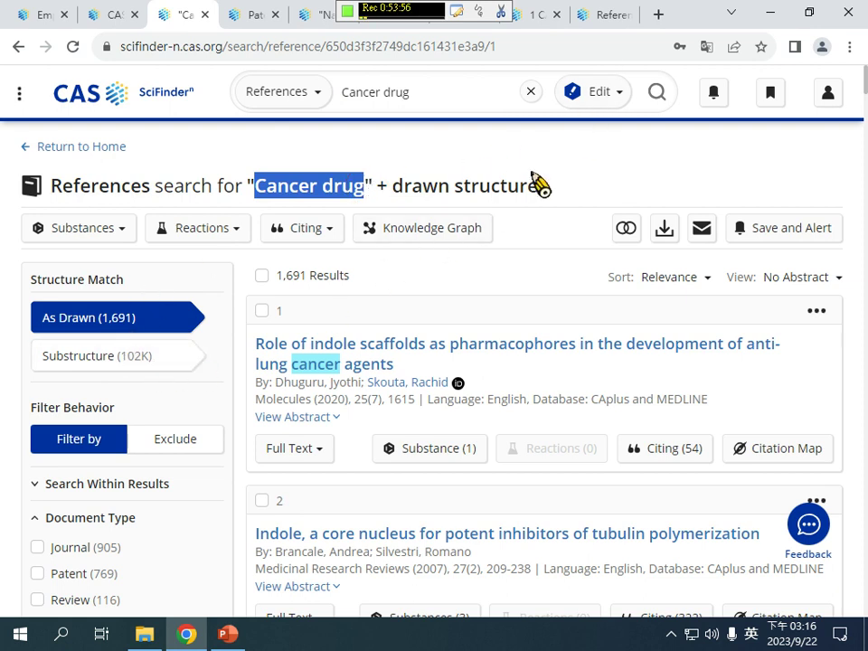
click(597, 95)
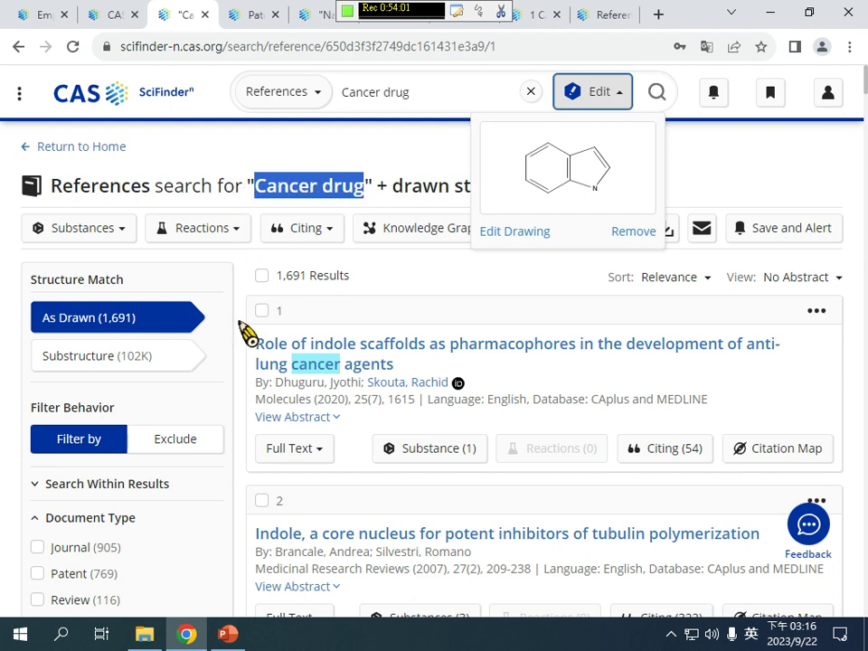
click(425, 288)
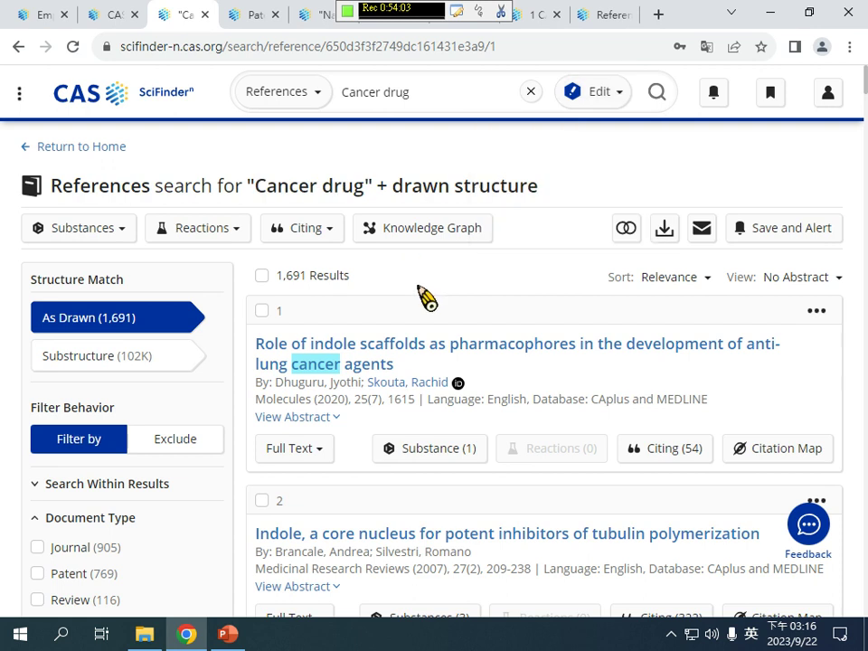
- Filter the reference results by the CAS Solutions category Analytical Methods
scroll(388, 307, down, 10)
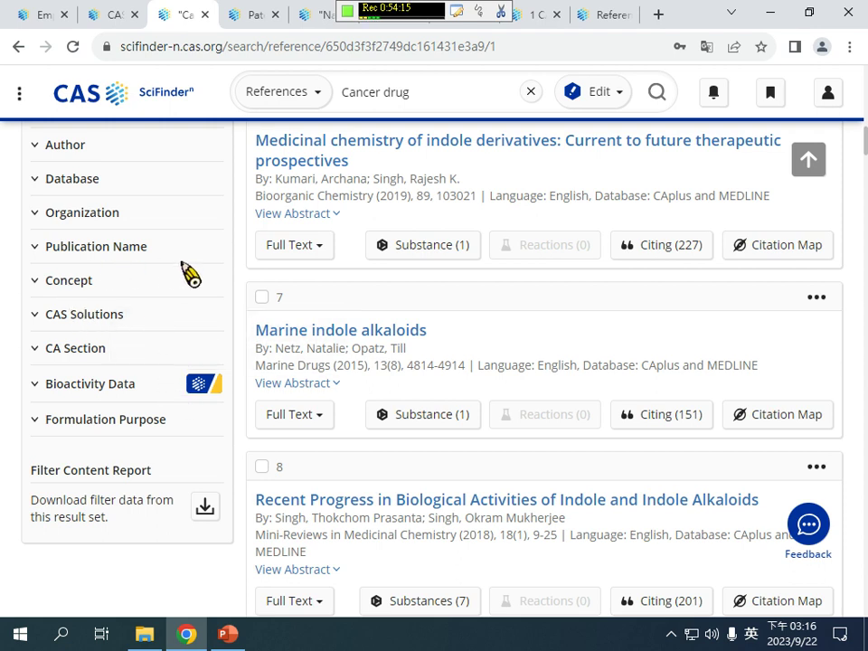
click(124, 316)
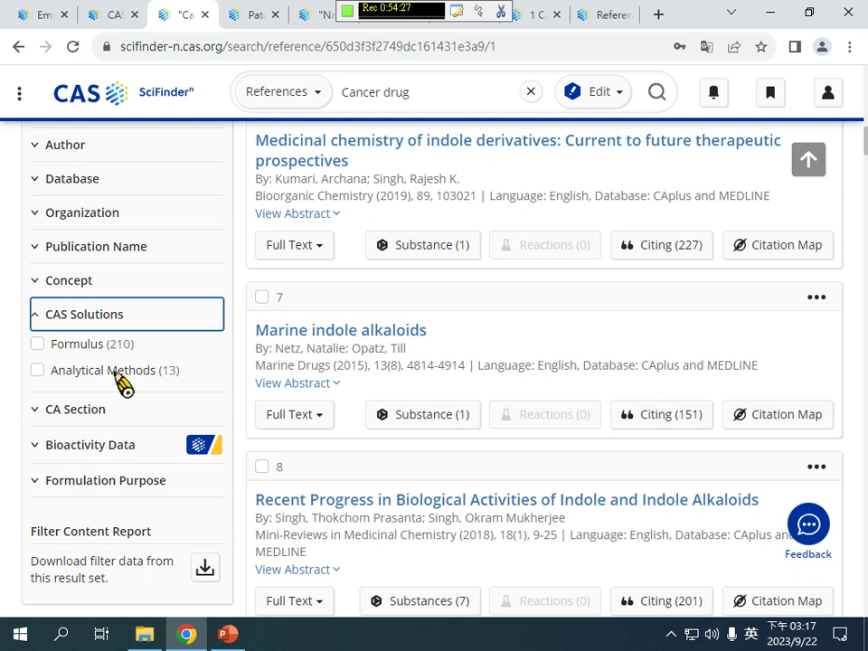
scroll(151, 349, up, 8)
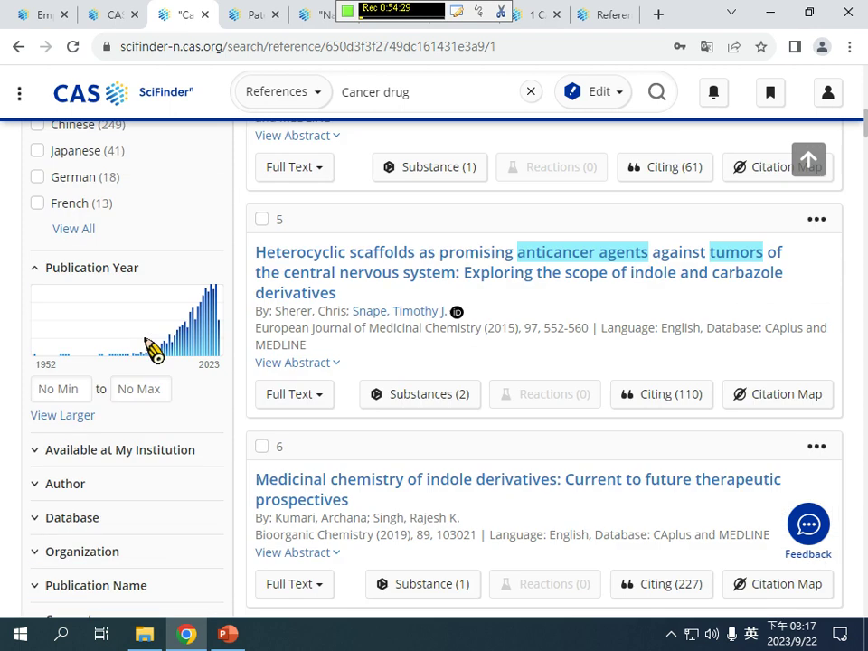
scroll(151, 349, up, 4)
scroll(154, 349, down, 10)
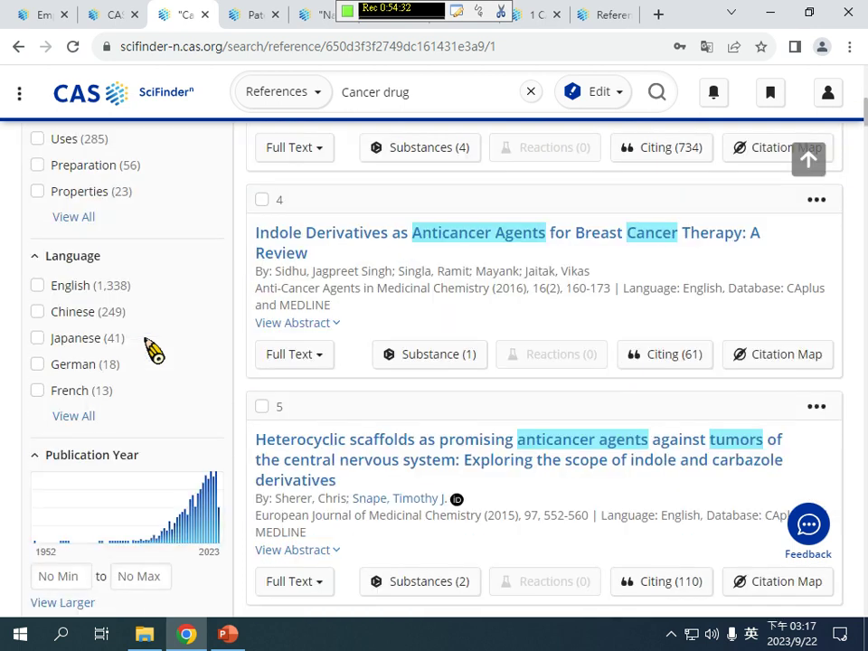
scroll(93, 377, up, 2)
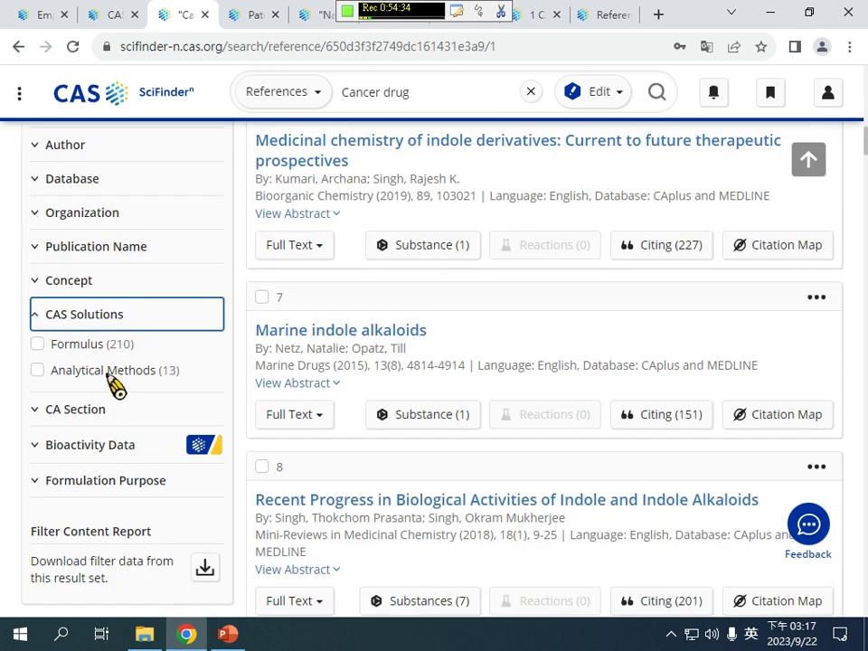
click(105, 371)
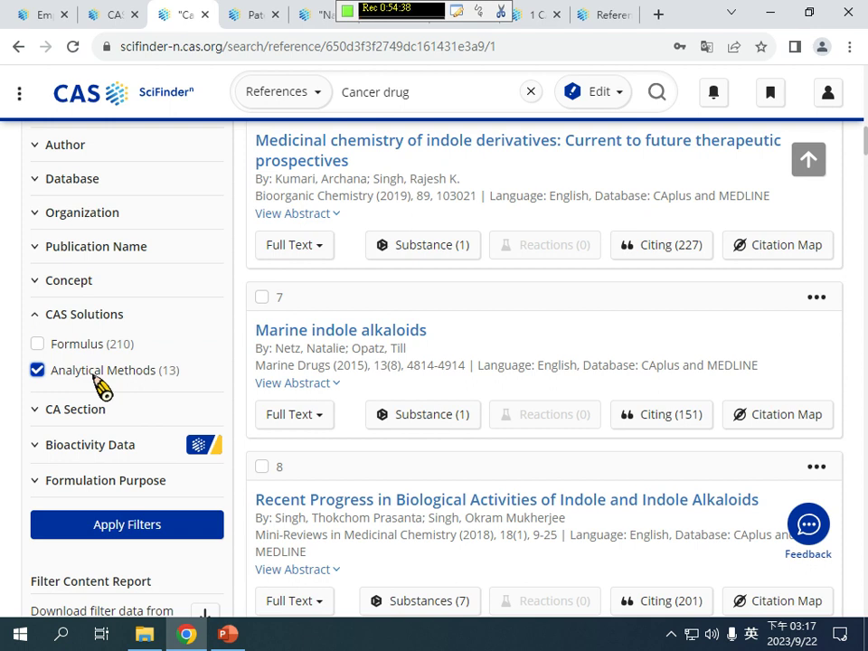
click(154, 527)
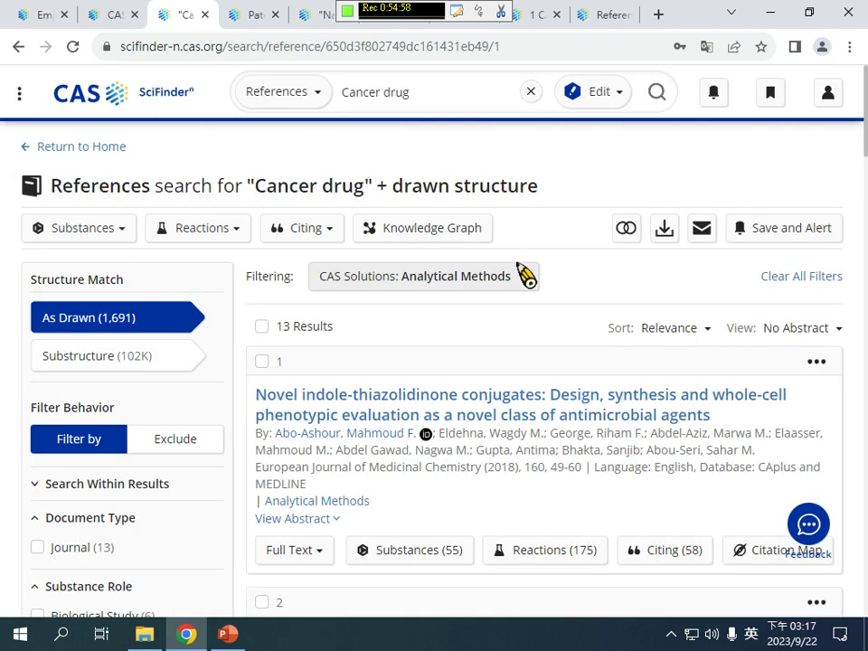
- Open the first result, "Novel indole-thiazolidinone conjugates", and follow its DOI 10.1016/j.ejmech.2018.10.008 to the publisher's article
scroll(474, 434, down, 1)
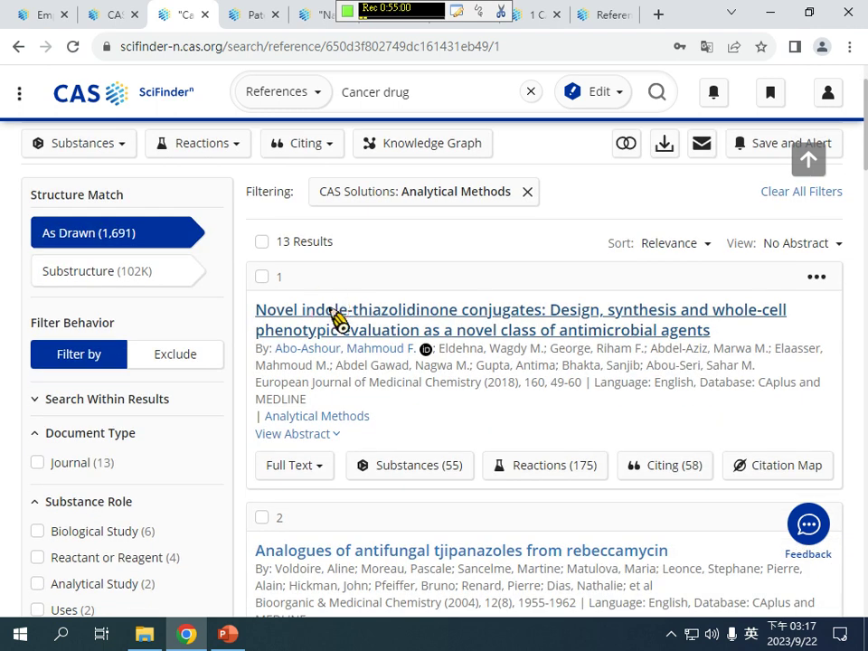
click(334, 315)
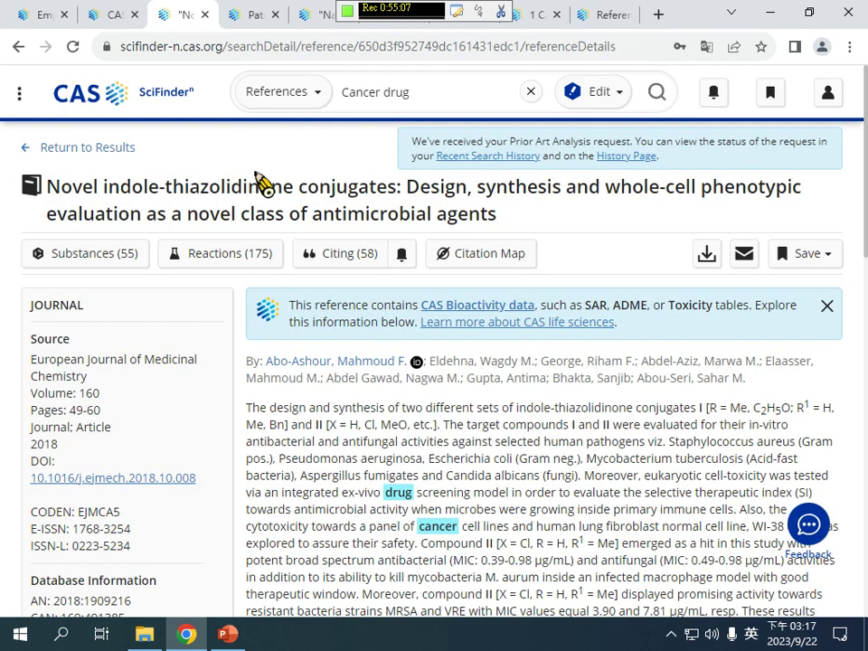
scroll(253, 332, down, 2)
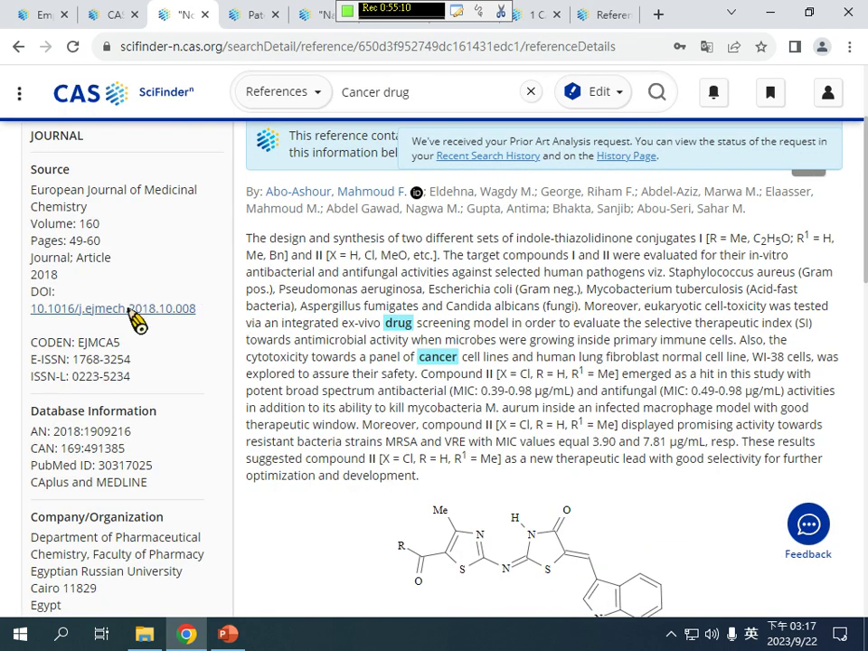
click(89, 310)
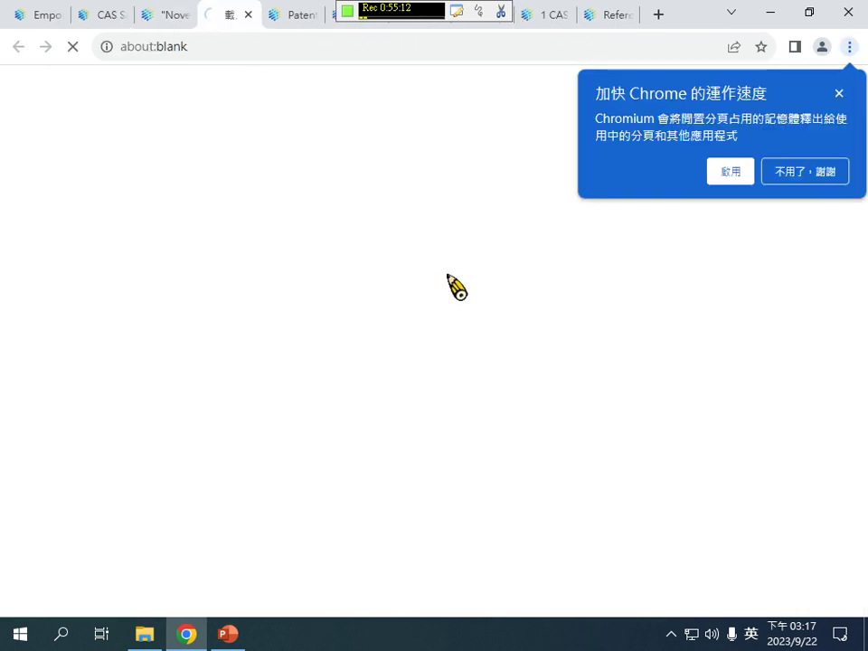
- Return to the reference record, expand its Analytical Methods section and open method 2-107-CAS-228352
click(161, 20)
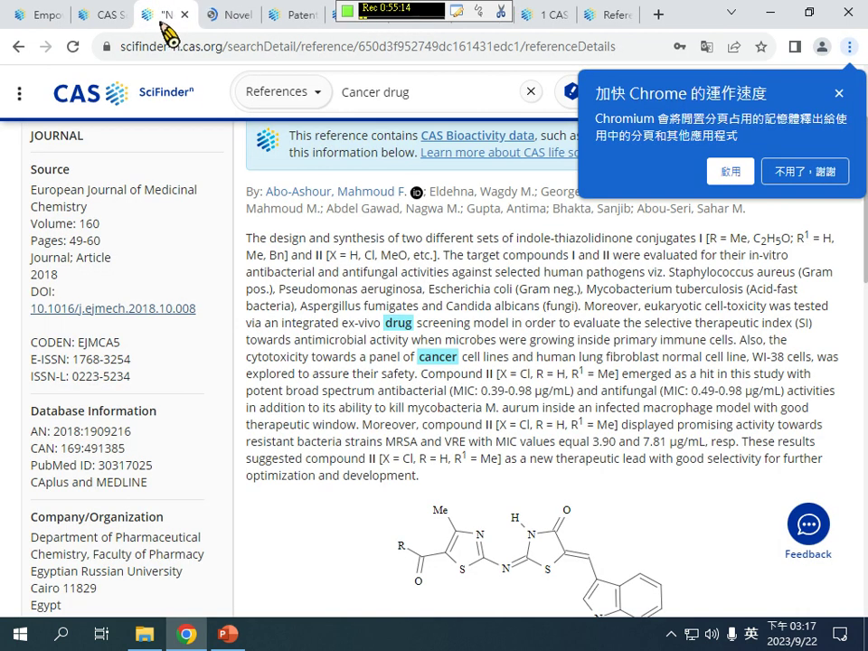
scroll(281, 197, down, 15)
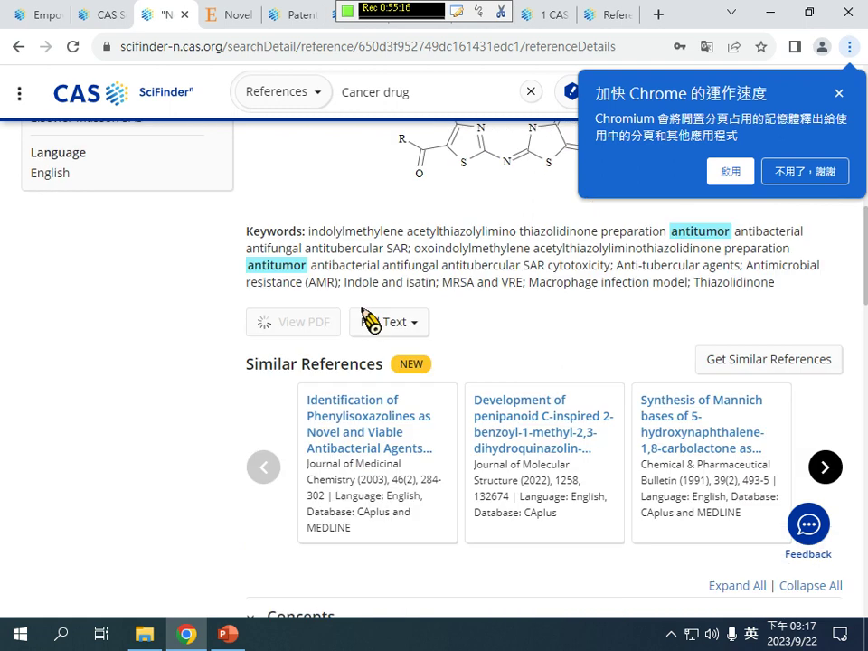
scroll(500, 375, down, 6)
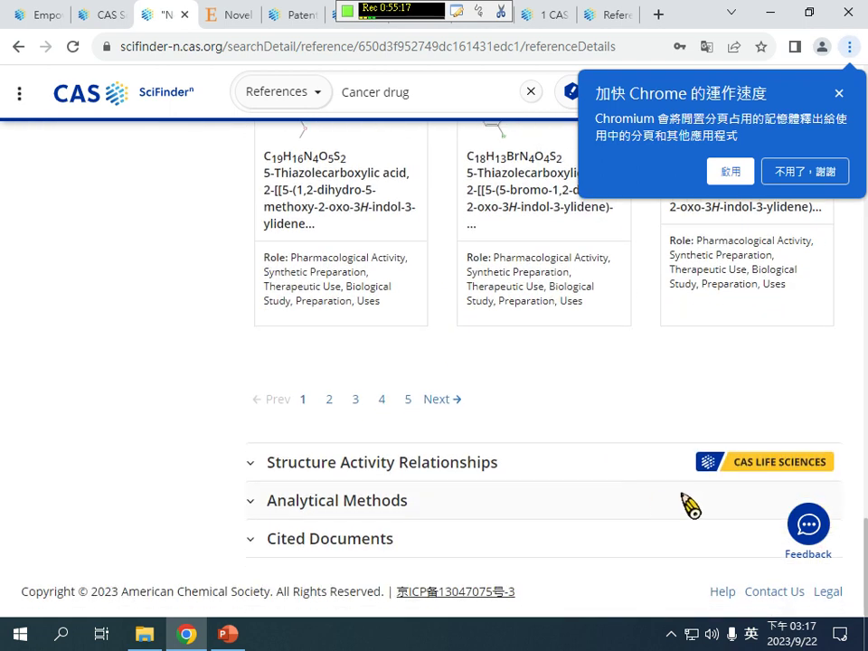
click(407, 497)
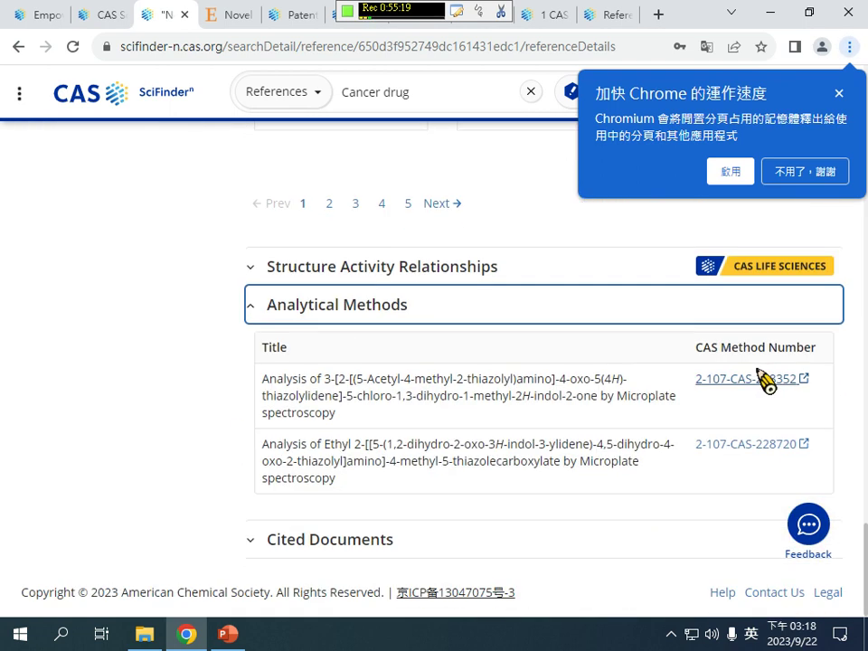
click(765, 379)
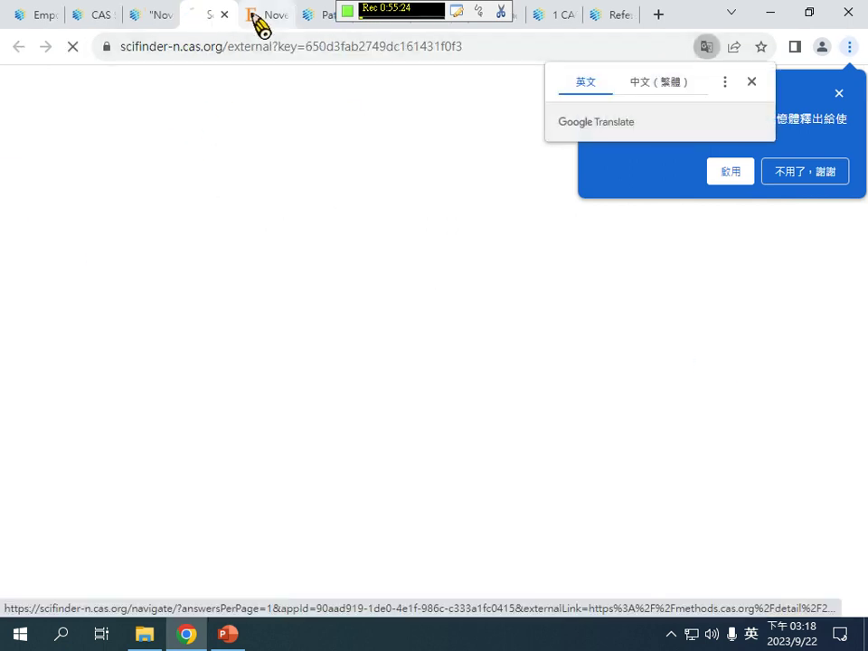
- Switch to the ScienceDirect article and skim its text from the abstract down to the synthesis of the target compounds
scroll(369, 277, down, 9)
scroll(372, 280, down, 15)
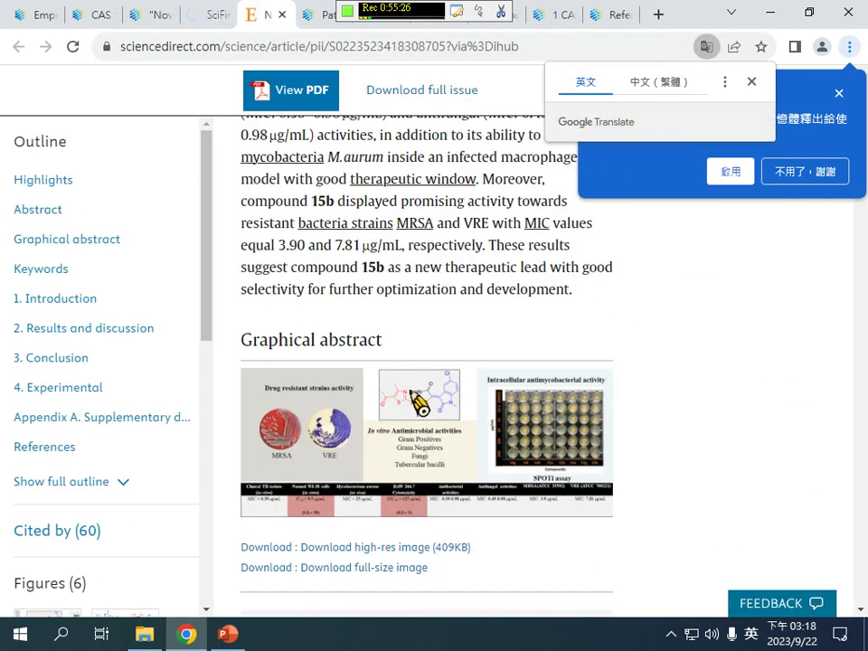
scroll(416, 403, down, 12)
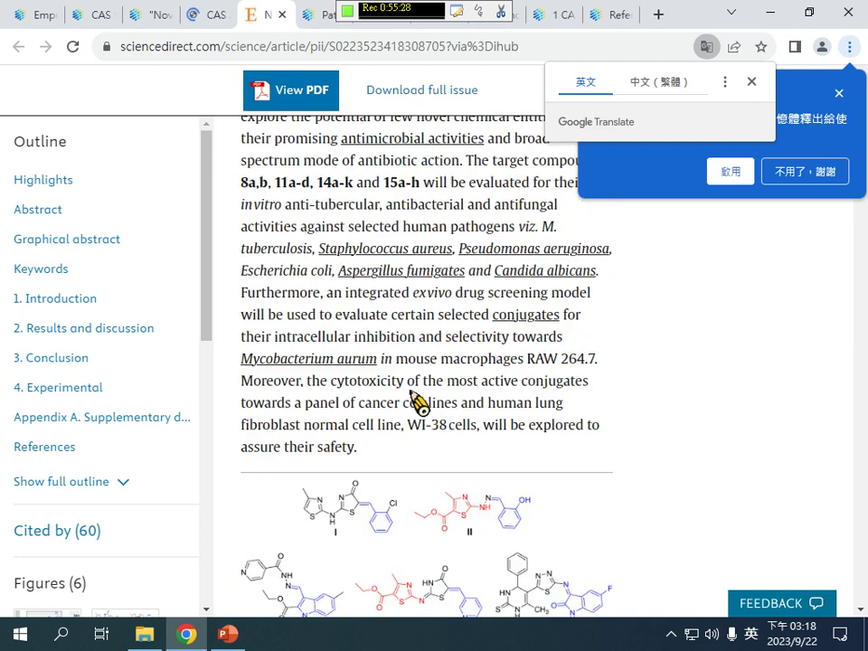
scroll(416, 403, down, 15)
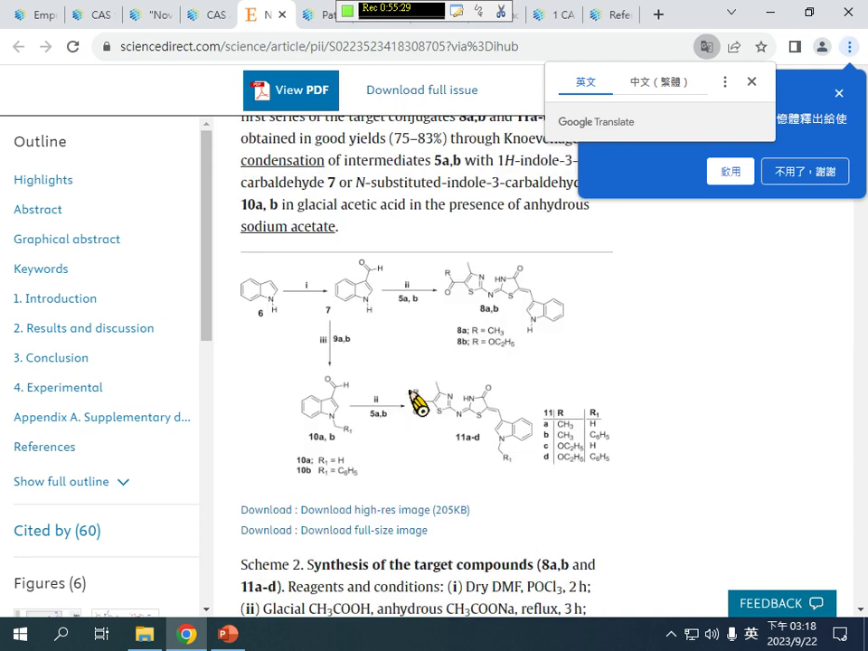
- Return to the CAS Analytical Methods detail page and review the method's materials, roles and CAS RNs
click(212, 18)
scroll(343, 328, down, 4)
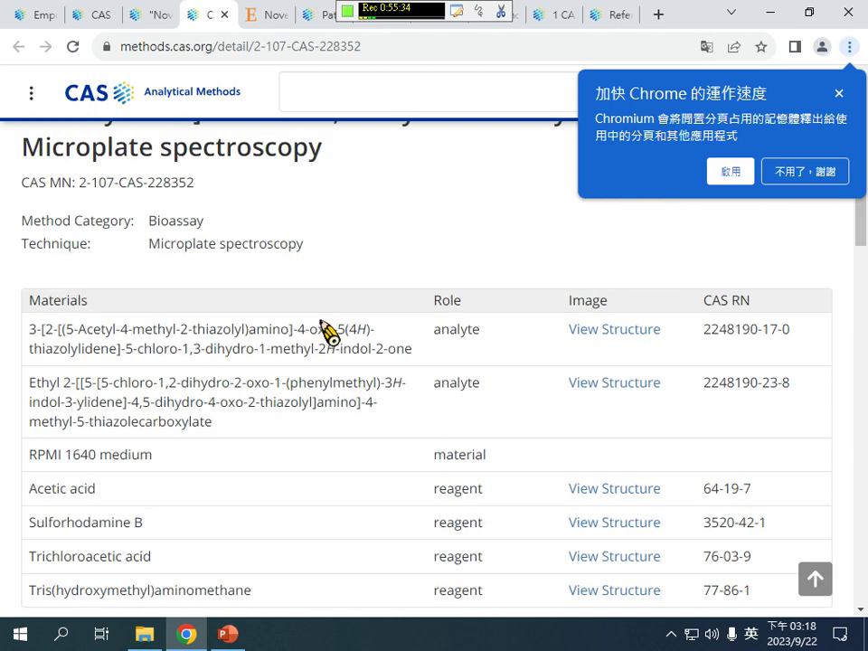
scroll(371, 376, up, 4)
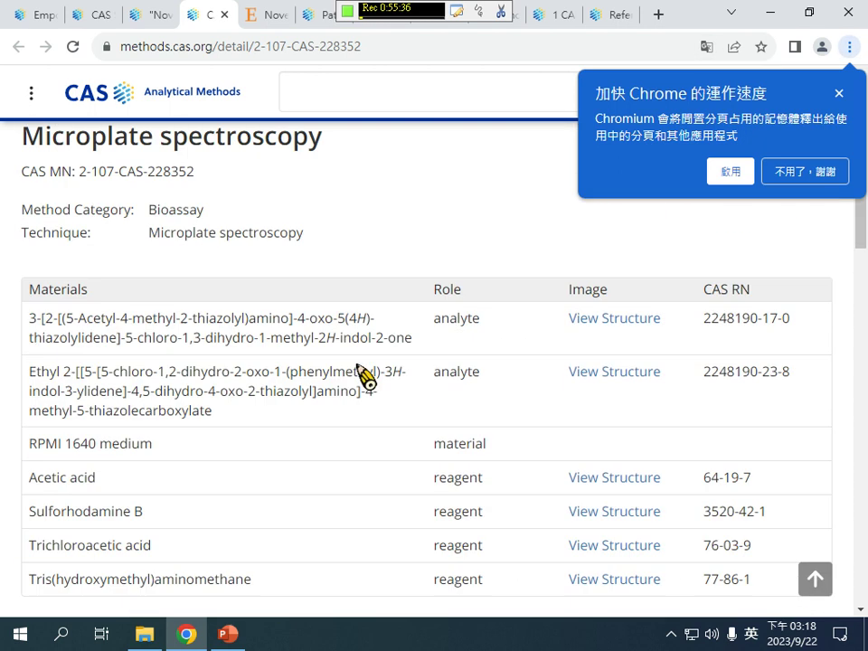
- Switch back to the ScienceDirect article and skim from the antimicrobial activity tables down to the experimental synthesis procedures
click(266, 16)
scroll(384, 371, down, 8)
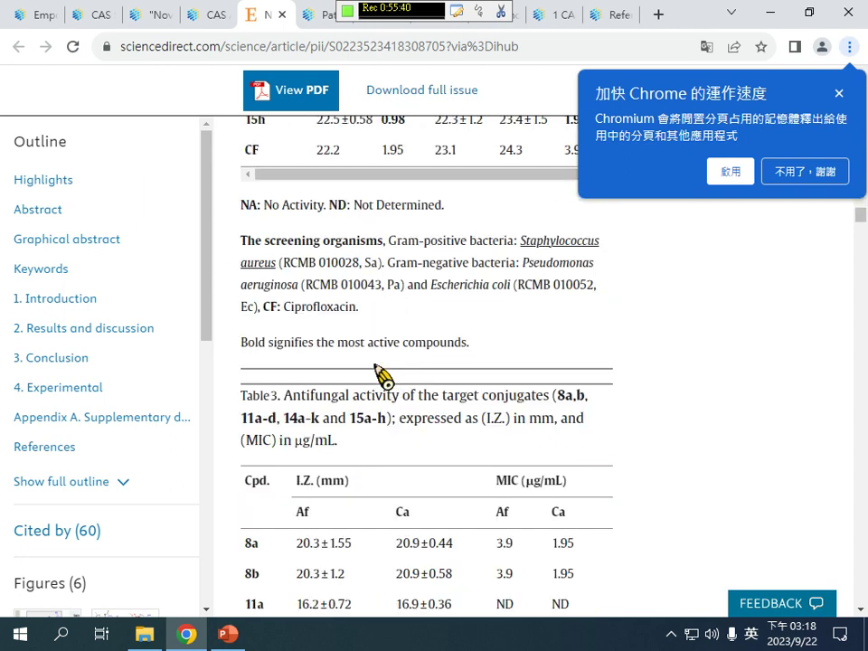
scroll(389, 416, down, 10)
scroll(389, 414, down, 20)
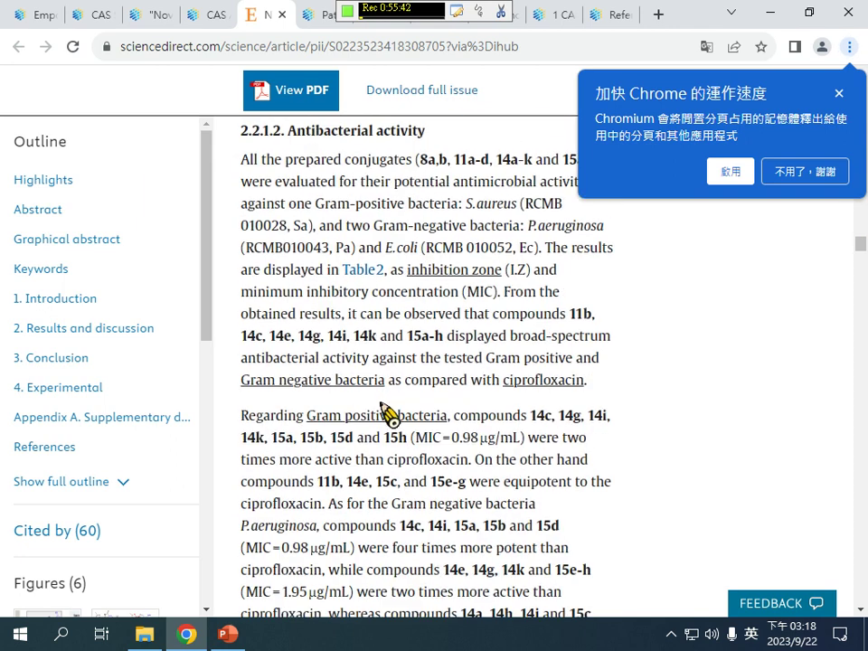
scroll(387, 416, down, 15)
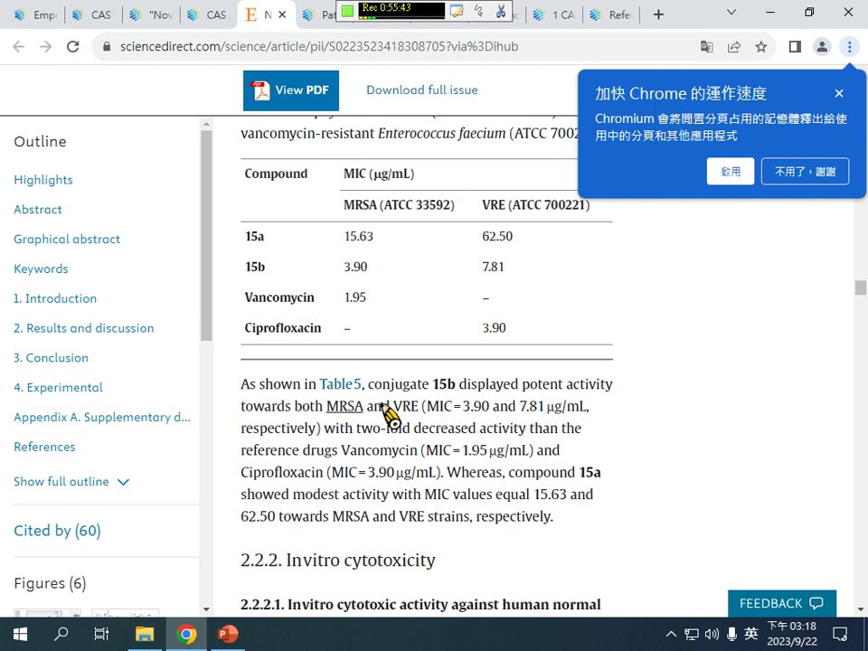
scroll(362, 354, down, 20)
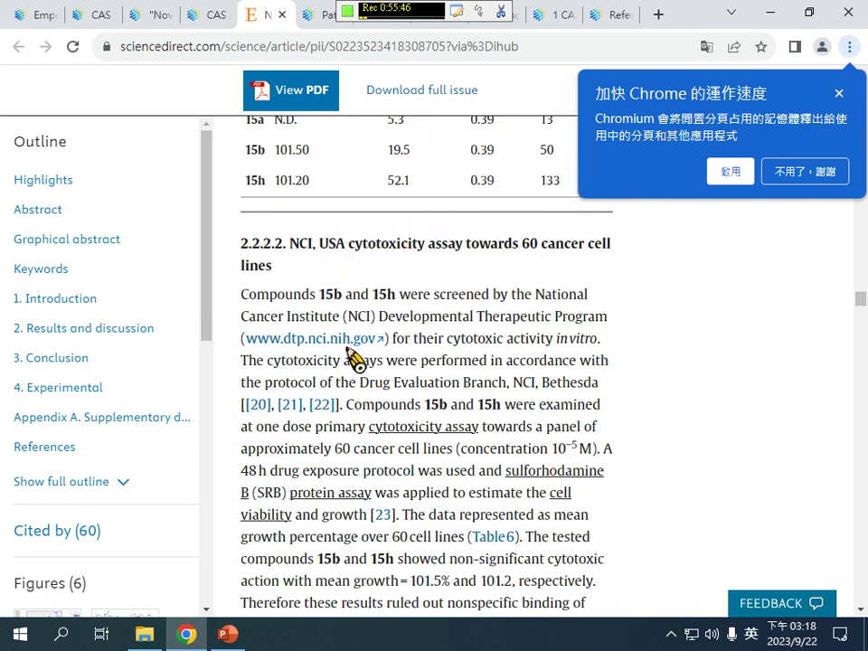
scroll(352, 362, down, 8)
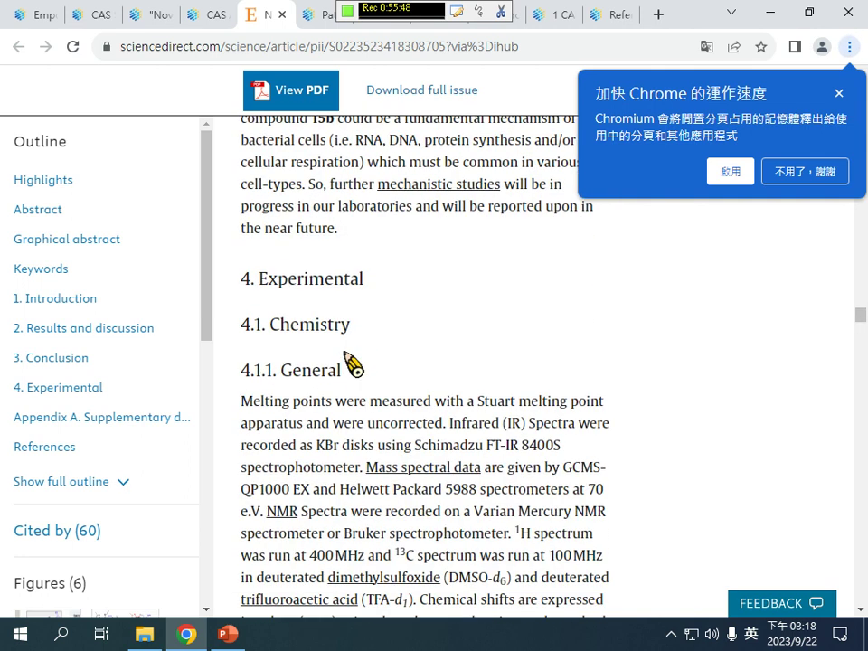
scroll(352, 363, down, 15)
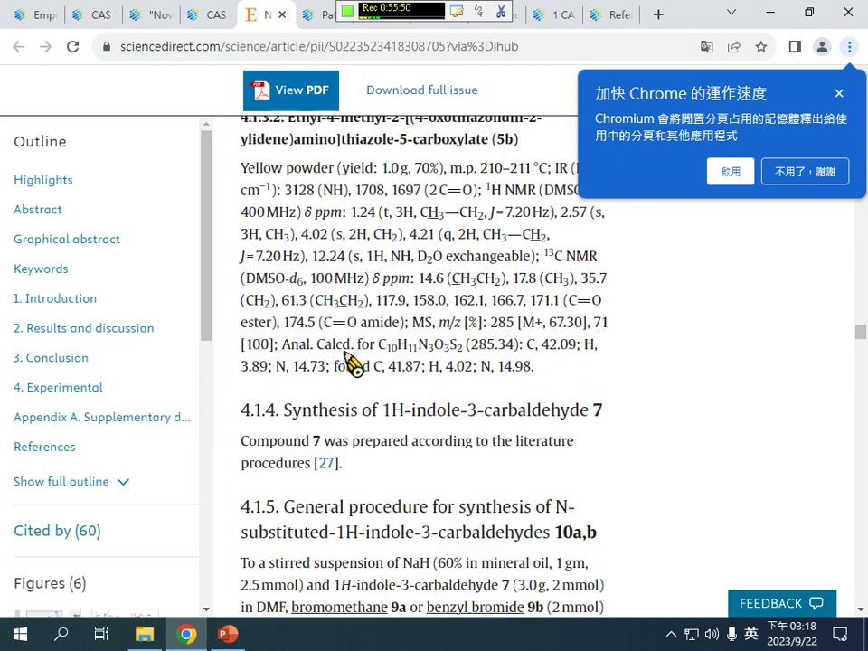
scroll(438, 243, up, 5)
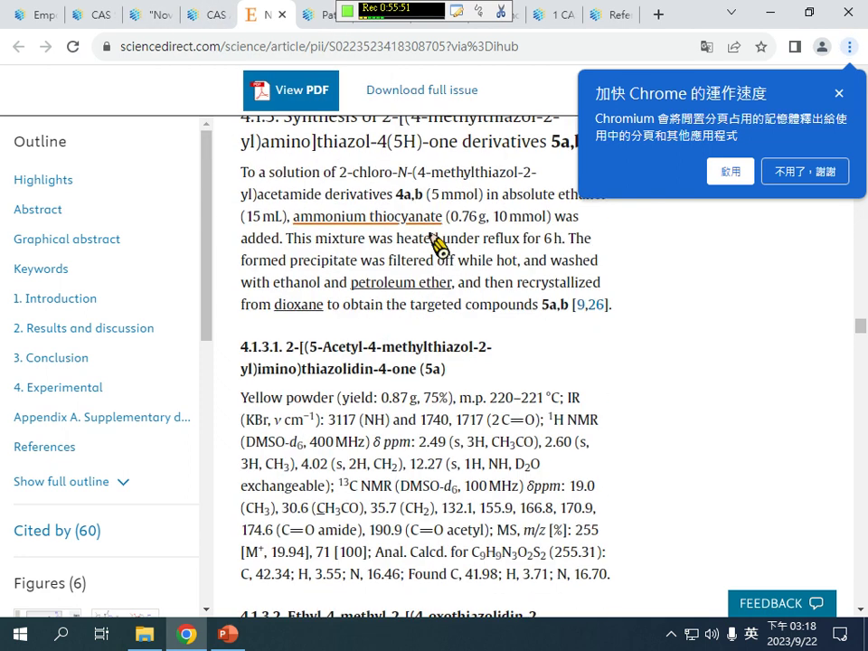
- Return to method 2-107-CAS-228352 and examine its source reference, equipment, conditions, step-by-step instructions and validation data
click(215, 19)
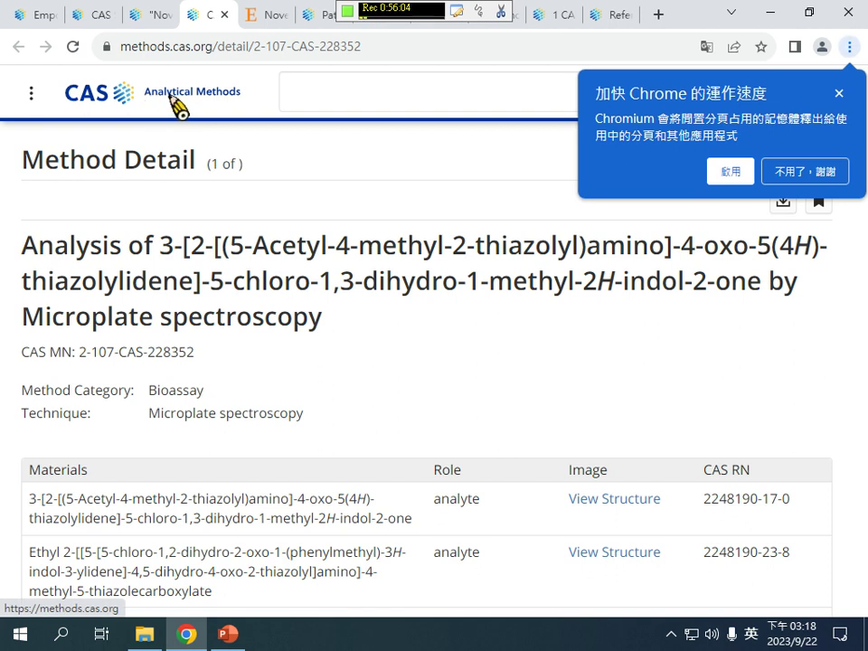
scroll(207, 269, down, 12)
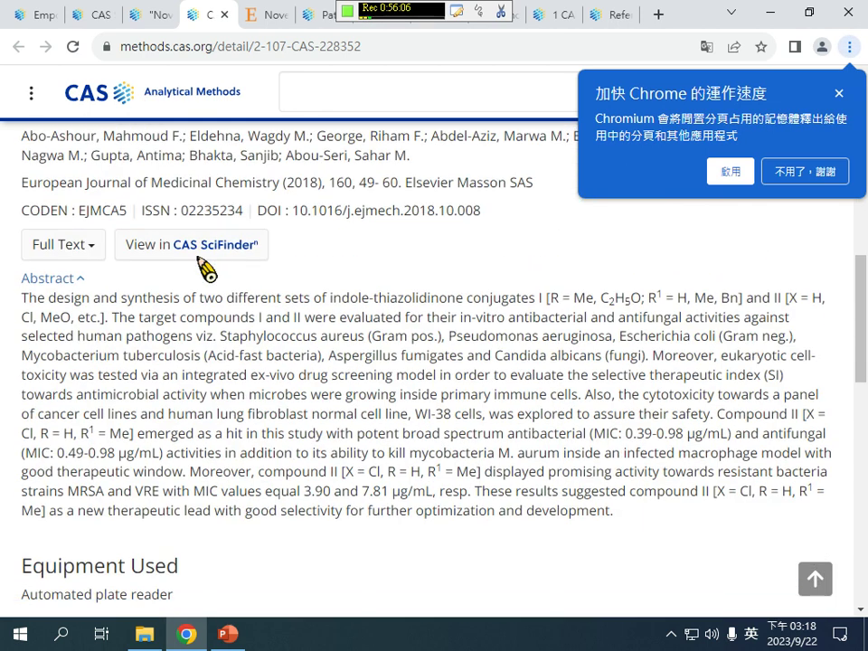
scroll(237, 215, down, 3)
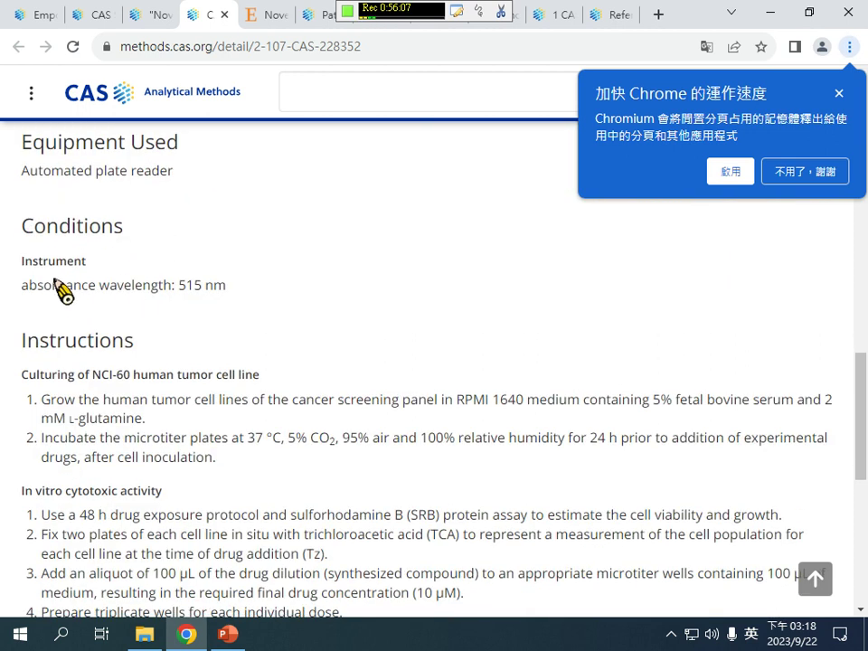
drag(108, 291, 390, 491)
scroll(390, 491, down, 5)
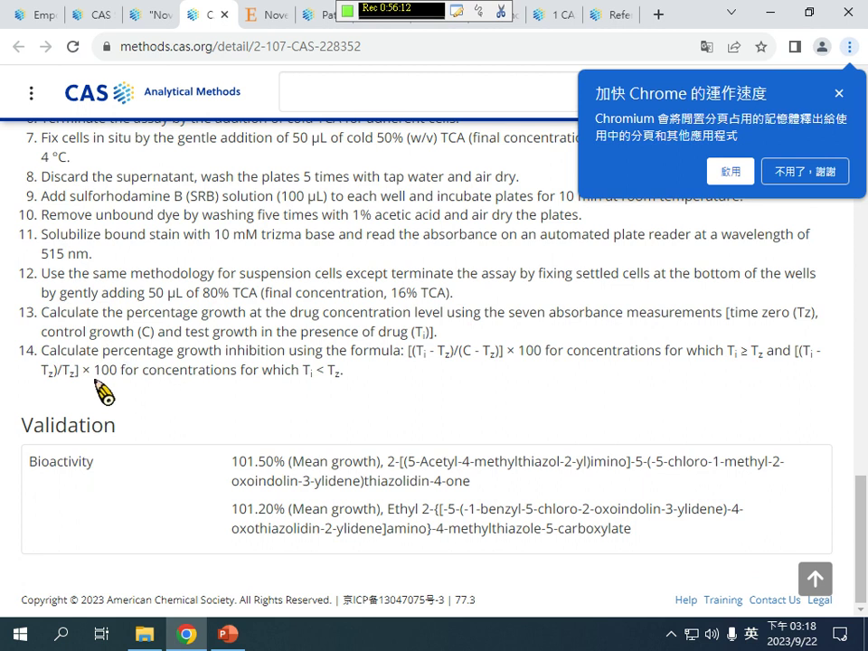
drag(59, 429, 411, 463)
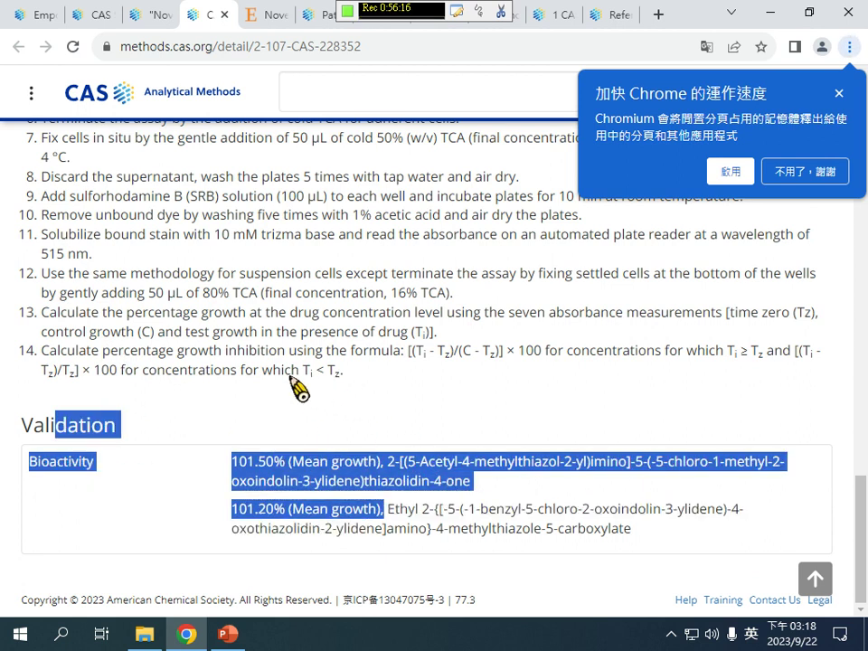
scroll(298, 389, up, 12)
scroll(530, 387, down, 1)
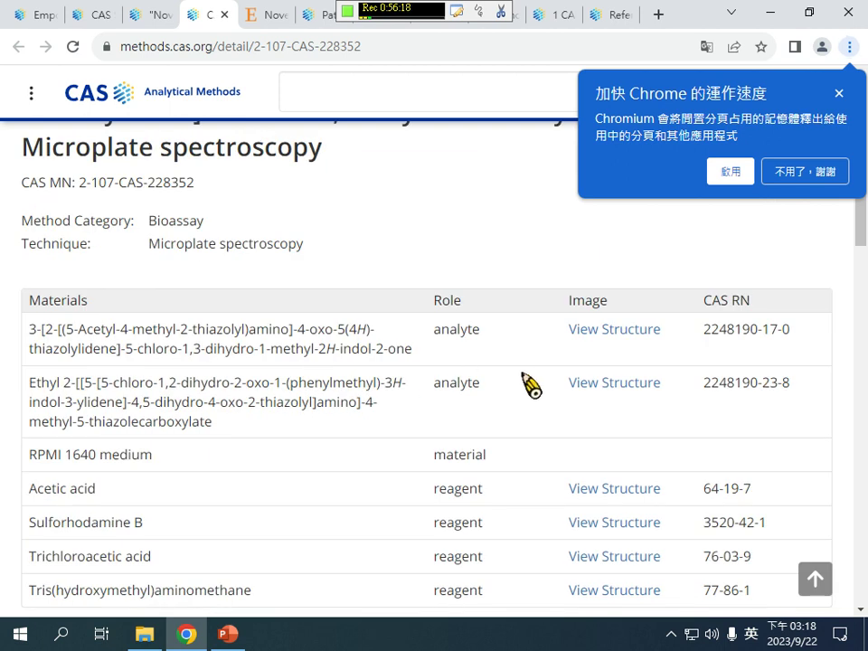
drag(790, 335, 687, 331)
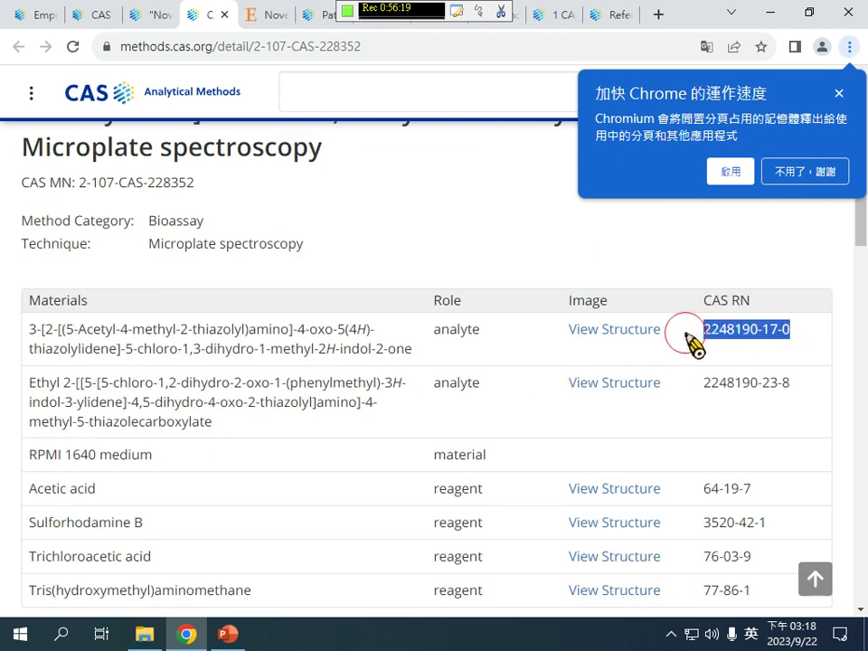
right_click(751, 331)
click(711, 338)
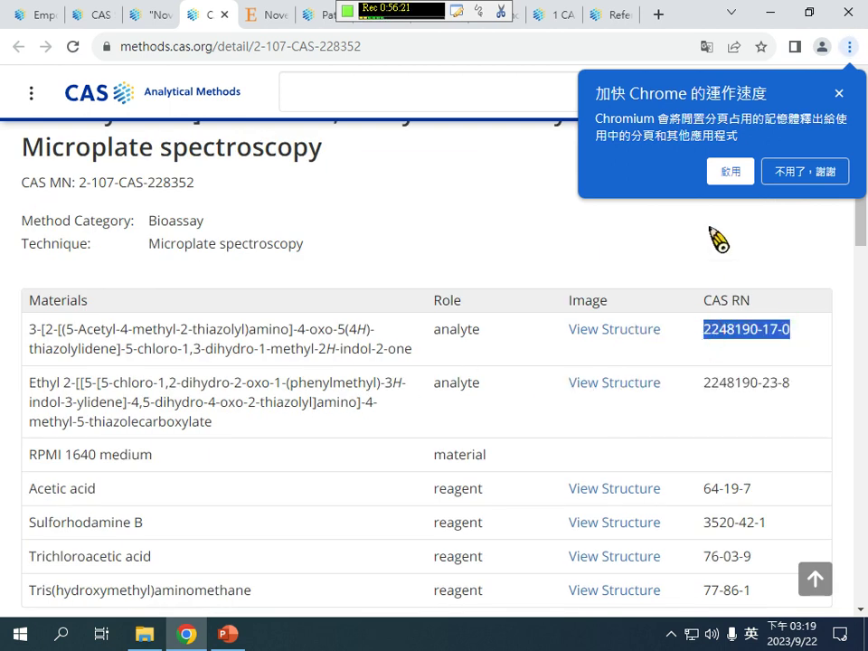
click(839, 94)
scroll(307, 207, up, 3)
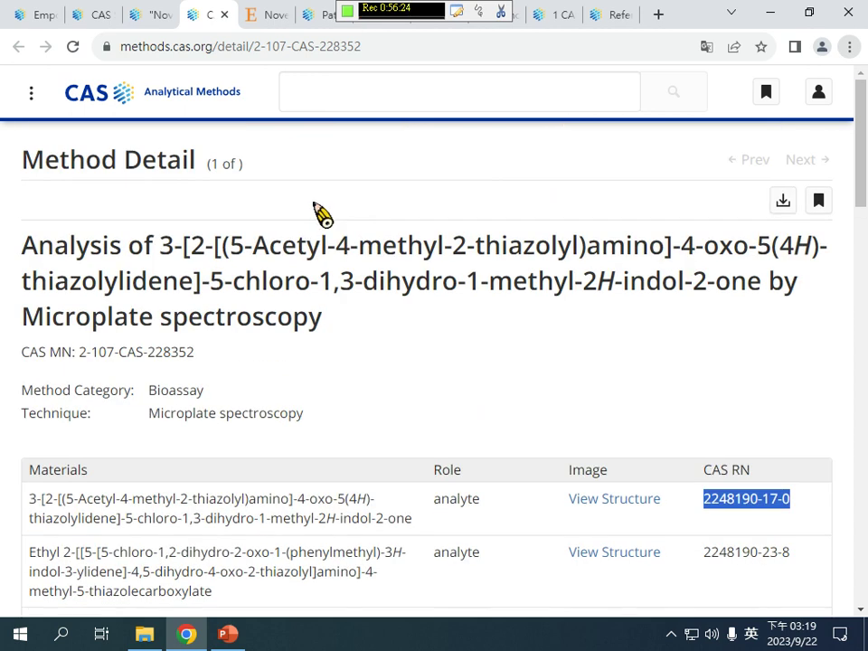
click(152, 104)
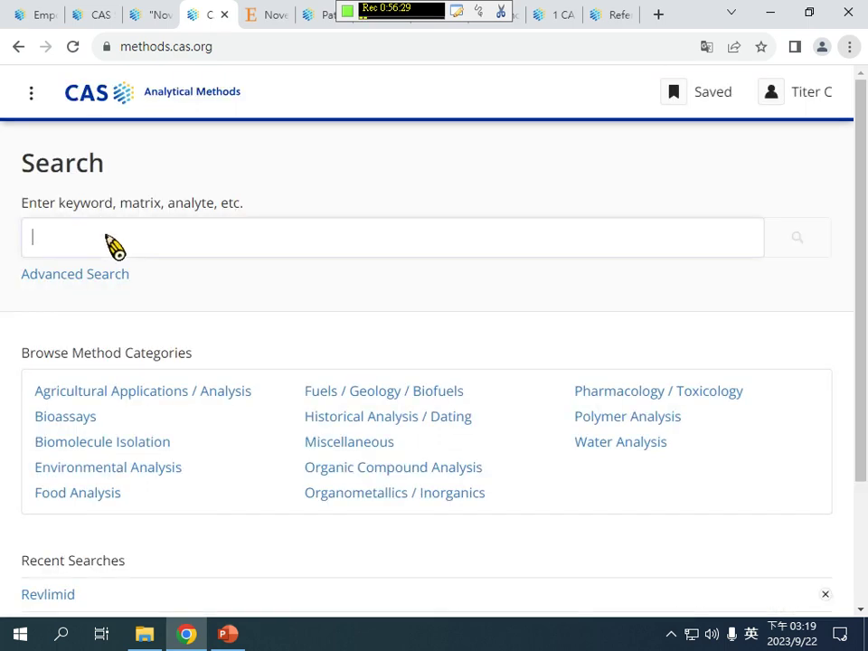
right_click(114, 246)
click(149, 366)
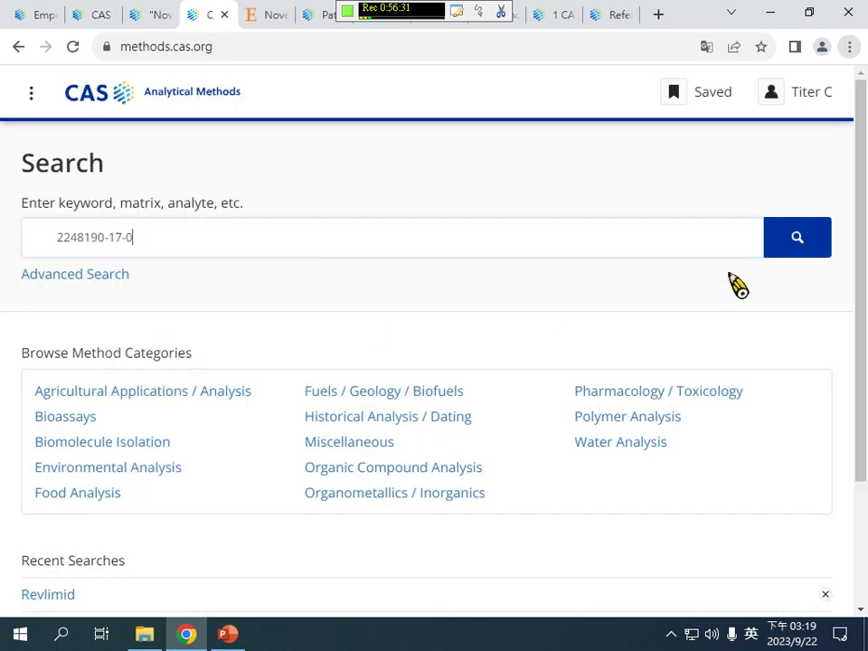
click(797, 238)
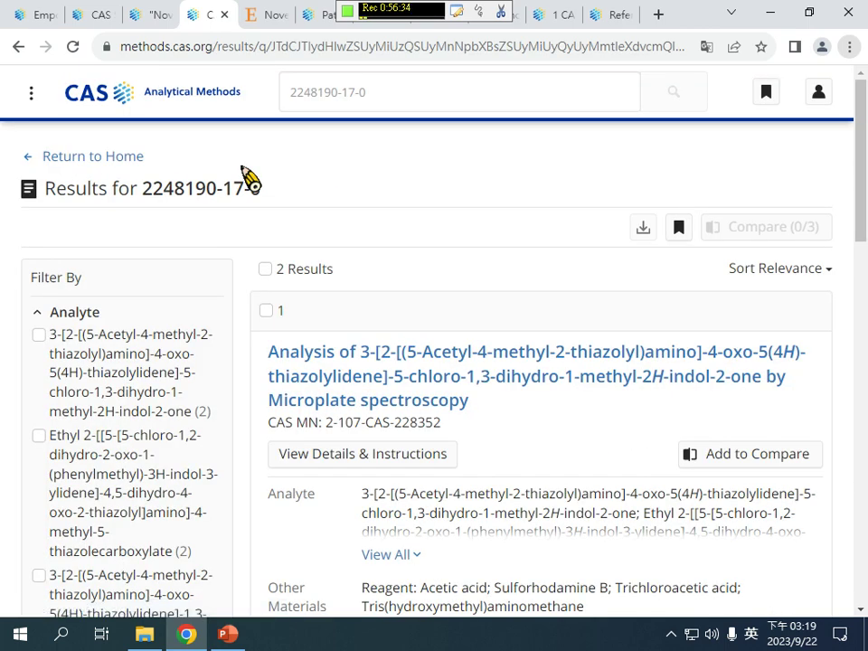
- Add methods 2-107-CAS-228352 and 2-107-CAS-228720 to the comparison and open the side-by-side method comparison
scroll(46, 300, down, 3)
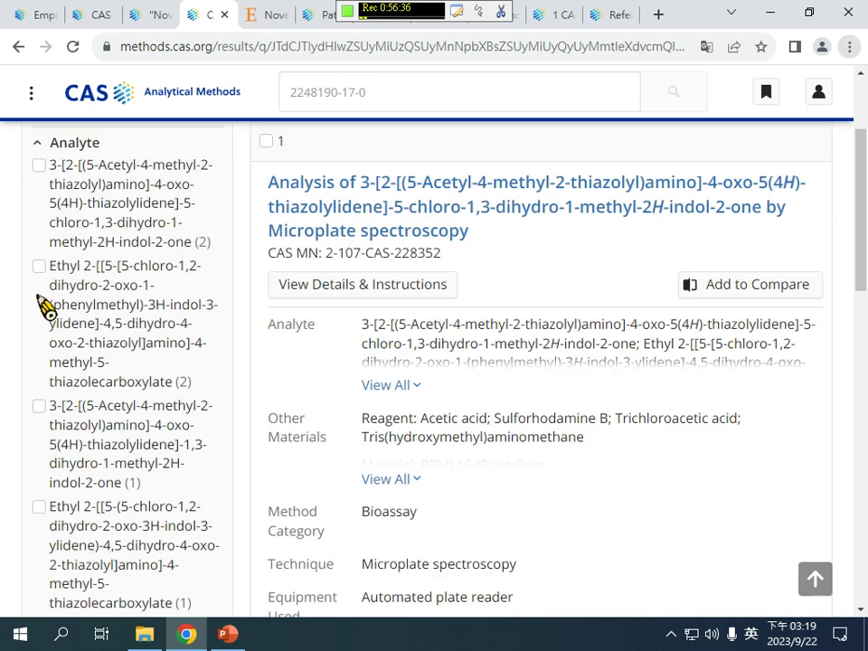
scroll(414, 306, down, 1)
scroll(834, 351, up, 4)
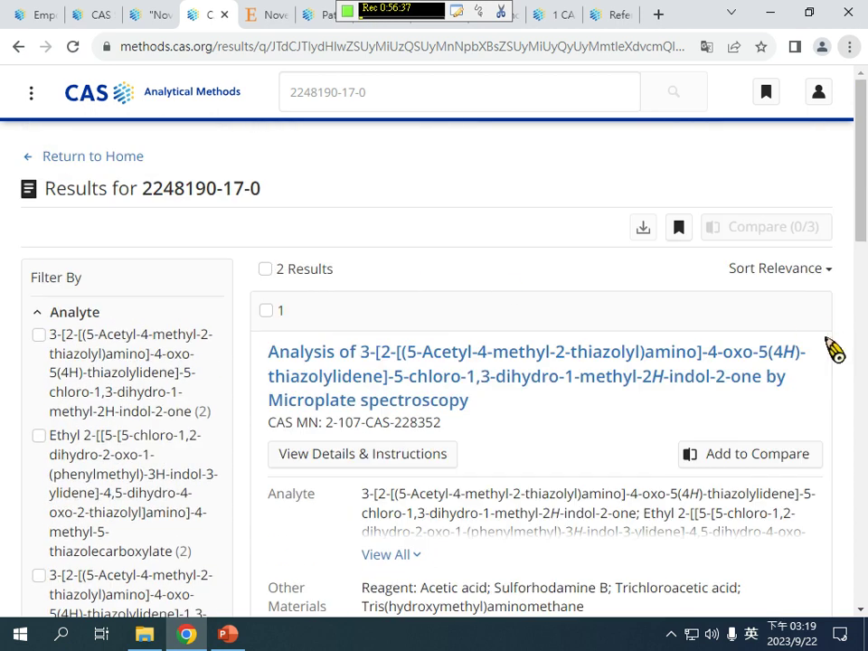
click(767, 457)
scroll(769, 442, down, 10)
click(764, 378)
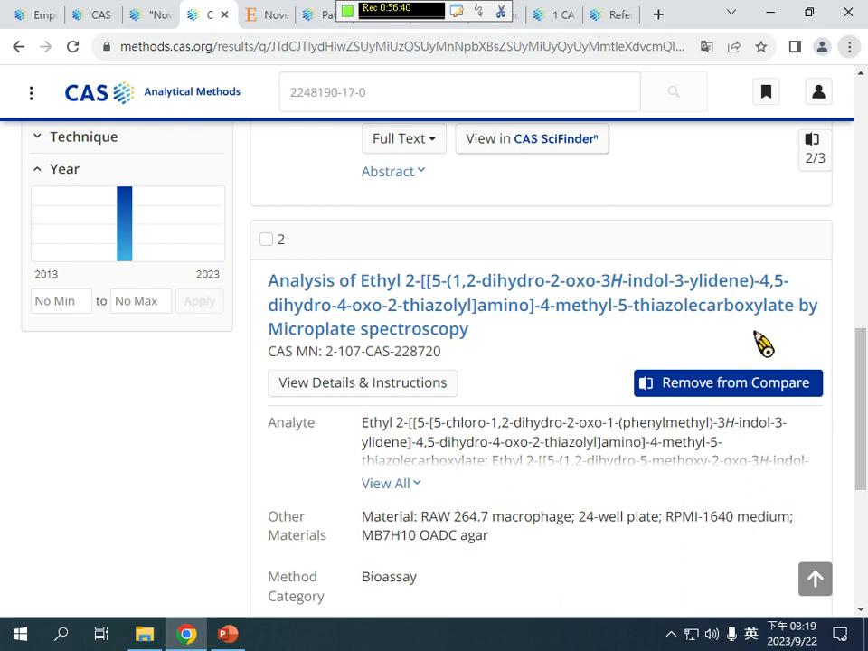
scroll(811, 188, up, 5)
click(816, 146)
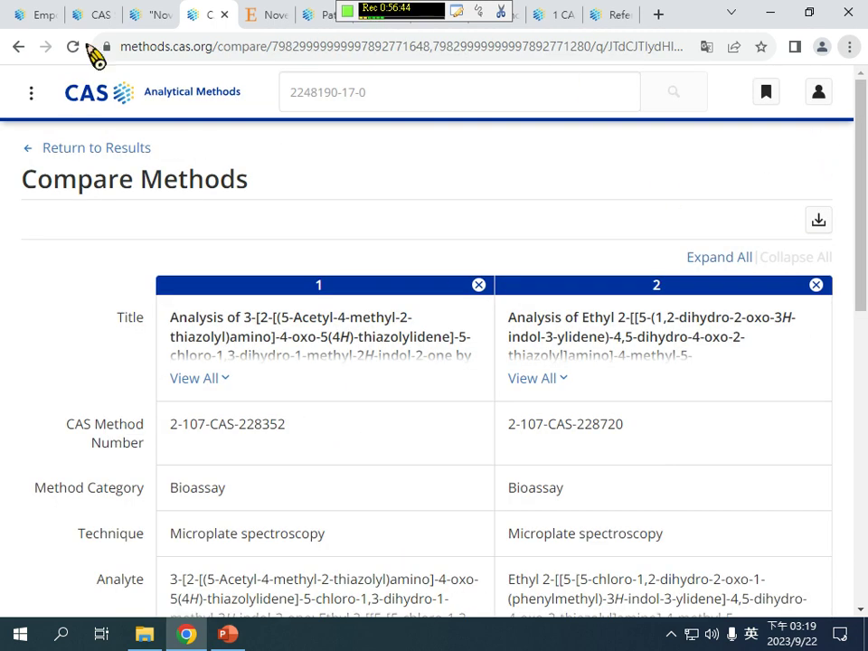
- Go back to the "Cancer drug" reference results in SciFinder-n and filter by Formulus instead of Analytical Methods under CAS Solutions
click(163, 27)
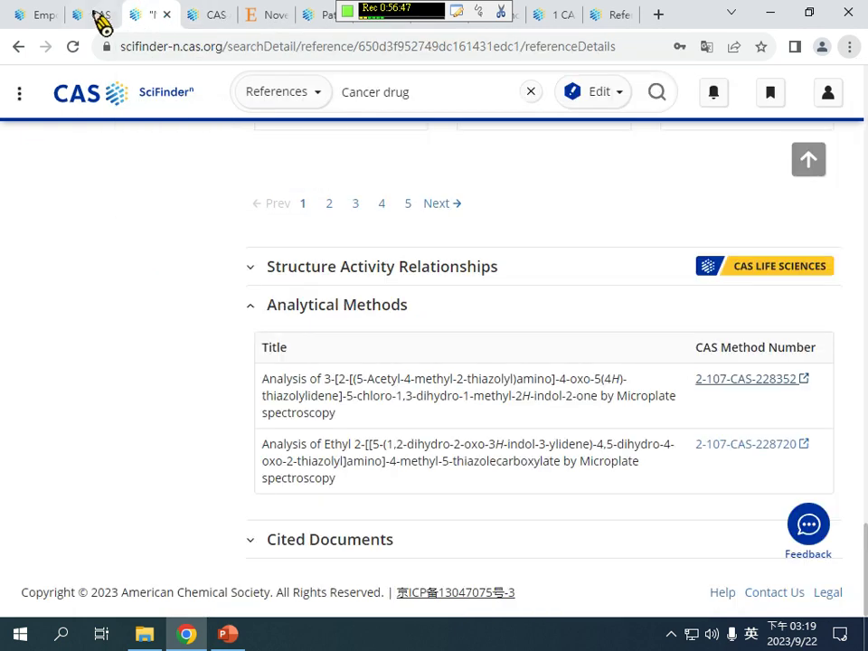
click(19, 46)
scroll(115, 261, down, 6)
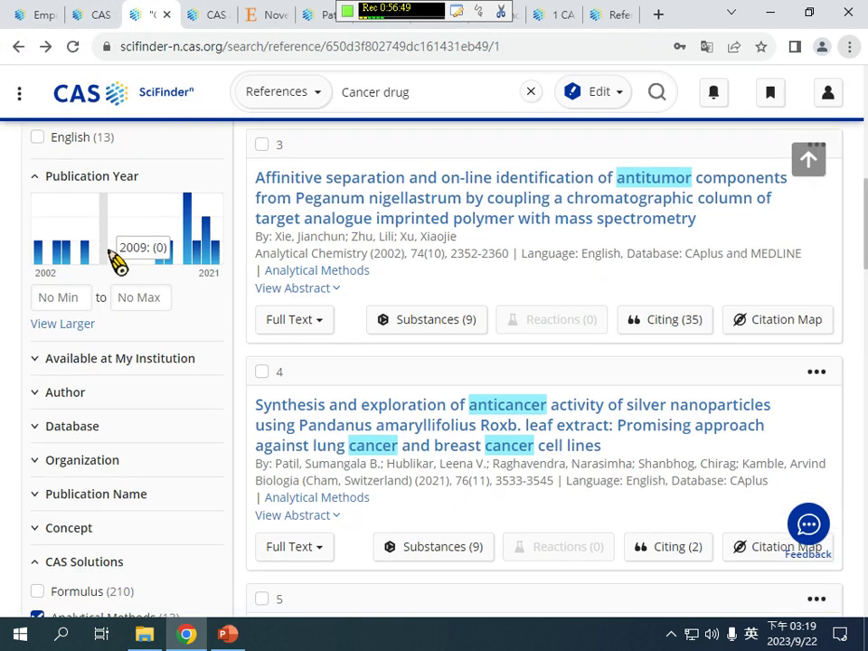
scroll(110, 253, down, 3)
click(40, 362)
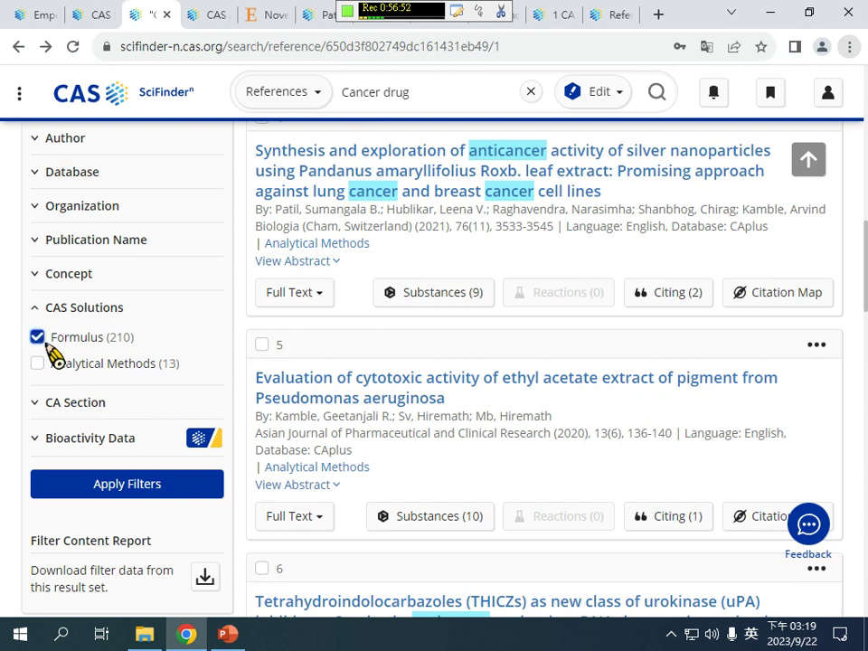
click(165, 487)
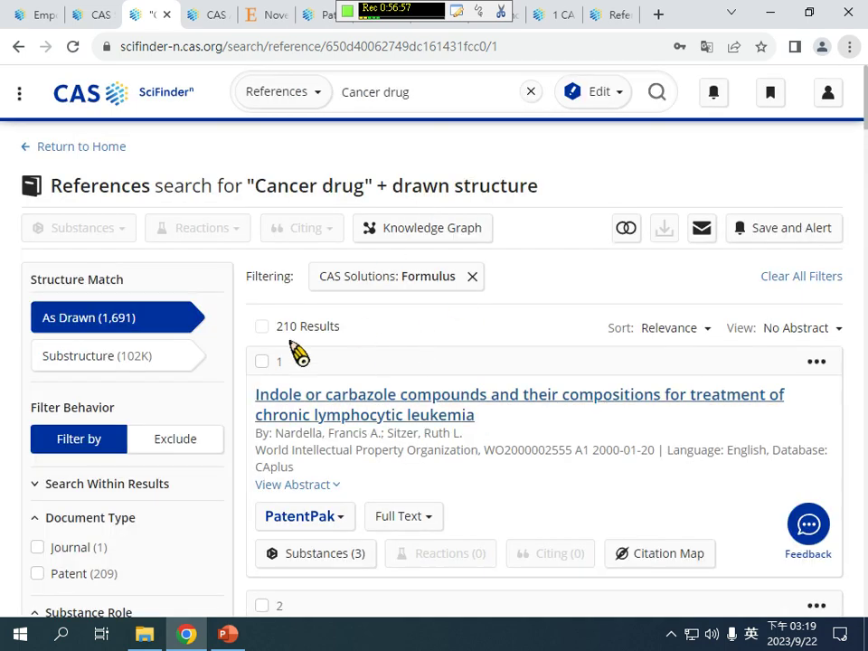
- Open the second result, "Electrosprayed poly(butylene succinate) microspheres loaded with indole derivatives", and expand its Formulations section
scroll(389, 330, down, 4)
click(414, 311)
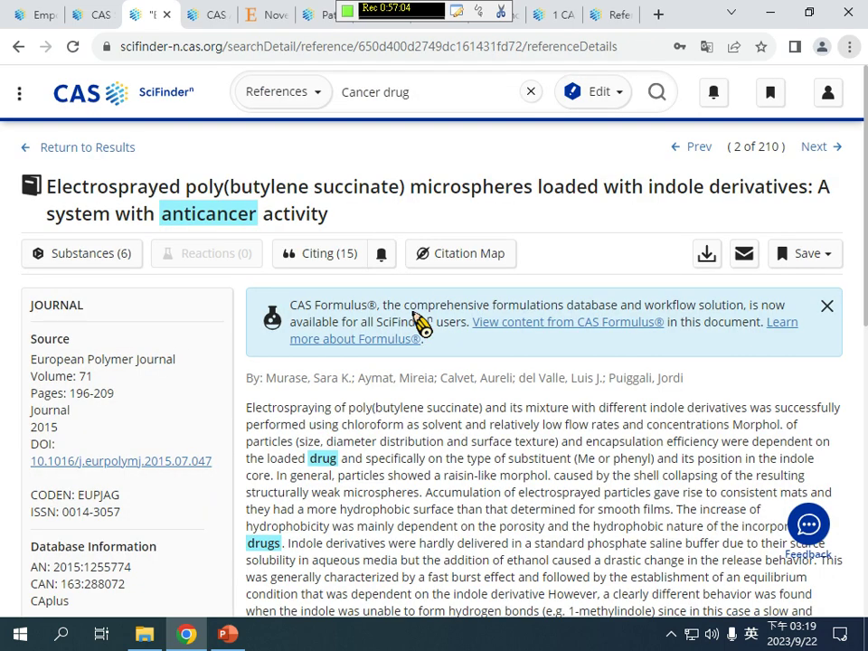
scroll(419, 324, down, 10)
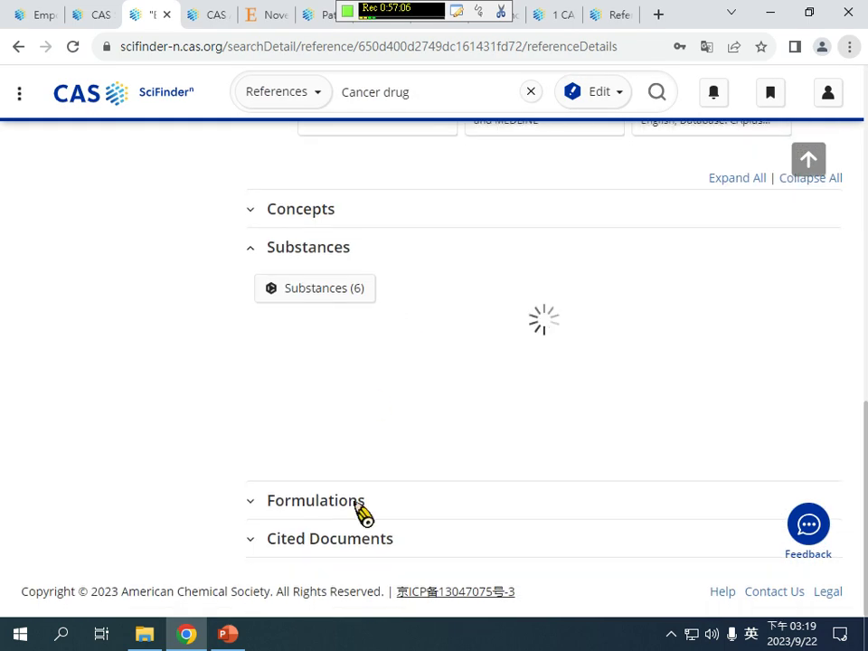
click(365, 509)
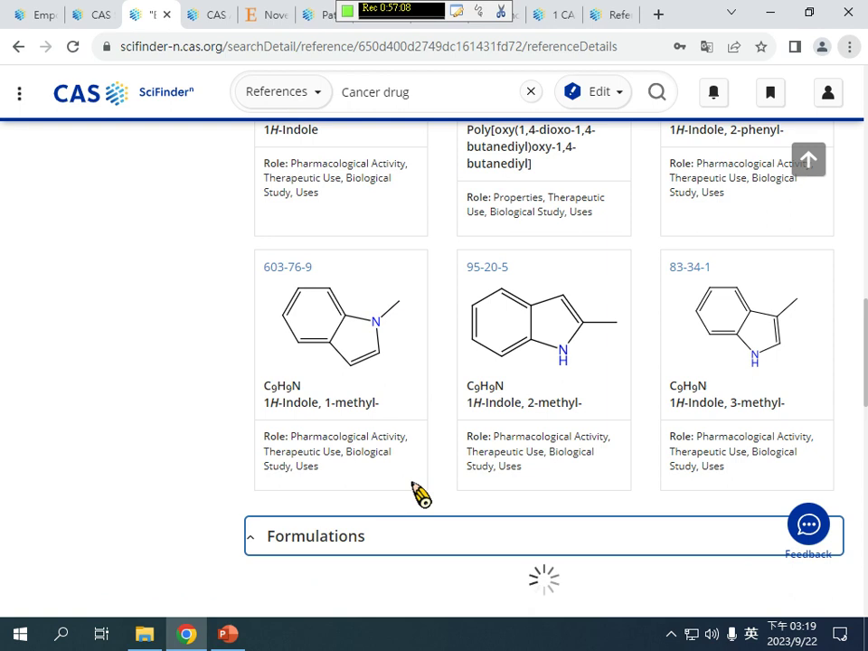
- Review the listed microsphere formulations, including their location, purpose, target, components, functions and reported amounts
scroll(419, 488, down, 4)
scroll(420, 480, down, 1)
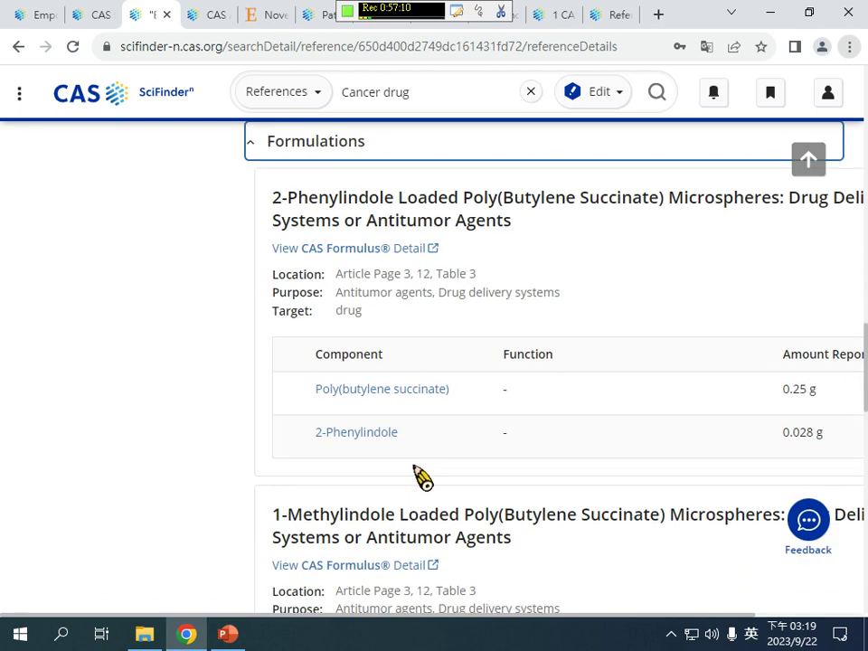
drag(498, 616, 590, 617)
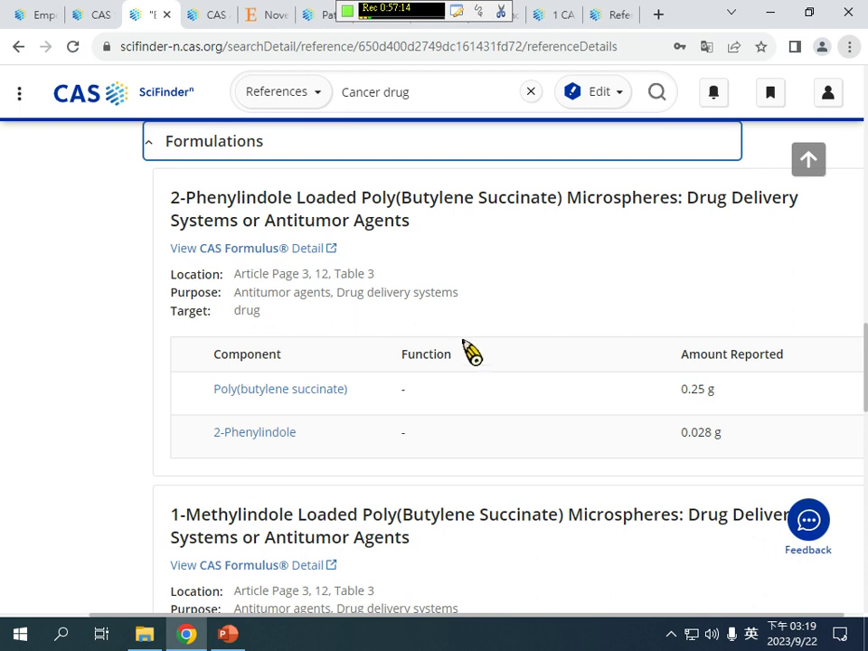
scroll(457, 359, down, 2)
scroll(388, 412, down, 2)
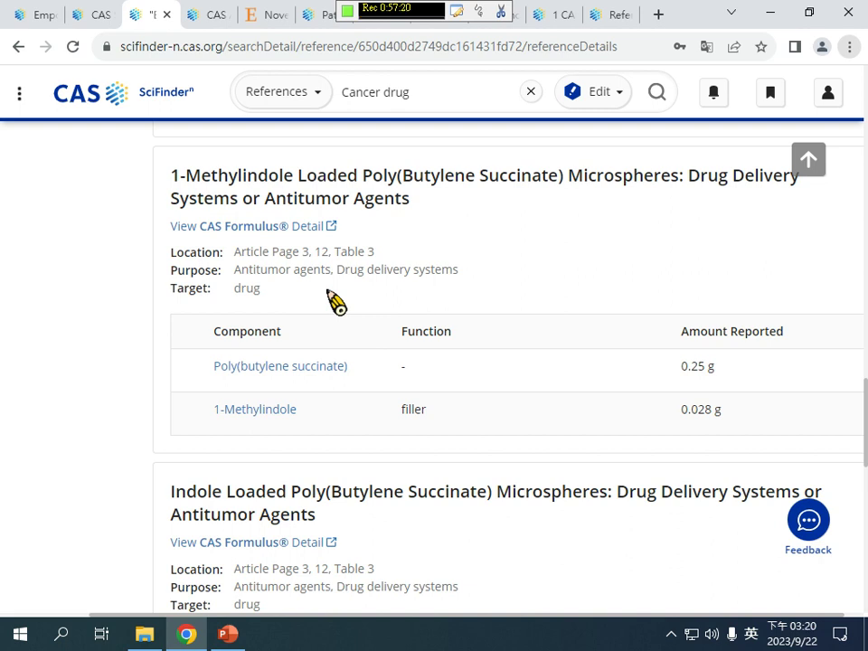
- Open the CAS Formulus detail page for the 2-Phenylindole loaded poly(butylene succinate) microspheres formulation
scroll(330, 294, up, 4)
click(279, 252)
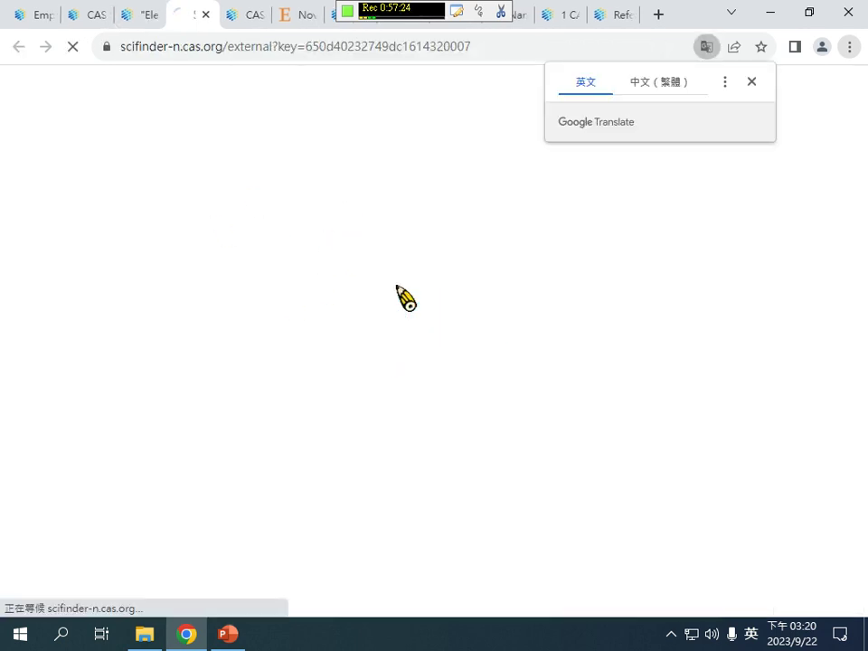
click(142, 15)
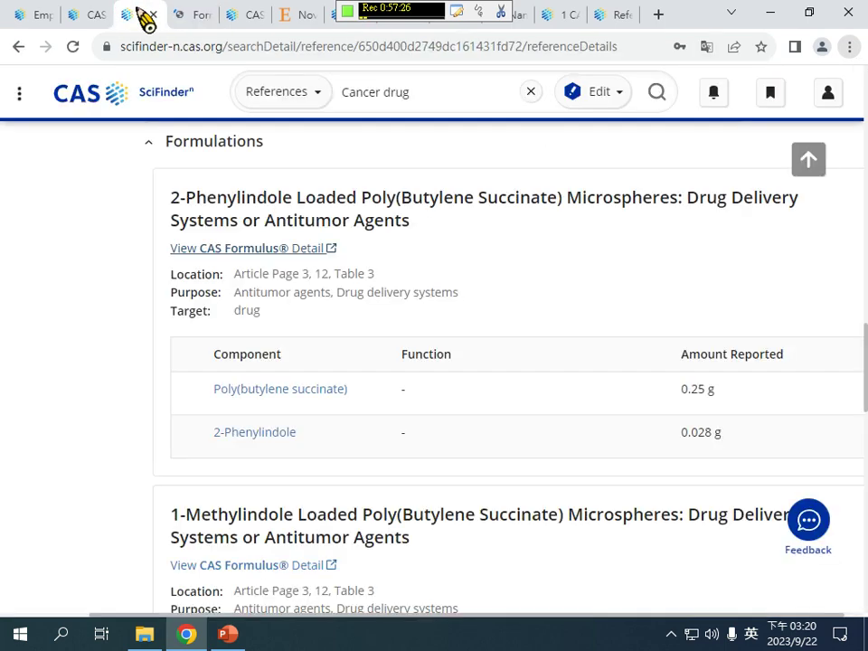
click(197, 24)
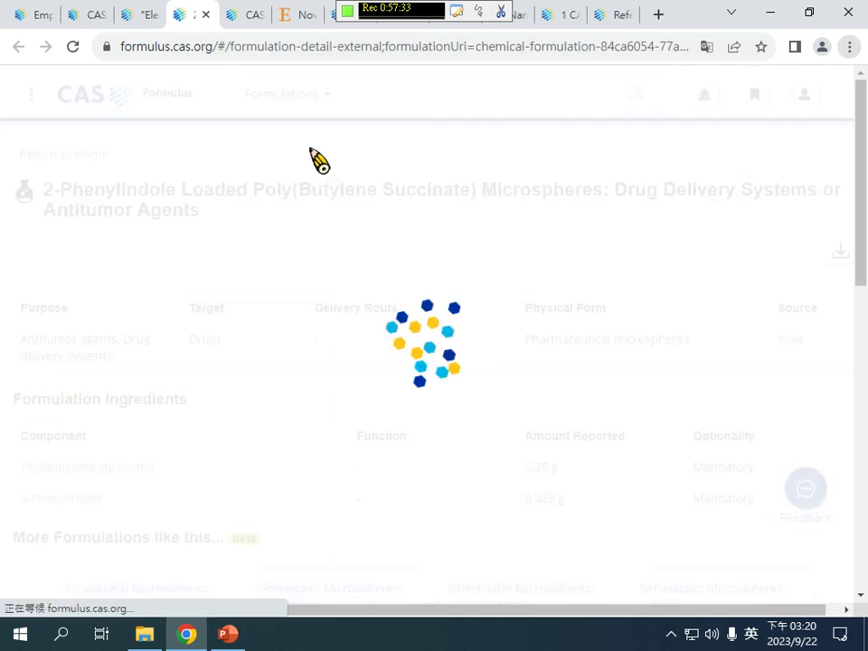
- Review the formulation's process description, experimental activity table and source journal on its Formulus detail page
scroll(343, 315, down, 4)
scroll(170, 418, down, 2)
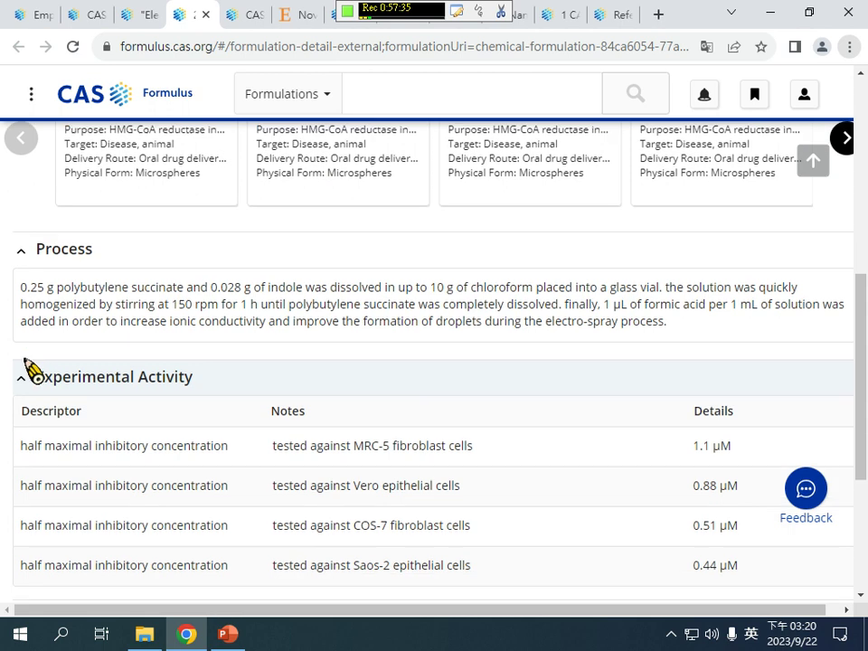
drag(38, 286, 319, 328)
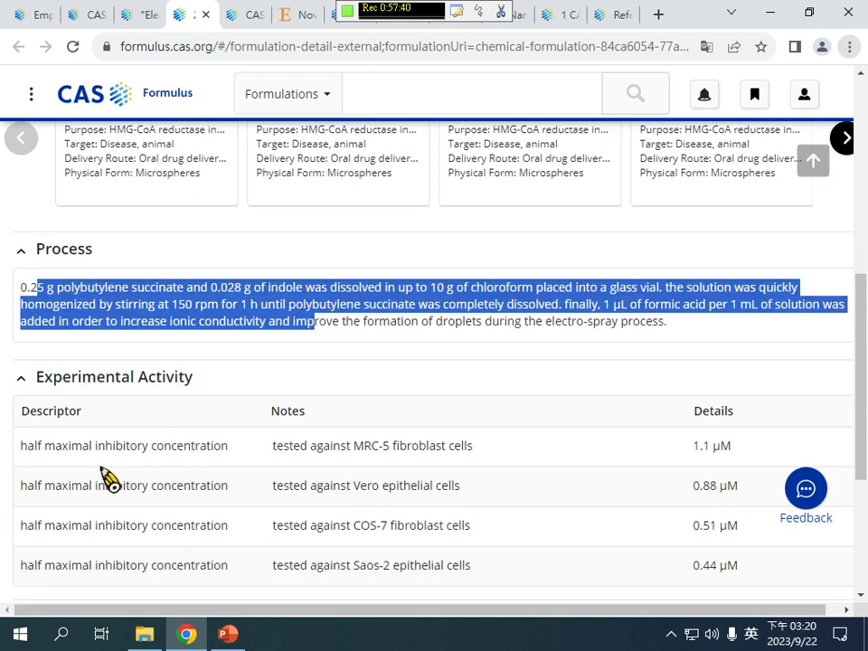
drag(104, 417, 519, 562)
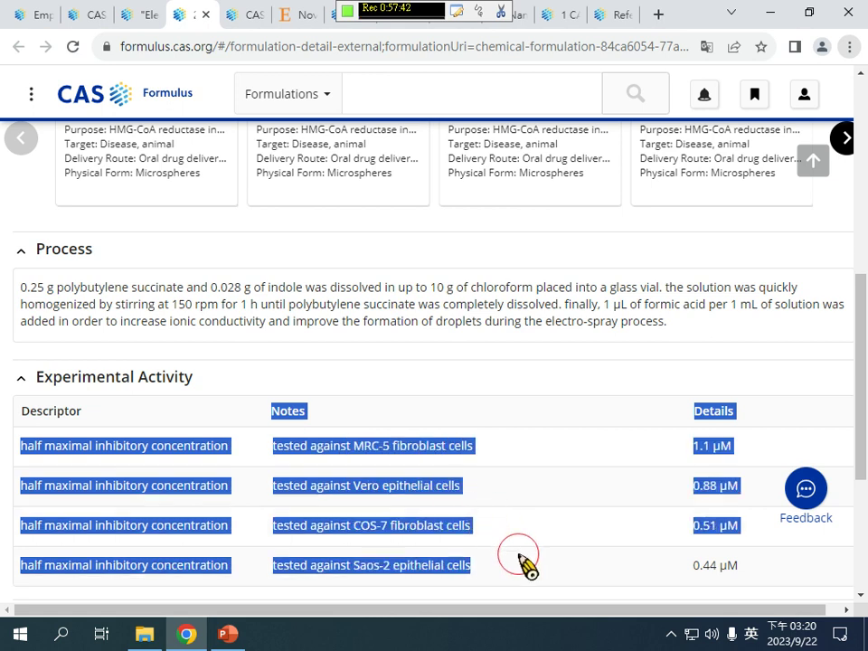
scroll(246, 455, down, 3)
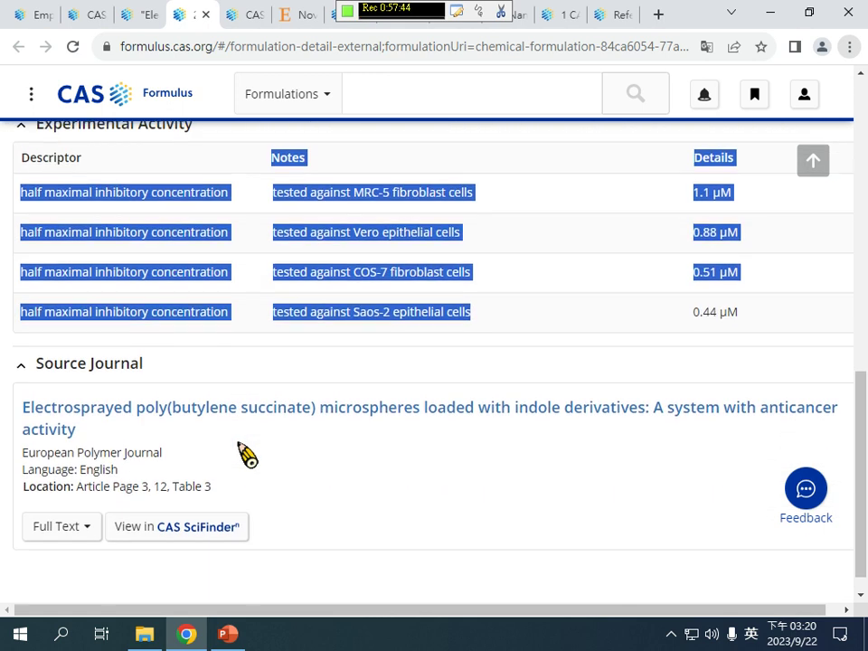
scroll(246, 455, up, 10)
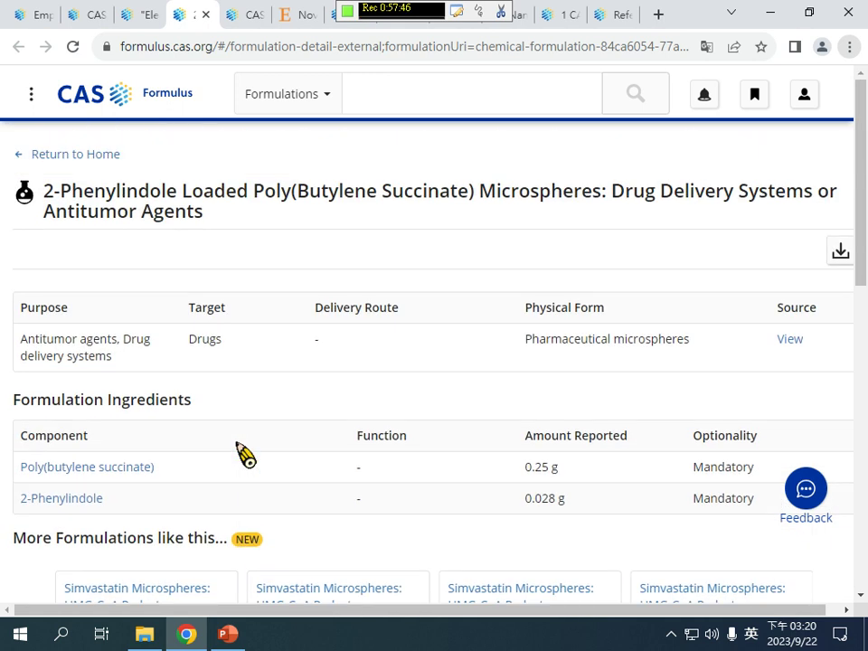
- Go to the Formulus home page and view its Ingredients and Formulations search options
click(124, 116)
click(113, 290)
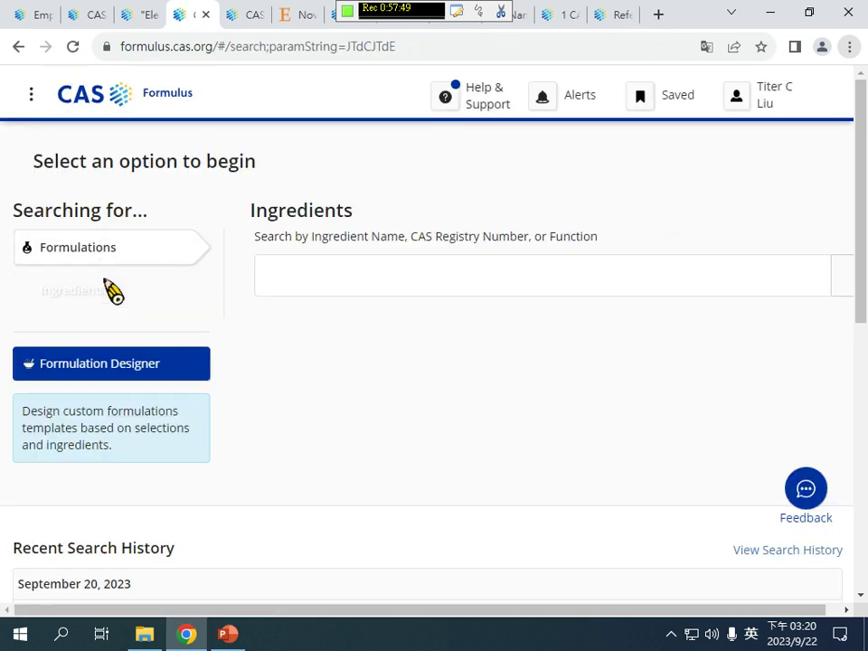
click(125, 259)
- Rerun the ingredient search for 849217-68-1 from the recent history and list the formulations containing cabozantinib
scroll(181, 303, down, 3)
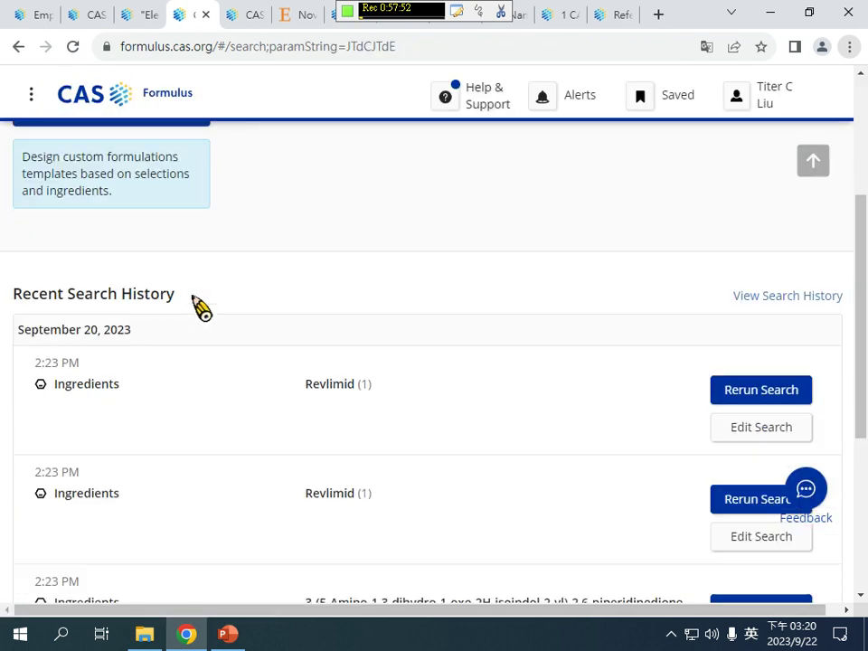
scroll(200, 307, down, 4)
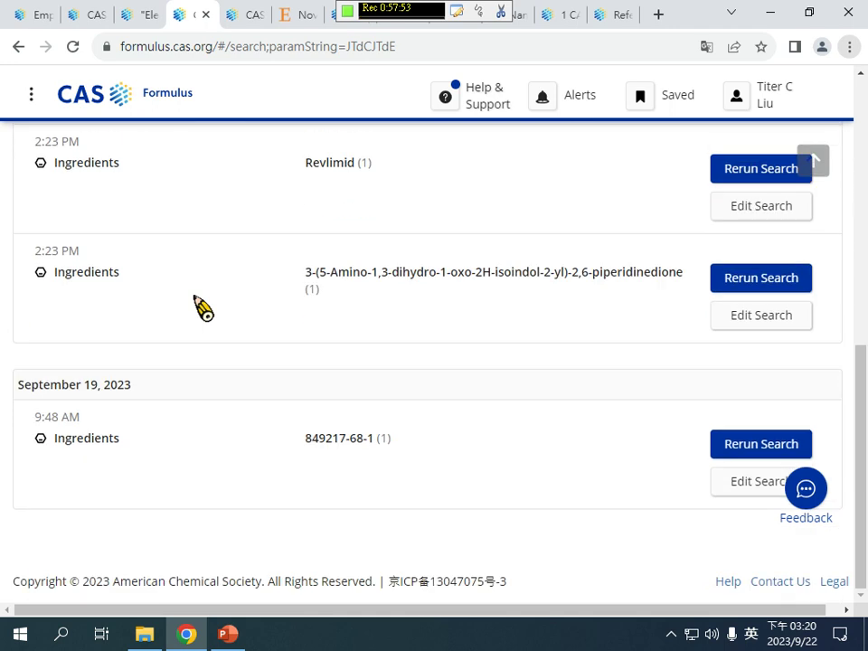
scroll(201, 307, up, 4)
scroll(206, 310, down, 4)
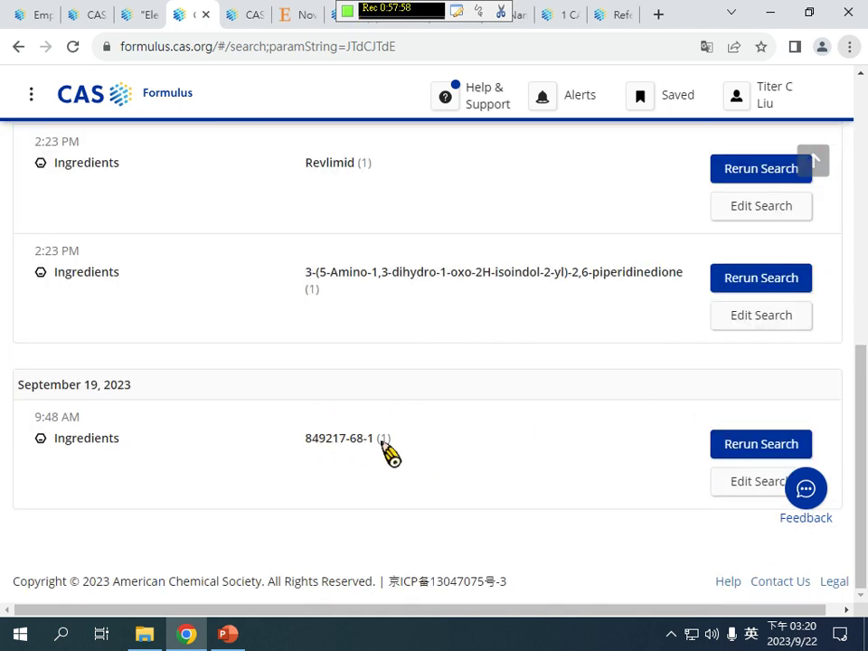
click(800, 452)
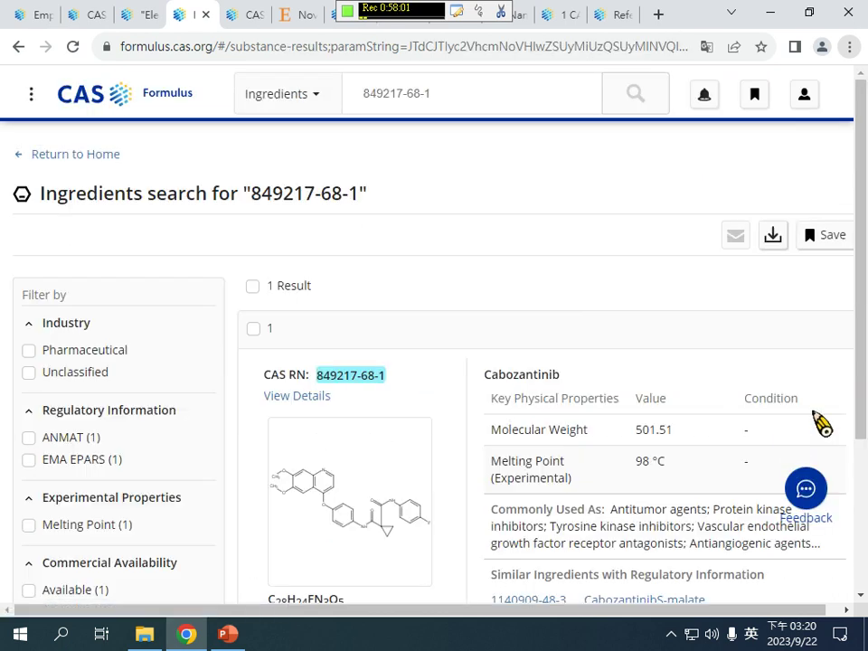
scroll(362, 366, down, 2)
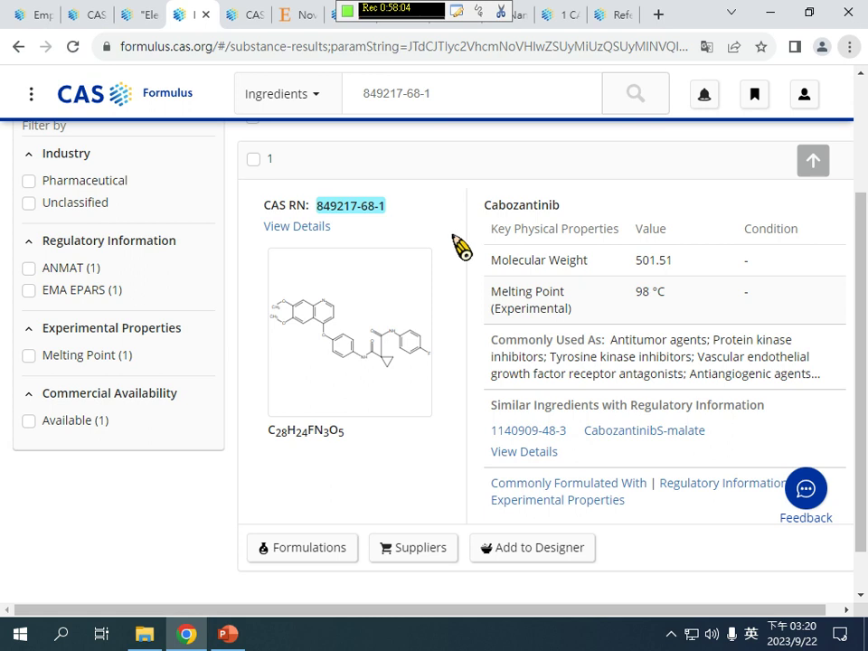
click(313, 559)
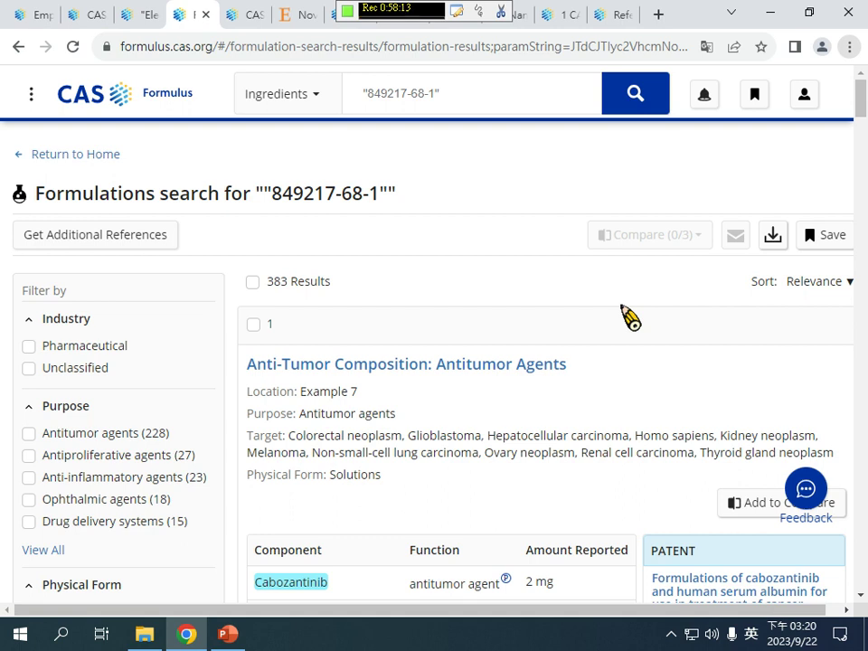
- Close the browser tabs opened during the demonstration, including the Formulus, Analytical Methods, PatentPak and Annual Reviews pages
click(207, 15)
click(154, 15)
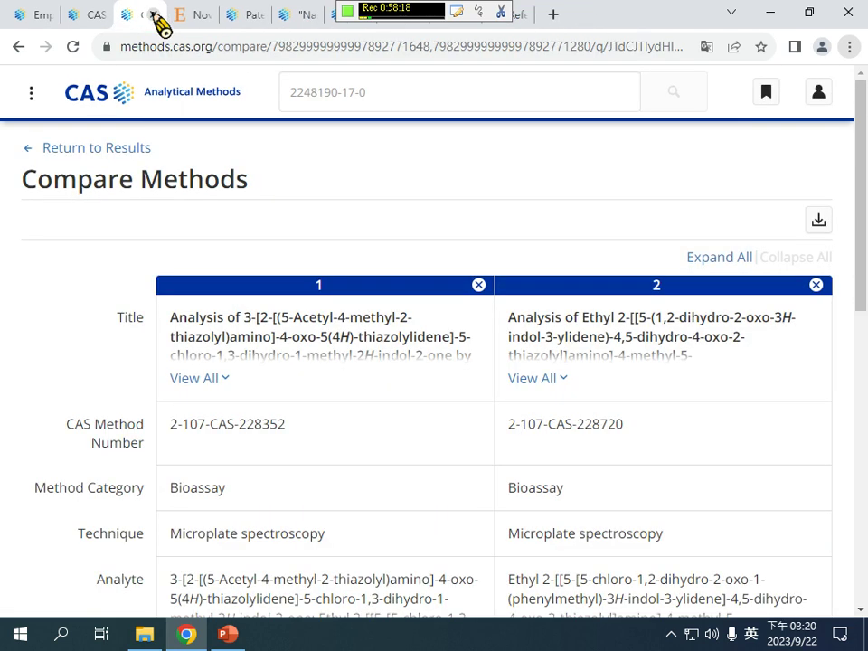
click(154, 15)
click(154, 15)
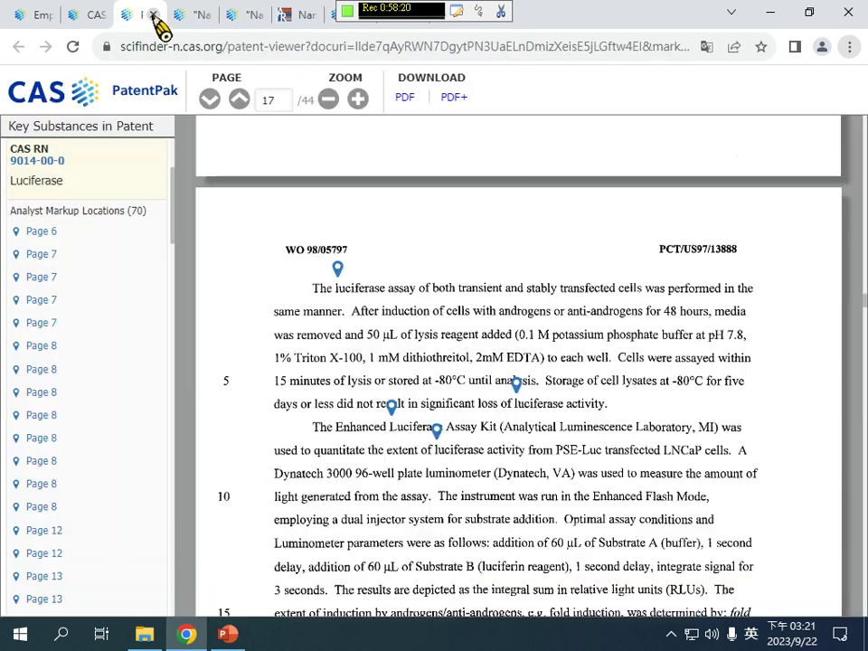
click(154, 15)
click(154, 15)
click(154, 16)
click(154, 16)
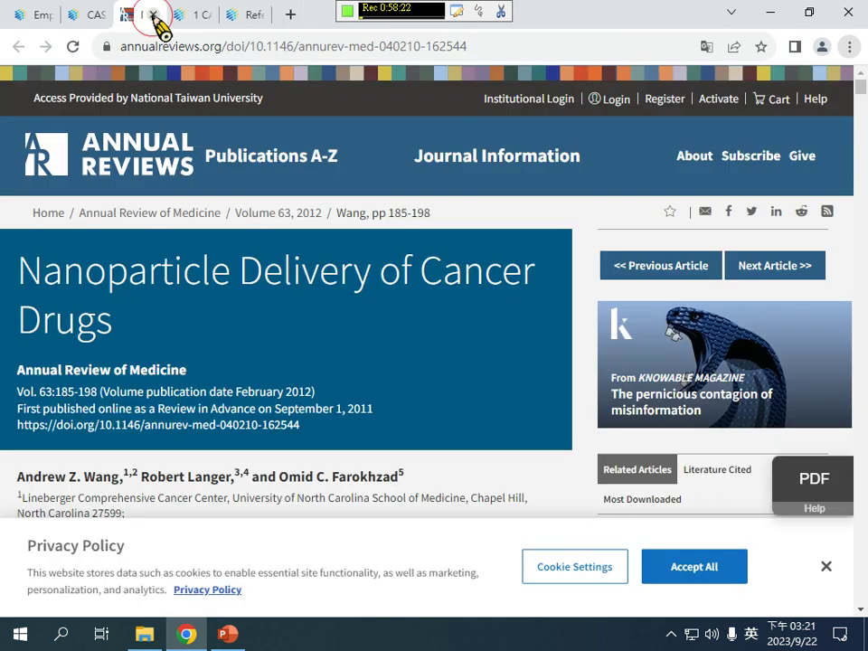
click(153, 15)
- Return from the CAS Lexicon term results to the SciFinder-n home page and switch the search type to Reactions
click(98, 22)
click(145, 18)
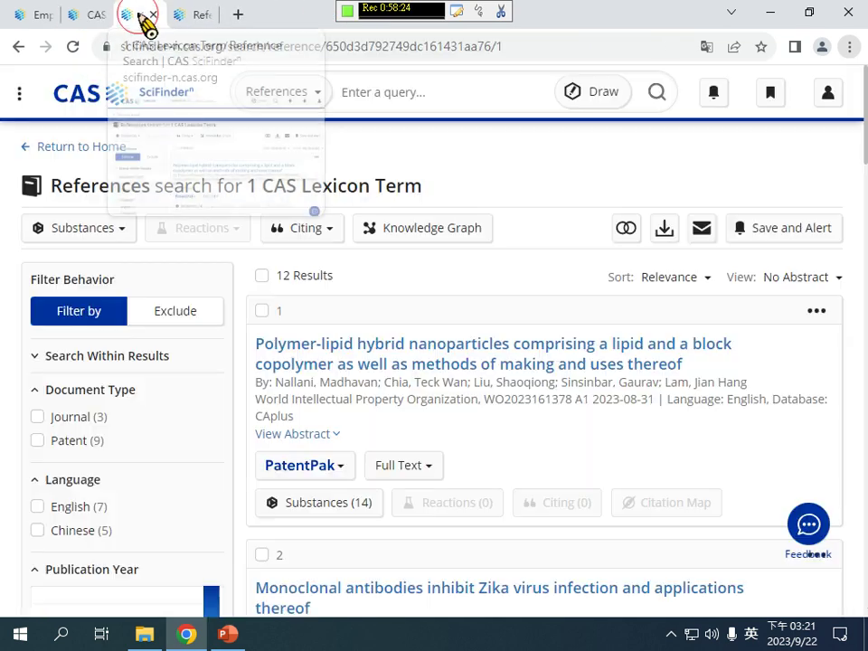
click(77, 90)
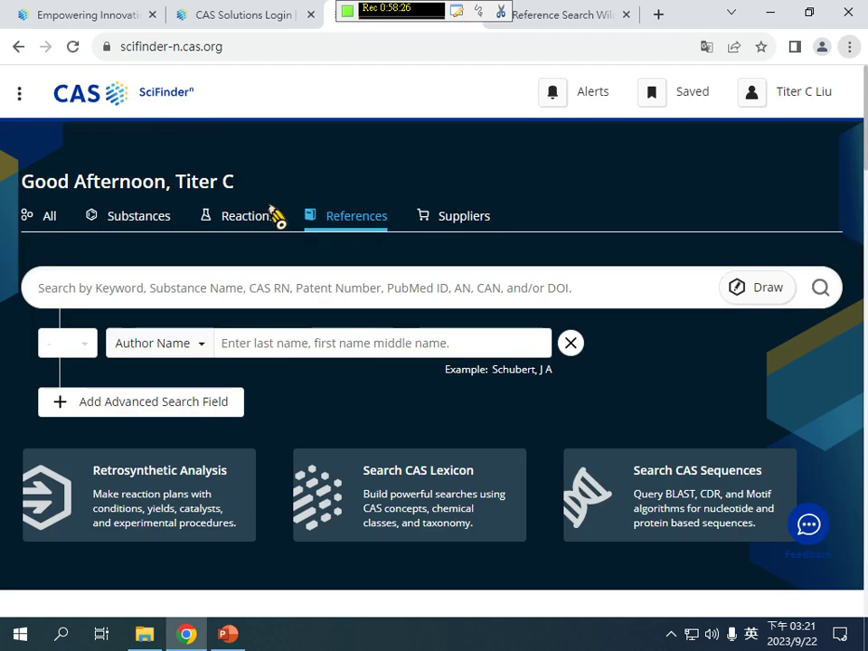
click(252, 226)
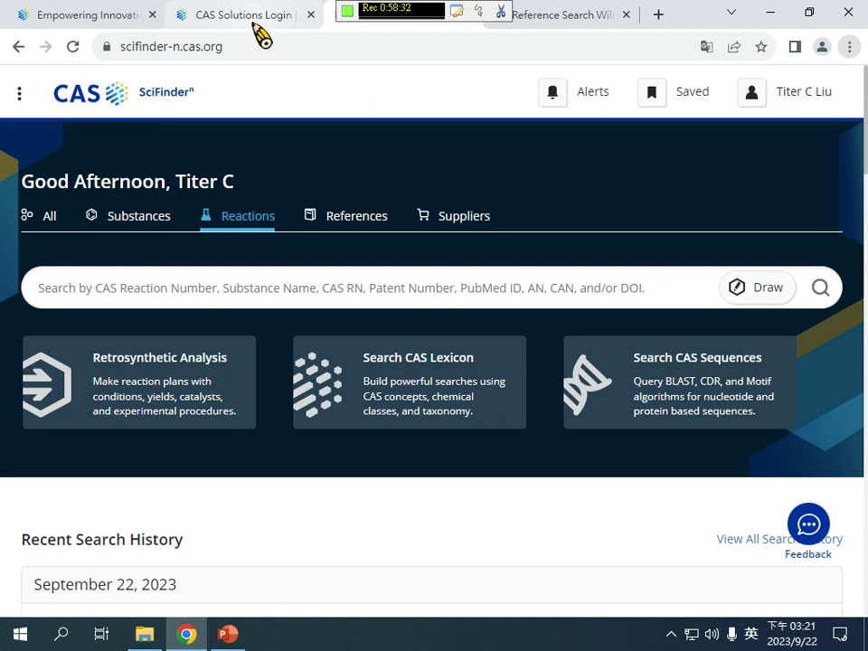
mouse_move(261, 36)
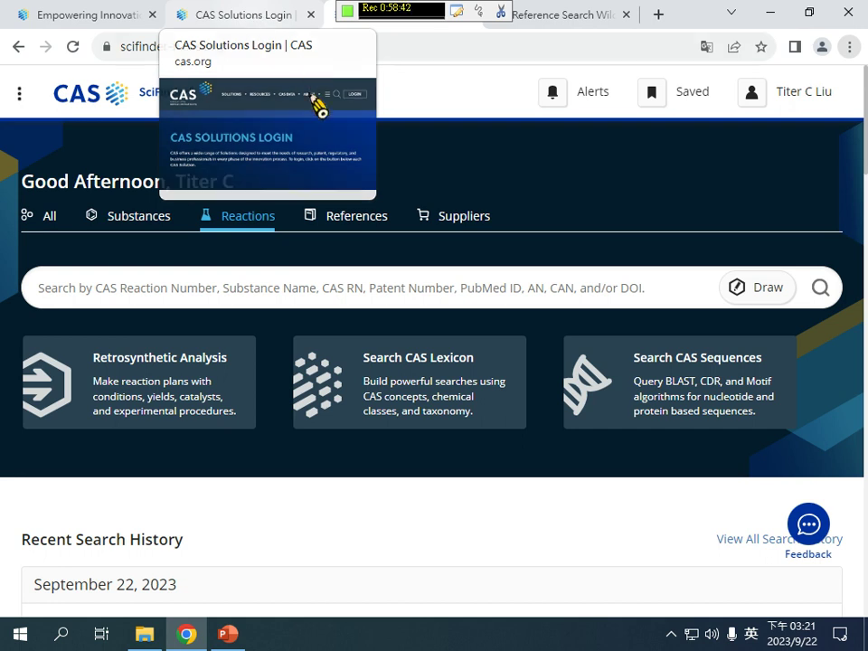
- Rerun the text-only "Cancer drug" reference search from the history, look through its filter categories and return to the home page
scroll(364, 268, down, 5)
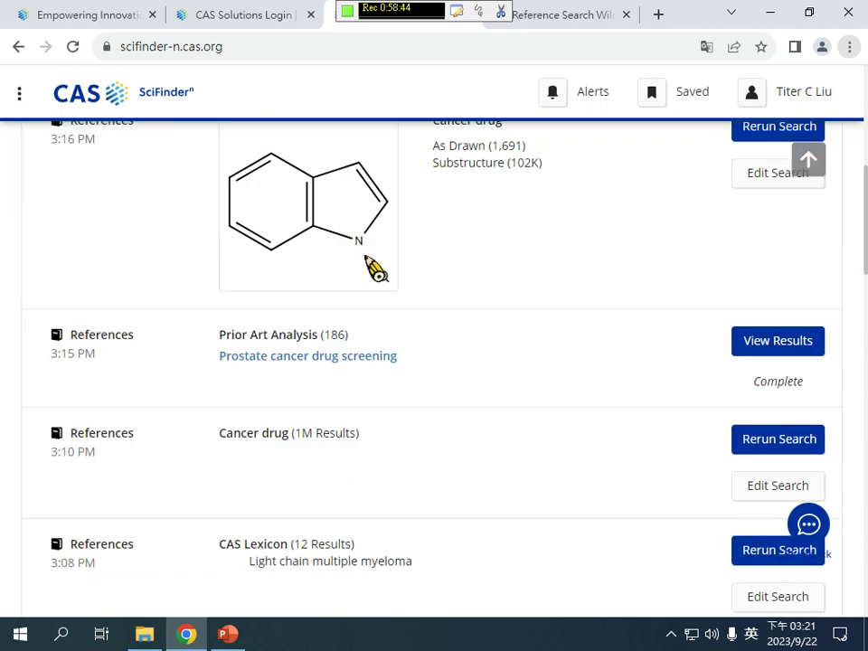
click(767, 457)
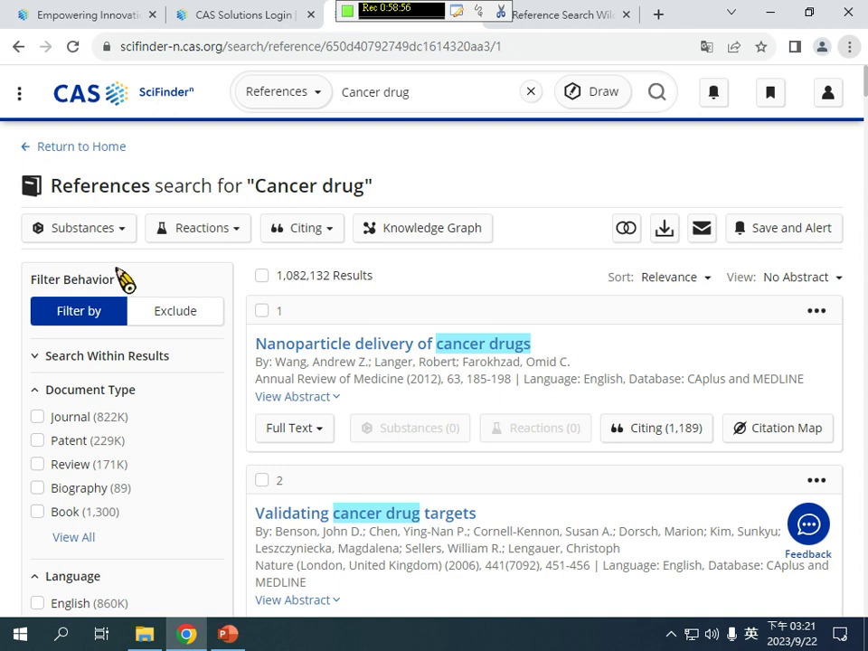
scroll(125, 280, down, 9)
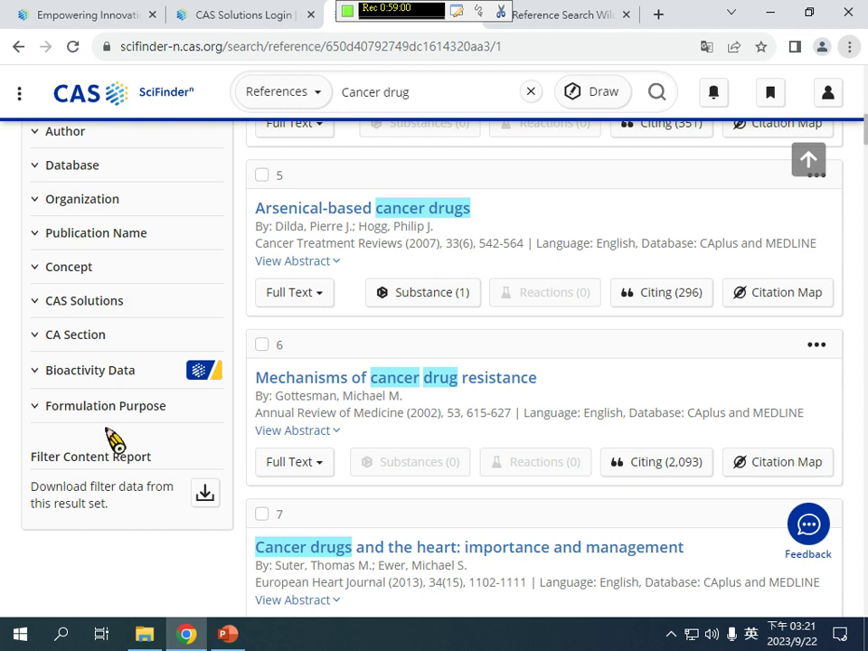
scroll(89, 337, up, 10)
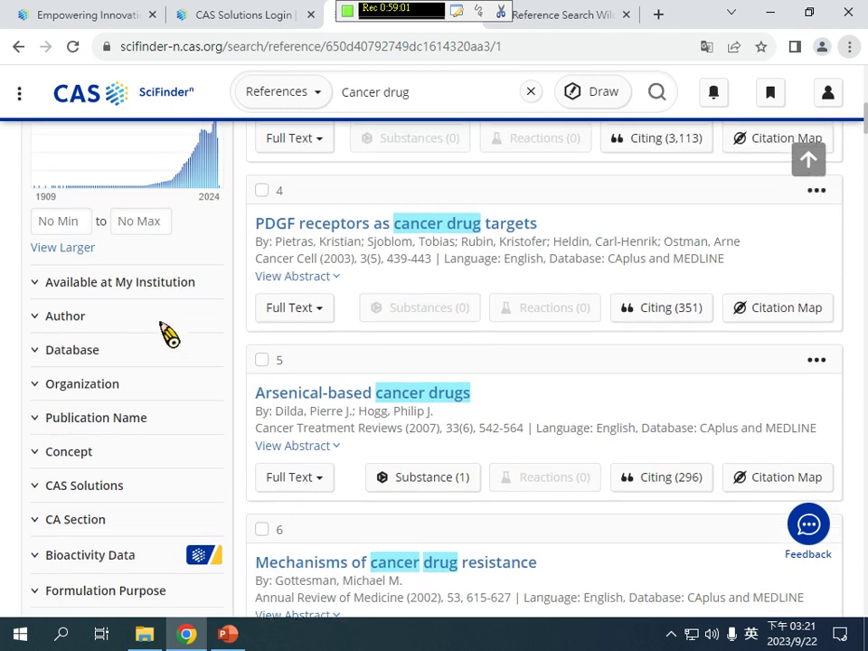
click(18, 46)
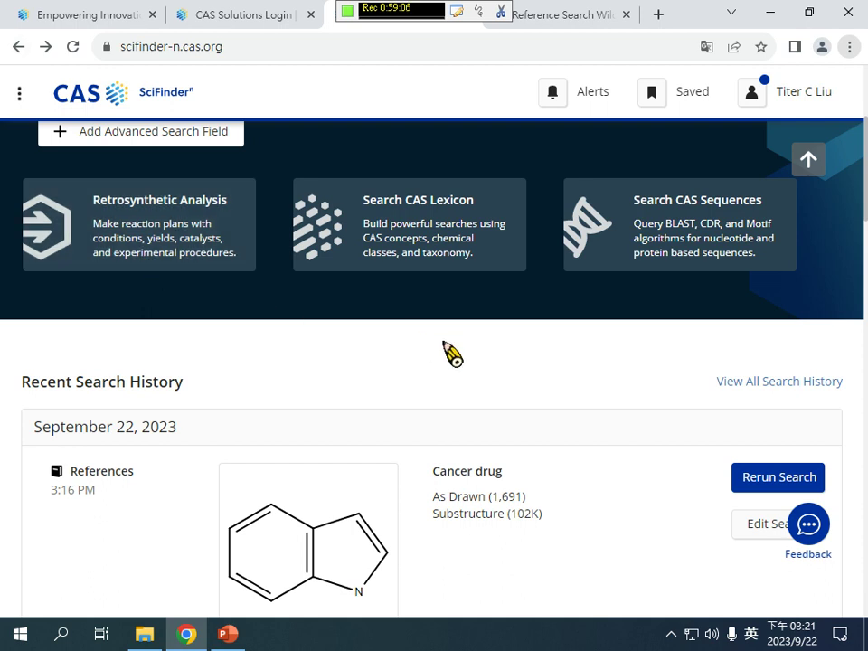
scroll(452, 352, up, 3)
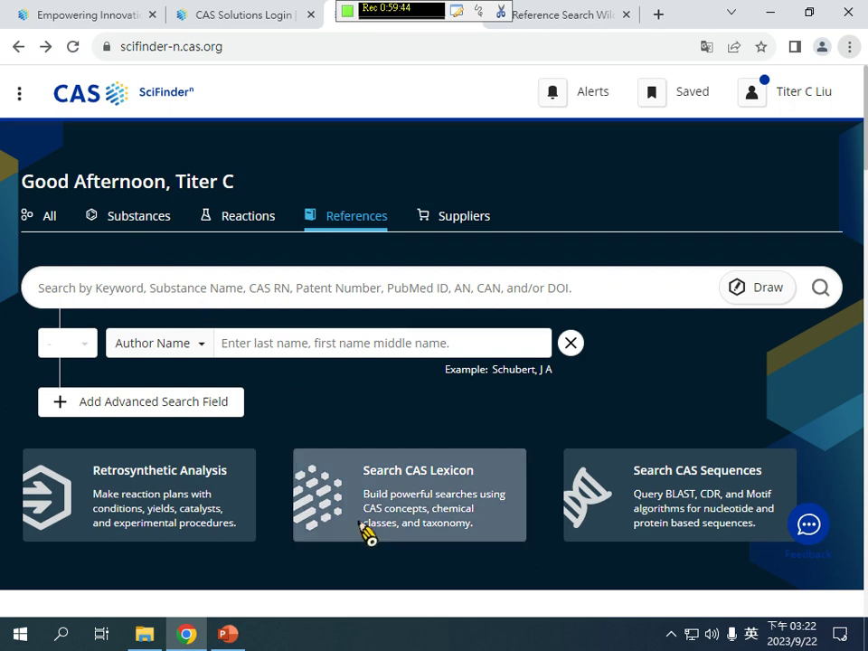
scroll(366, 502, down, 3)
scroll(362, 478, up, 3)
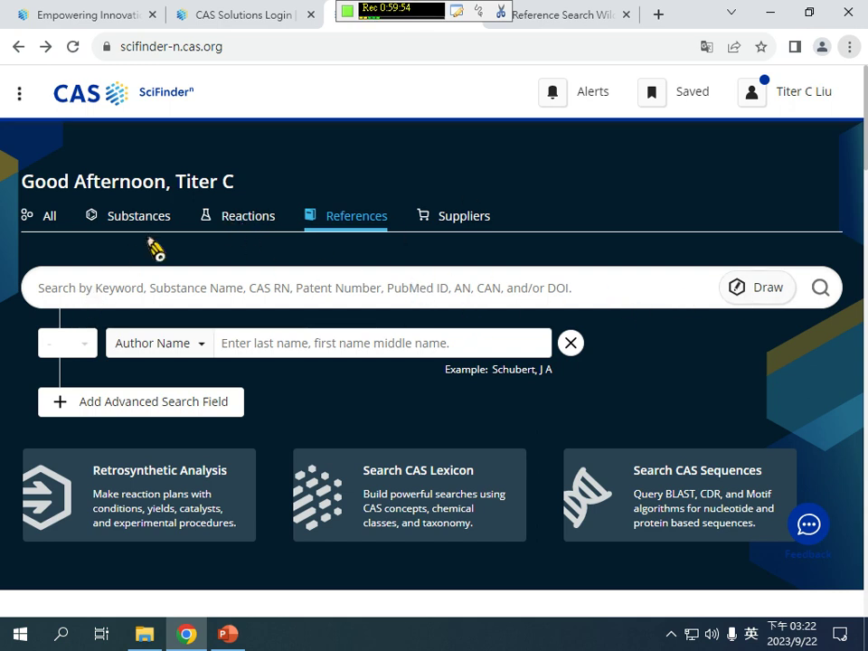
- Start a structure query for a reaction search and draw two separate benzene rings side by side in CAS Draw
click(229, 222)
click(760, 287)
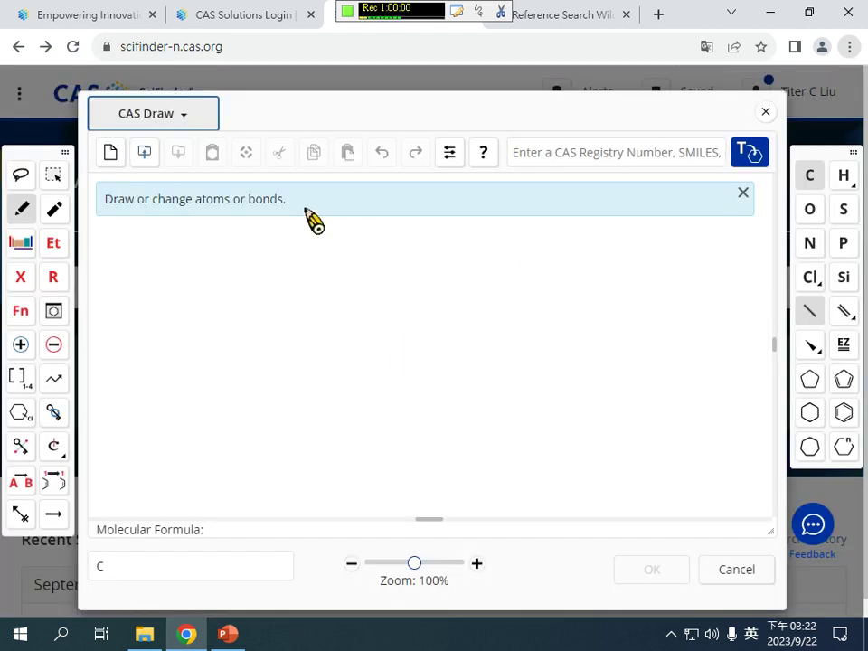
click(846, 413)
click(246, 374)
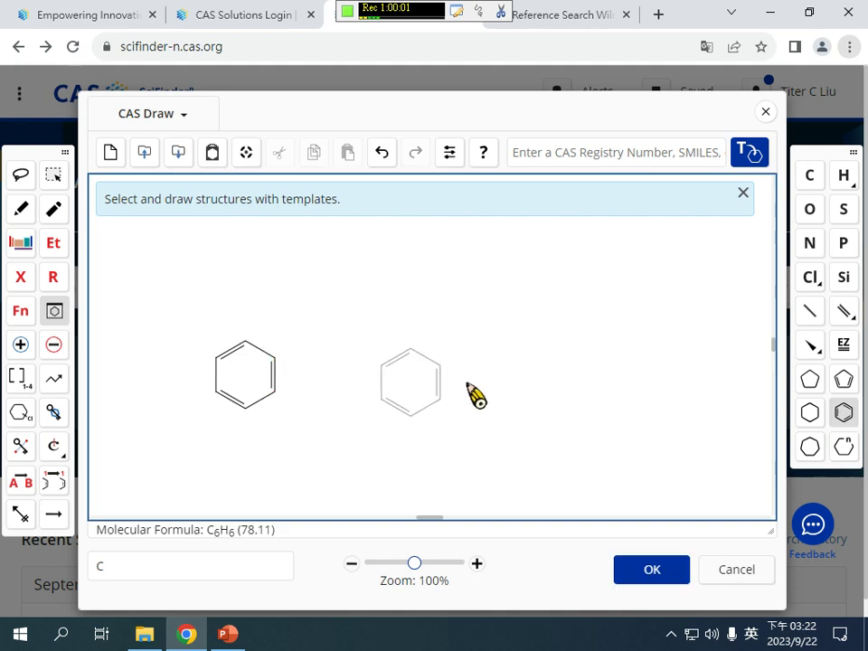
click(547, 386)
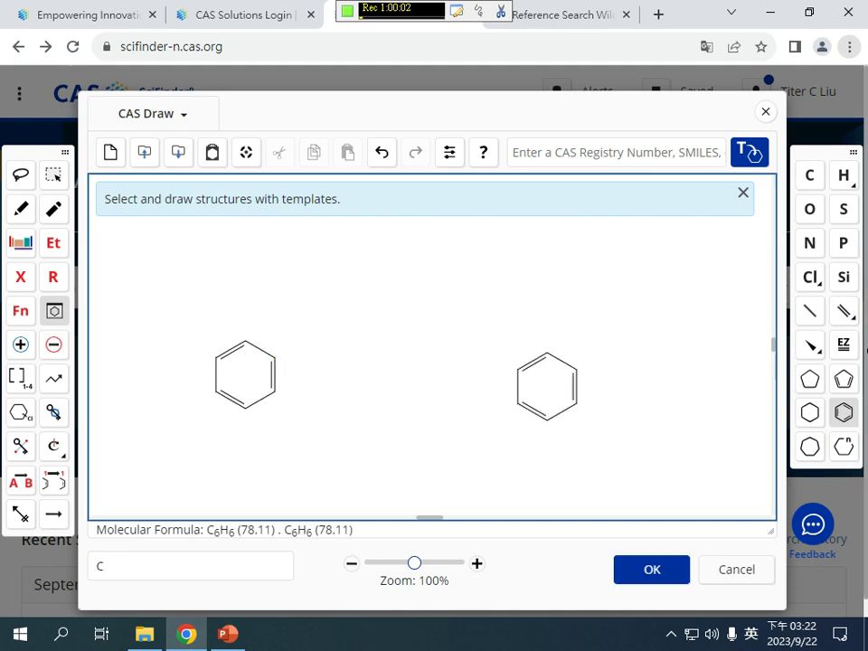
- Add a carboxylic acid group to the top of the first benzene ring and an amino nitrogen to the top of the second
click(810, 310)
drag(246, 342, 250, 300)
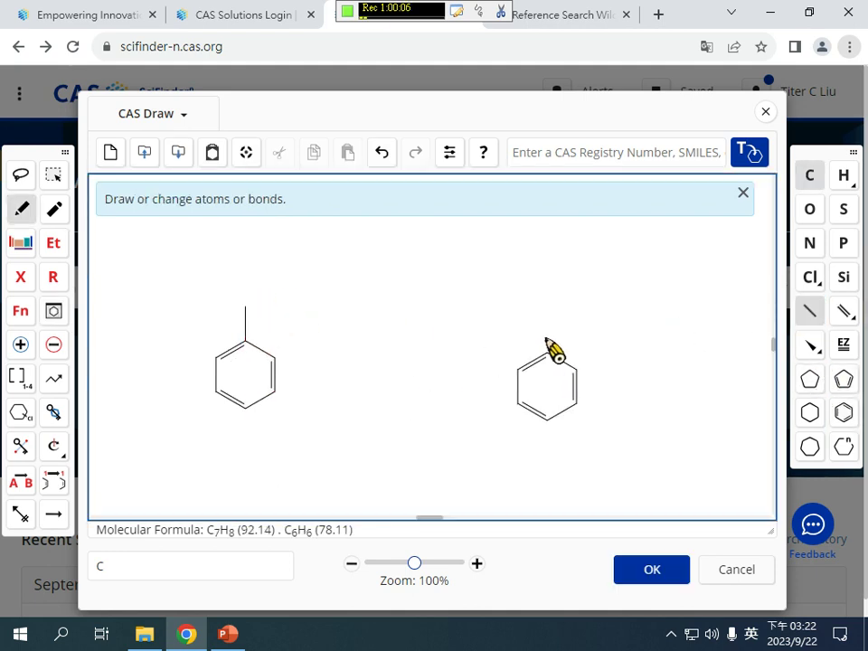
drag(547, 353, 551, 320)
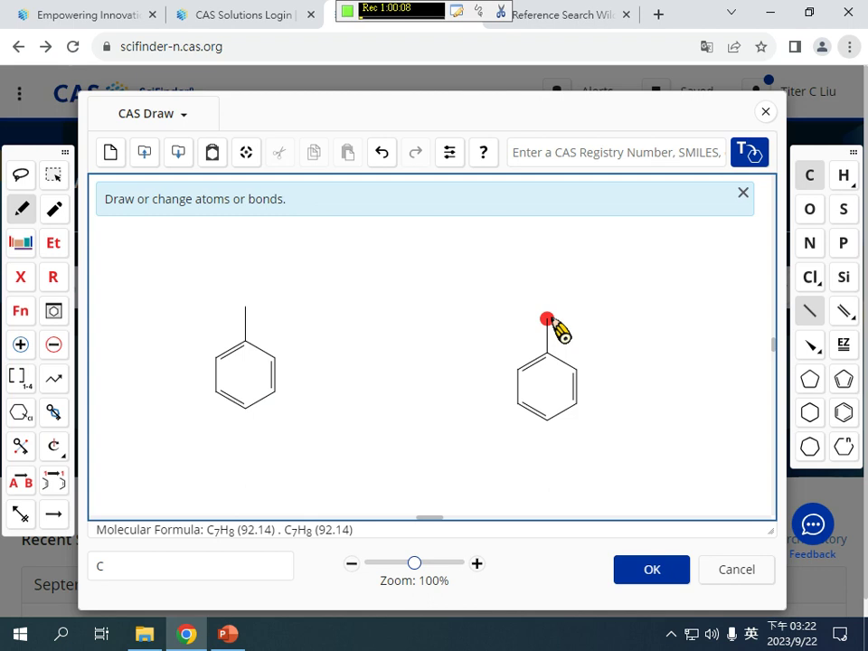
click(246, 307)
click(241, 300)
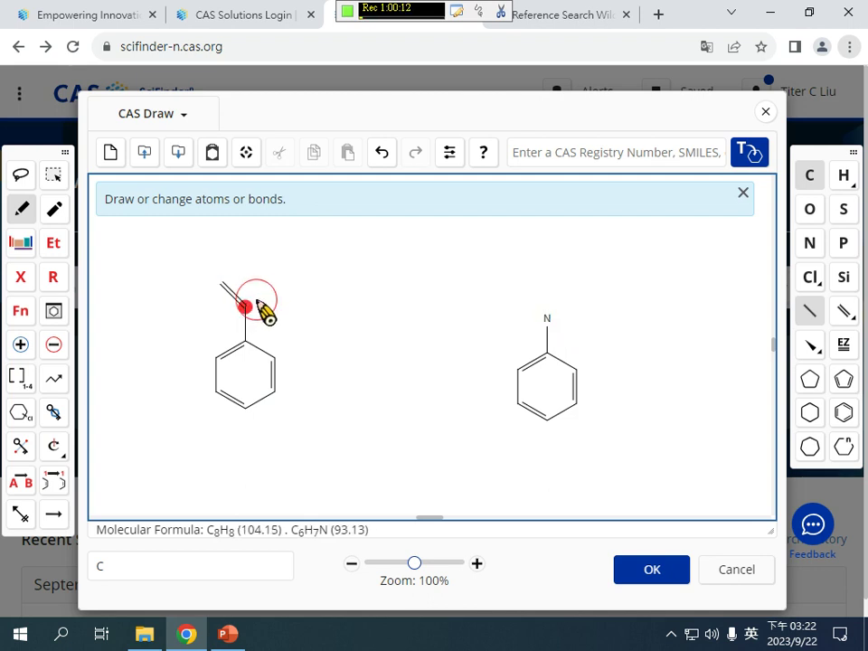
click(245, 307)
key(o)
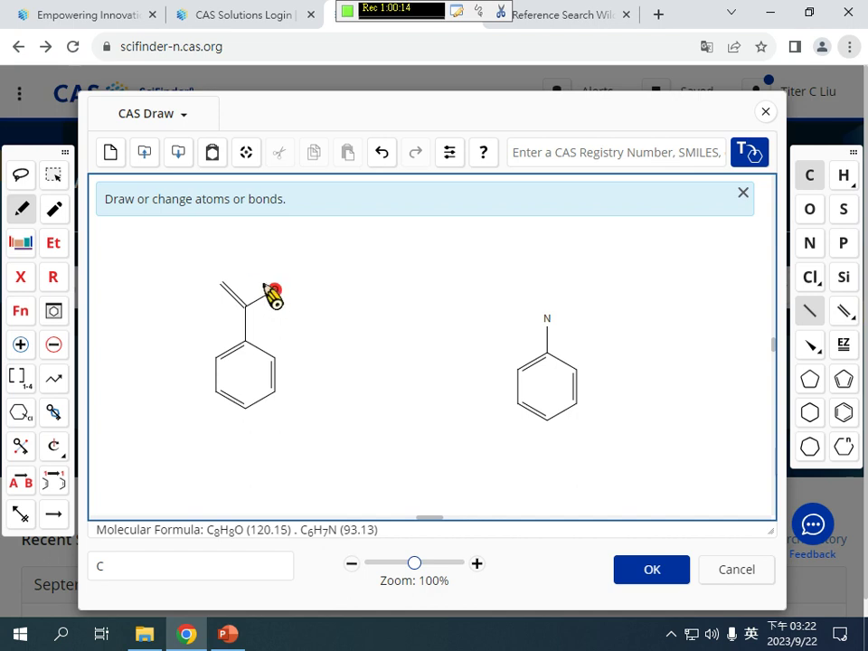
key(o)
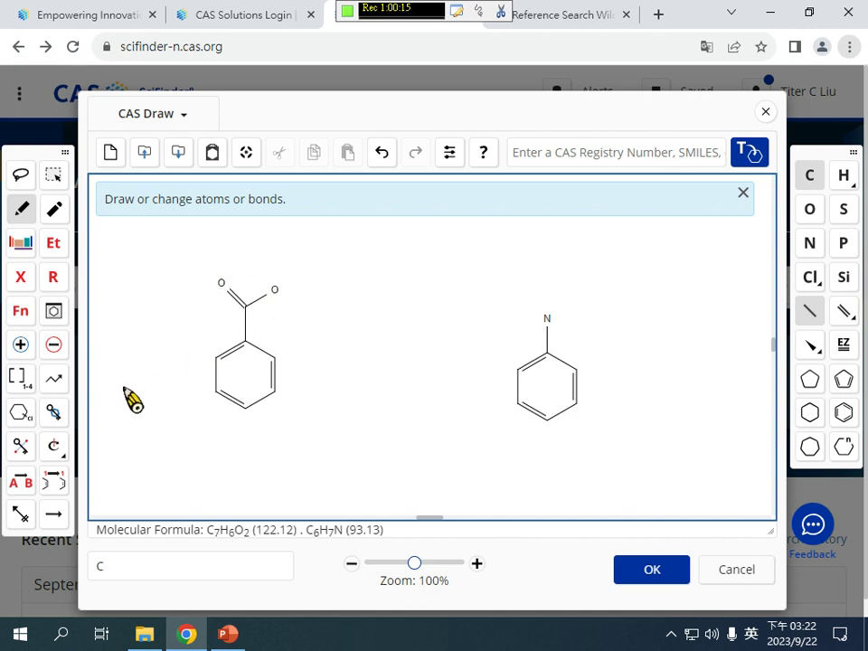
- Add a reaction arrow from the benzoic acid reactant to the aniline product and run the reaction search with this drawing
click(53, 513)
click(420, 376)
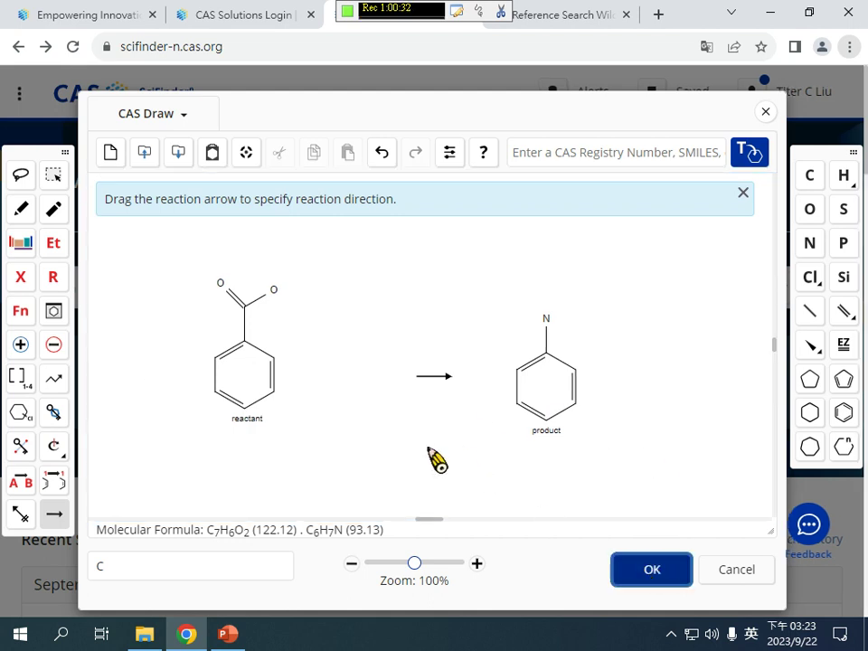
click(658, 578)
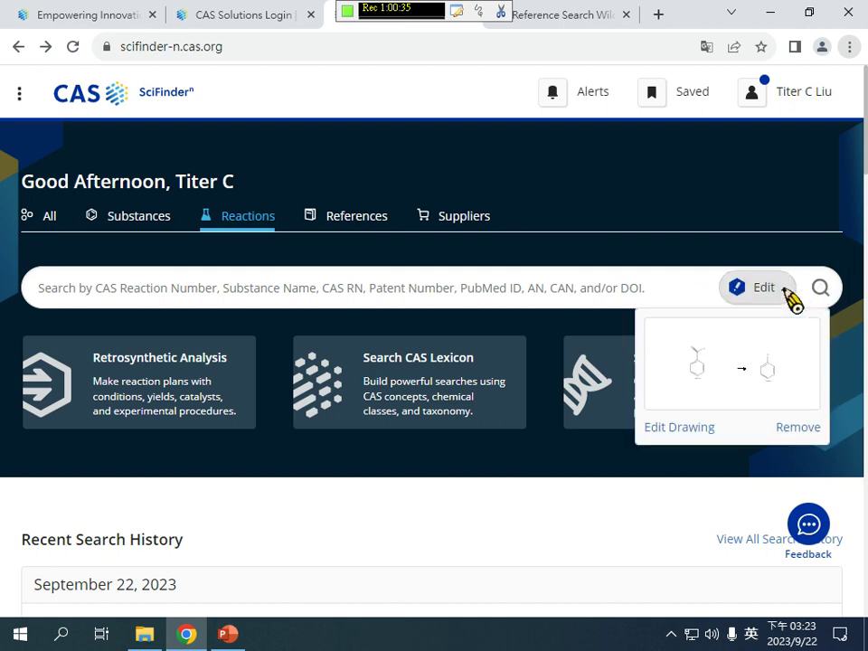
click(826, 290)
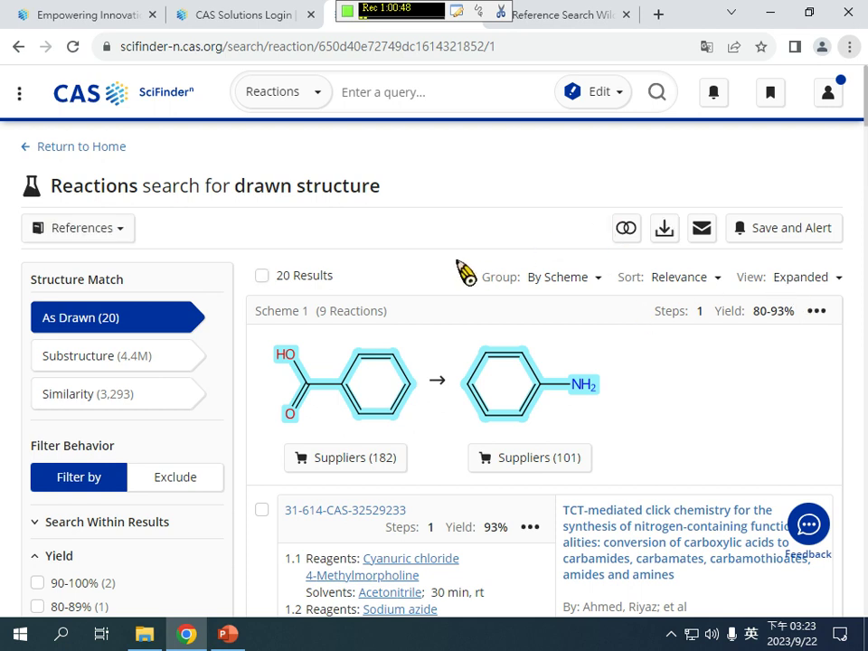
- Look through the As Drawn reaction results and filters, then switch to the Substructure matches and examine the first scheme
scroll(461, 264, down, 1)
scroll(464, 268, down, 3)
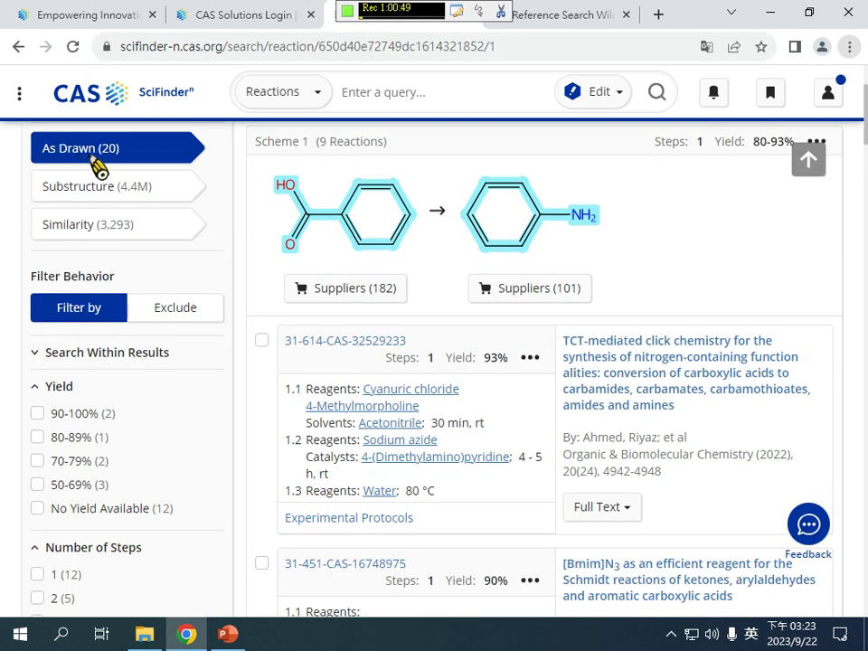
scroll(246, 222, down, 6)
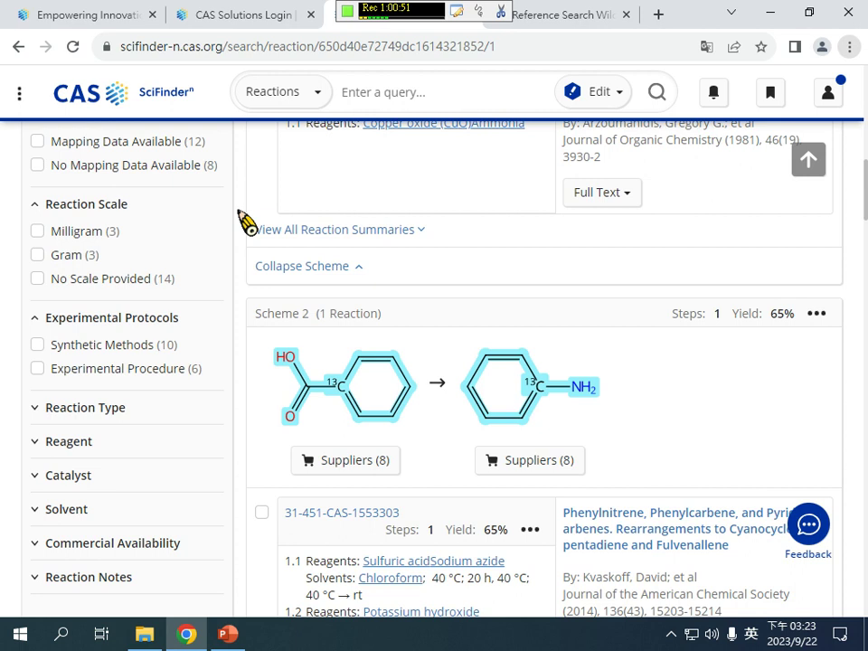
scroll(246, 223, down, 13)
scroll(233, 236, up, 16)
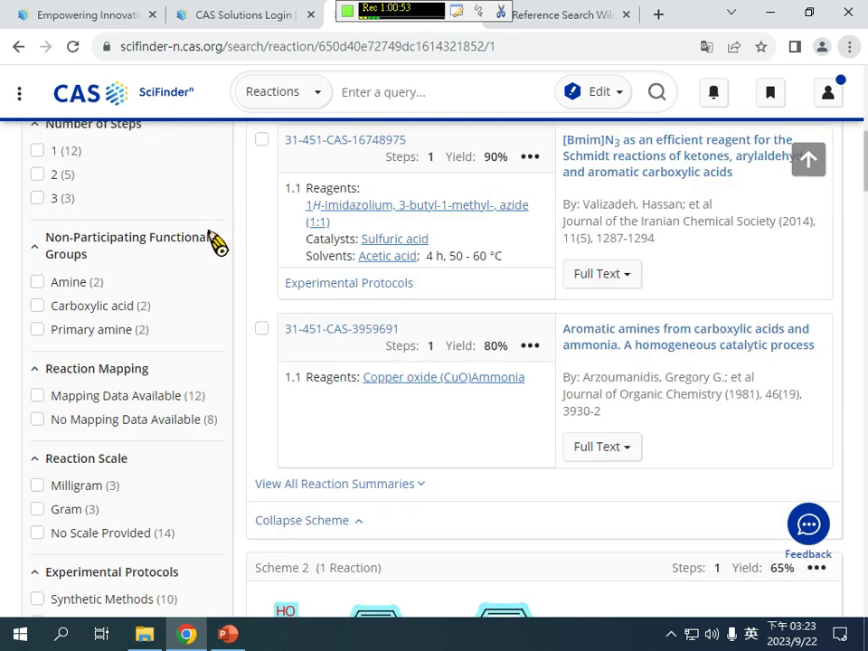
scroll(217, 242, up, 10)
click(80, 360)
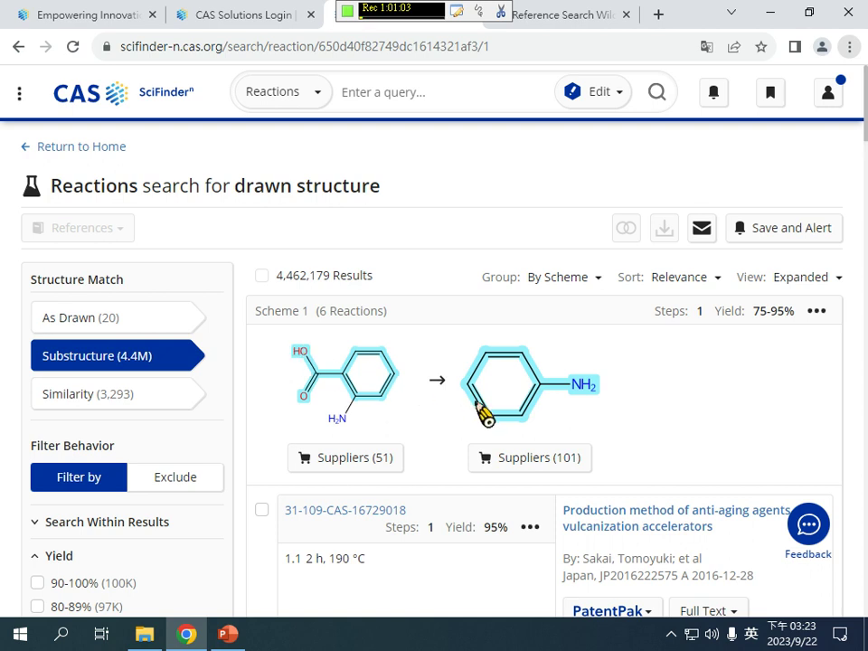
scroll(358, 378, down, 2)
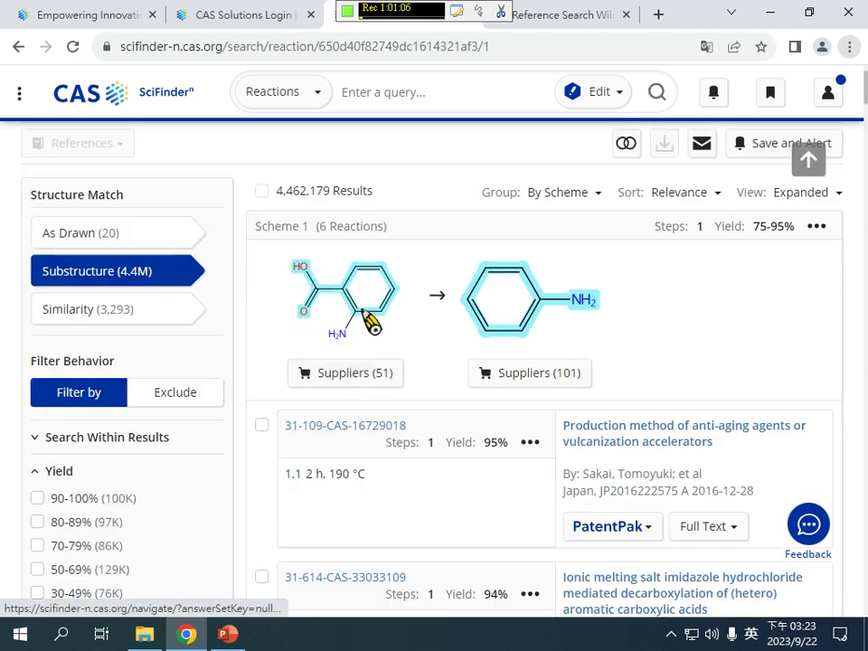
scroll(366, 283, down, 2)
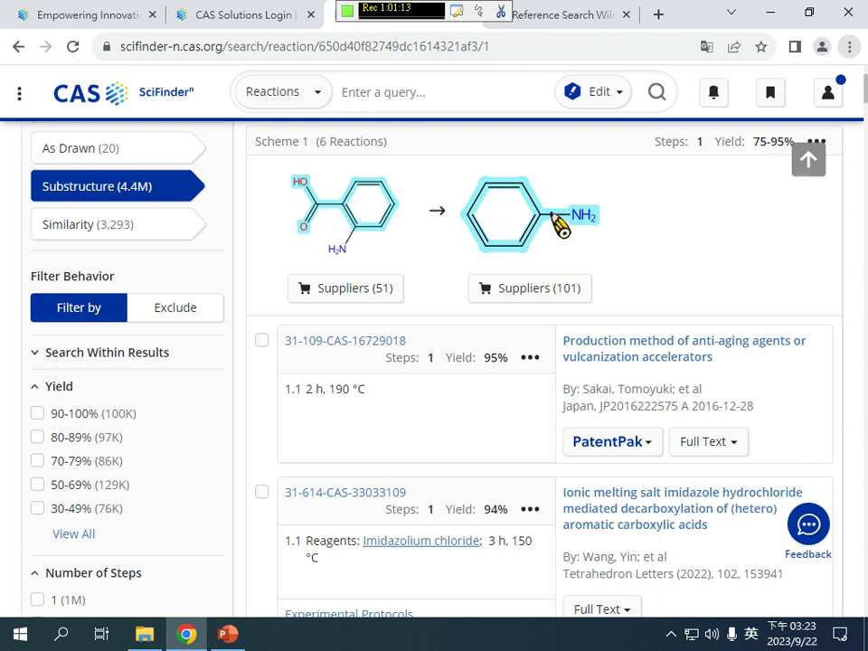
scroll(633, 307, up, 4)
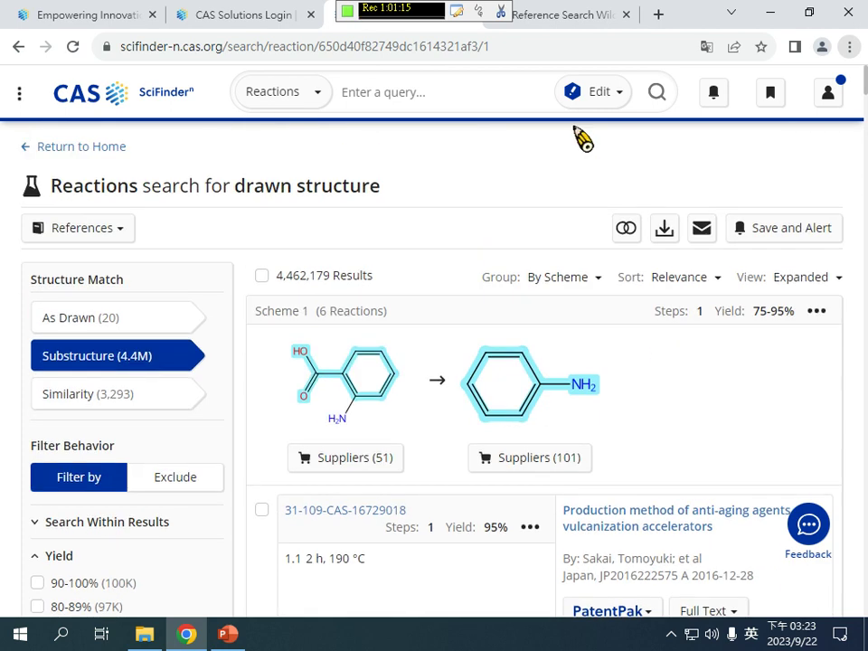
- Edit the drawing to map the substituted ring carbon of the reactant to that of the product, then rerun the reaction search
click(595, 94)
click(579, 177)
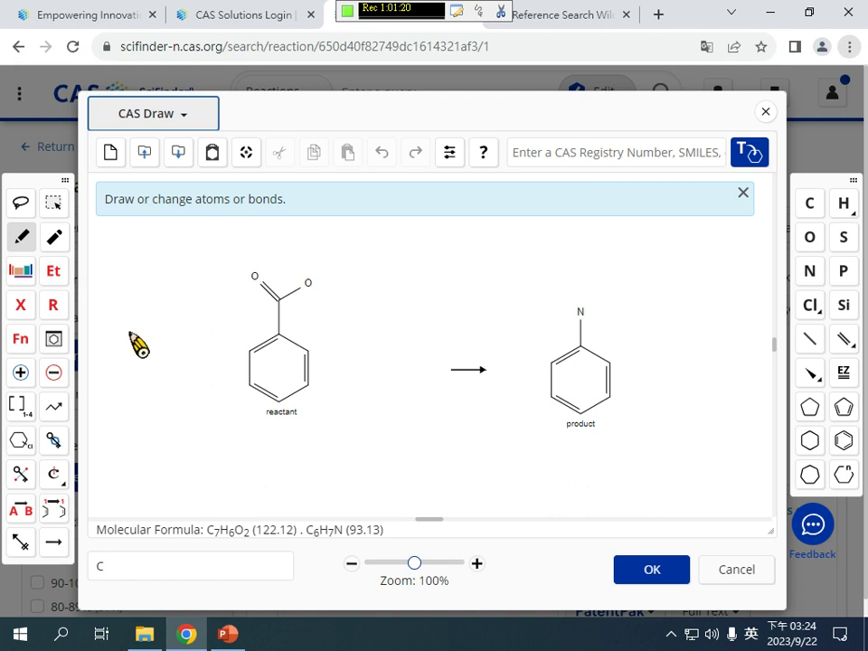
click(56, 511)
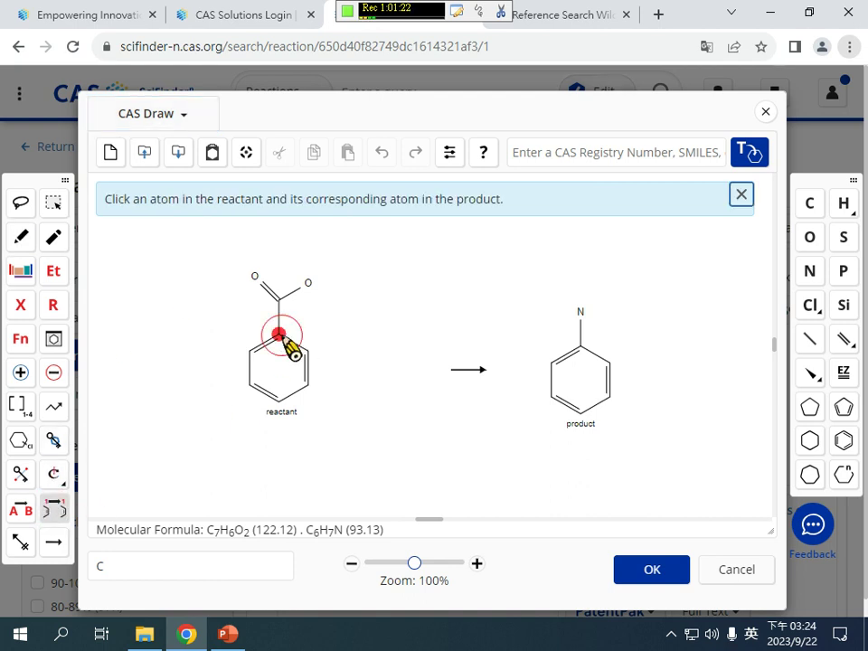
click(280, 331)
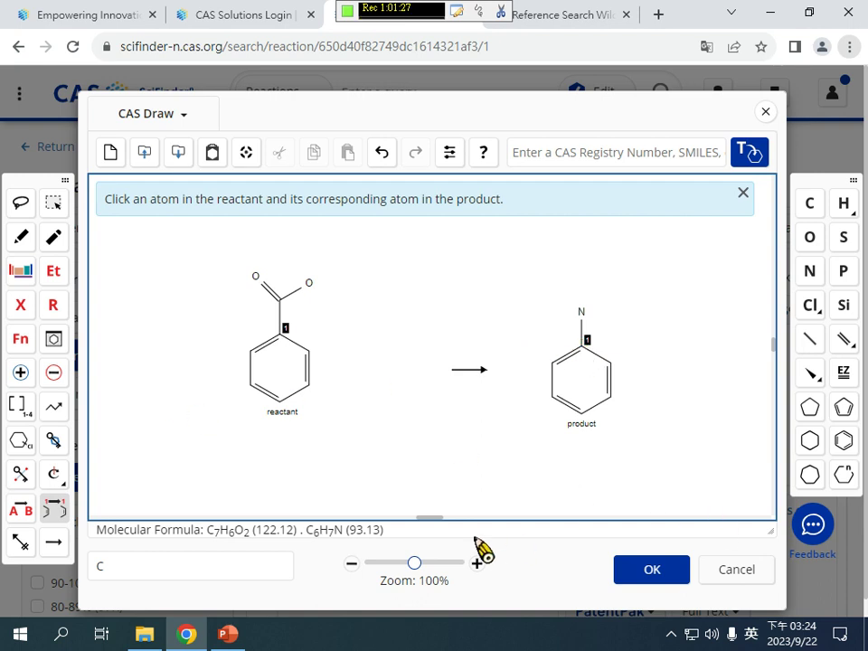
click(653, 572)
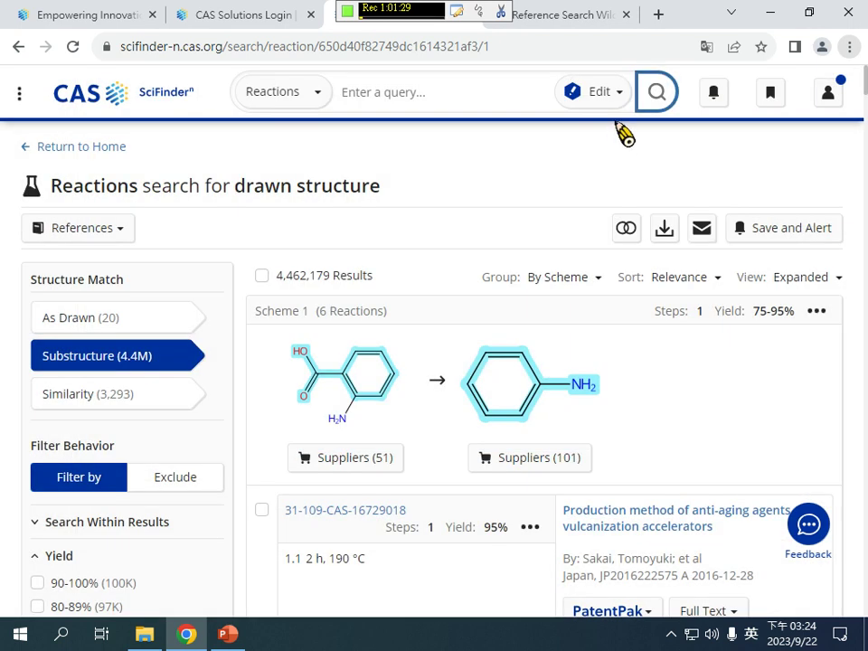
click(661, 106)
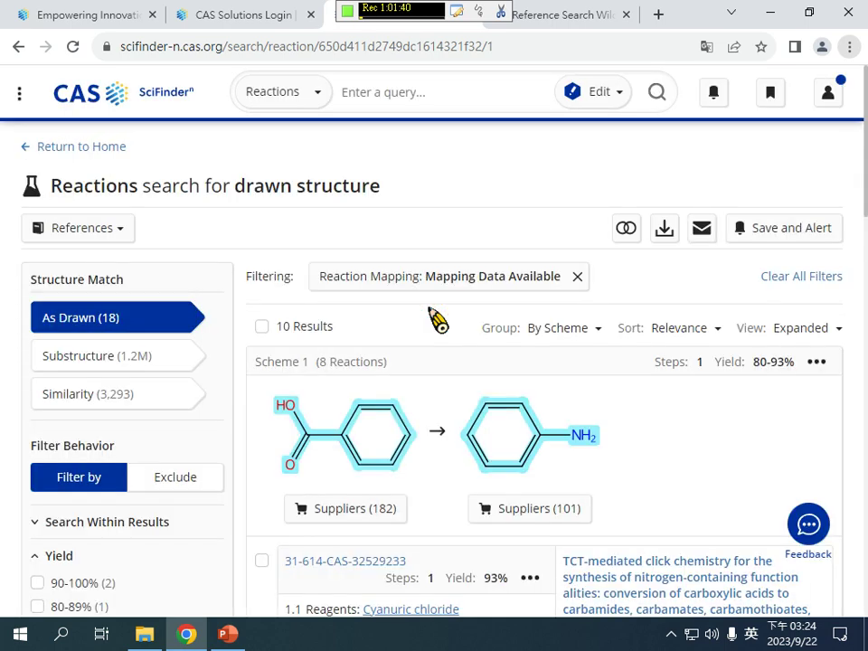
- Show the Substructure matches for the mapped reaction and review the yield, number of steps and reaction mapping filters
click(65, 361)
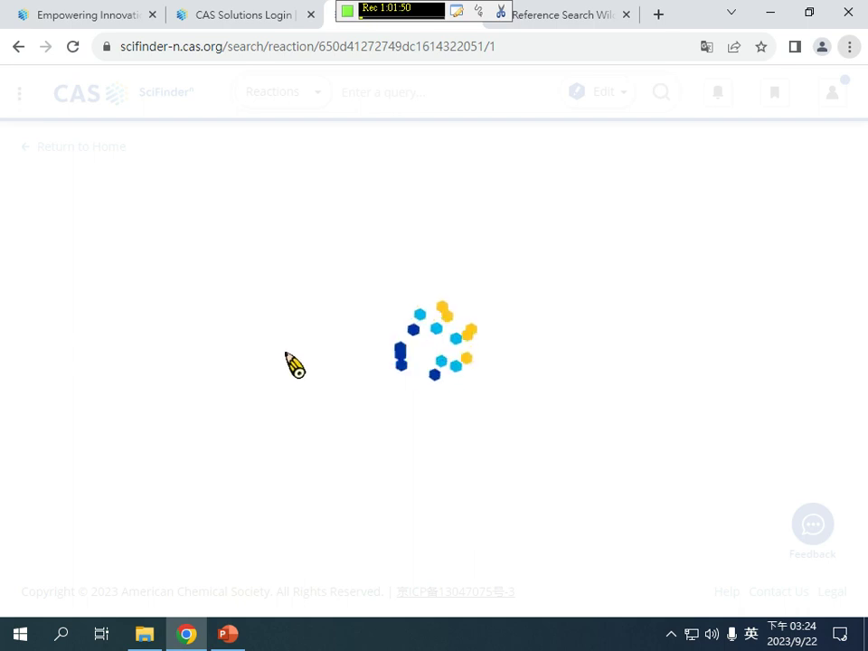
scroll(82, 412, down, 8)
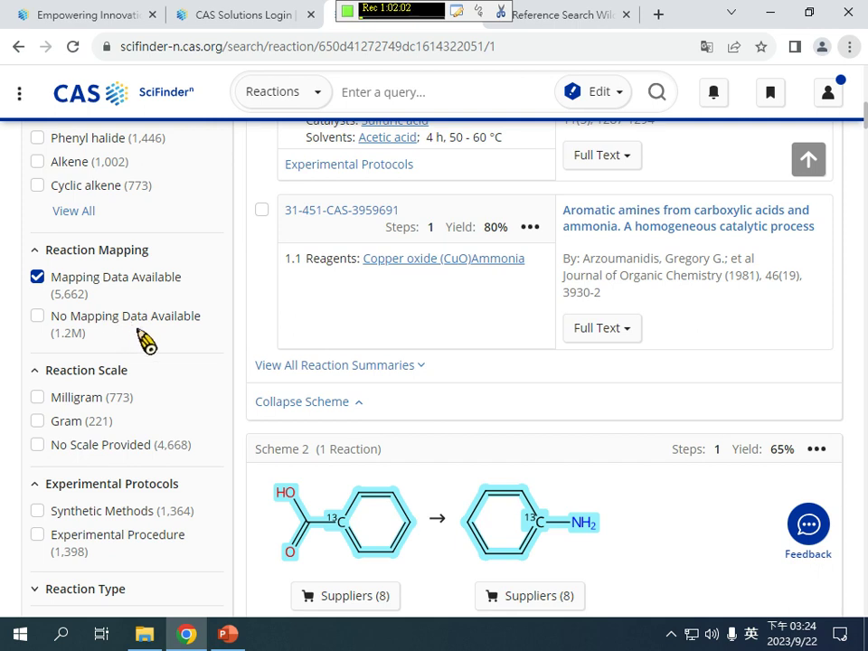
scroll(190, 370, up, 4)
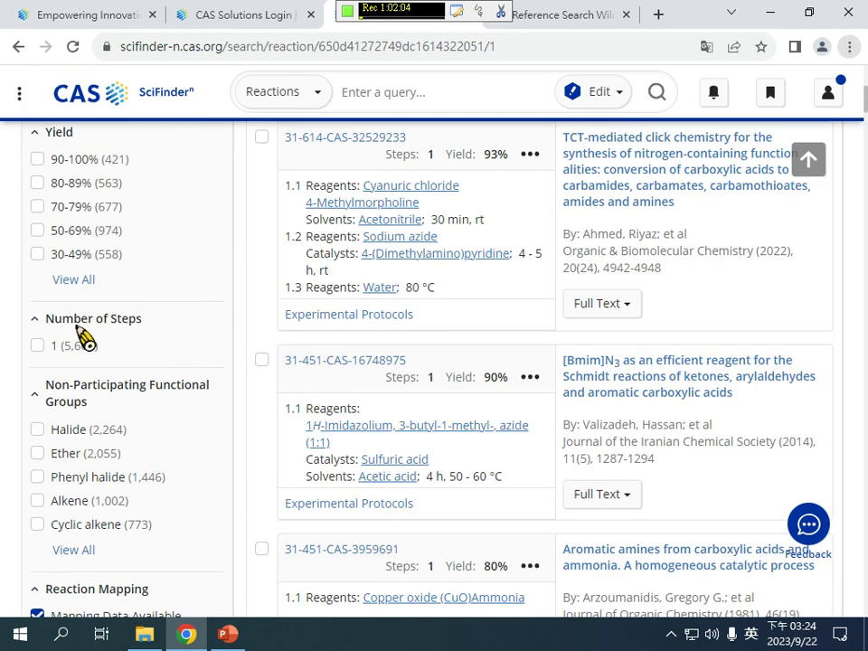
scroll(85, 339, up, 3)
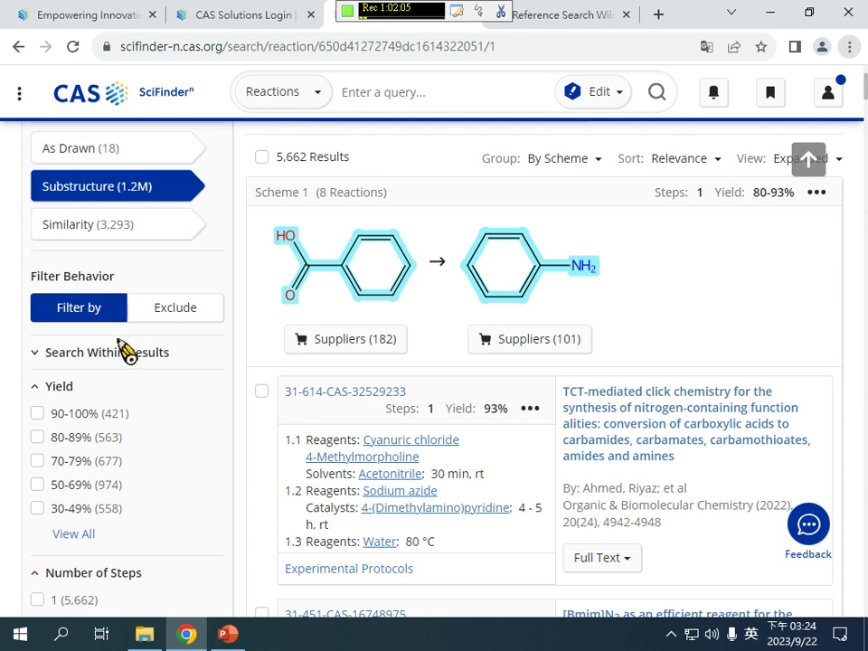
scroll(108, 348, down, 10)
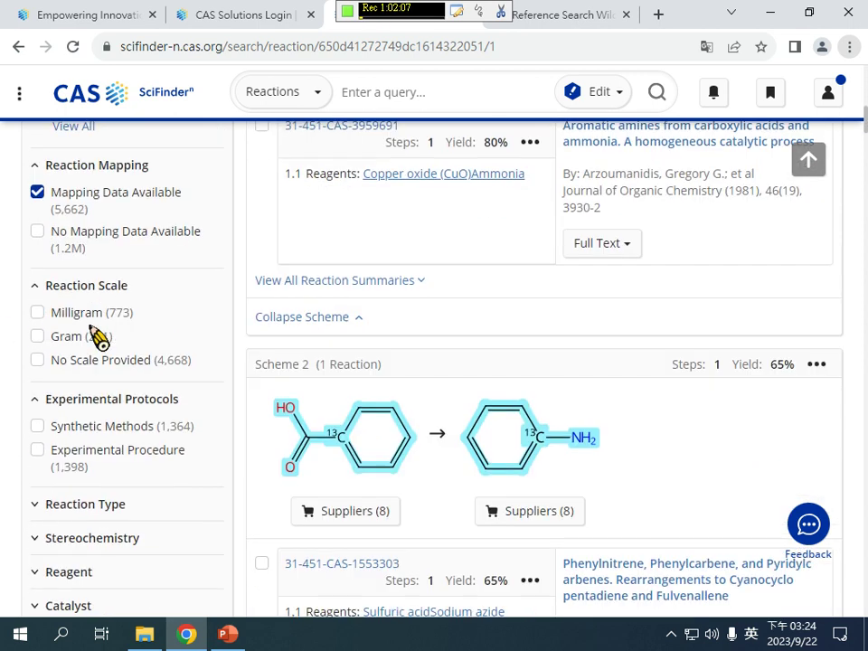
- Expand the Reagent and Catalyst filter categories and look over the functional group, reaction scale and experimental protocol filters
scroll(102, 424, down, 2)
click(94, 407)
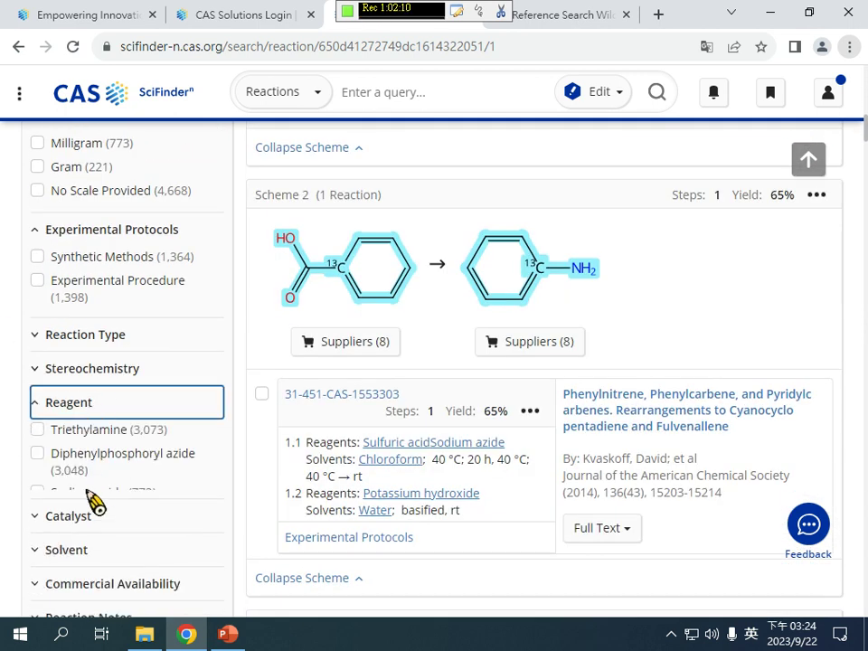
scroll(94, 503, down, 2)
click(92, 527)
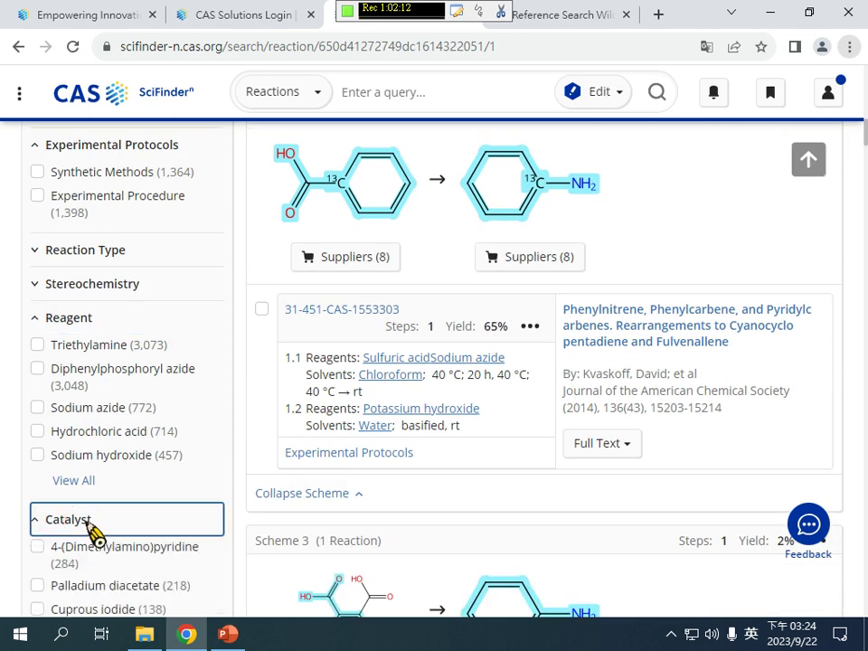
scroll(181, 365, up, 7)
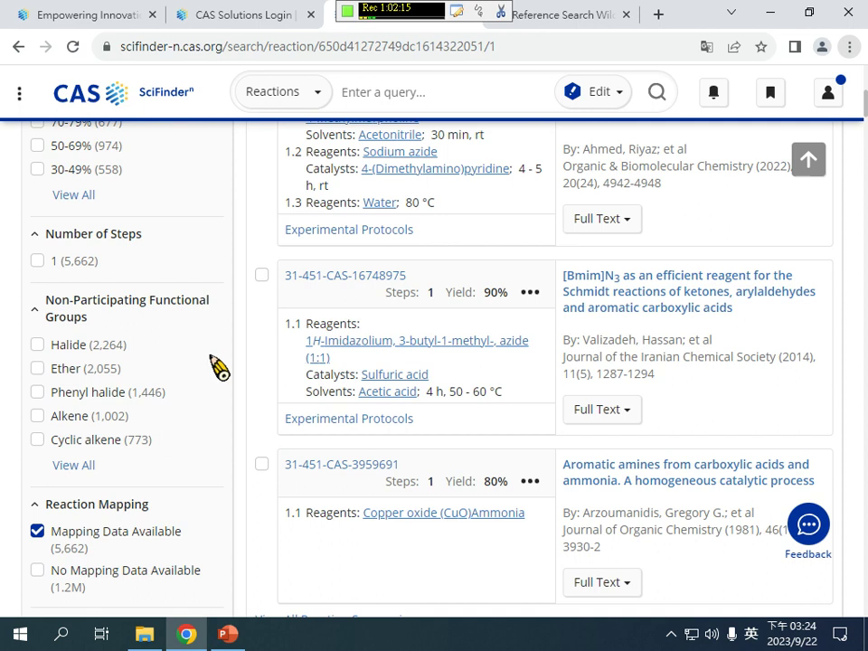
scroll(115, 467, down, 2)
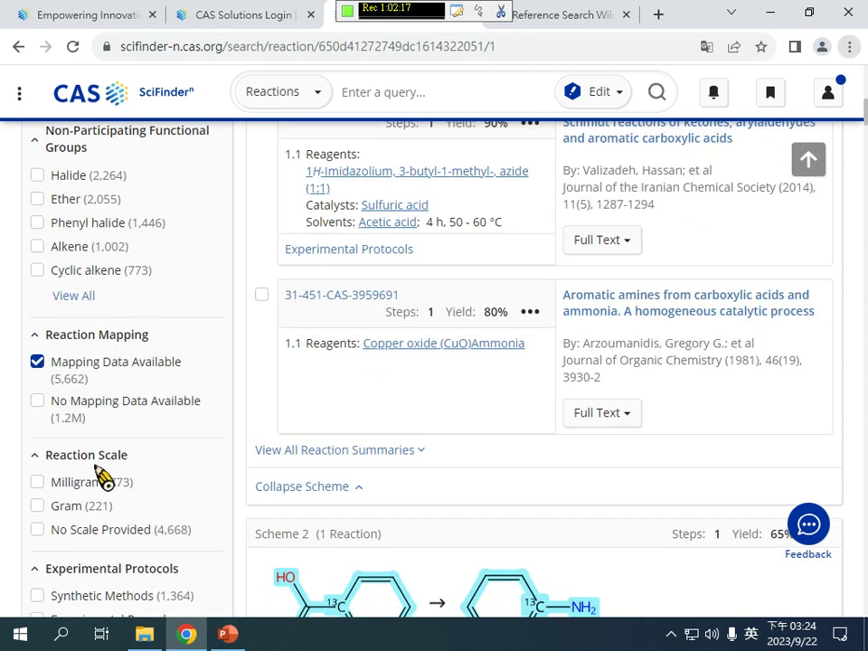
scroll(100, 478, down, 2)
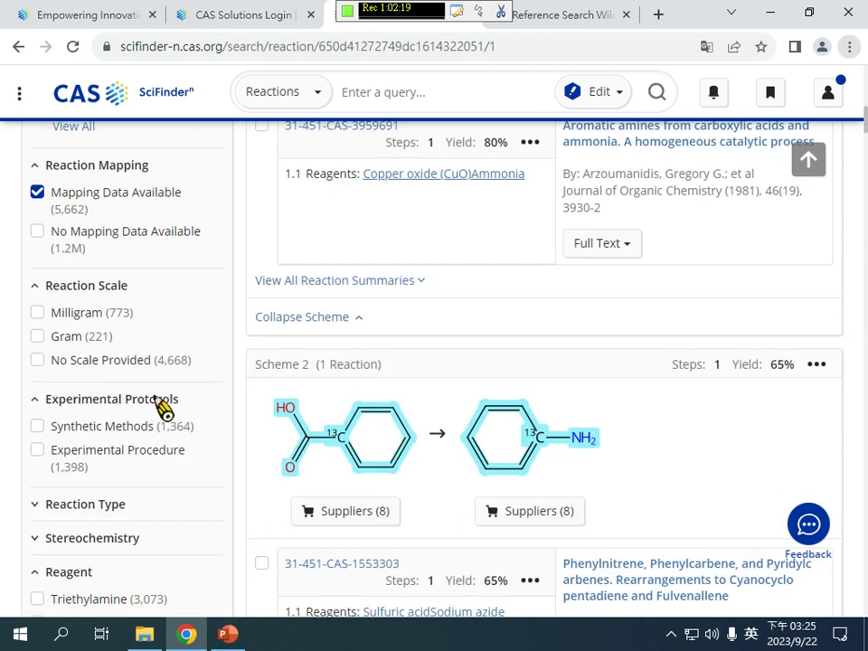
scroll(268, 426, up, 8)
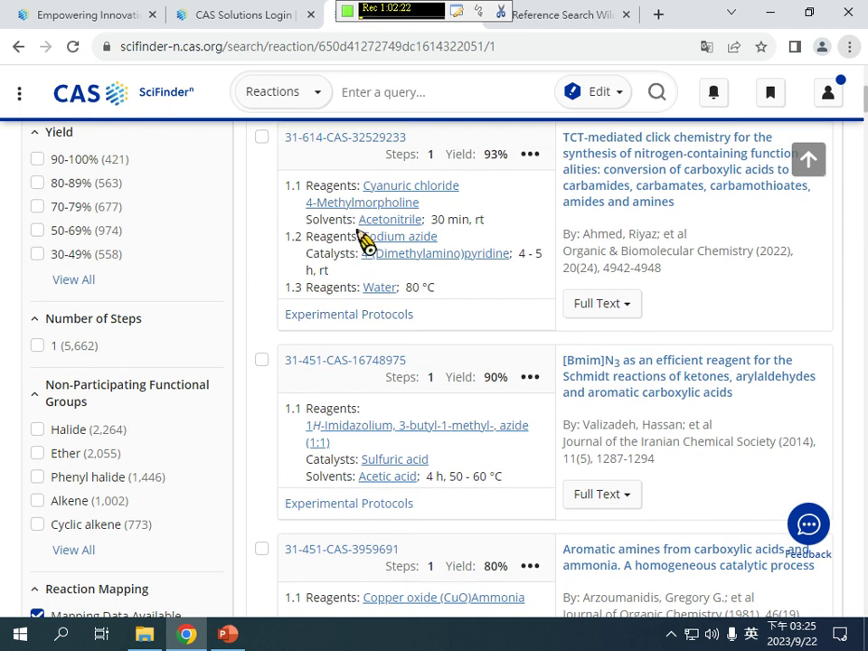
- Check where the reaction entries offer Experimental Protocols, then filter the results by Experimental Procedure
scroll(371, 280, down, 2)
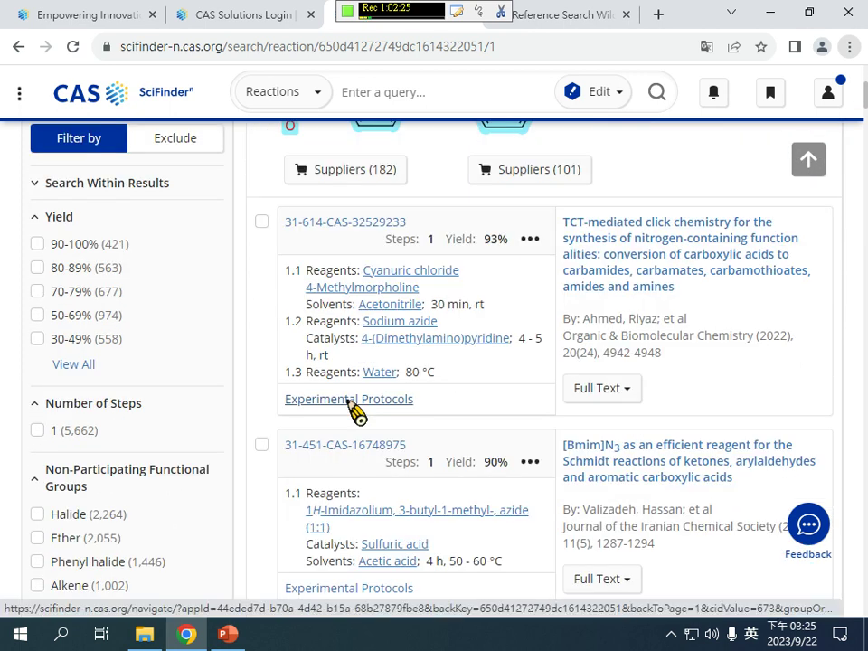
scroll(85, 414, down, 4)
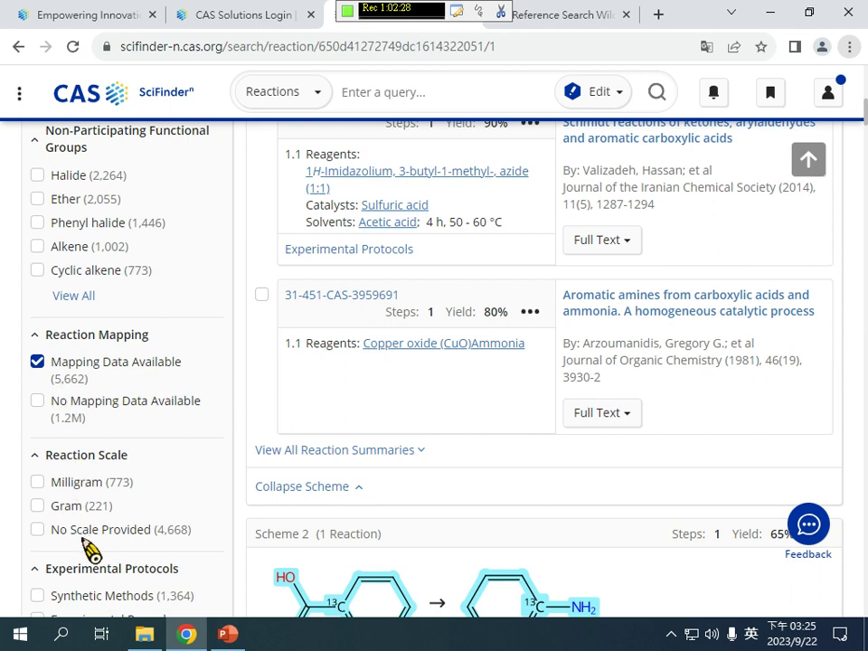
scroll(87, 543, down, 1)
drag(57, 512, 181, 518)
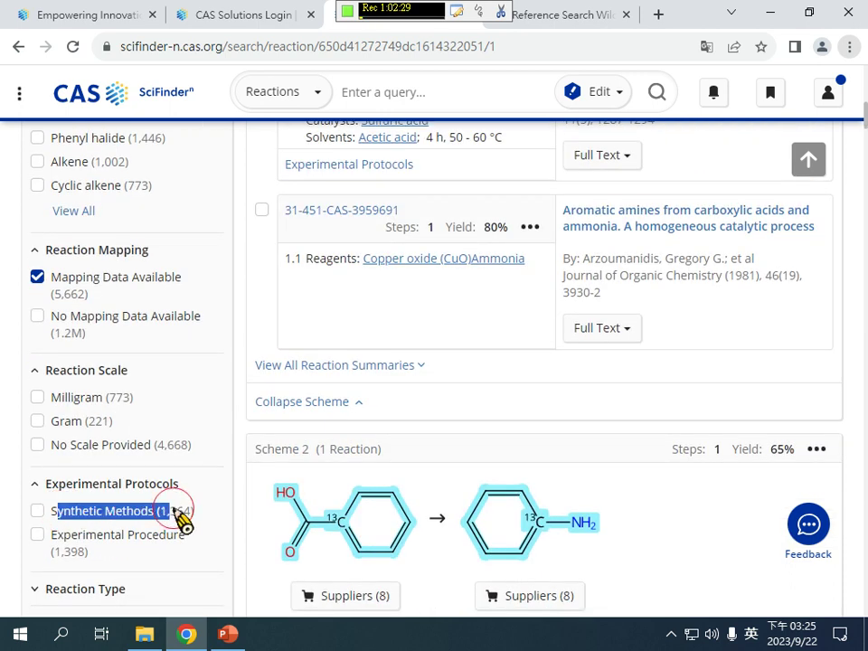
click(37, 535)
drag(39, 535, 139, 541)
click(104, 545)
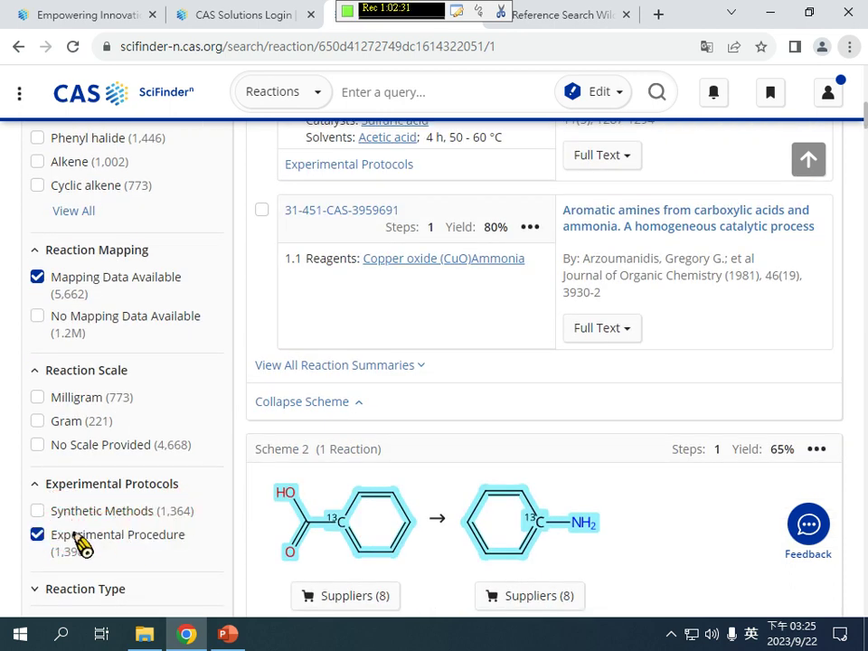
- Remove the Experimental Procedure filter and open the experimental protocols of the first reaction, 31-614-CAS-32529233
click(79, 541)
scroll(349, 361, up, 8)
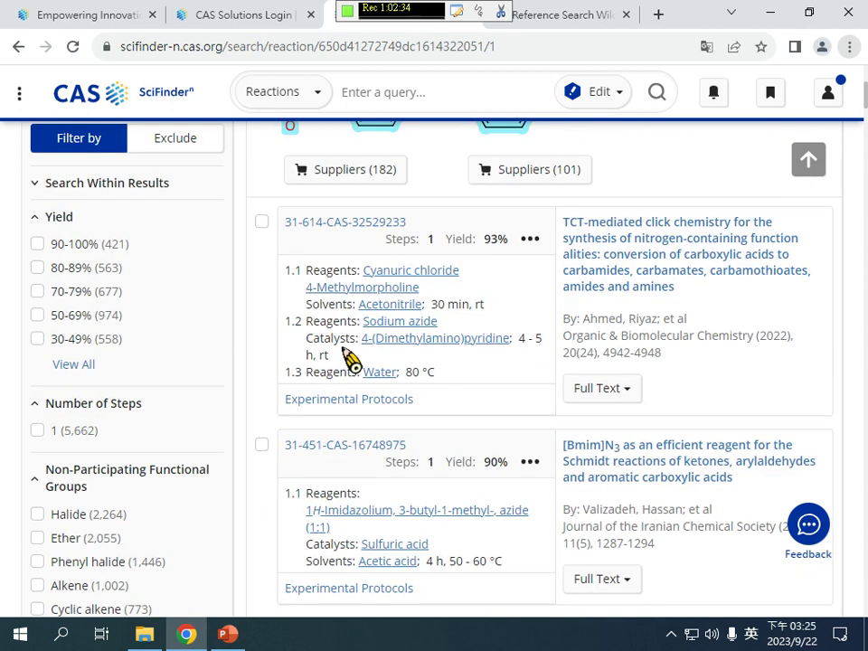
scroll(346, 492, down, 2)
click(351, 401)
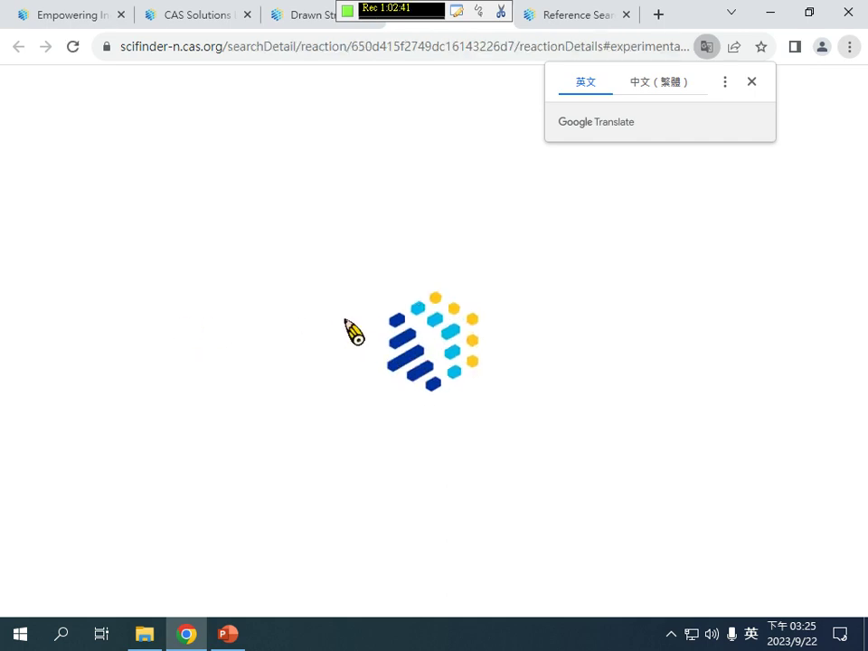
- Read through the reaction's stages, synthetic method, procedure steps and the characterization data for aniline
scroll(398, 362, down, 1)
scroll(398, 363, down, 2)
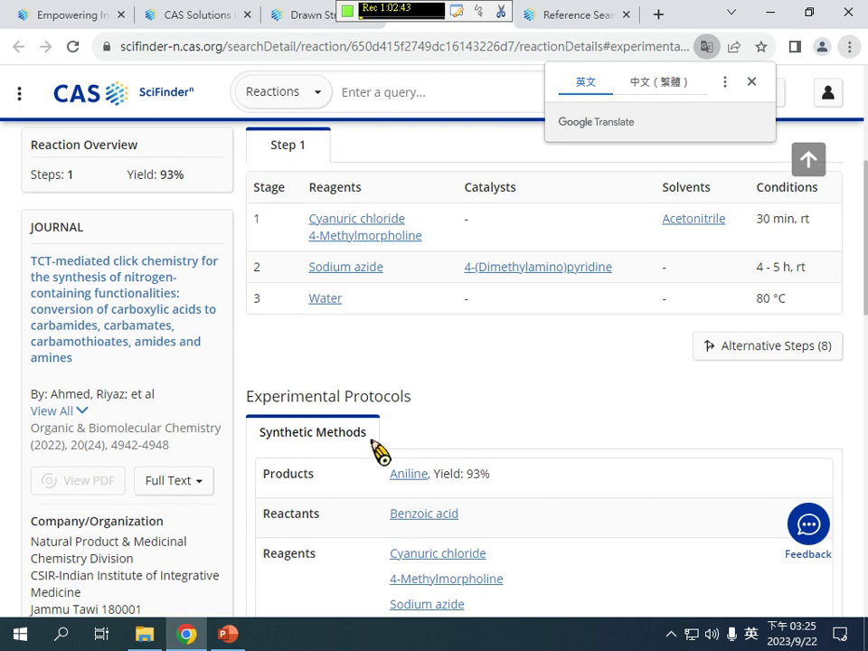
scroll(379, 450, down, 3)
scroll(535, 548, down, 3)
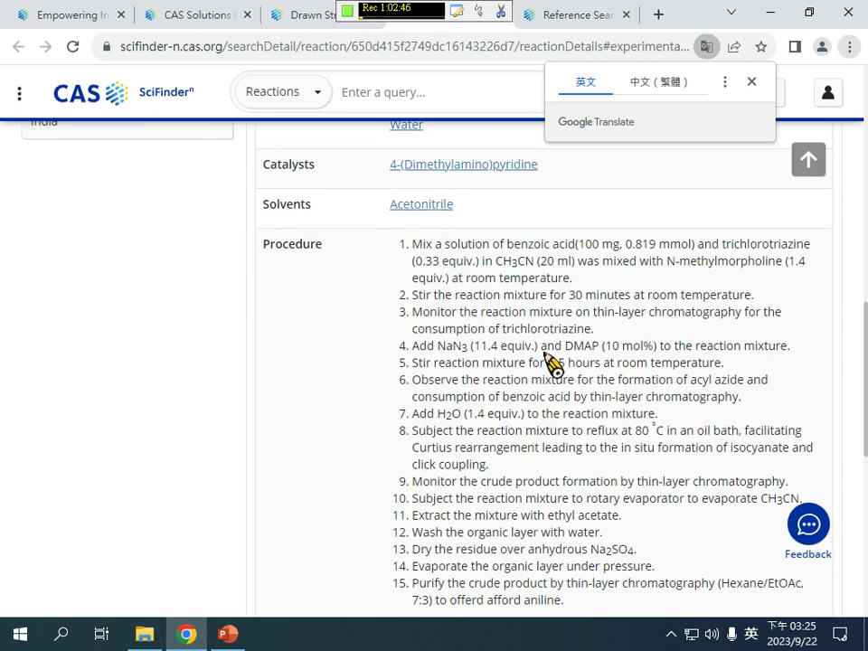
scroll(570, 421, down, 5)
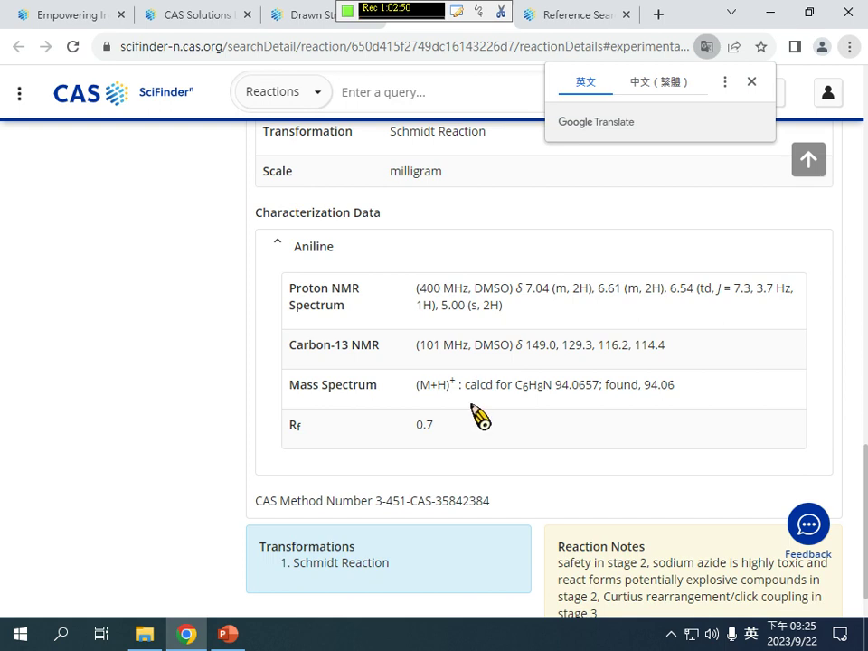
scroll(481, 417, up, 15)
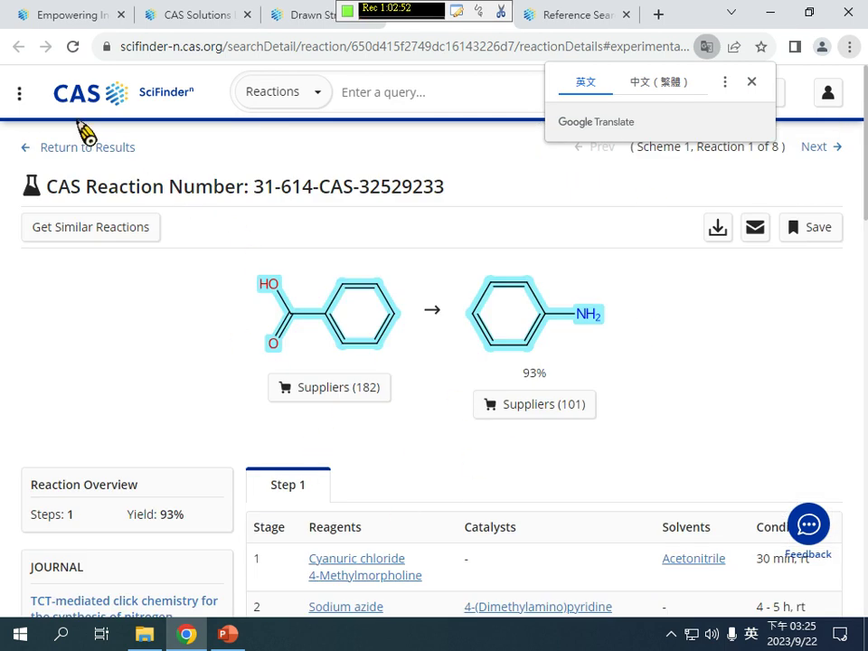
click(97, 110)
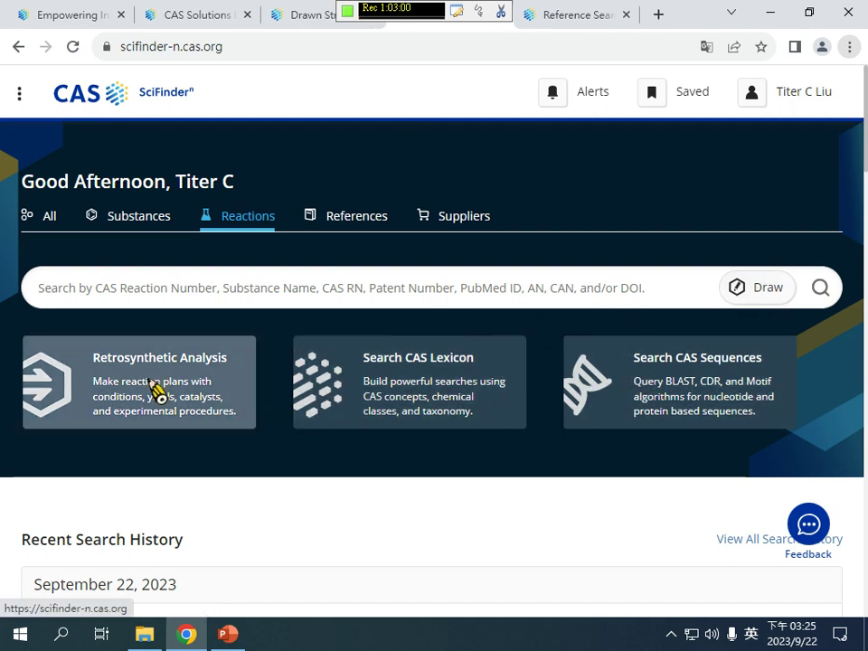
click(156, 389)
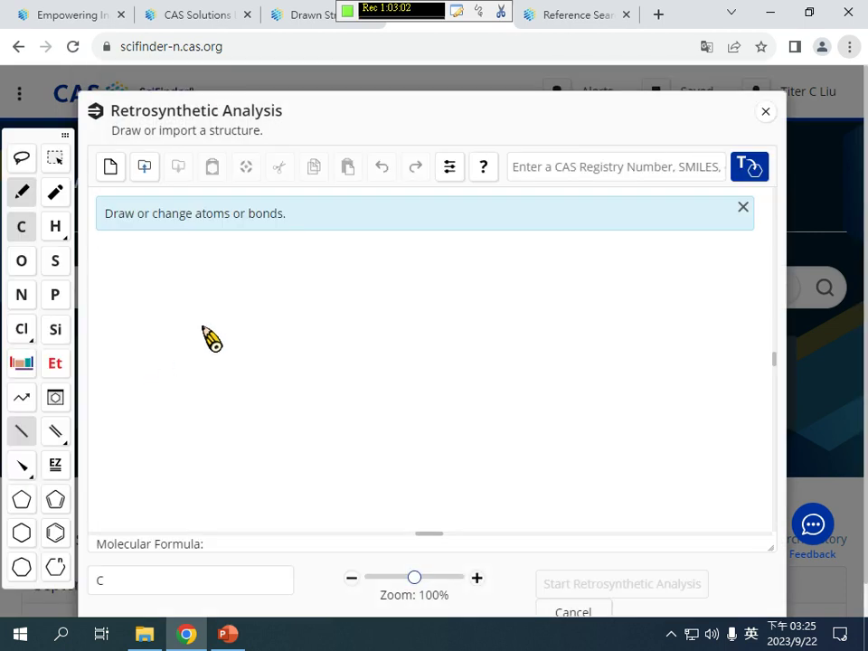
click(205, 22)
click(295, 22)
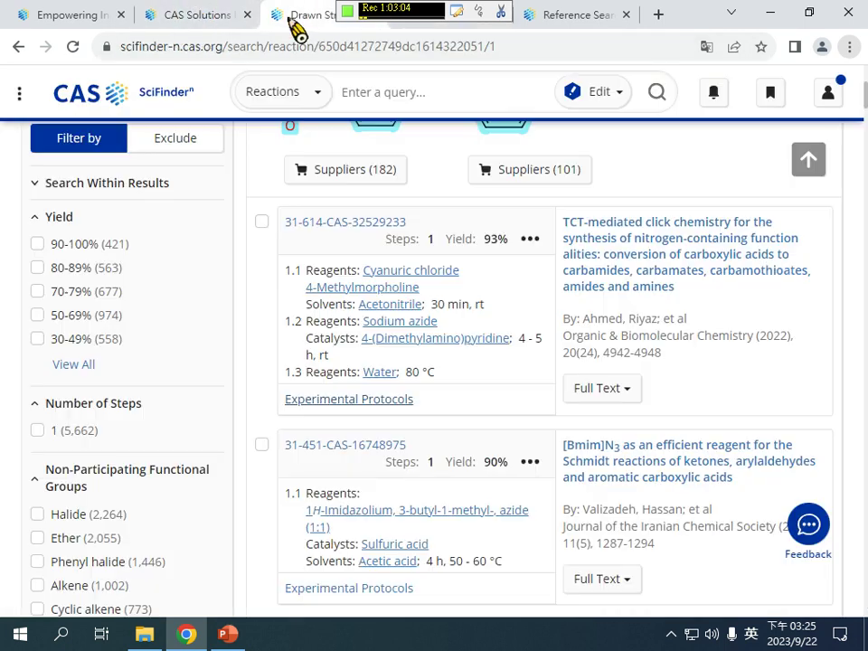
scroll(395, 260, up, 5)
click(548, 20)
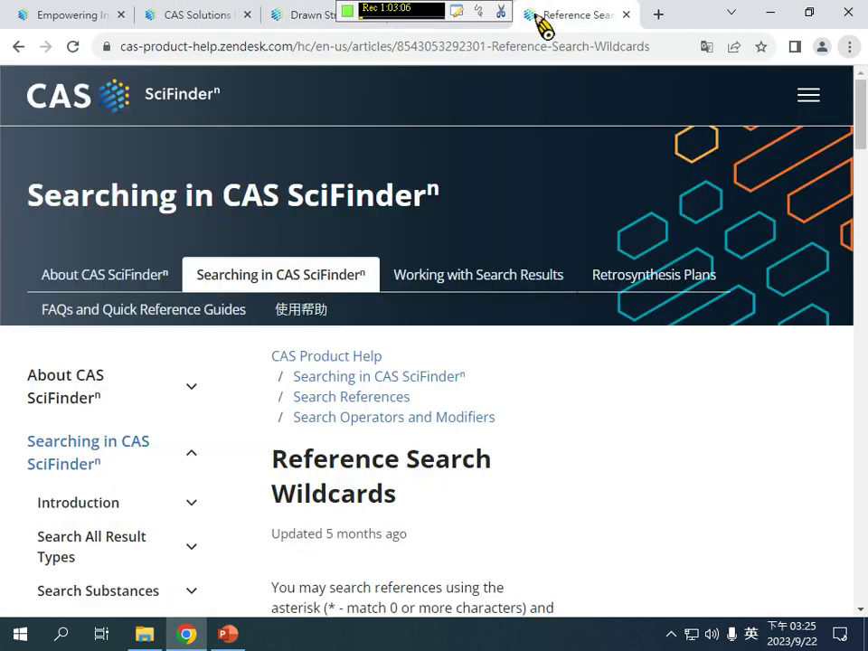
click(290, 22)
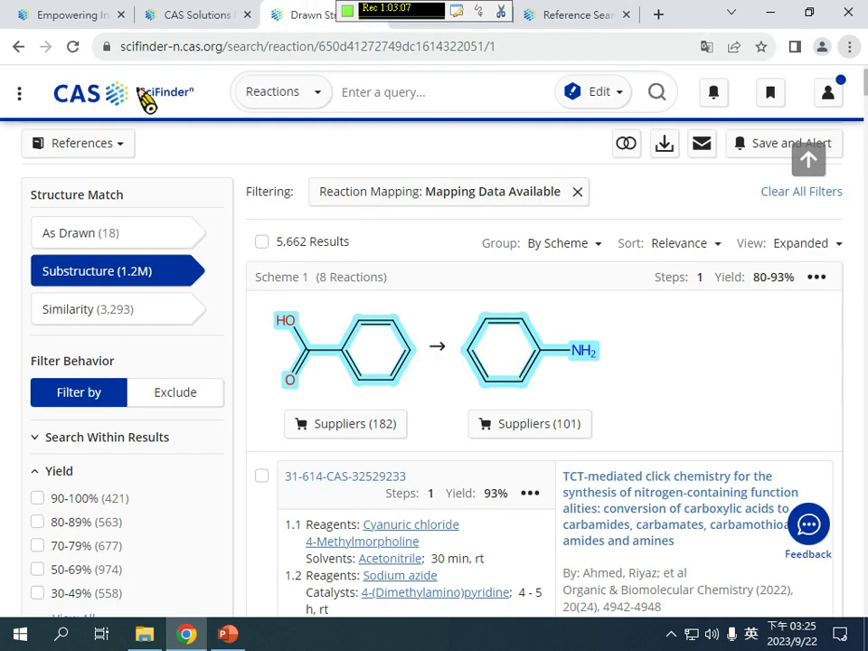
- Reopen the Patent Markush structure query from the search history, turn off Search Patent Markush and run it as a substance search
click(145, 98)
scroll(516, 281, down, 15)
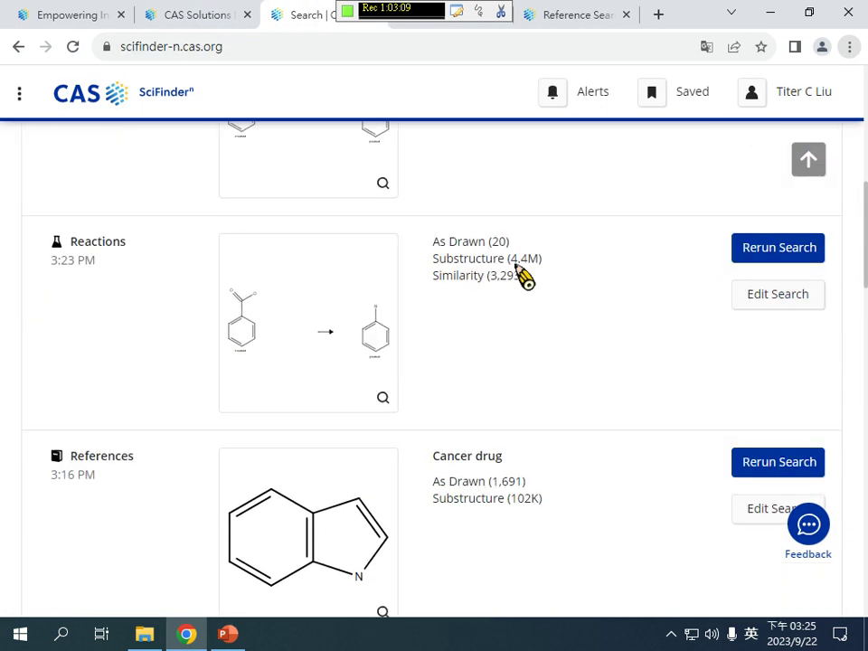
scroll(523, 276, down, 3)
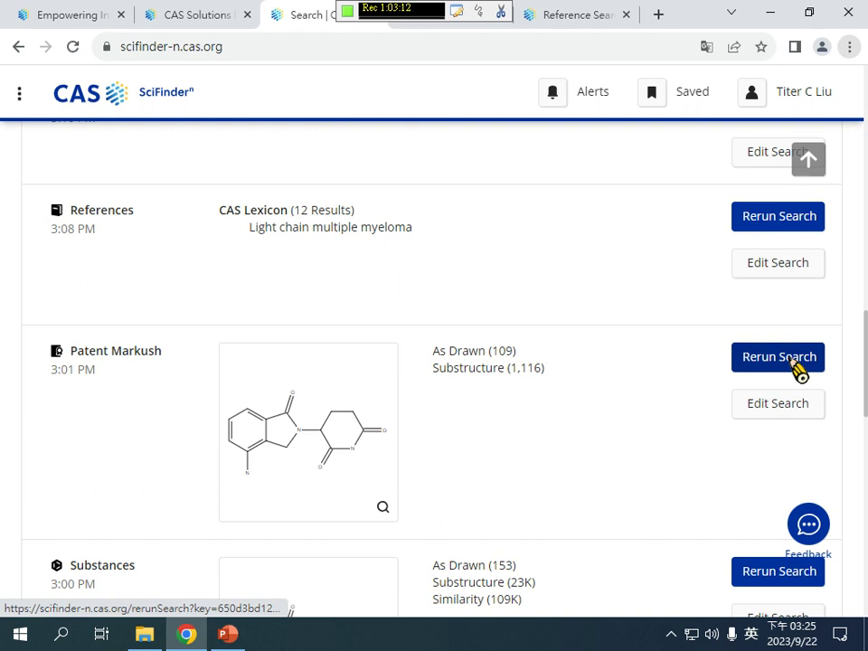
click(783, 407)
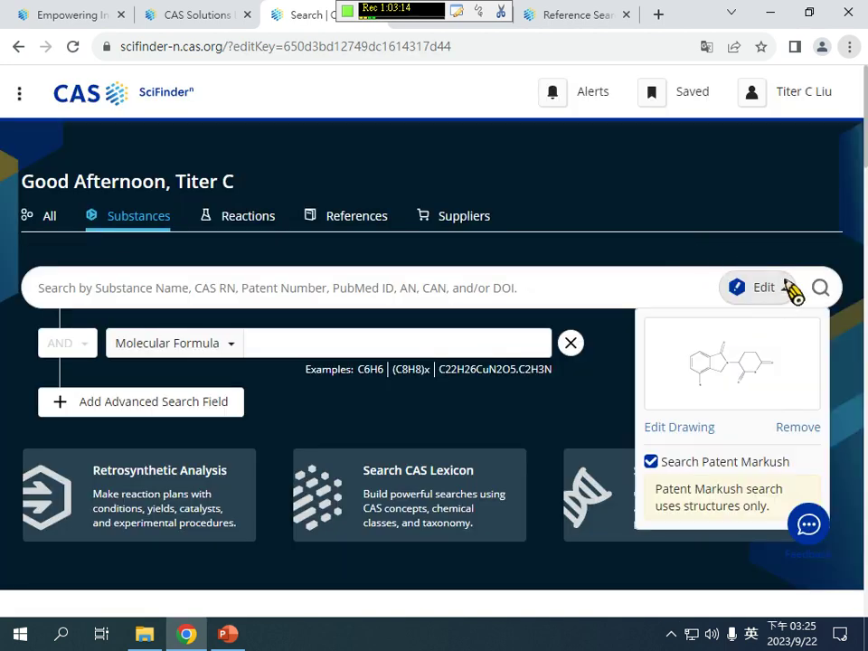
click(709, 464)
click(822, 290)
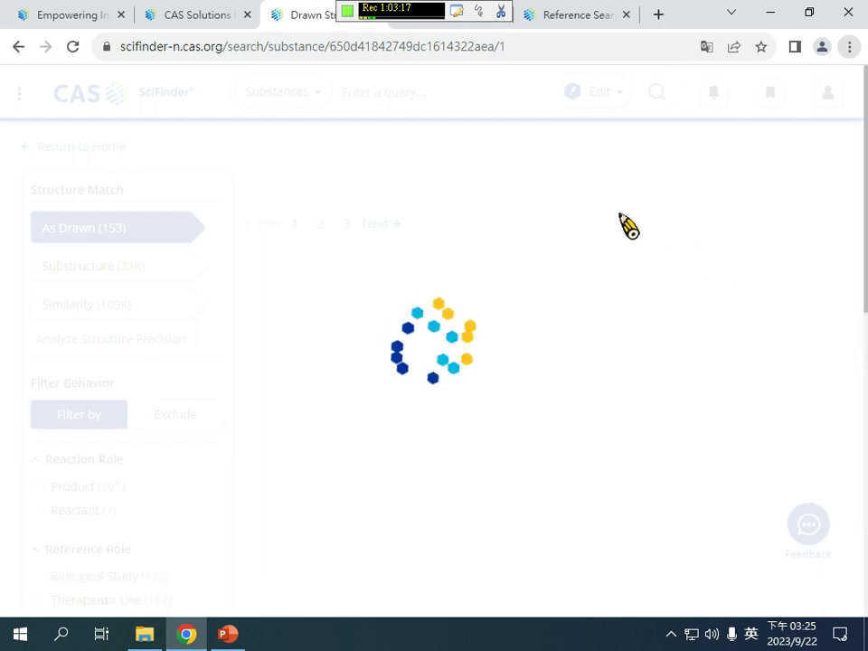
- Start a retrosynthetic analysis for substance 191732-72-6 from the as-drawn results
scroll(585, 404, down, 2)
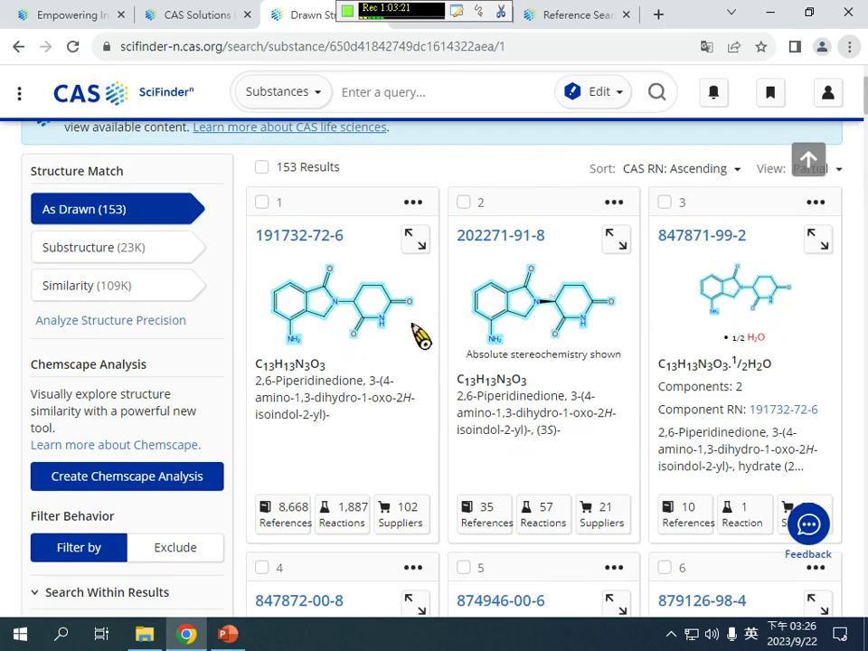
click(359, 318)
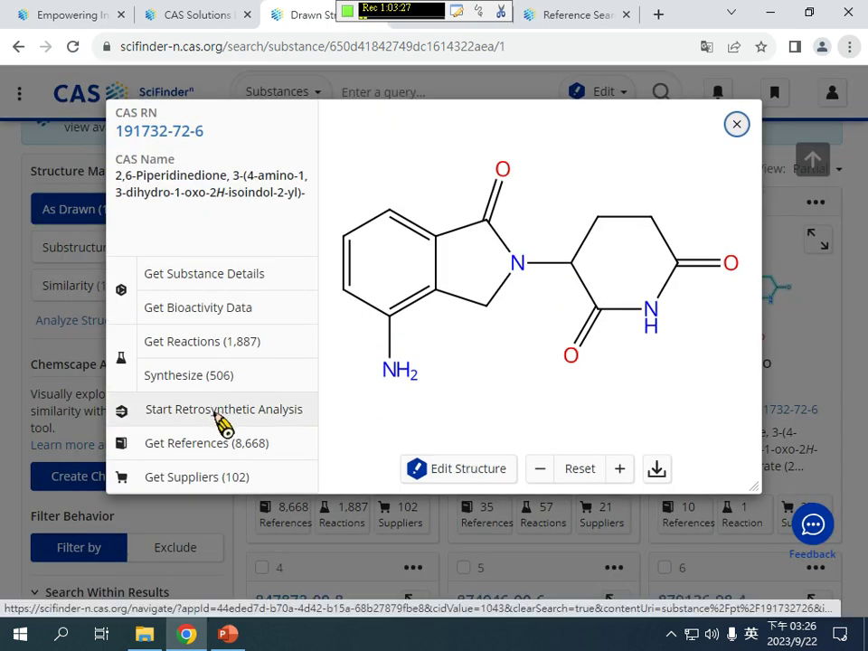
click(215, 415)
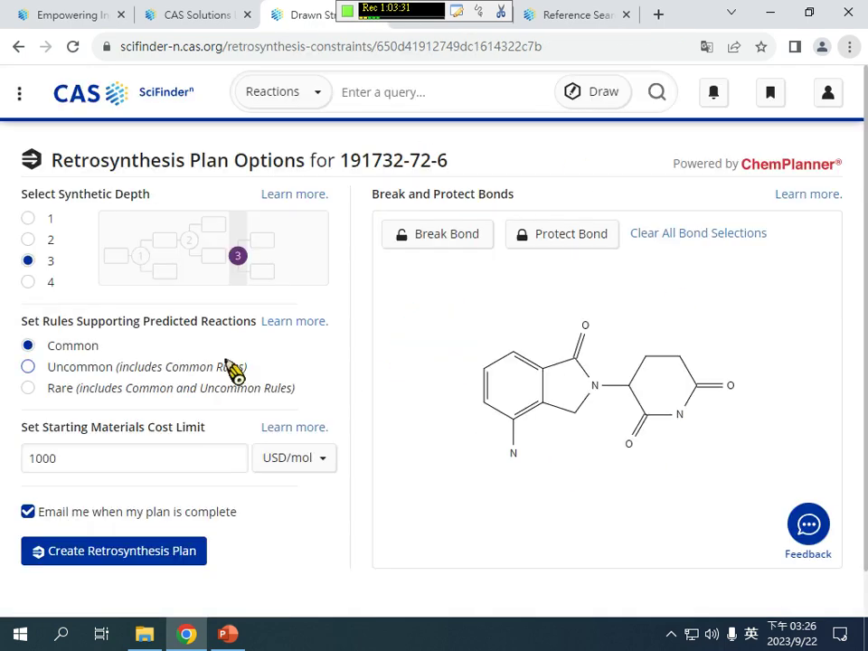
- Create the retrosynthesis plan with a synthetic depth of 4, leaving all bonds neither broken nor protected
click(28, 281)
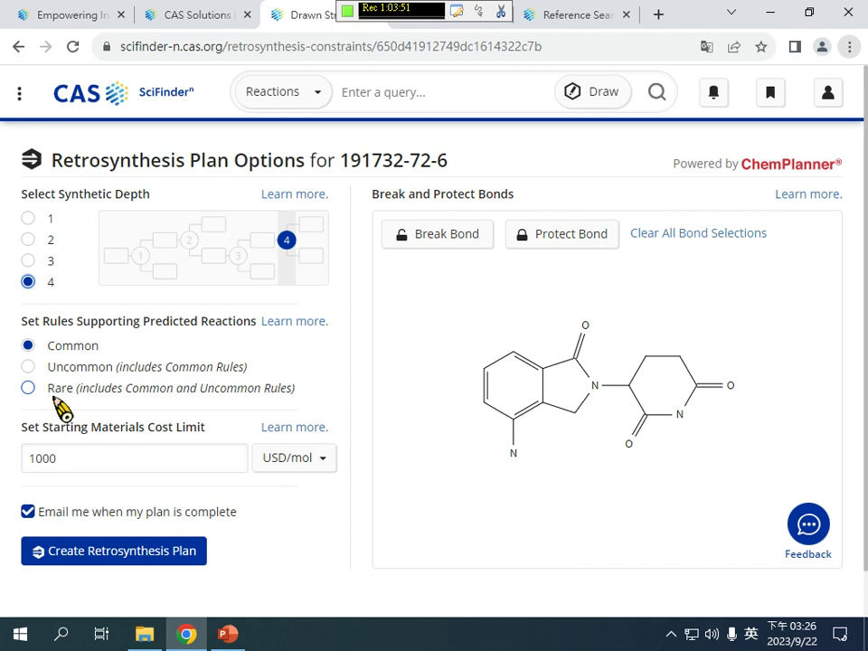
click(450, 233)
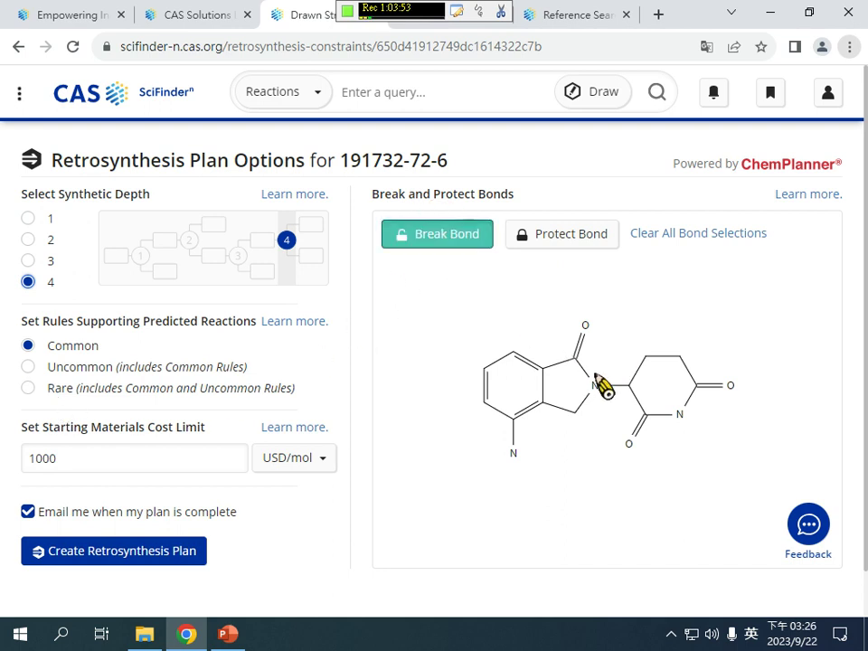
click(451, 244)
click(572, 237)
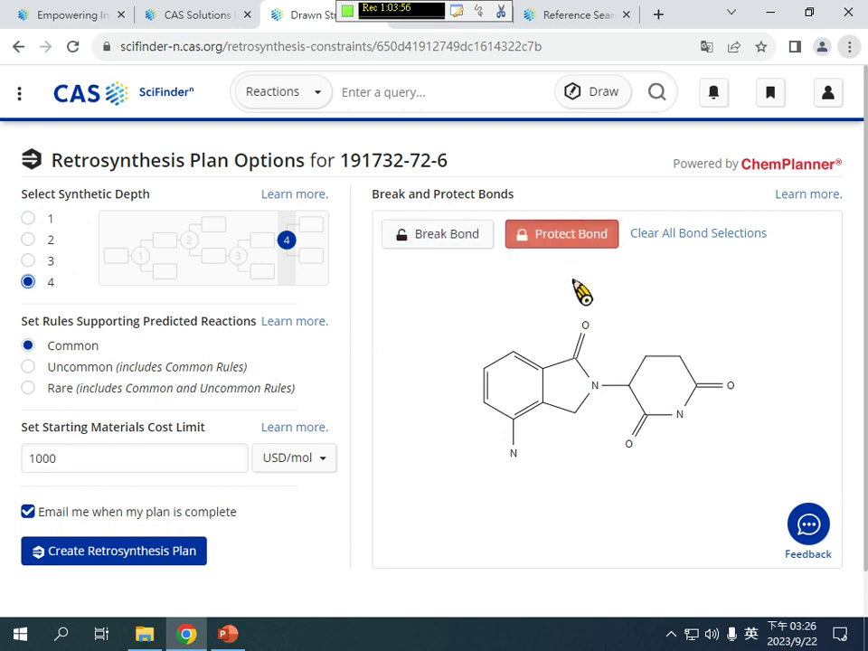
click(559, 240)
click(102, 554)
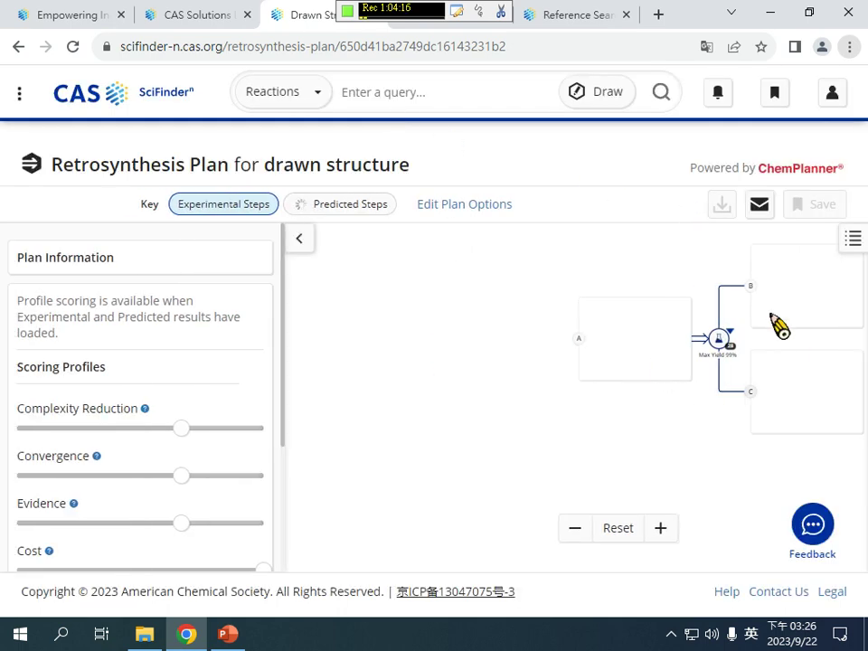
- Review all alternatives for the plan's step from A to B and C, and select alternative 5 of 11
drag(731, 481, 545, 484)
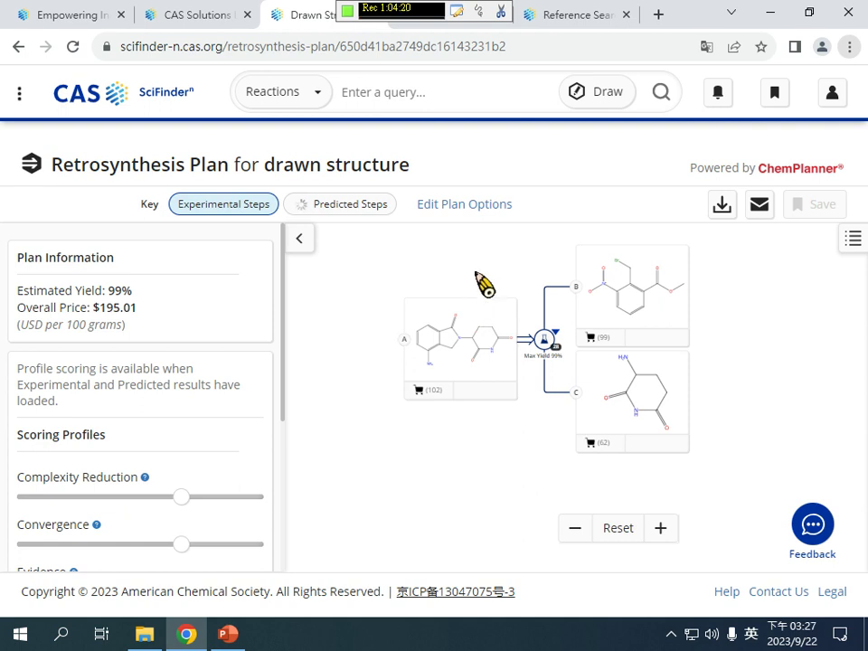
click(553, 346)
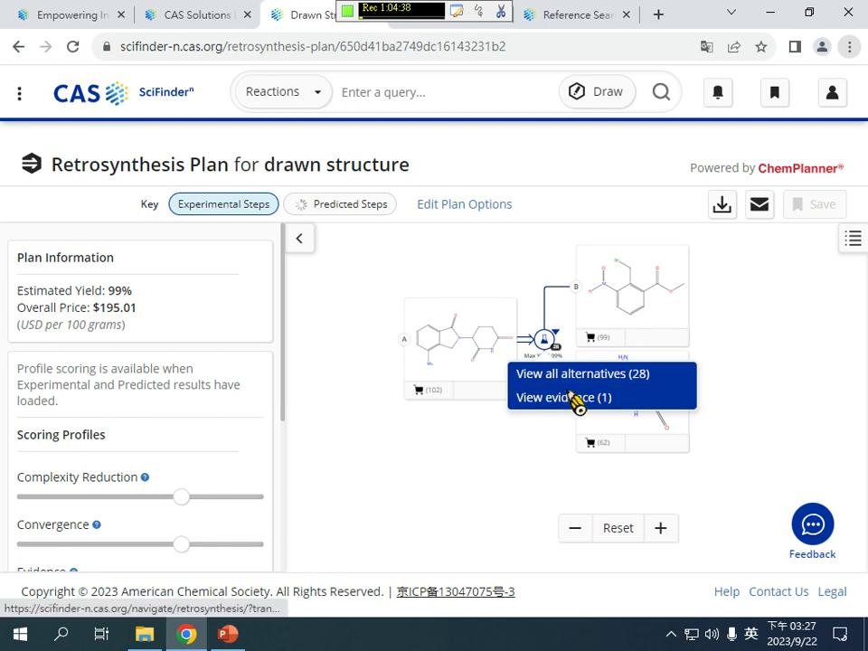
click(573, 378)
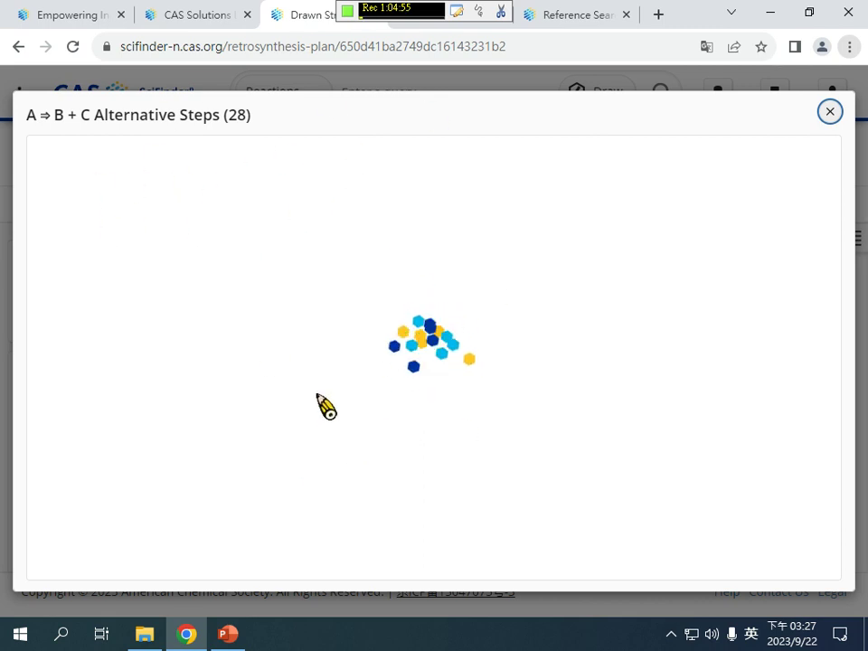
scroll(380, 378, down, 8)
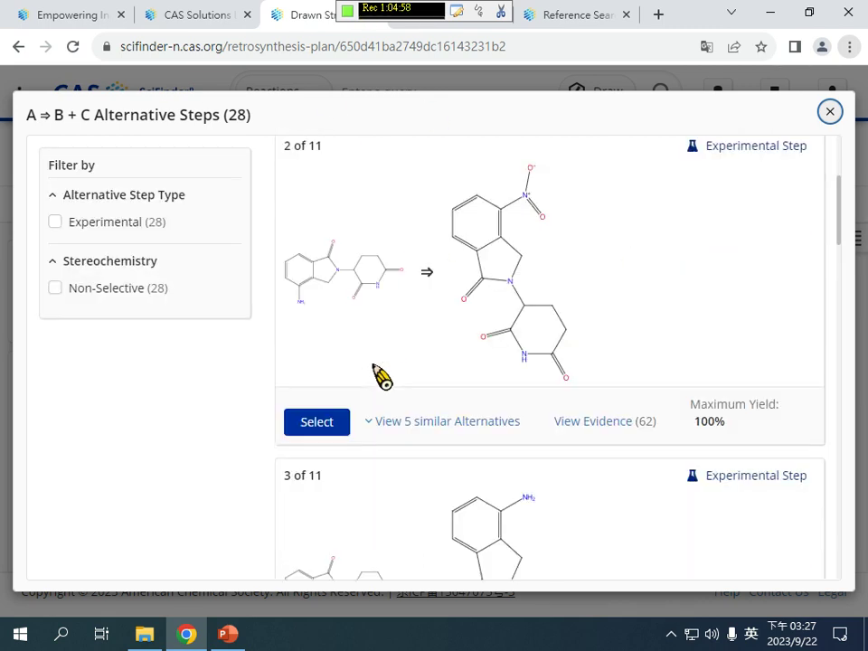
scroll(434, 384, down, 2)
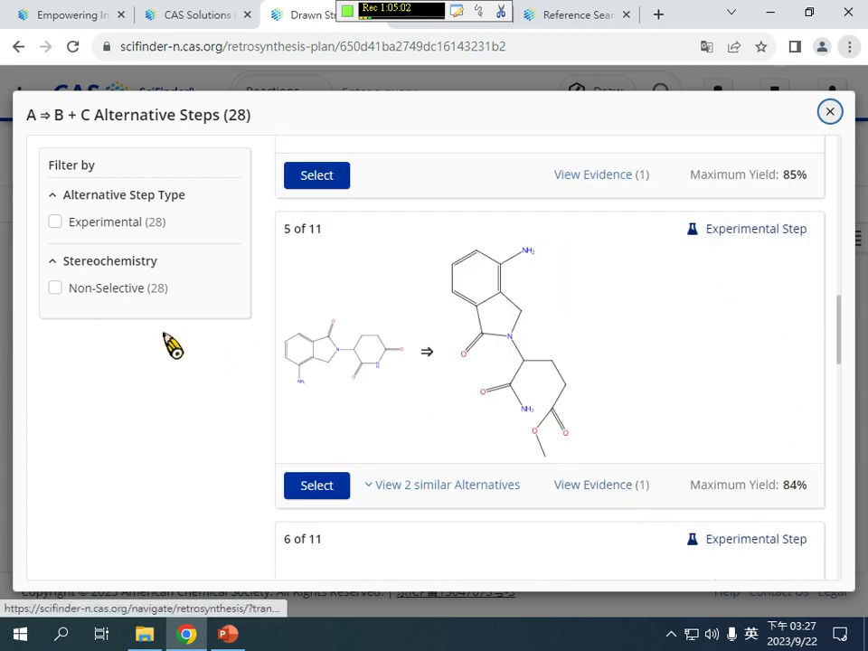
click(333, 487)
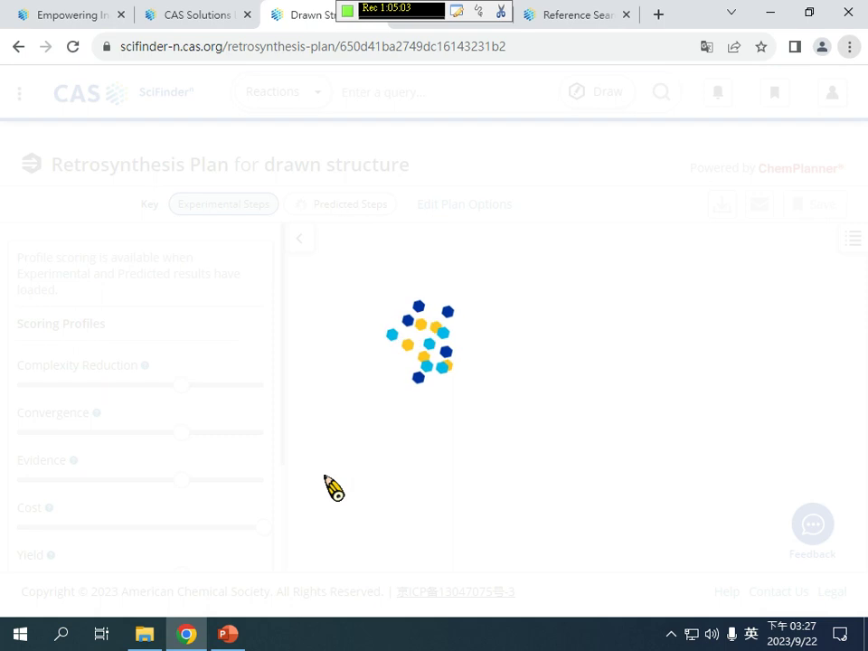
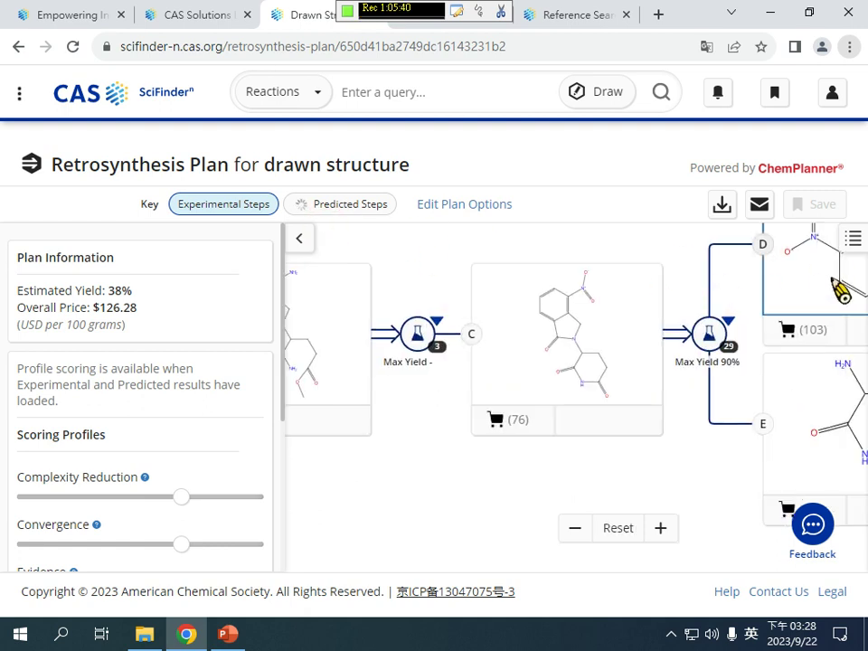
- Check the actions offered for starting material D, then examine the plan's estimated yield and the route back to target A
click(839, 289)
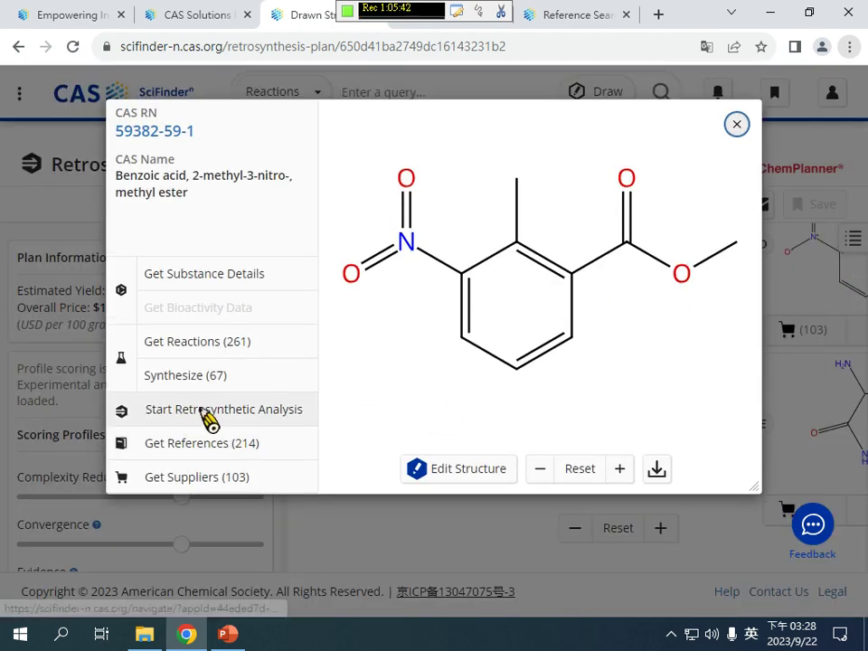
click(737, 124)
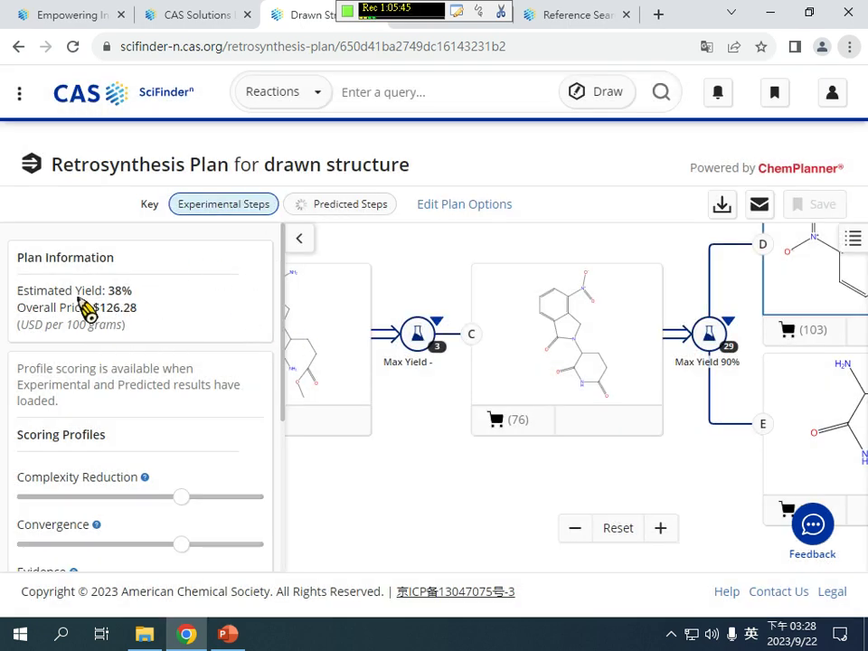
drag(18, 289, 138, 291)
click(131, 328)
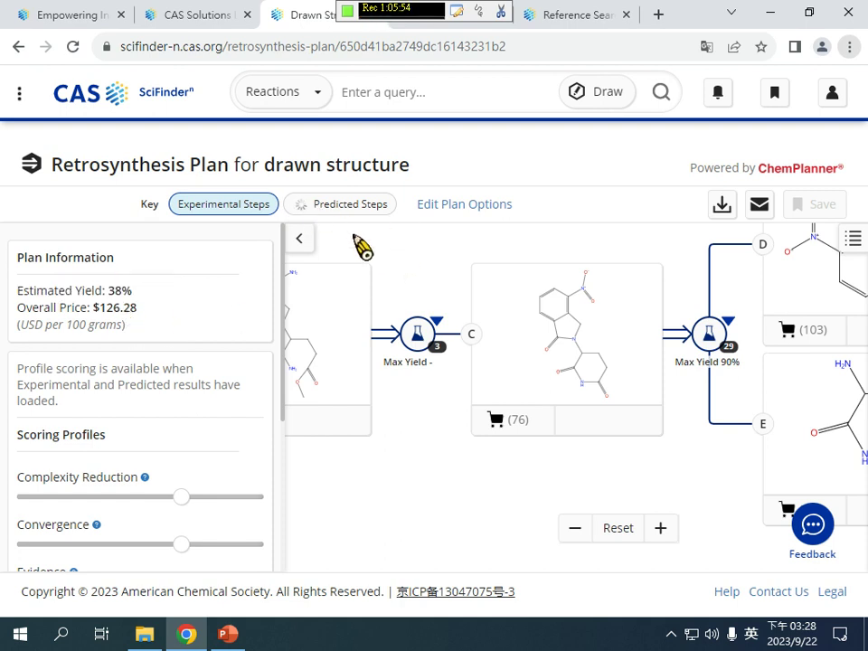
drag(397, 268, 425, 269)
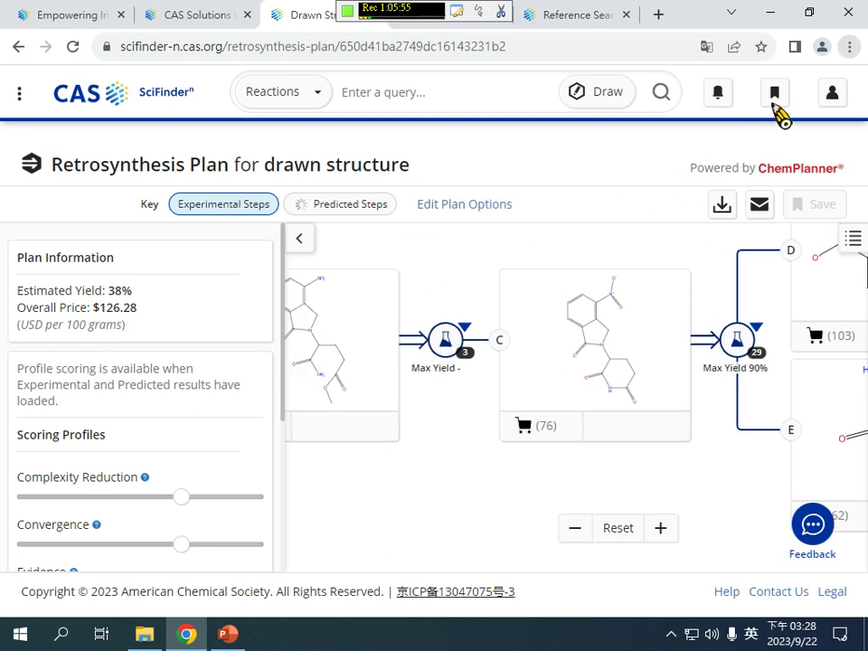
drag(617, 289, 697, 265)
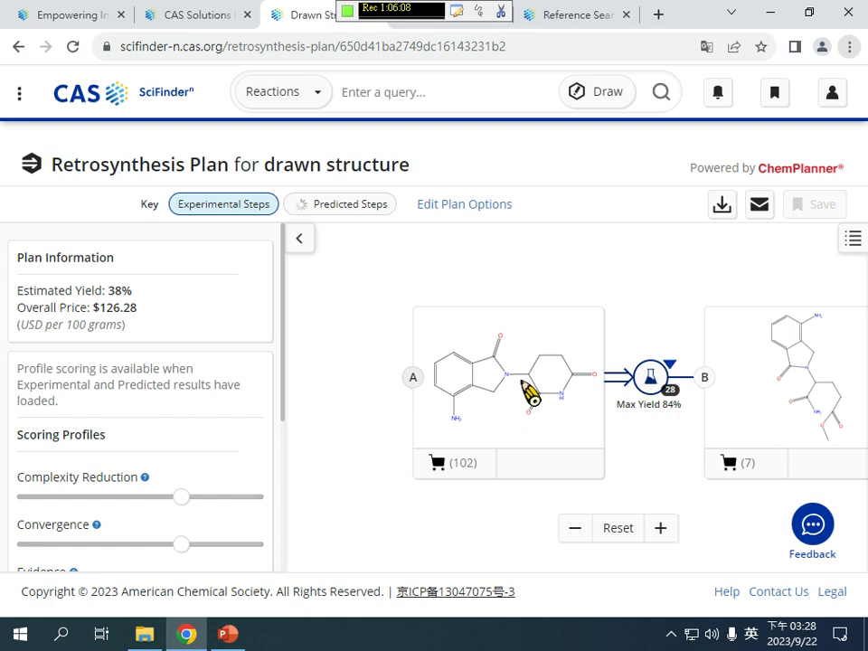
click(735, 276)
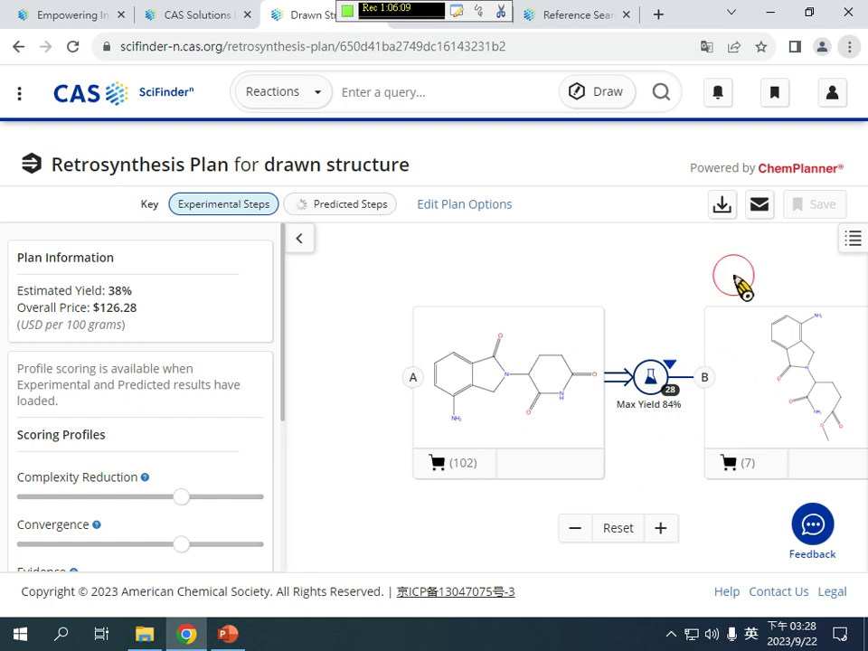
- Open the search history and filter it to retrosynthesis searches
drag(734, 276, 586, 259)
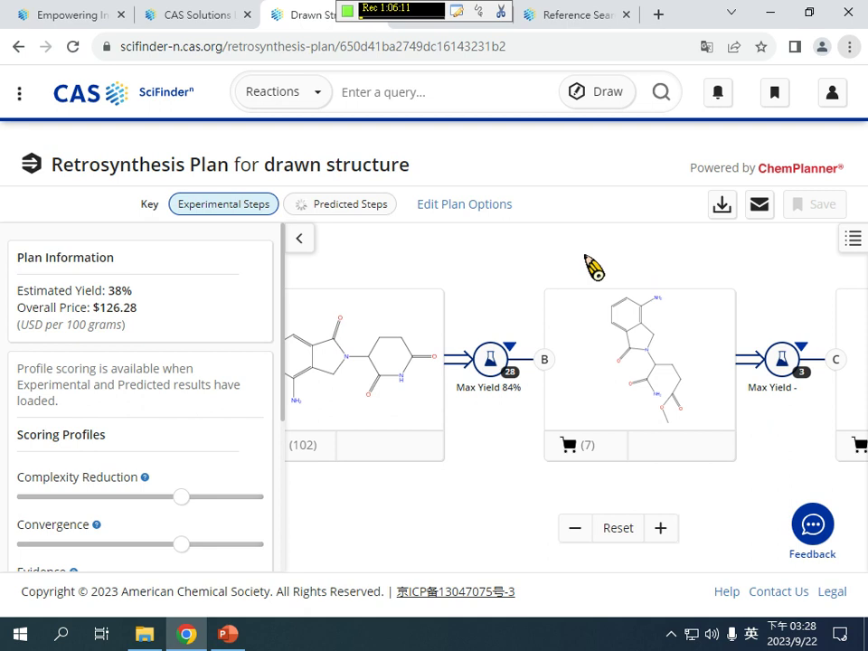
click(775, 92)
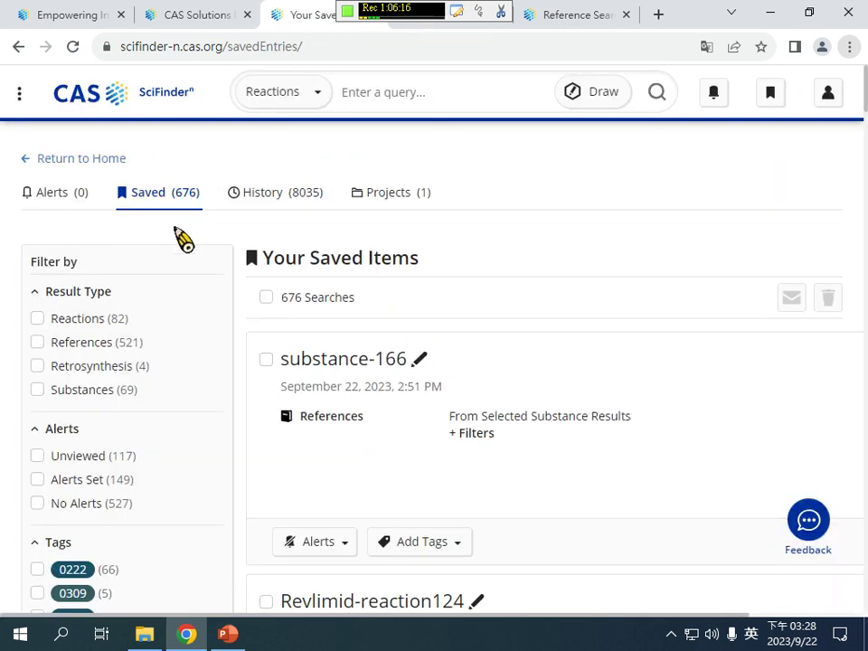
click(254, 196)
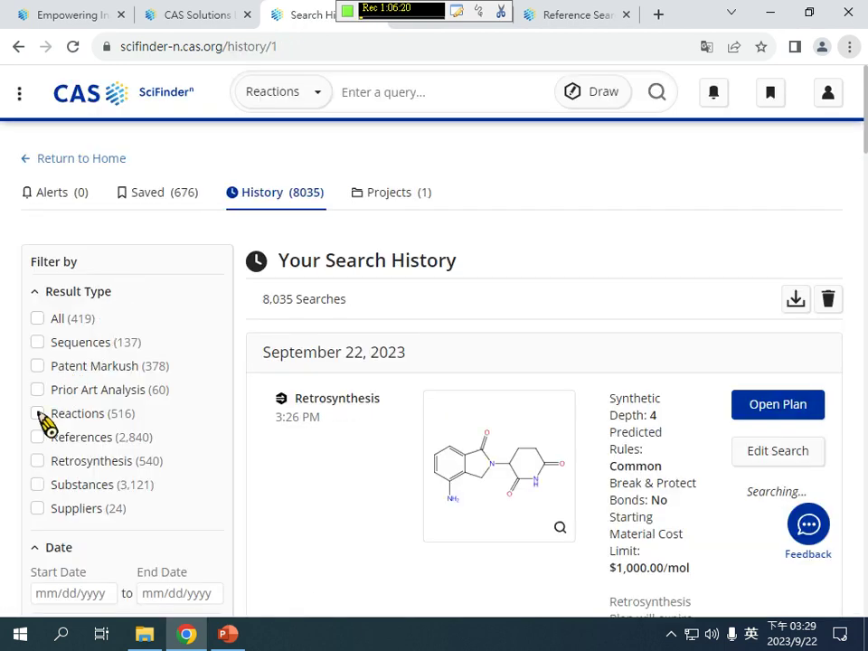
click(78, 465)
scroll(145, 508, down, 3)
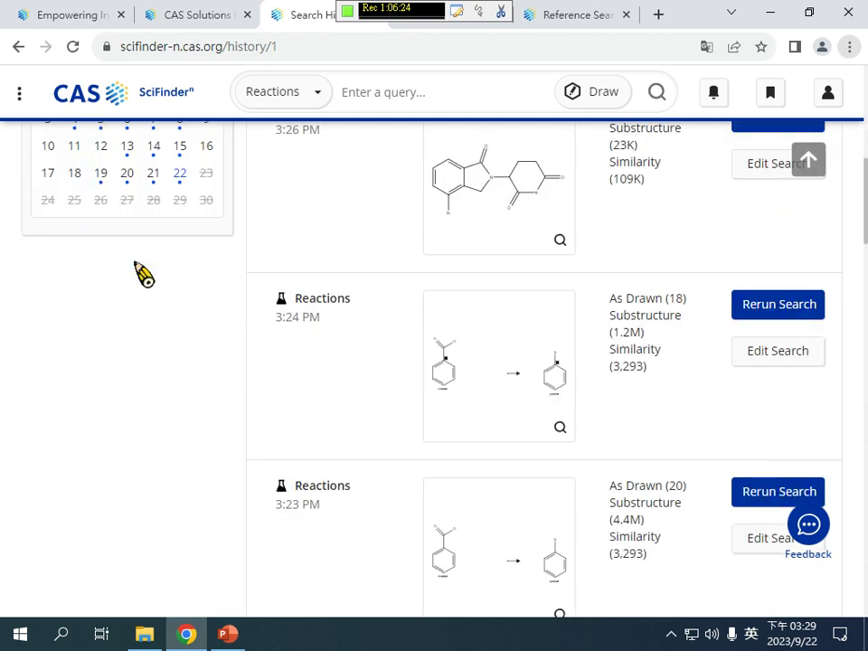
click(708, 321)
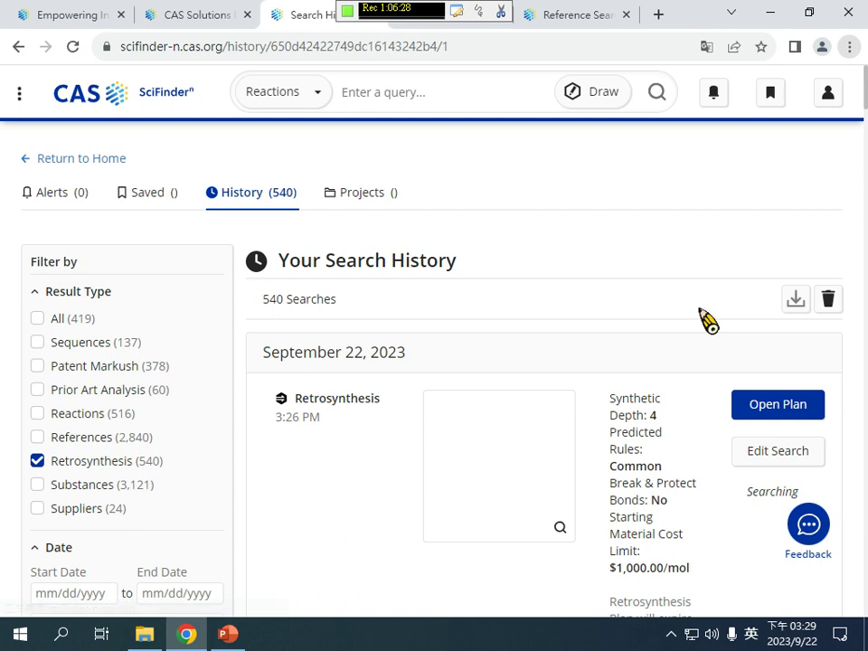
- Open the completed September 20, 2023 retrosynthesis plan from 2:54 PM and compare its route with predicted steps excluded and included
scroll(702, 314, down, 4)
scroll(713, 336, down, 1)
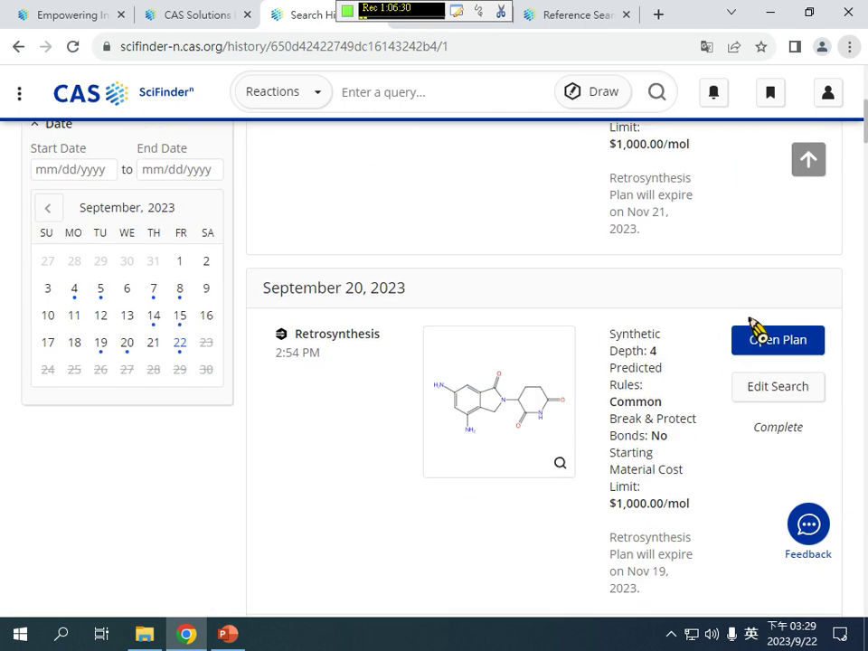
click(814, 351)
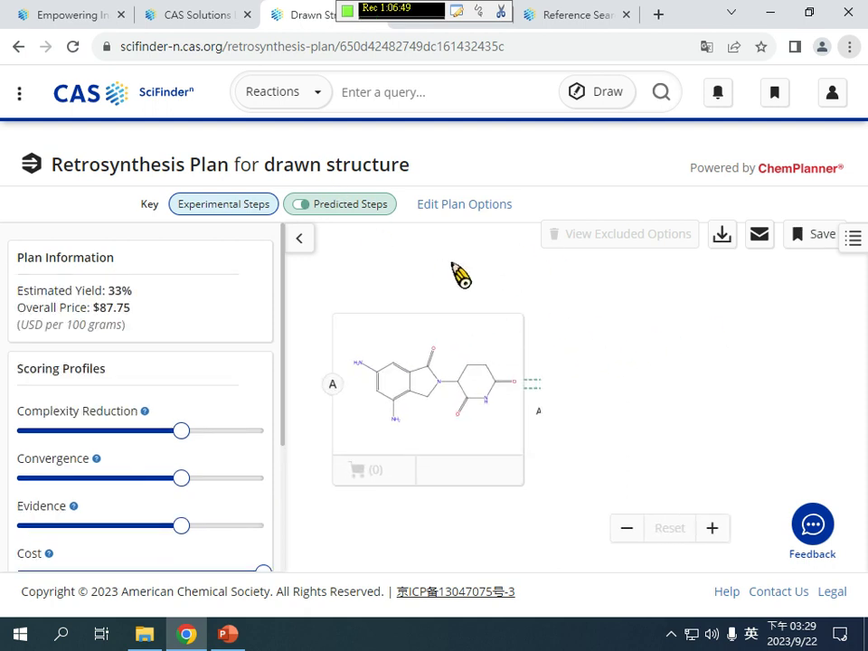
click(301, 205)
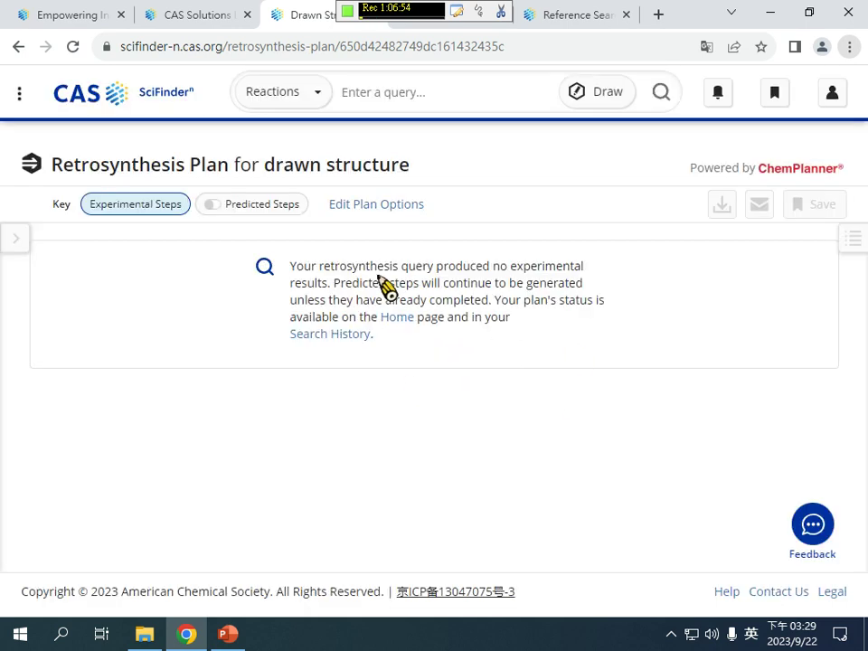
click(223, 204)
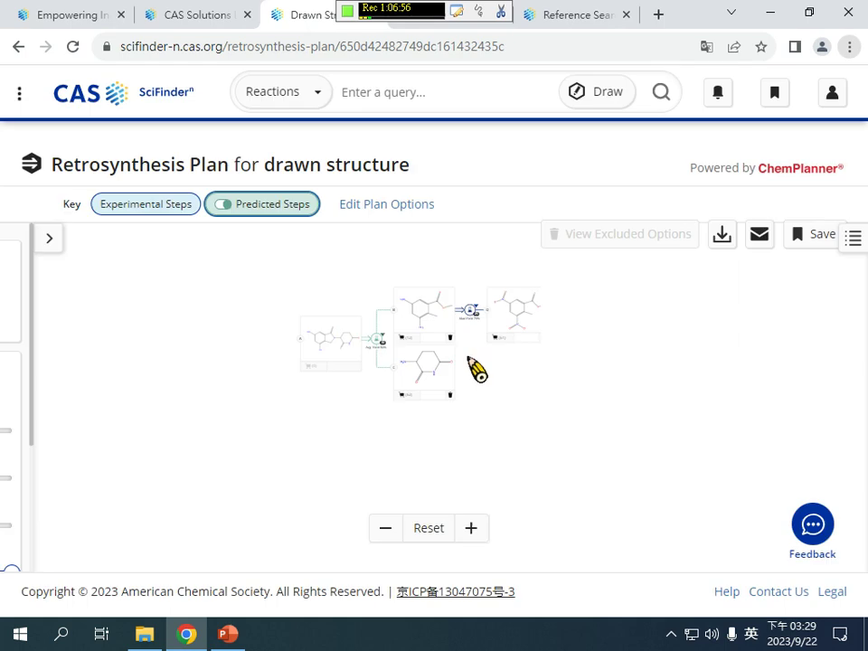
click(654, 409)
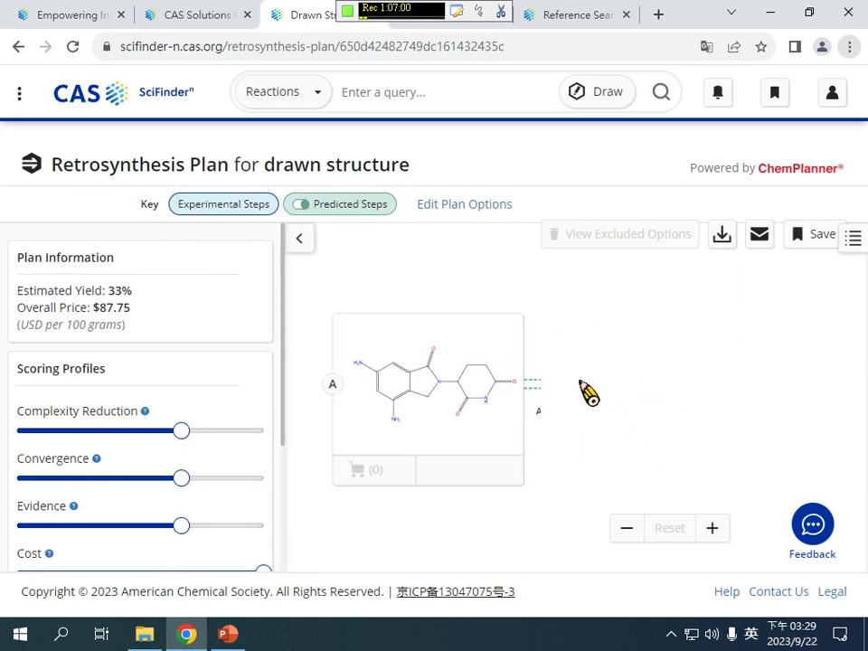
click(592, 331)
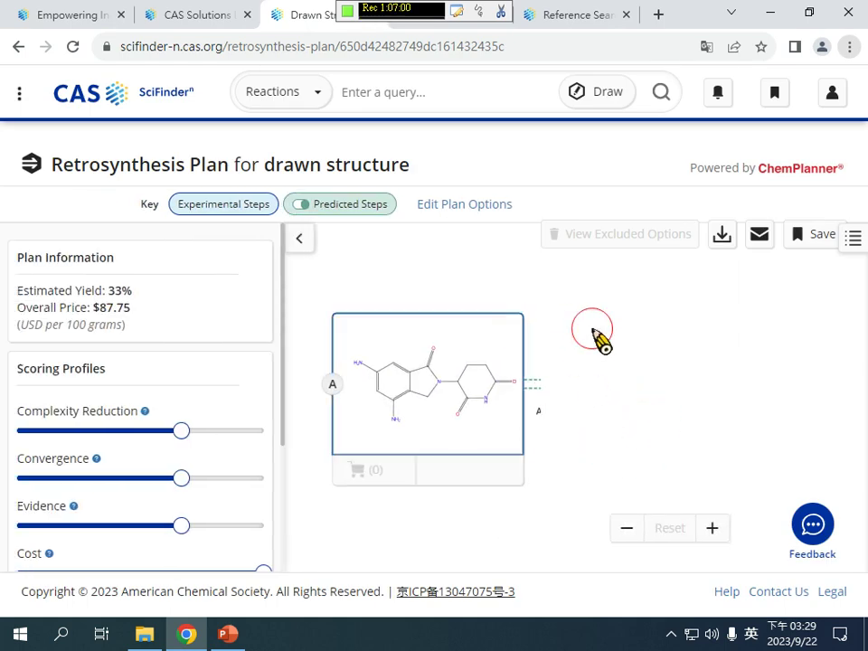
- Return to the full search history and filter it again by the Retrosynthesis result type
click(20, 48)
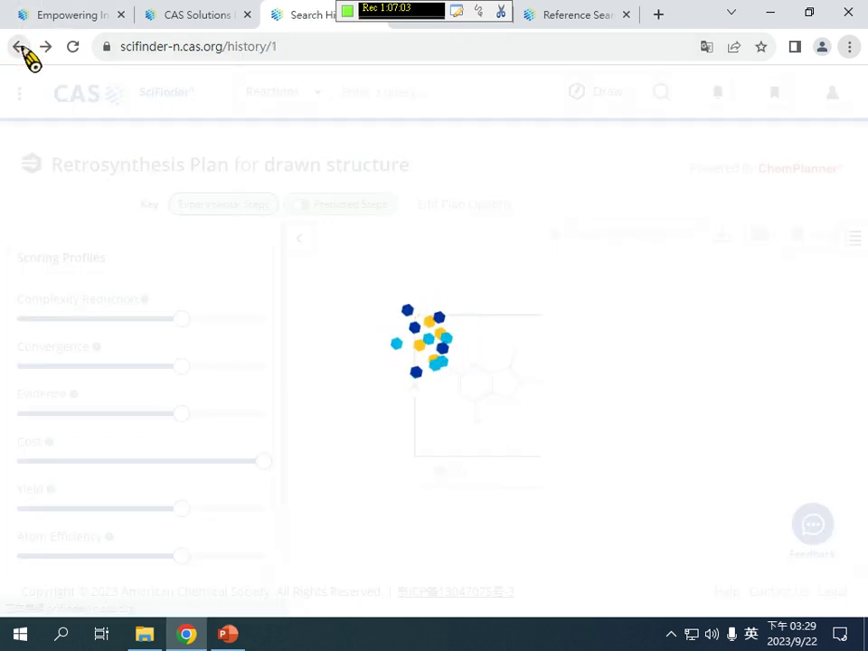
scroll(511, 404, down, 4)
scroll(511, 404, down, 4)
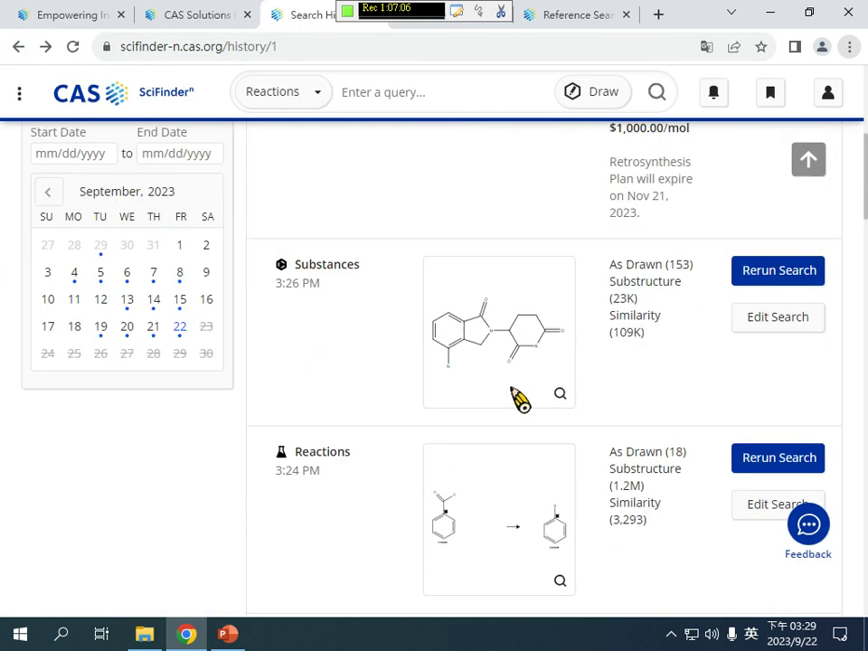
scroll(517, 399, up, 3)
scroll(527, 394, up, 3)
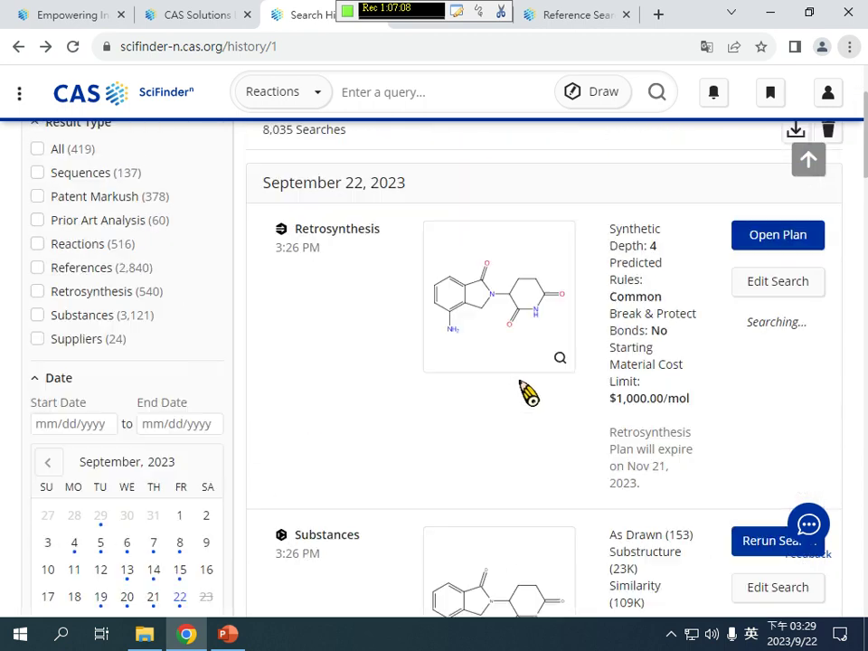
scroll(528, 394, up, 2)
scroll(527, 394, down, 12)
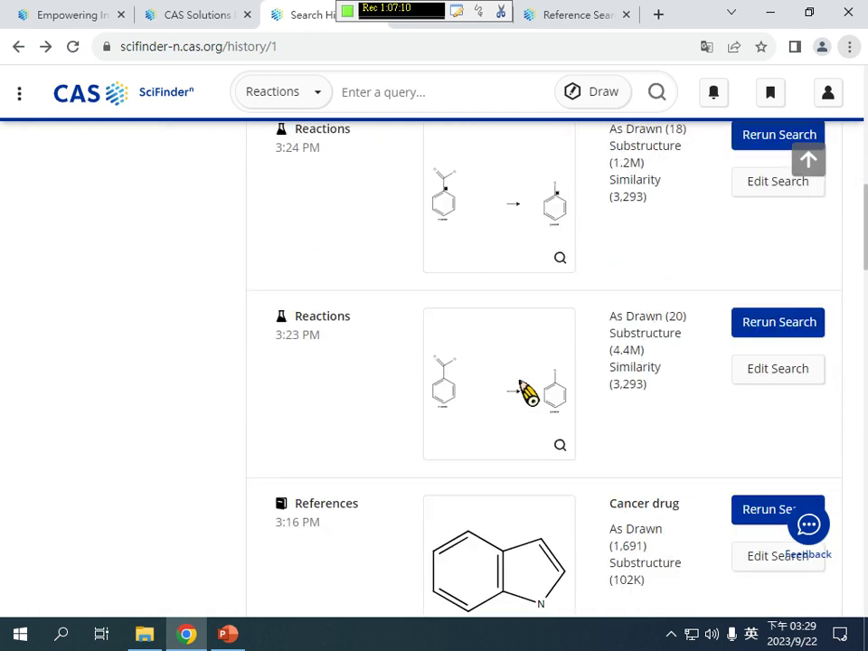
scroll(146, 361, up, 13)
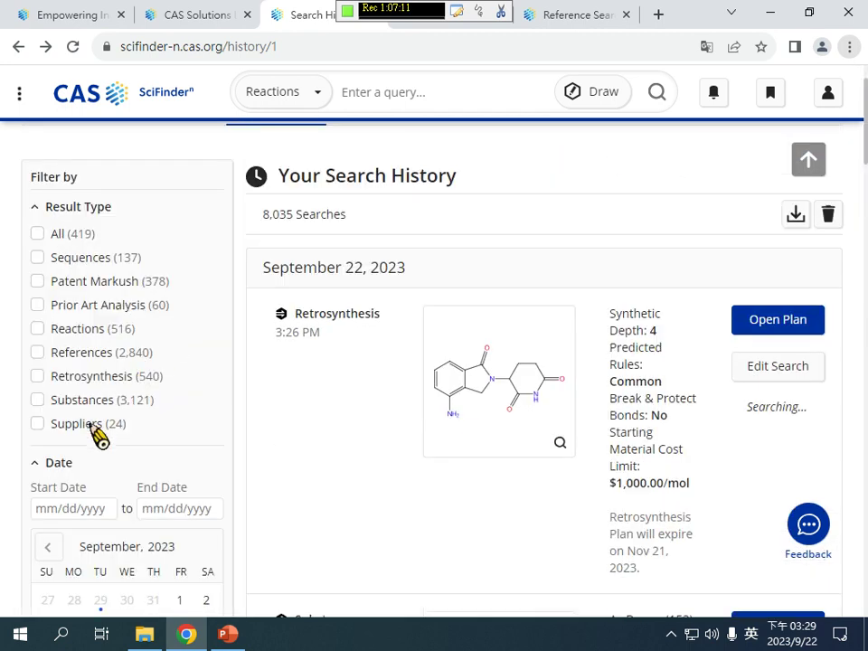
click(79, 387)
scroll(110, 412, down, 5)
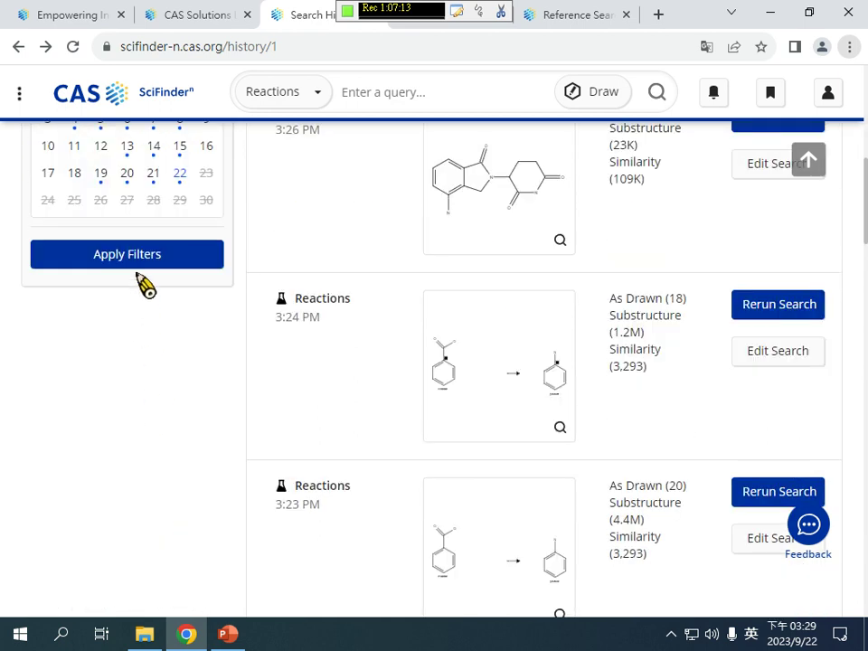
click(134, 261)
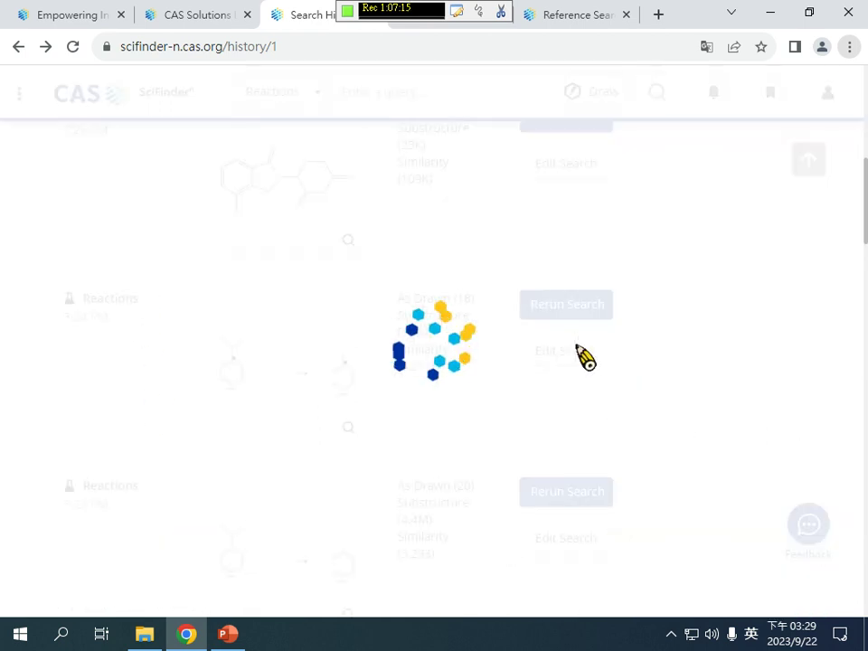
- Open the saved-history plan for the fluorophenyl benzotriazole target with a bis(hydroxymethyl)phosphinyl group and include its predicted steps
scroll(769, 452, down, 9)
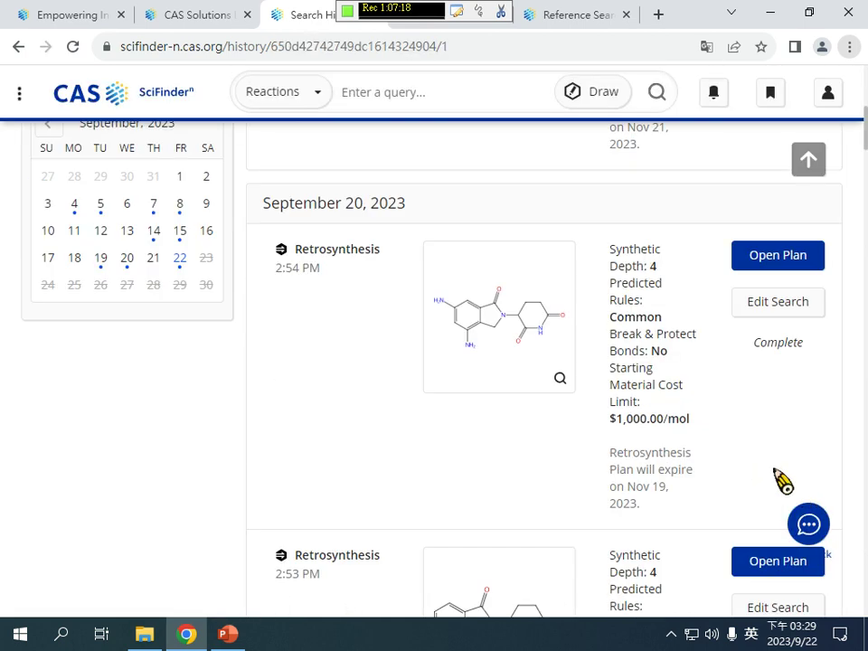
scroll(756, 472, down, 8)
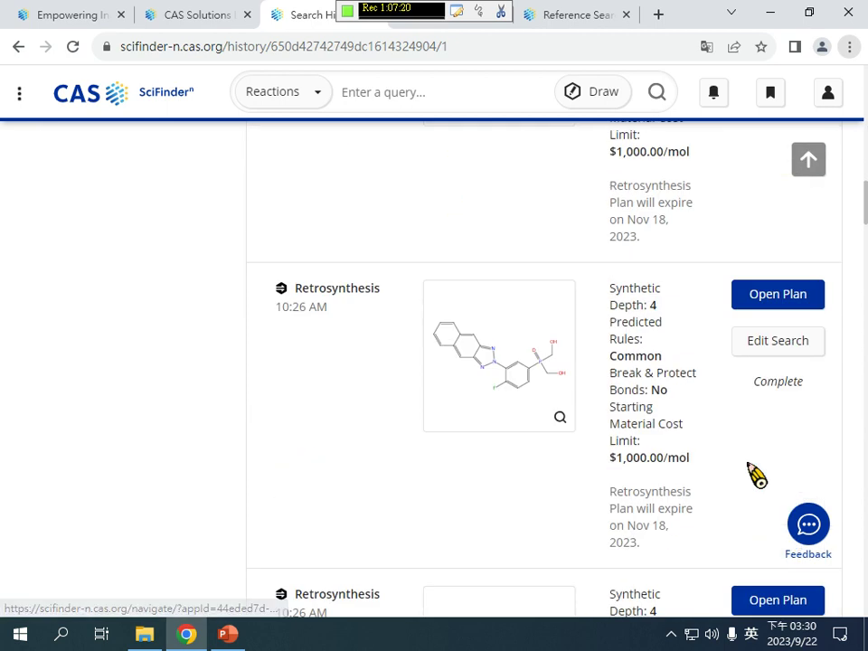
click(773, 267)
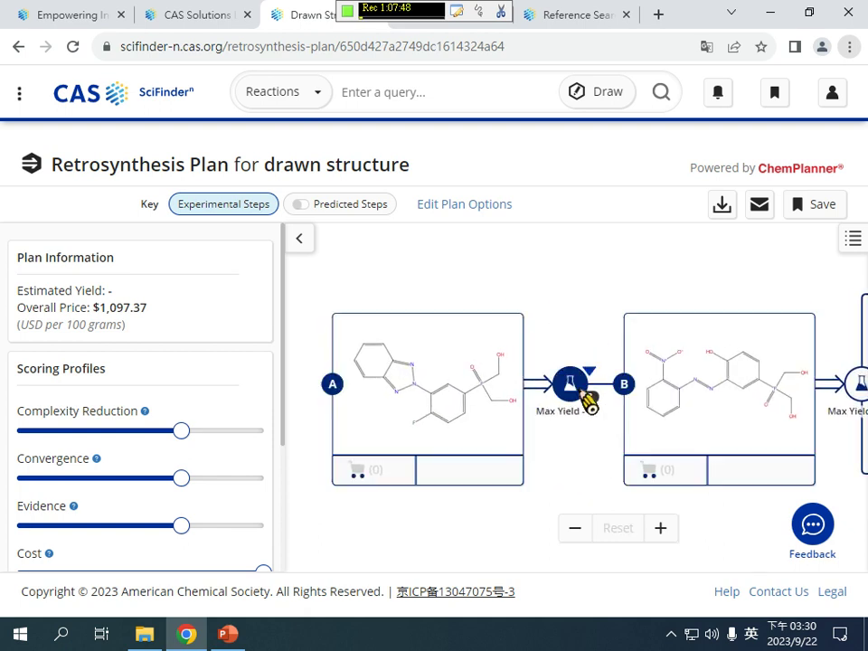
click(586, 398)
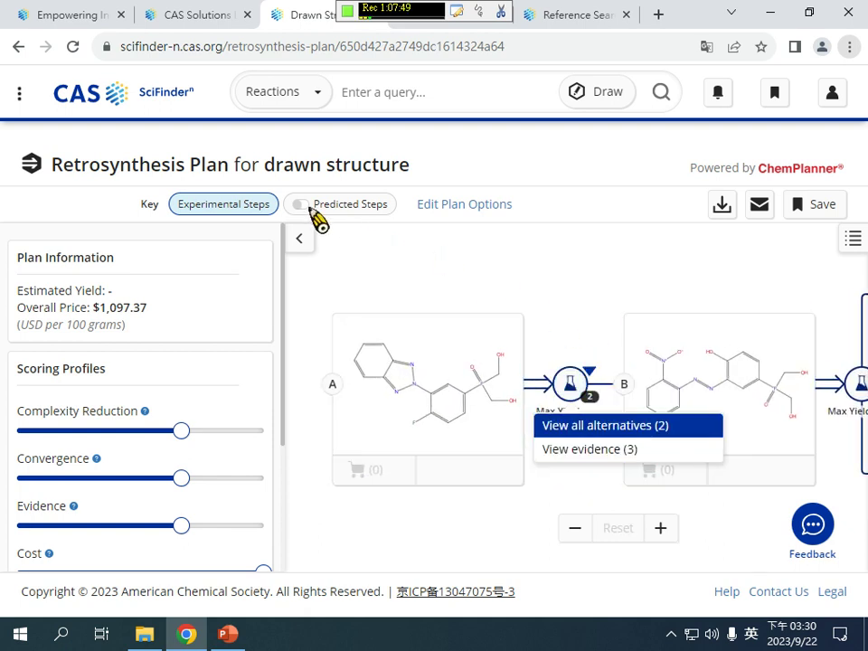
click(298, 205)
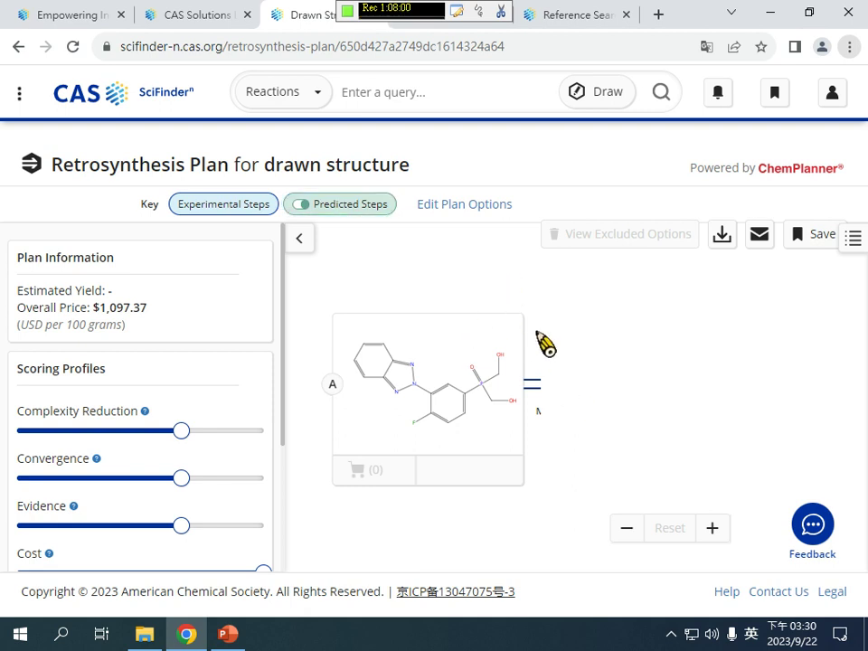
- Examine the enlarged structure of intermediate B in the plan's route
scroll(520, 432, down, 2)
click(626, 528)
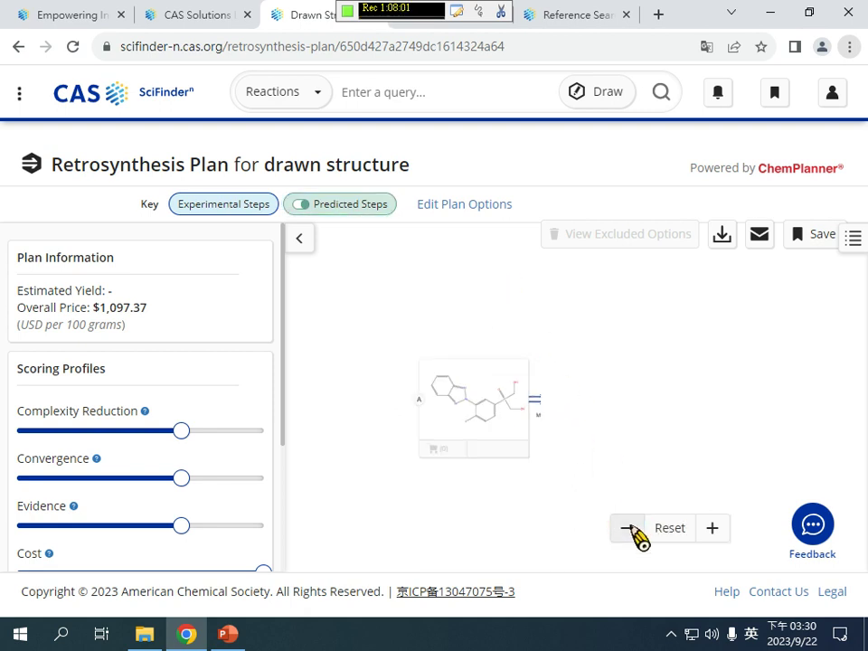
drag(587, 488, 310, 384)
click(493, 382)
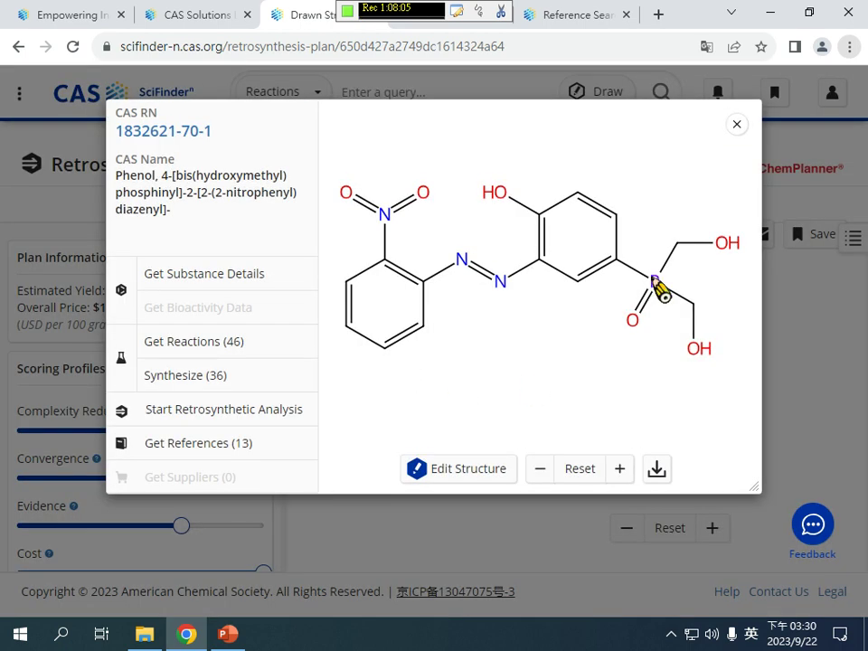
click(737, 124)
- Review all alternatives for the plan's step from A to B and select predicted alternative 4 of 9
click(403, 367)
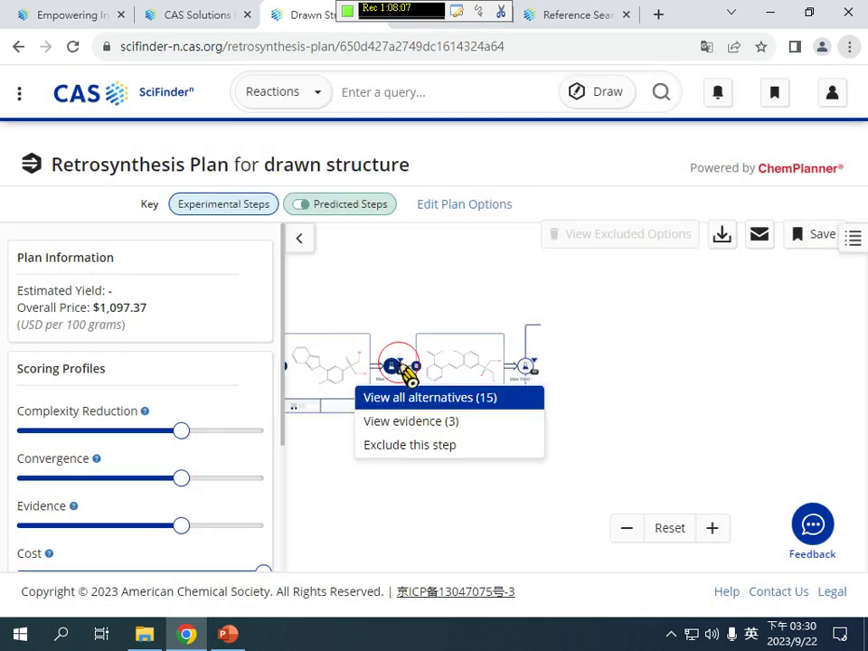
click(462, 409)
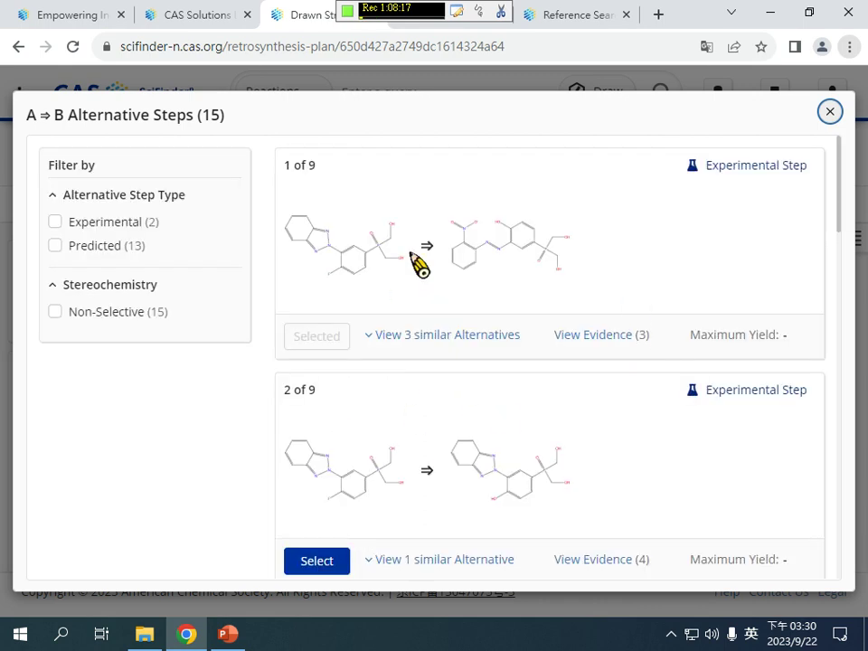
scroll(607, 415, down, 5)
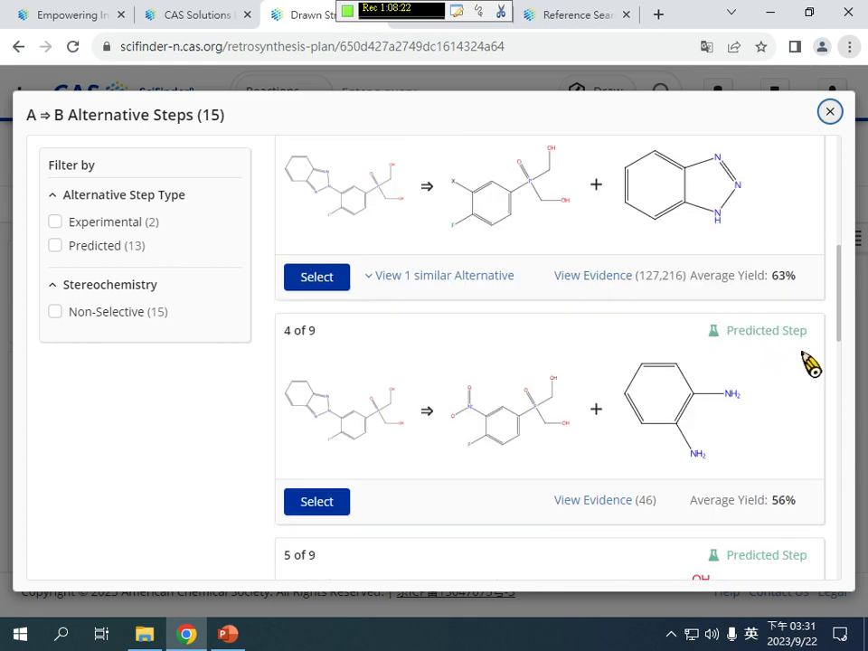
drag(697, 500, 803, 500)
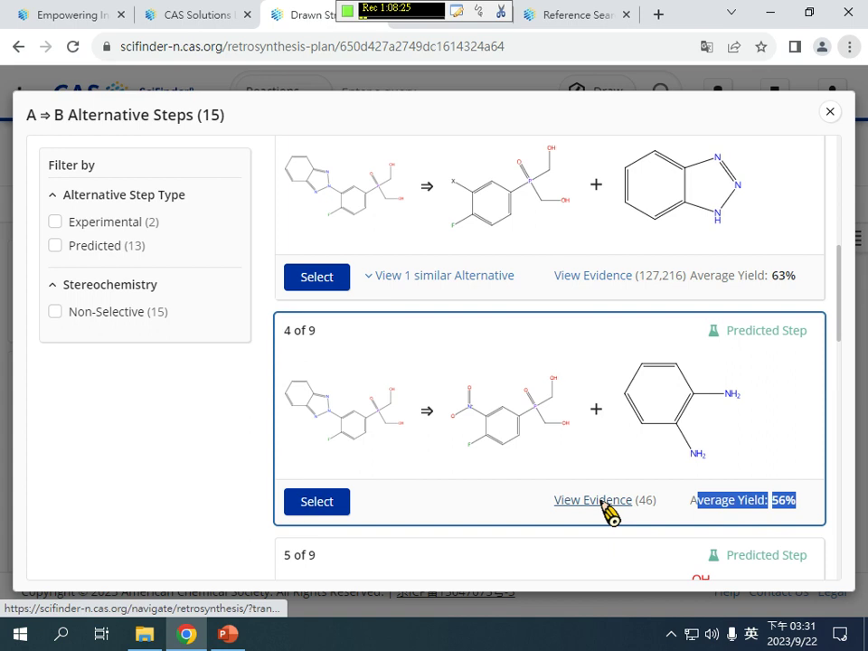
click(336, 504)
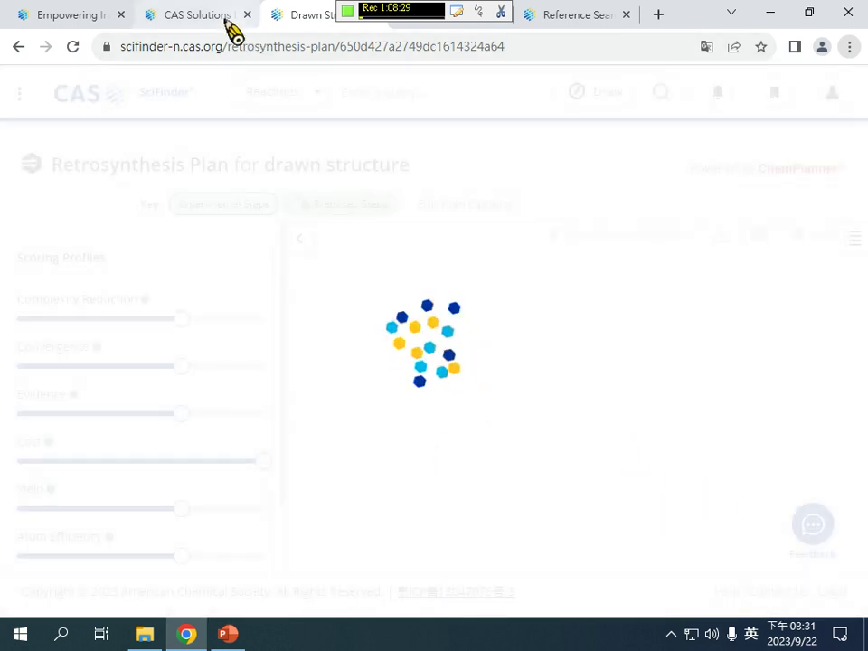
click(205, 15)
click(302, 13)
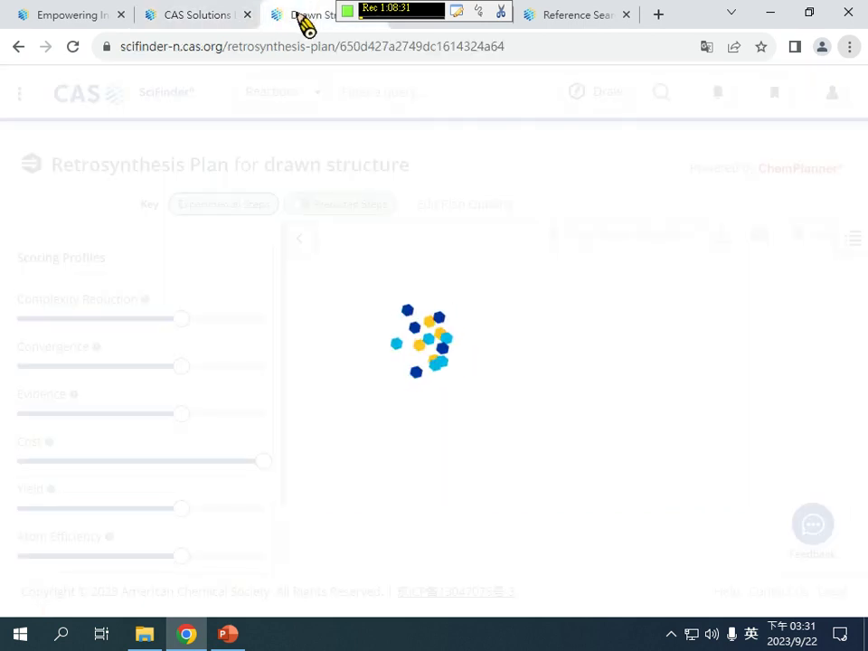
click(41, 17)
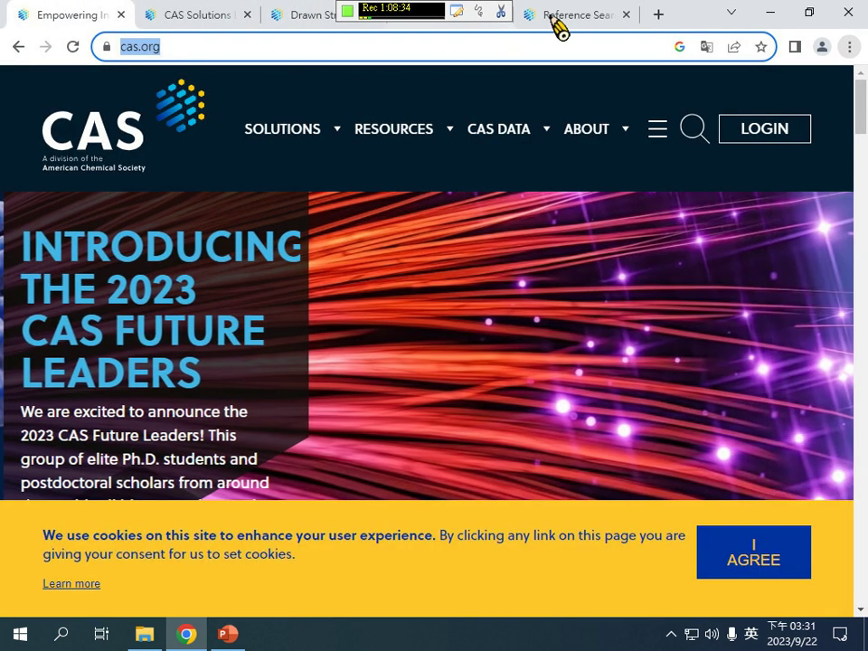
click(556, 18)
click(293, 20)
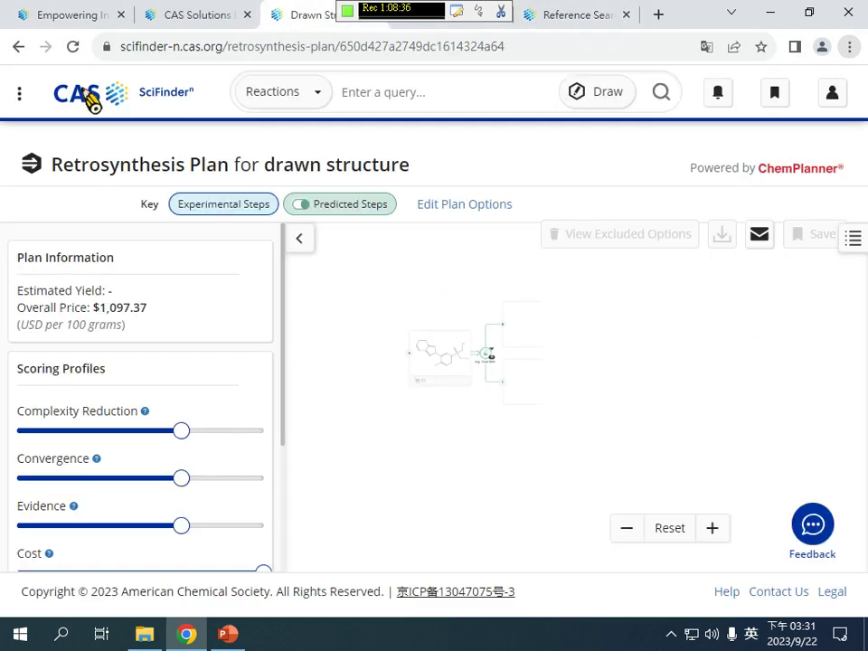
- Return to the search home page and open the list of CAS platform products
click(90, 96)
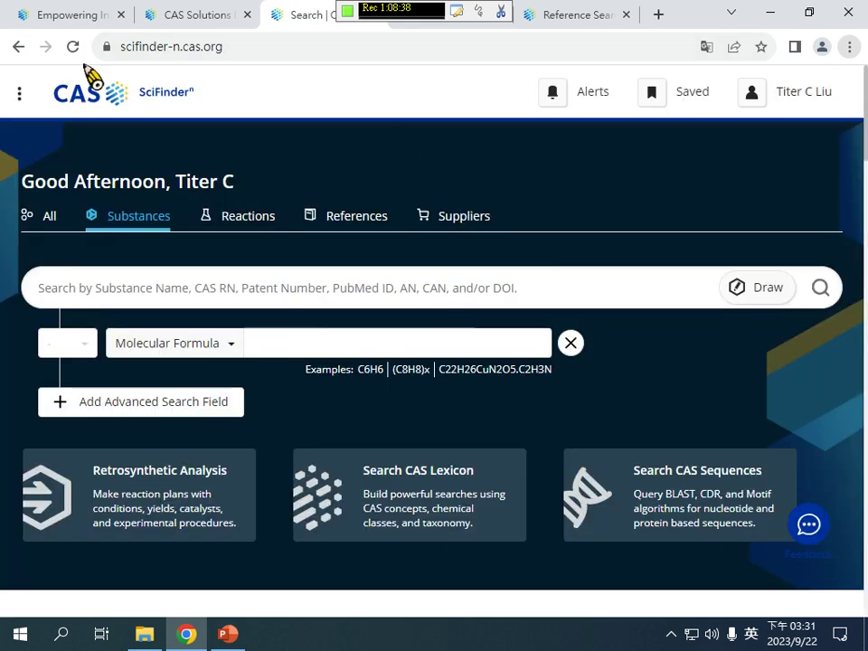
click(21, 98)
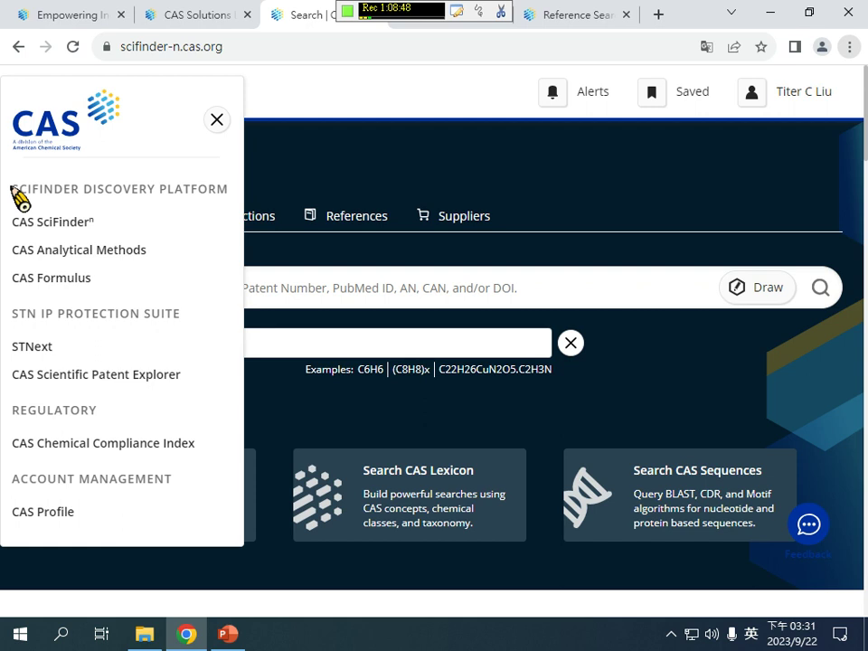
- Highlight the SciFinder Discovery Platform heading, close the product list and open the CAS Sequences search
drag(13, 187, 226, 200)
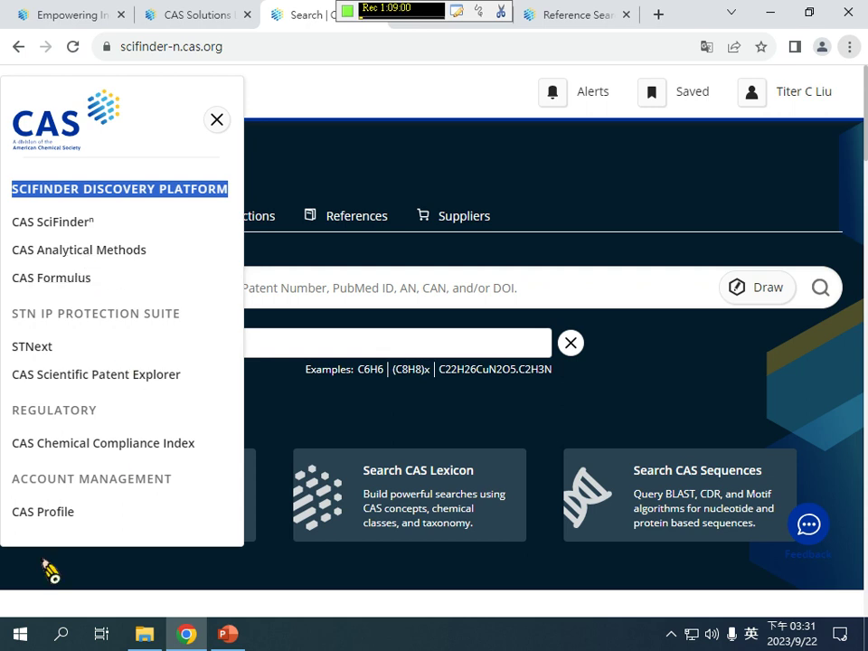
click(620, 210)
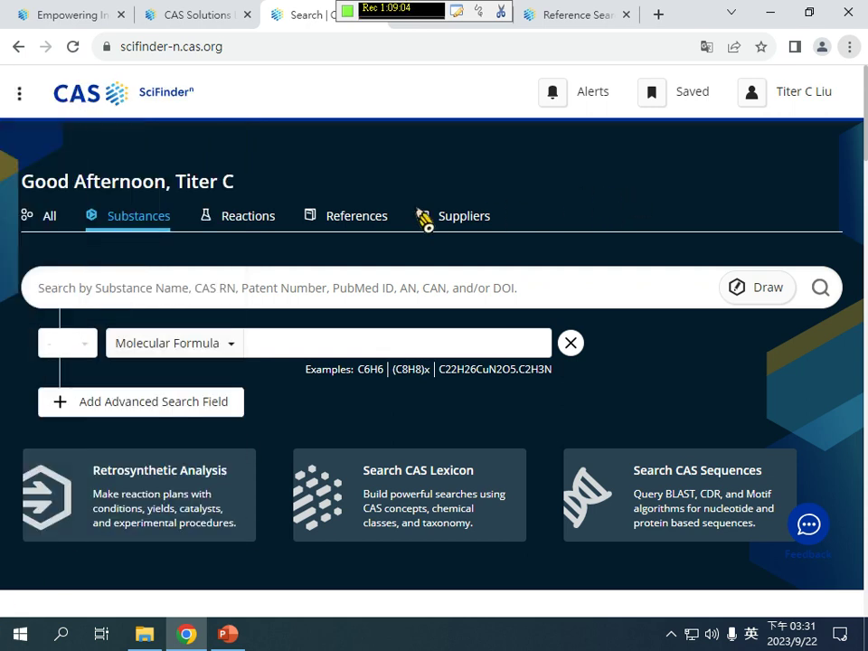
scroll(380, 376, down, 3)
scroll(378, 374, up, 1)
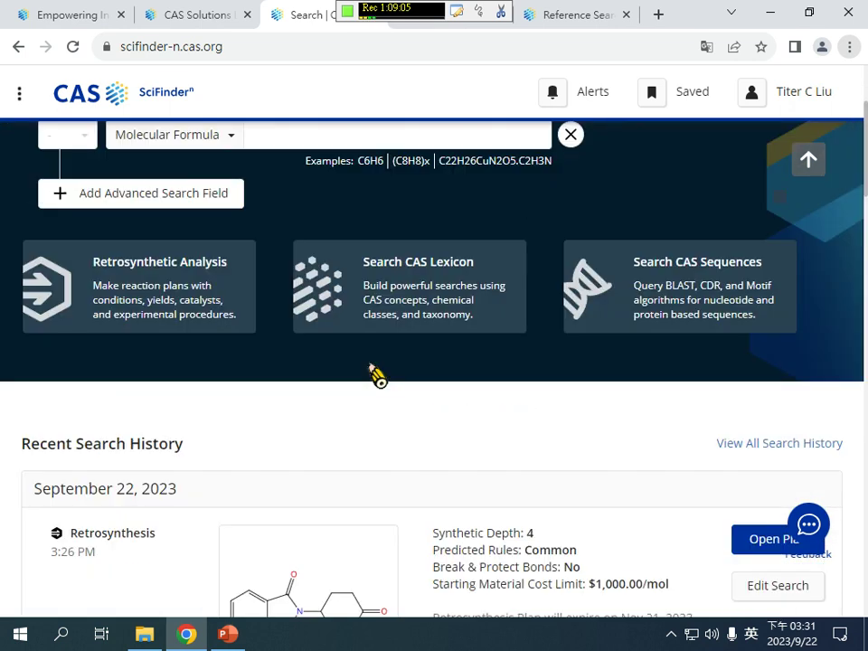
scroll(378, 374, up, 1)
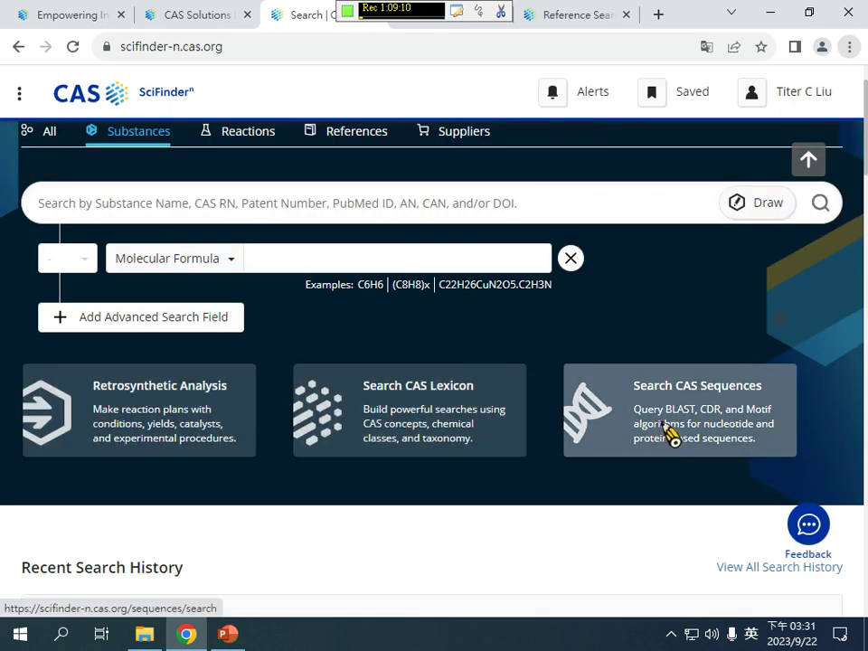
click(666, 422)
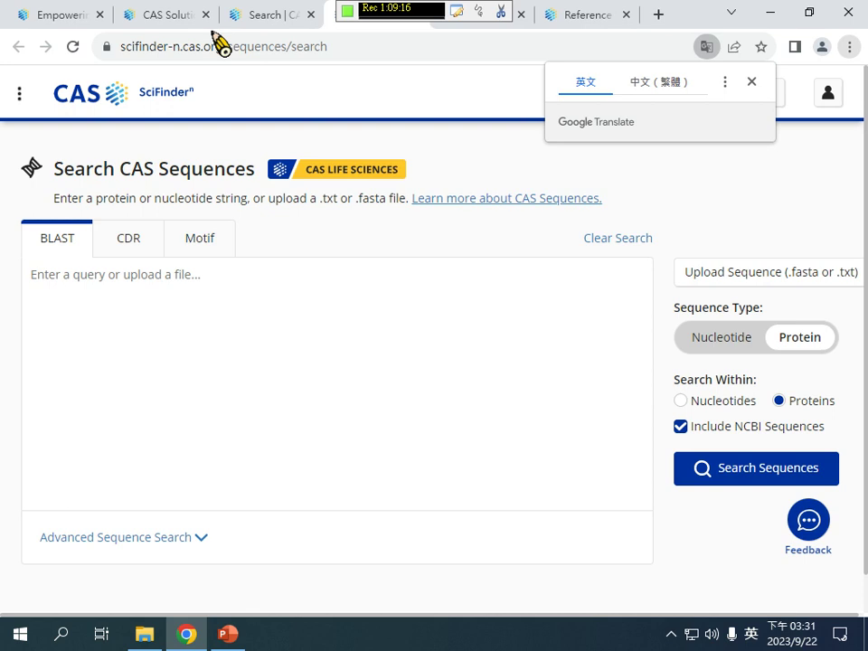
- Return to the open SciFinder-n home page and run a Substances search for the suggested name Herceptin
click(268, 25)
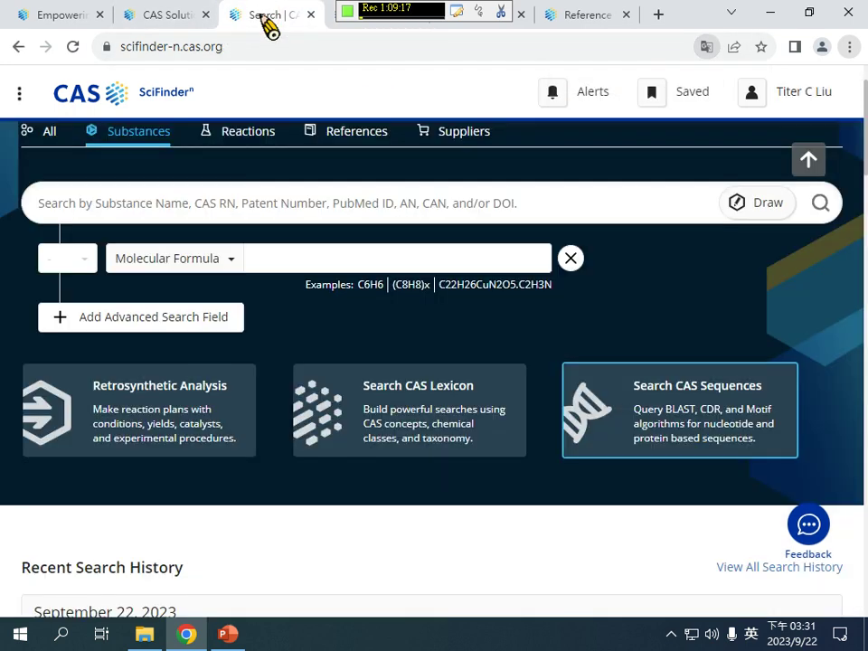
scroll(199, 235, up, 1)
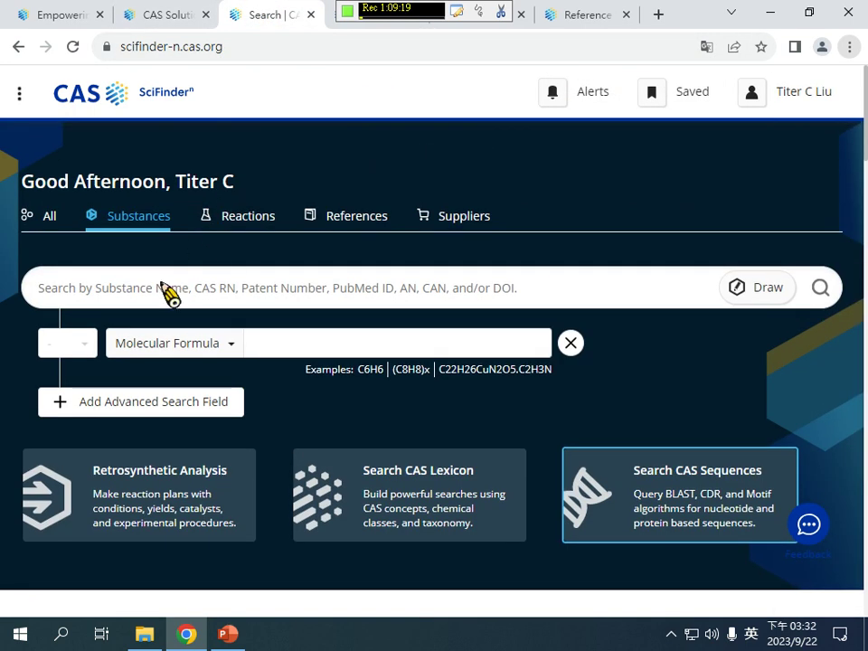
click(167, 291)
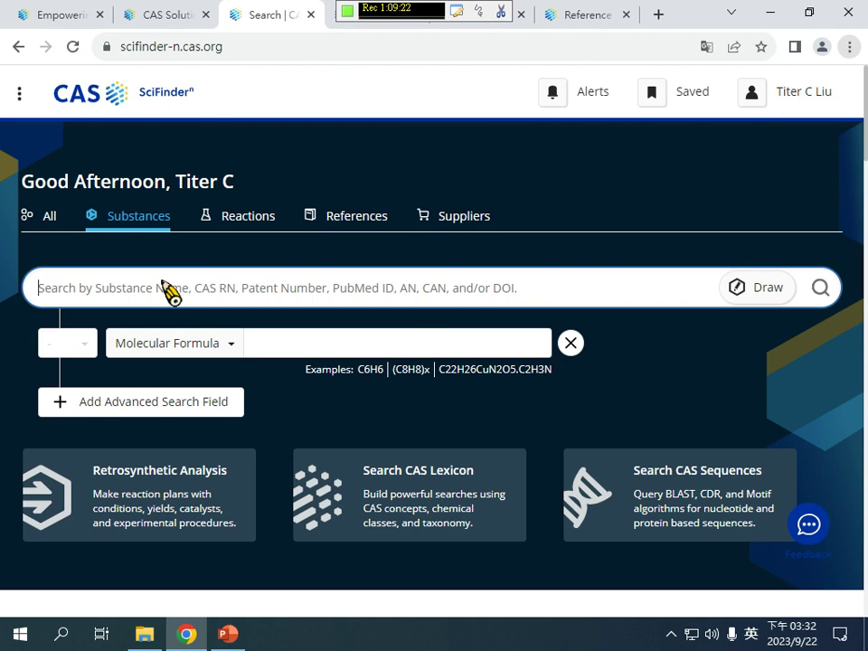
text(he)
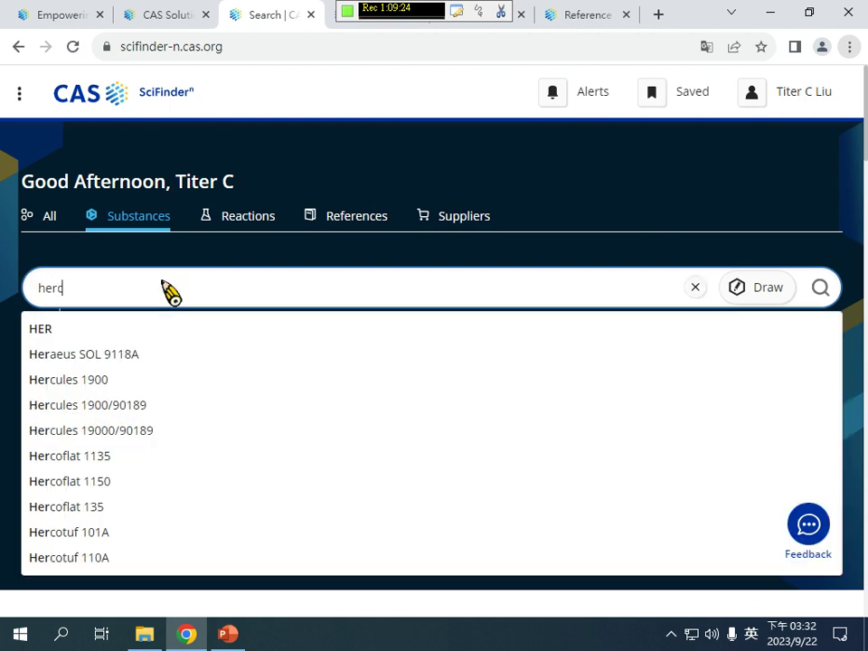
text(rc)
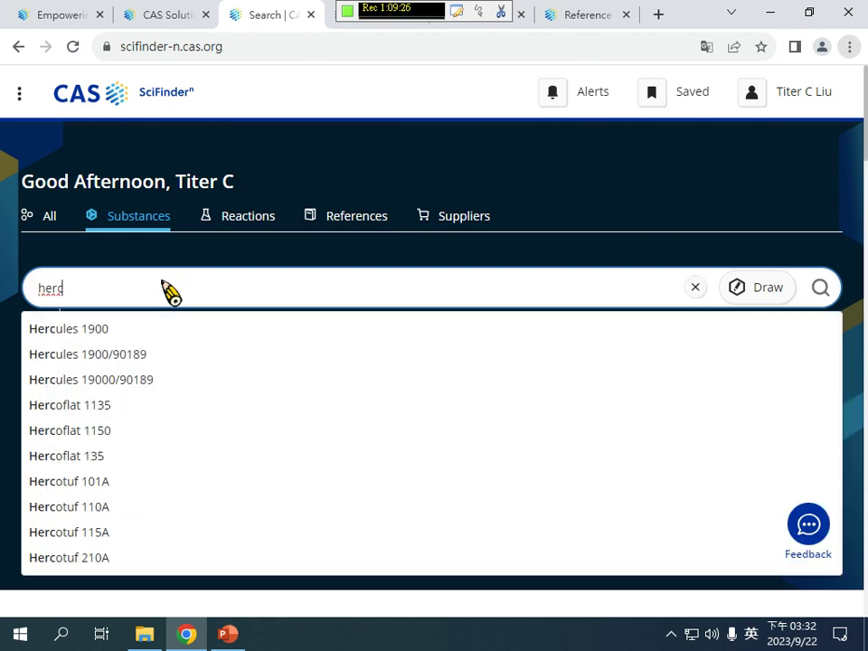
text(ep)
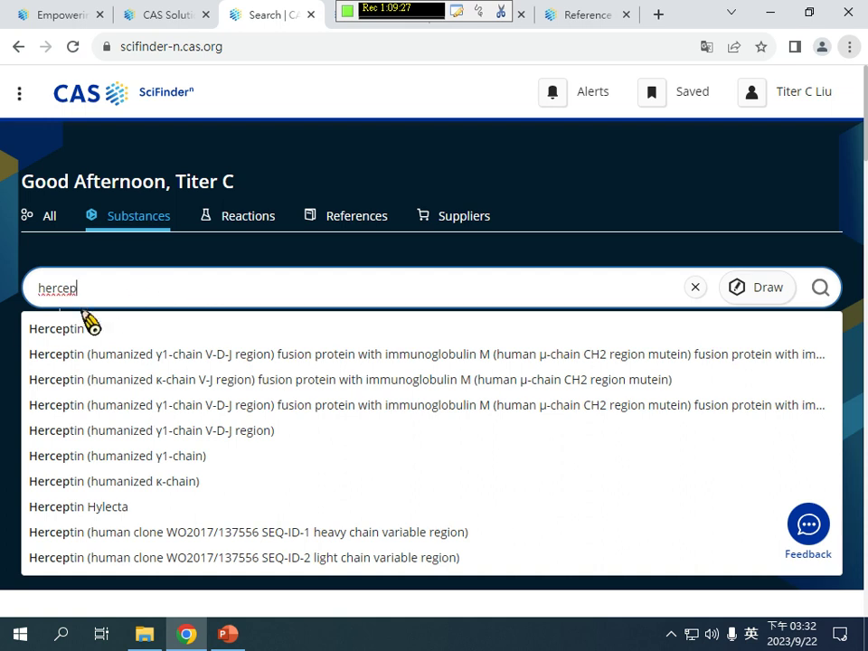
click(86, 326)
click(820, 287)
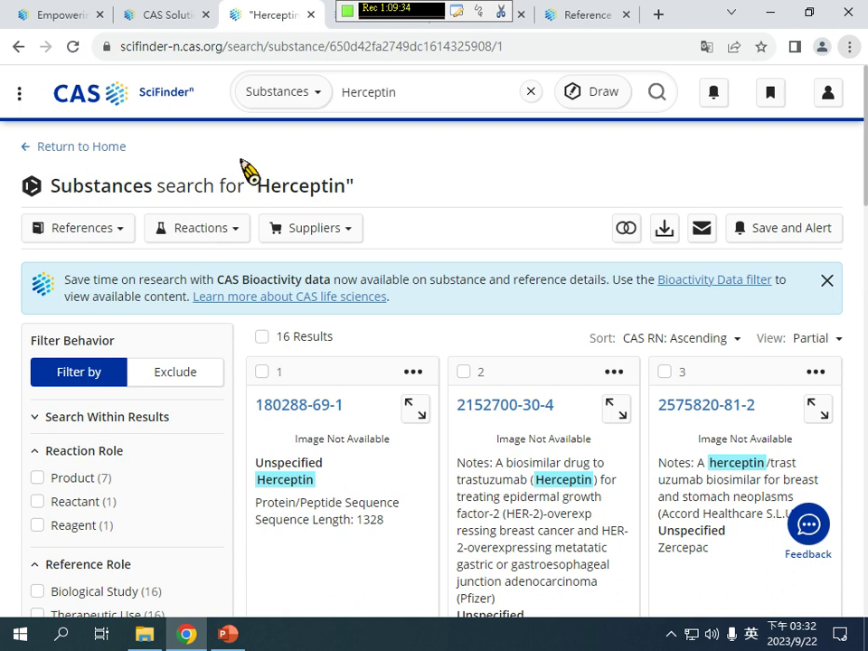
- Open the detail record of substance 180288-69-1 from the results and expand its Sequence Details
scroll(449, 187, down, 2)
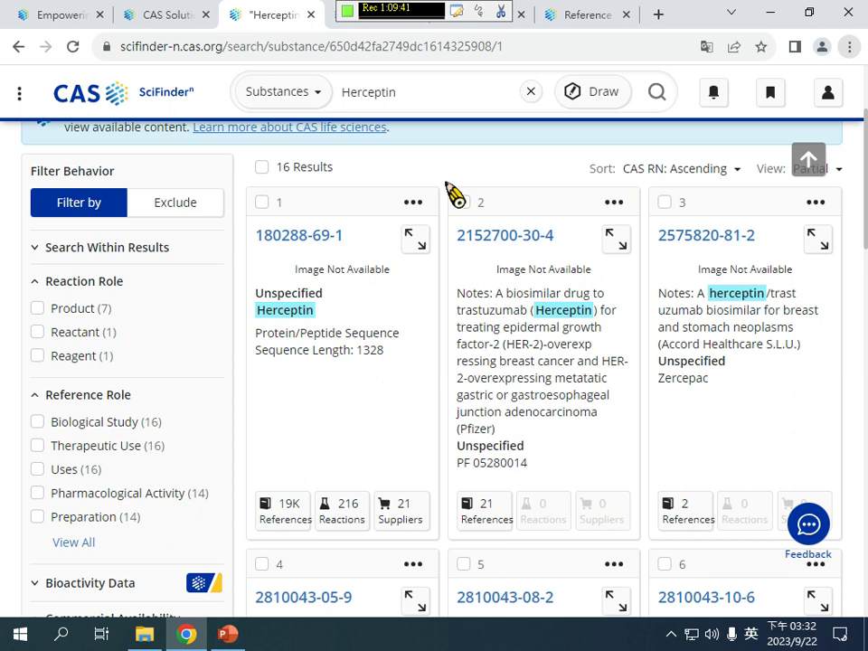
click(300, 236)
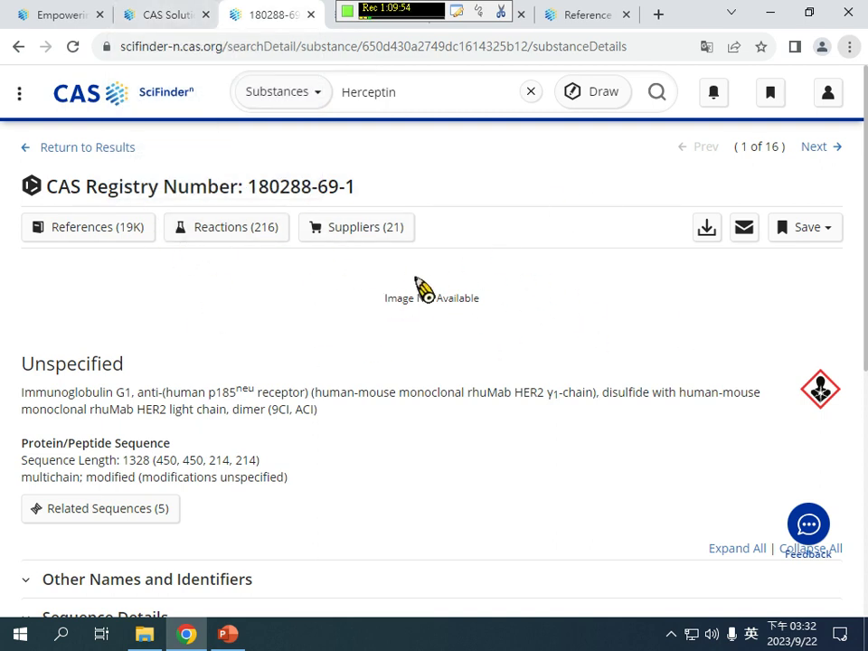
scroll(188, 358, down, 3)
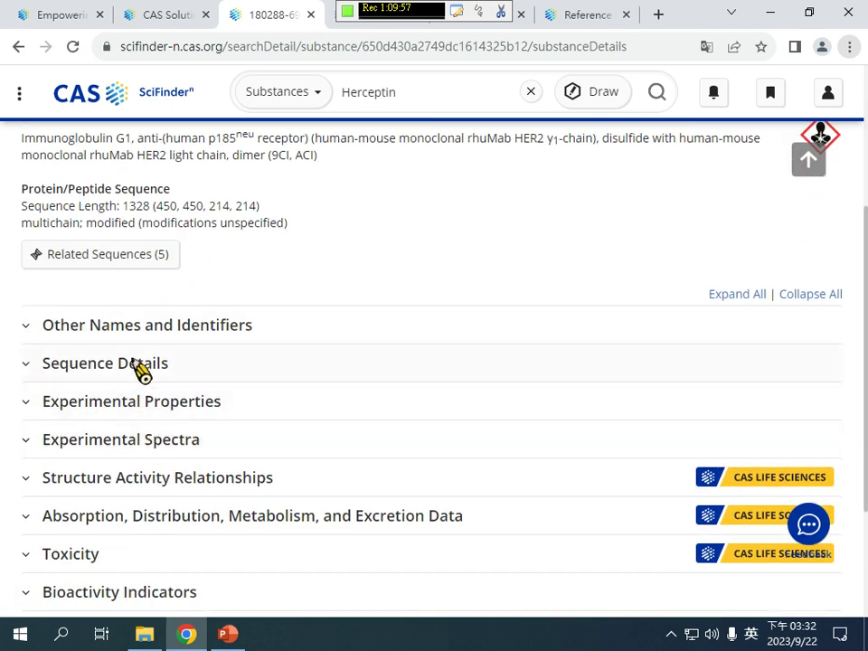
click(176, 366)
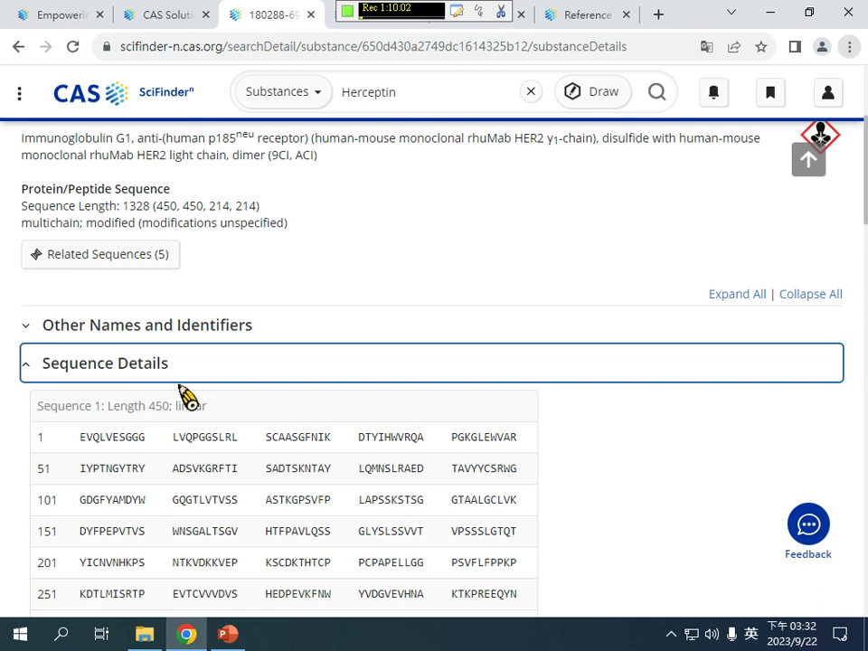
- Select all residues of Sequence 1 (length 450) in the Sequence Details and copy them to the clipboard
scroll(185, 395, up, 1)
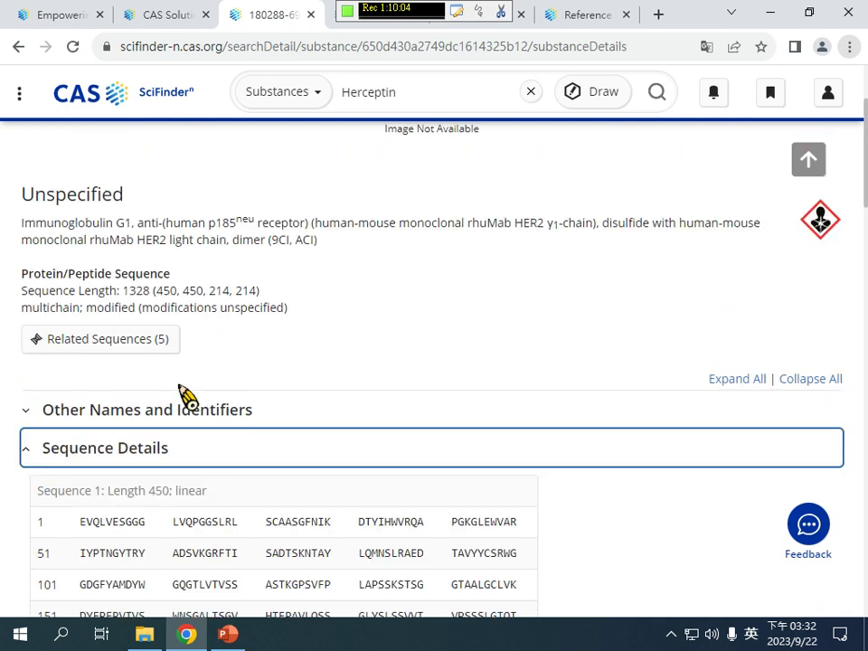
scroll(97, 388, down, 3)
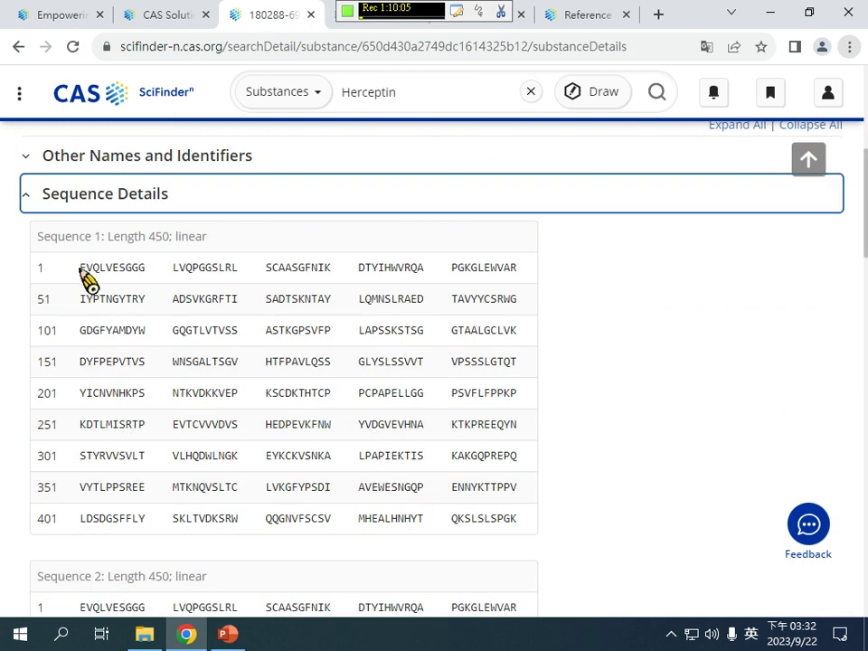
drag(83, 270, 522, 532)
right_click(500, 510)
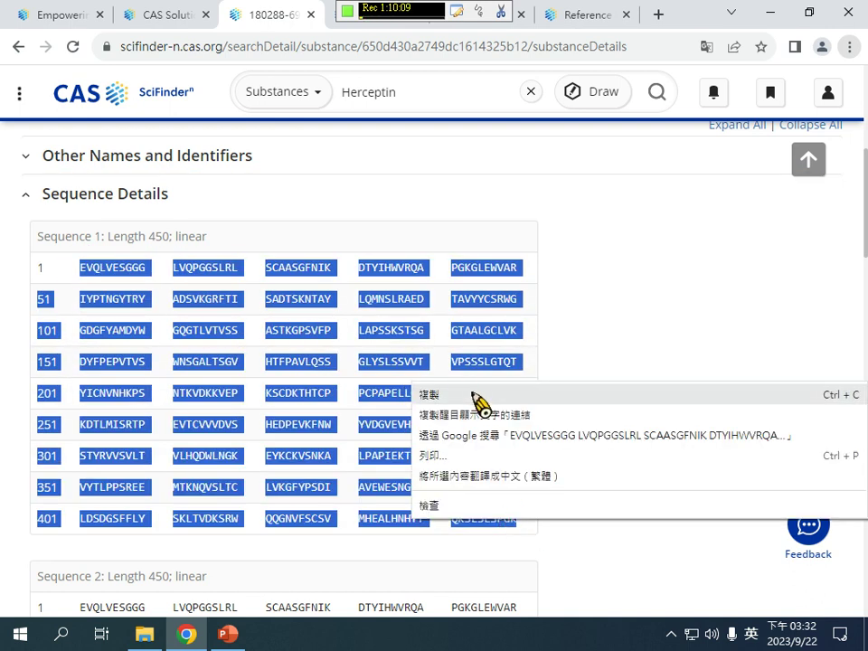
click(475, 447)
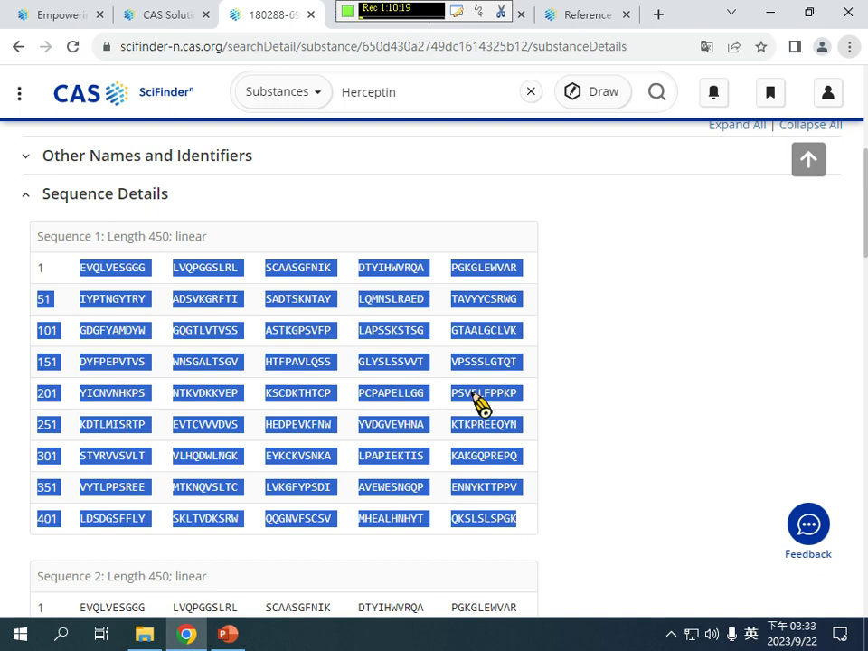
right_click(229, 283)
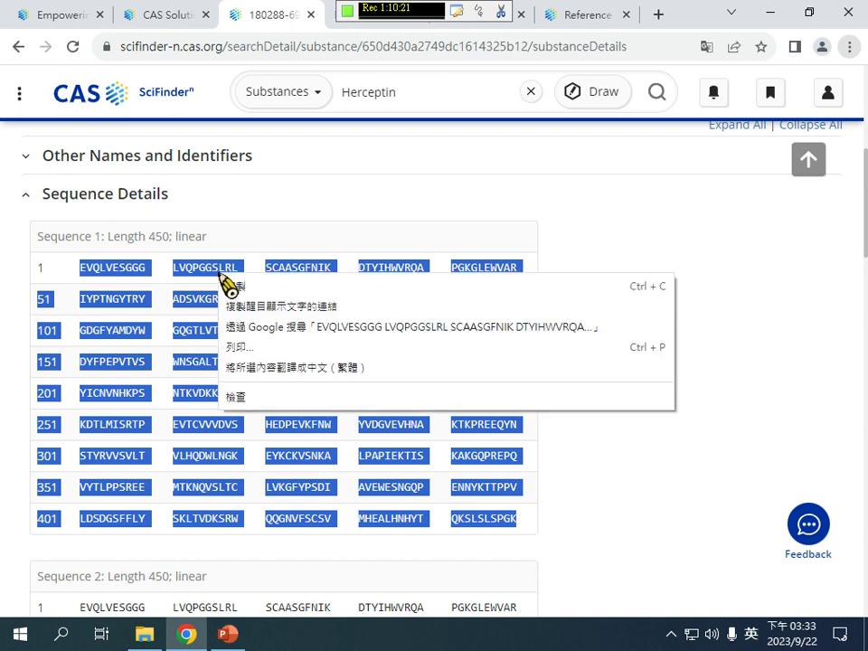
click(247, 288)
scroll(247, 288, up, 2)
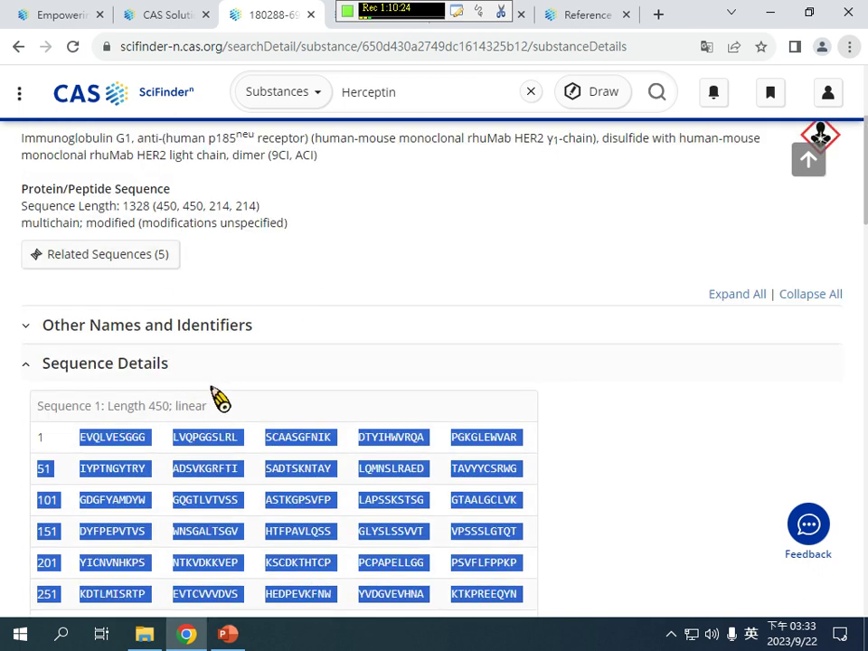
scroll(113, 479, up, 2)
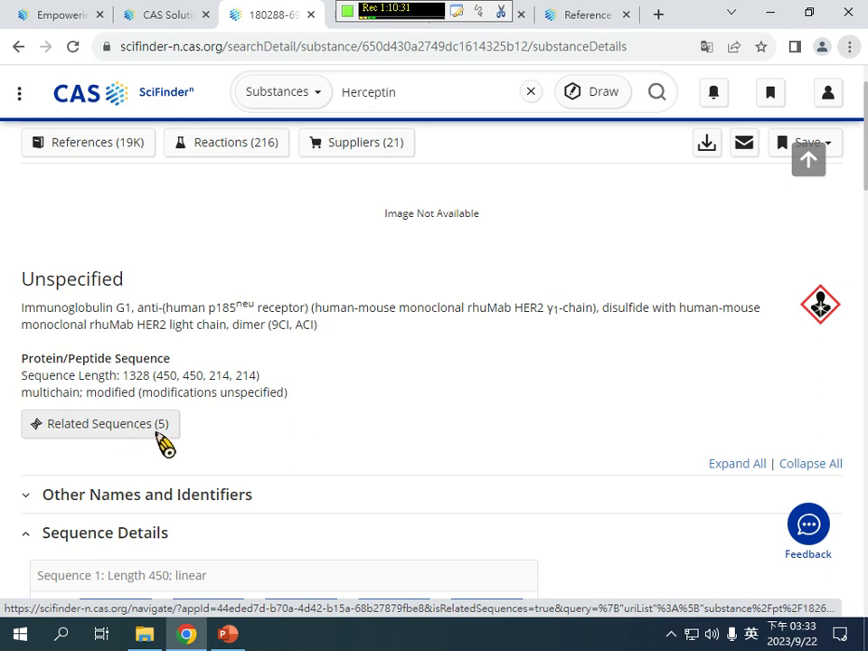
scroll(181, 448, down, 3)
scroll(126, 321, down, 1)
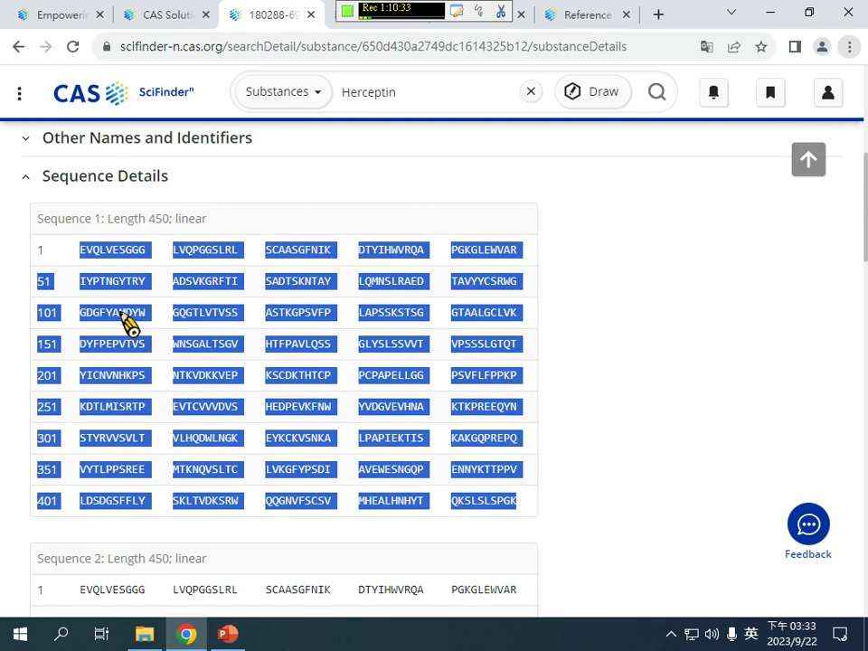
scroll(126, 321, down, 1)
right_click(106, 279)
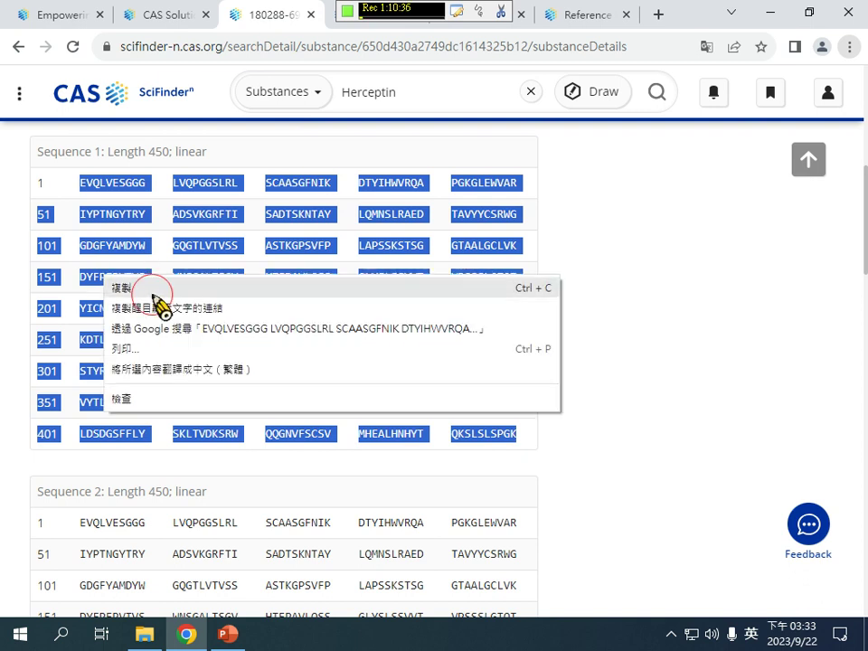
click(154, 291)
- Go back to the home page, open the CAS Sequences search and paste the copied sequence as the BLAST query
scroll(180, 235, up, 10)
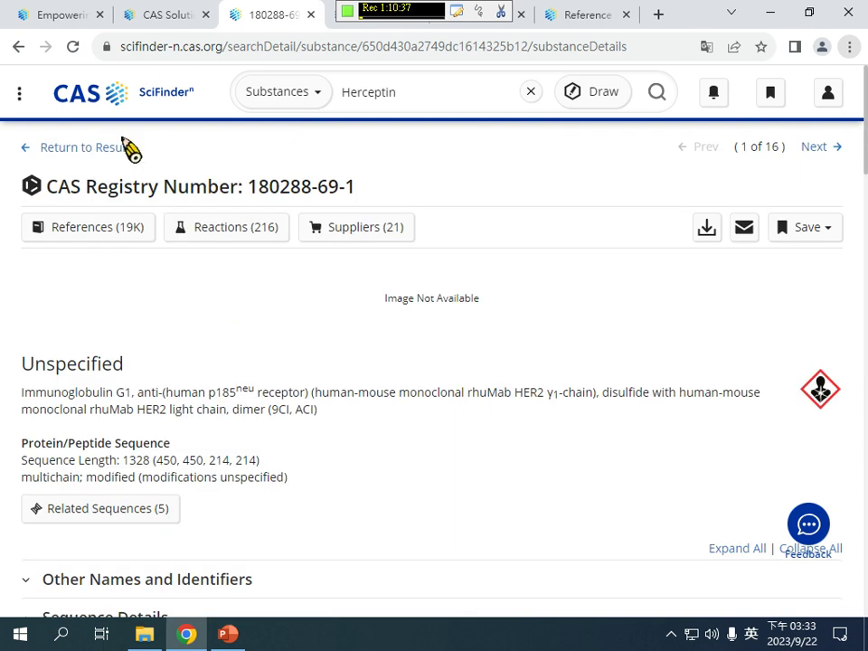
click(83, 95)
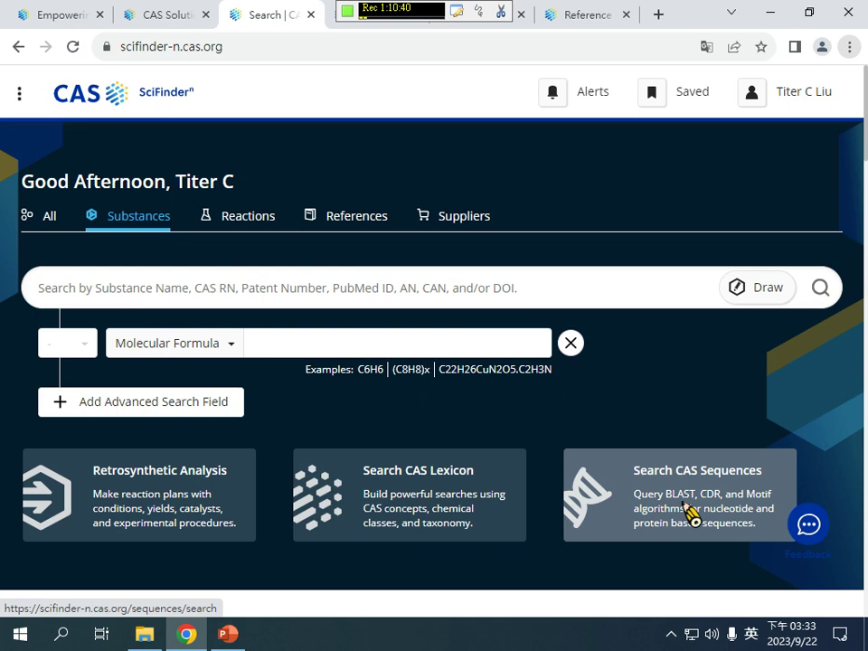
click(685, 509)
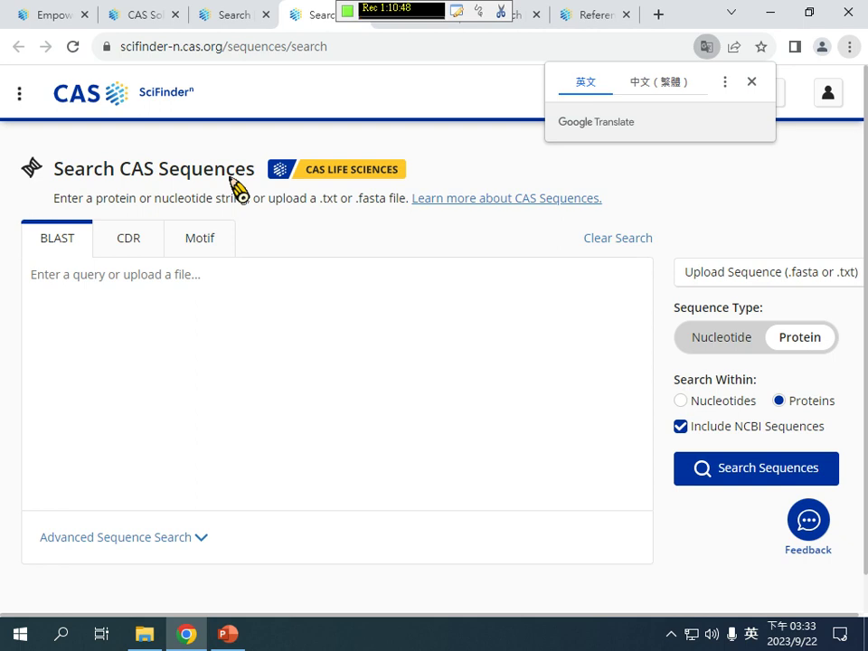
right_click(119, 316)
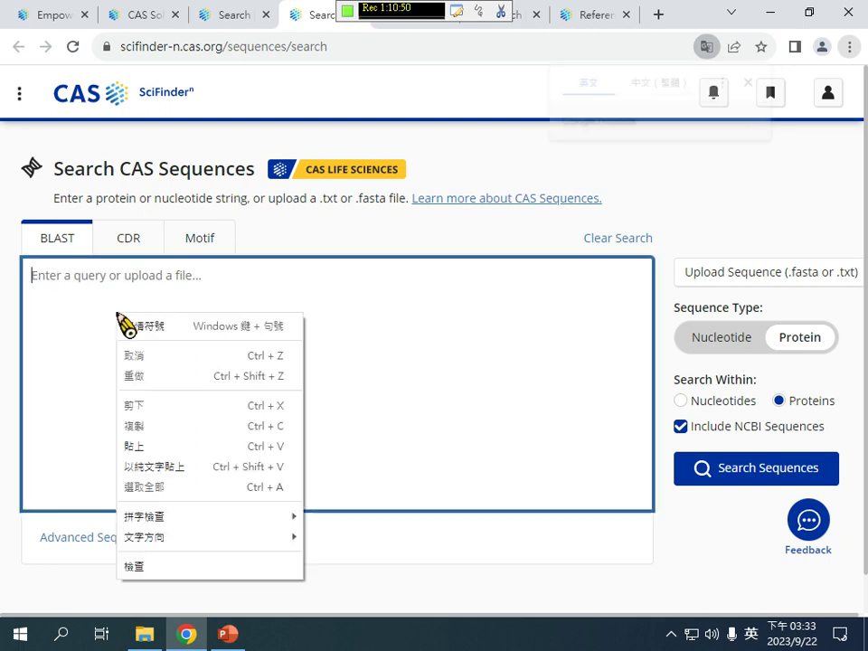
click(166, 446)
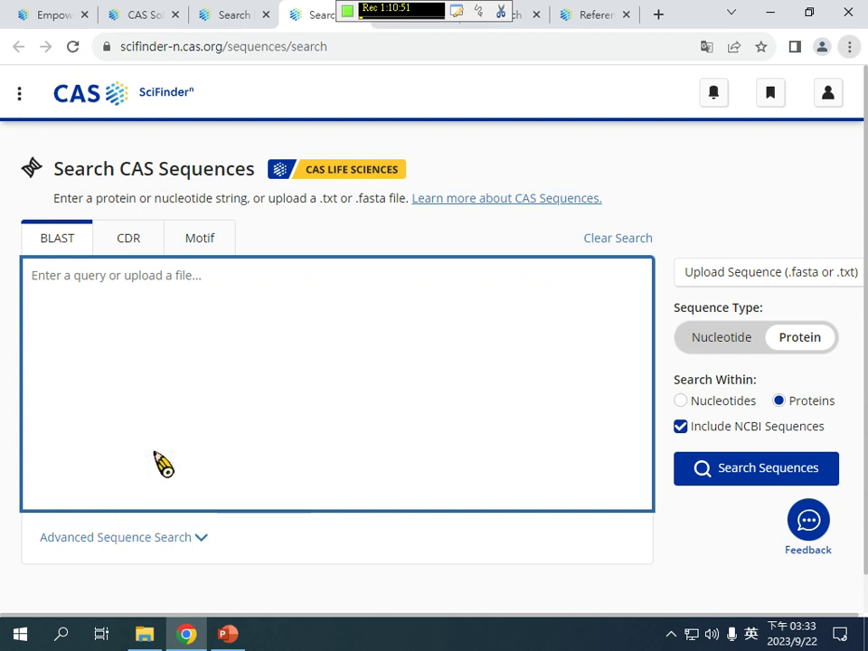
- Remove the row position numbers 51, 101, 151, 201, 251, 301, 351 and 401 from the pasted BLAST query
double_click(37, 292)
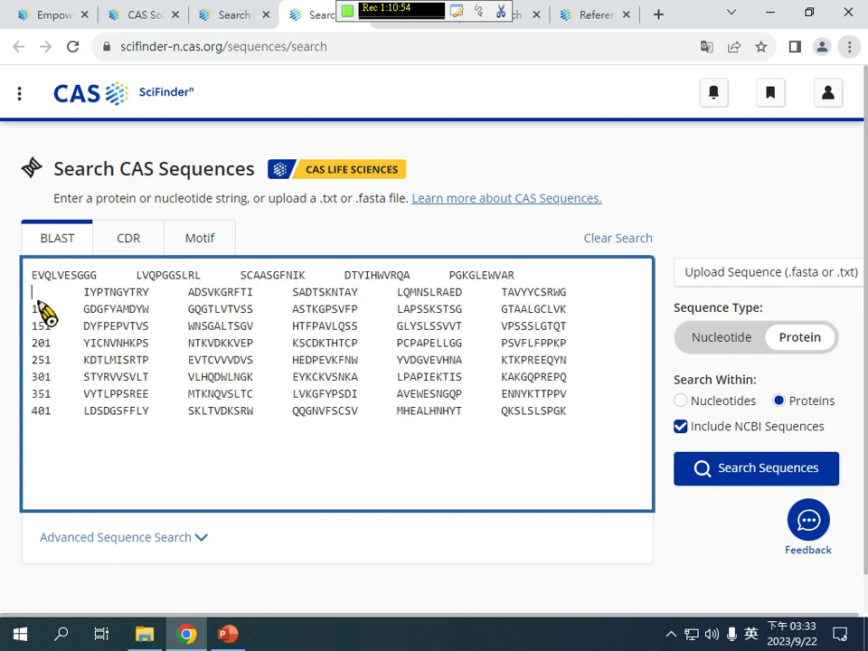
double_click(37, 308)
key(BackSpace)
double_click(33, 325)
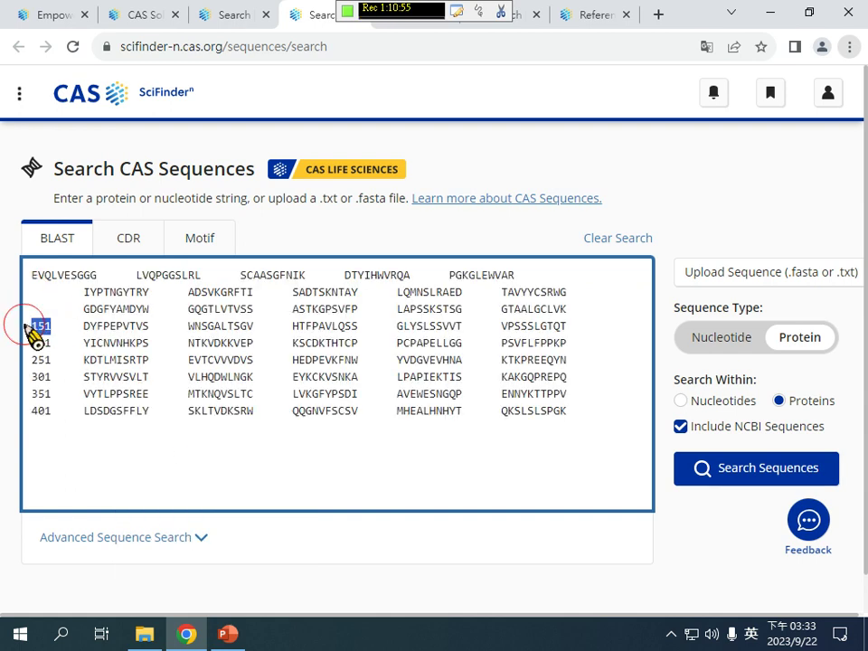
key(BackSpace)
double_click(37, 342)
key(BackSpace)
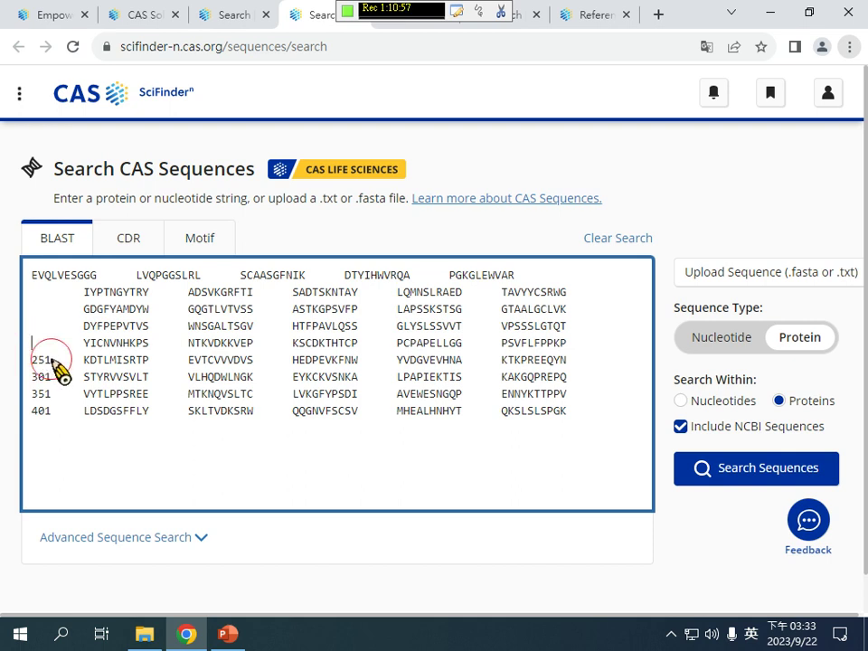
double_click(41, 360)
key(BackSpace)
double_click(39, 377)
key(BackSpace)
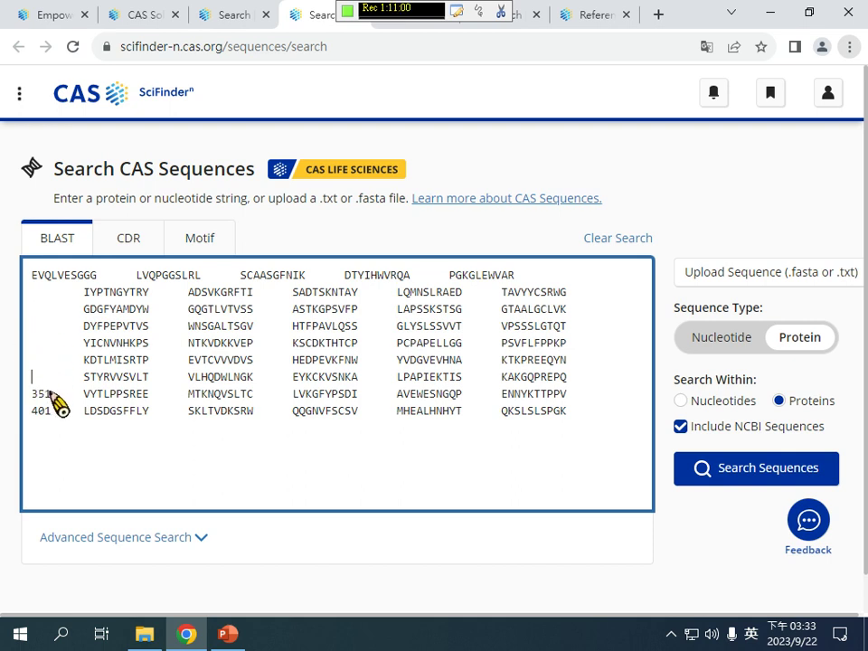
double_click(39, 395)
key(BackSpace)
double_click(40, 410)
key(BackSpace)
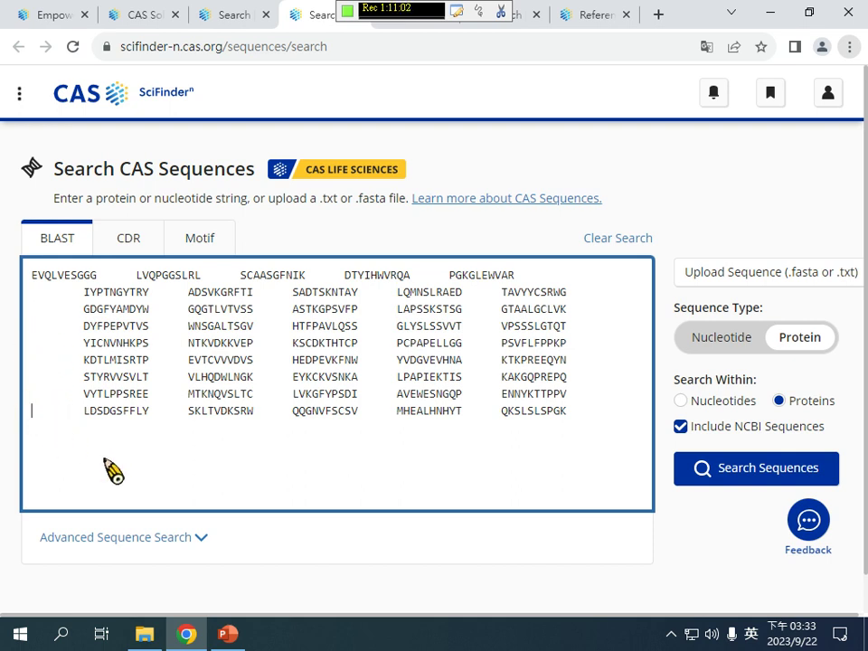
- Run the BLAST search of the protein sequence within Proteins, including NCBI sequences, and open its results from the recent search history
click(488, 567)
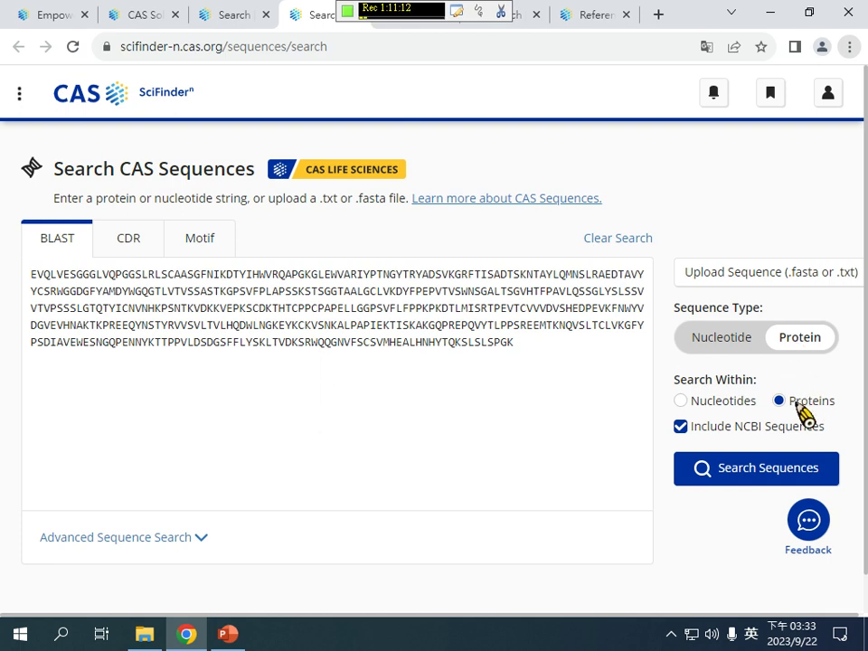
click(748, 479)
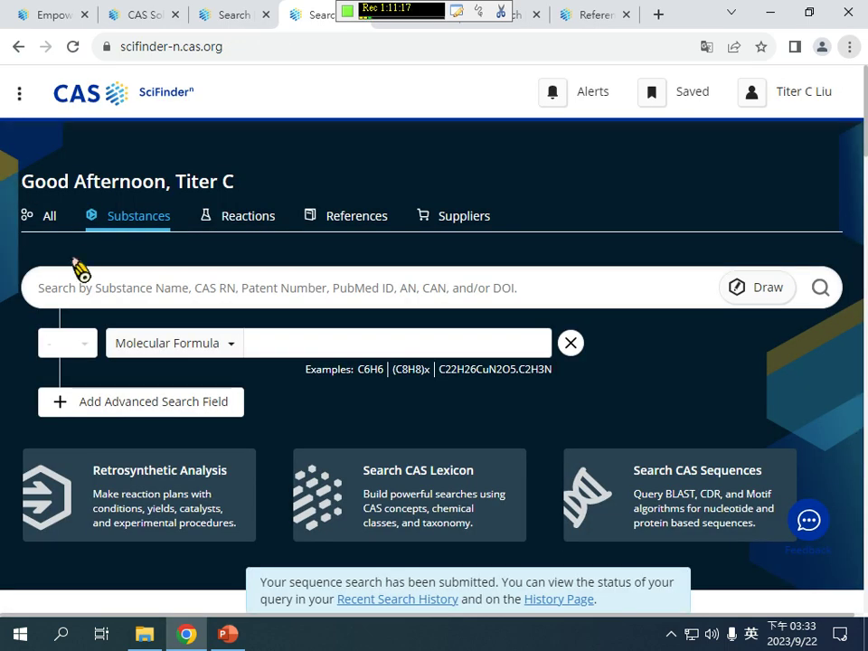
scroll(93, 246, down, 5)
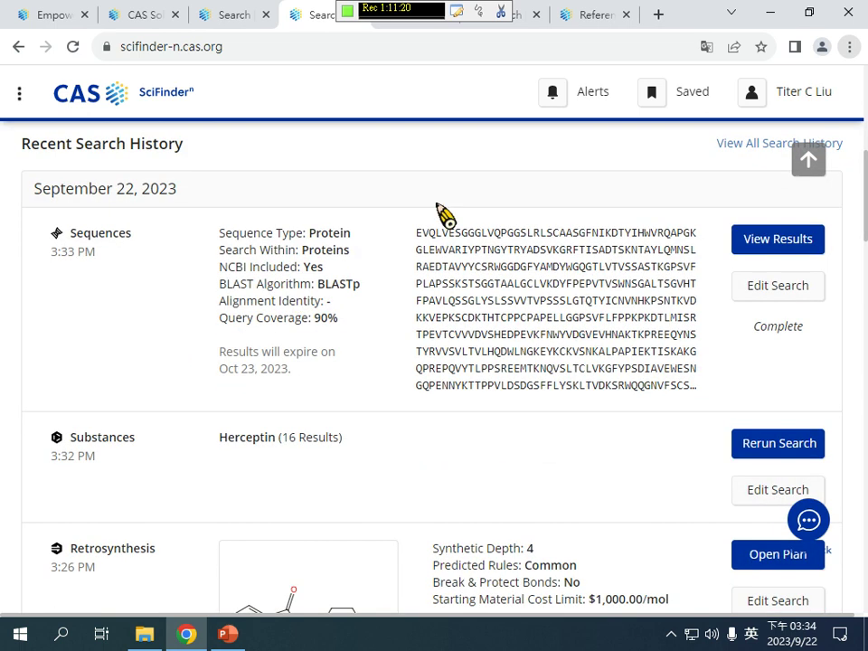
click(760, 246)
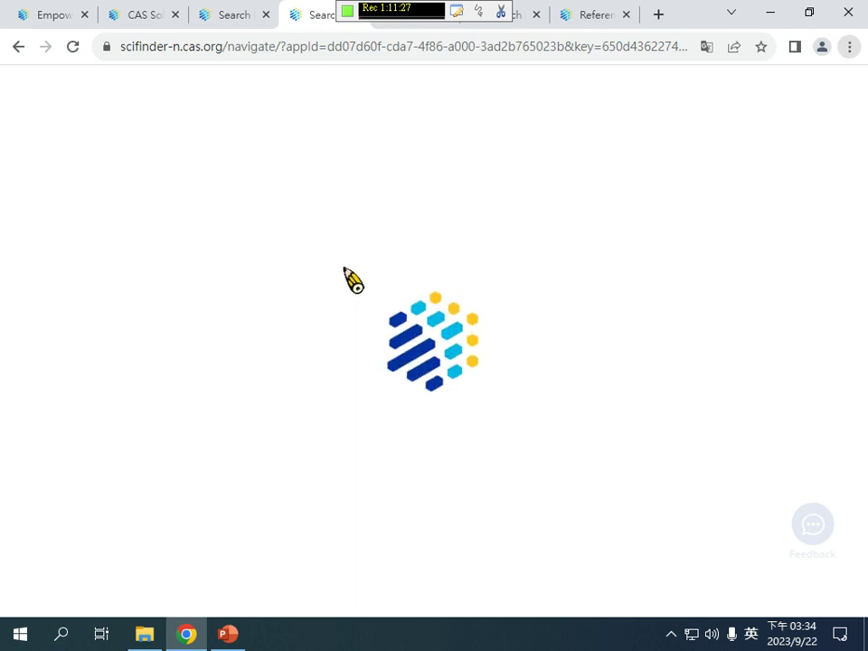
- Switch to the browser tab showing the SciFinder-n home page and open the full search history through the saved items
click(240, 18)
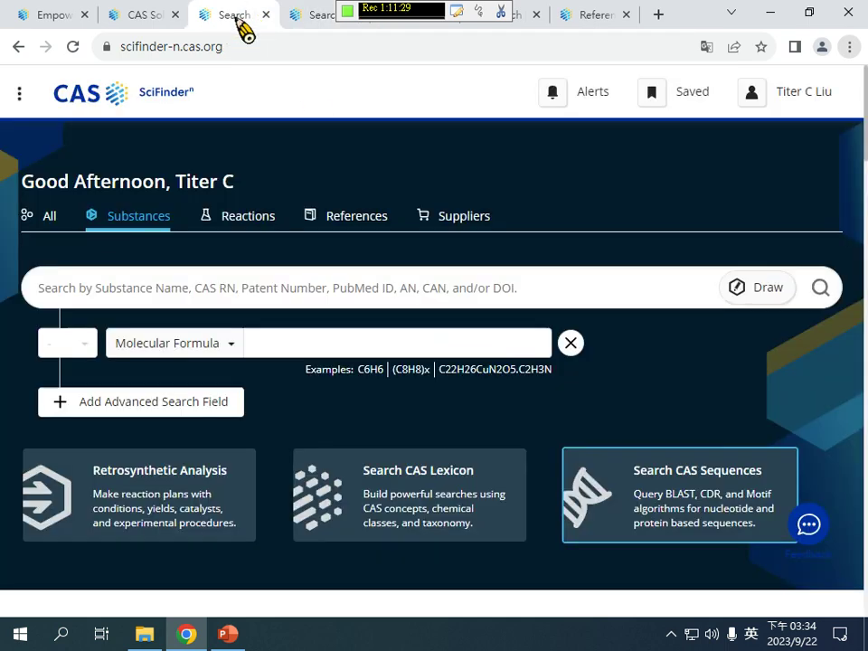
click(698, 97)
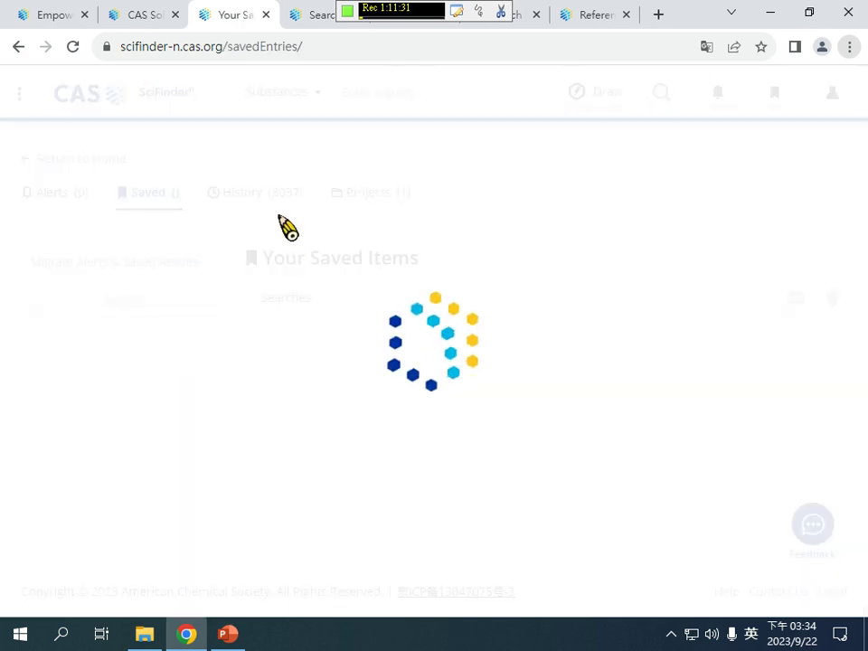
scroll(146, 312, down, 1)
scroll(145, 312, up, 1)
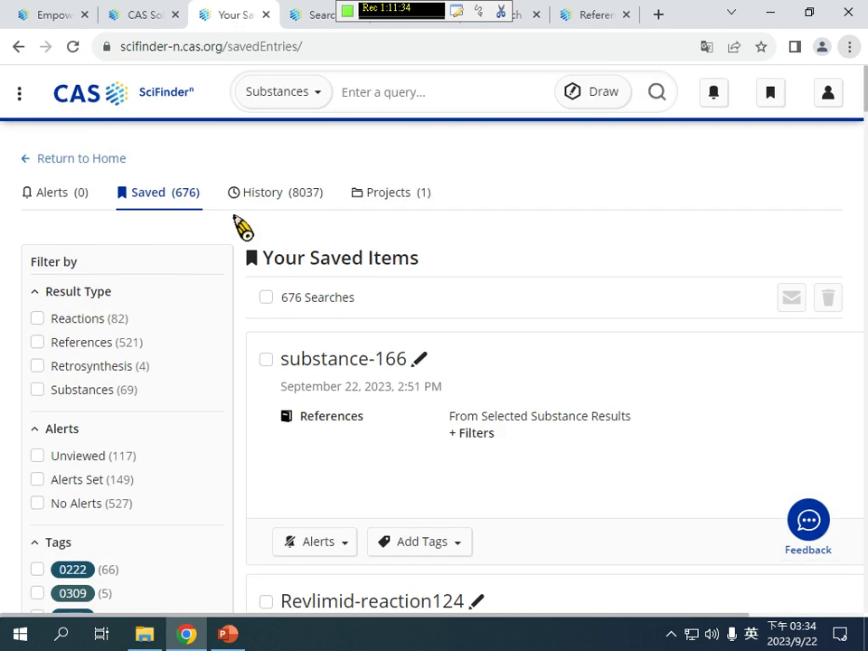
click(261, 201)
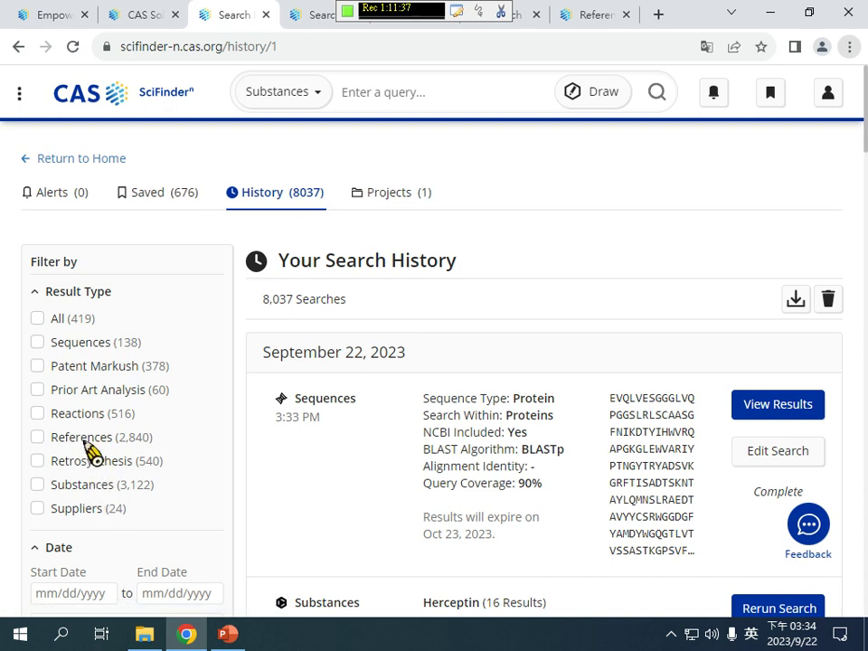
- Filter the search history to Sequences and open the results of the protein BLAST search from September 20, 2023
click(72, 349)
scroll(104, 380, down, 5)
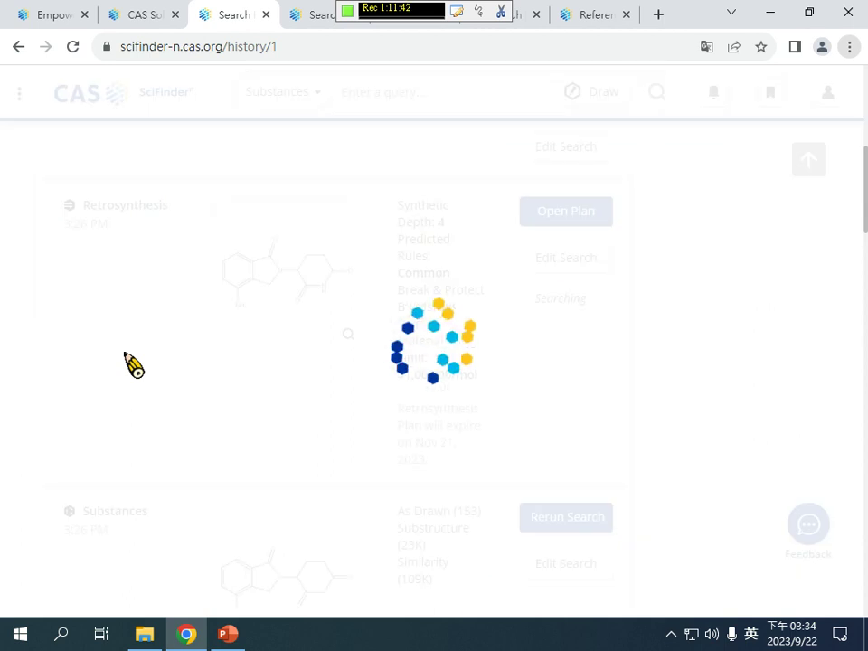
scroll(673, 461, down, 1)
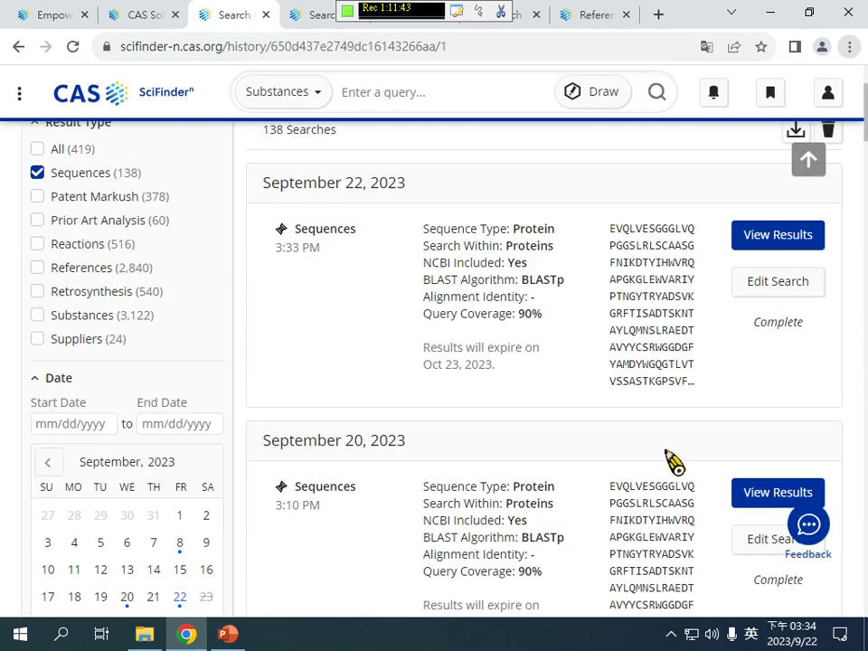
scroll(724, 425, down, 2)
click(777, 327)
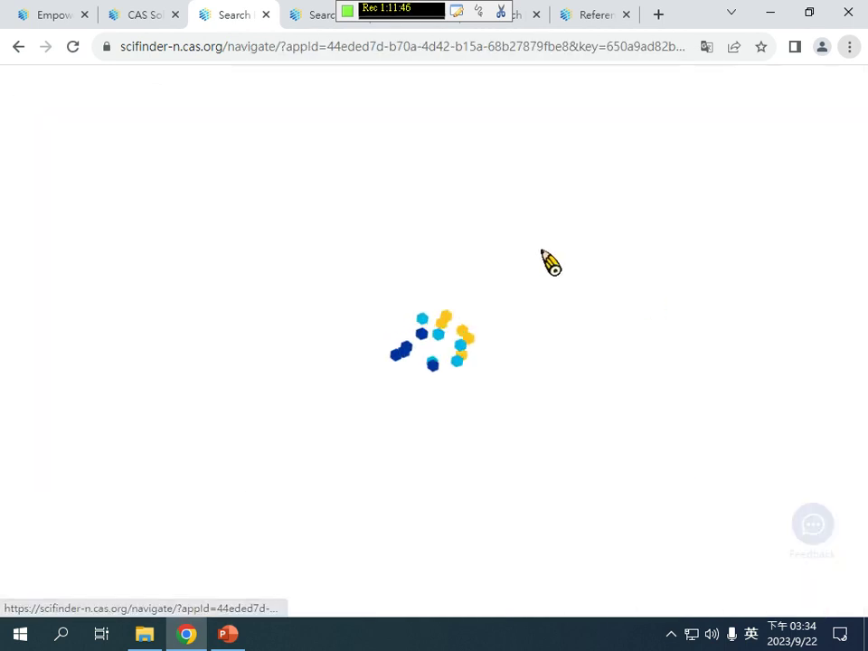
click(315, 25)
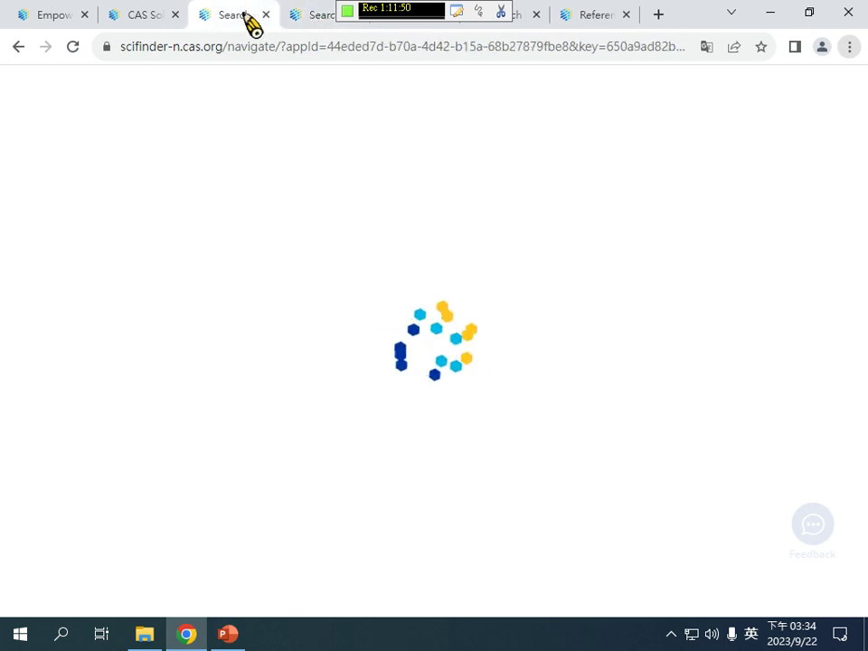
click(311, 26)
click(237, 16)
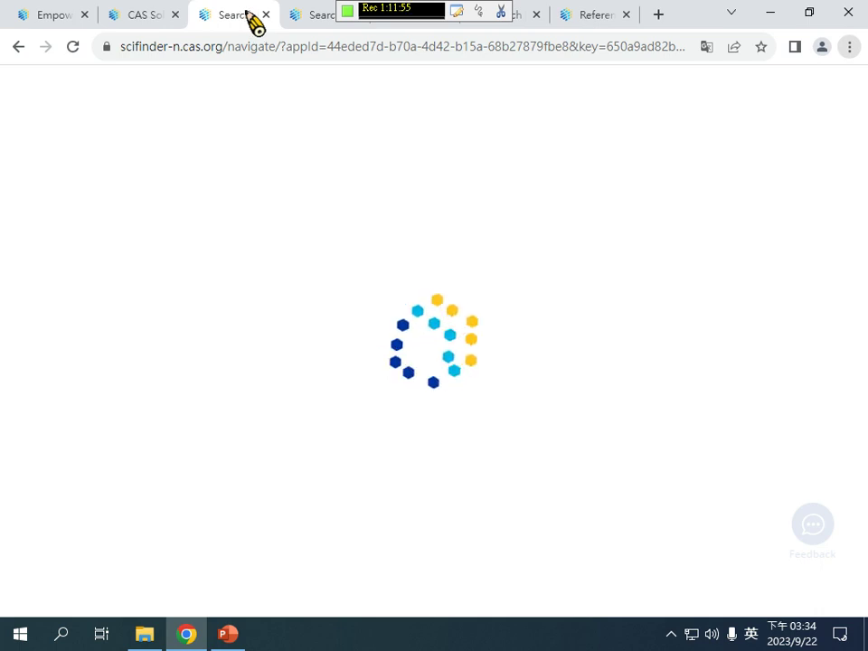
click(311, 19)
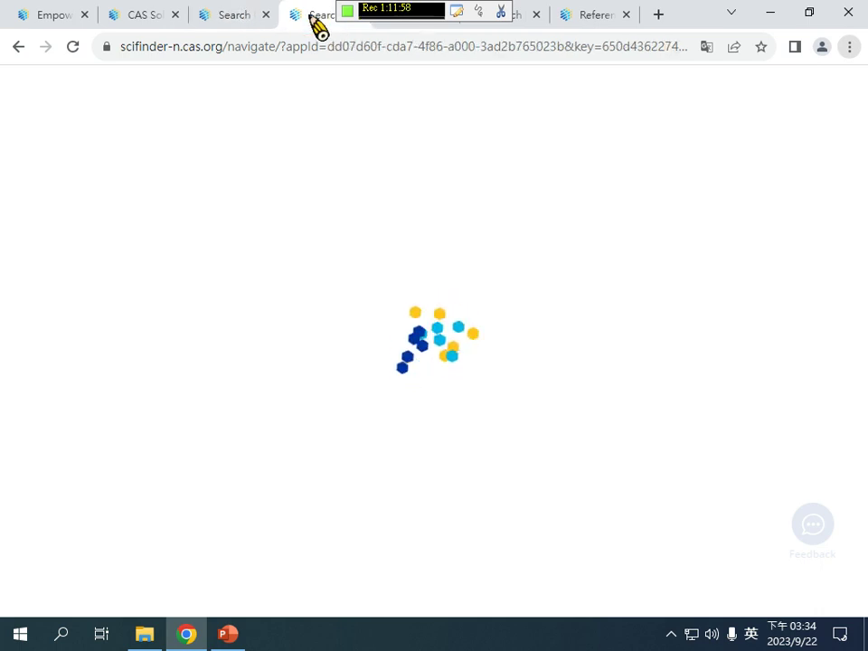
- Switch to the PowerPoint presentation and start the slide show from slide 23, "Conduct comprehensive biologics research"
click(229, 635)
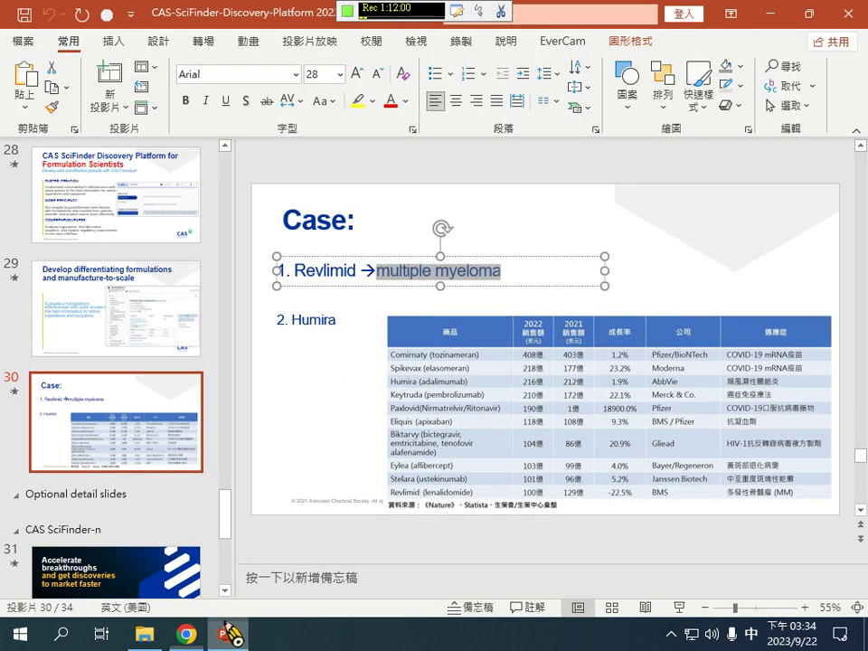
scroll(113, 331, up, 3)
scroll(113, 330, up, 6)
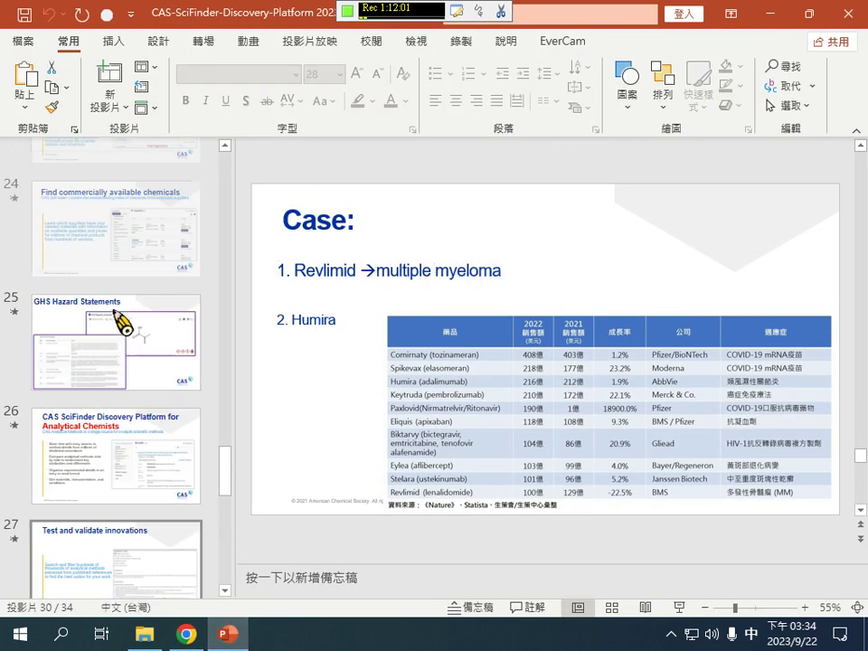
click(132, 310)
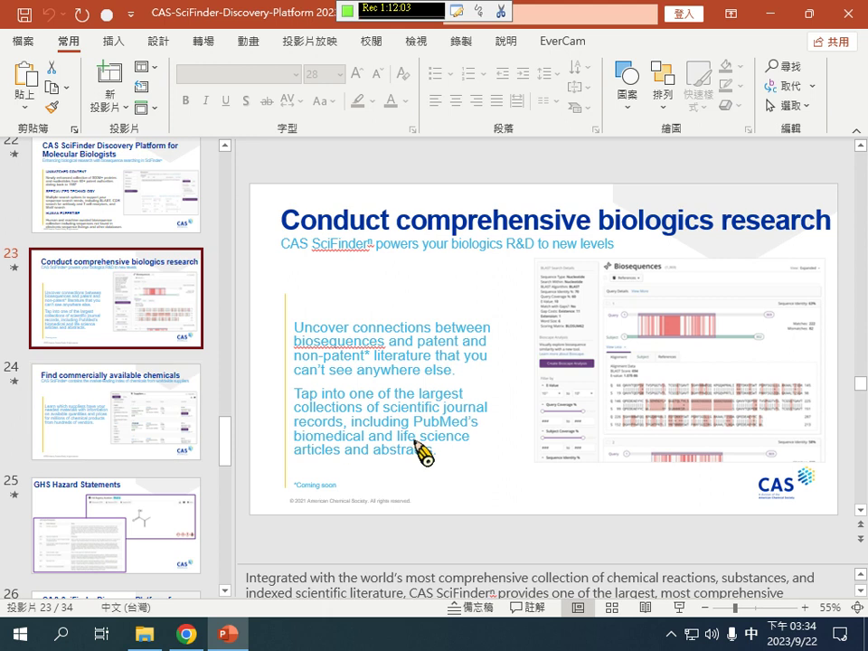
click(679, 608)
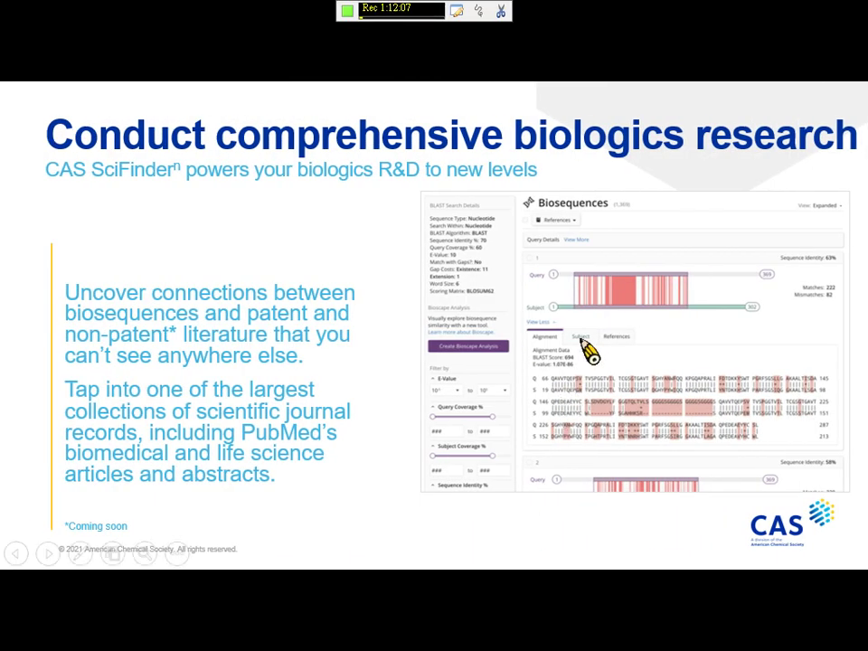